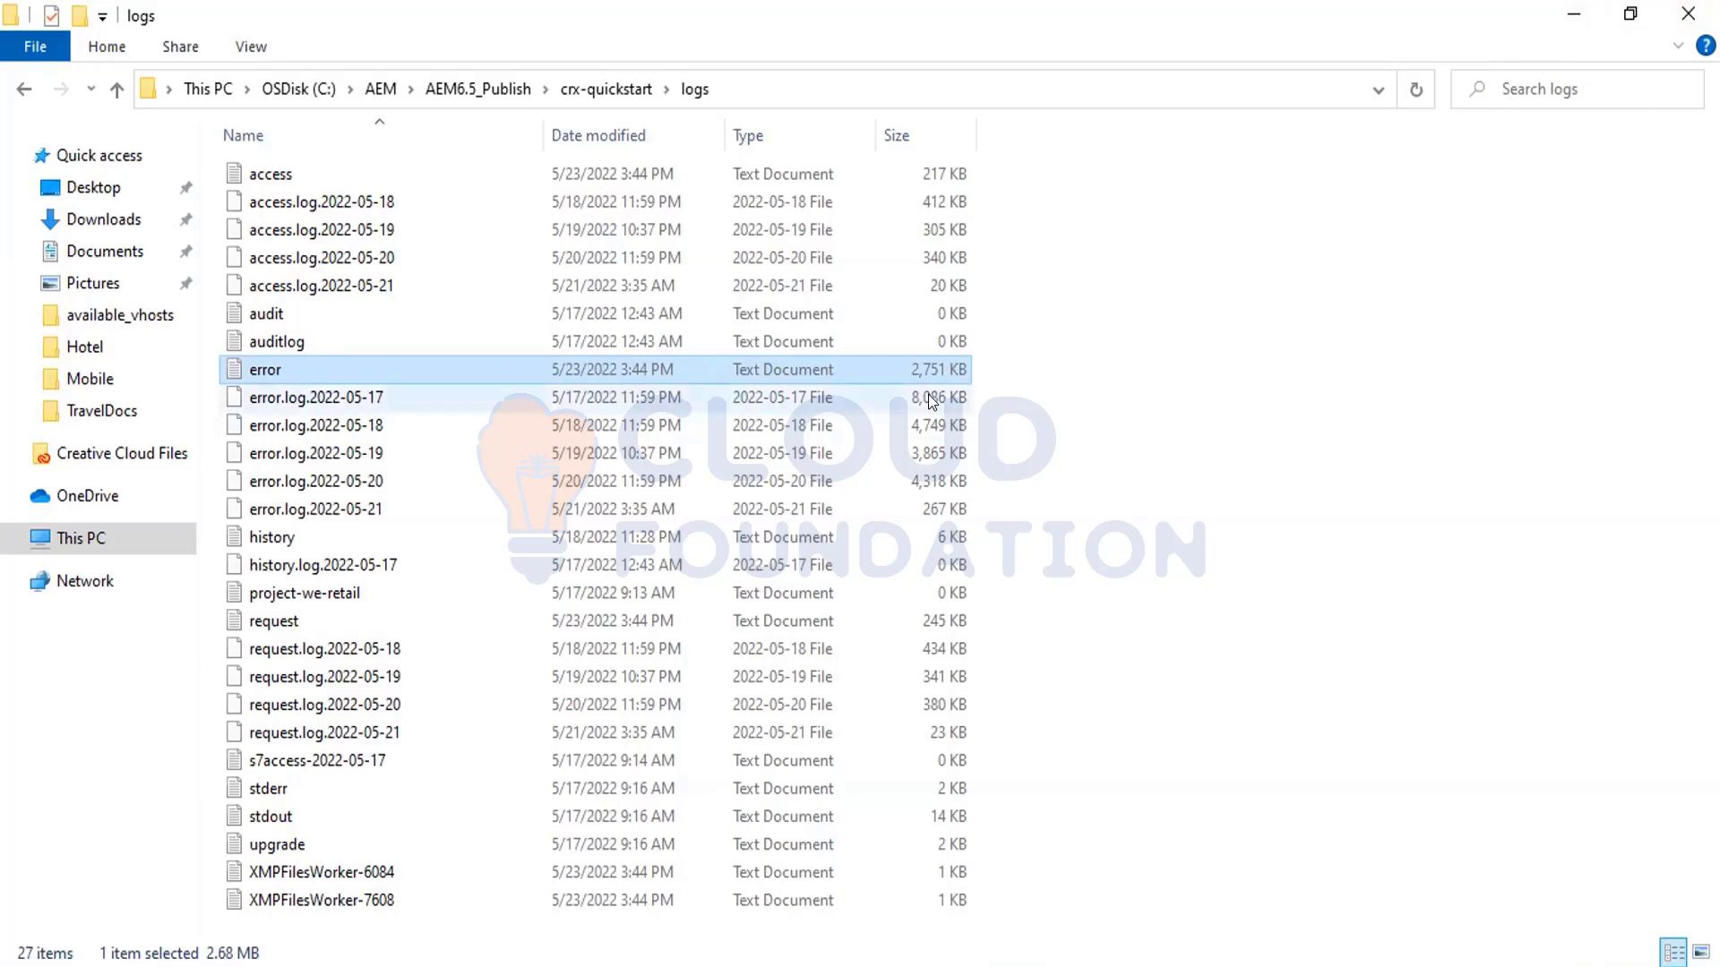
Step: Open the current request log from the AEM6.5_Publish logs folder in Notepad++
{"action": "left_click", "coordinate": [291, 200]}
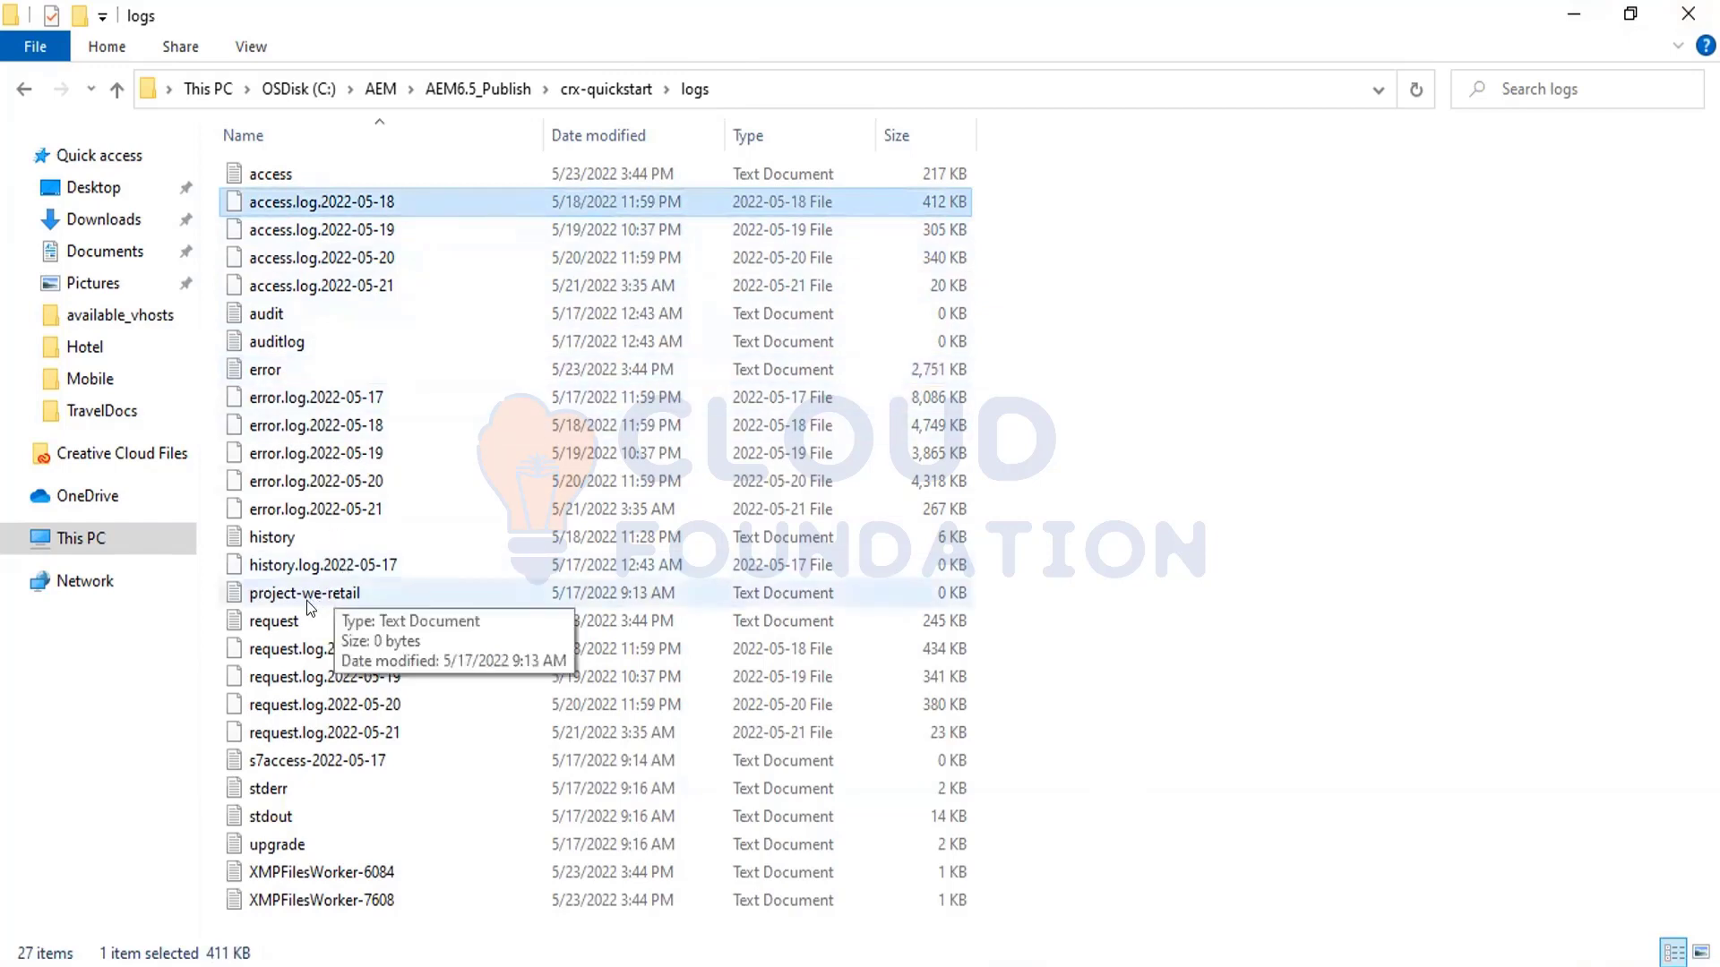
{"action": "left_click", "coordinate": [292, 618]}
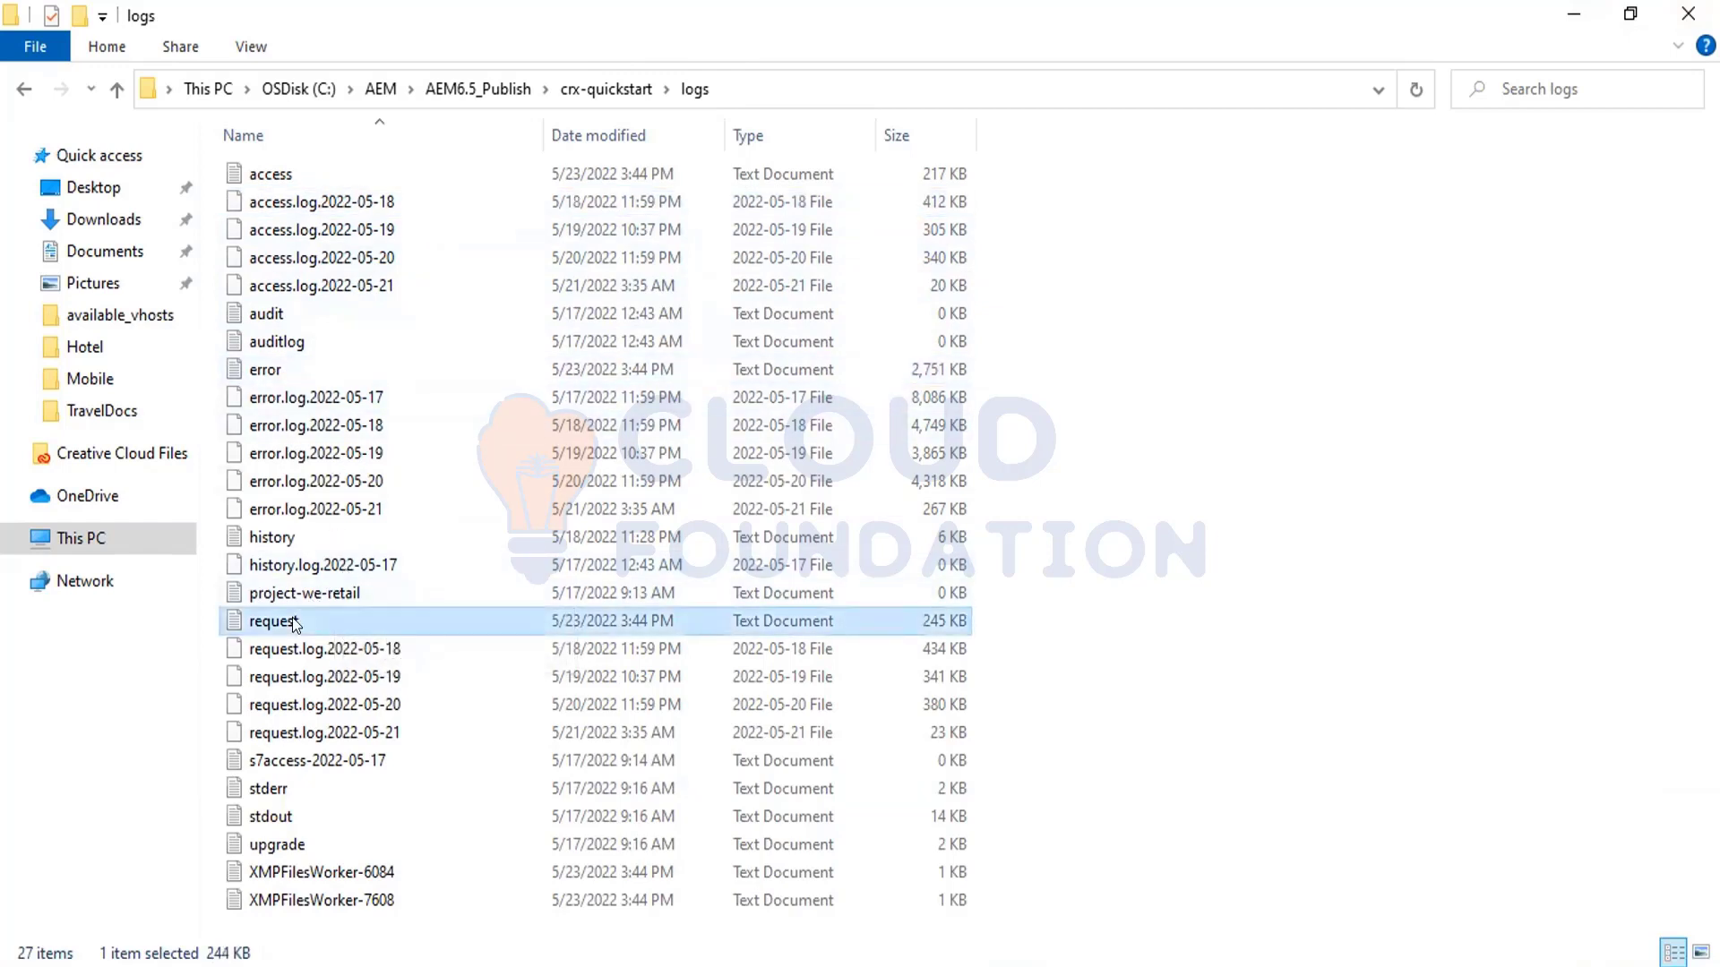
{"action": "left_click", "coordinate": [281, 322]}
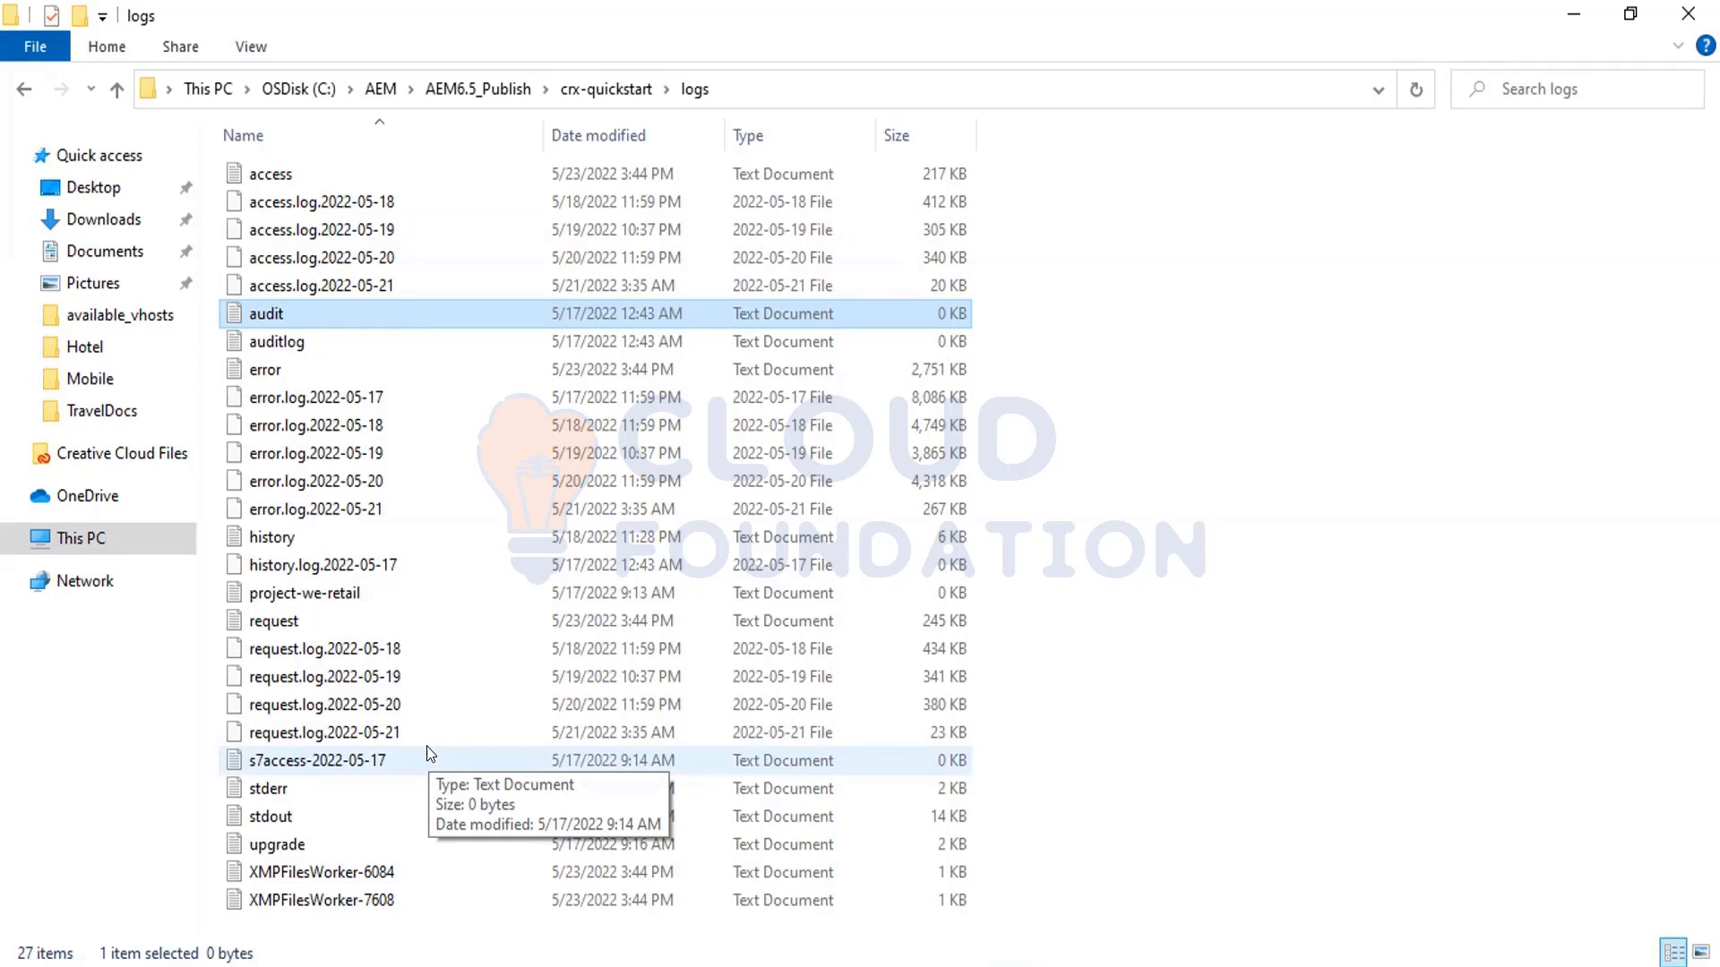
{"action": "left_click", "coordinate": [310, 620]}
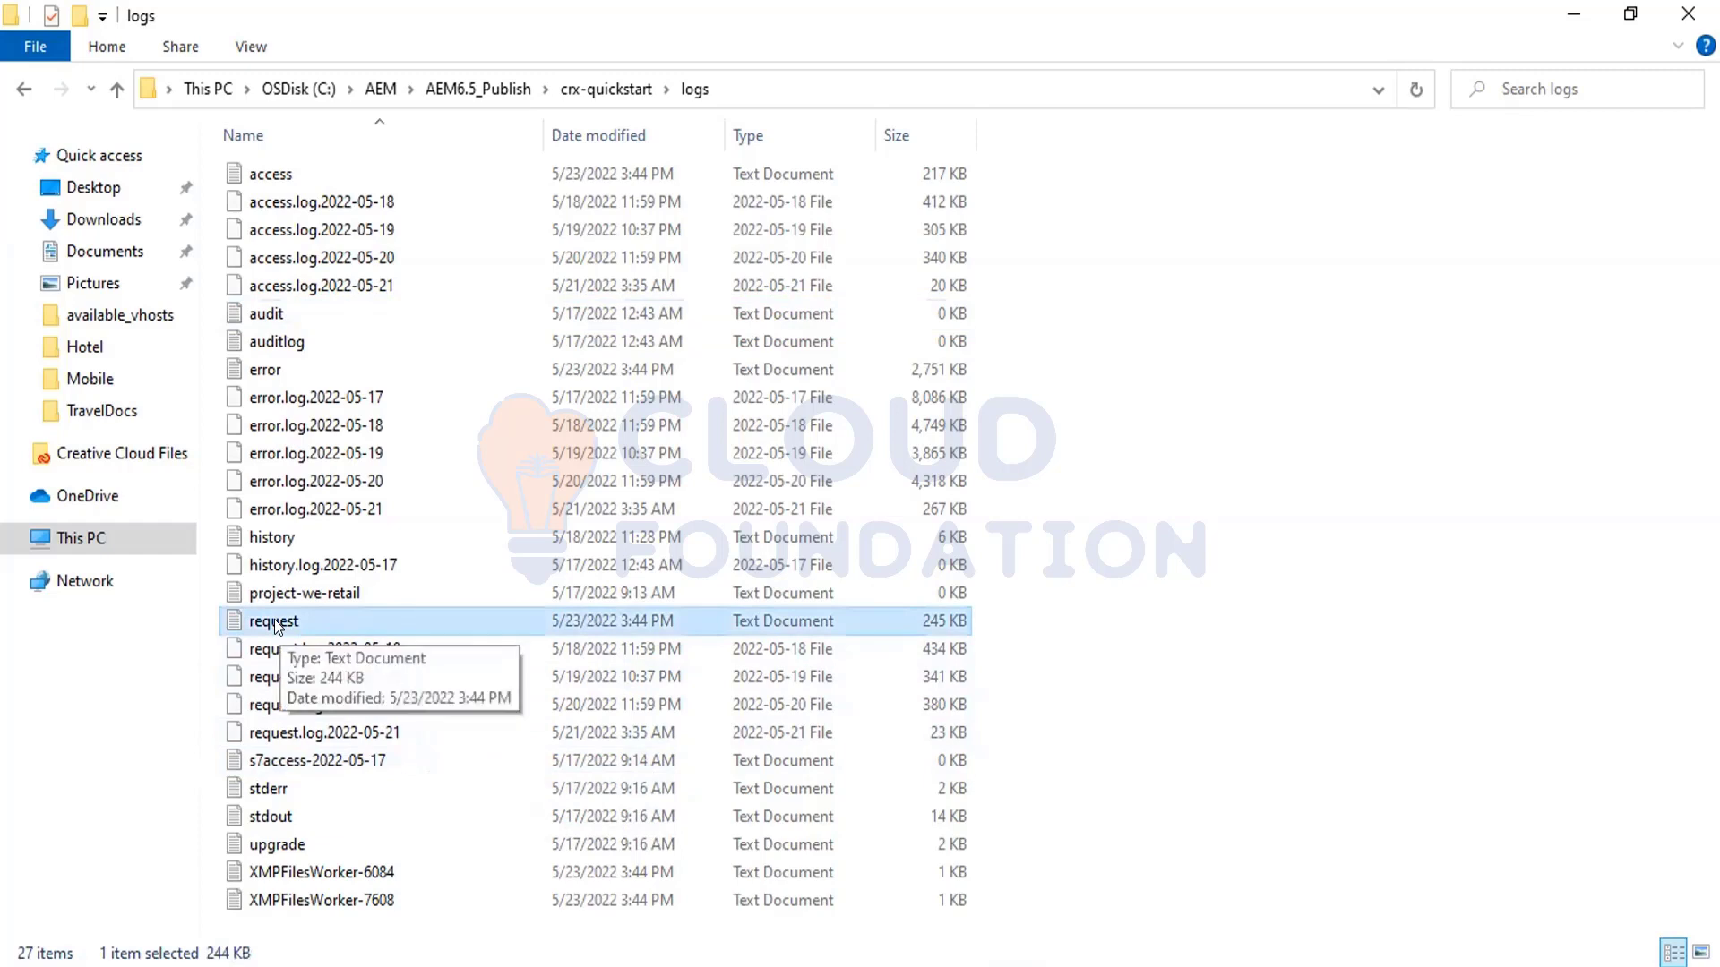
{"action": "left_click_drag", "start_coordinate": [274, 620], "coordinate": [687, 604]}
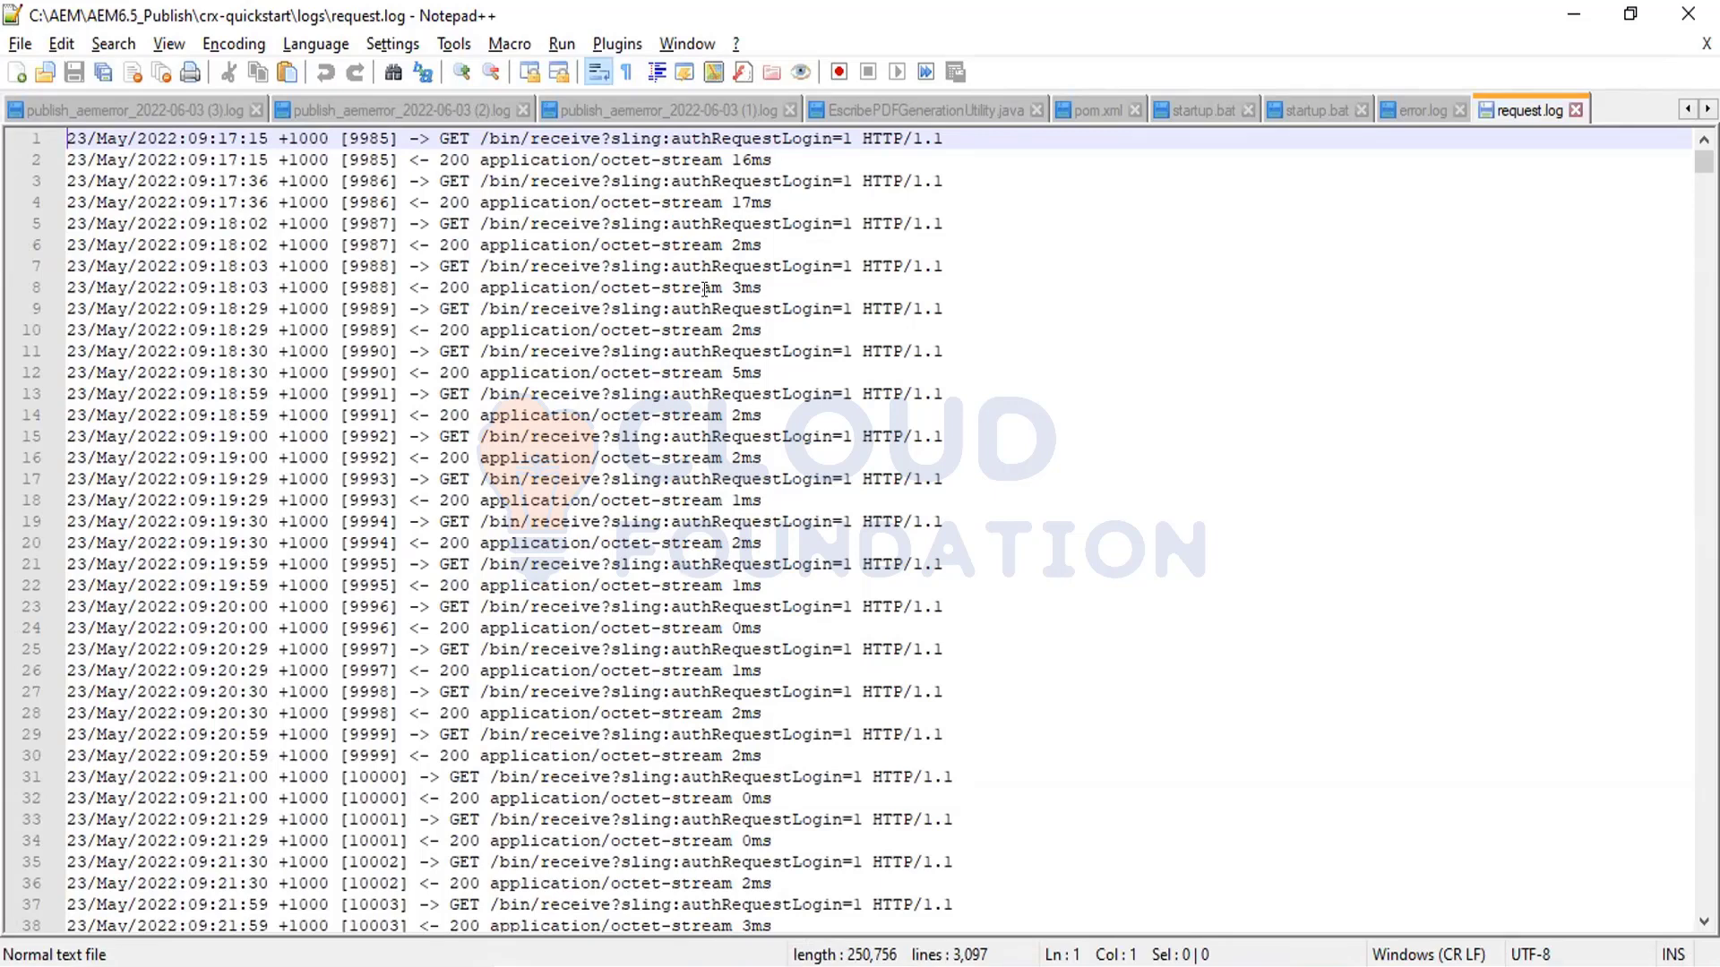
Step: Examine the timestamp, request ID, direction arrow and GET path of the 10882 request entry on line 1795
{"action": "left_click", "coordinate": [1689, 161]}
{"action": "left_click_drag", "start_coordinate": [1704, 161], "coordinate": [1582, 591]}
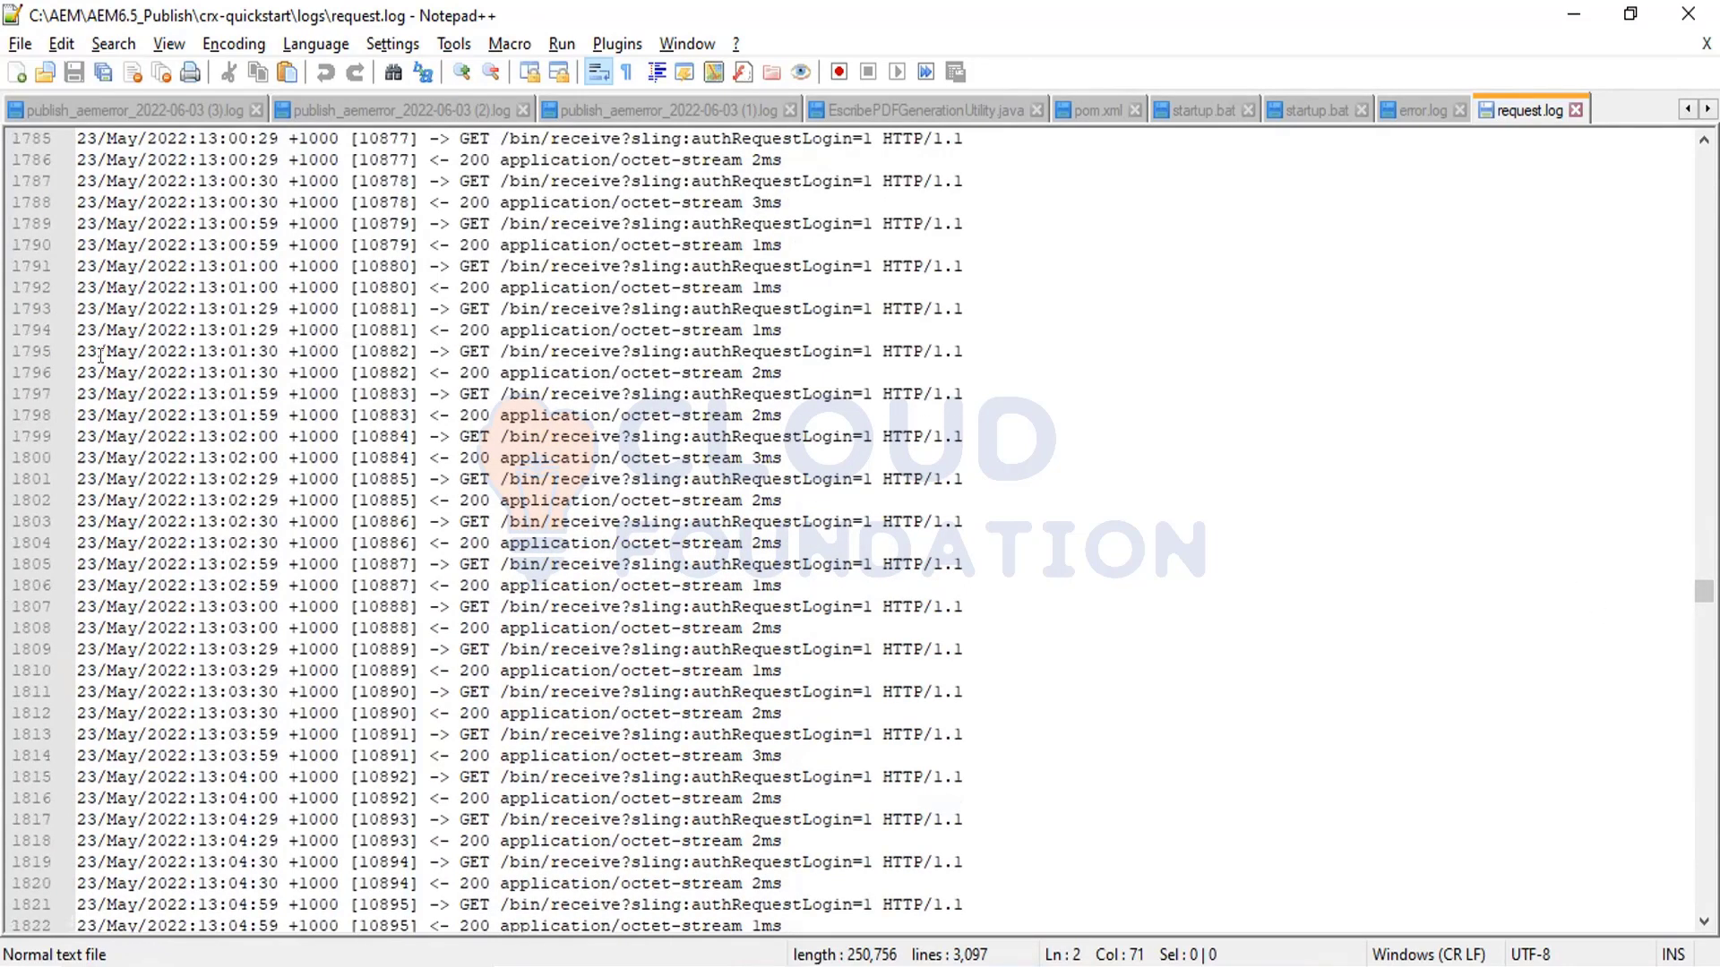
{"action": "left_click_drag", "start_coordinate": [103, 354], "coordinate": [235, 367]}
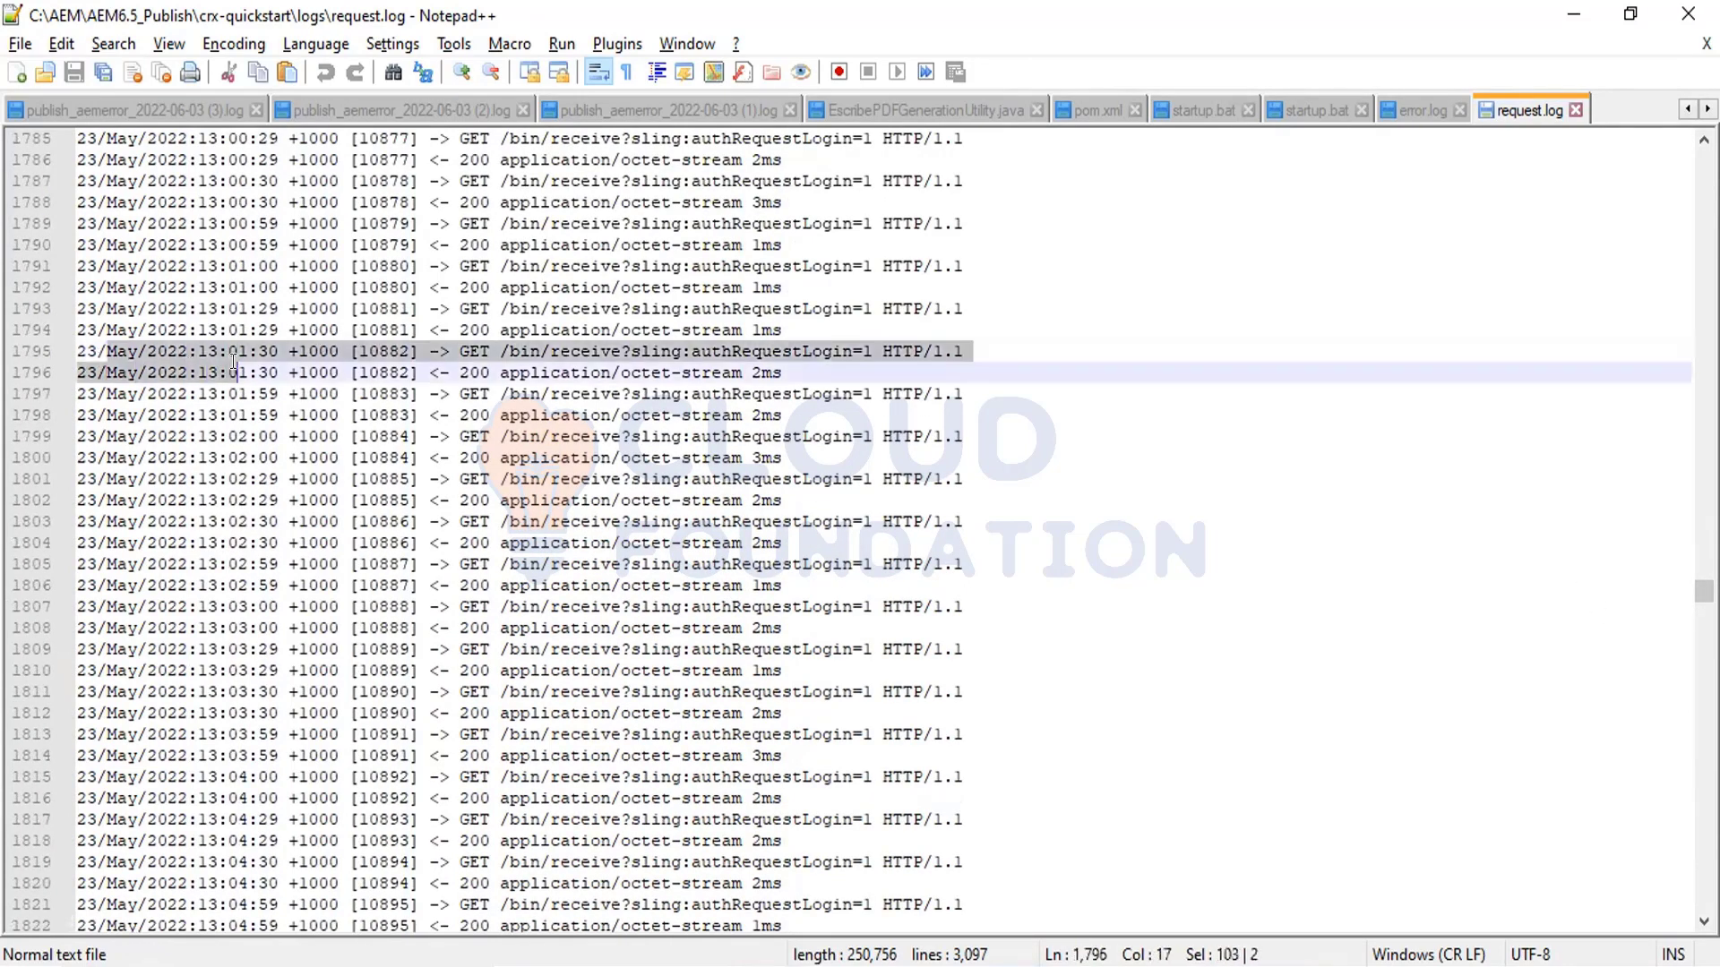
{"action": "left_click", "coordinate": [399, 349]}
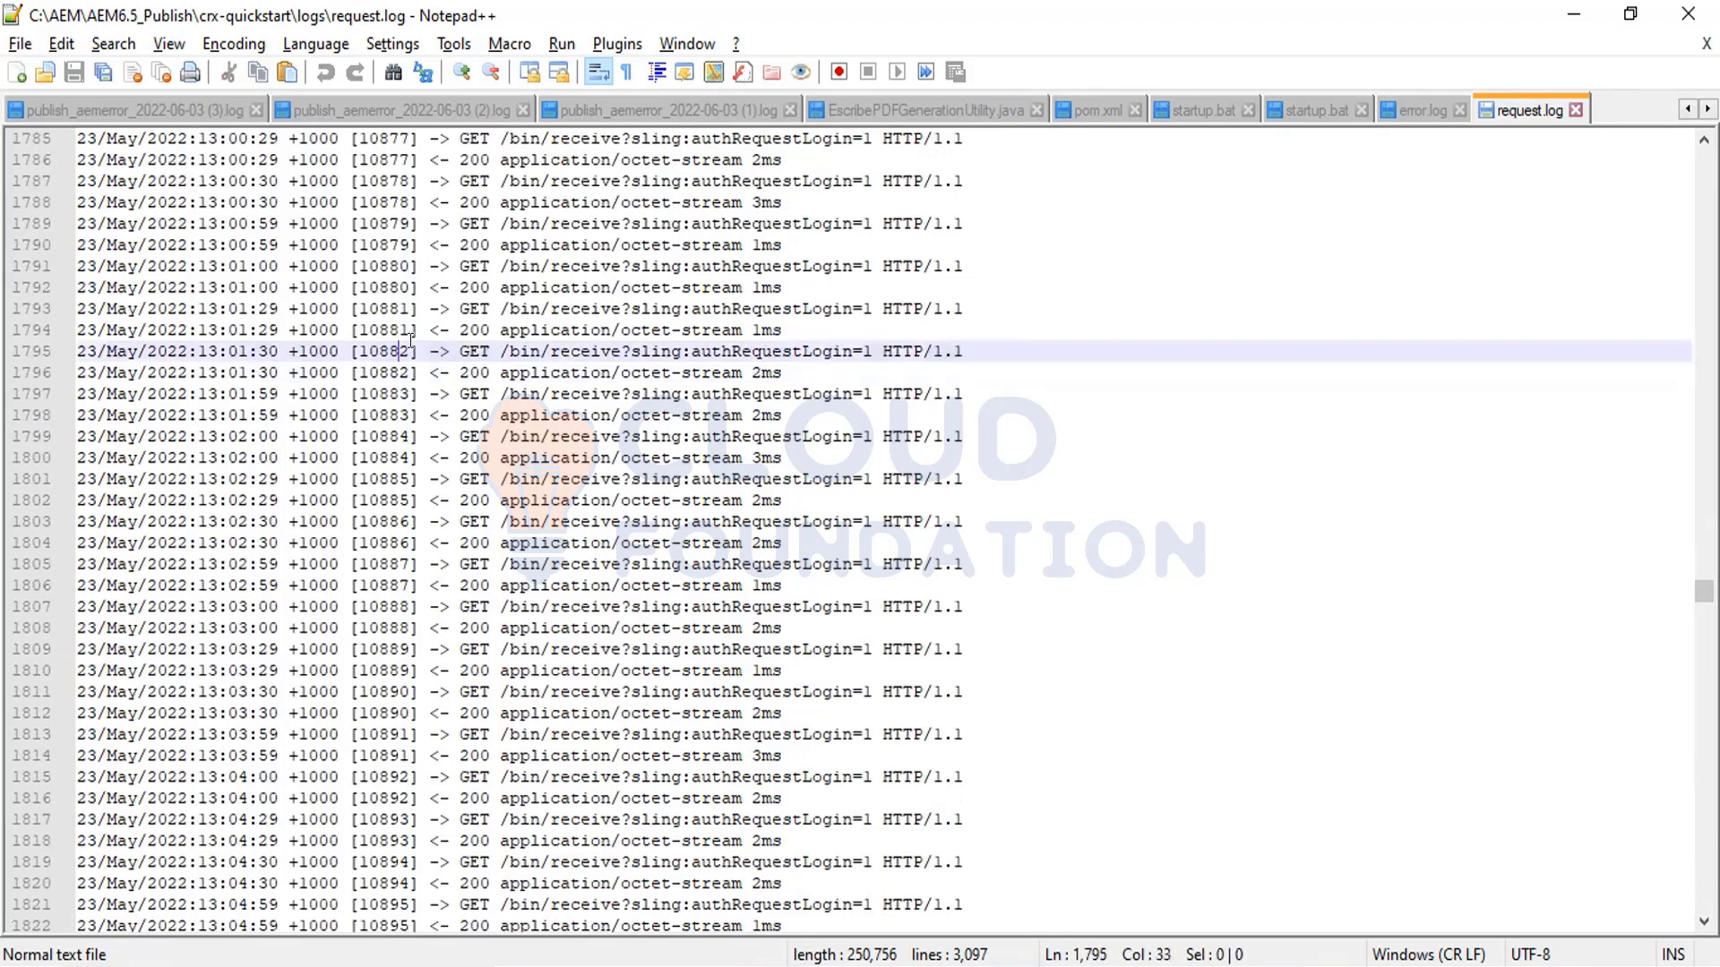
{"action": "key", "text": "shift+Right"}
{"action": "left_click_drag", "start_coordinate": [357, 351], "coordinate": [337, 351]}
{"action": "double_click", "coordinate": [373, 351]}
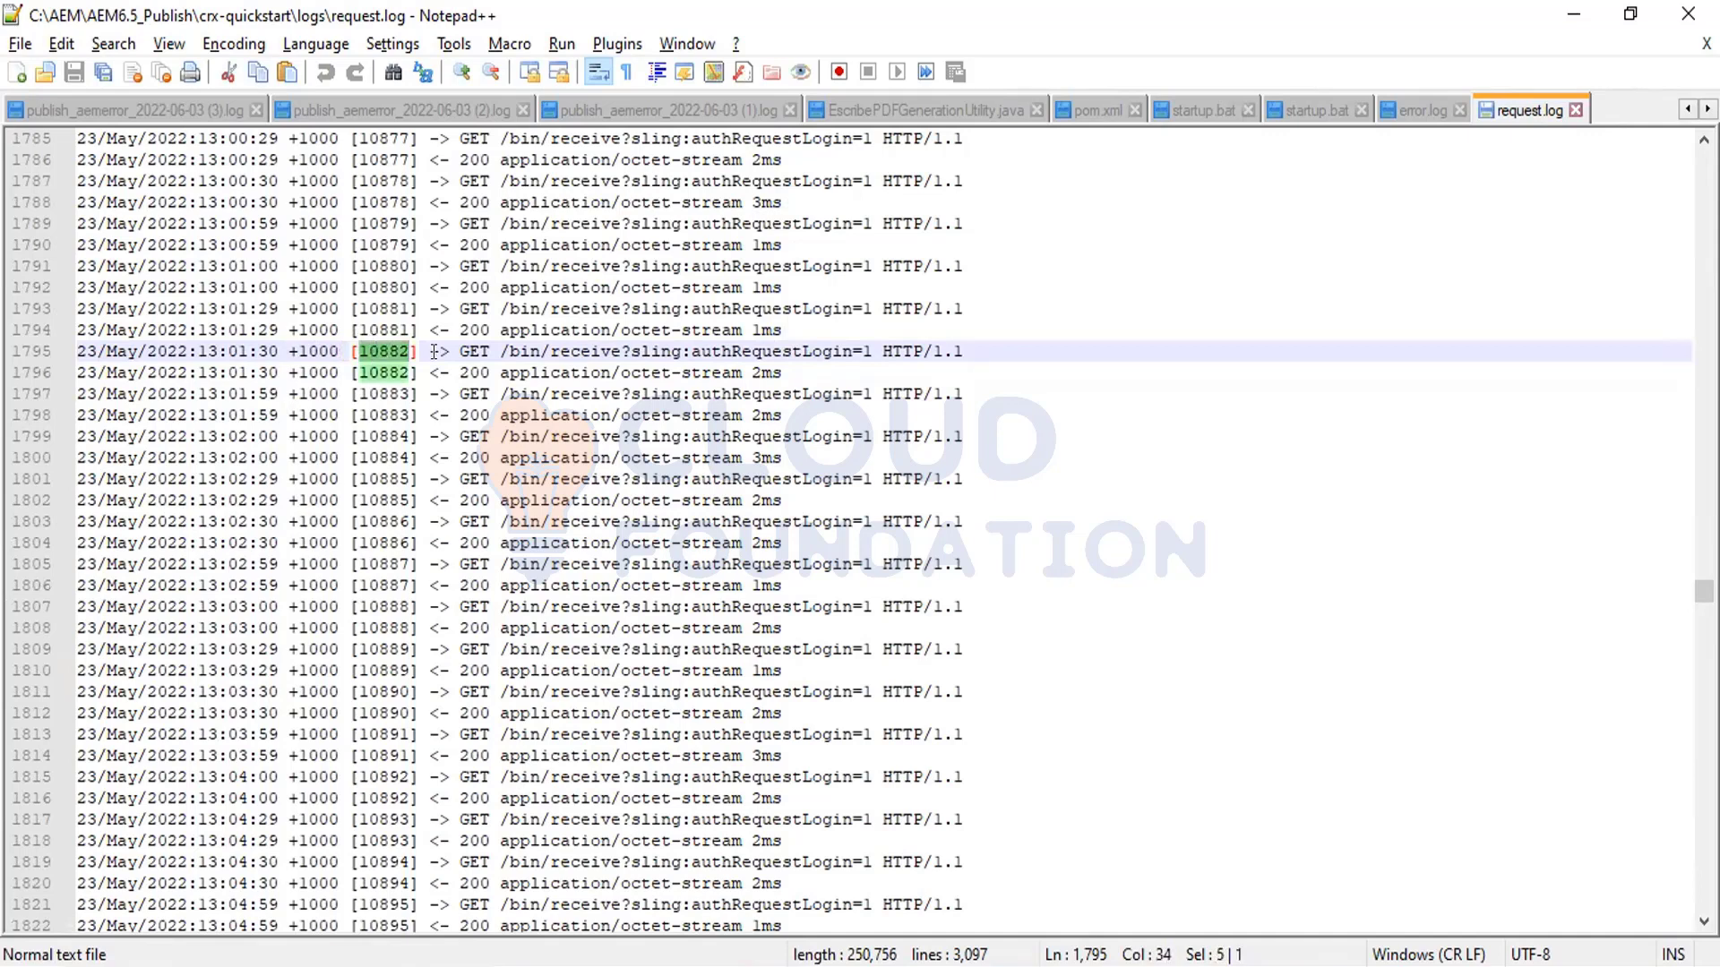
{"action": "mouse_move", "coordinate": [430, 351]}
{"action": "left_mouse_down"}
{"action": "mouse_move", "coordinate": [467, 376]}
{"action": "mouse_move", "coordinate": [421, 351]}
{"action": "mouse_move", "coordinate": [445, 351]}
{"action": "left_mouse_up"}
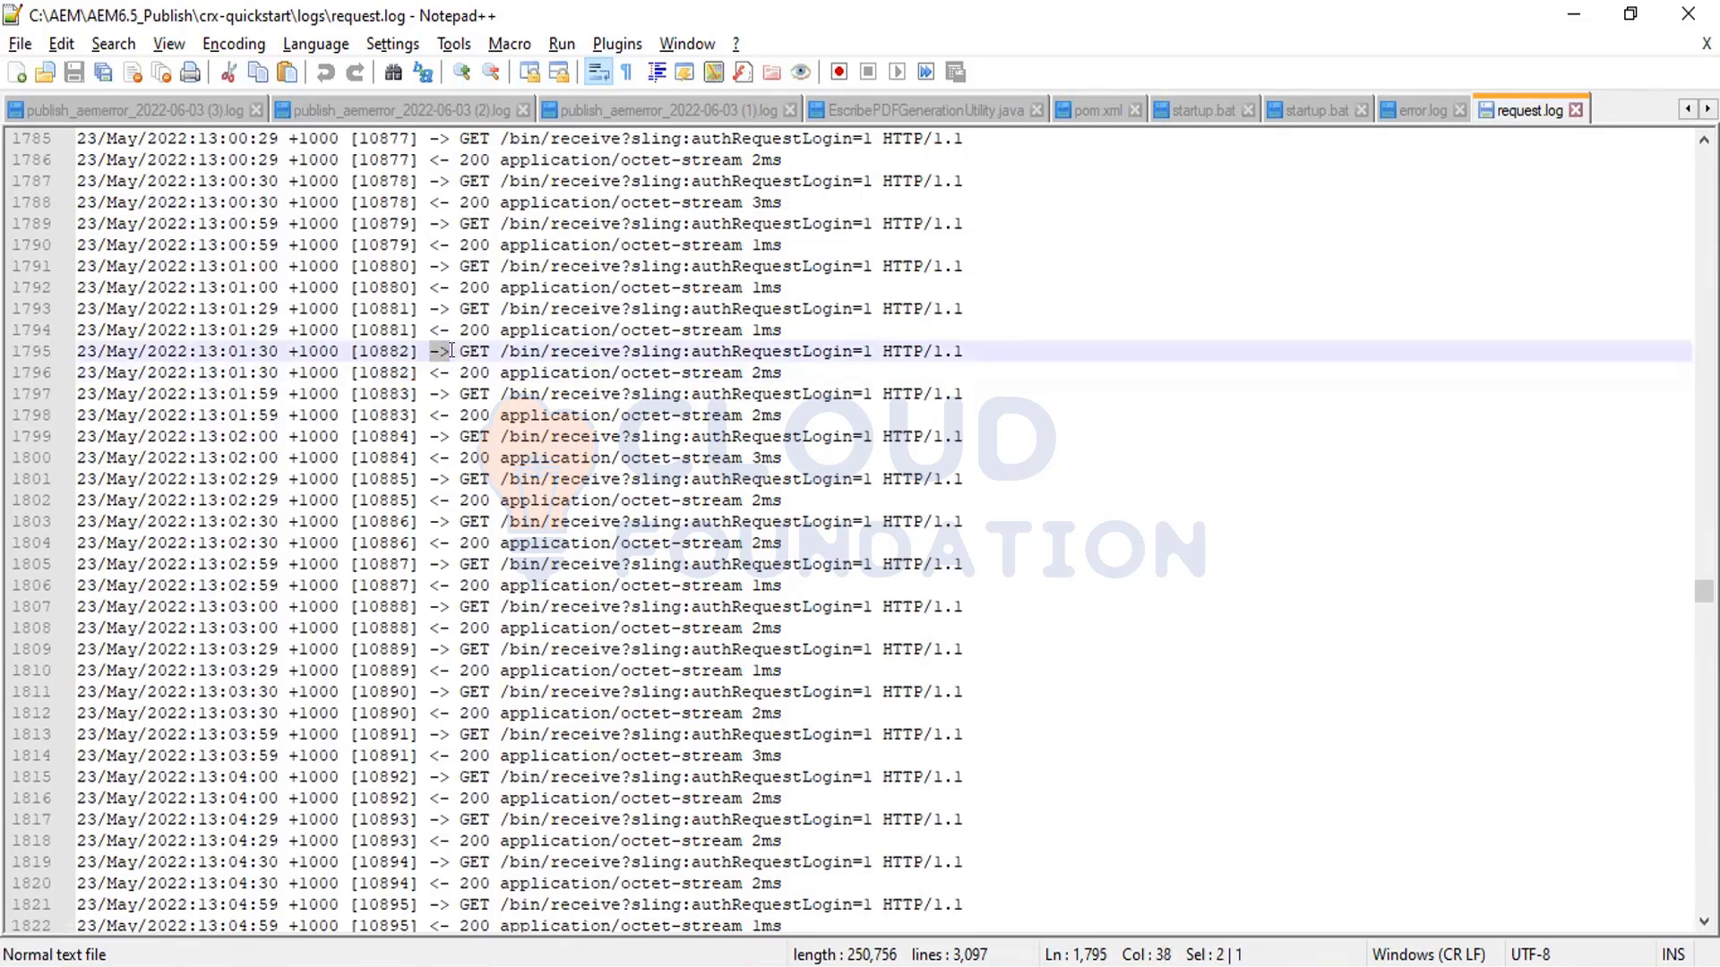
{"action": "left_click_drag", "start_coordinate": [445, 351], "coordinate": [861, 351]}
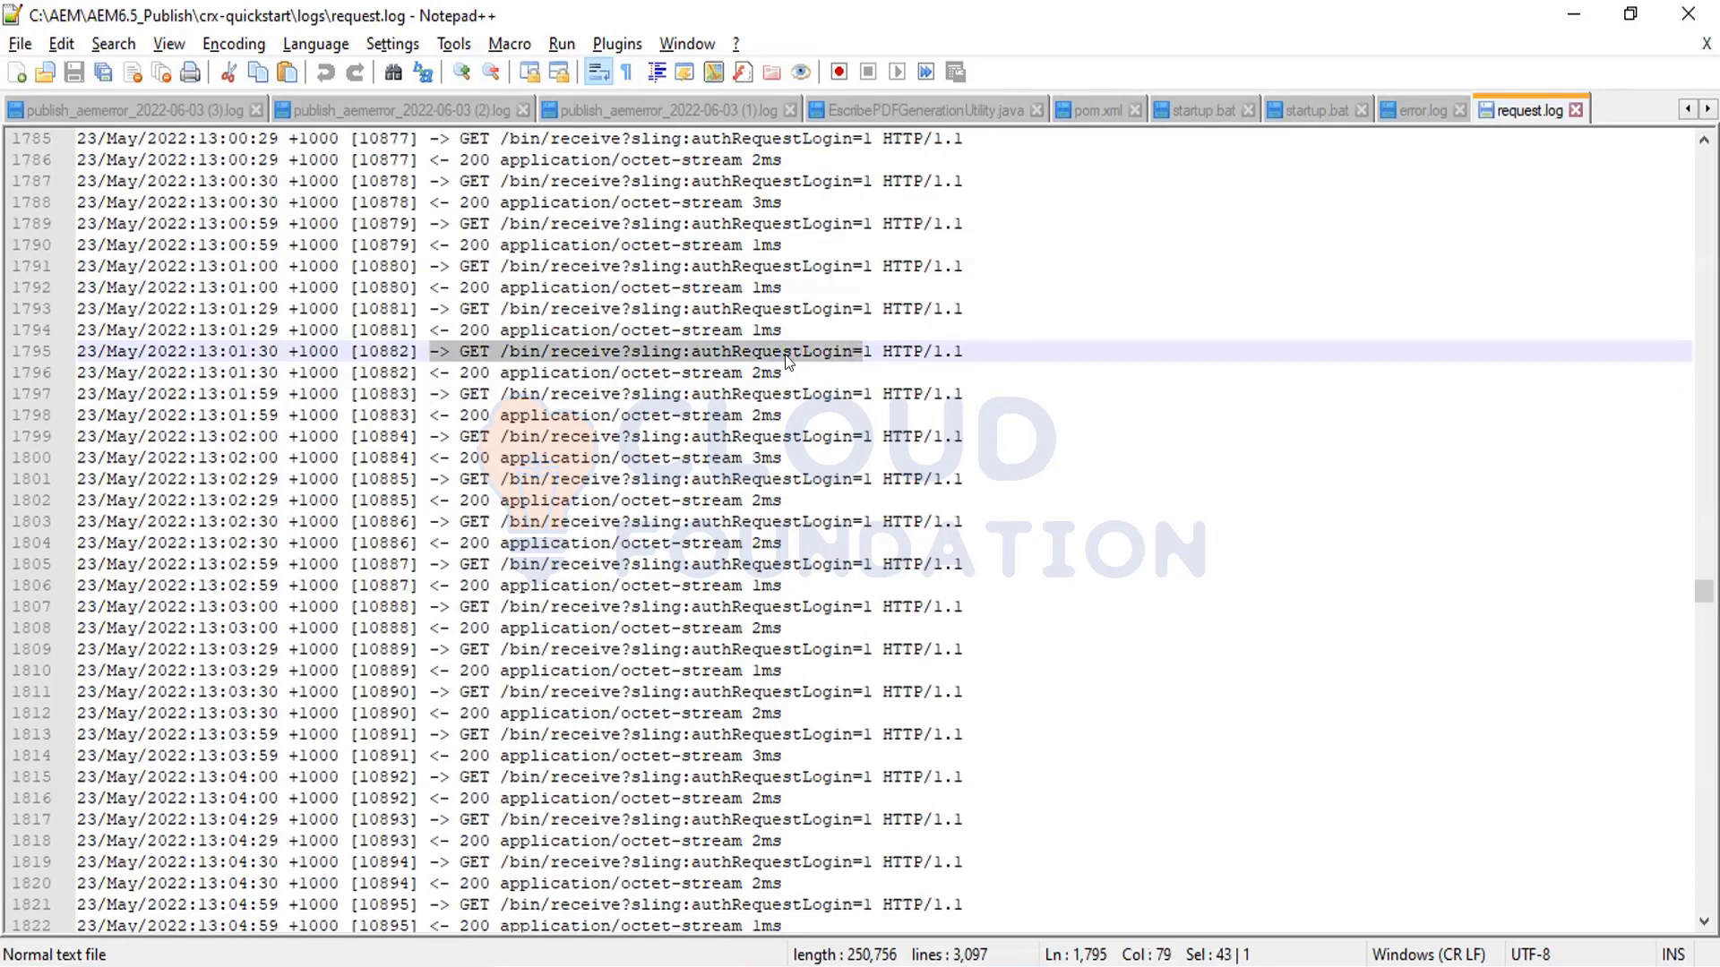
Step: Match the 10882 response on line 1796 to its request and examine its status code, content type and response time
{"action": "left_click", "coordinate": [419, 372]}
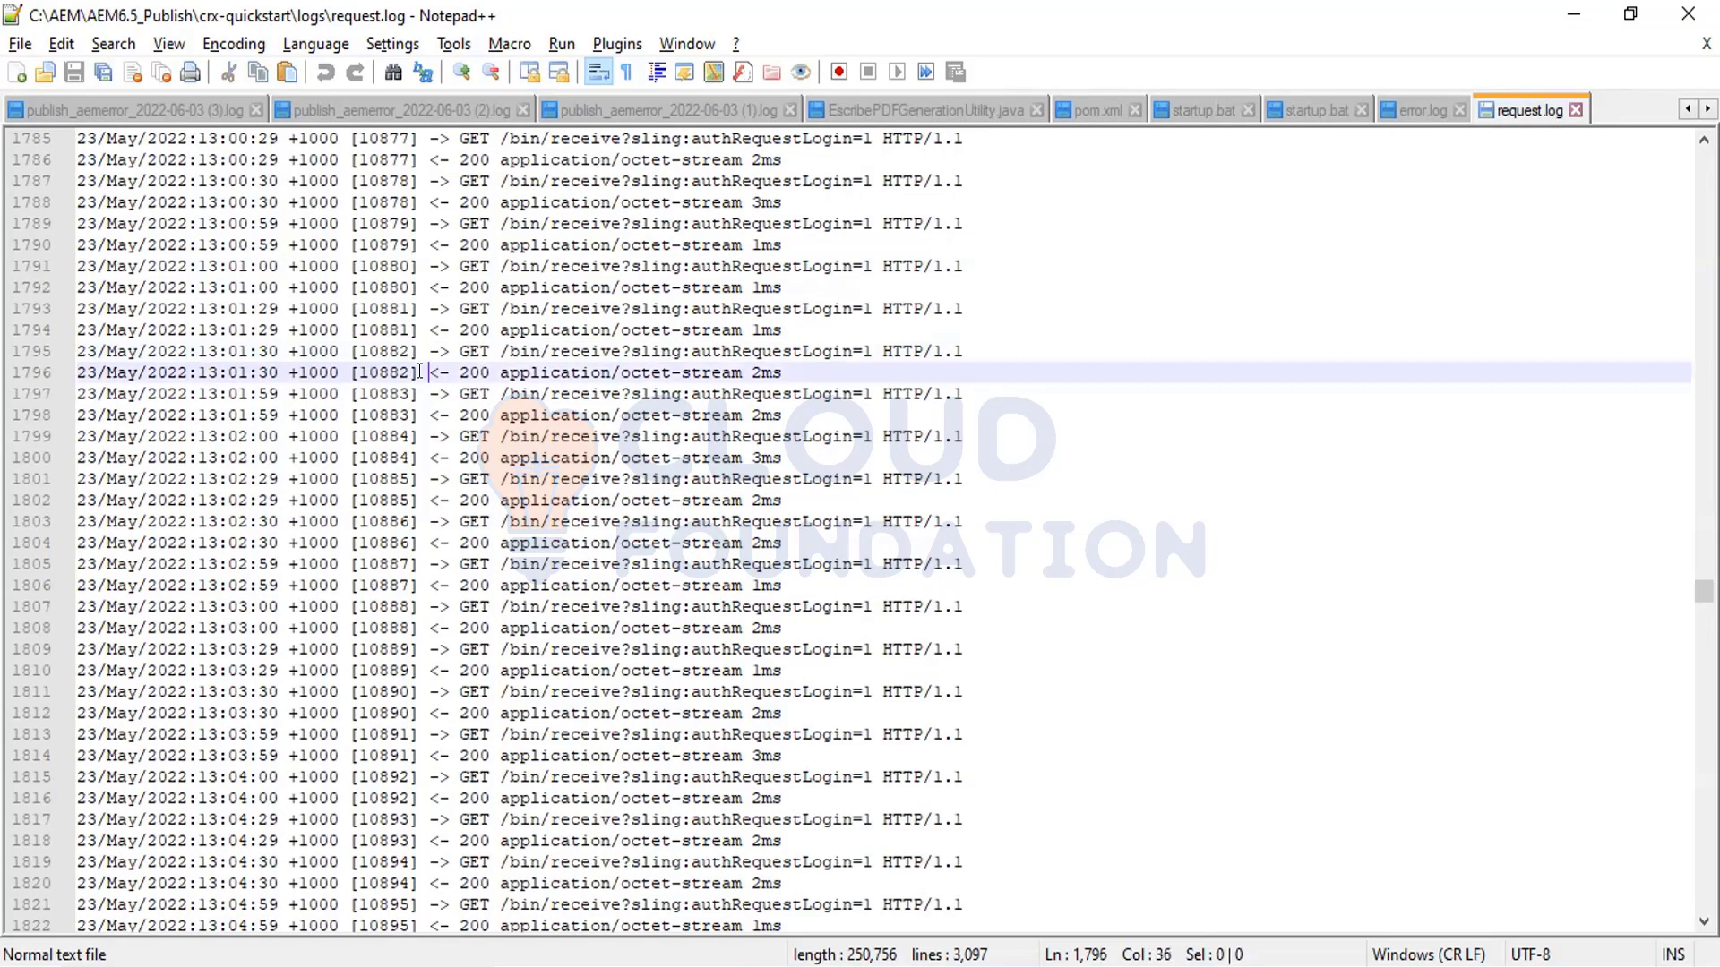
{"action": "double_click", "coordinate": [372, 351]}
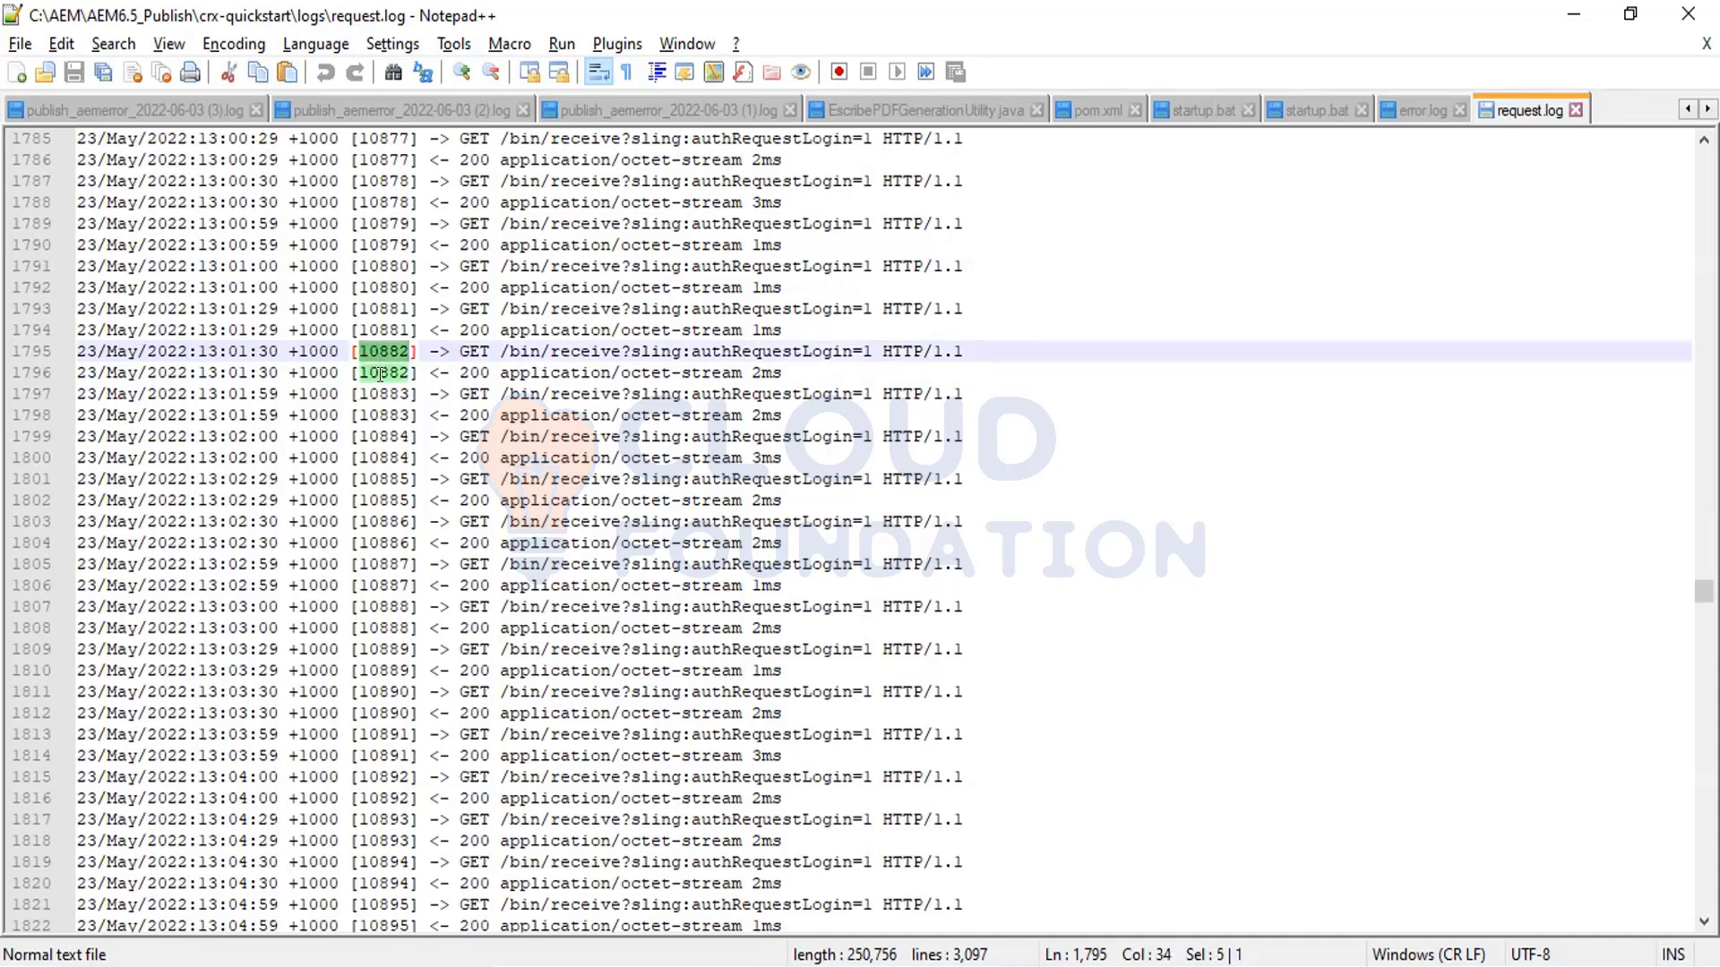
{"action": "double_click", "coordinate": [443, 367]}
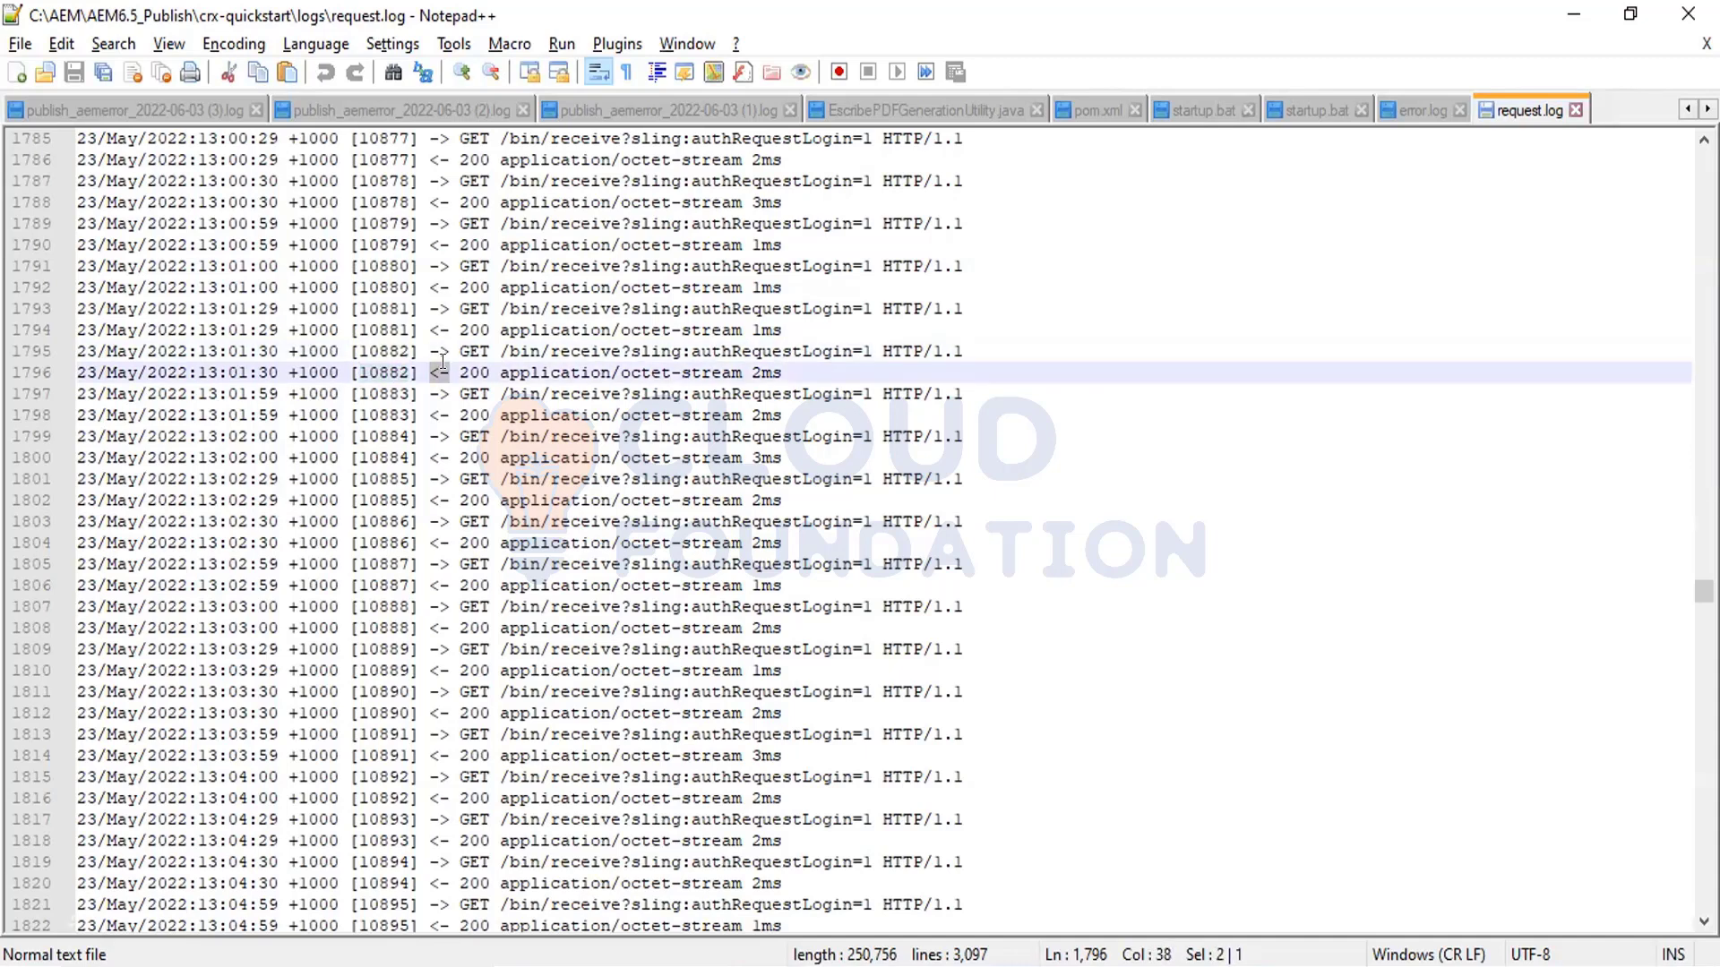
{"action": "double_click", "coordinate": [472, 372]}
{"action": "left_click_drag", "start_coordinate": [498, 372], "coordinate": [744, 363]}
{"action": "left_click", "coordinate": [749, 367]}
{"action": "double_click", "coordinate": [767, 372]}
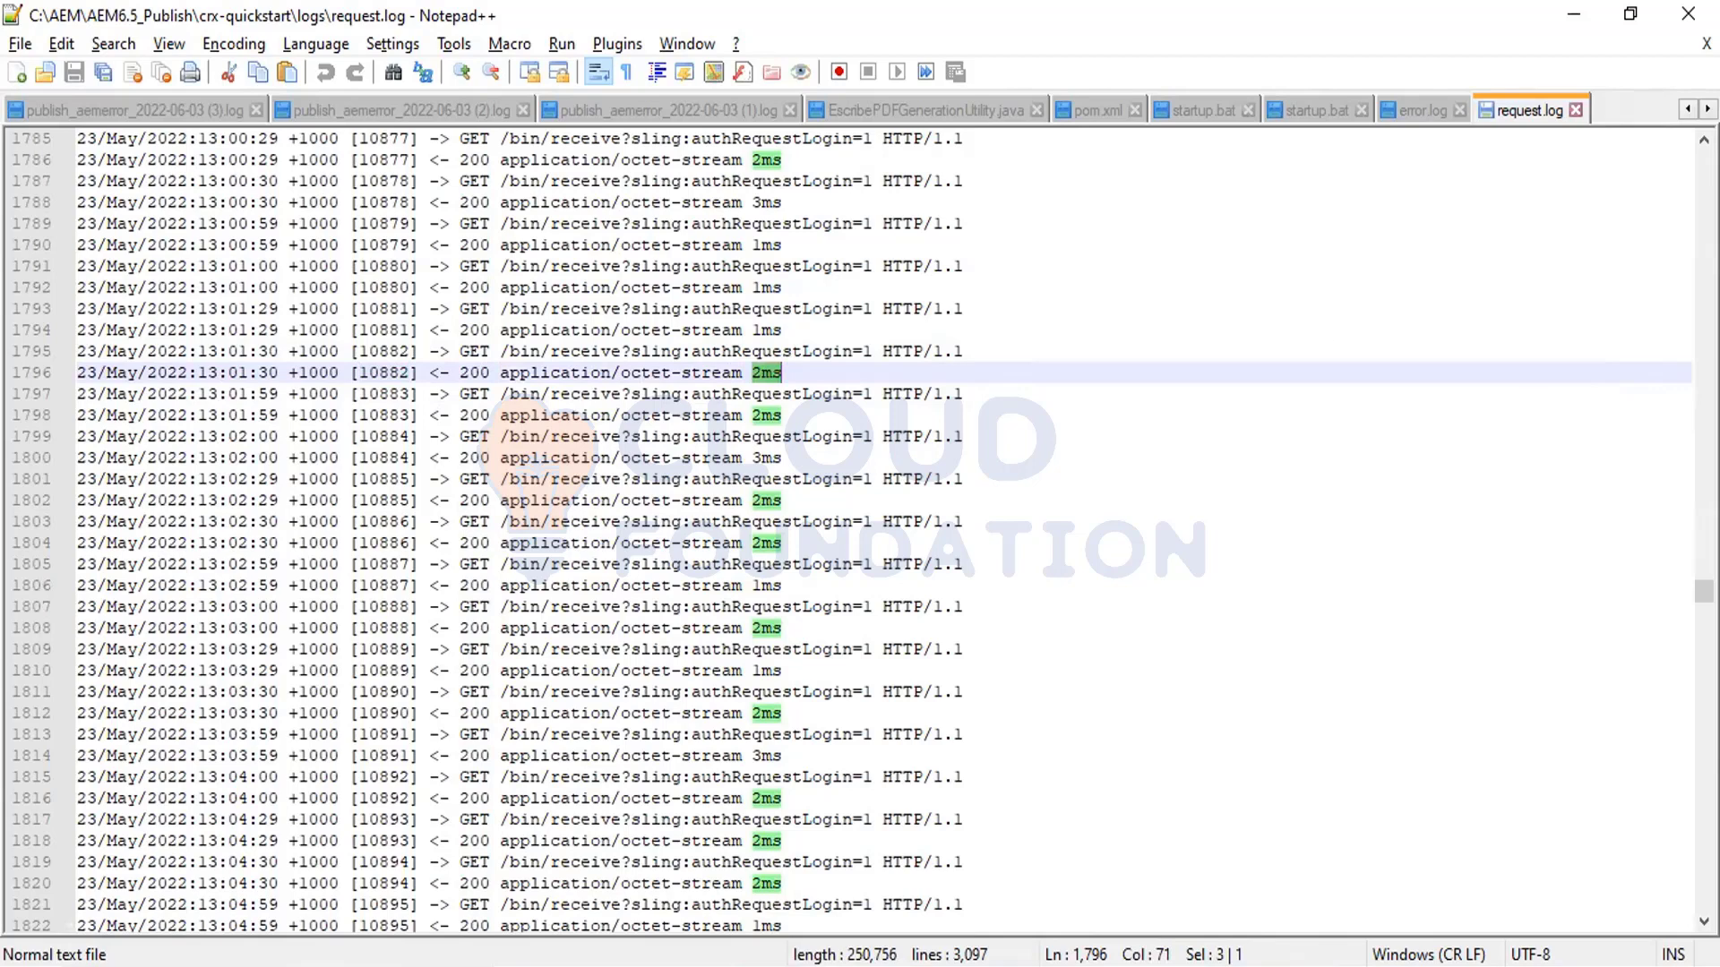
Step: Pair the request and response entries that share ID 10891 on lines 1813 and 1814
{"action": "right_click", "coordinate": [364, 734]}
{"action": "key", "text": "Escape"}
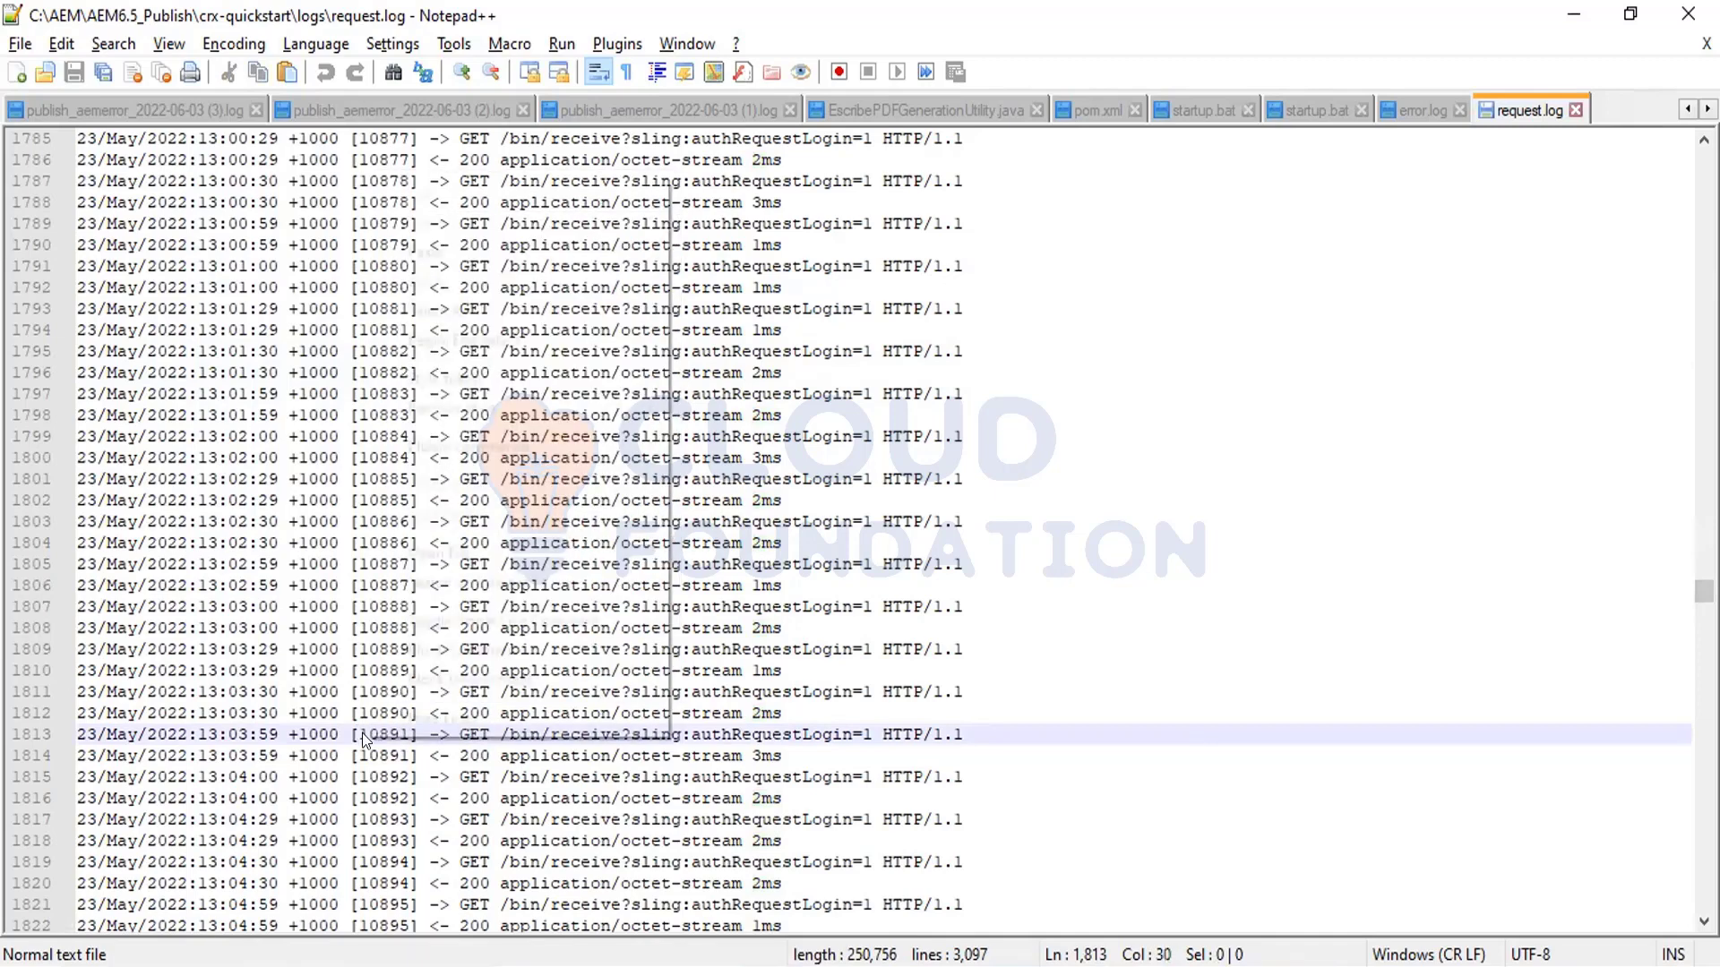
{"action": "right_click", "coordinate": [363, 734]}
{"action": "double_click", "coordinate": [375, 734]}
{"action": "left_click", "coordinate": [356, 734]}
{"action": "left_click", "coordinate": [383, 735]}
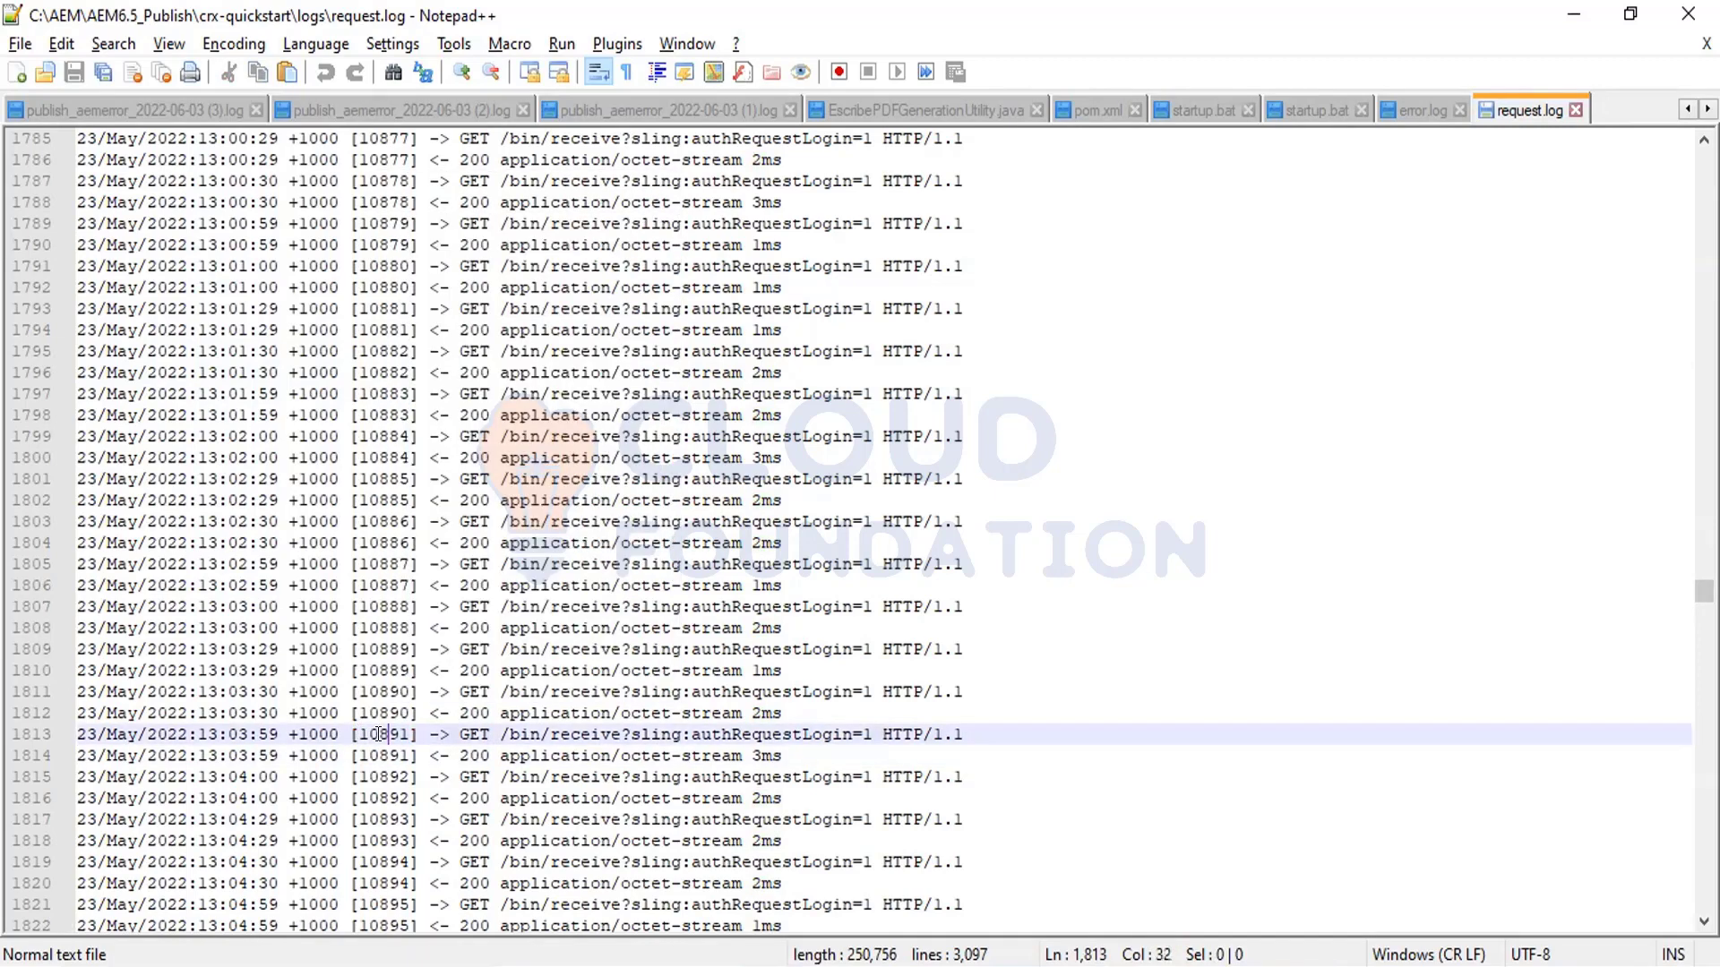
{"action": "double_click", "coordinate": [384, 735]}
{"action": "double_click", "coordinate": [383, 755]}
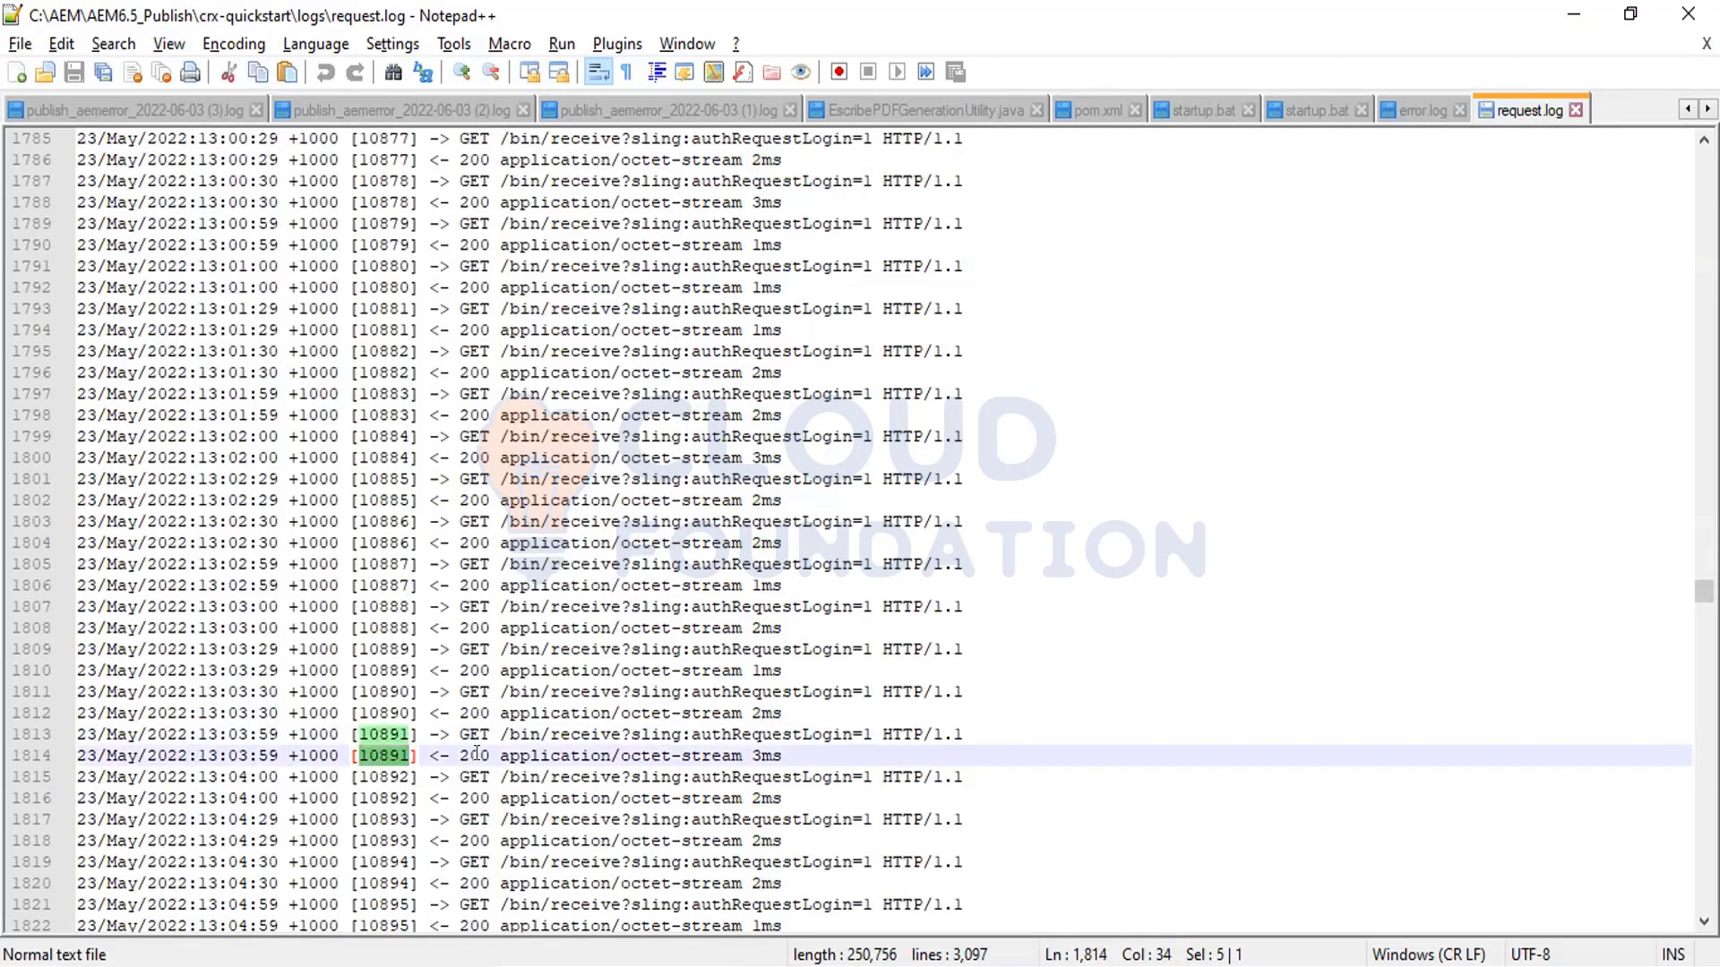
Step: Check the status code and response time of the 10891 response entry
{"action": "left_click", "coordinate": [441, 754]}
{"action": "right_click", "coordinate": [412, 761]}
{"action": "left_click", "coordinate": [488, 798]}
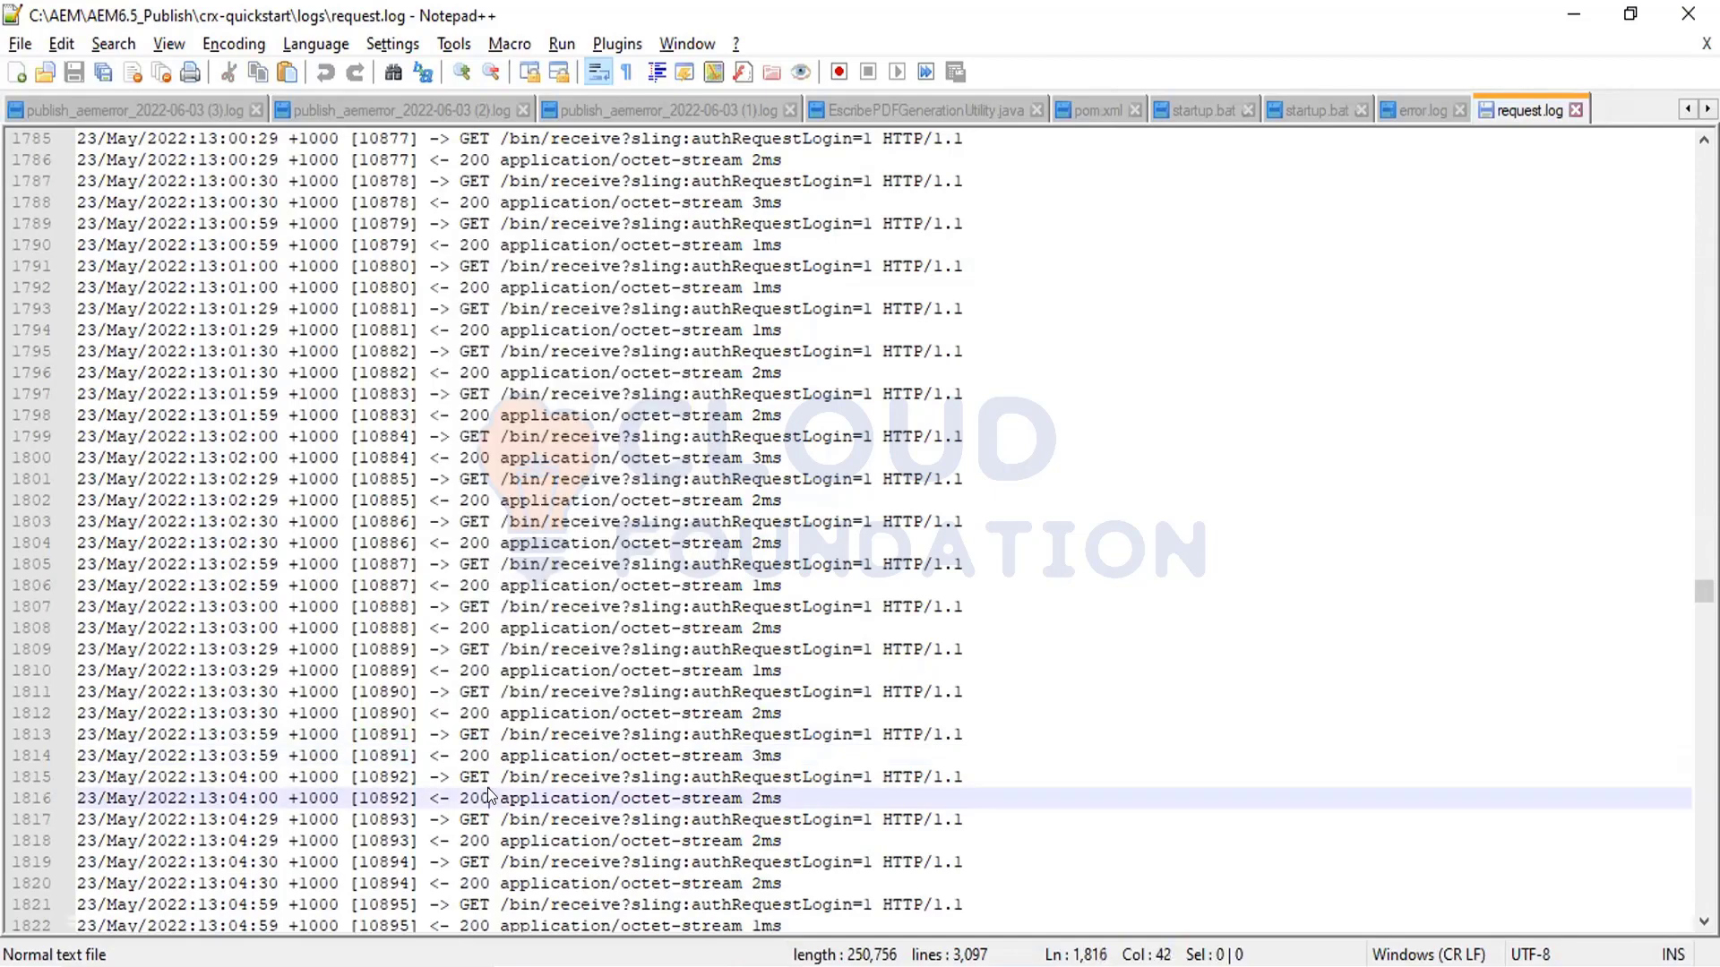
{"action": "right_click", "coordinate": [461, 797]}
{"action": "left_click", "coordinate": [474, 755]}
{"action": "double_click", "coordinate": [474, 755]}
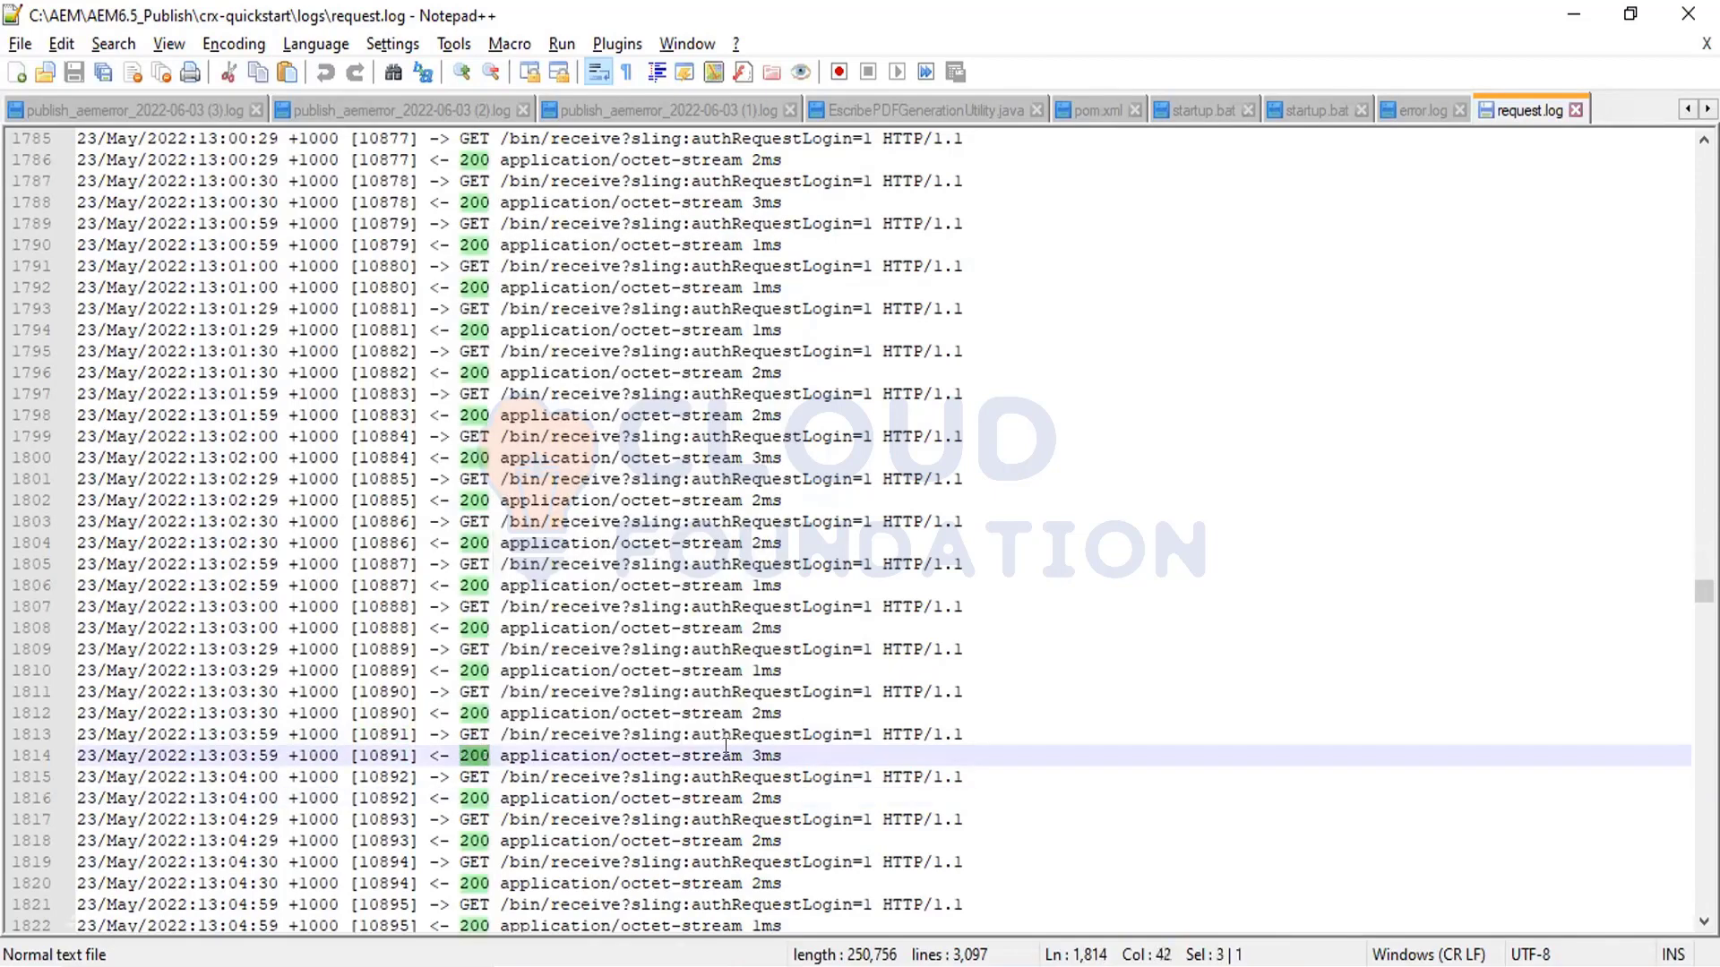
{"action": "double_click", "coordinate": [767, 755]}
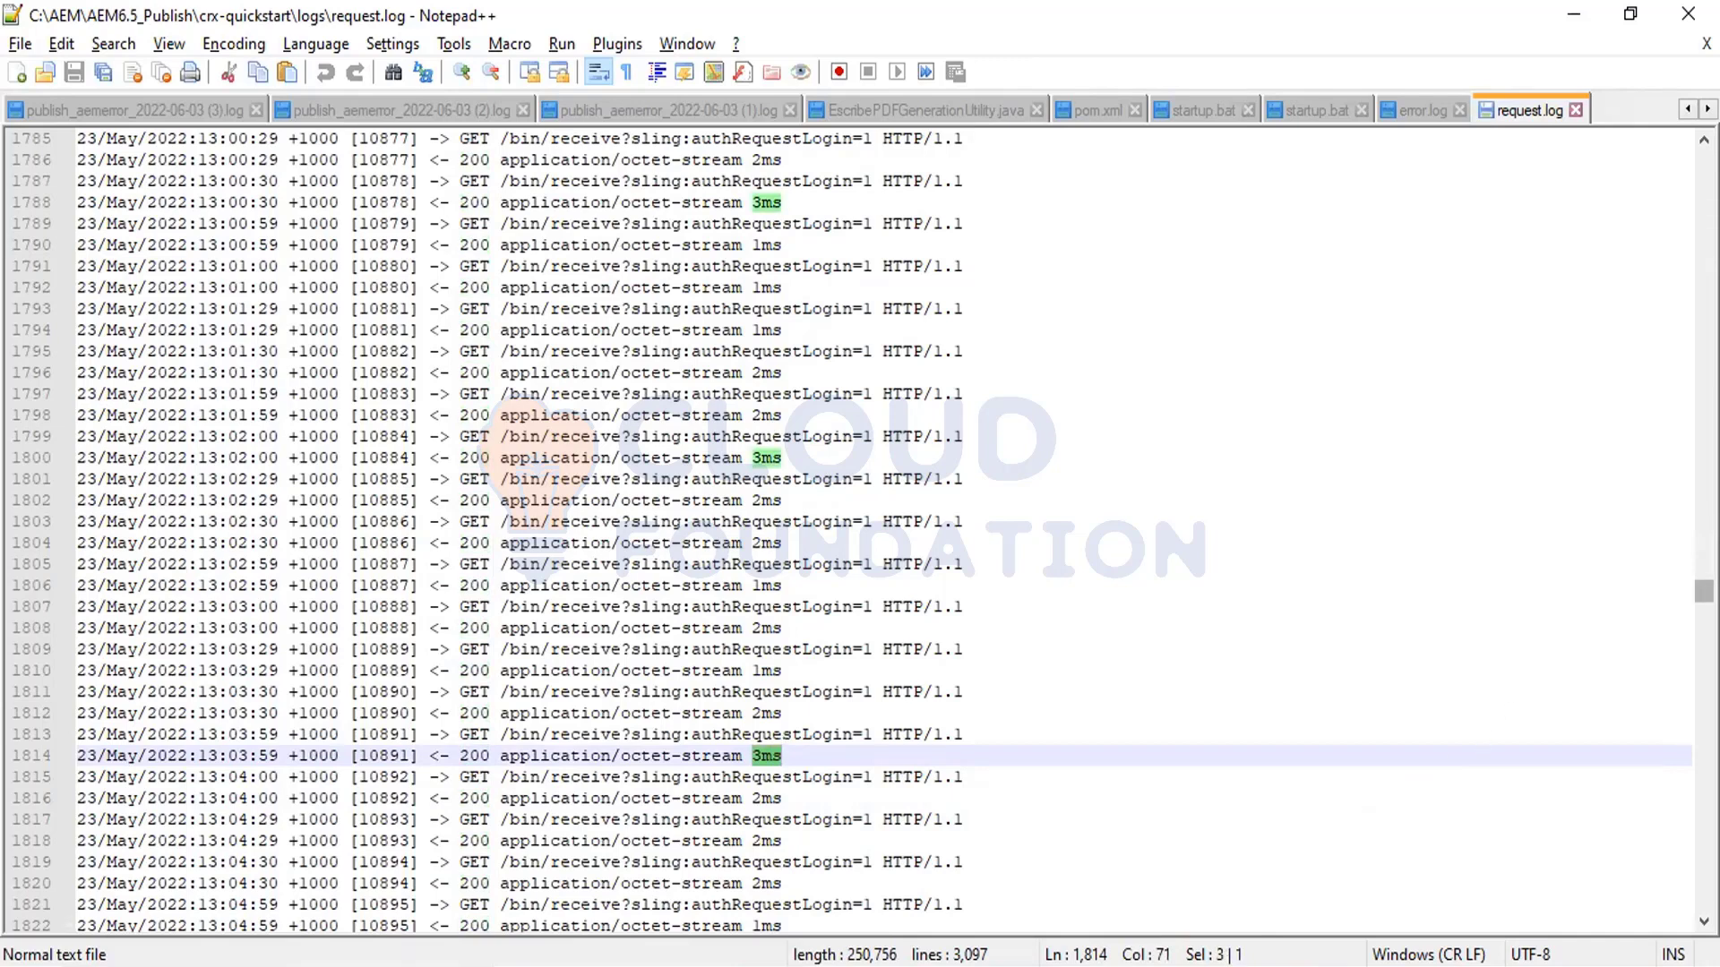
Step: Compare the request and response entries that share ID 10935 on lines 1901 and 1902
{"action": "right_click", "coordinate": [1704, 629]}
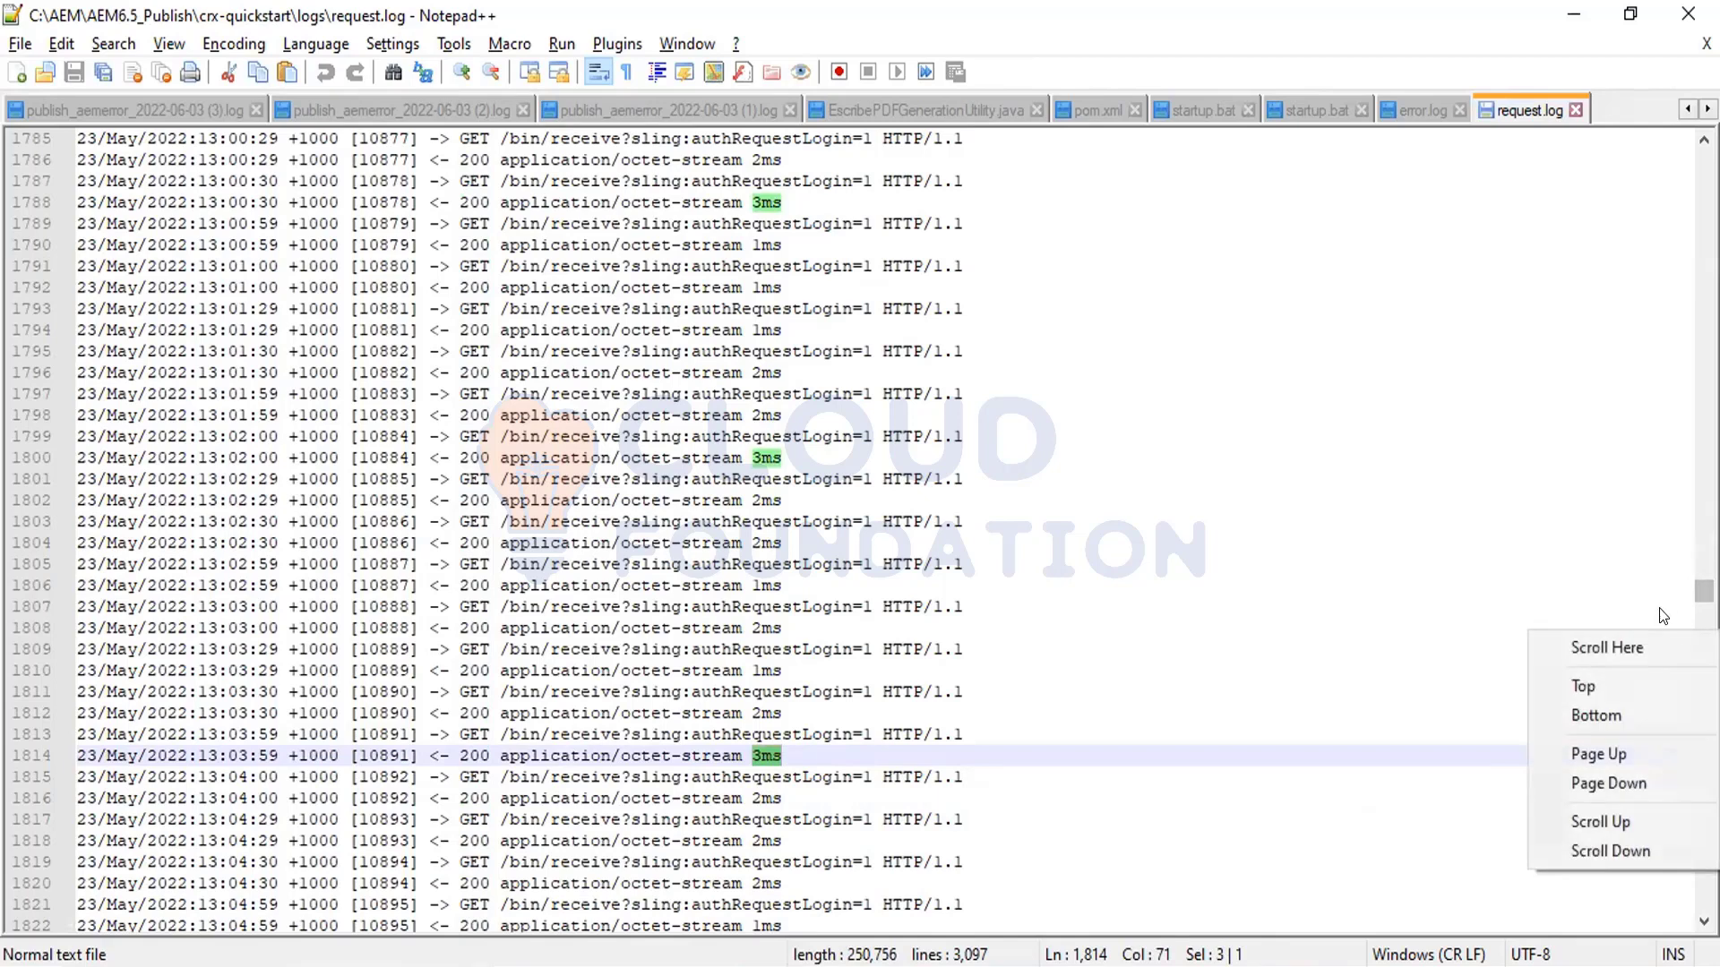
{"action": "left_click", "coordinate": [1639, 564]}
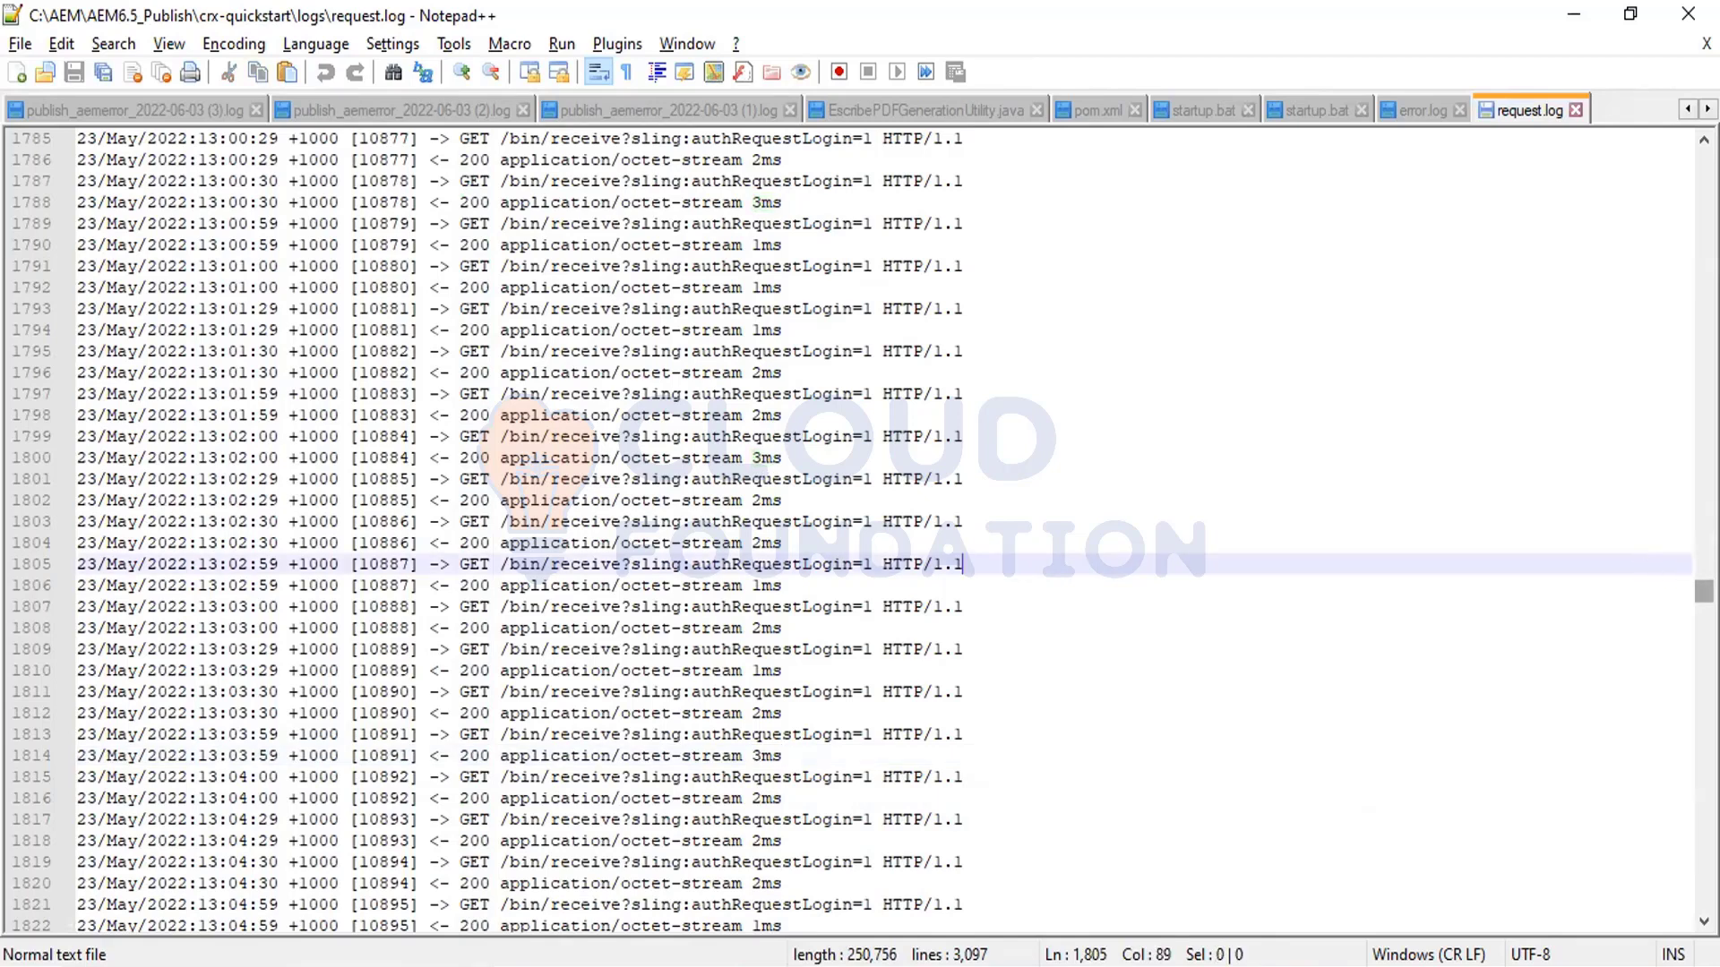
{"action": "scroll", "coordinate": [616, 678], "scroll_direction": "down", "scroll_amount": 20}
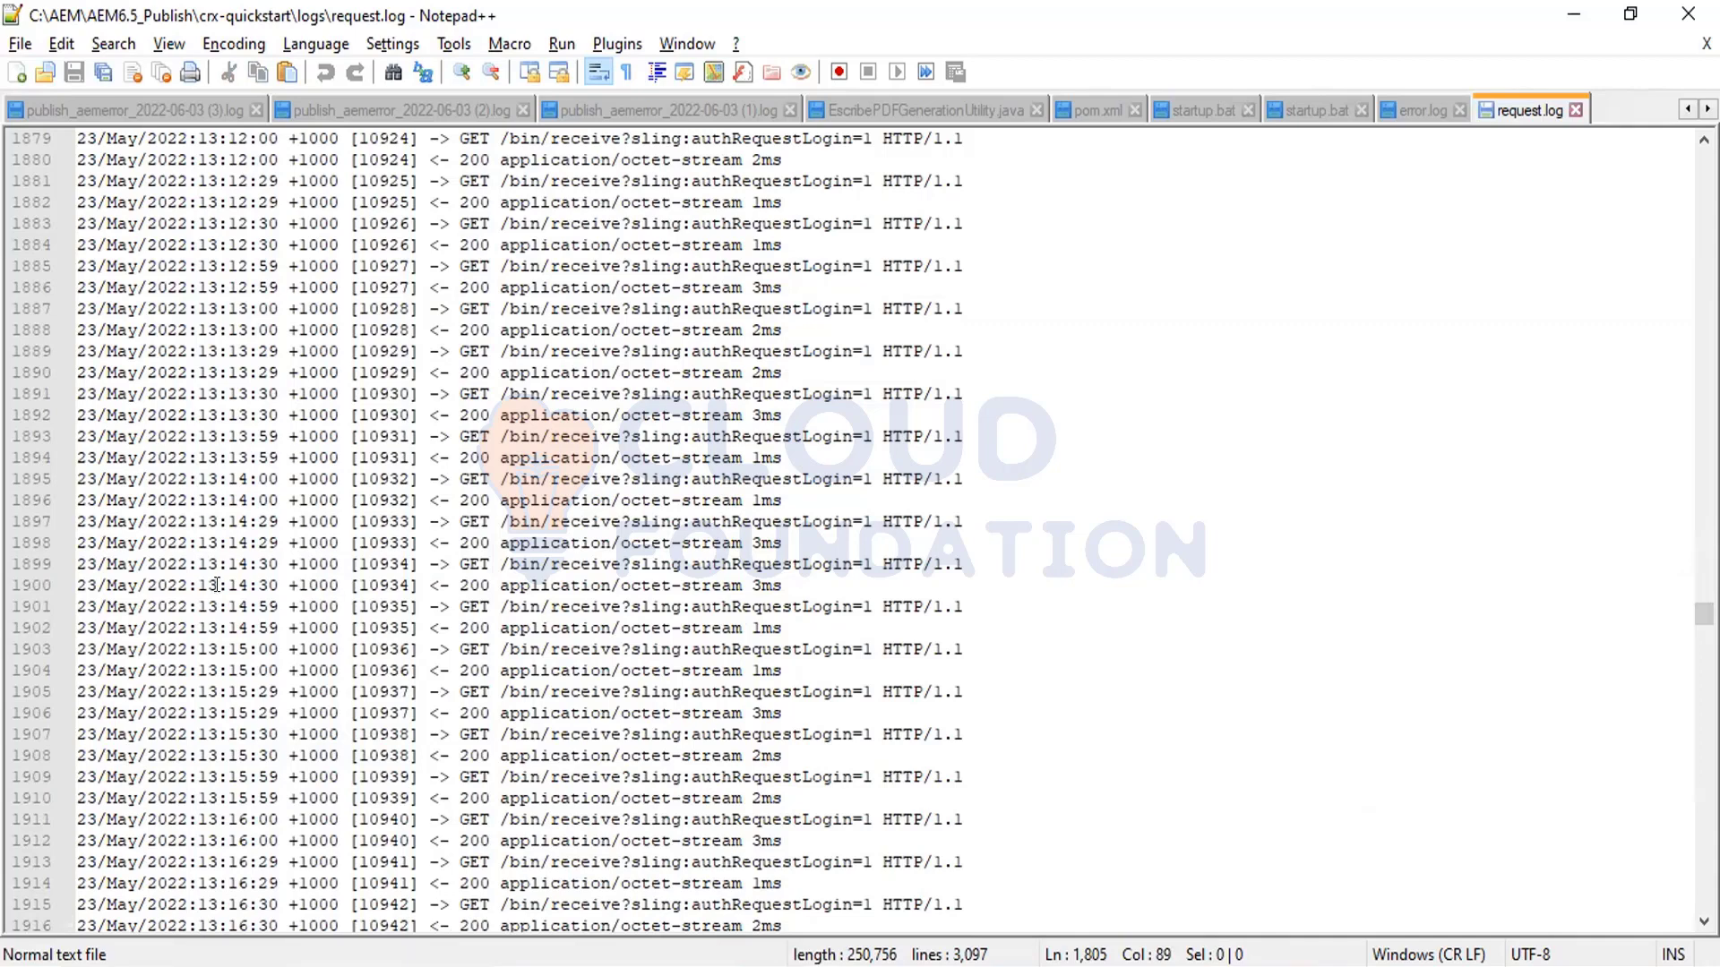
{"action": "double_click", "coordinate": [360, 607]}
{"action": "right_click", "coordinate": [356, 613]}
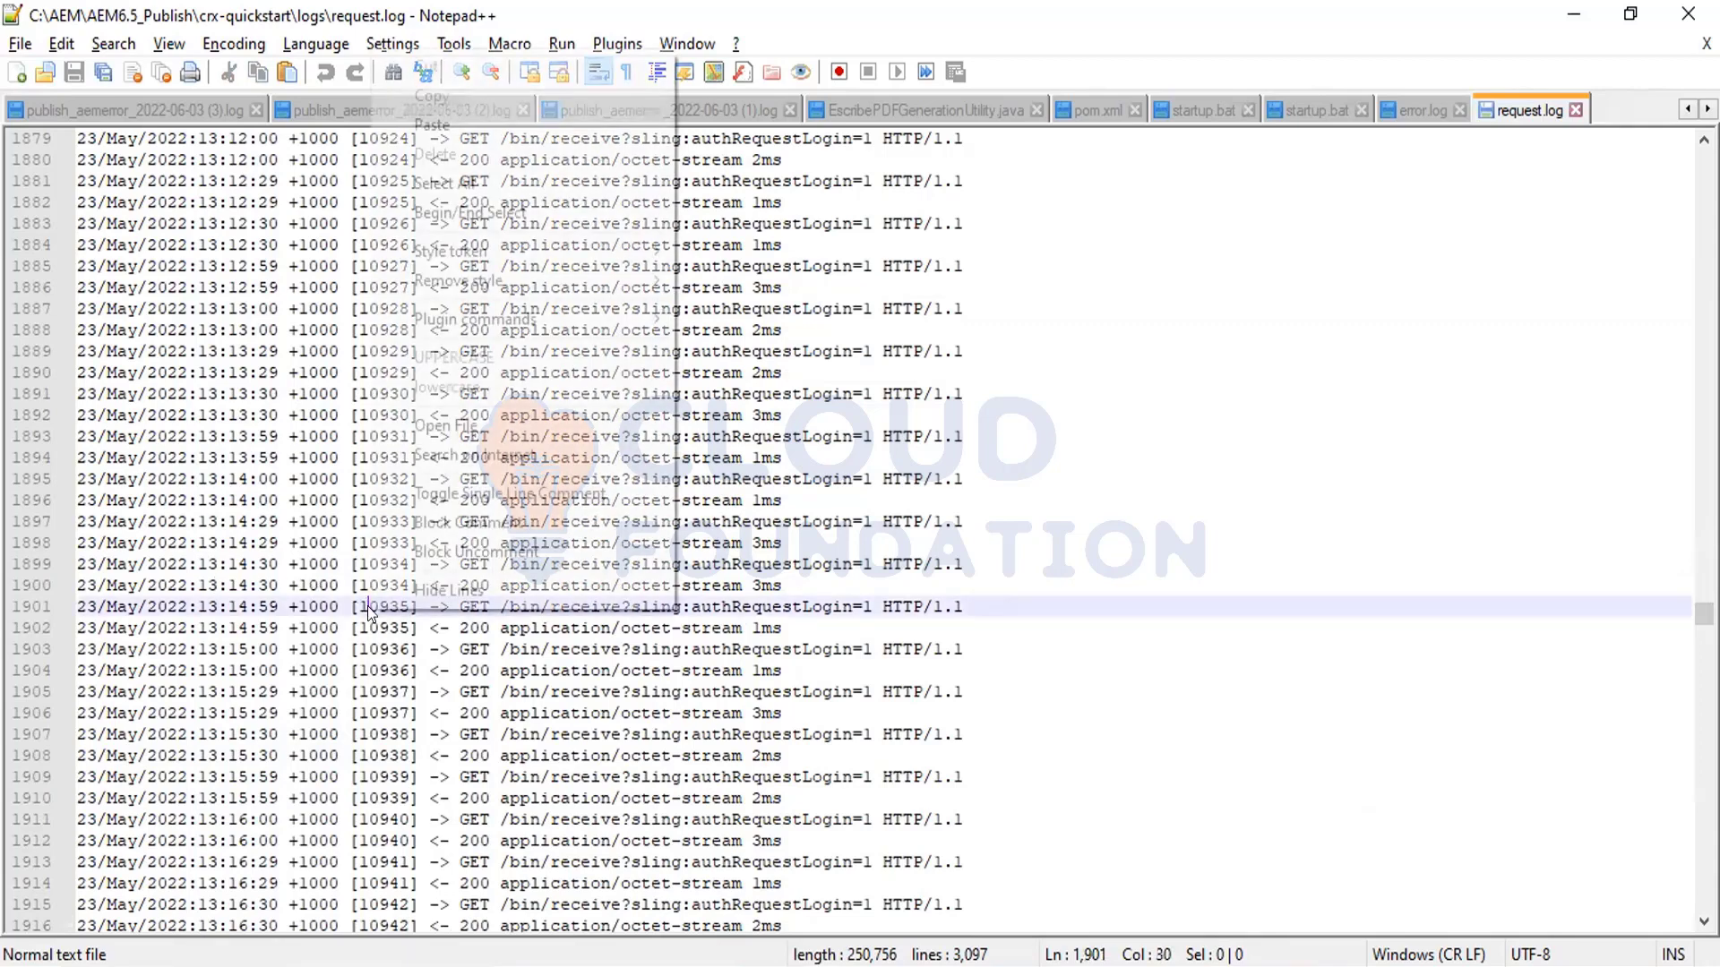
{"action": "key", "text": "Escape"}
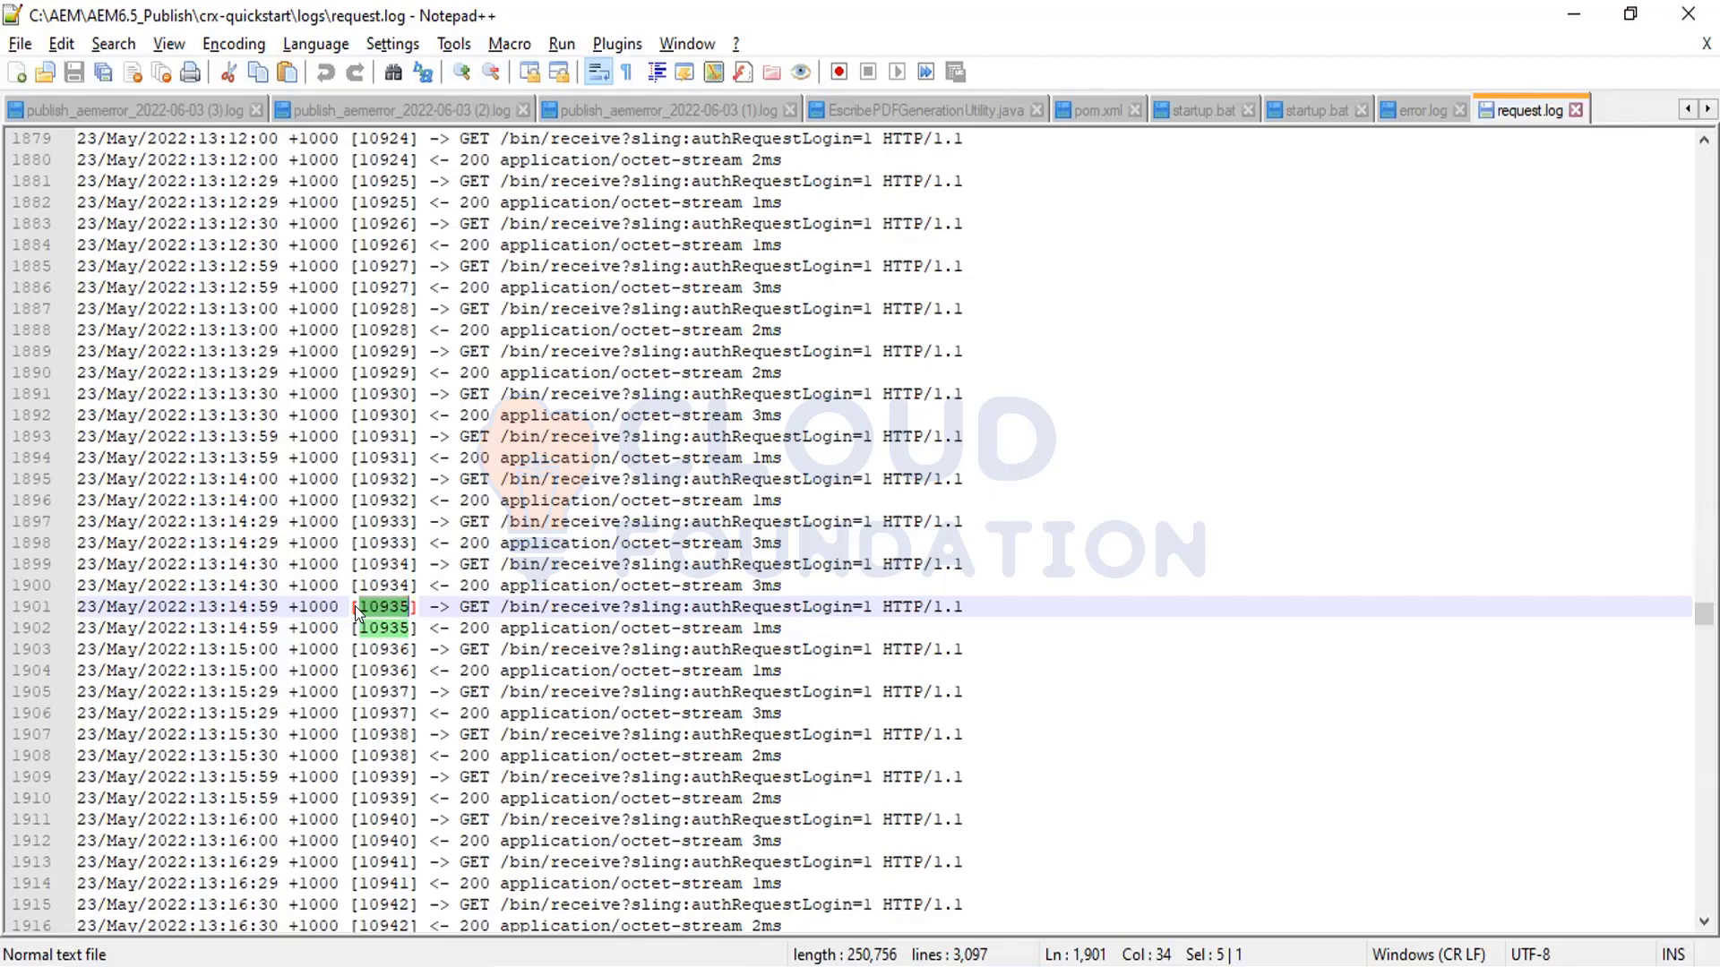
{"action": "right_click", "coordinate": [369, 625]}
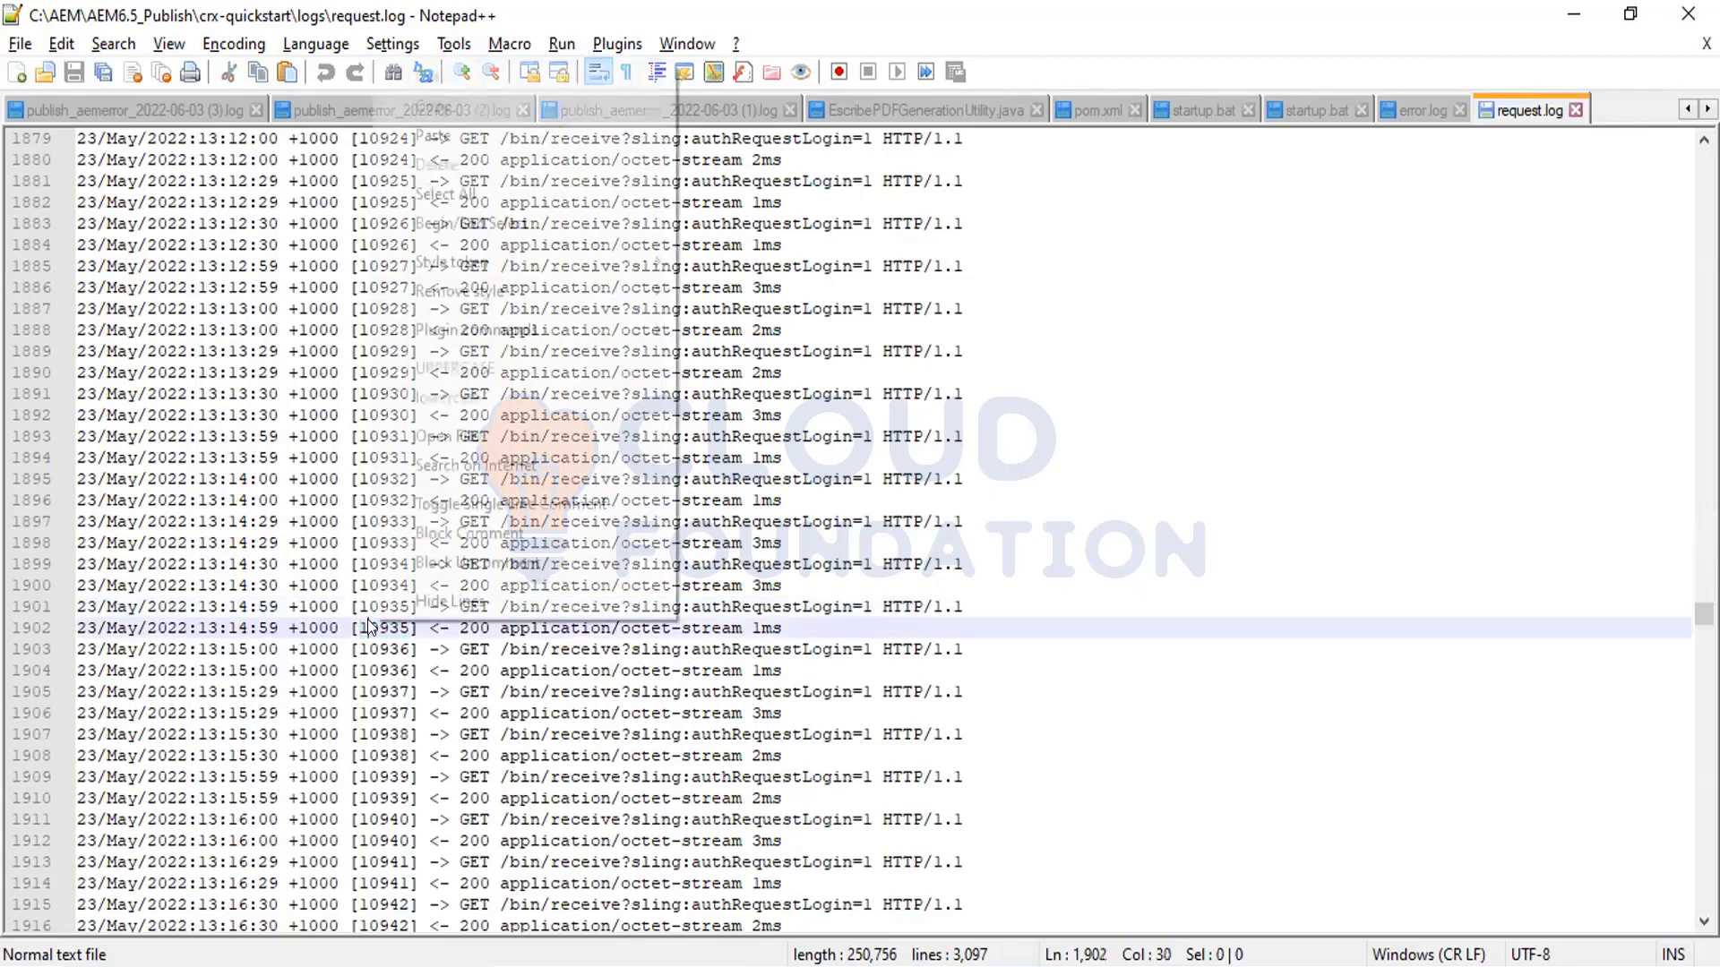
{"action": "left_click", "coordinate": [365, 618]}
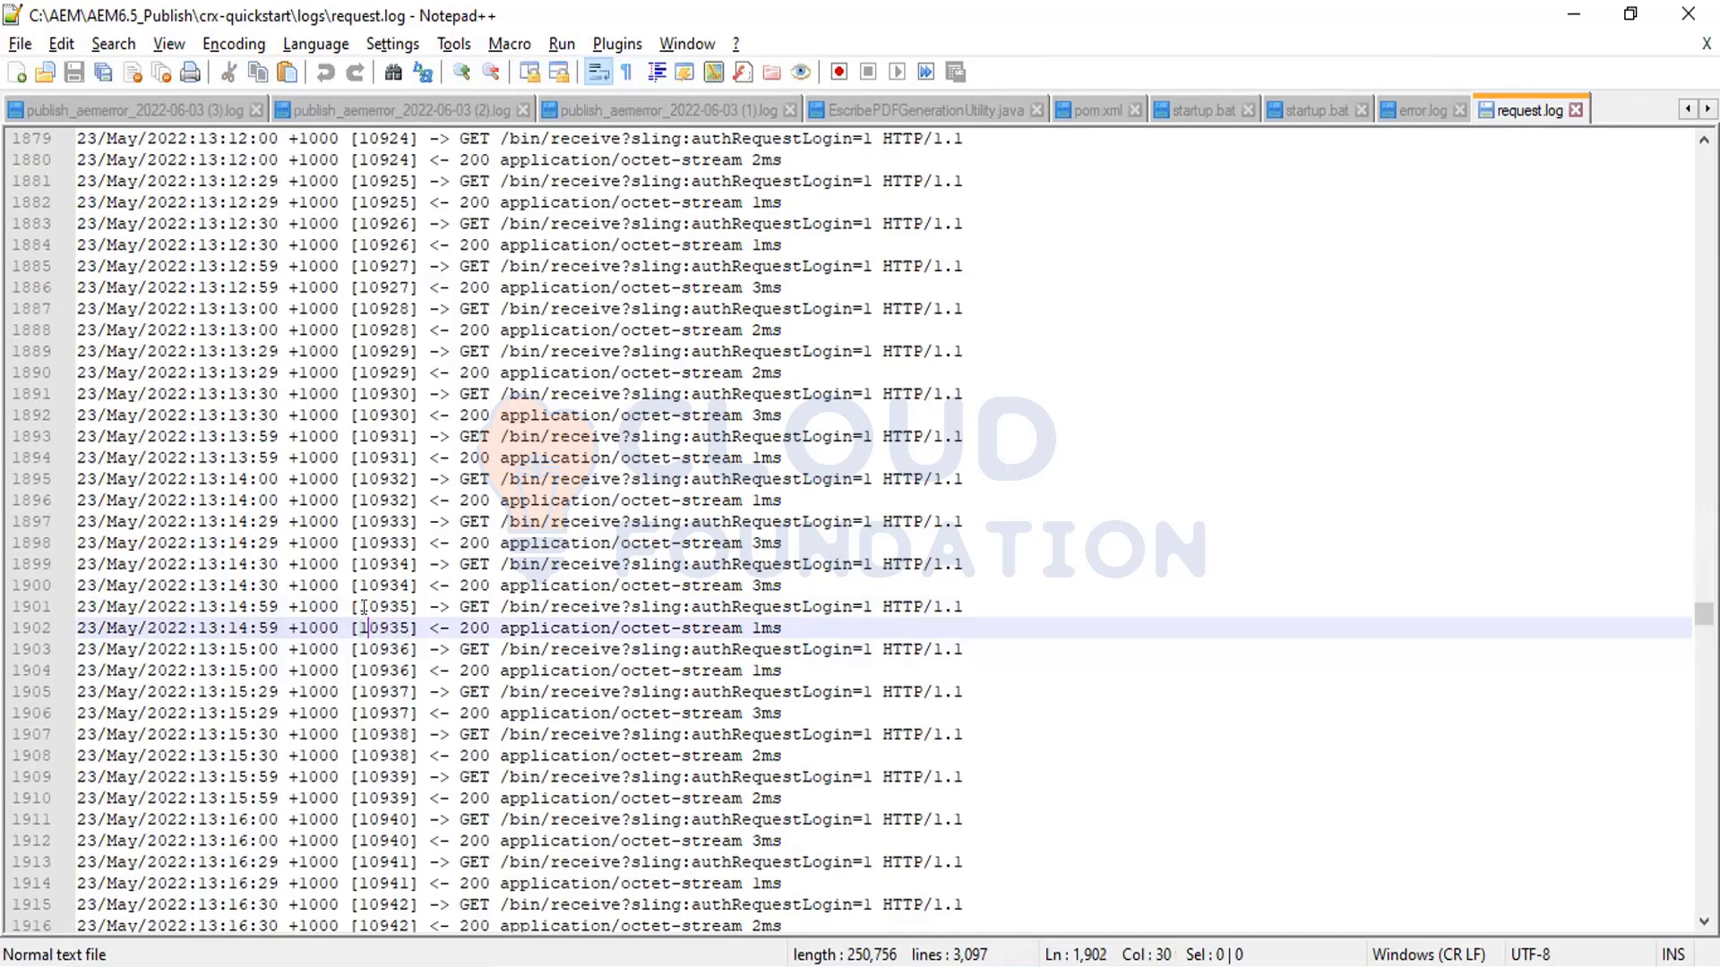
{"action": "double_click", "coordinate": [364, 607]}
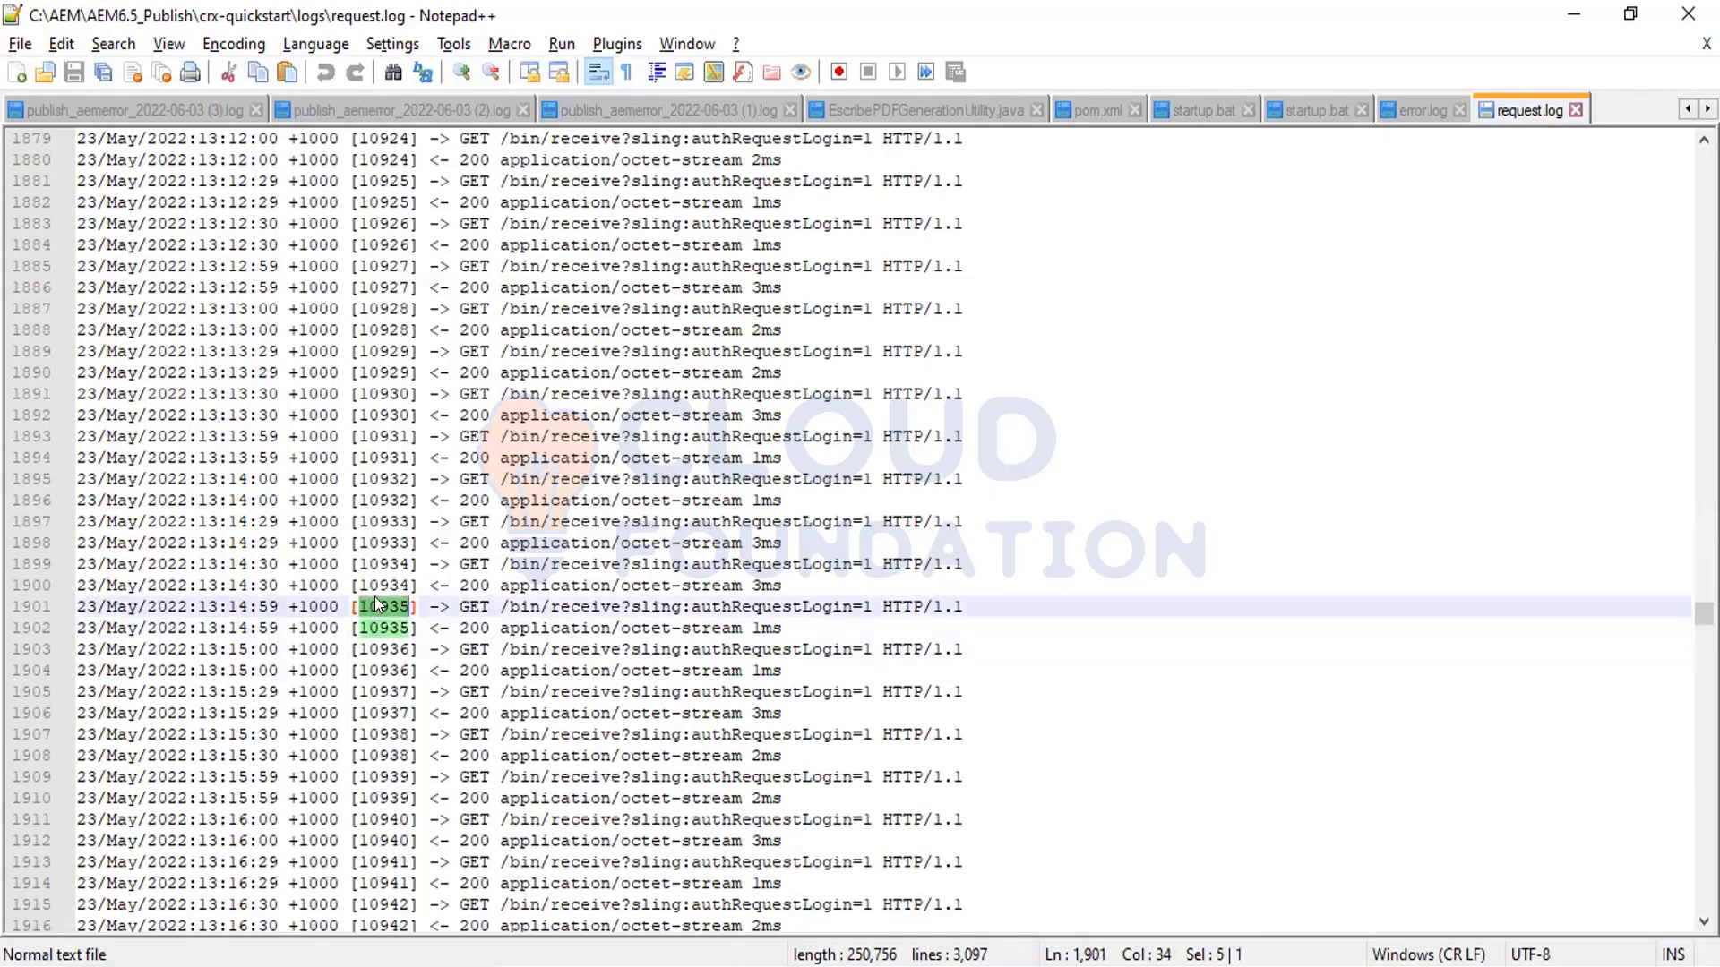
{"action": "right_click", "coordinate": [434, 609]}
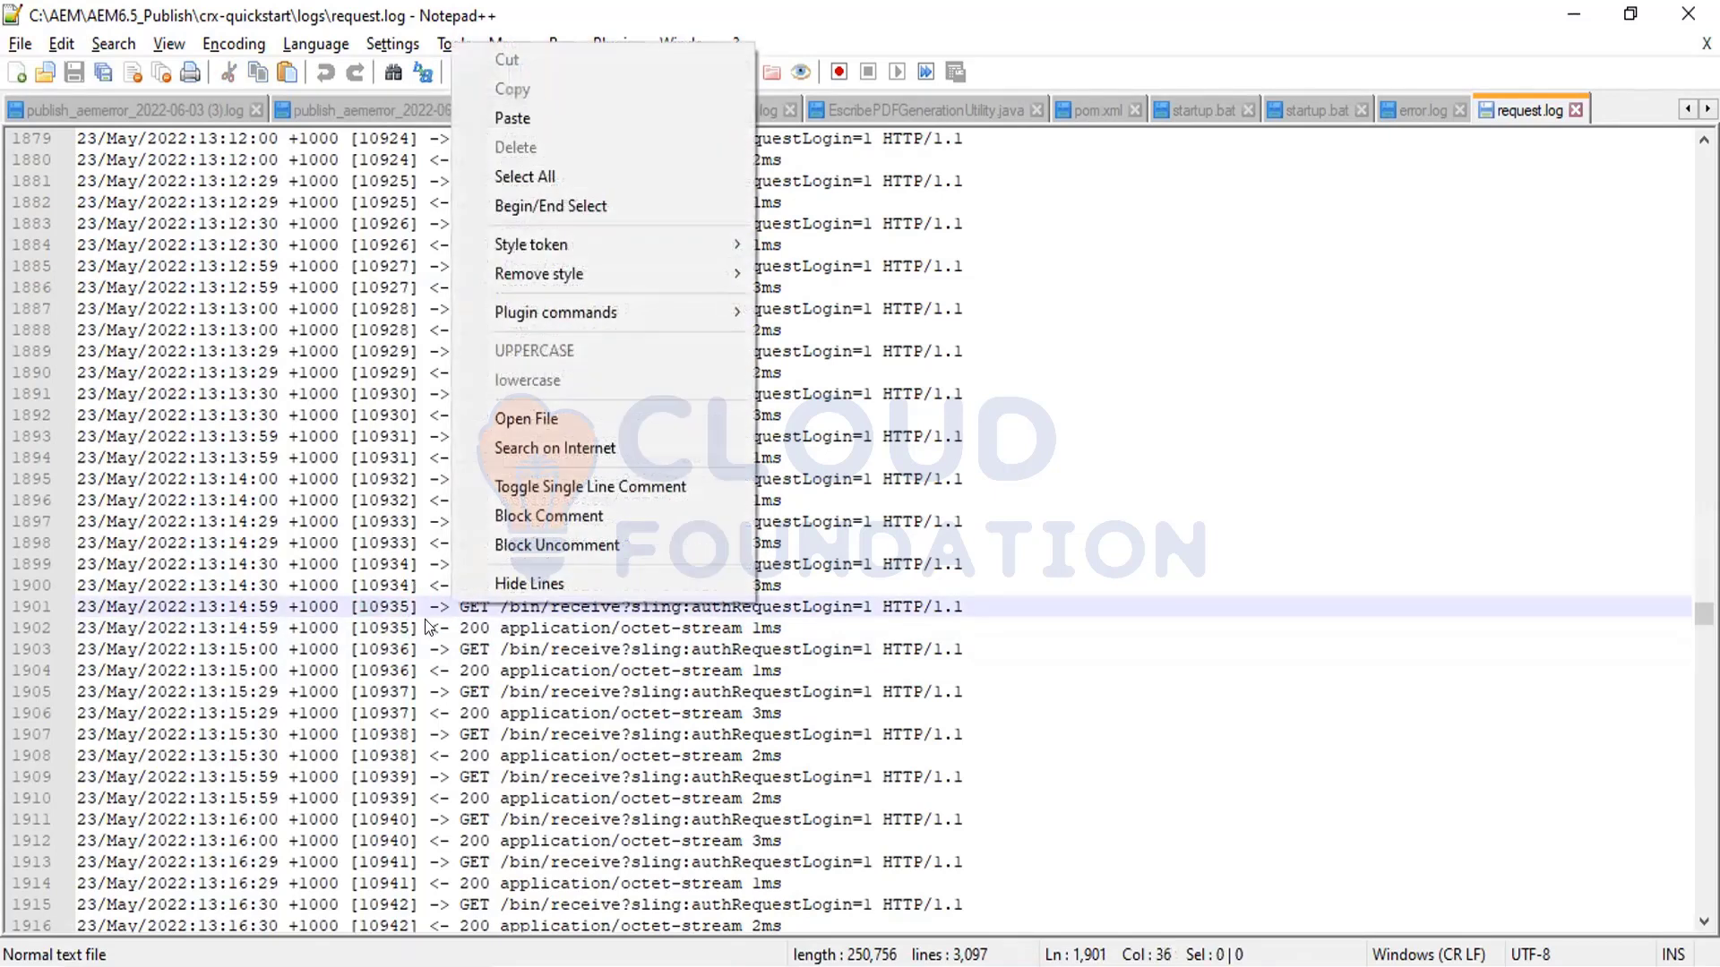
{"action": "left_click", "coordinate": [428, 627]}
{"action": "left_click_drag", "start_coordinate": [428, 627], "coordinate": [664, 658]}
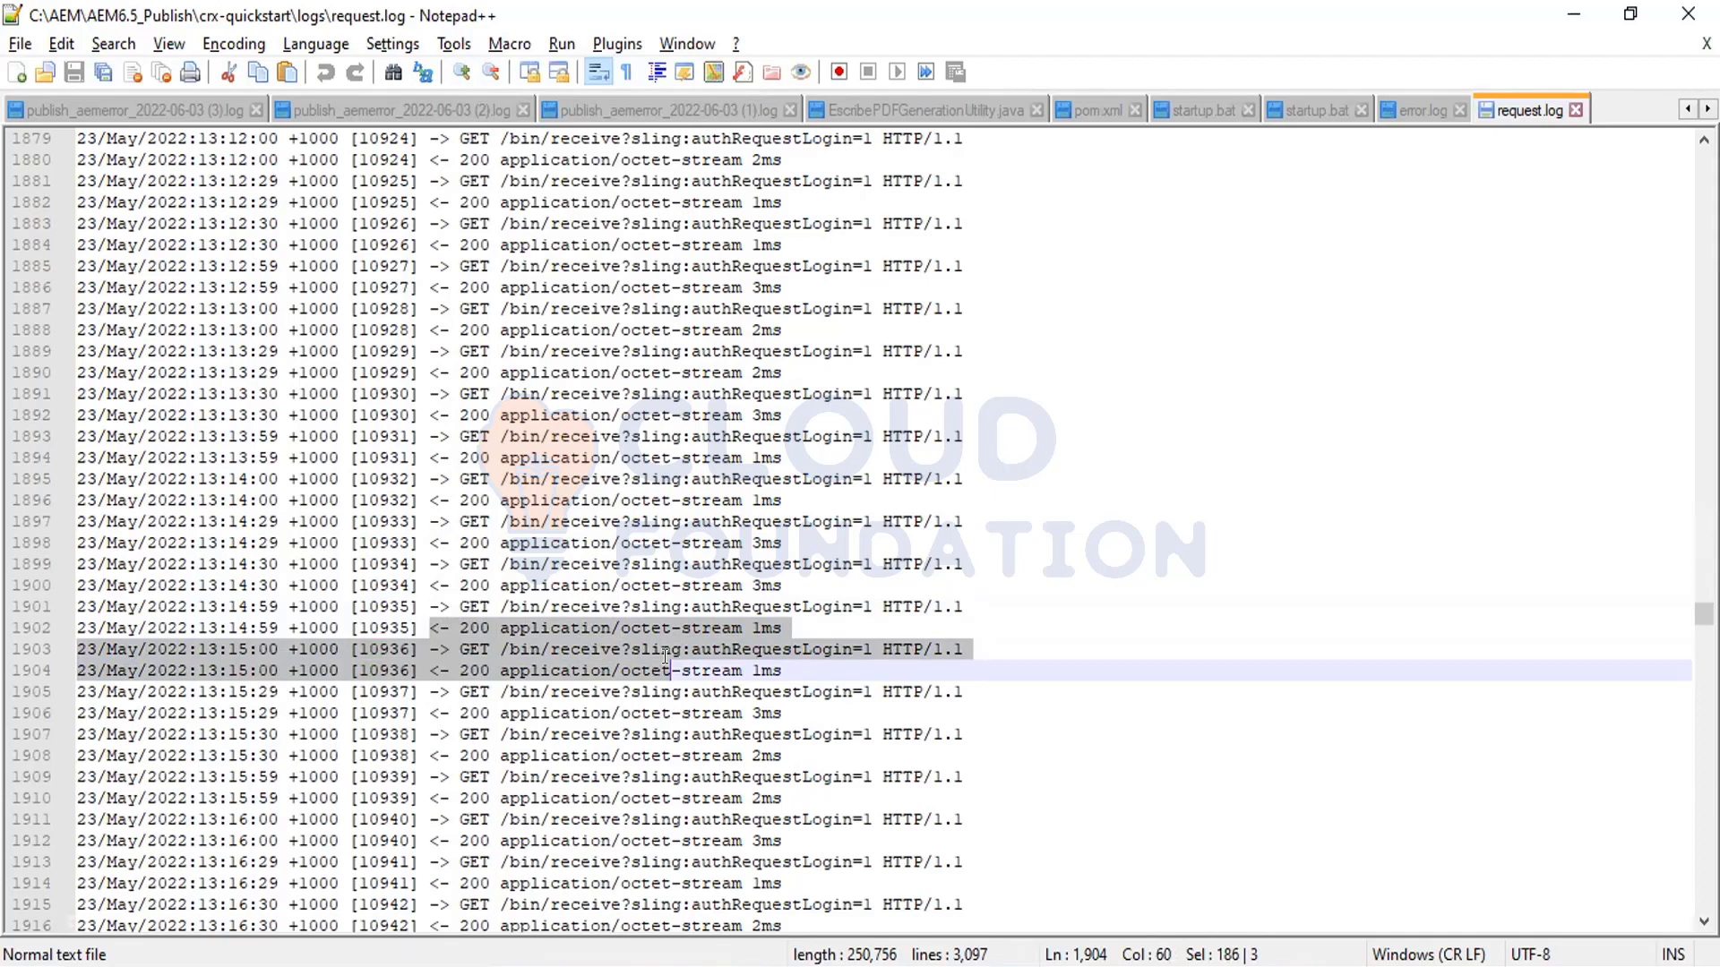
Step: Switch back to the logs folder in File Explorer and select the audit log, then the access log
{"action": "left_click", "coordinate": [1574, 14]}
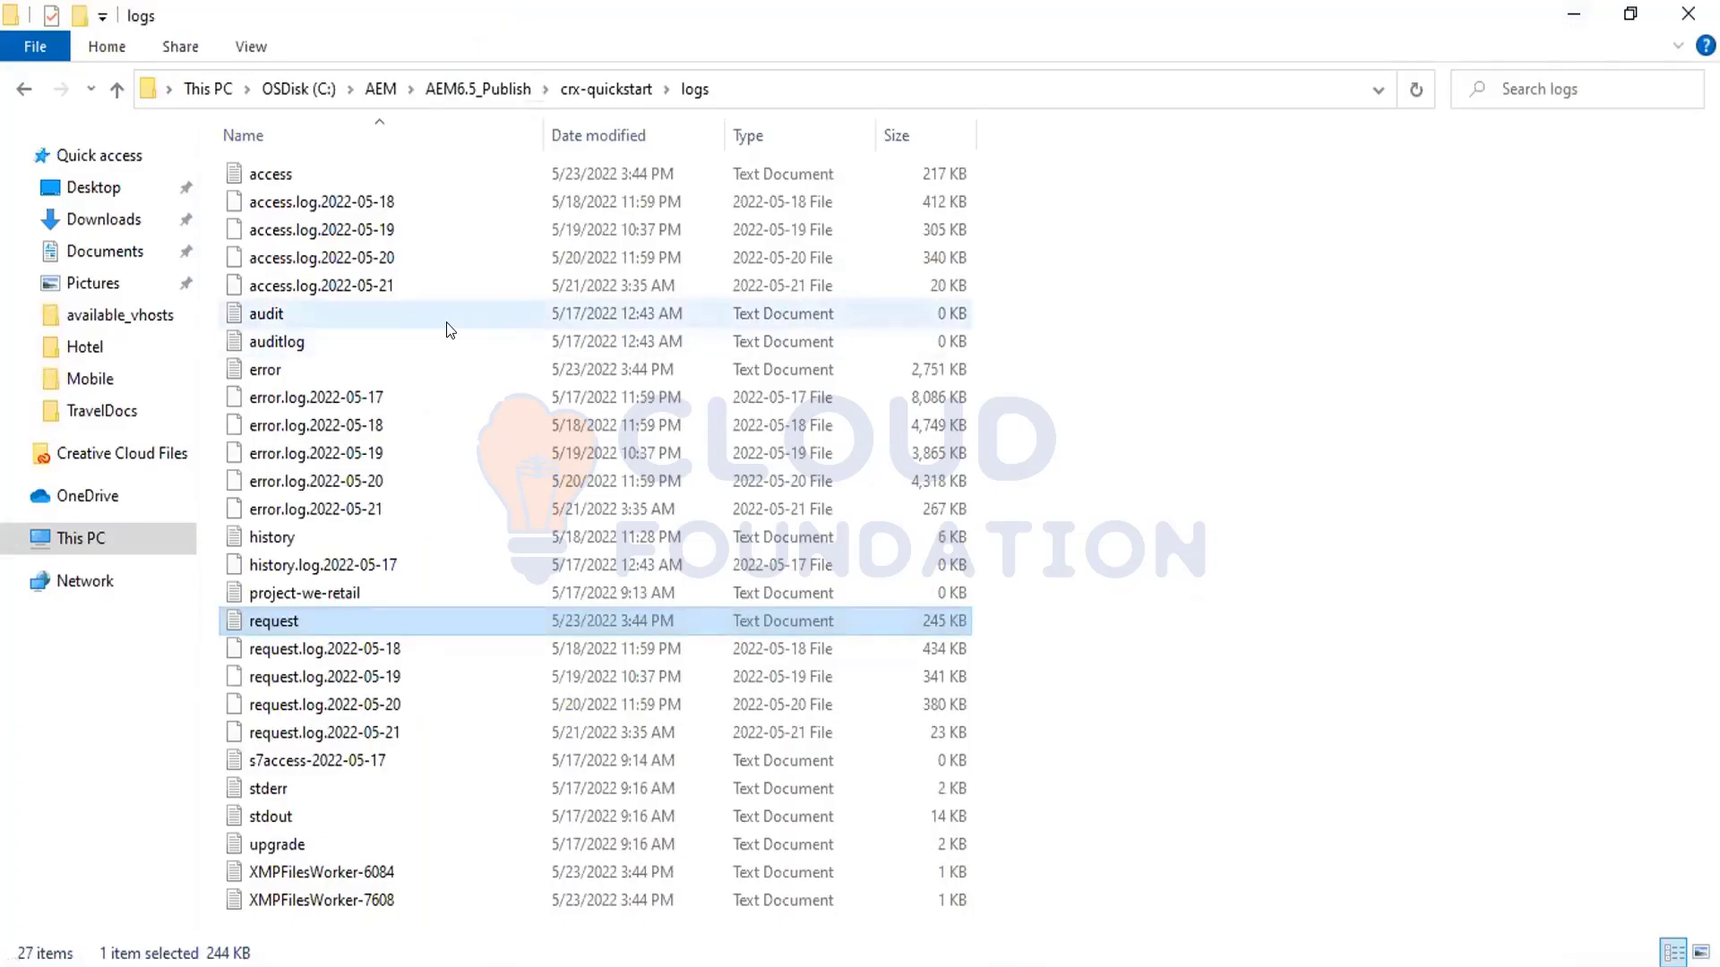
{"action": "left_click", "coordinate": [443, 325]}
{"action": "left_click", "coordinate": [321, 331], "text": "ctrl"}
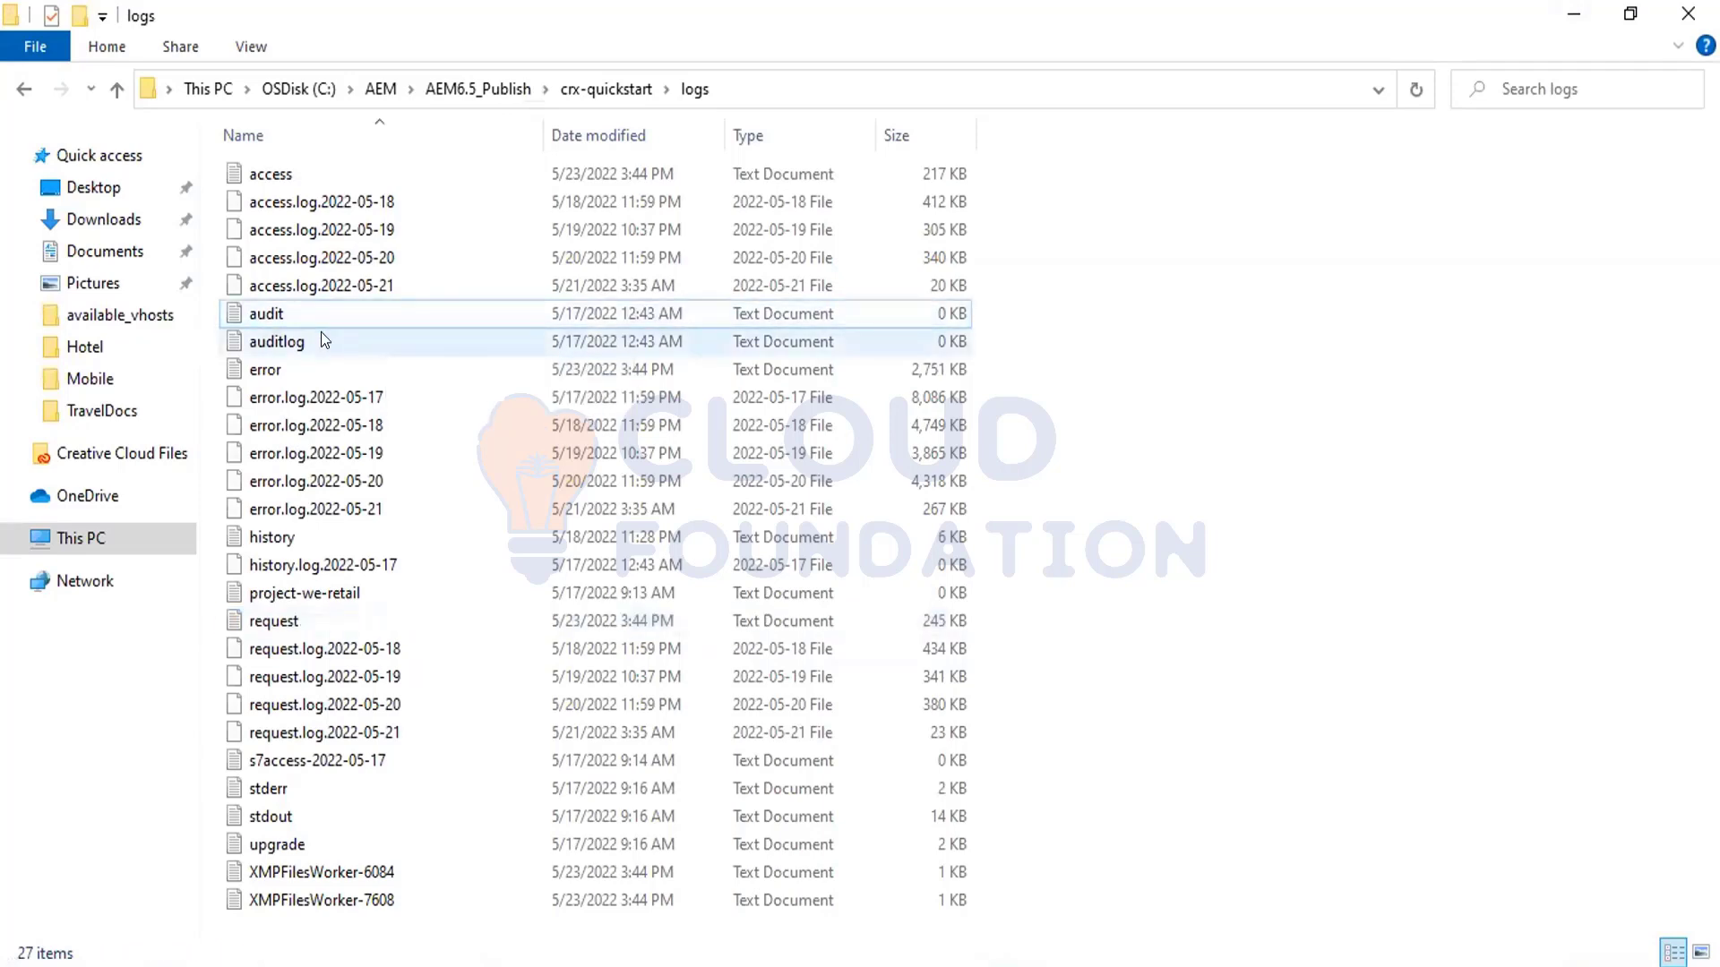
{"action": "right_click", "coordinate": [321, 333]}
{"action": "right_click", "coordinate": [293, 319]}
{"action": "left_click", "coordinate": [253, 314]}
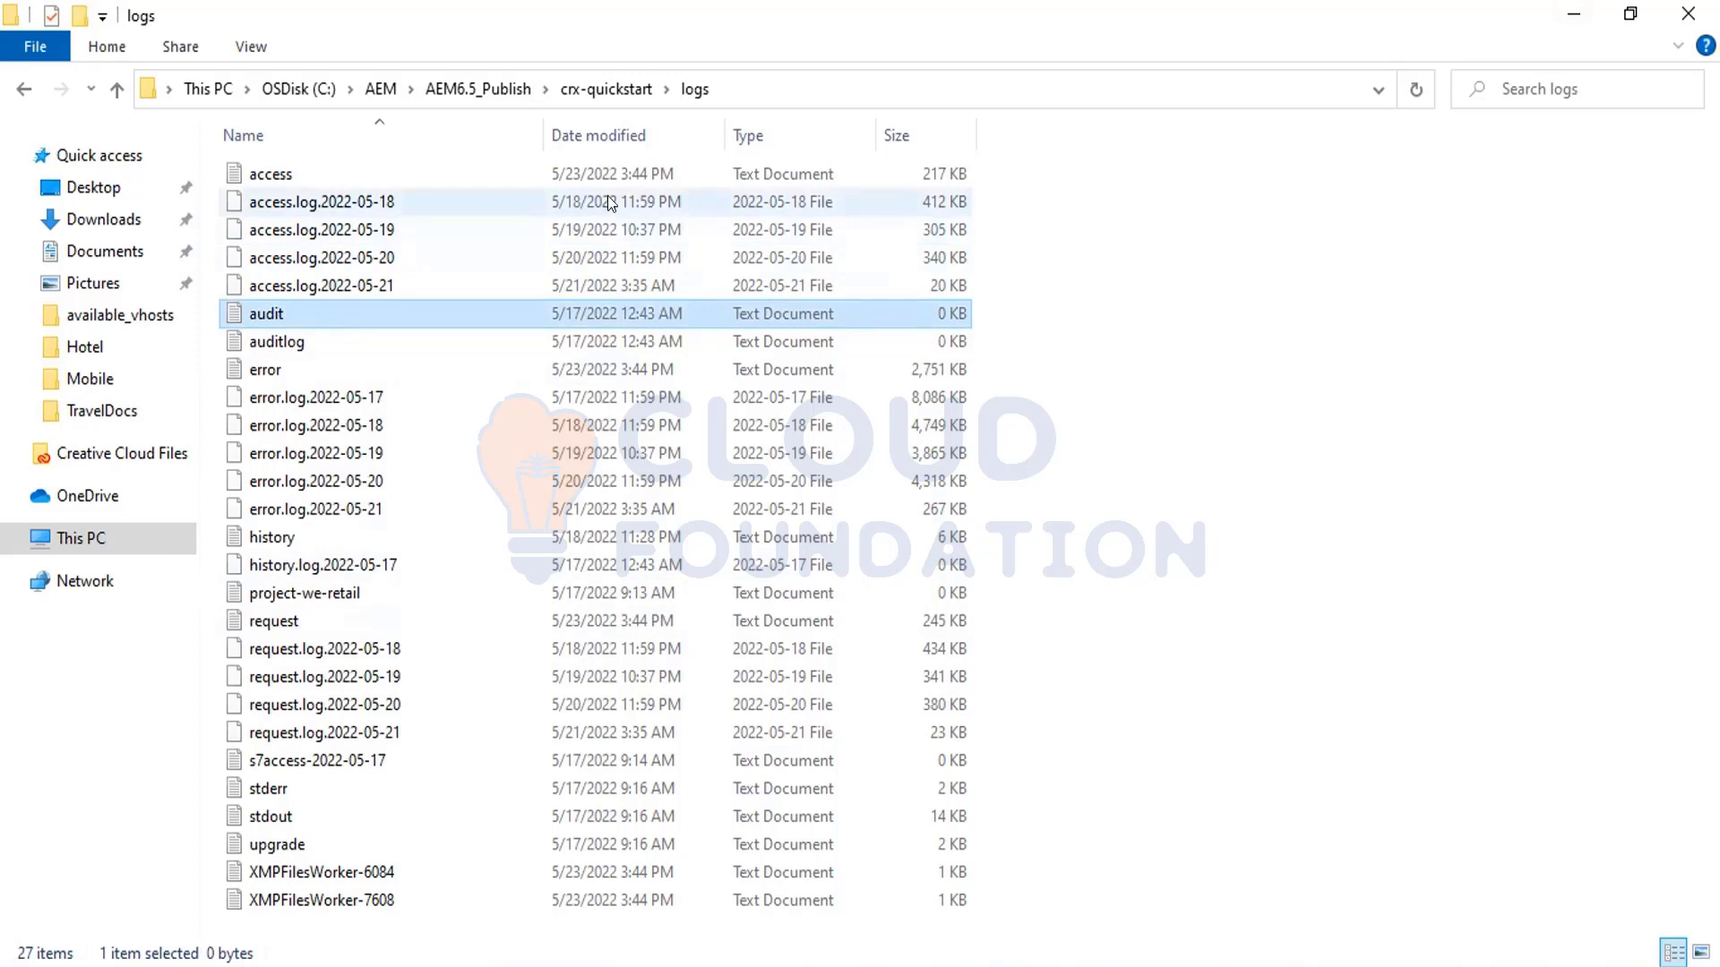
{"action": "left_click", "coordinate": [363, 163]}
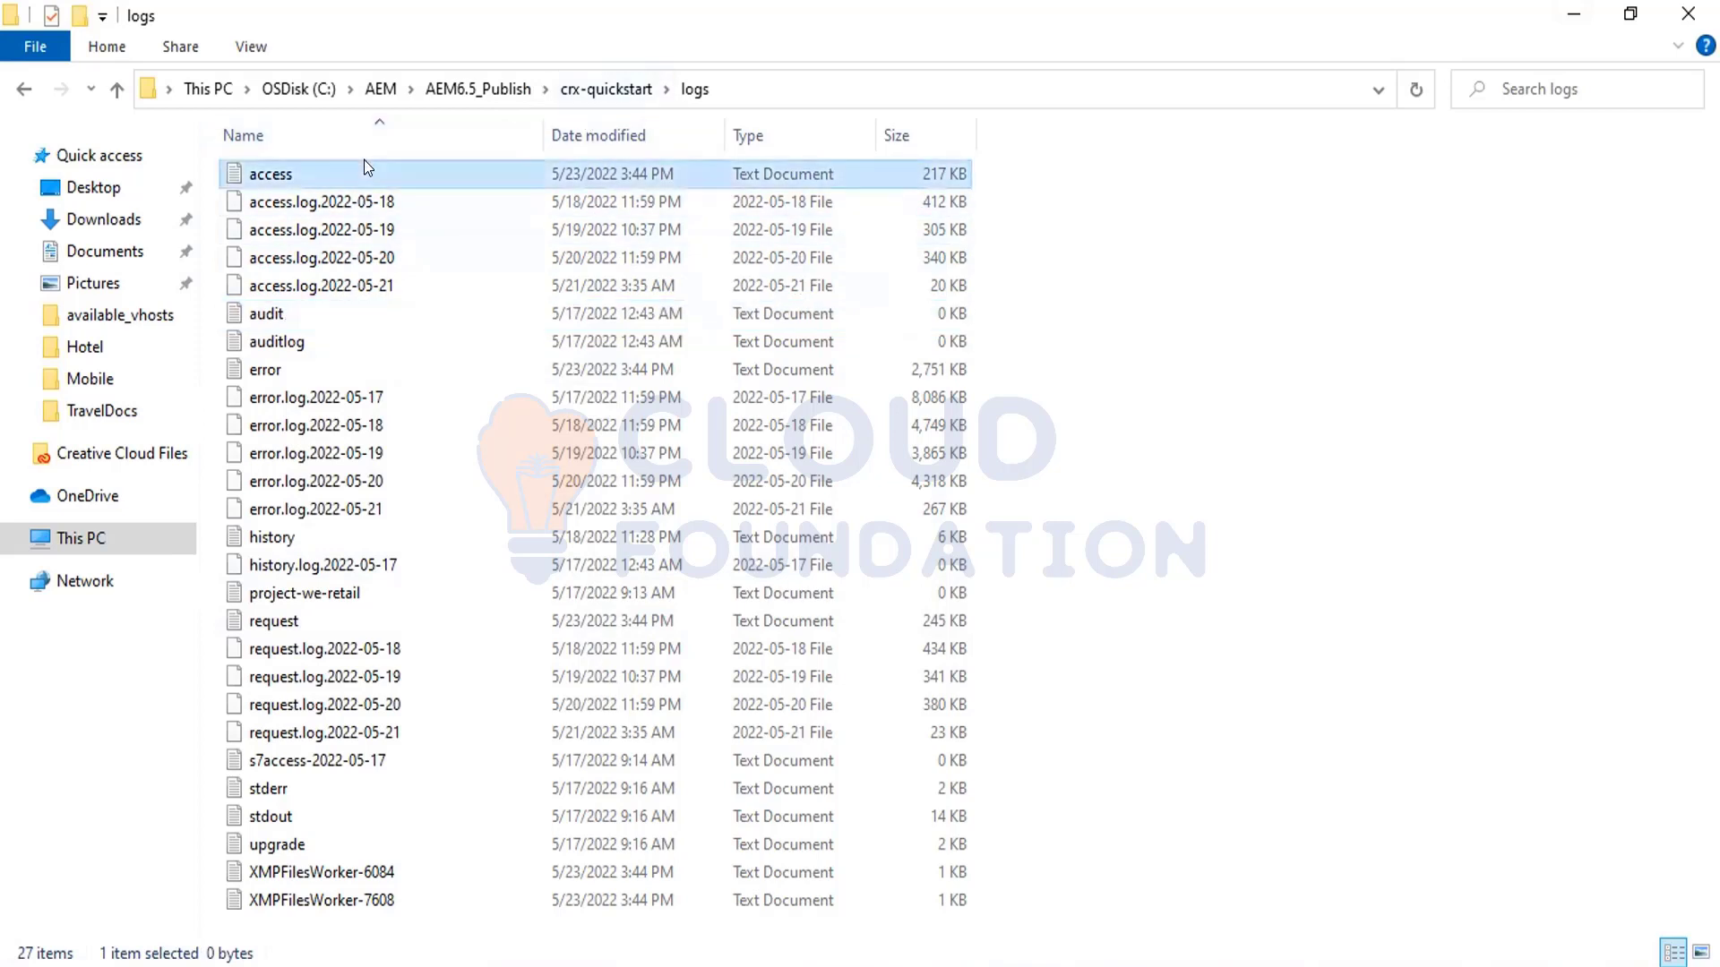
Step: Try to open the access log from the logs folder in Notepad++
{"action": "left_click_drag", "start_coordinate": [332, 161], "coordinate": [797, 962]}
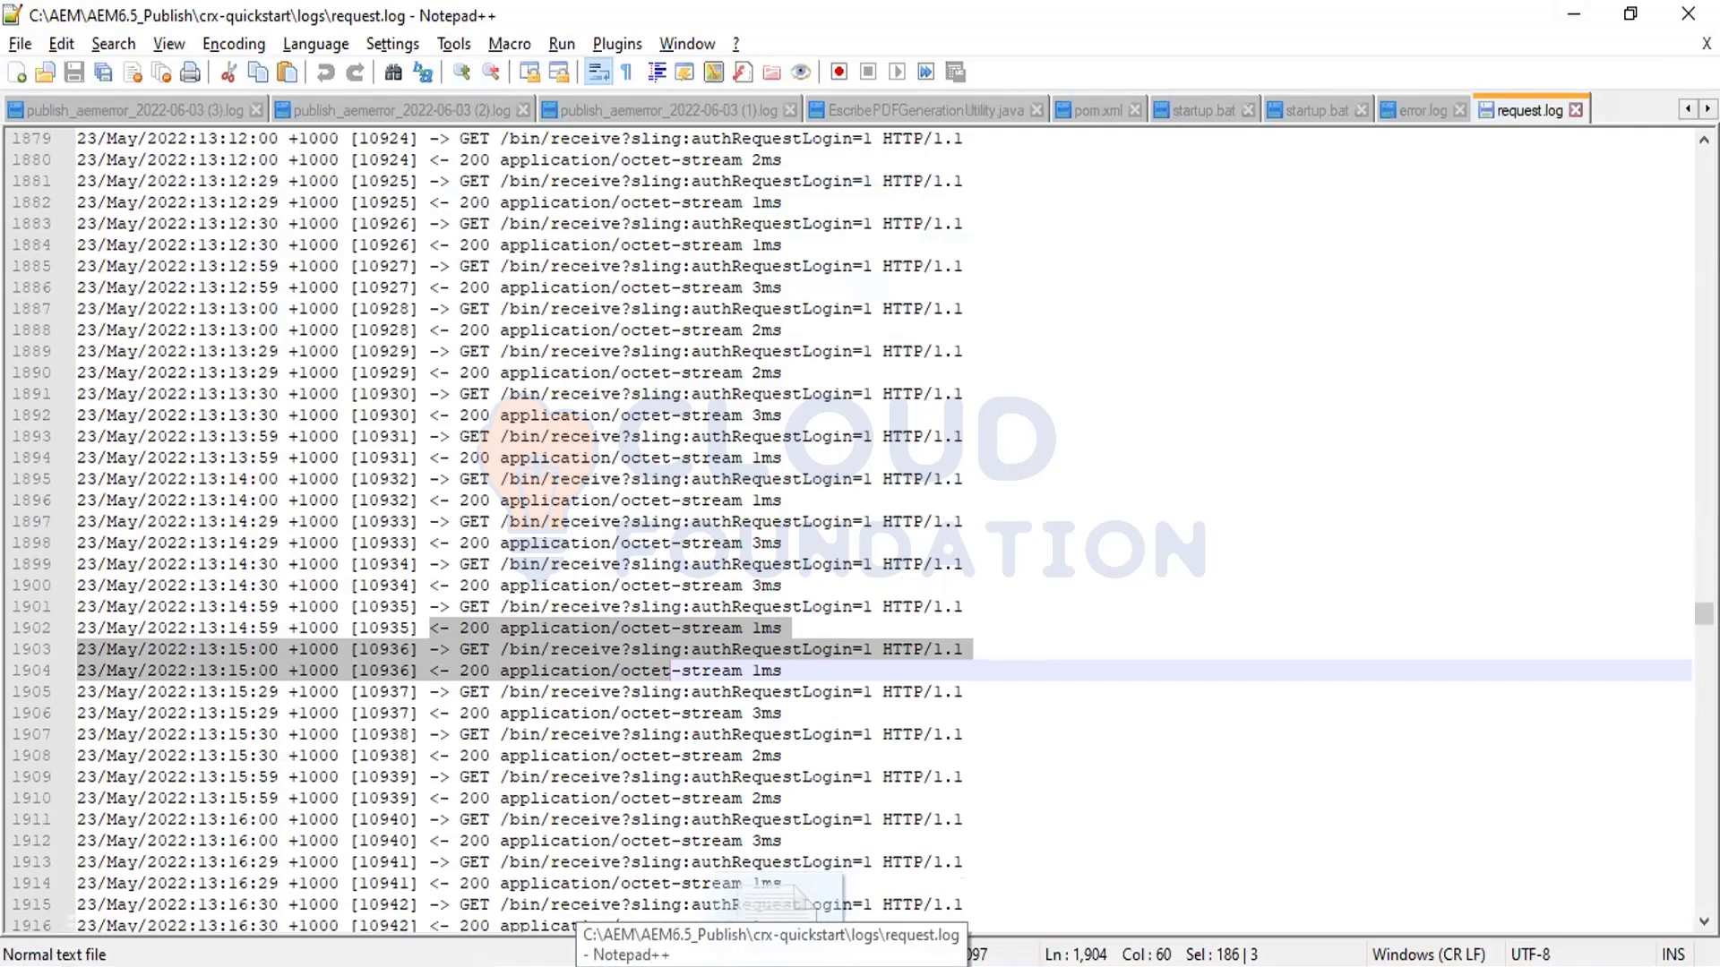
{"action": "left_click_drag", "start_coordinate": [797, 896], "coordinate": [795, 900]}
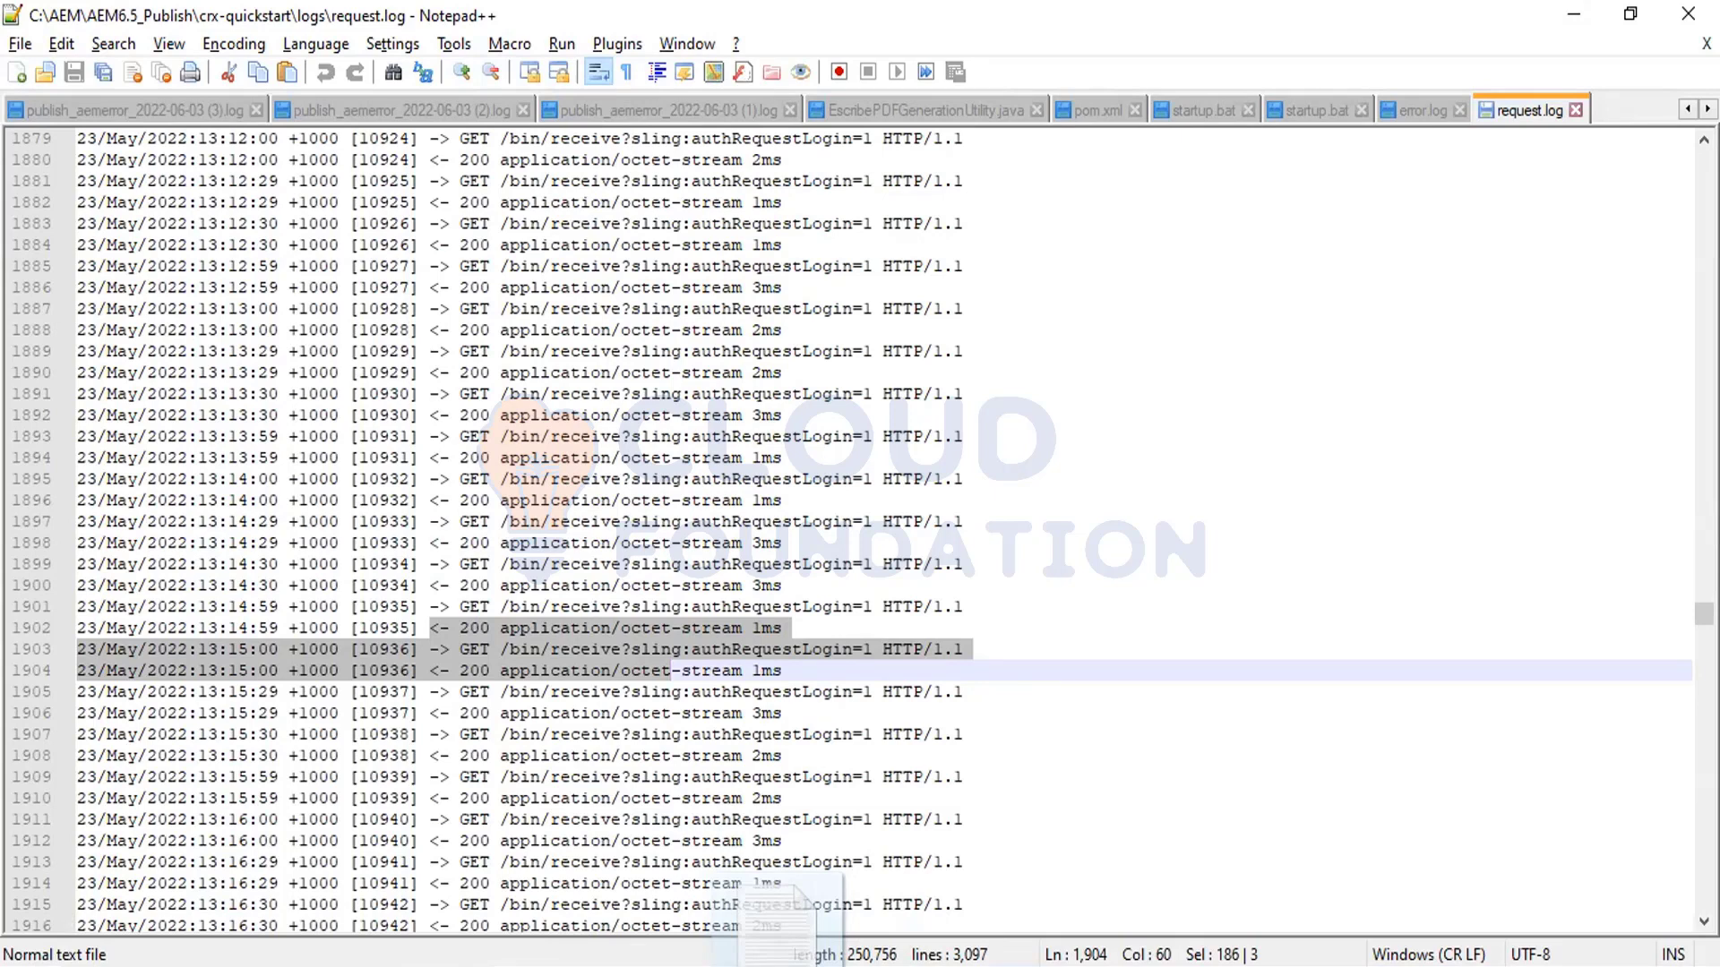
{"action": "left_click_drag", "start_coordinate": [792, 896], "coordinate": [868, 961]}
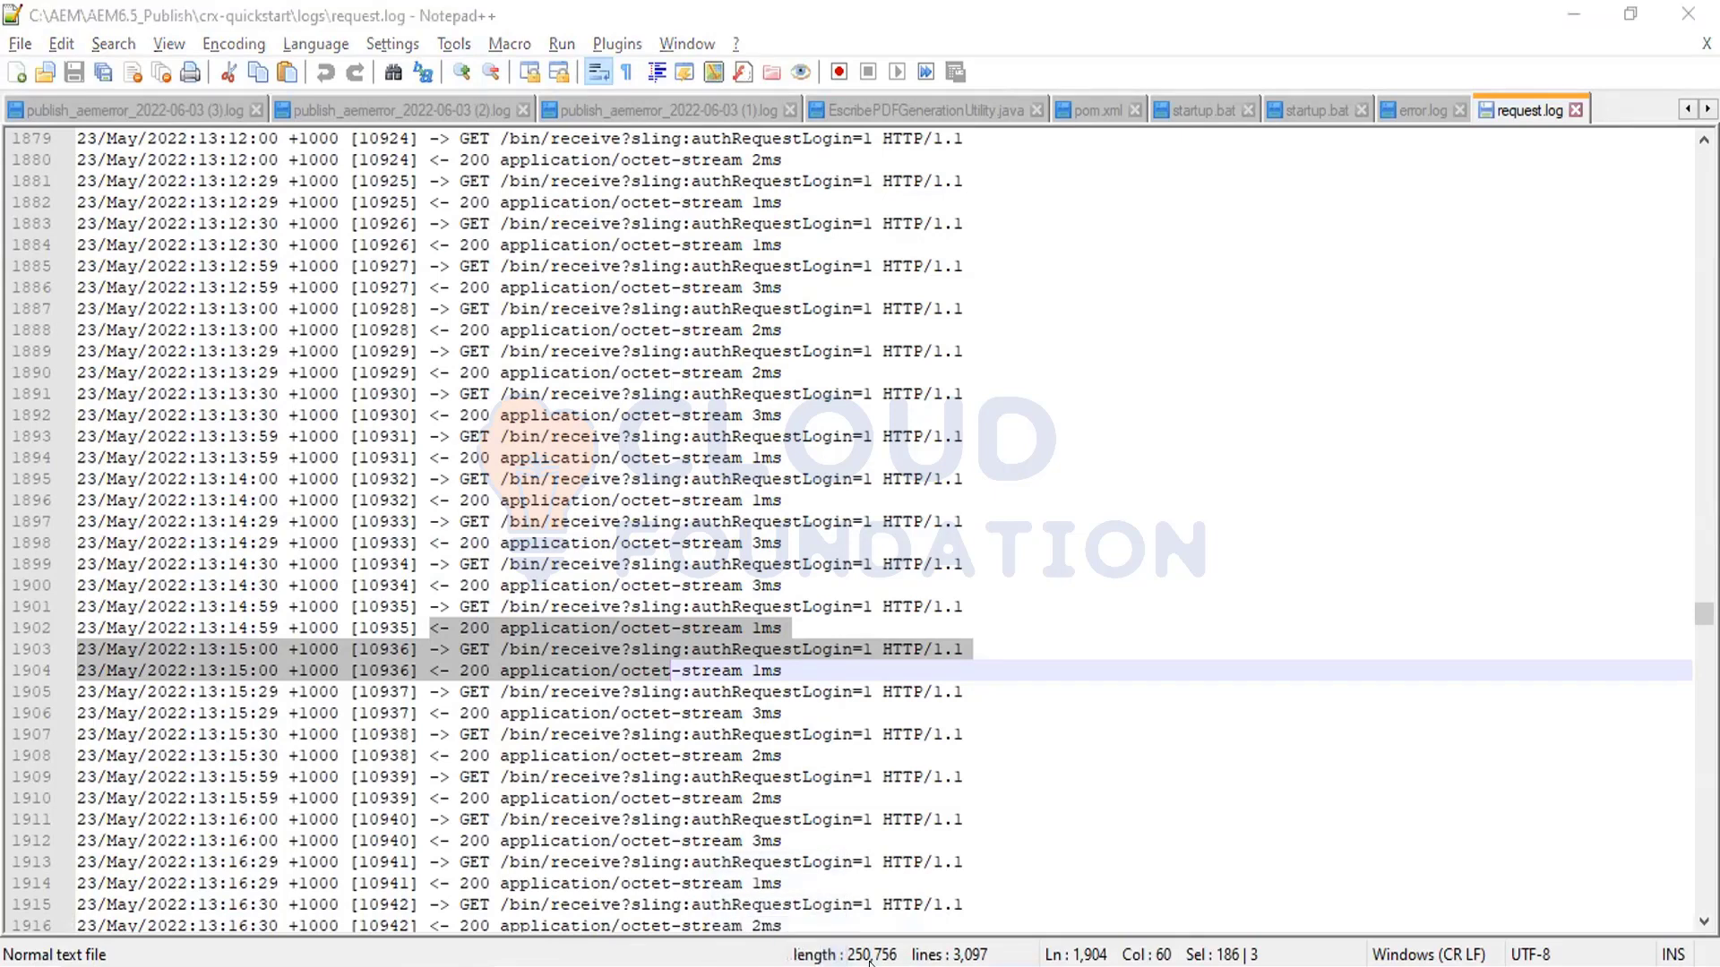
{"action": "right_click", "coordinate": [776, 757]}
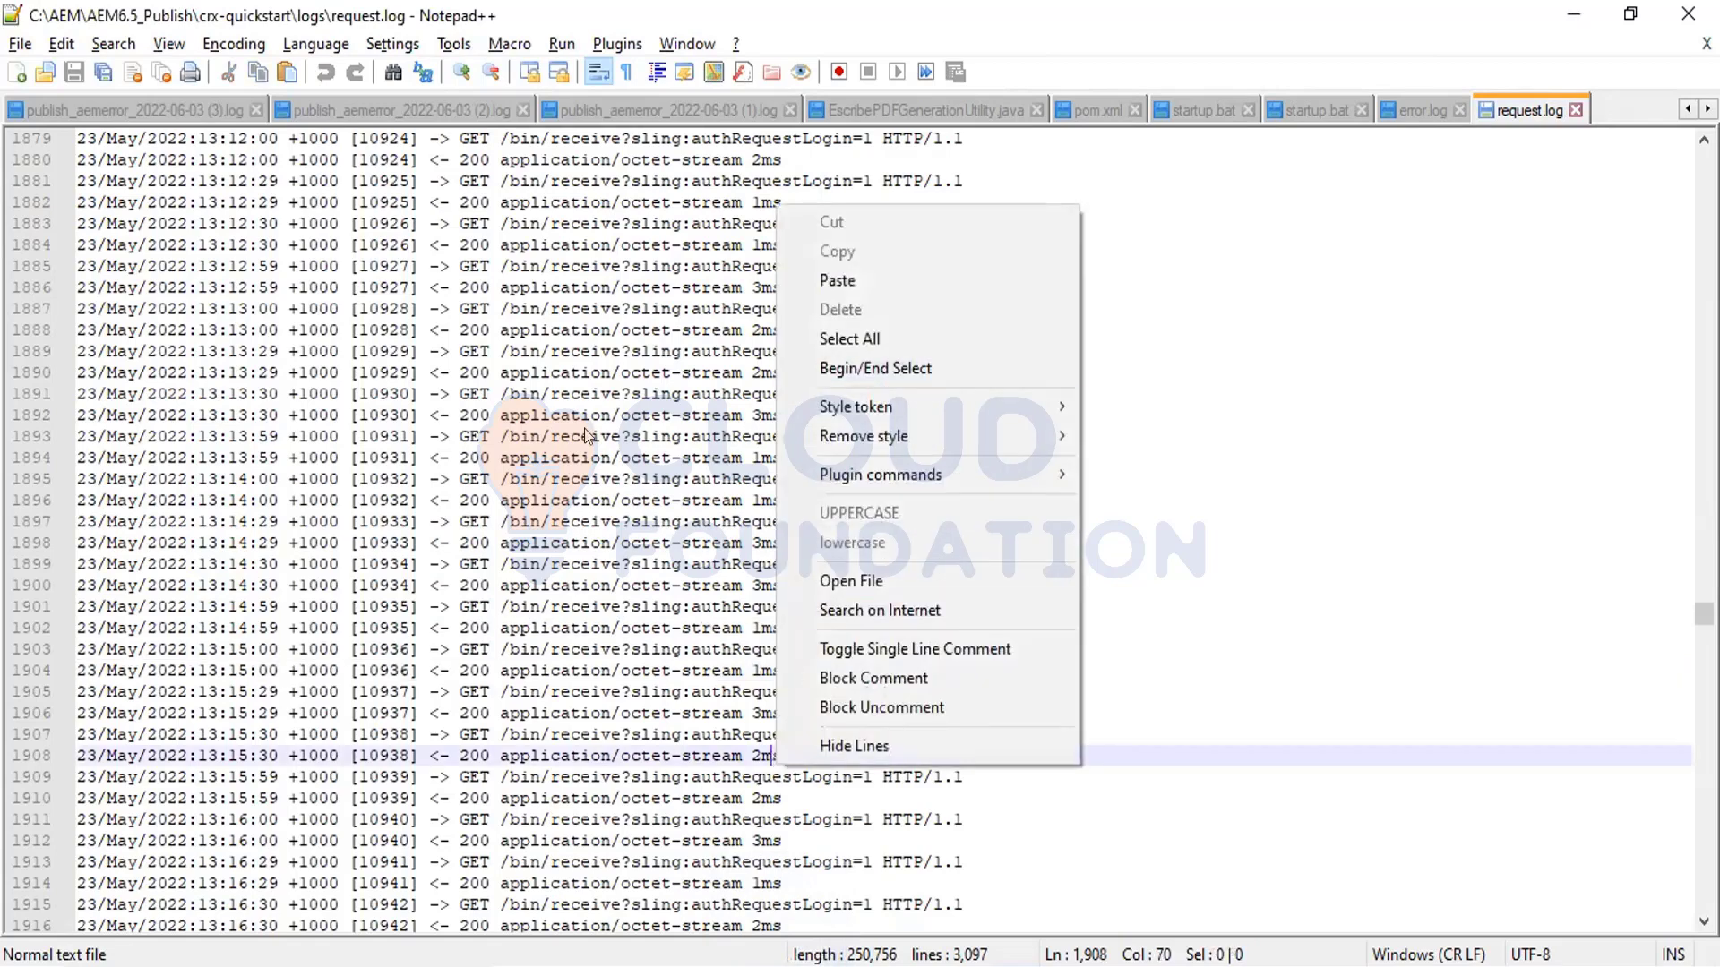
{"action": "left_click", "coordinate": [448, 436]}
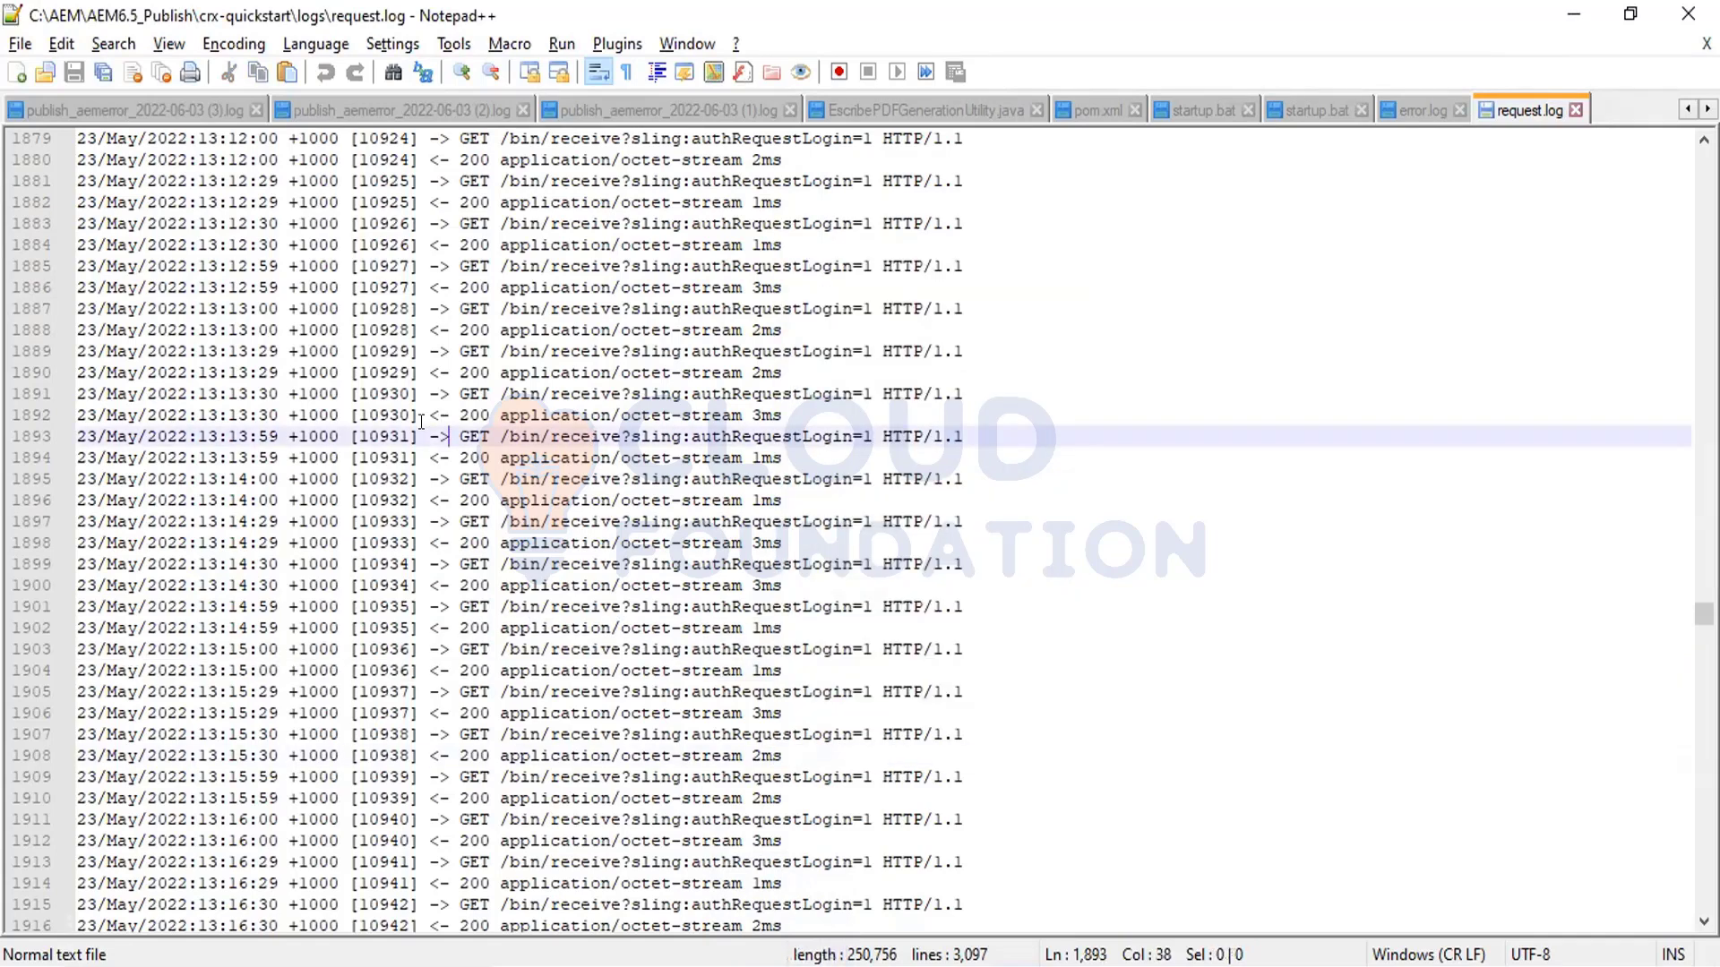
Step: Compare the request and response entries that share ID 10931 on lines 1893 and 1894 of request.log
{"action": "left_click_drag", "start_coordinate": [429, 436], "coordinate": [961, 436]}
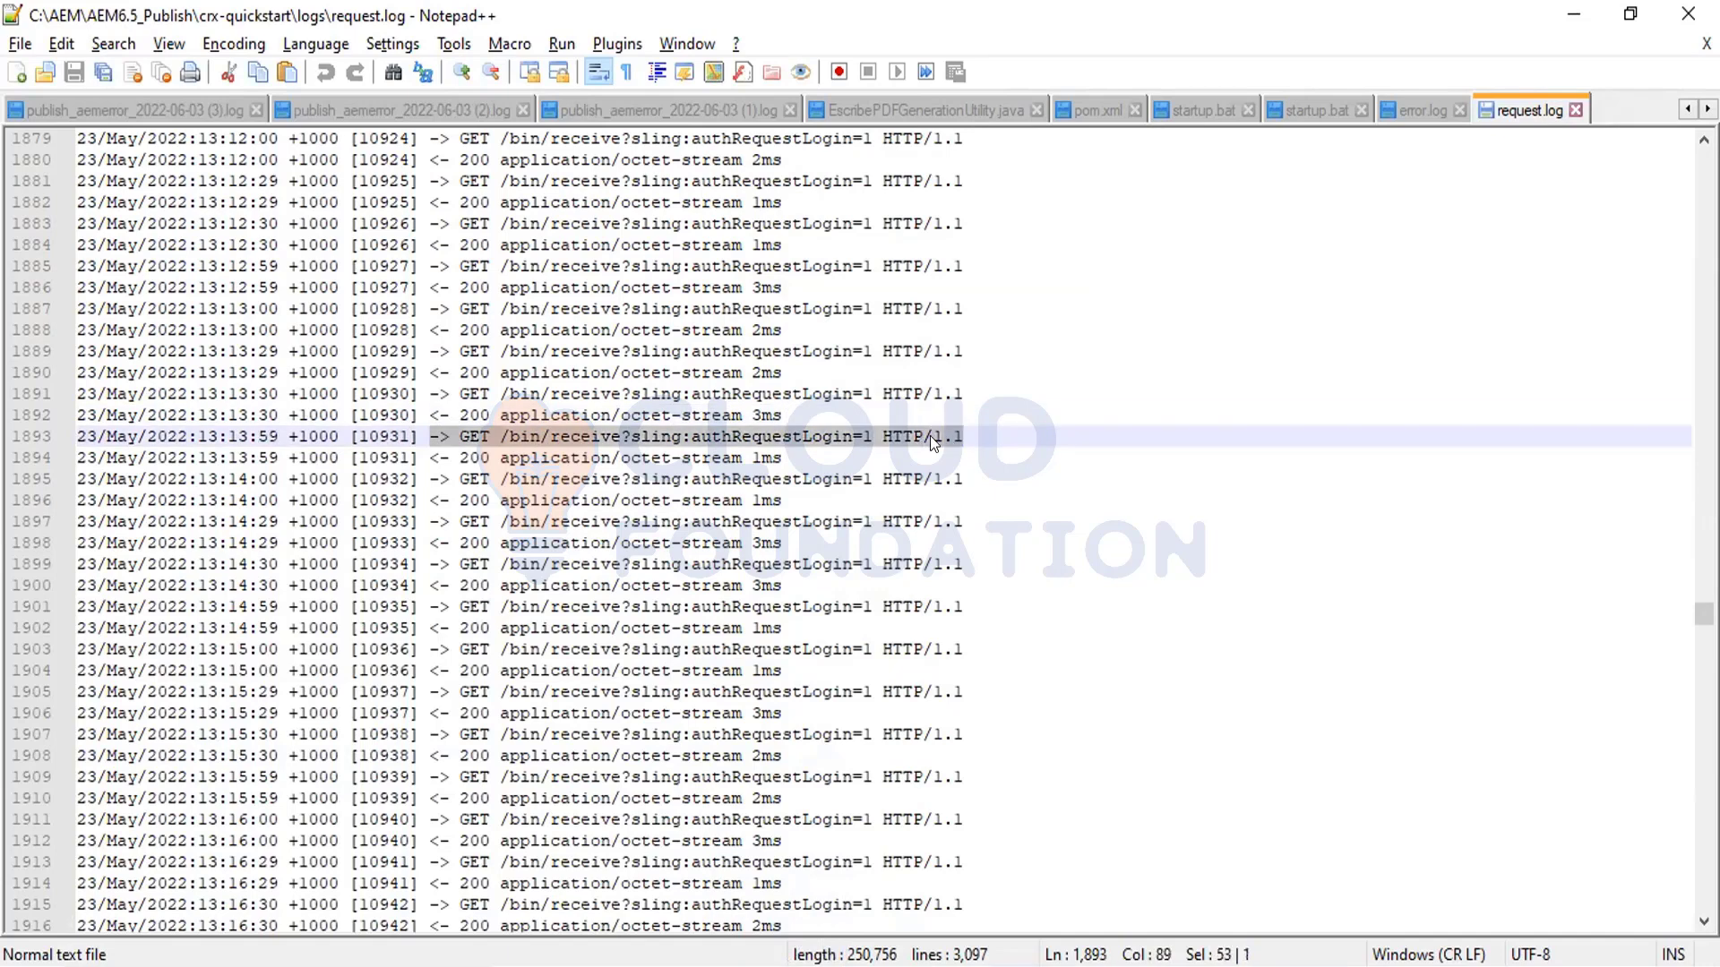
{"action": "left_click", "coordinate": [933, 436]}
{"action": "left_click", "coordinate": [746, 456]}
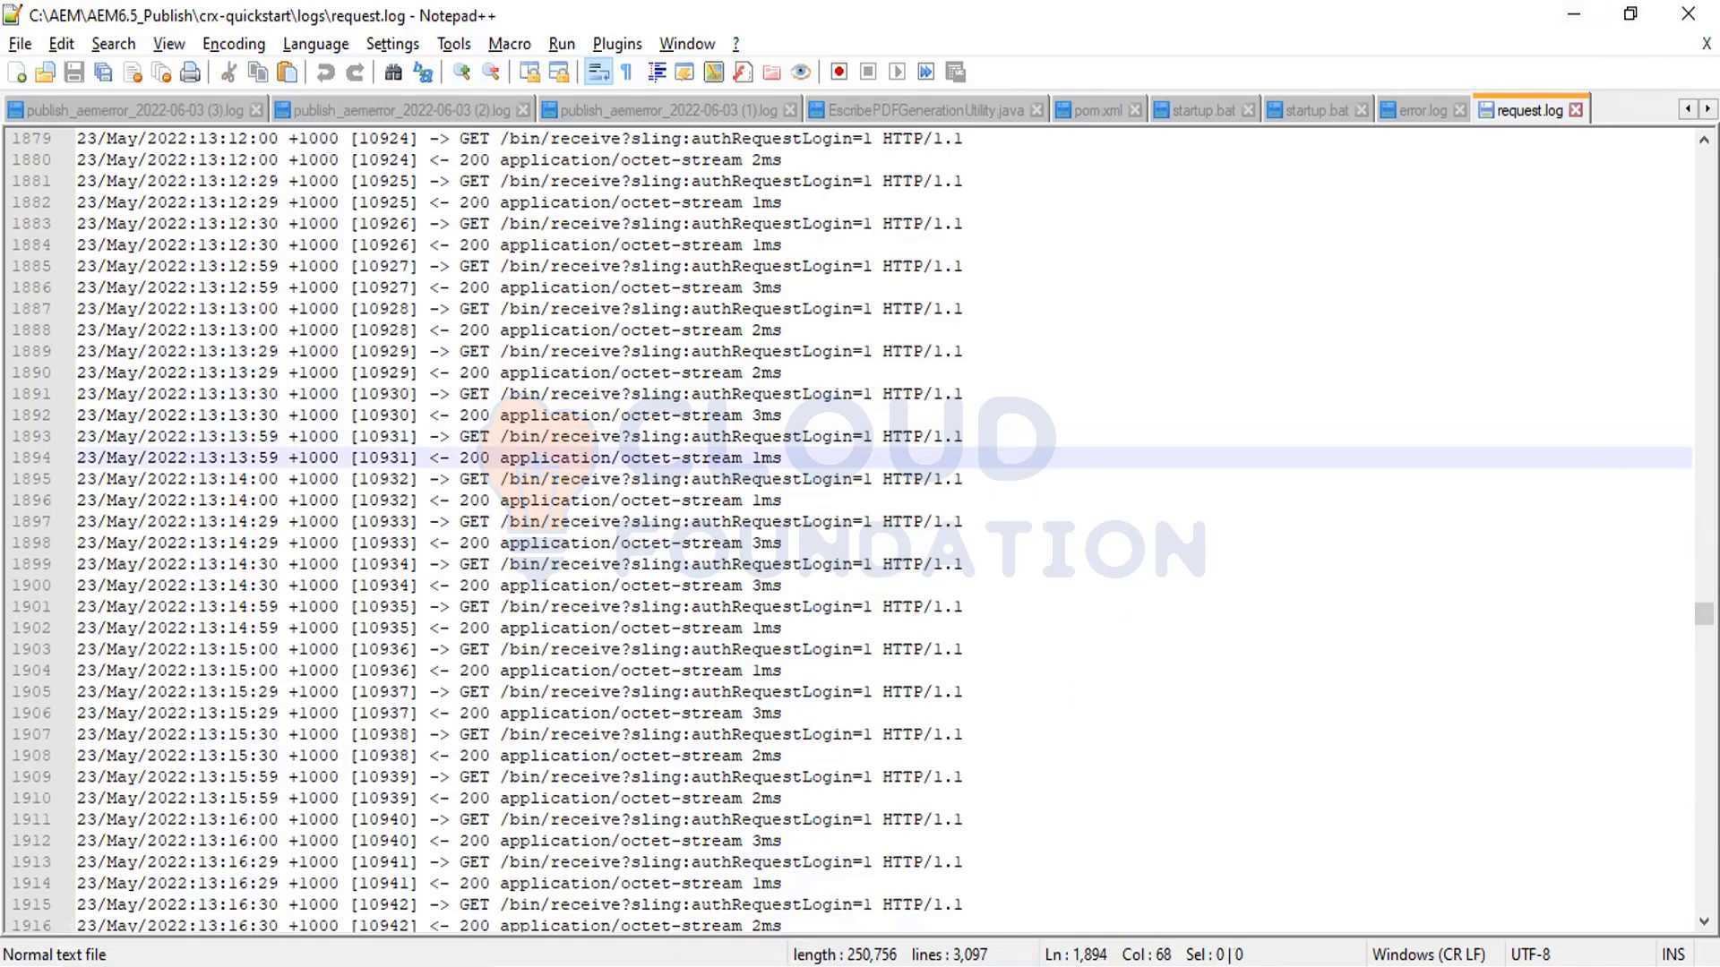
Step: Switch to the logs folder in File Explorer and open the access log in Notepad++
{"action": "mouse_move", "coordinate": [646, 963]}
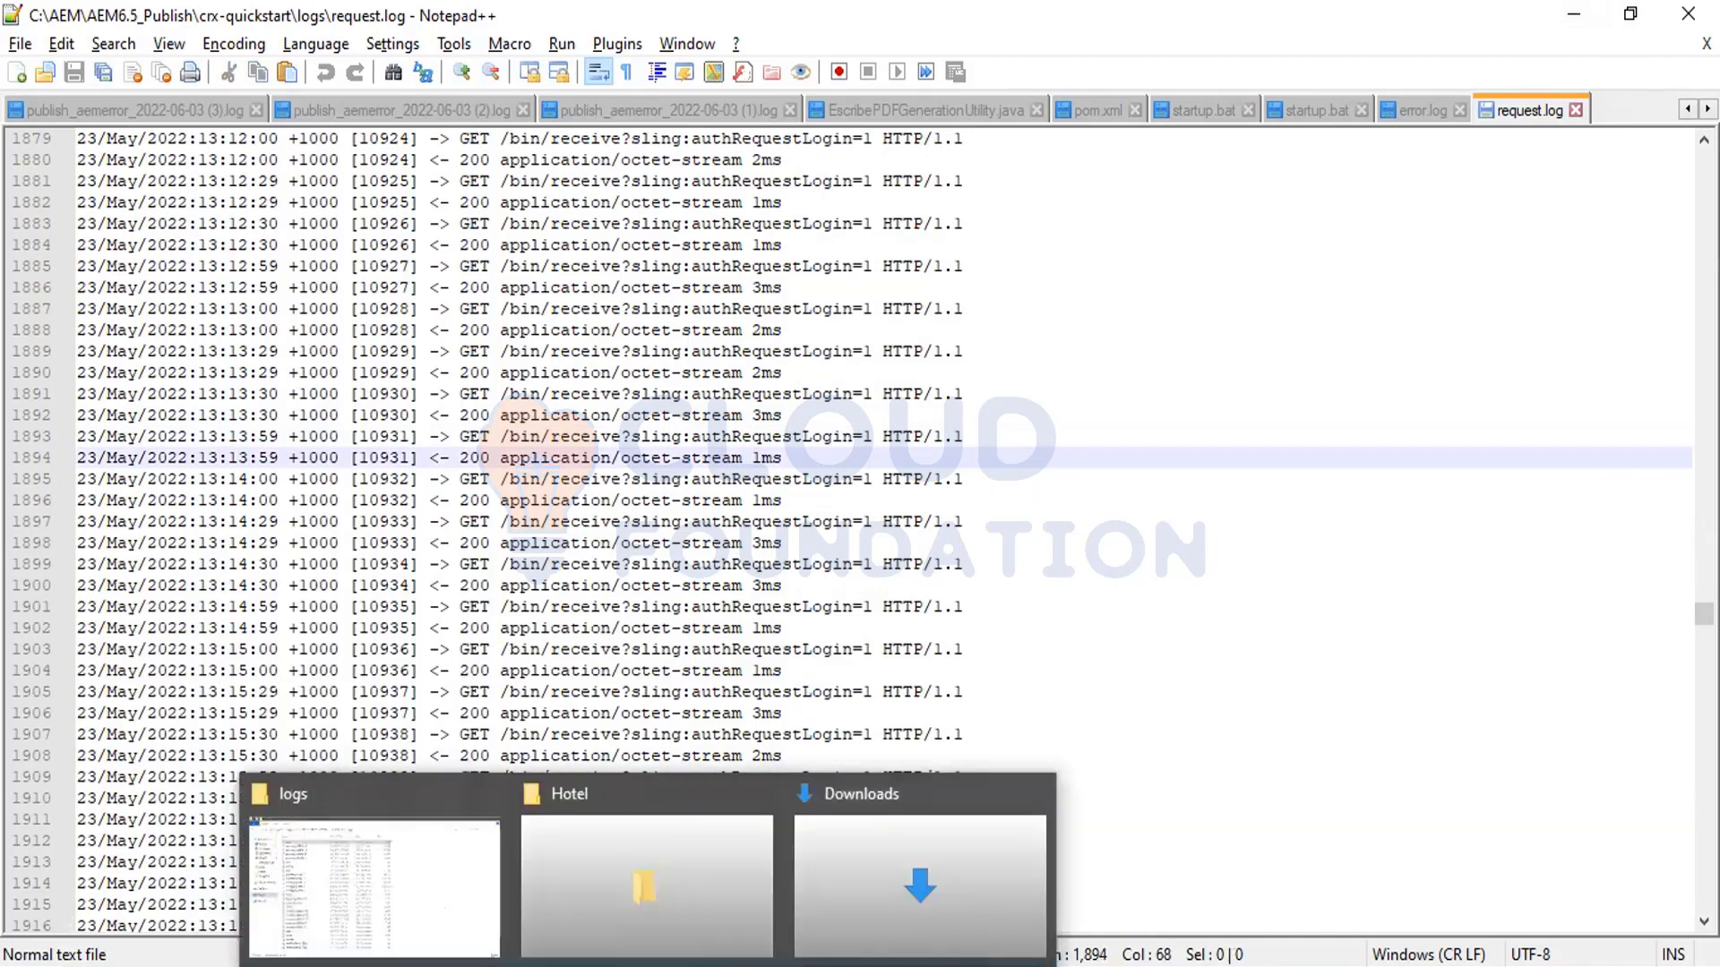
{"action": "left_click", "coordinate": [430, 840]}
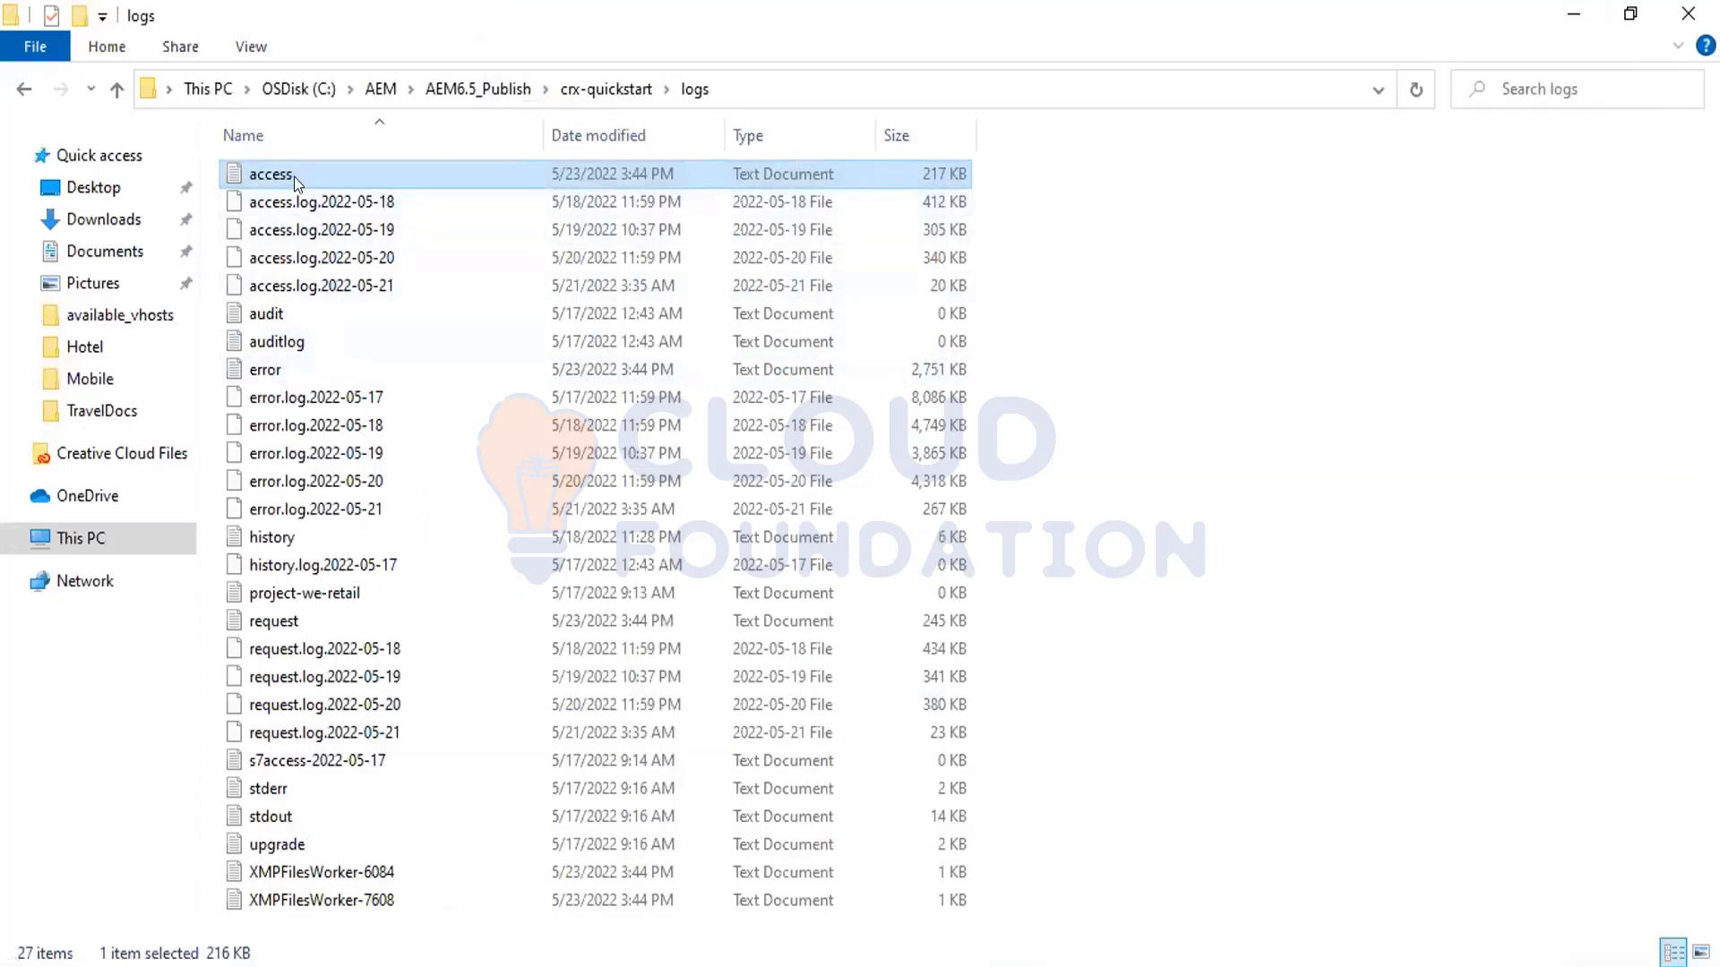
{"action": "left_click_drag", "start_coordinate": [294, 175], "coordinate": [692, 526]}
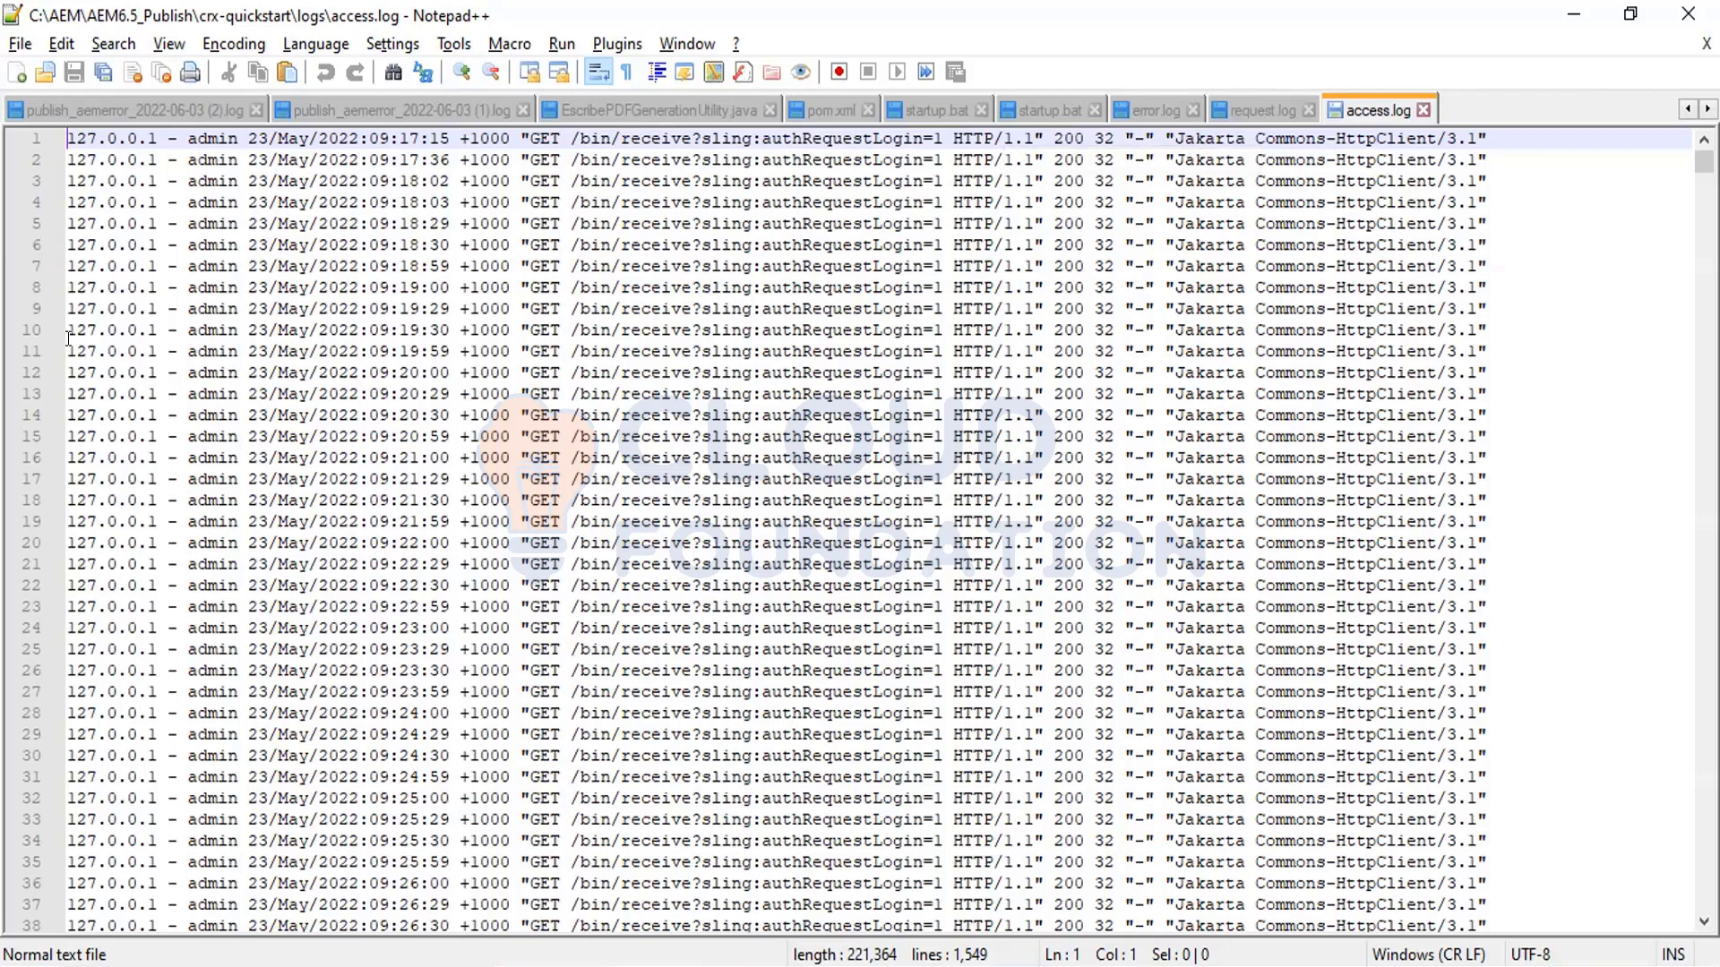
Step: Examine the IP address, user, timestamp and request fields on line 11 of access.log
{"action": "left_click_drag", "start_coordinate": [68, 348], "coordinate": [154, 348]}
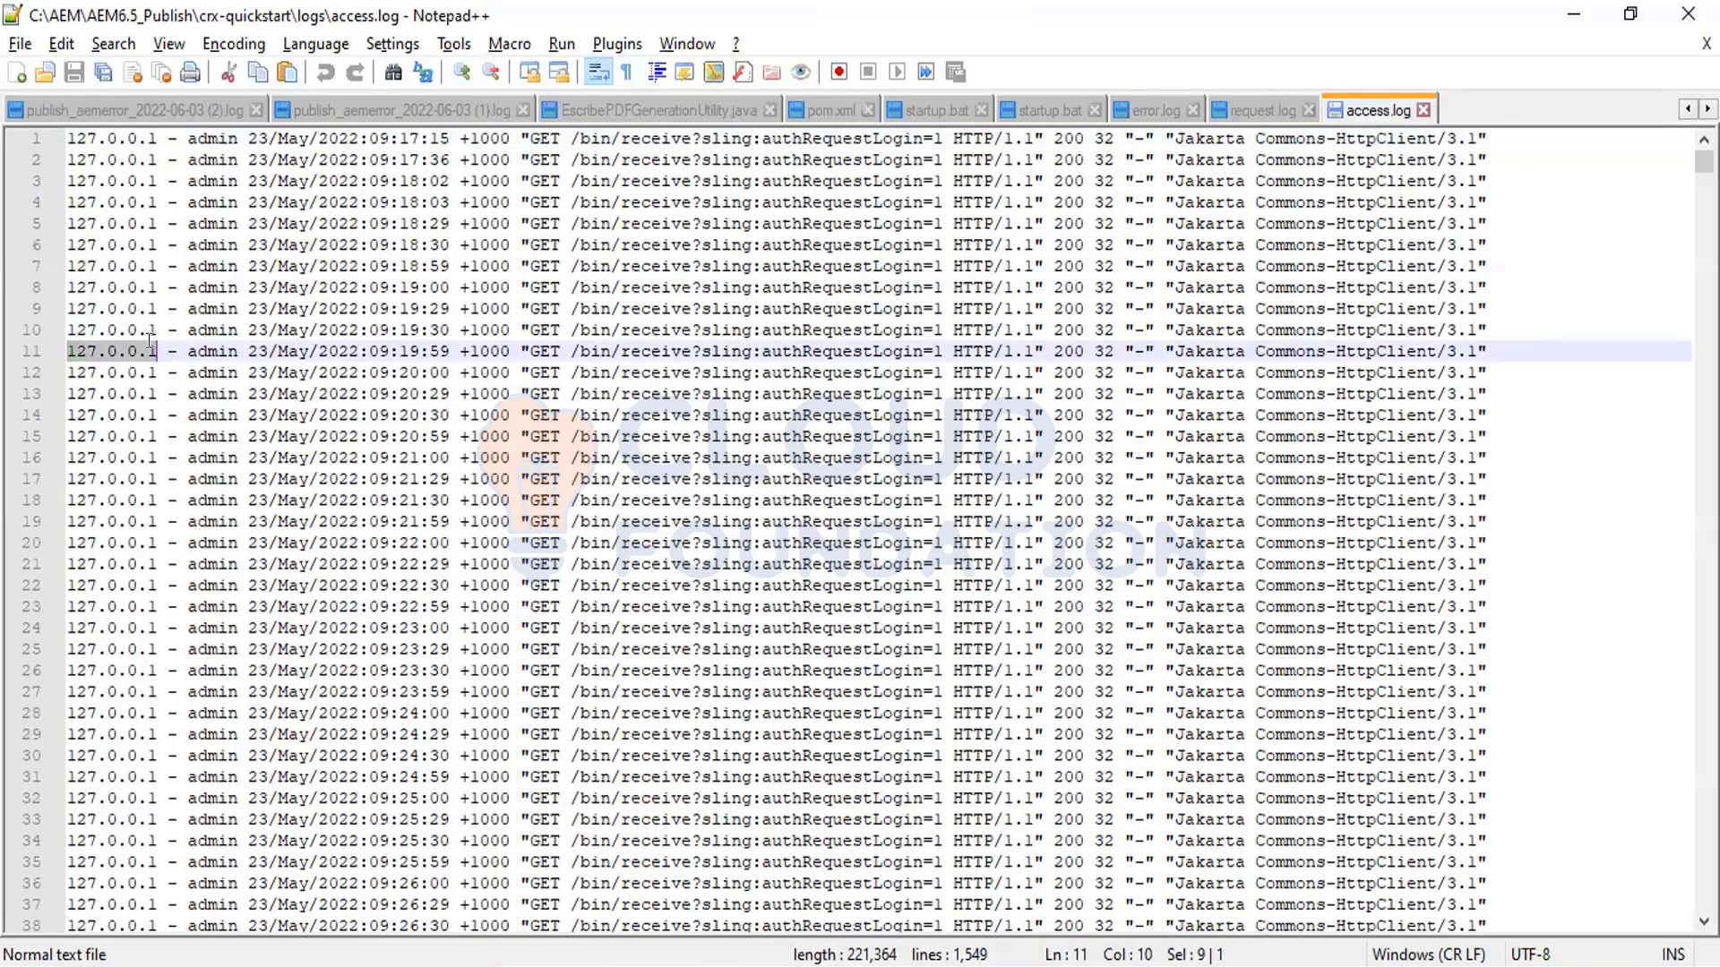
{"action": "double_click", "coordinate": [202, 350]}
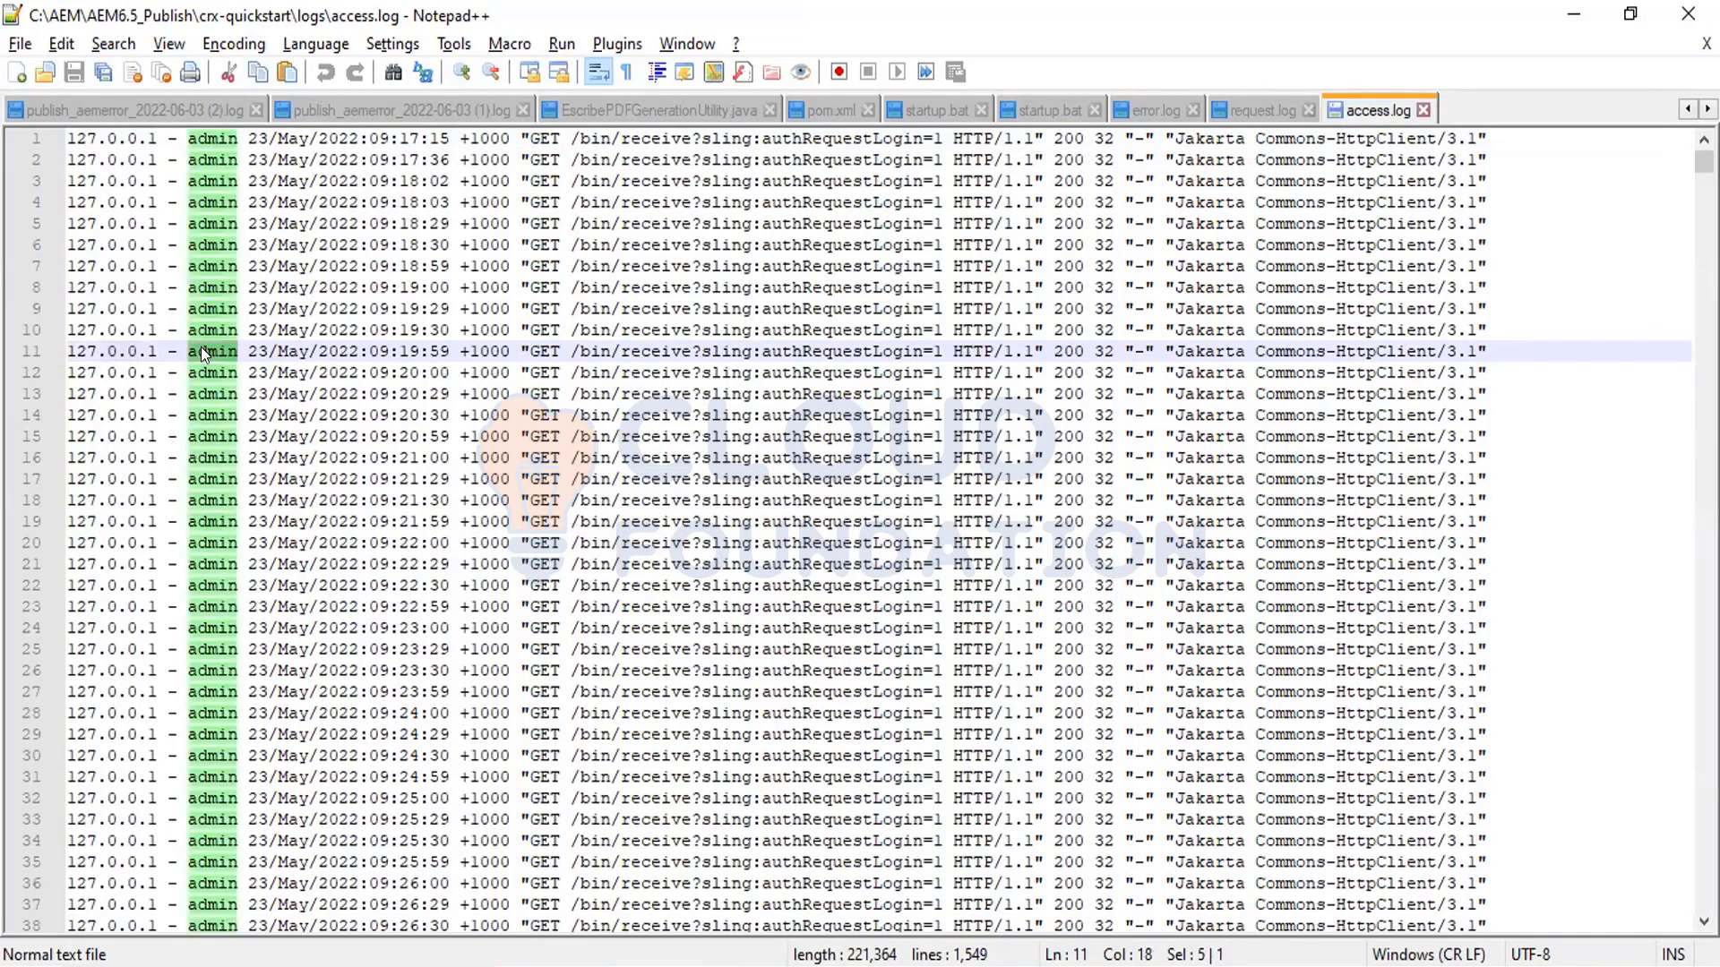
{"action": "left_click_drag", "start_coordinate": [268, 351], "coordinate": [311, 351]}
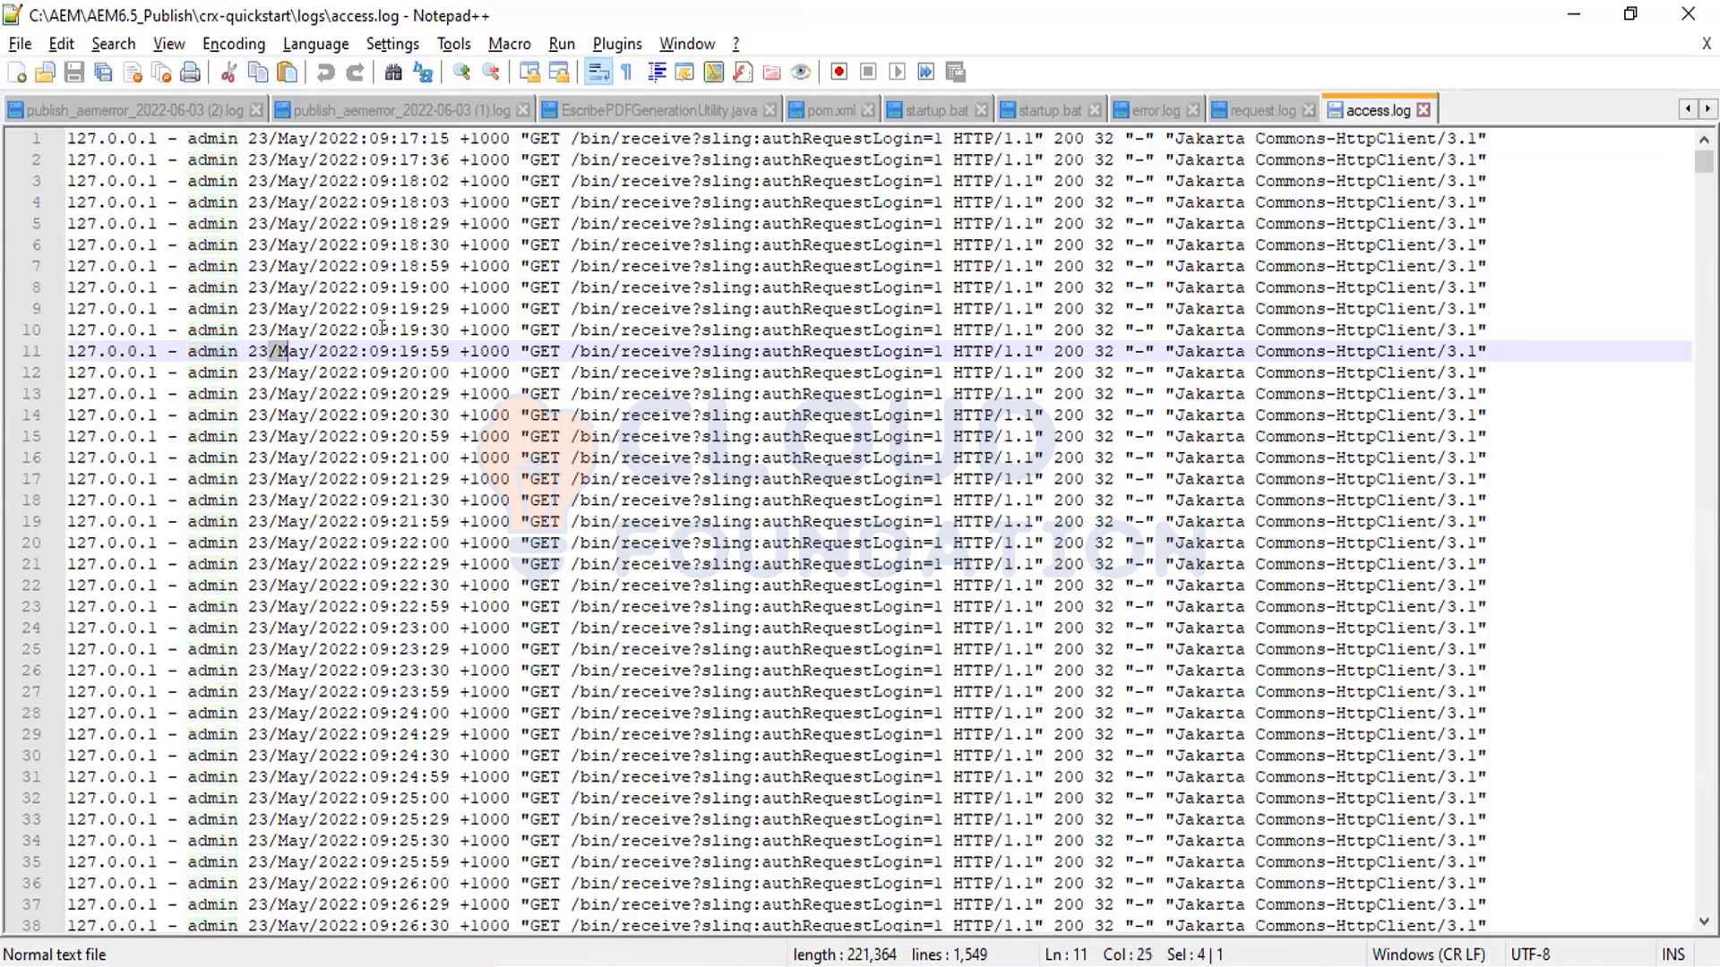
{"action": "left_click", "coordinate": [424, 352], "text": "shift"}
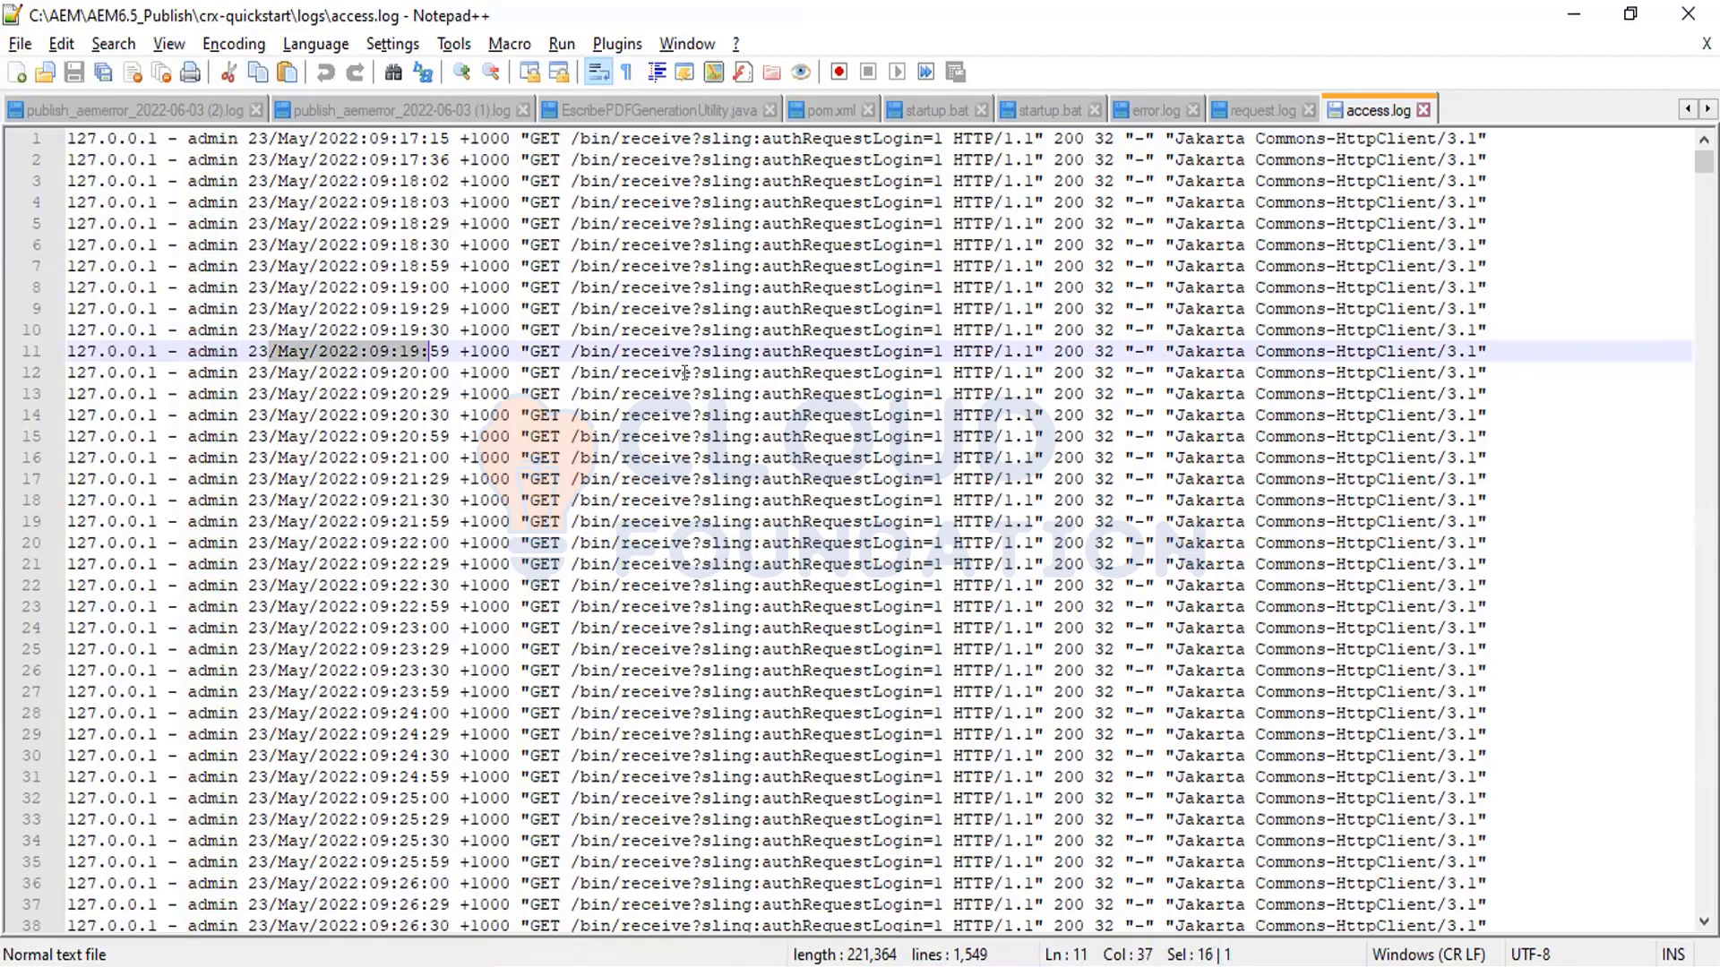
{"action": "left_click", "coordinate": [558, 352]}
{"action": "left_click", "coordinate": [1245, 391], "text": "shift"}
{"action": "left_click", "coordinate": [1623, 394]}
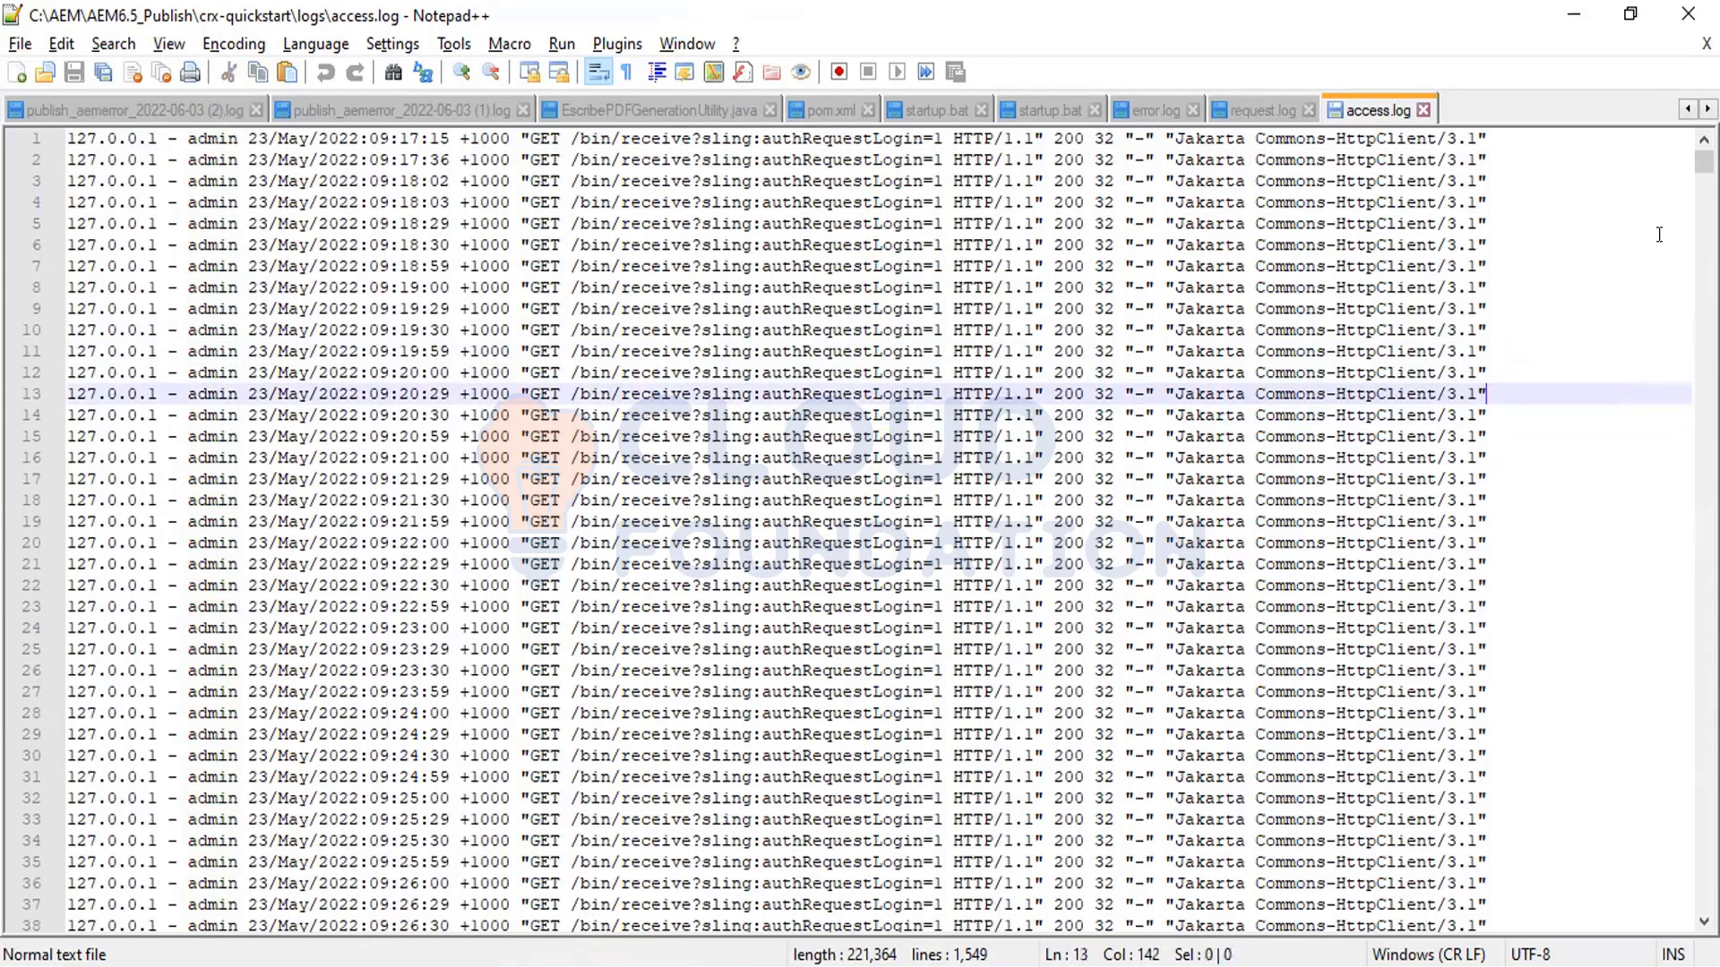
{"action": "mouse_move", "coordinate": [1704, 161]}
{"action": "left_mouse_down"}
{"action": "mouse_move", "coordinate": [1704, 850]}
{"action": "mouse_move", "coordinate": [1704, 161]}
{"action": "left_mouse_up"}
Step: Return to the logs folder in File Explorer and open the stderr log in Notepad++
{"action": "left_click", "coordinate": [1574, 14]}
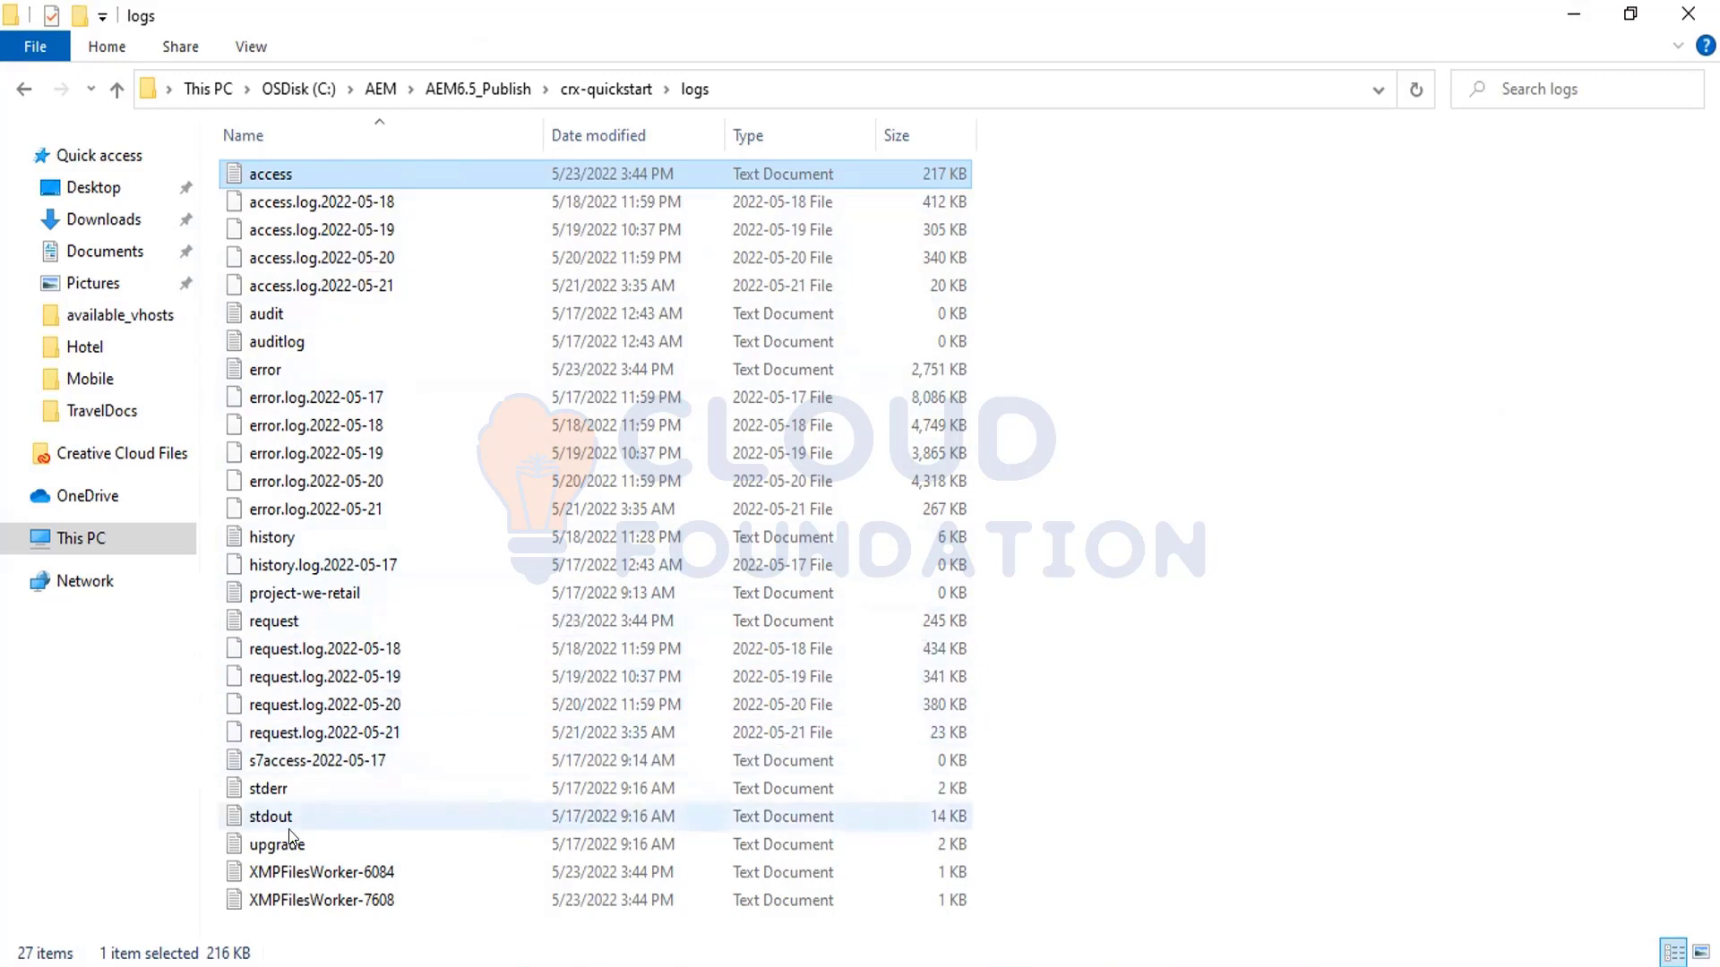
{"action": "left_click", "coordinate": [273, 793]}
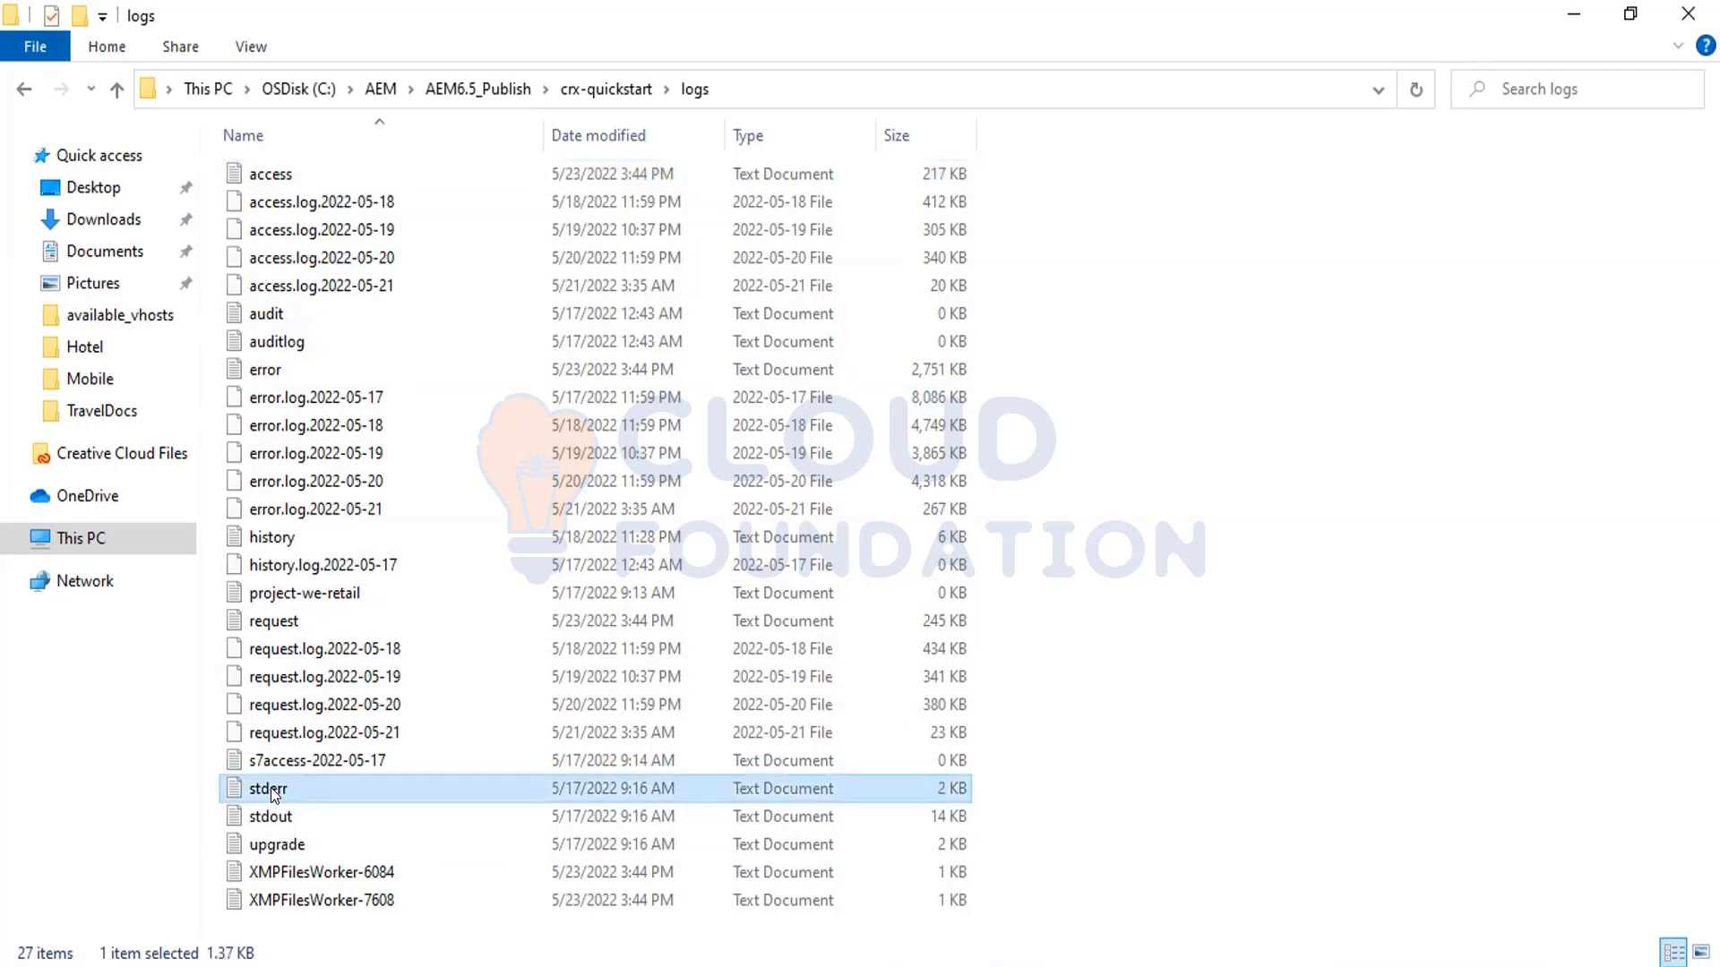
{"action": "left_click", "coordinate": [275, 816]}
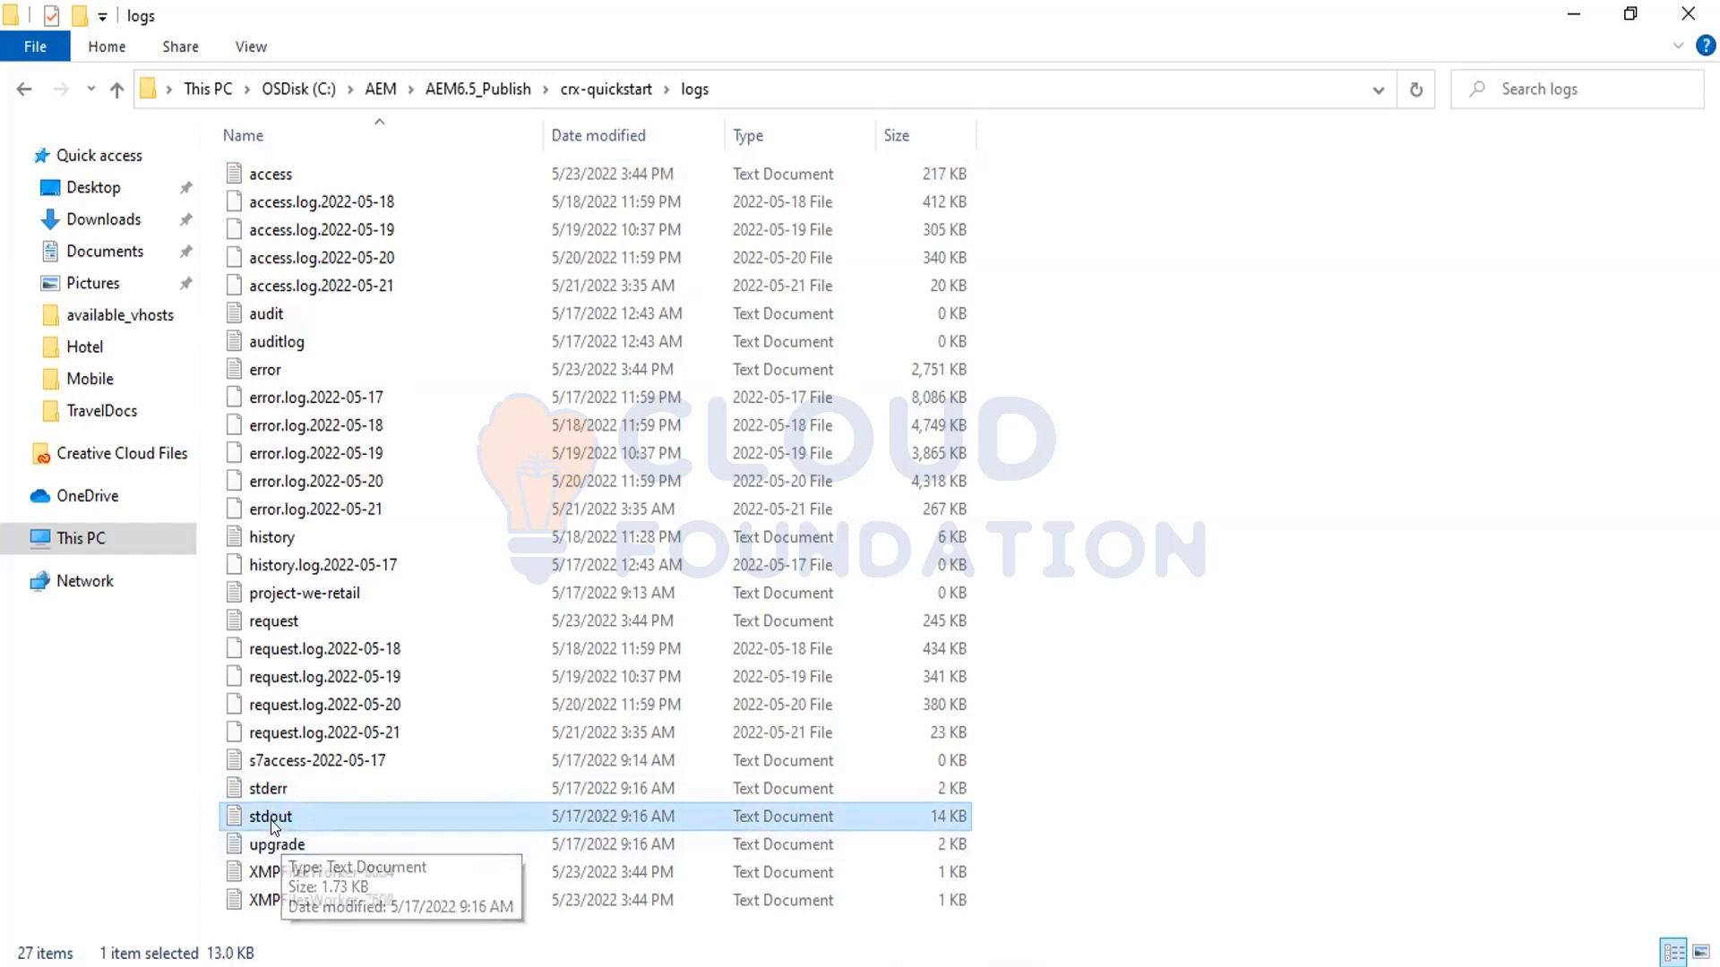
{"action": "left_click", "coordinate": [272, 788]}
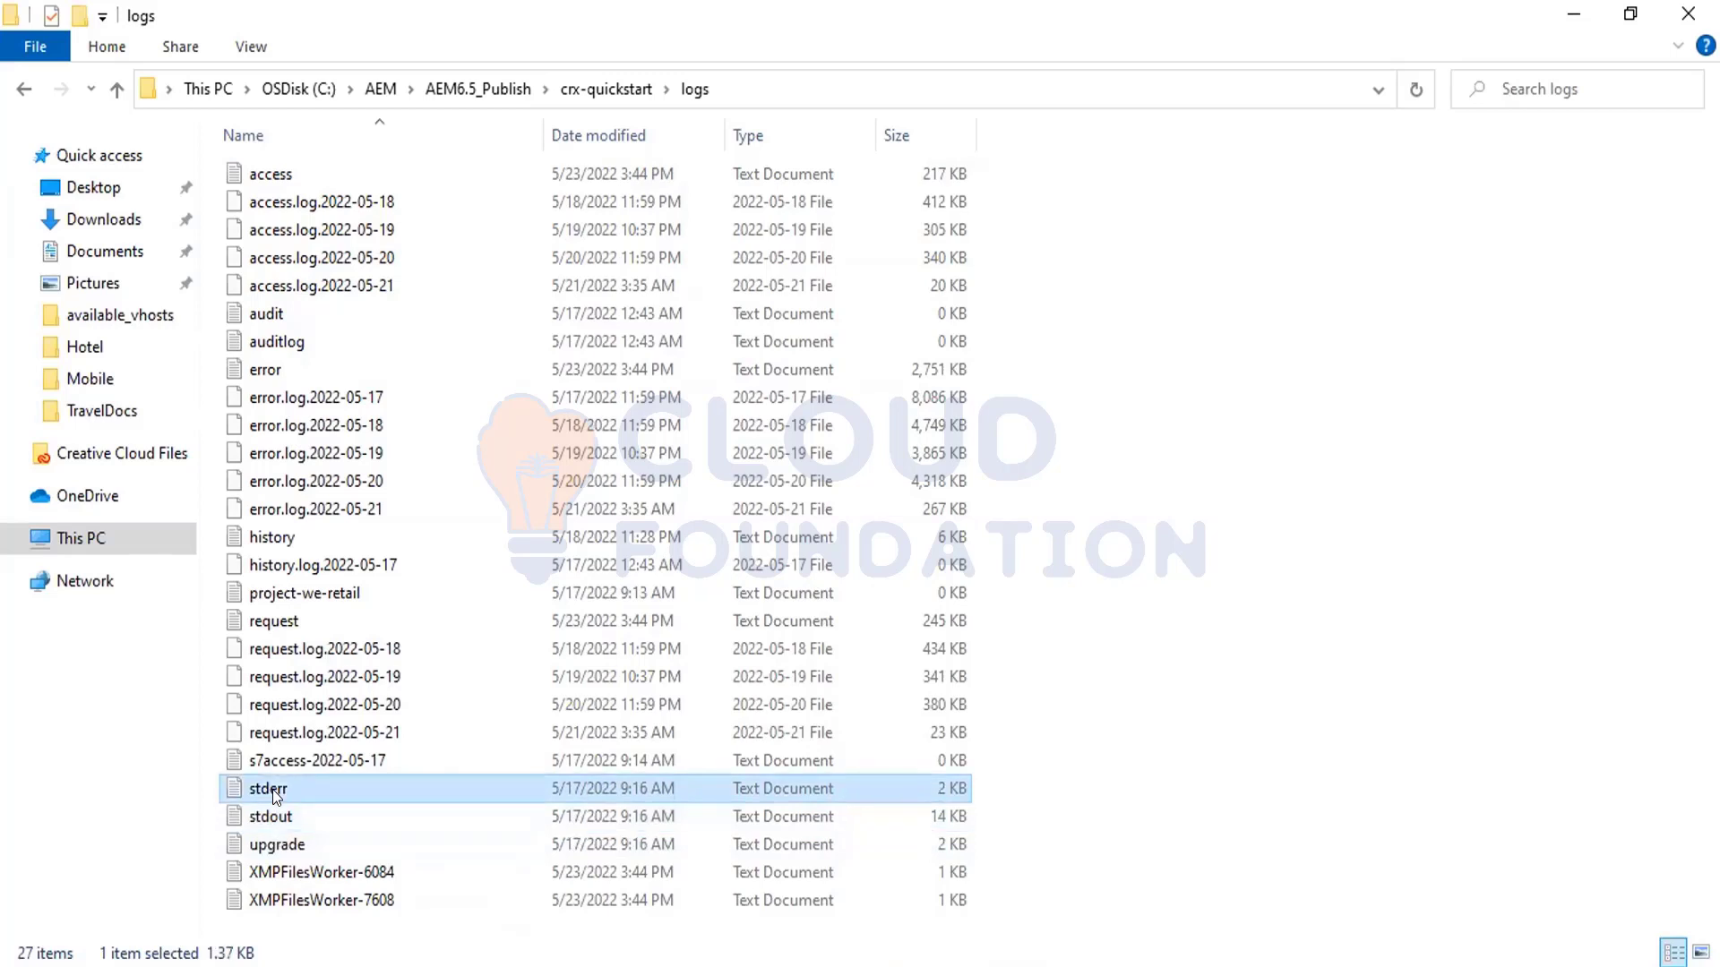
{"action": "left_click_drag", "start_coordinate": [266, 787], "coordinate": [695, 575]}
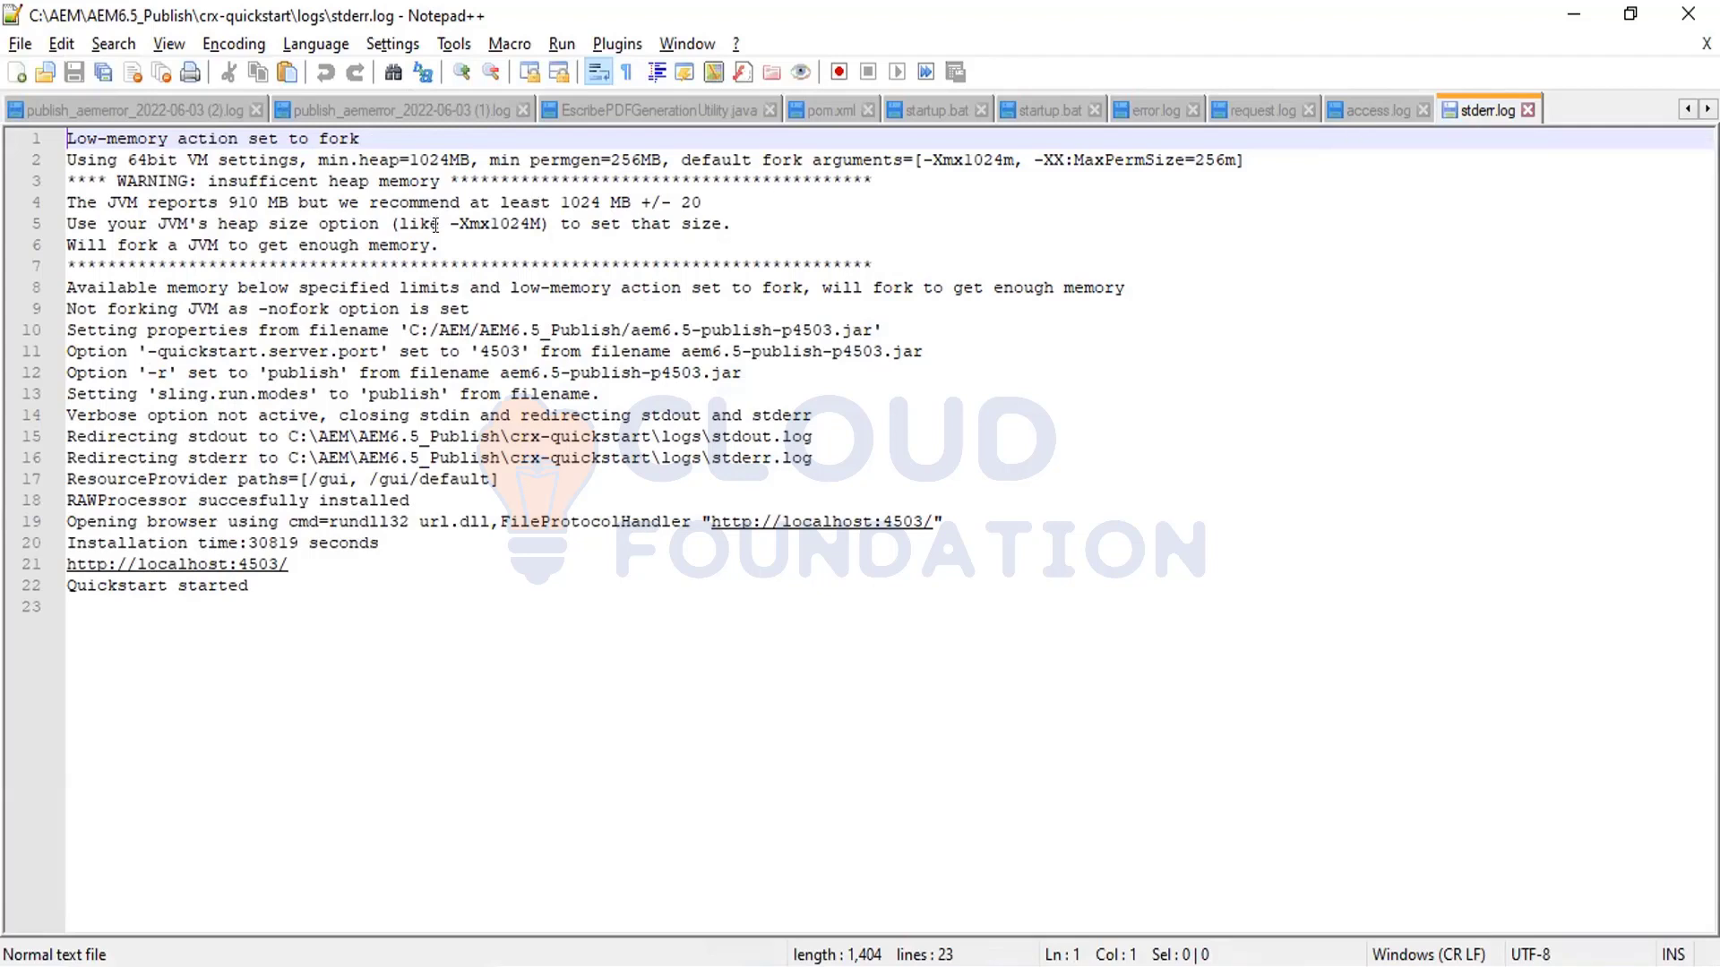
Step: Review the heap memory warning on line 3 and the available memory message on line 8 of stderr.log, and return to the logs folder
{"action": "left_click_drag", "start_coordinate": [168, 181], "coordinate": [519, 182]}
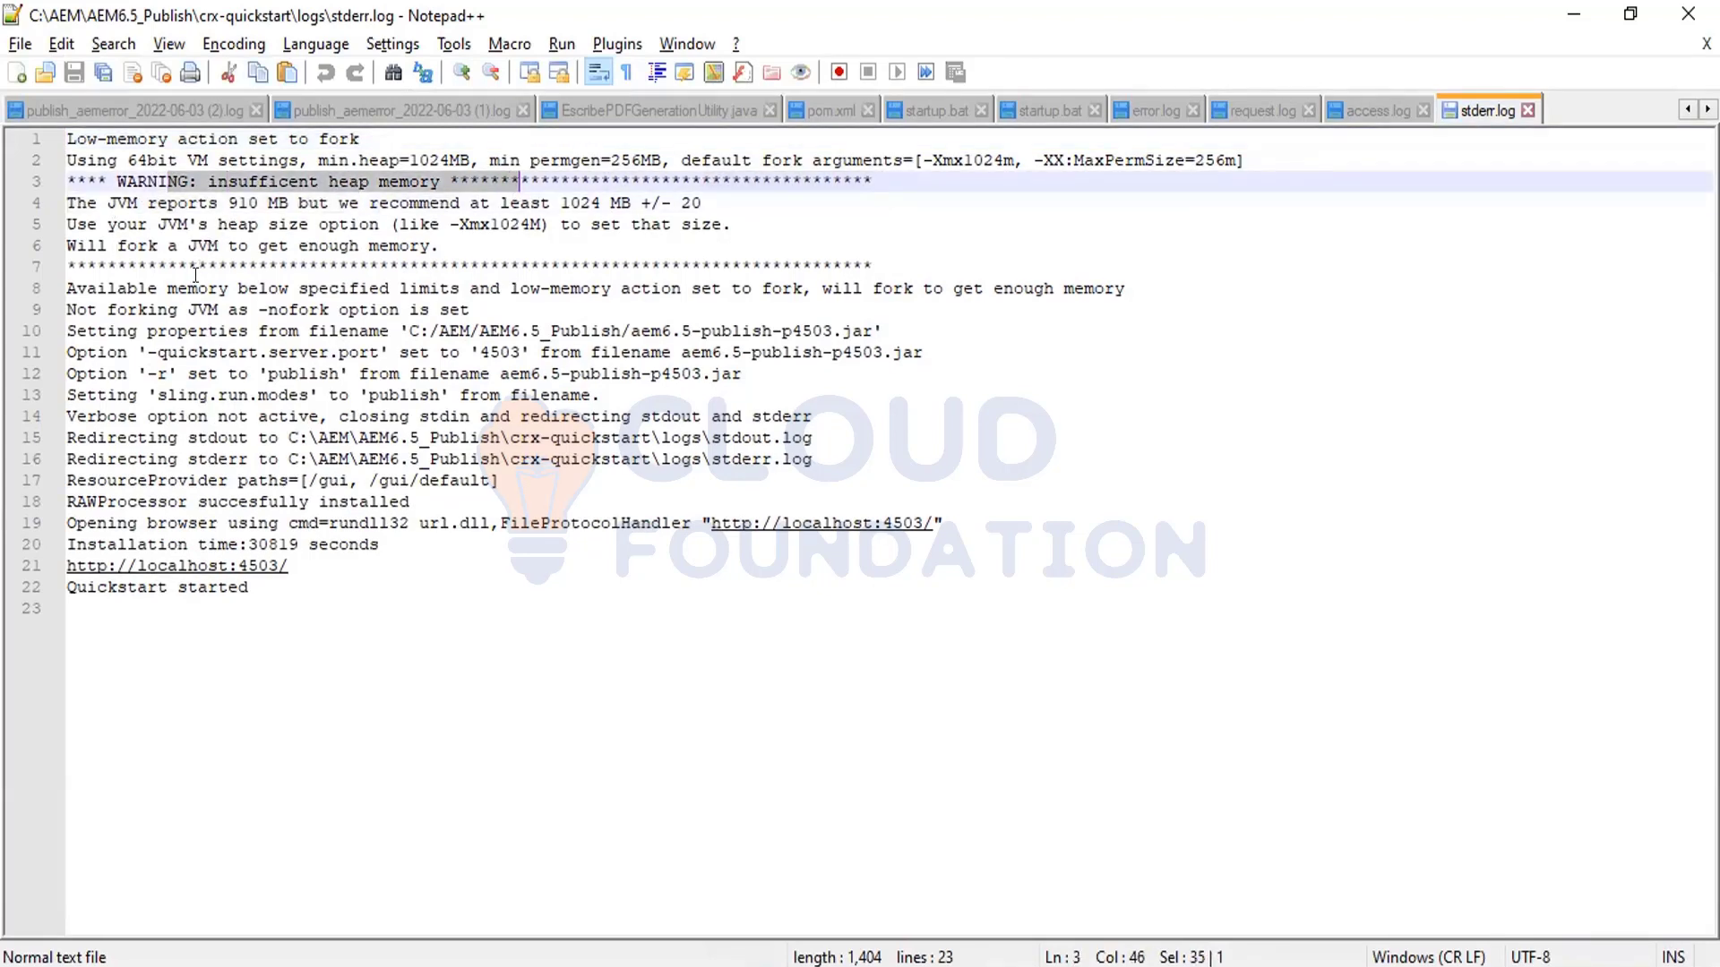
{"action": "left_click_drag", "start_coordinate": [196, 278], "coordinate": [949, 279]}
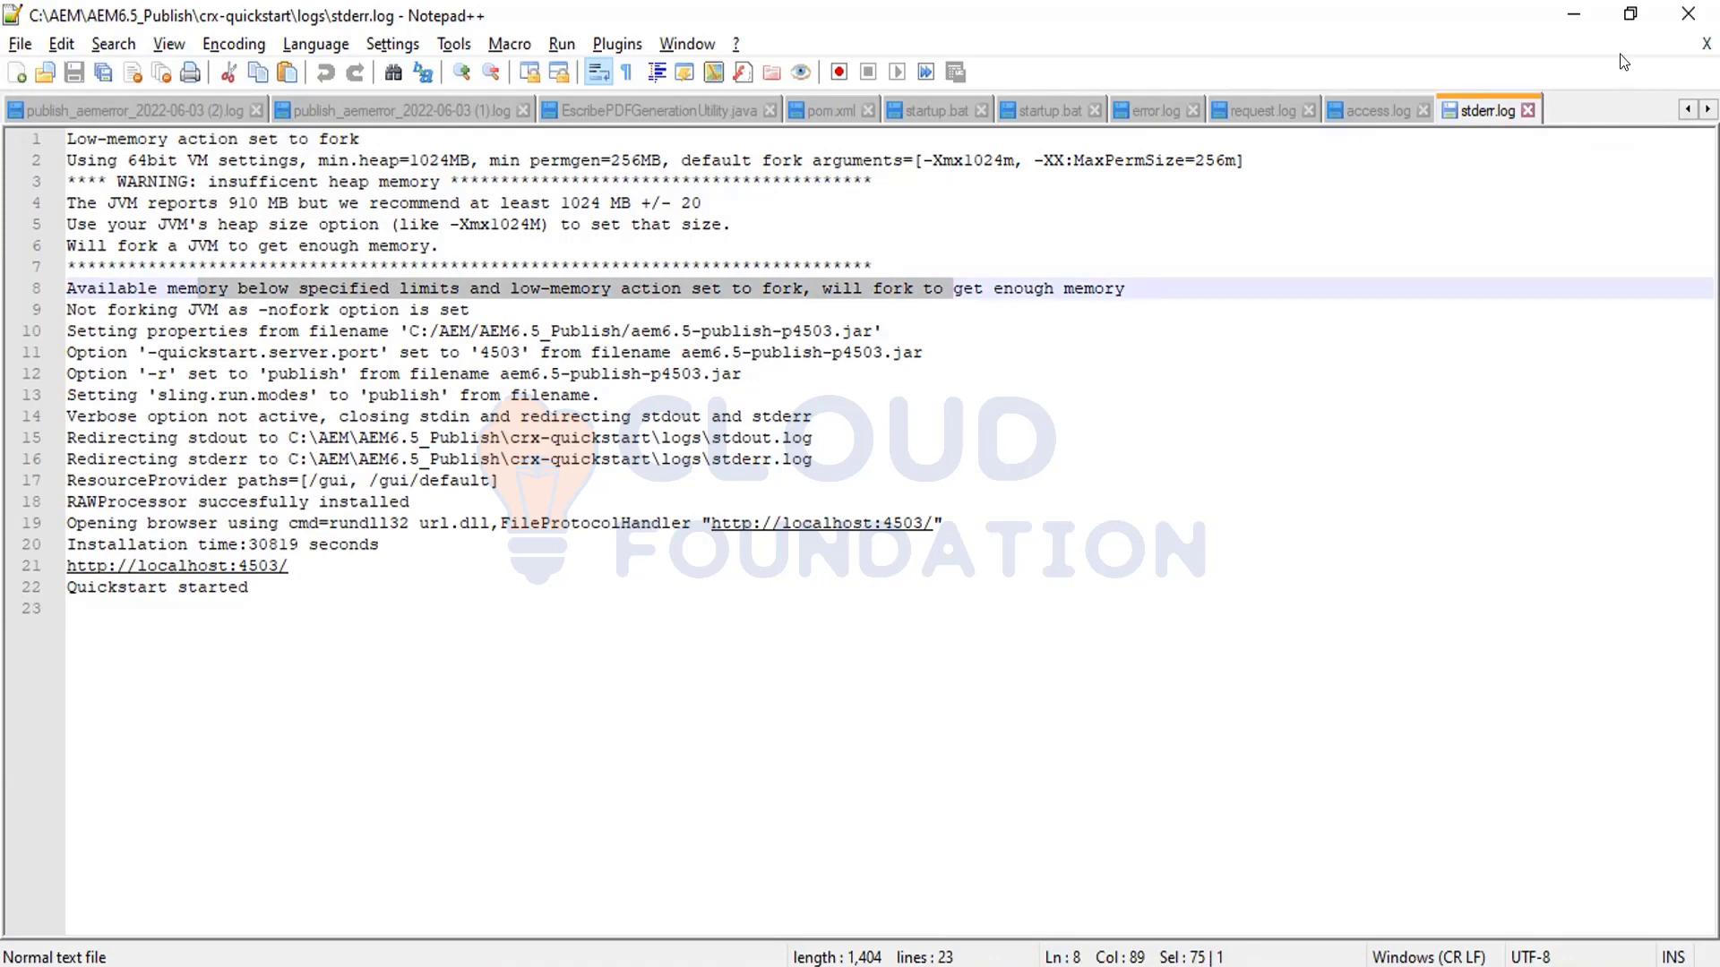
{"action": "left_click", "coordinate": [1574, 16]}
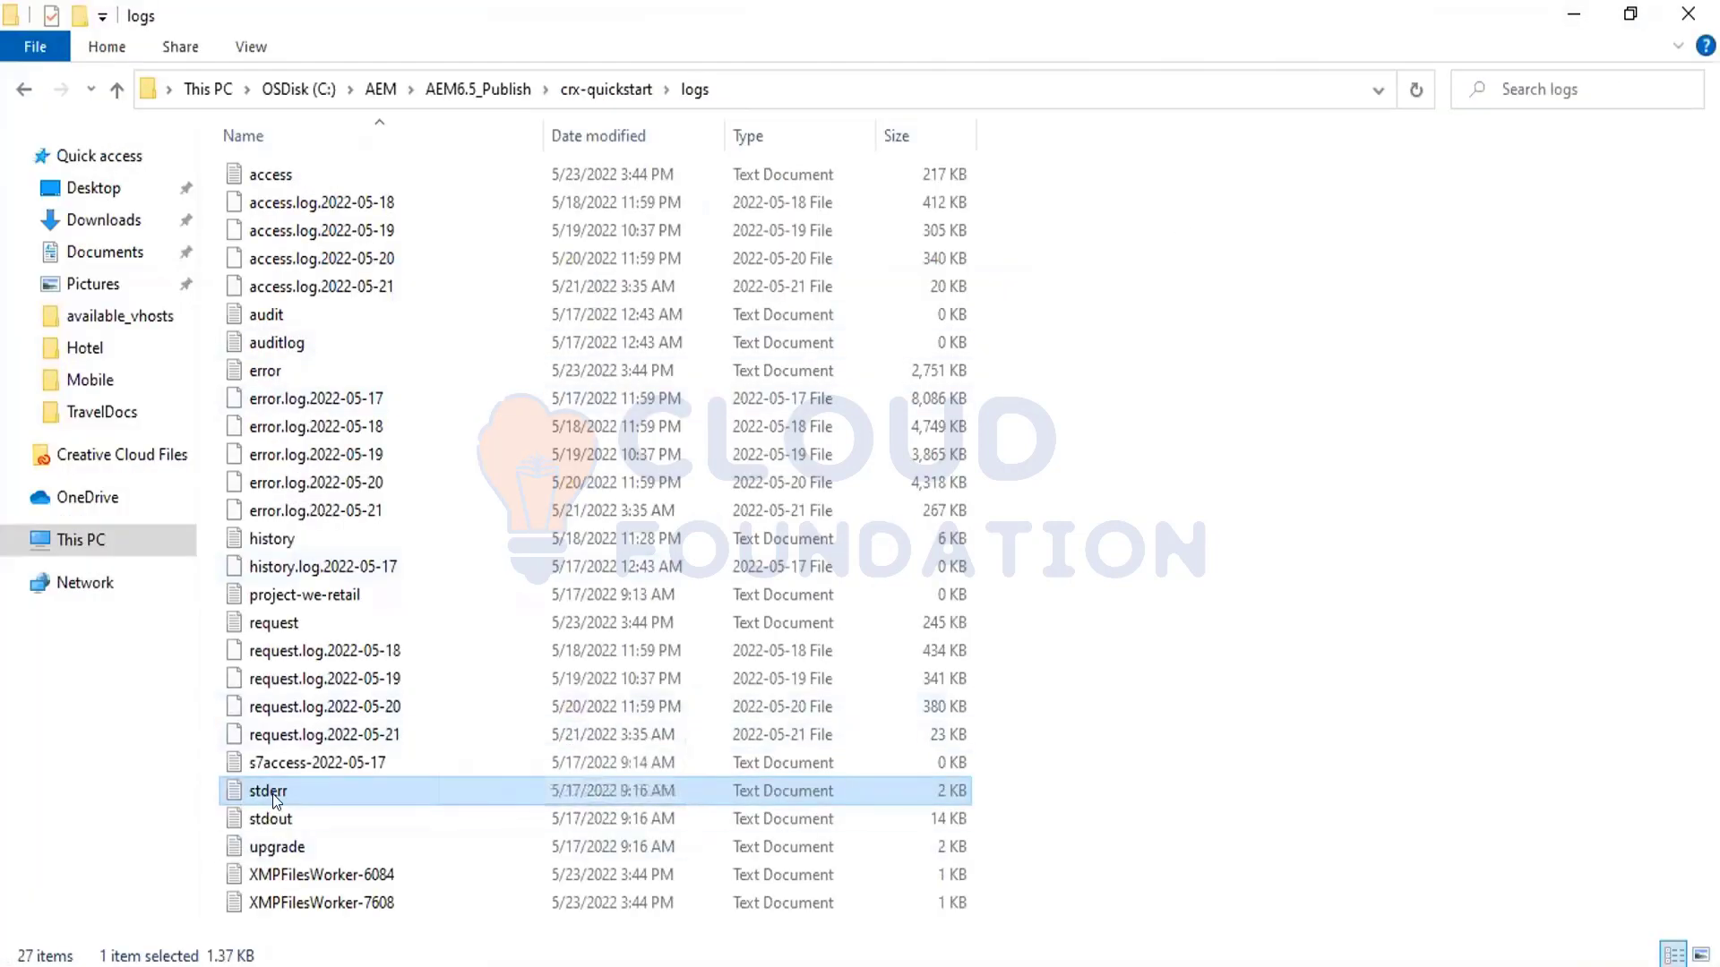
Step: Select the stdout log, and examine the startup output in the startup.bat Command Prompt window
{"action": "left_click", "coordinate": [287, 819]}
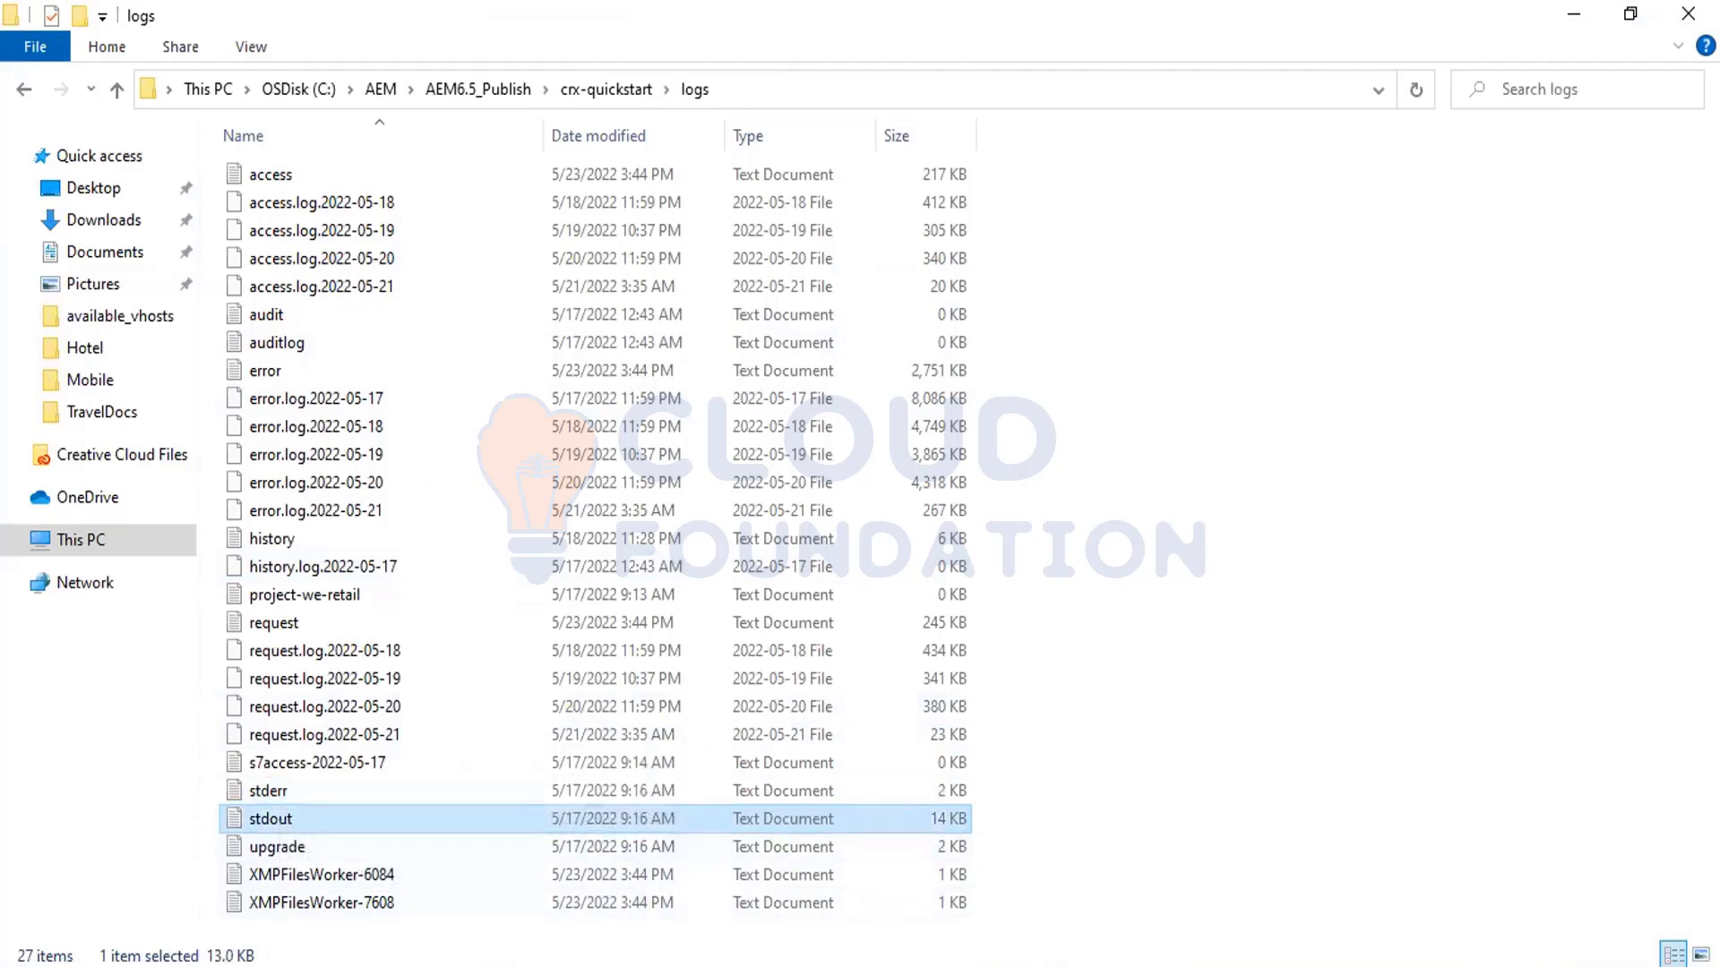
{"action": "left_click", "coordinate": [994, 873]}
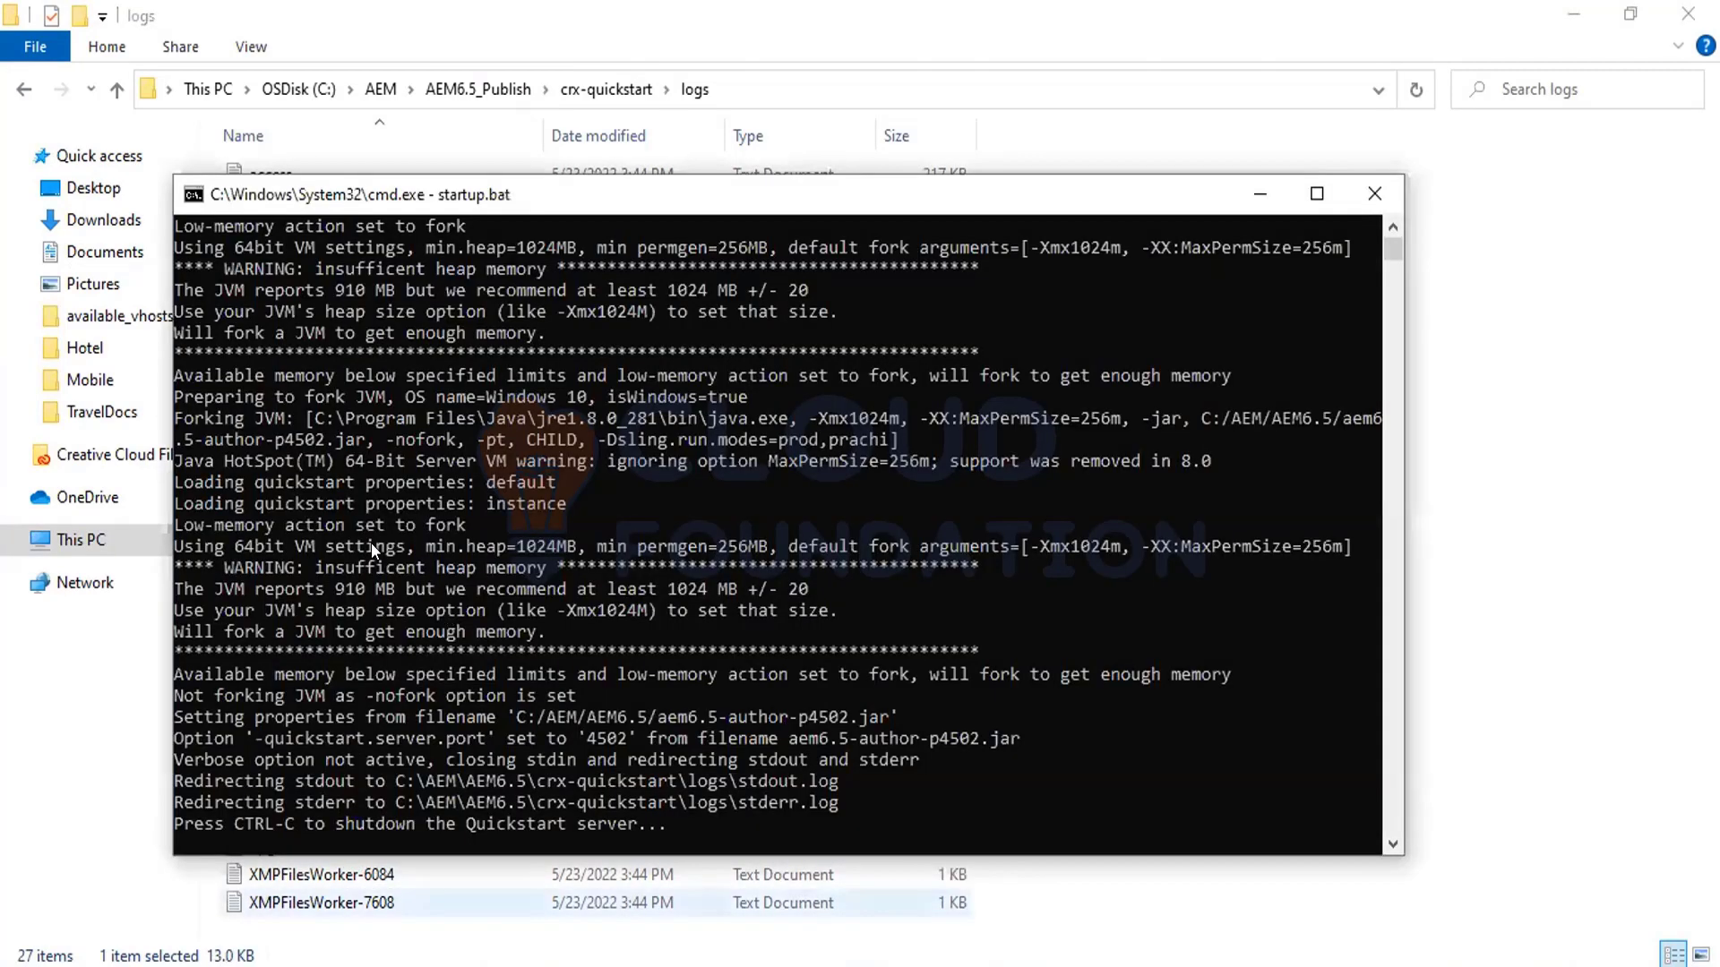
{"action": "left_click_drag", "start_coordinate": [249, 304], "coordinate": [752, 781]}
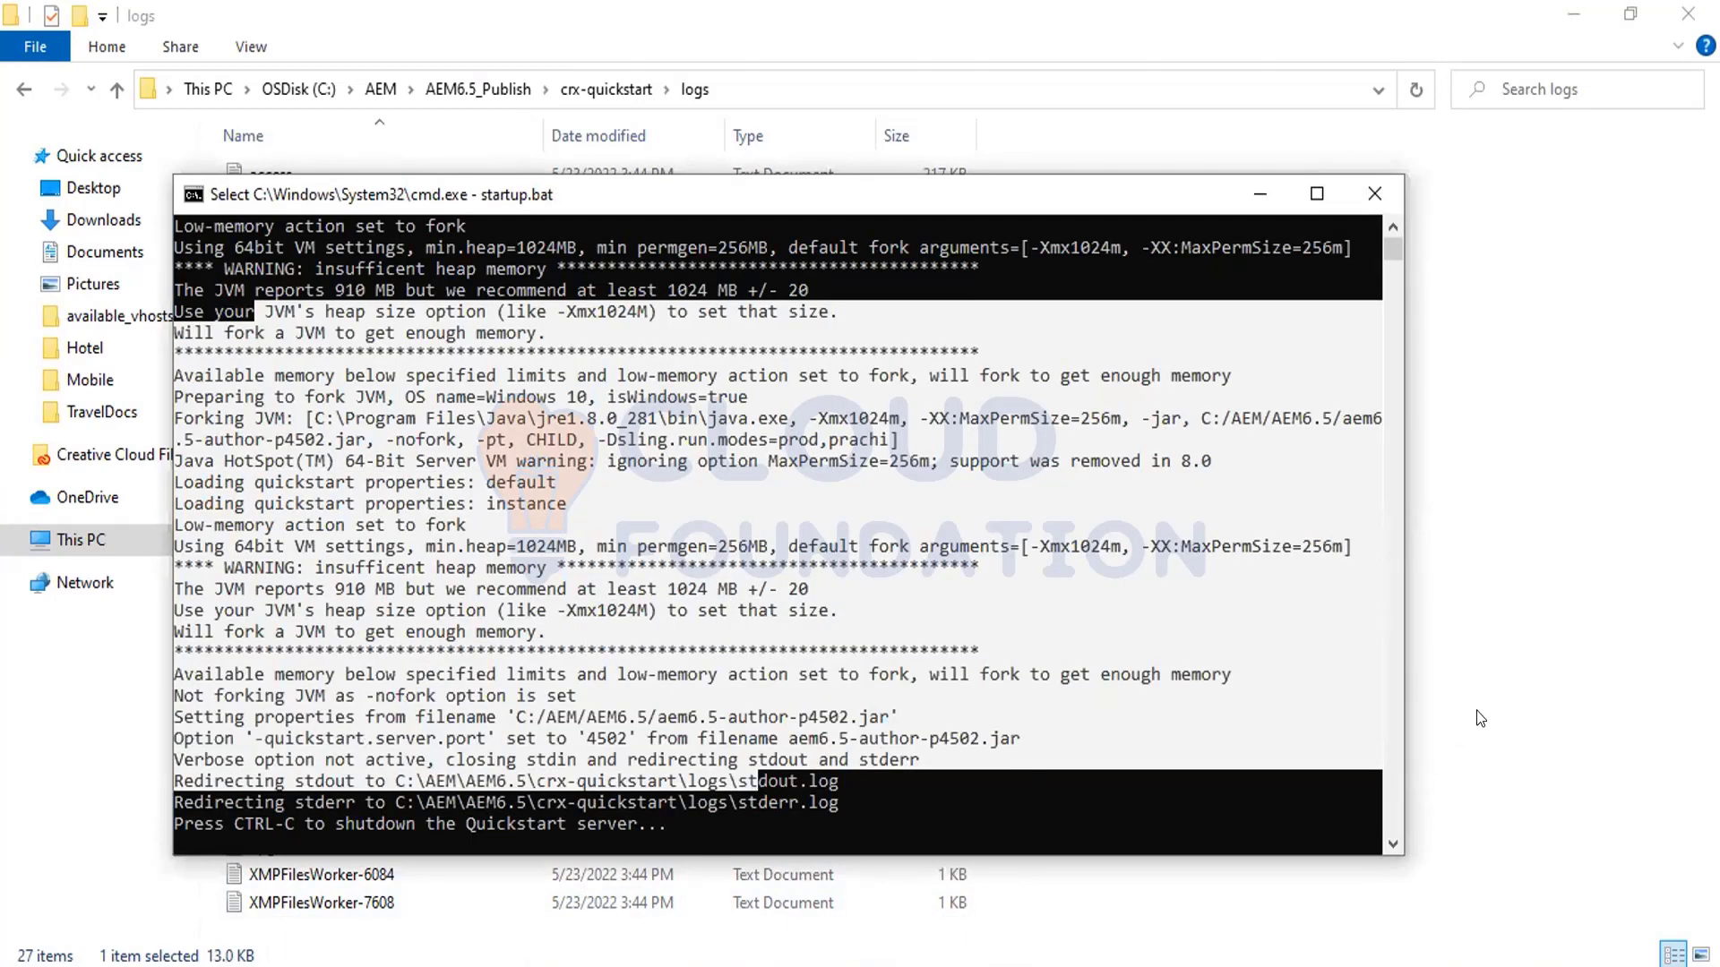
{"action": "left_click", "coordinate": [1479, 718]}
Step: Open the stdout log from the logs folder in Notepad++ and look through its entries to the end of the file
{"action": "left_click", "coordinate": [267, 817]}
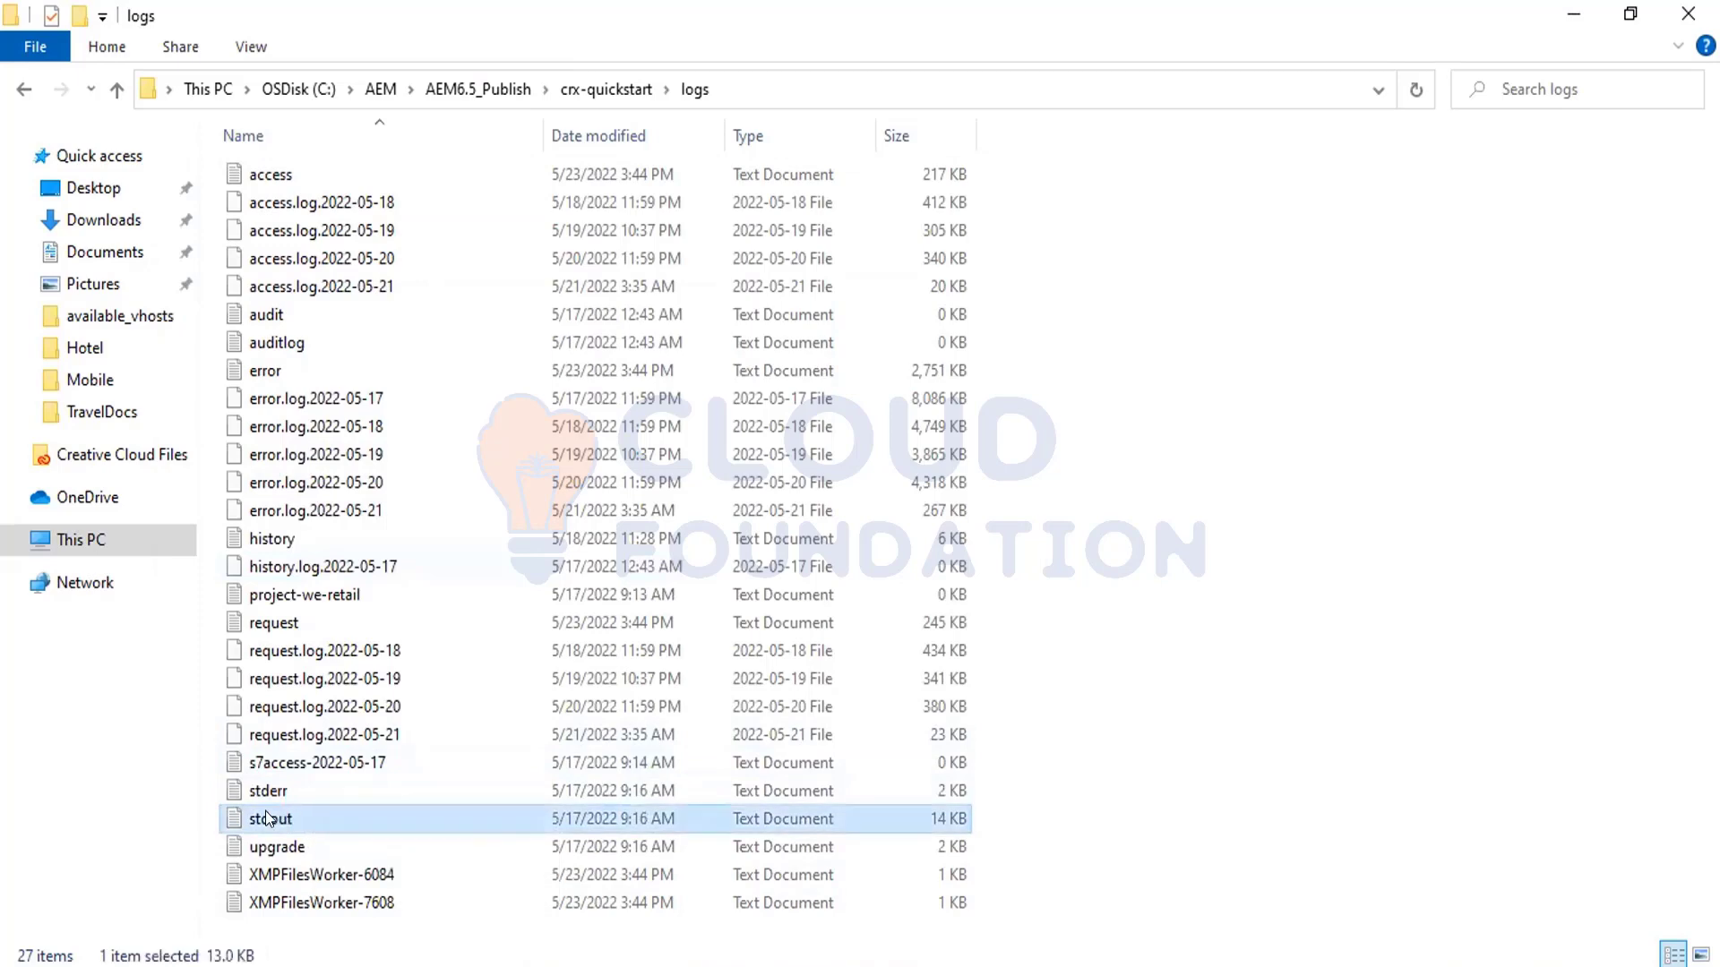
{"action": "left_click_drag", "start_coordinate": [266, 817], "coordinate": [699, 696]}
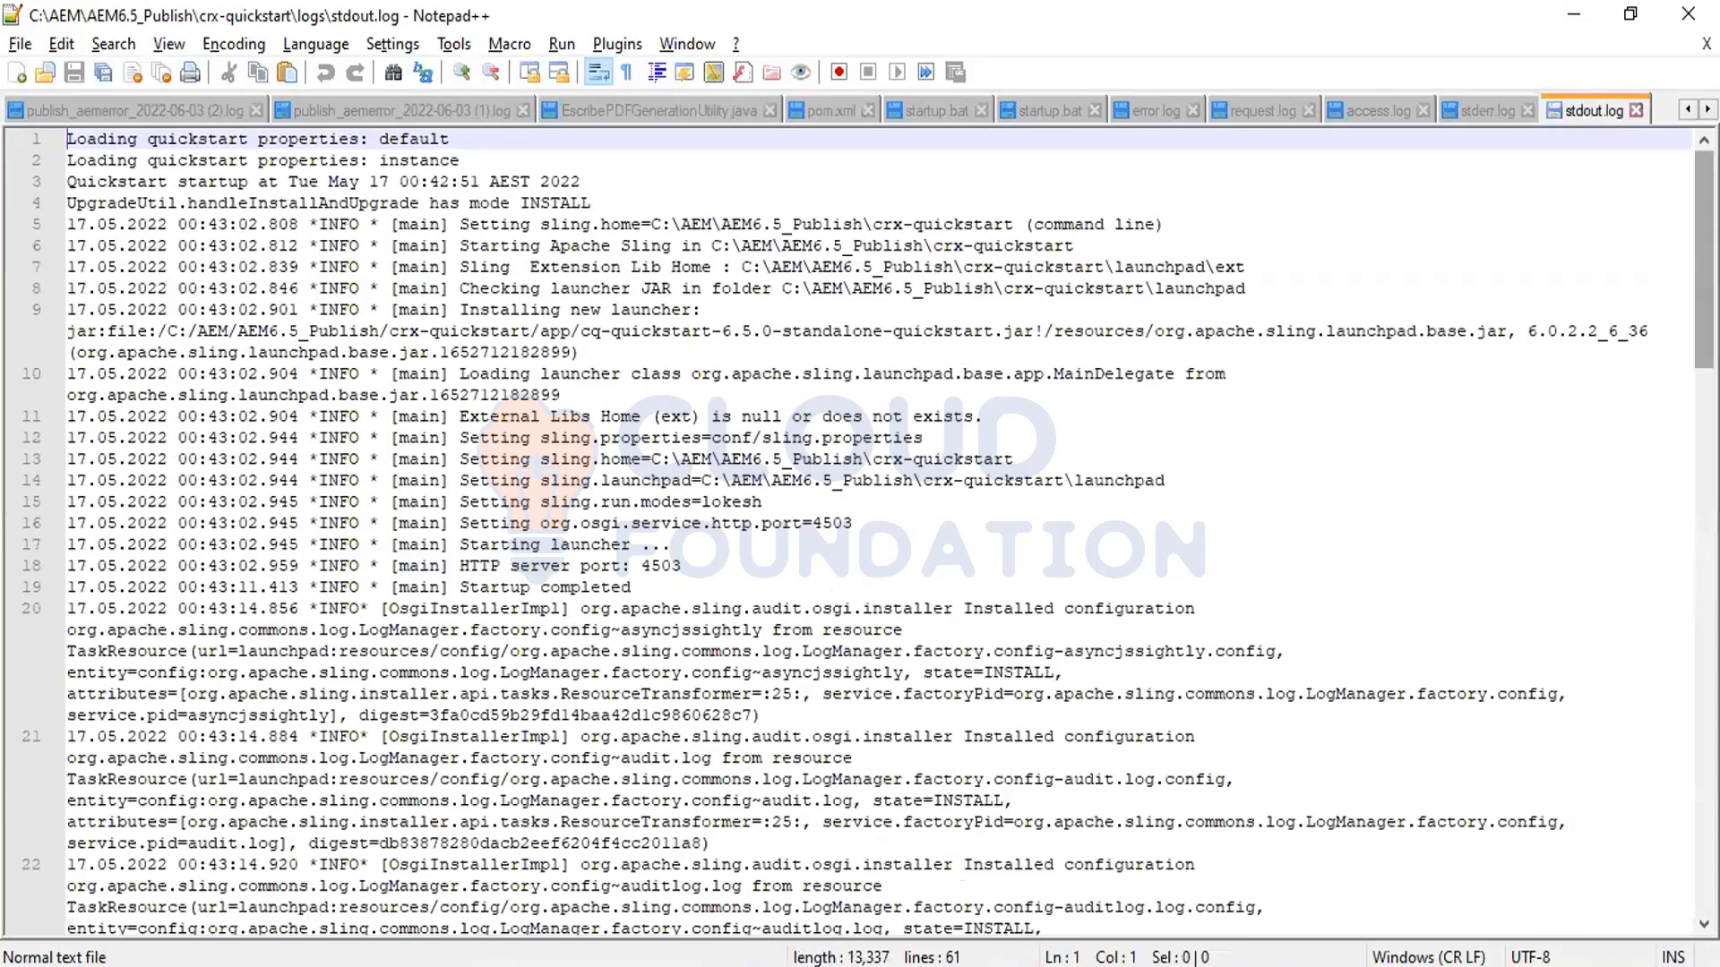
{"action": "left_click_drag", "start_coordinate": [1704, 269], "coordinate": [1703, 810]}
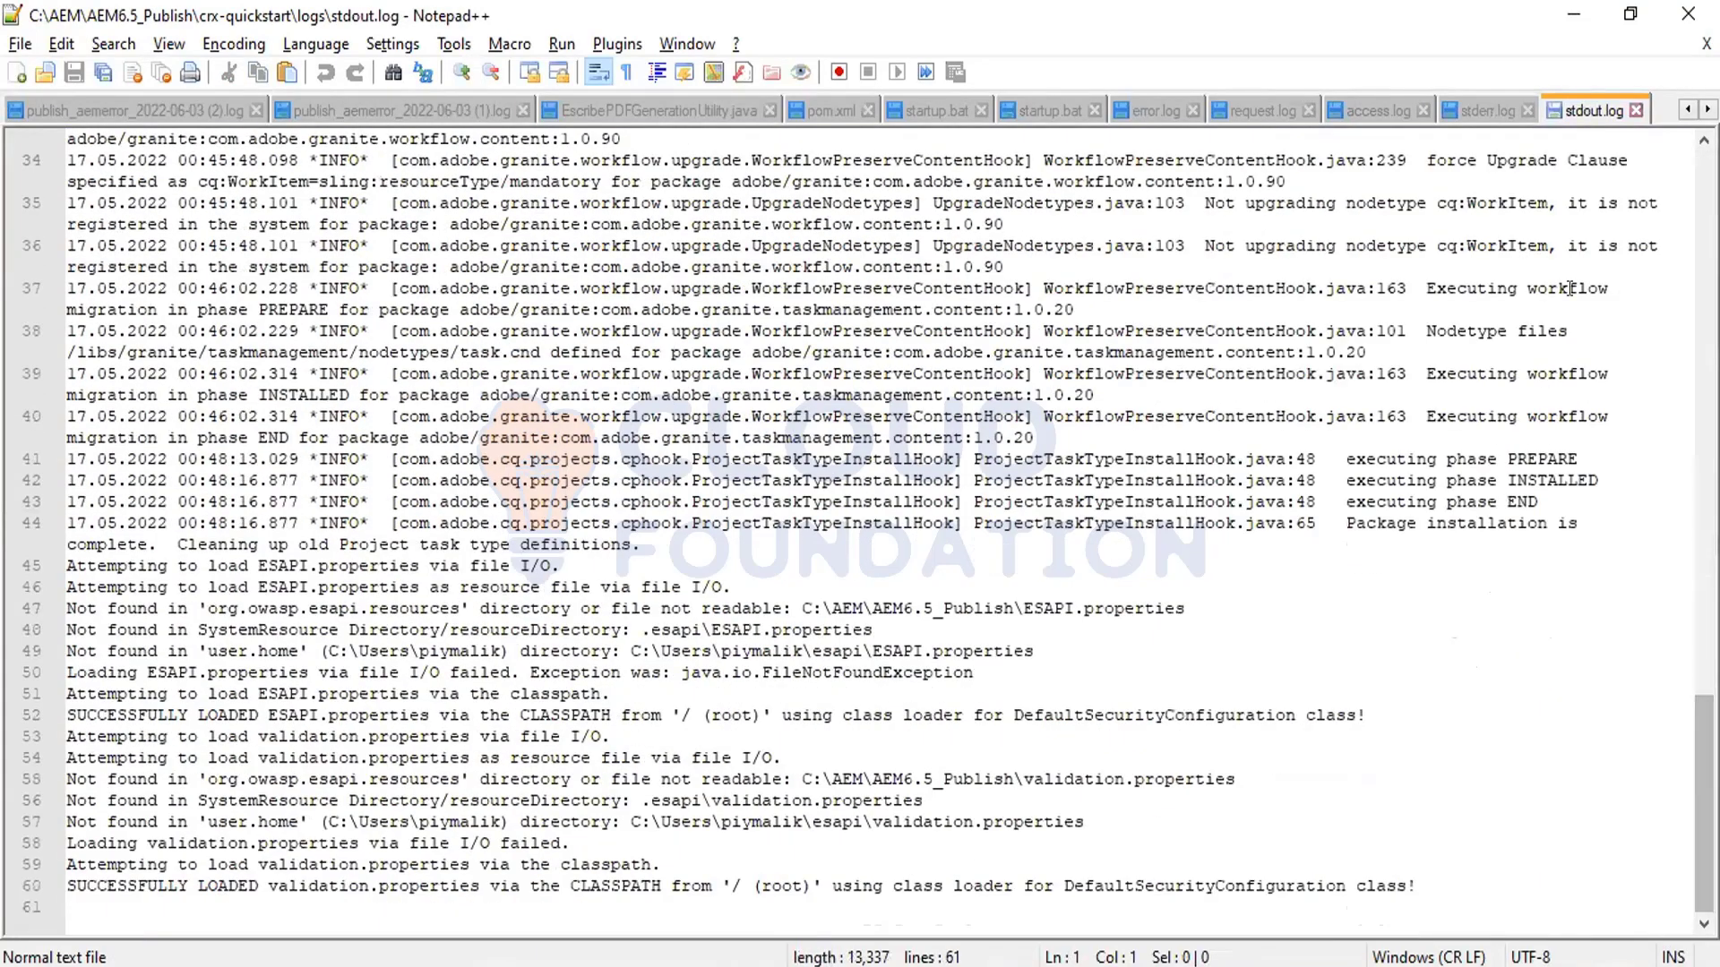
Step: Close the stdout, stderr, access and request log files in Notepad++
{"action": "left_click", "coordinate": [1633, 111]}
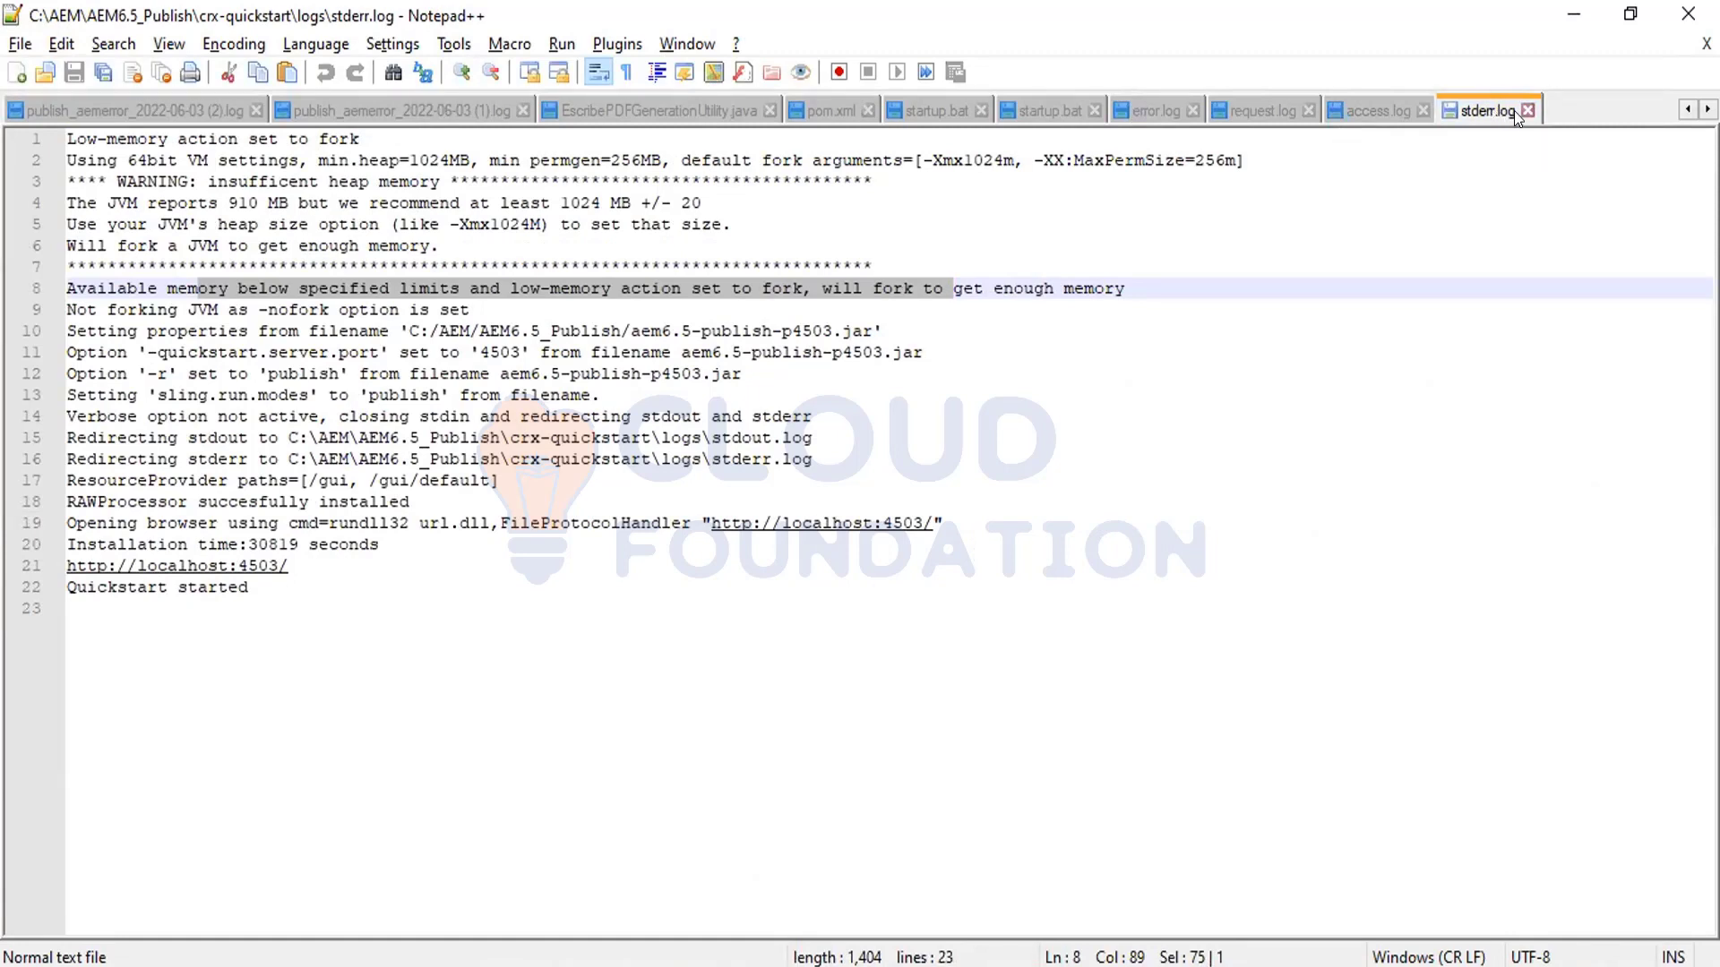
{"action": "left_click", "coordinate": [1521, 109]}
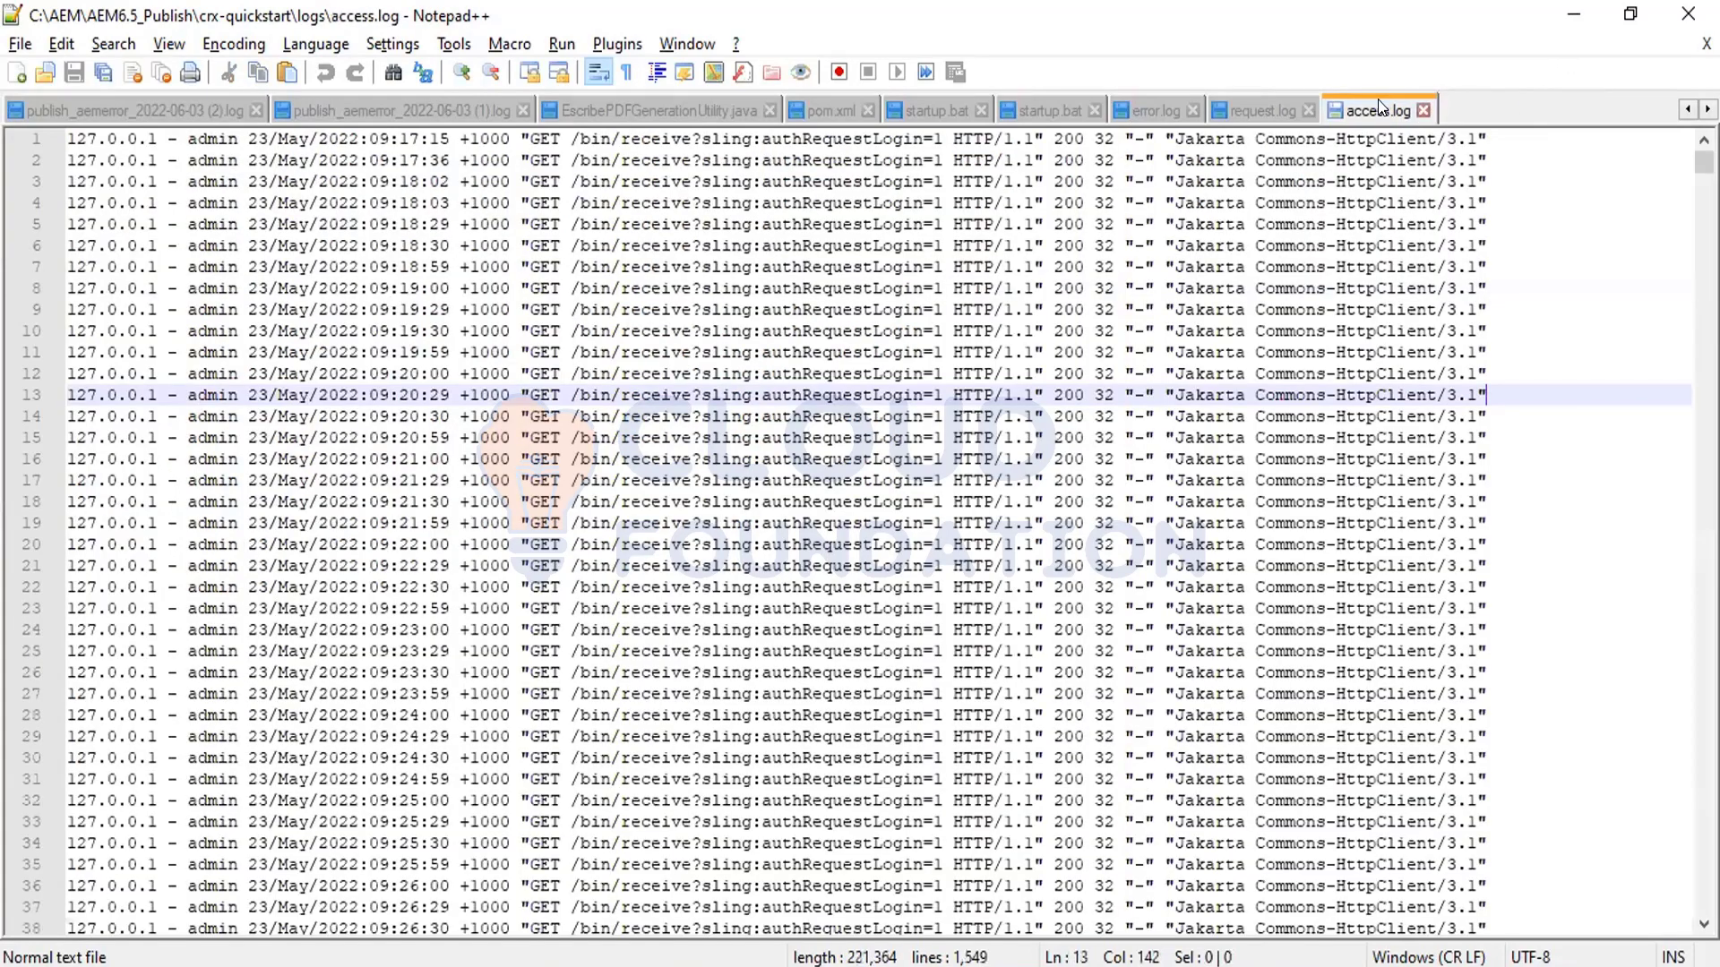
{"action": "left_click", "coordinate": [1423, 111]}
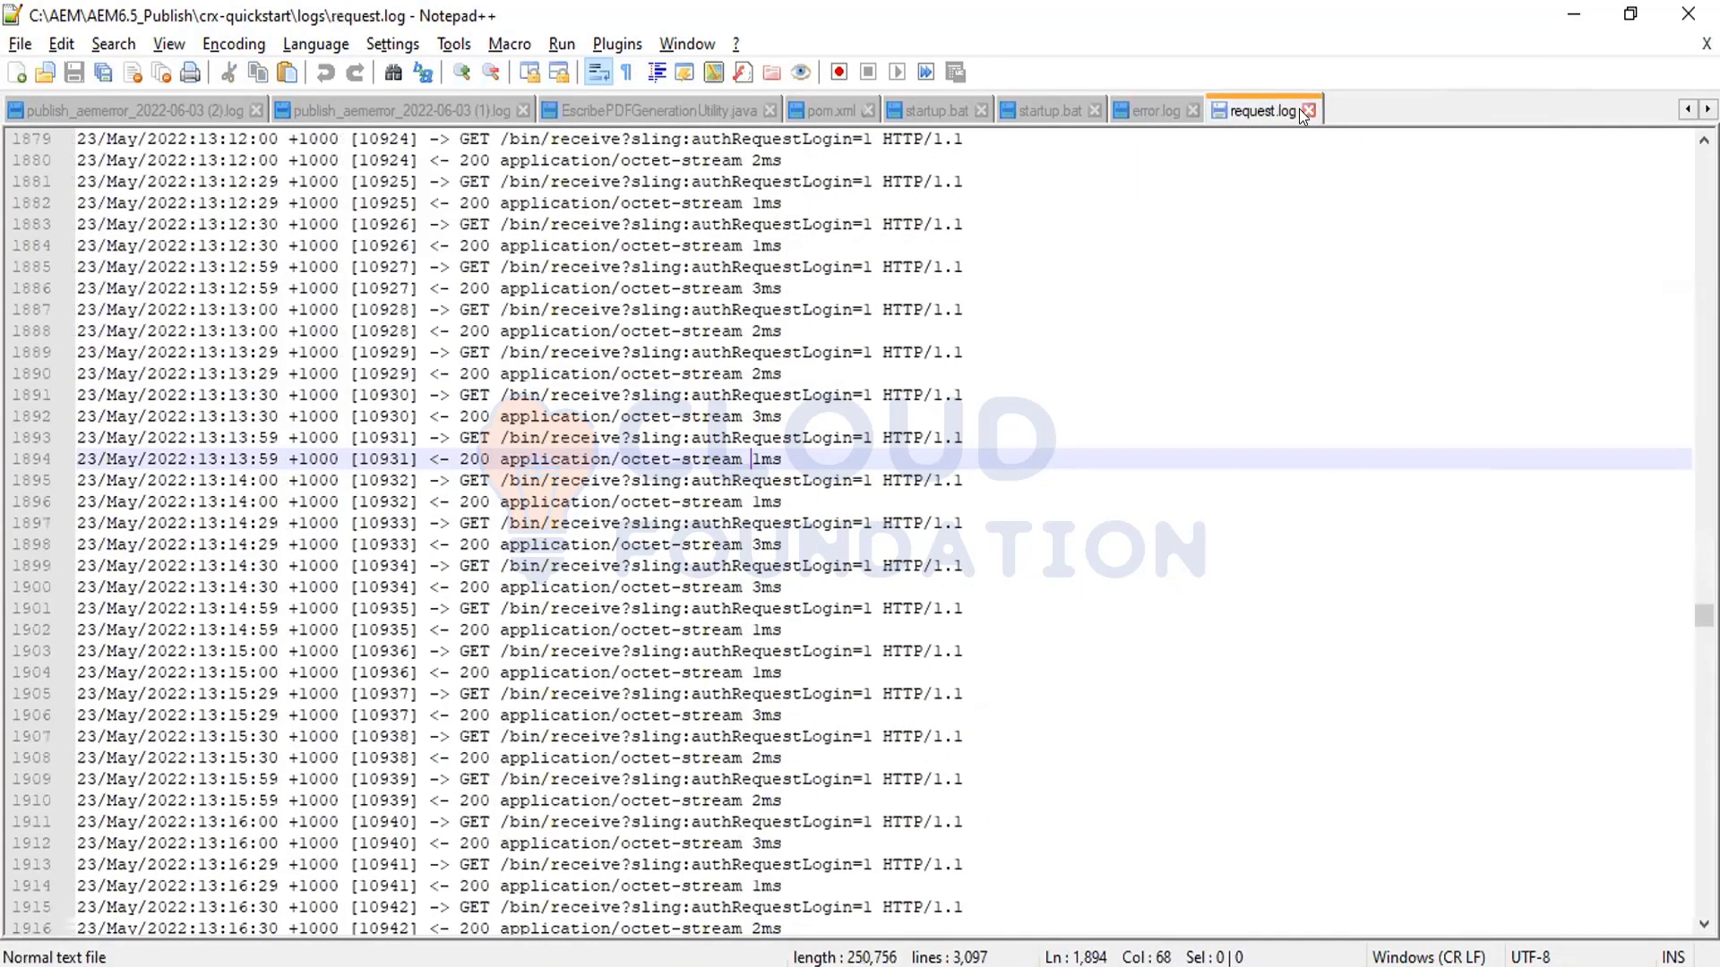
{"action": "left_click", "coordinate": [1303, 110]}
Step: Return to the logs folder in File Explorer and select the access log
{"action": "left_click", "coordinate": [1689, 14]}
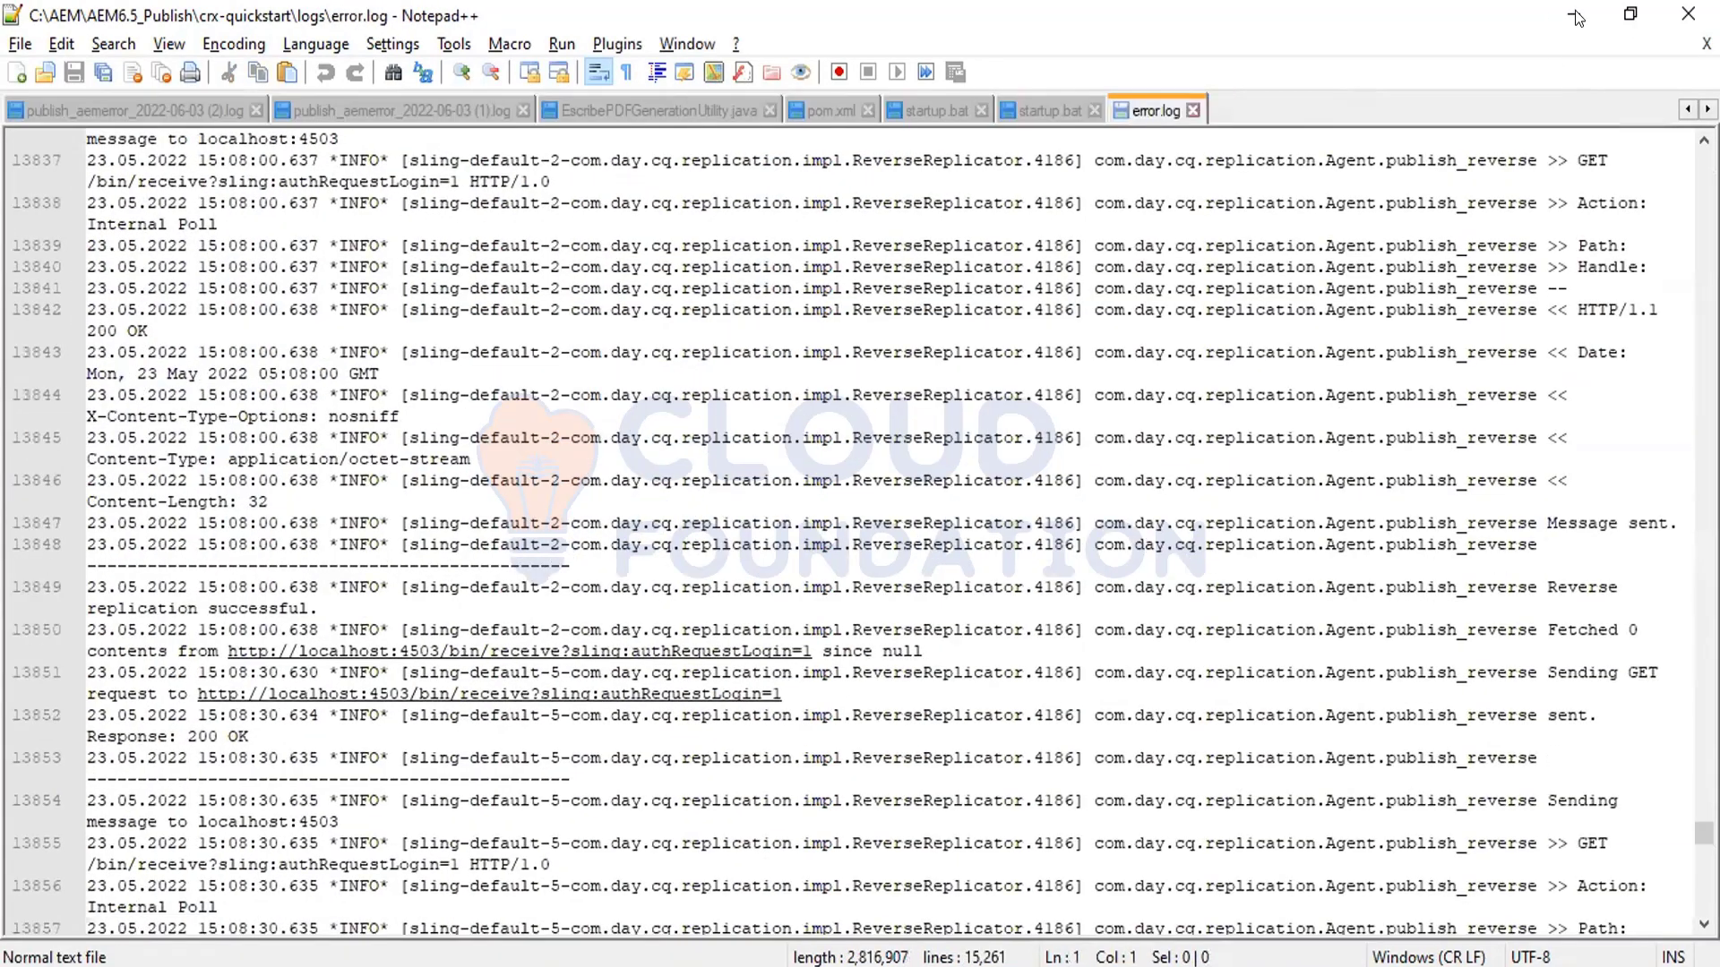
{"action": "left_click", "coordinate": [1574, 13]}
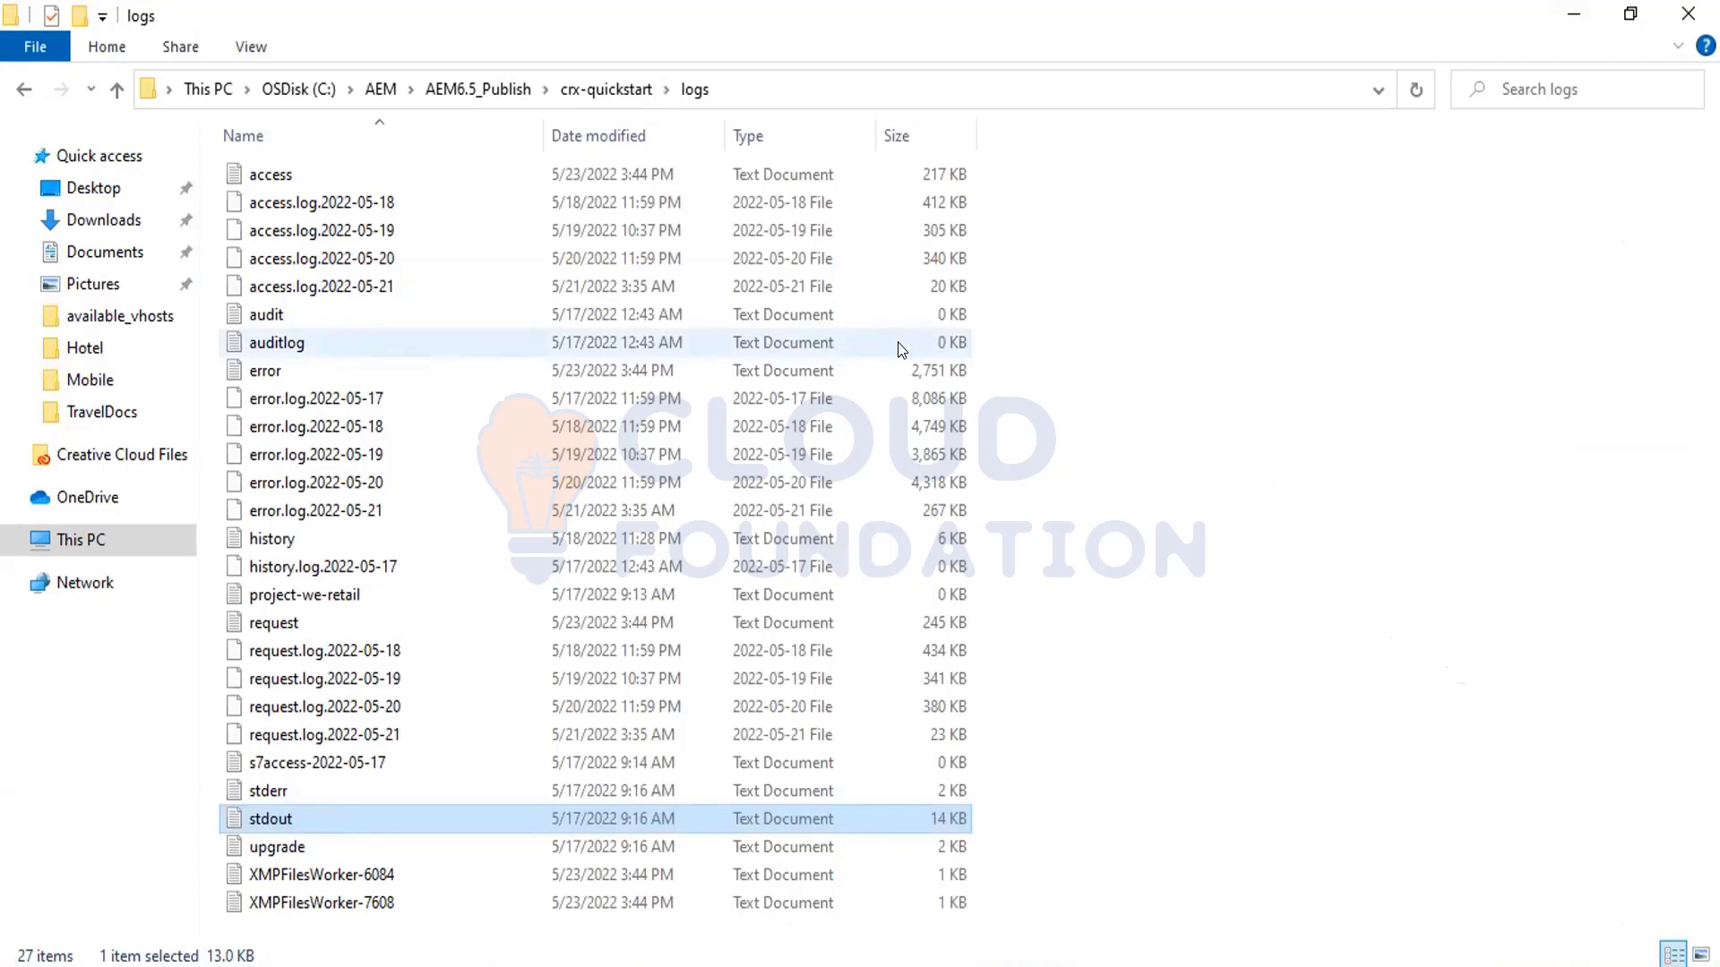
{"action": "left_click", "coordinate": [271, 175]}
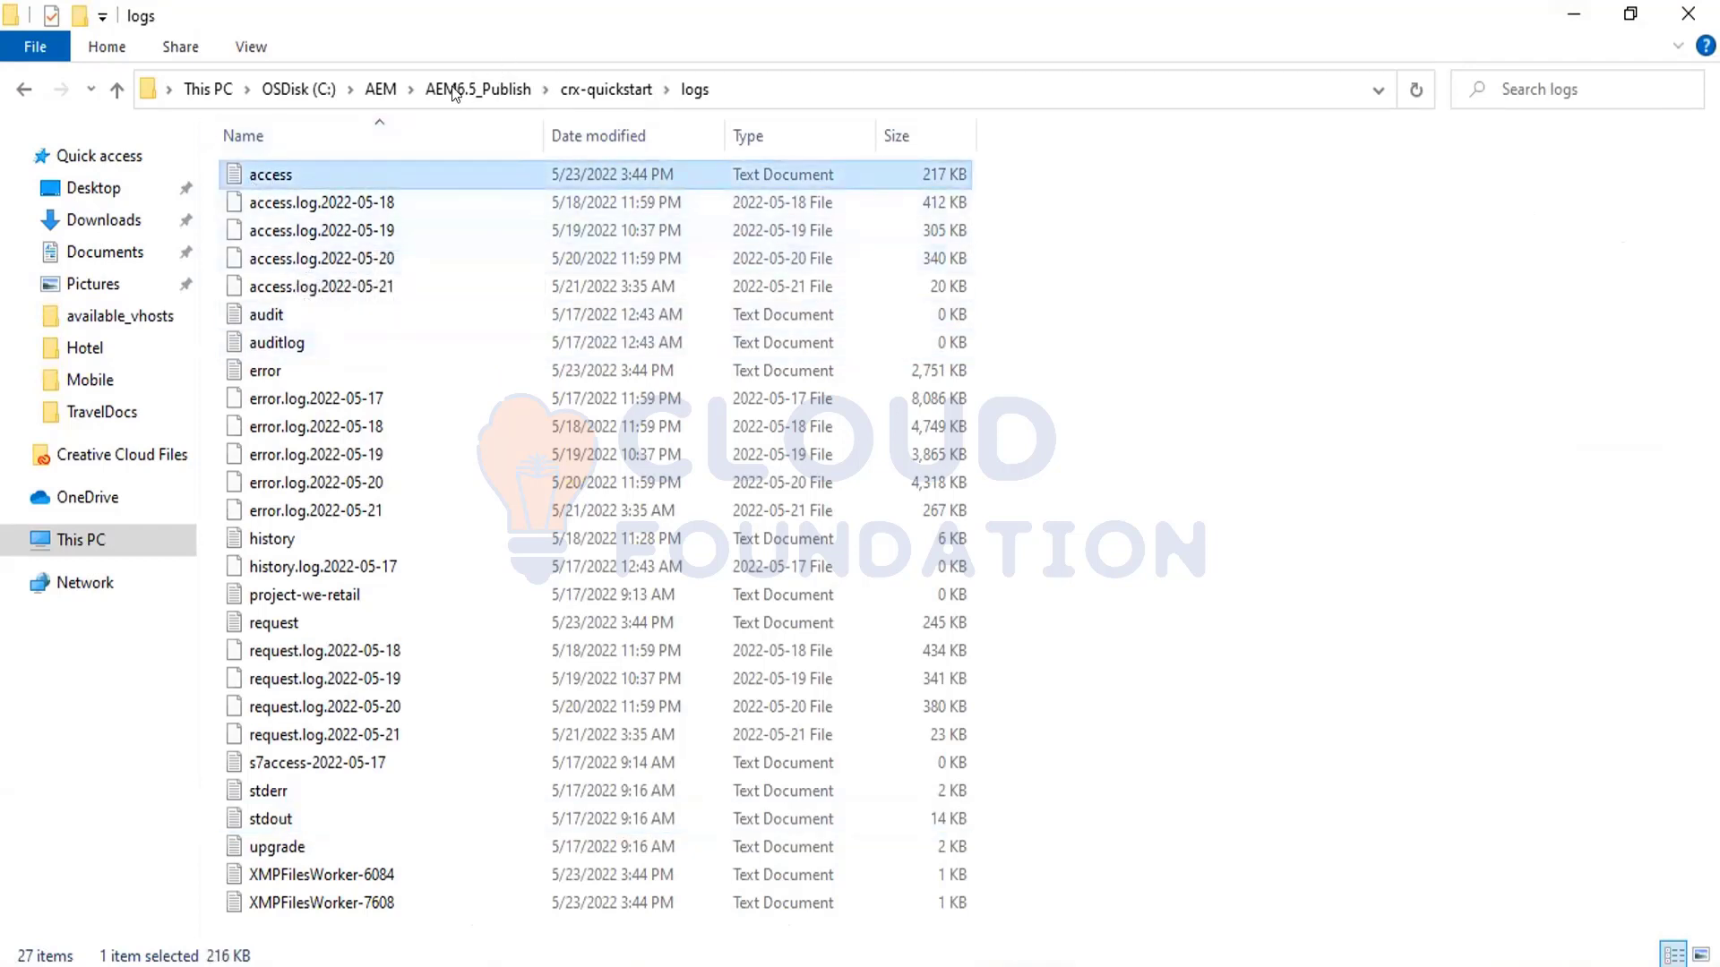
Step: Go to the AEM6.5 author instance's logs folder under AEM6.5 > crx-quickstart
{"action": "left_click", "coordinate": [381, 89]}
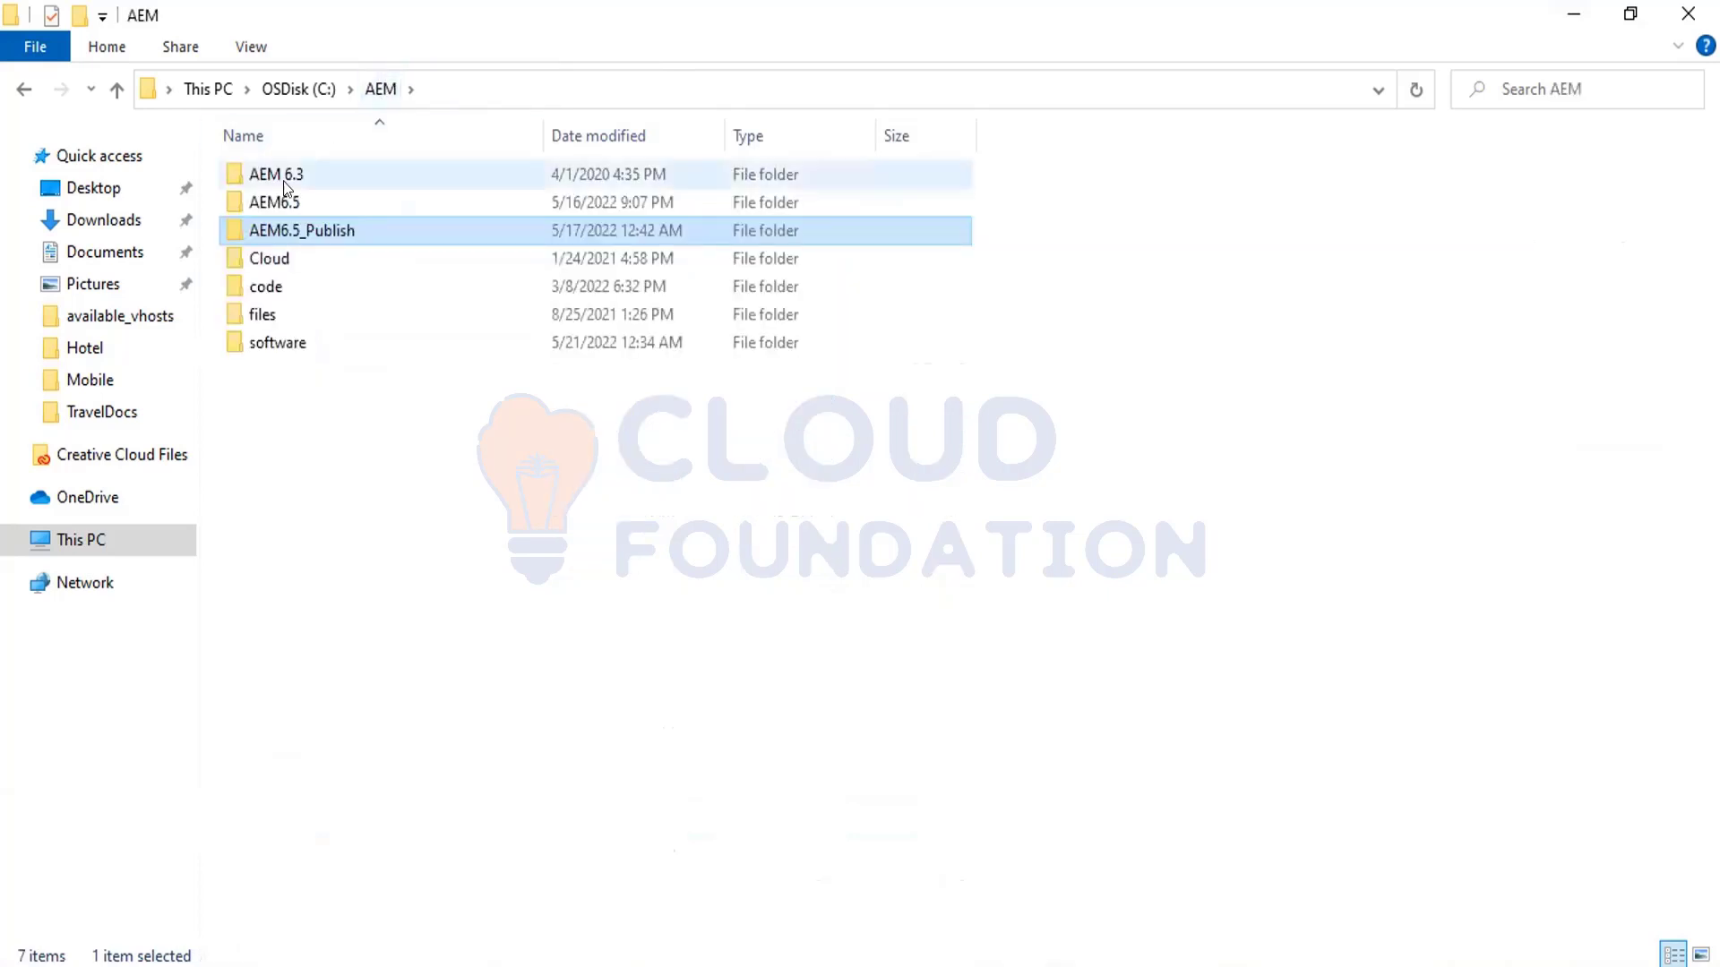
{"action": "double_click", "coordinate": [276, 201]}
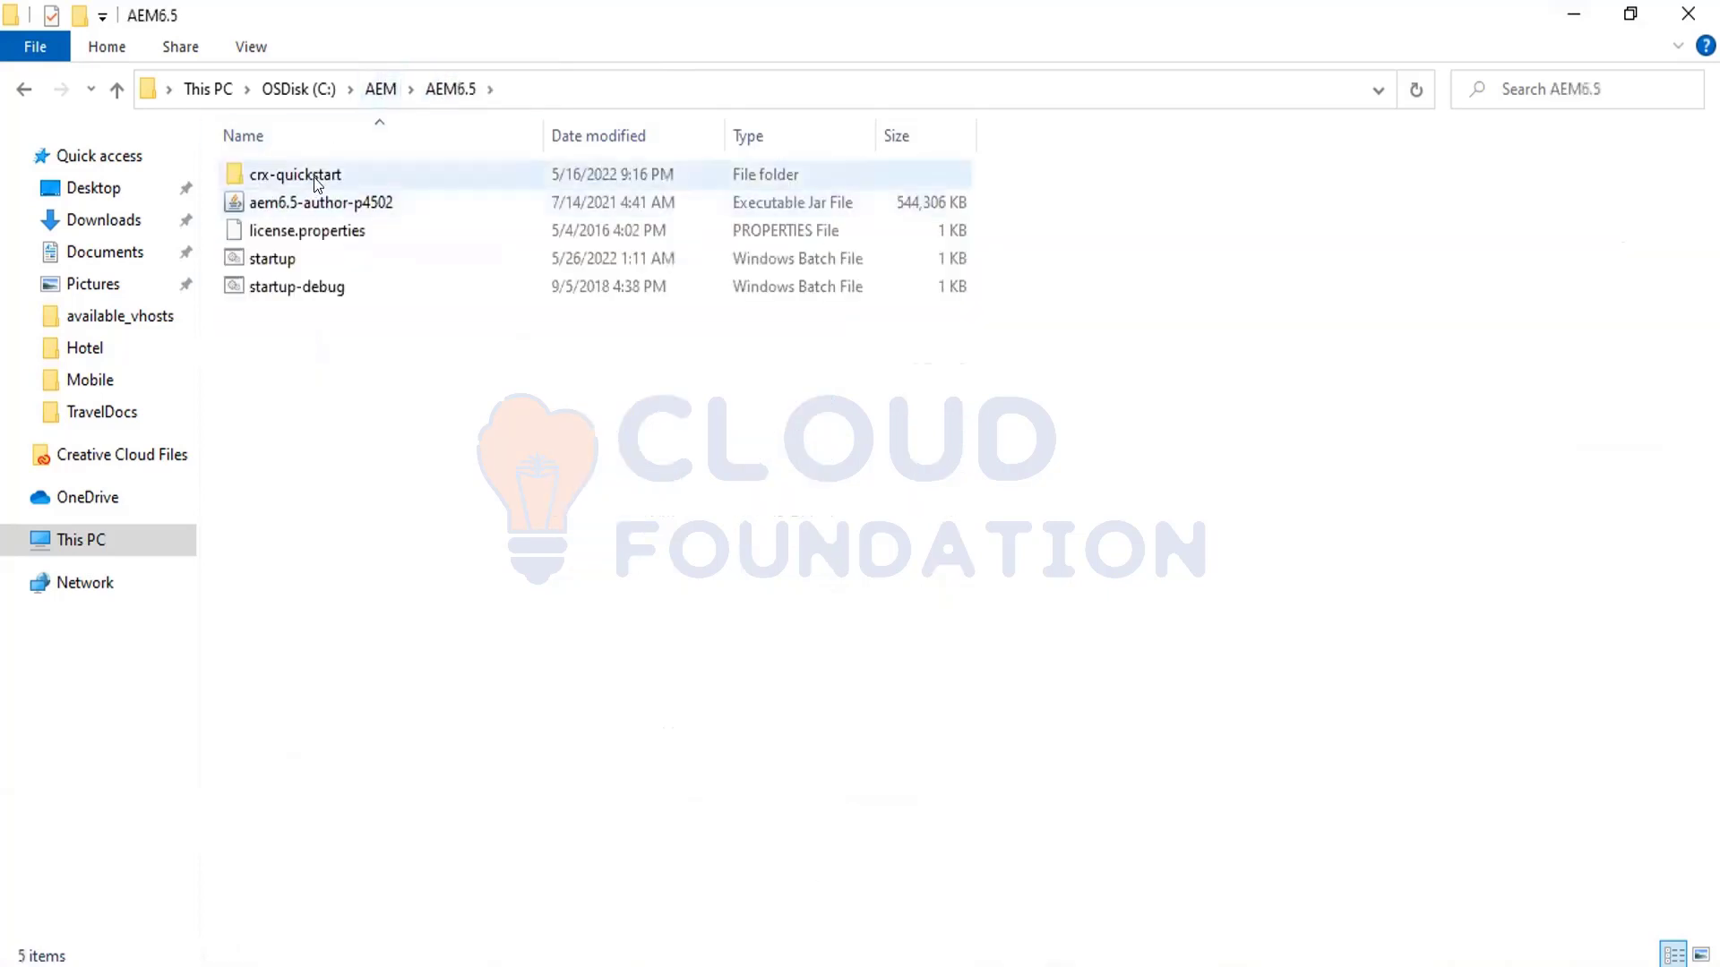
{"action": "double_click", "coordinate": [316, 184]}
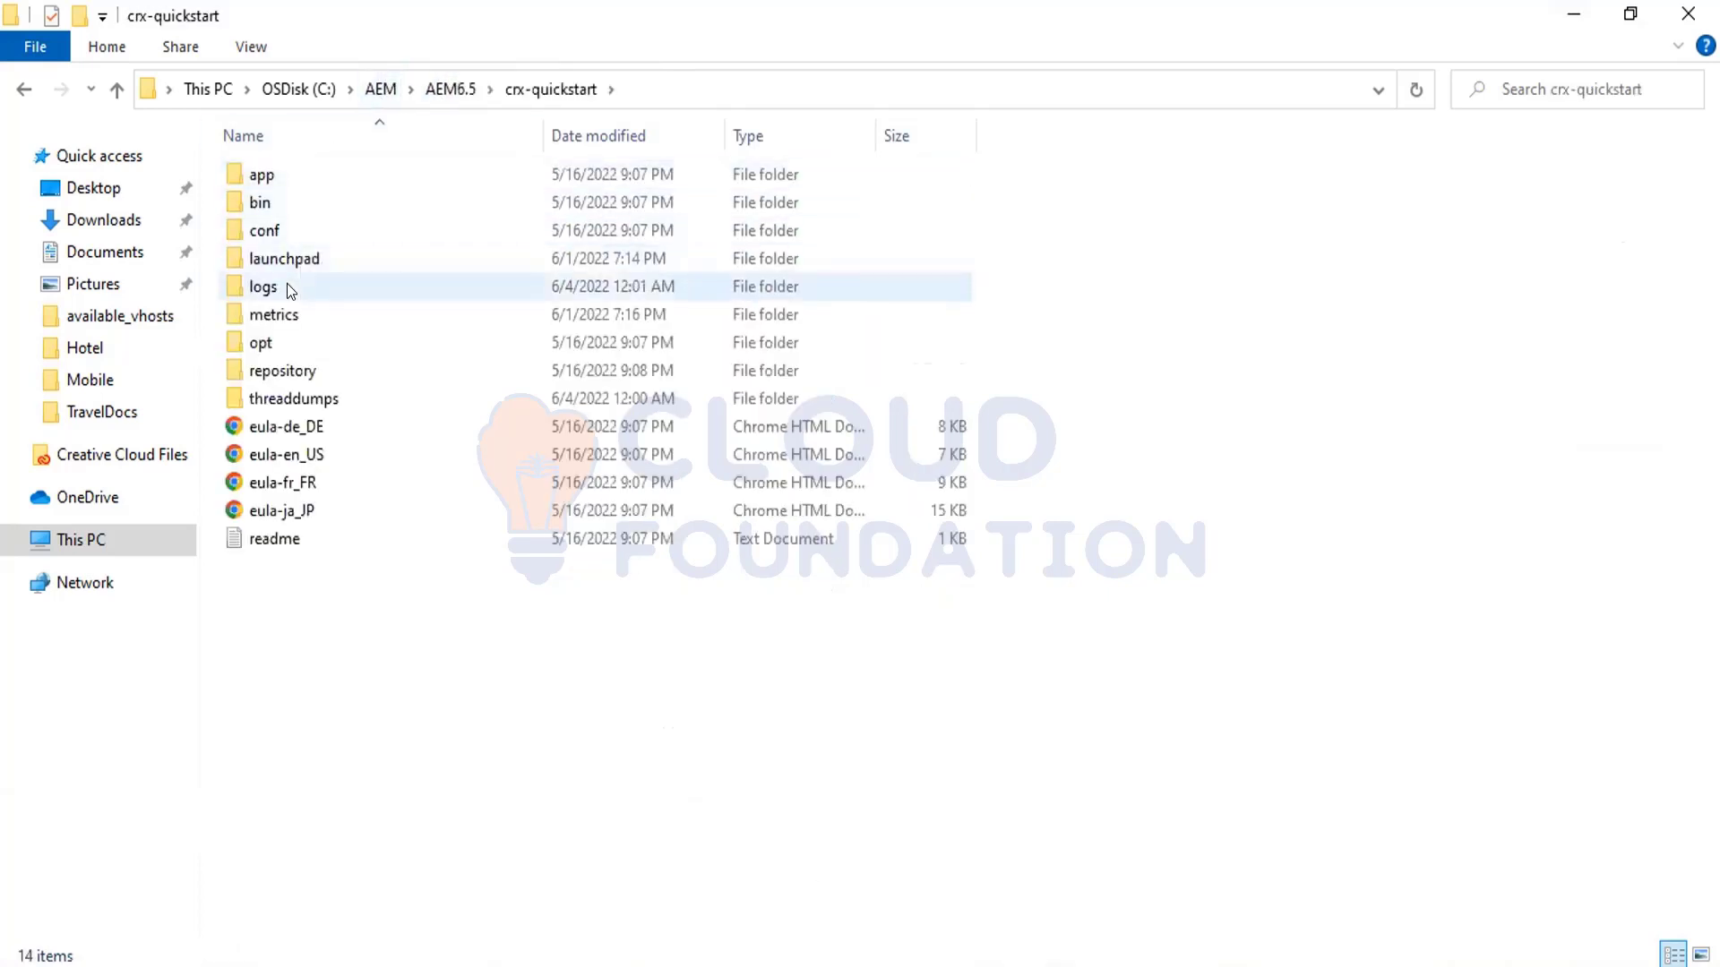
{"action": "double_click", "coordinate": [289, 287]}
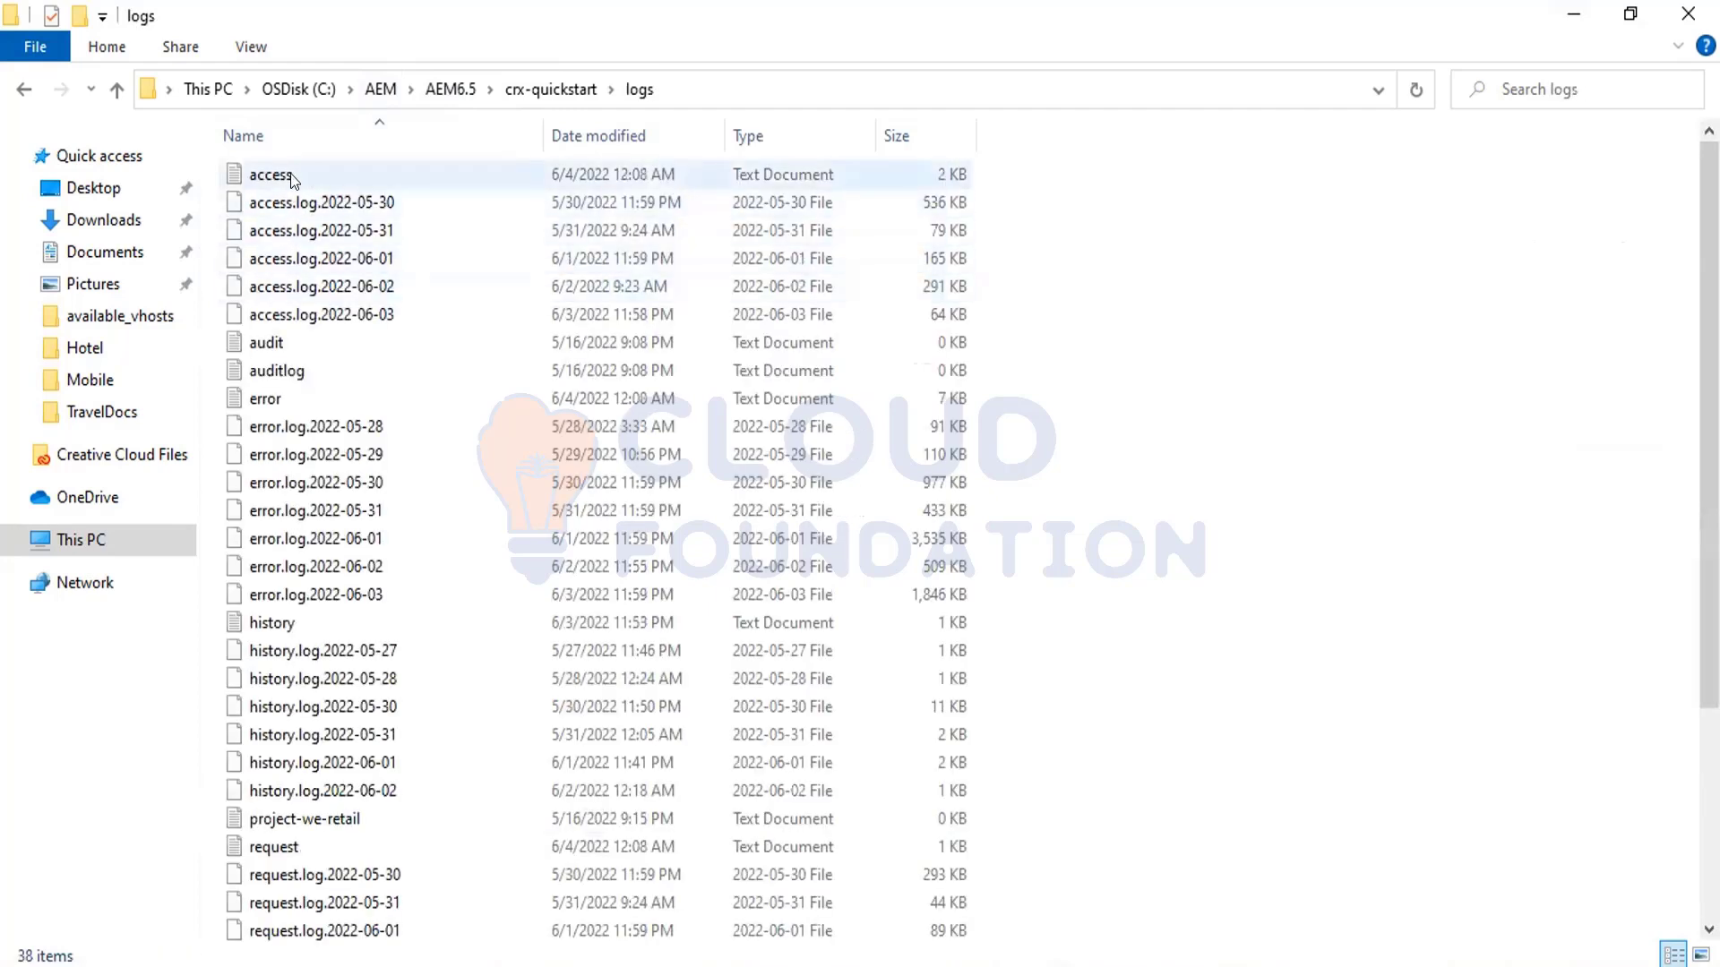
Step: Open the author instance's current history log in Notepad++
{"action": "left_click", "coordinate": [291, 172]}
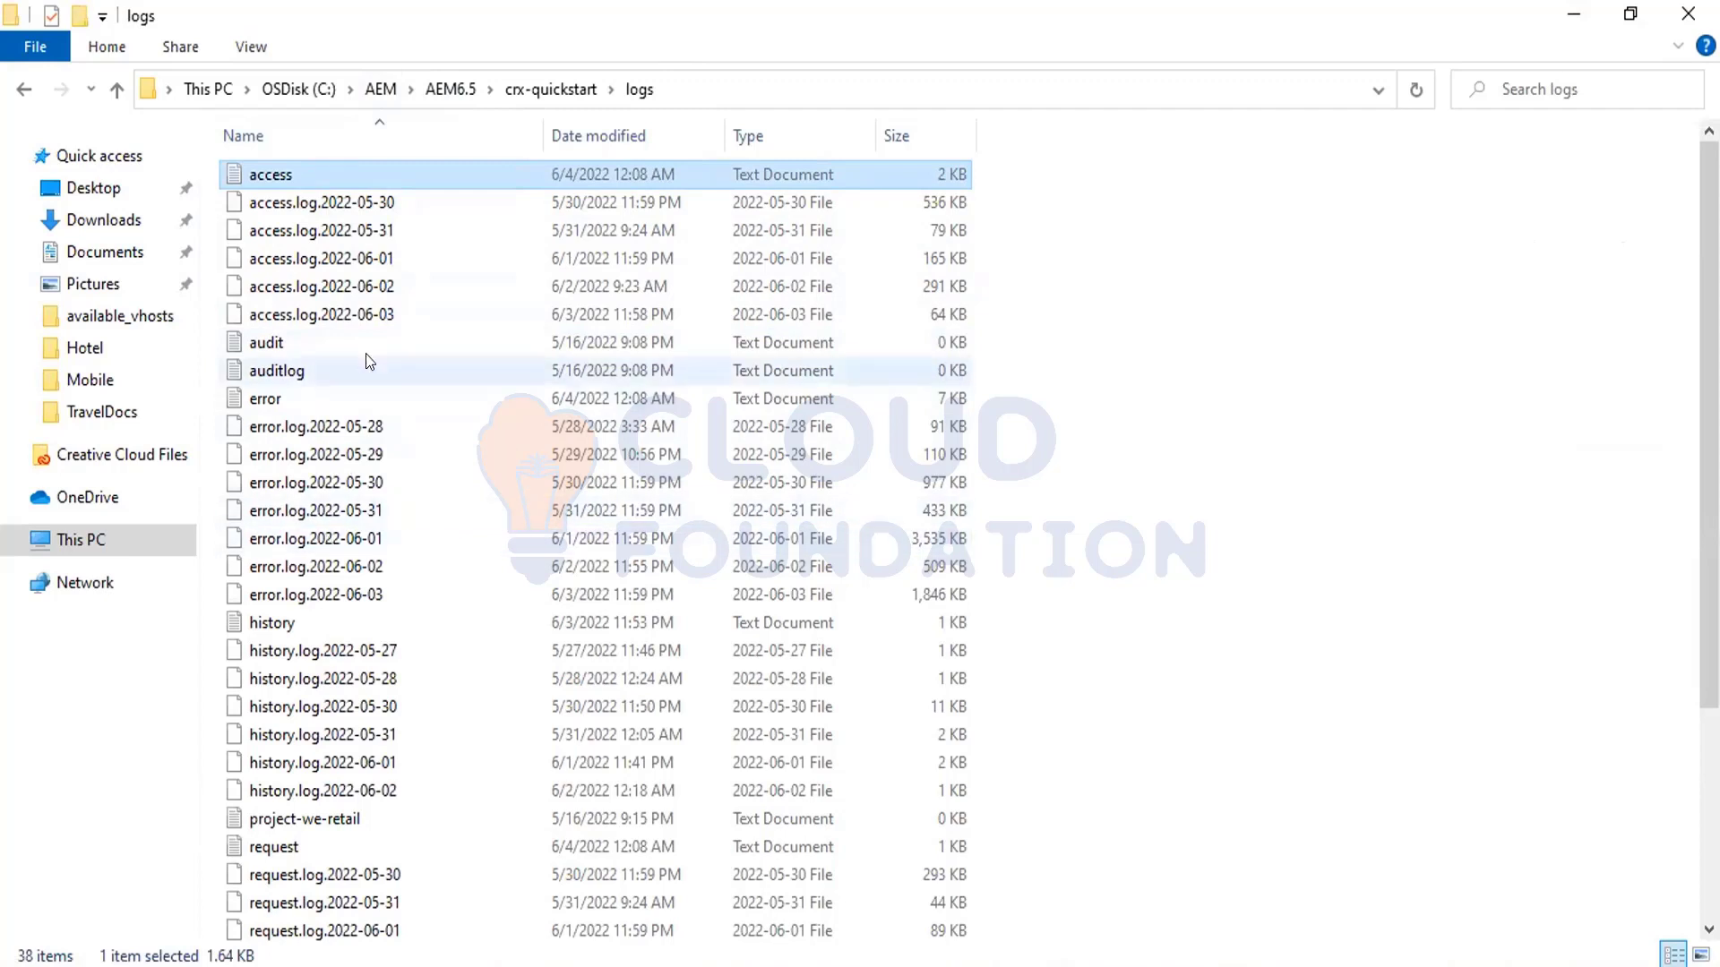
{"action": "left_click", "coordinate": [406, 625]}
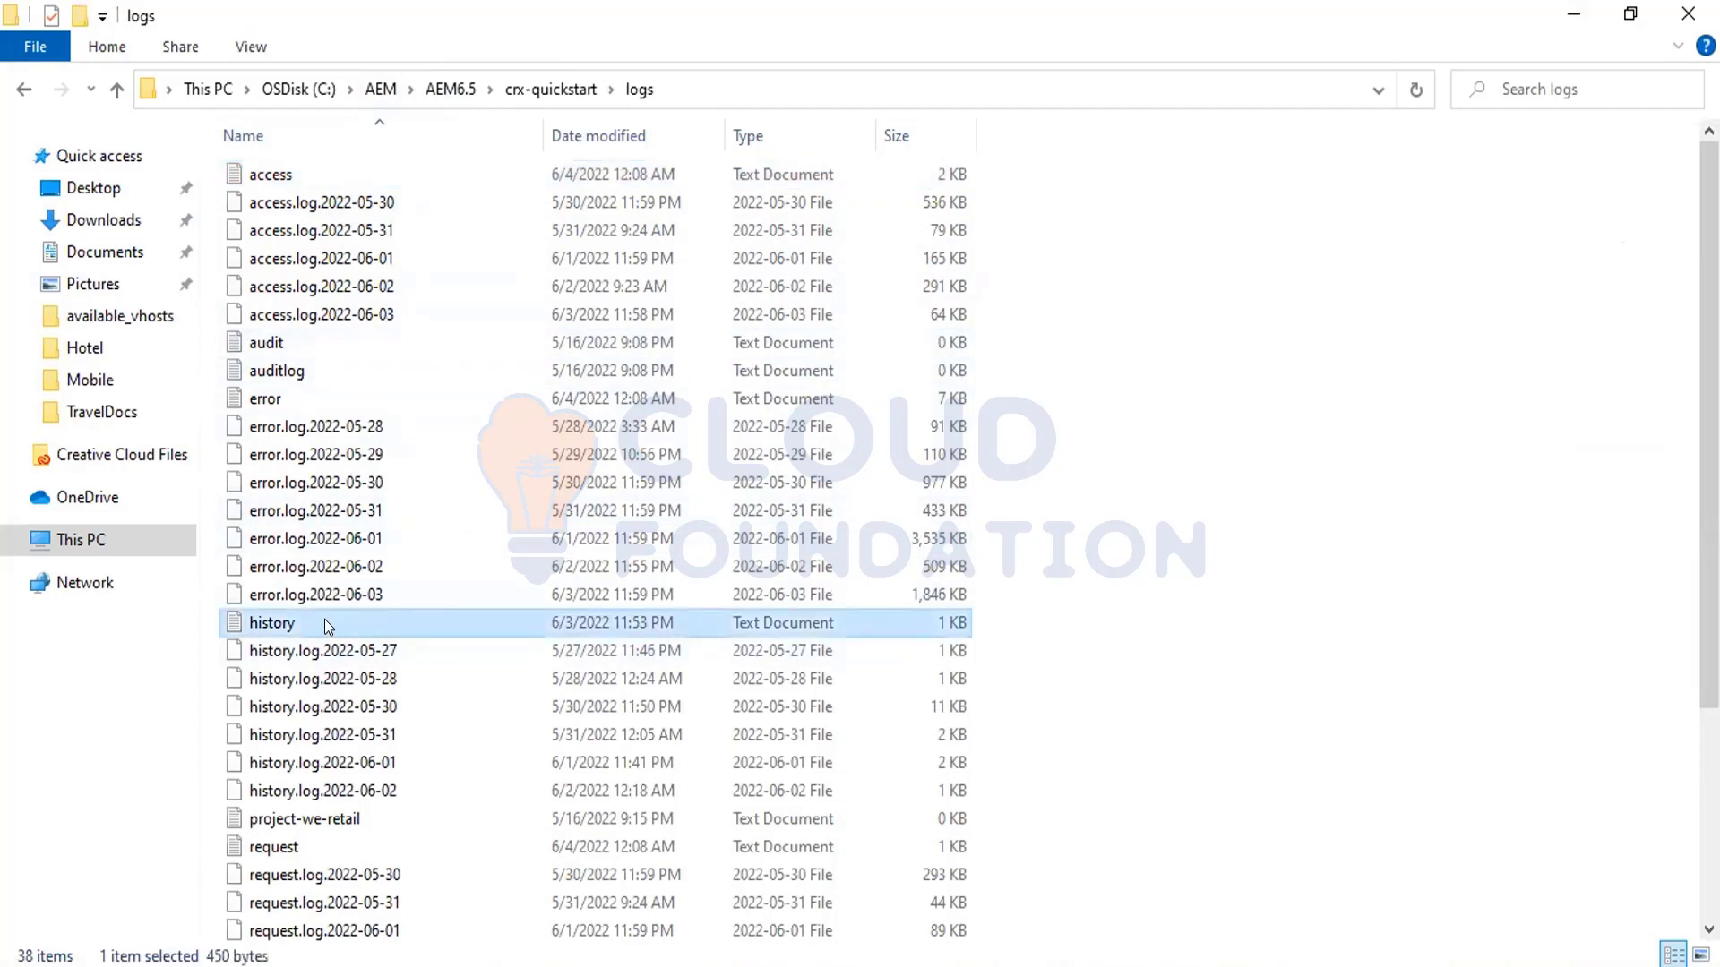
{"action": "left_click_drag", "start_coordinate": [324, 621], "coordinate": [525, 360]}
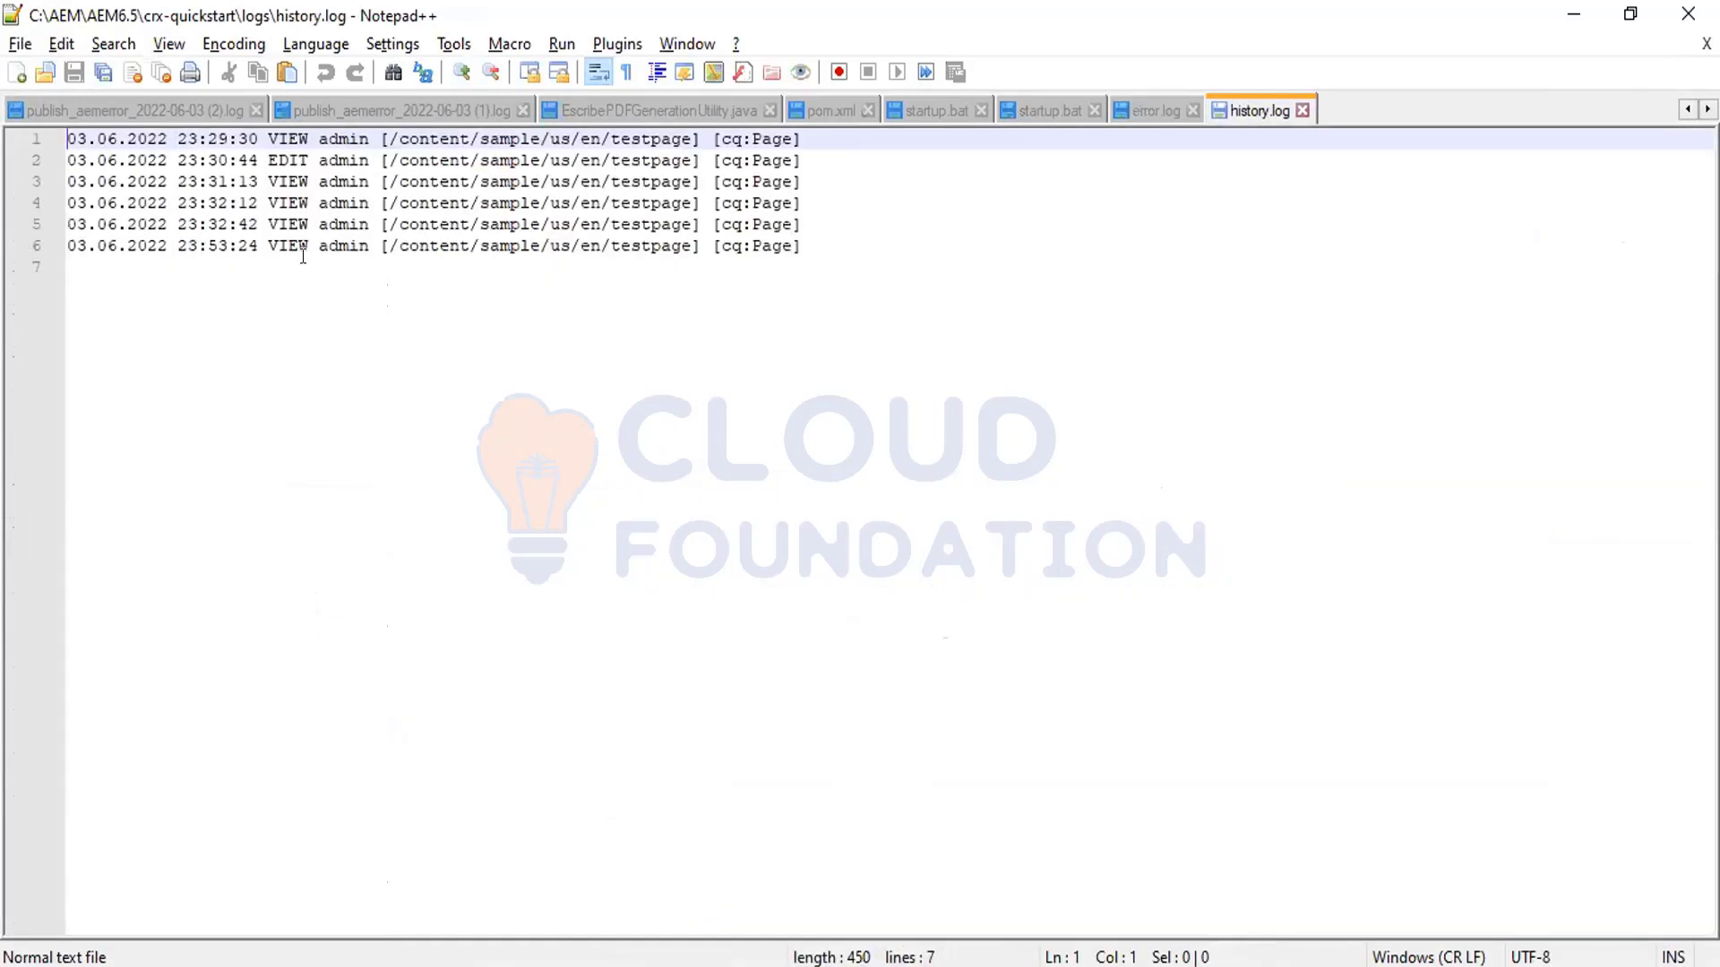
Step: Examine the last history.log entry, highlighting its user, its VIEW action and the testpage path
{"action": "double_click", "coordinate": [350, 247]}
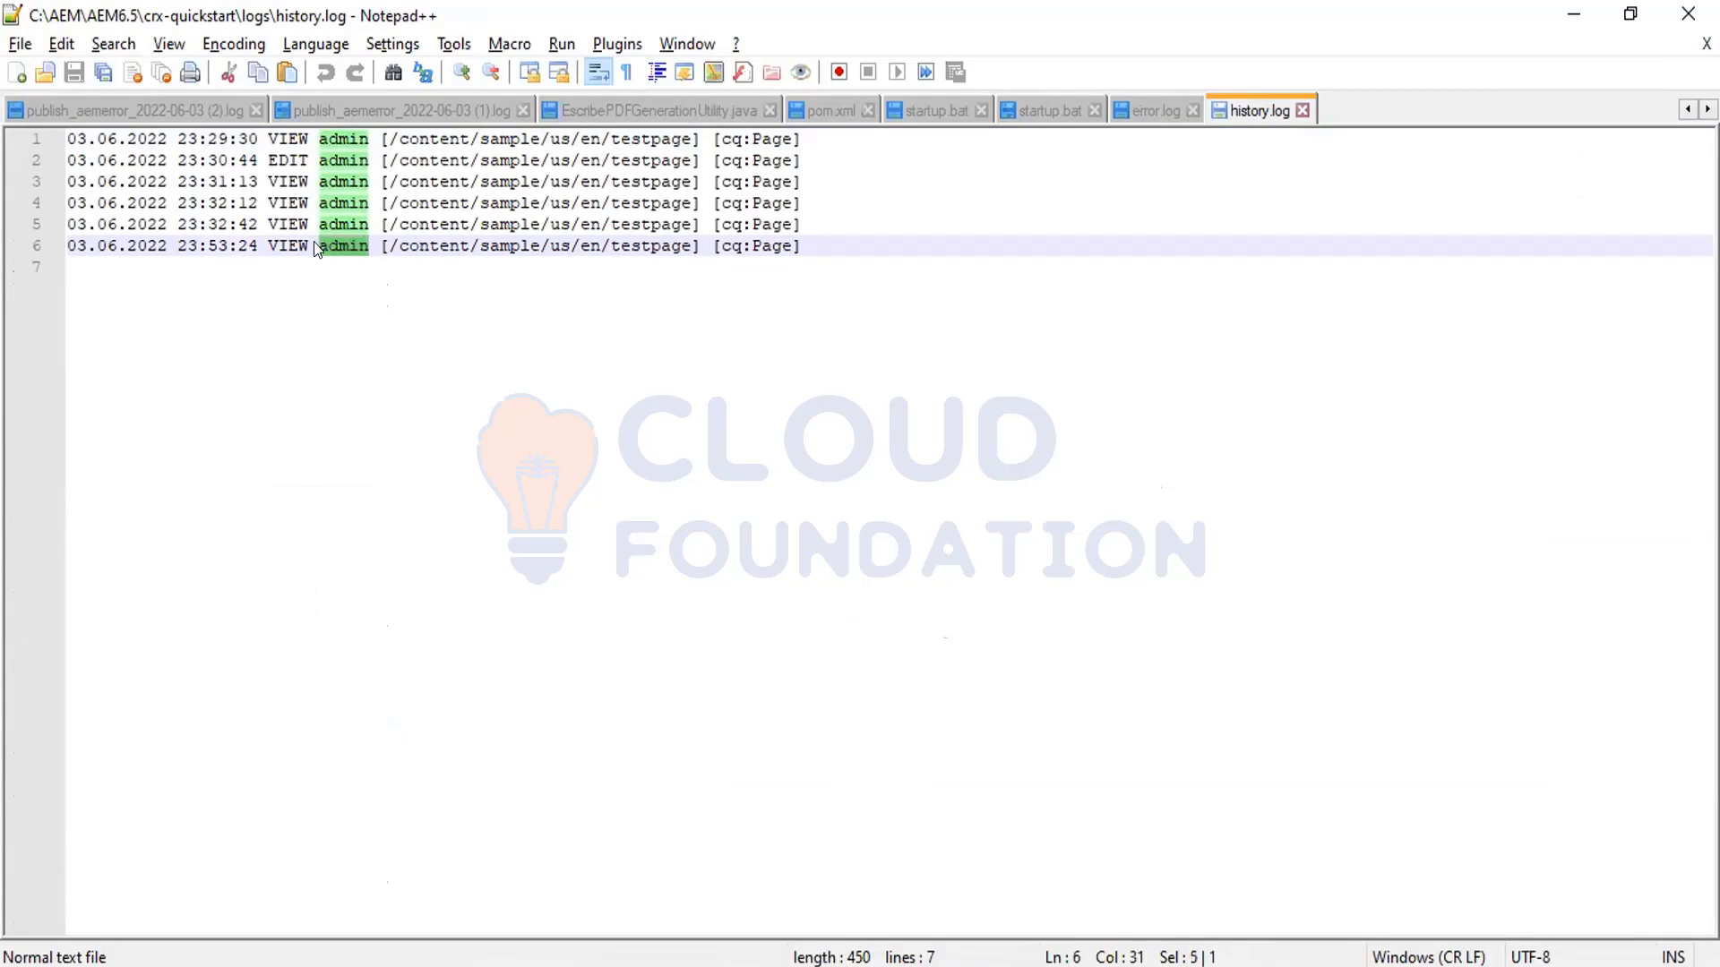
{"action": "double_click", "coordinate": [277, 245]}
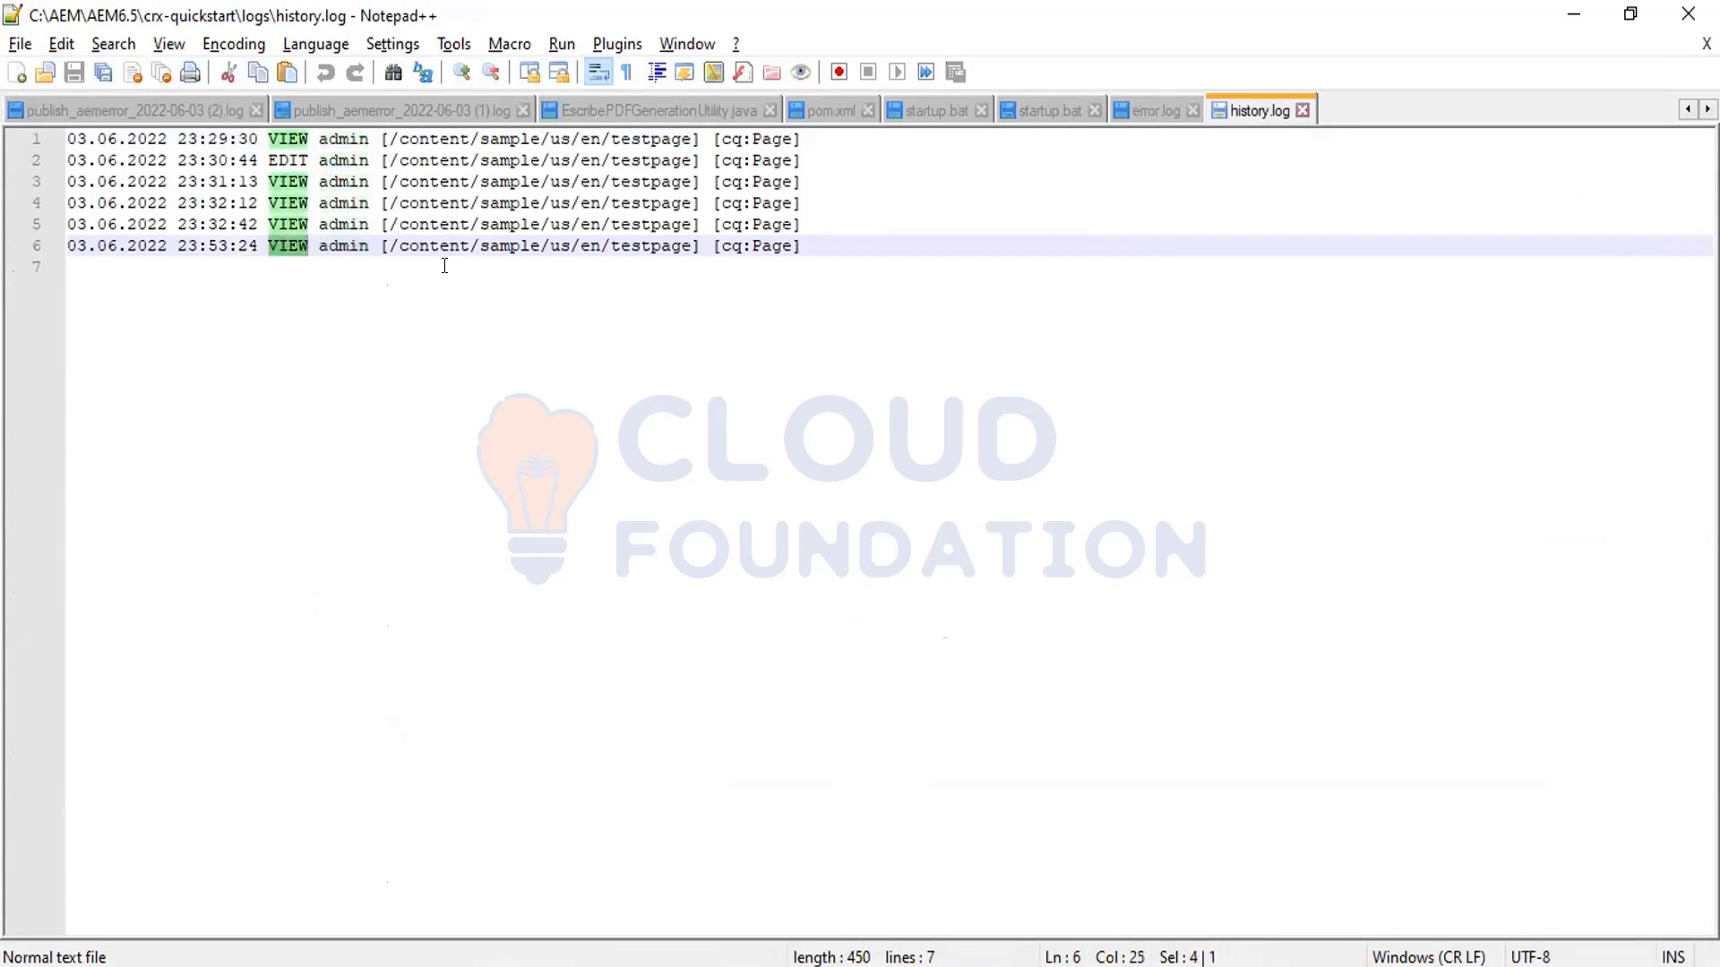
{"action": "left_click_drag", "start_coordinate": [383, 238], "coordinate": [694, 238]}
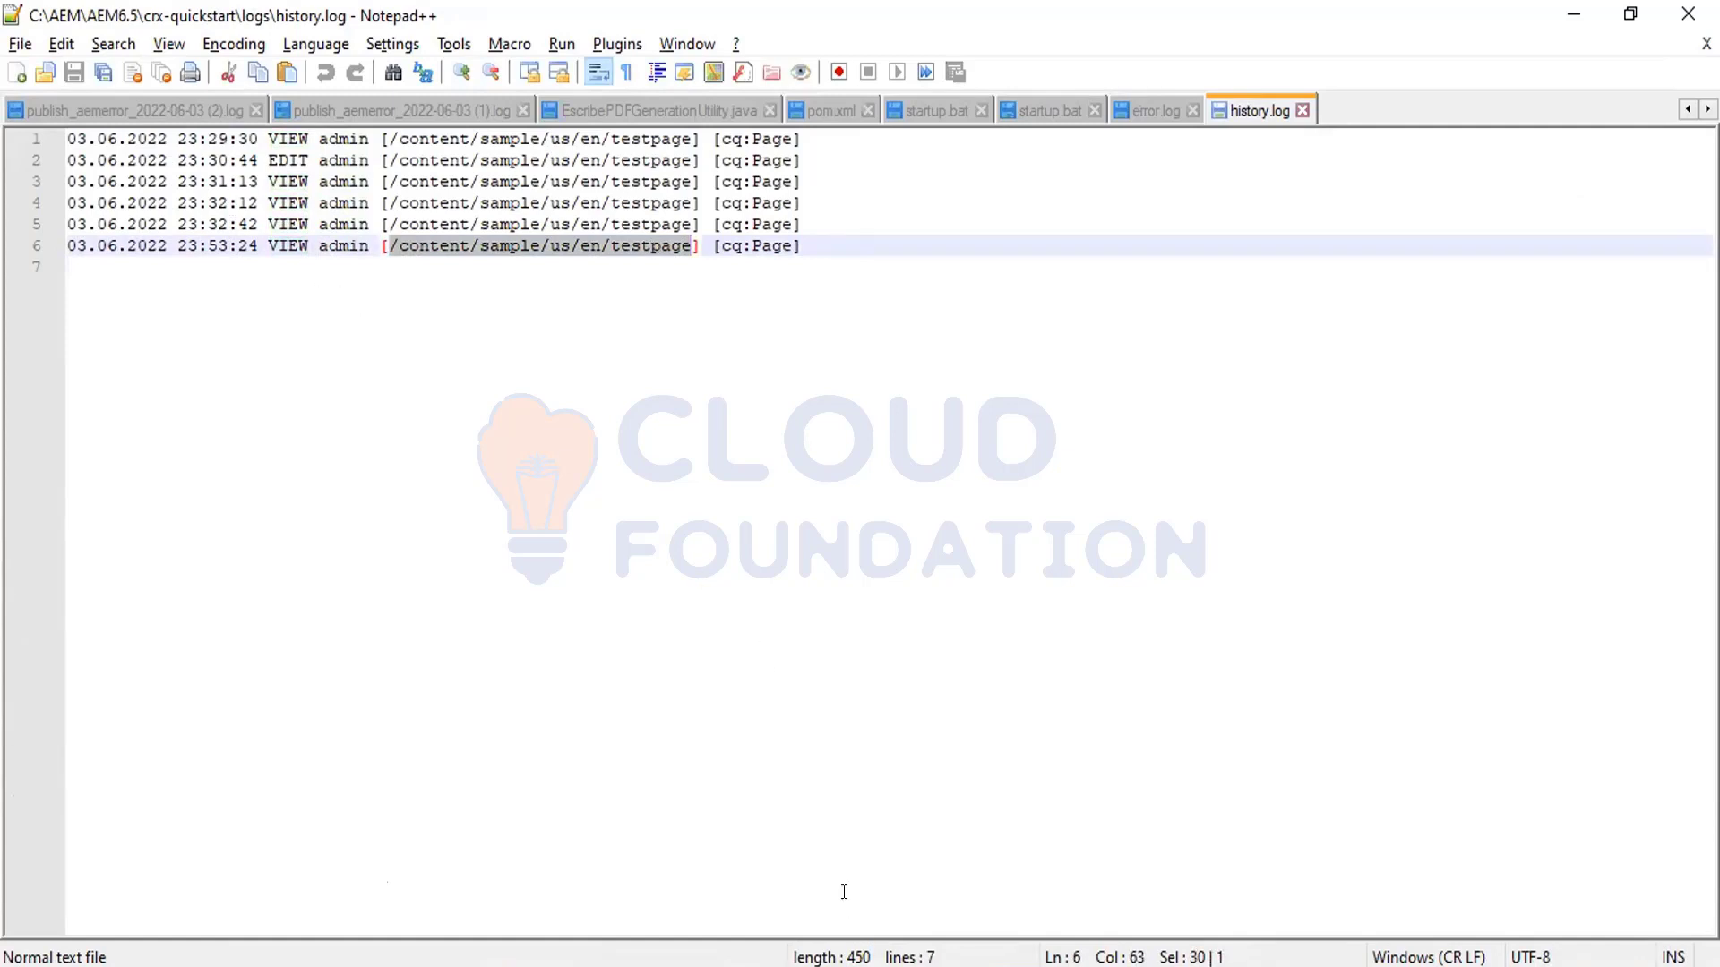
{"action": "left_click", "coordinate": [616, 247]}
{"action": "left_click_drag", "start_coordinate": [603, 237], "coordinate": [663, 259]}
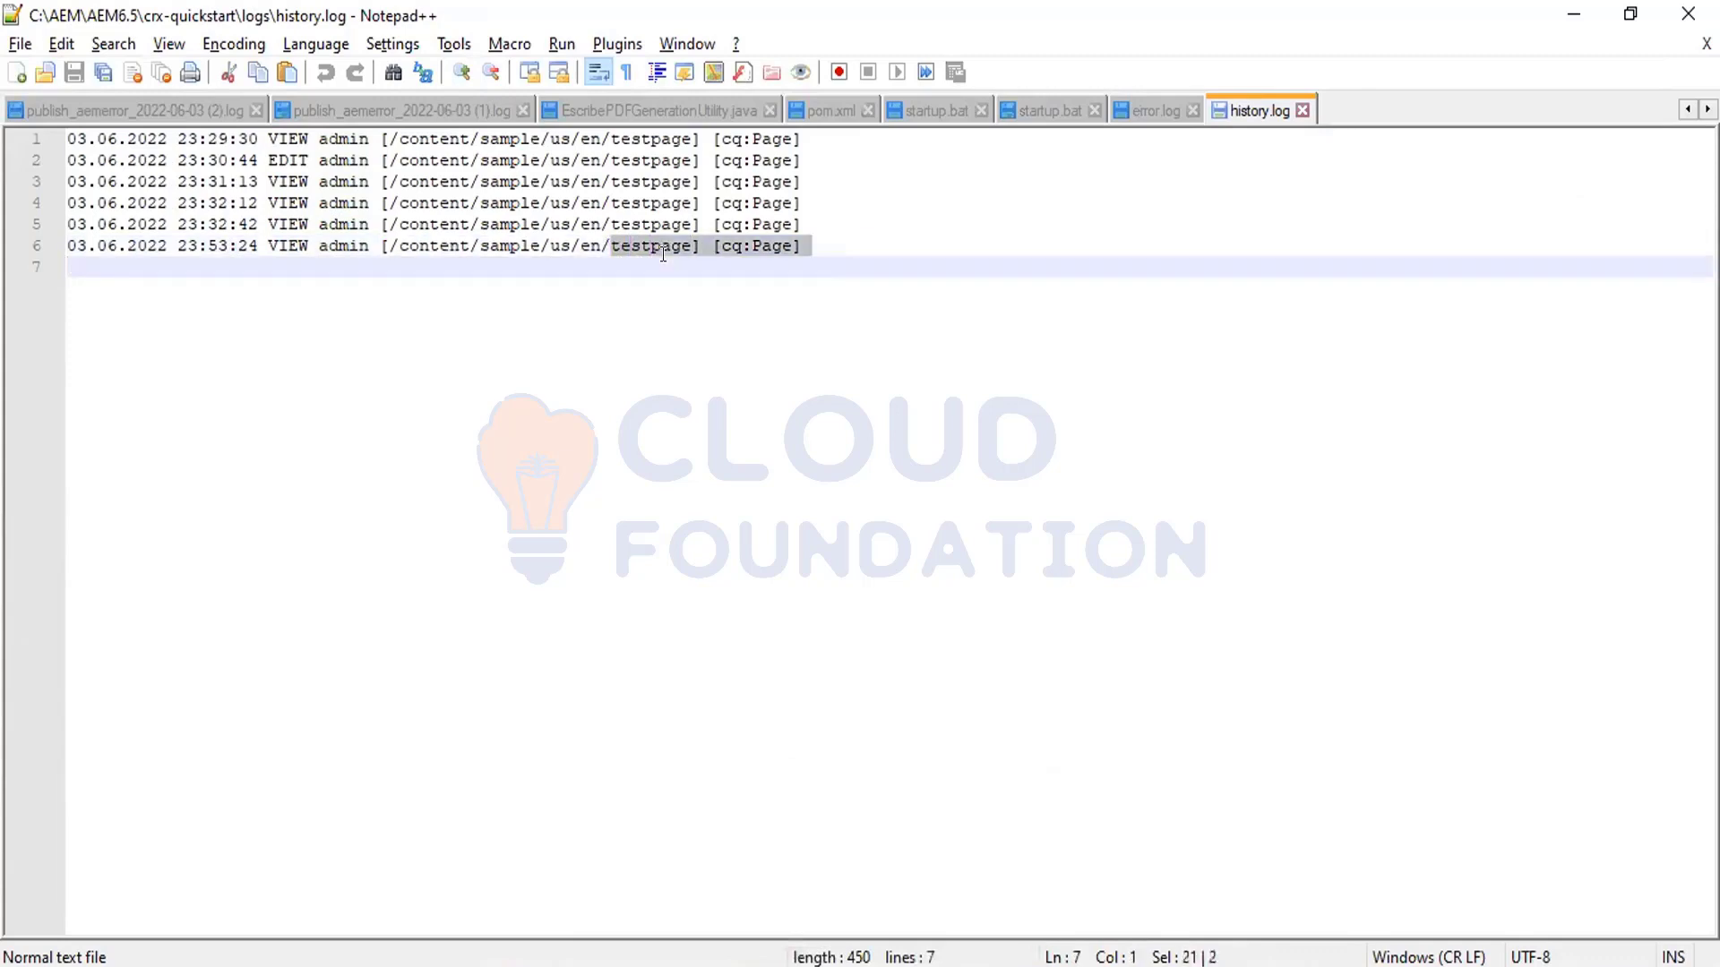
Step: Switch to AEM in the browser and browse Sites to Sample Project > us > en
{"action": "key", "text": "alt+Tab"}
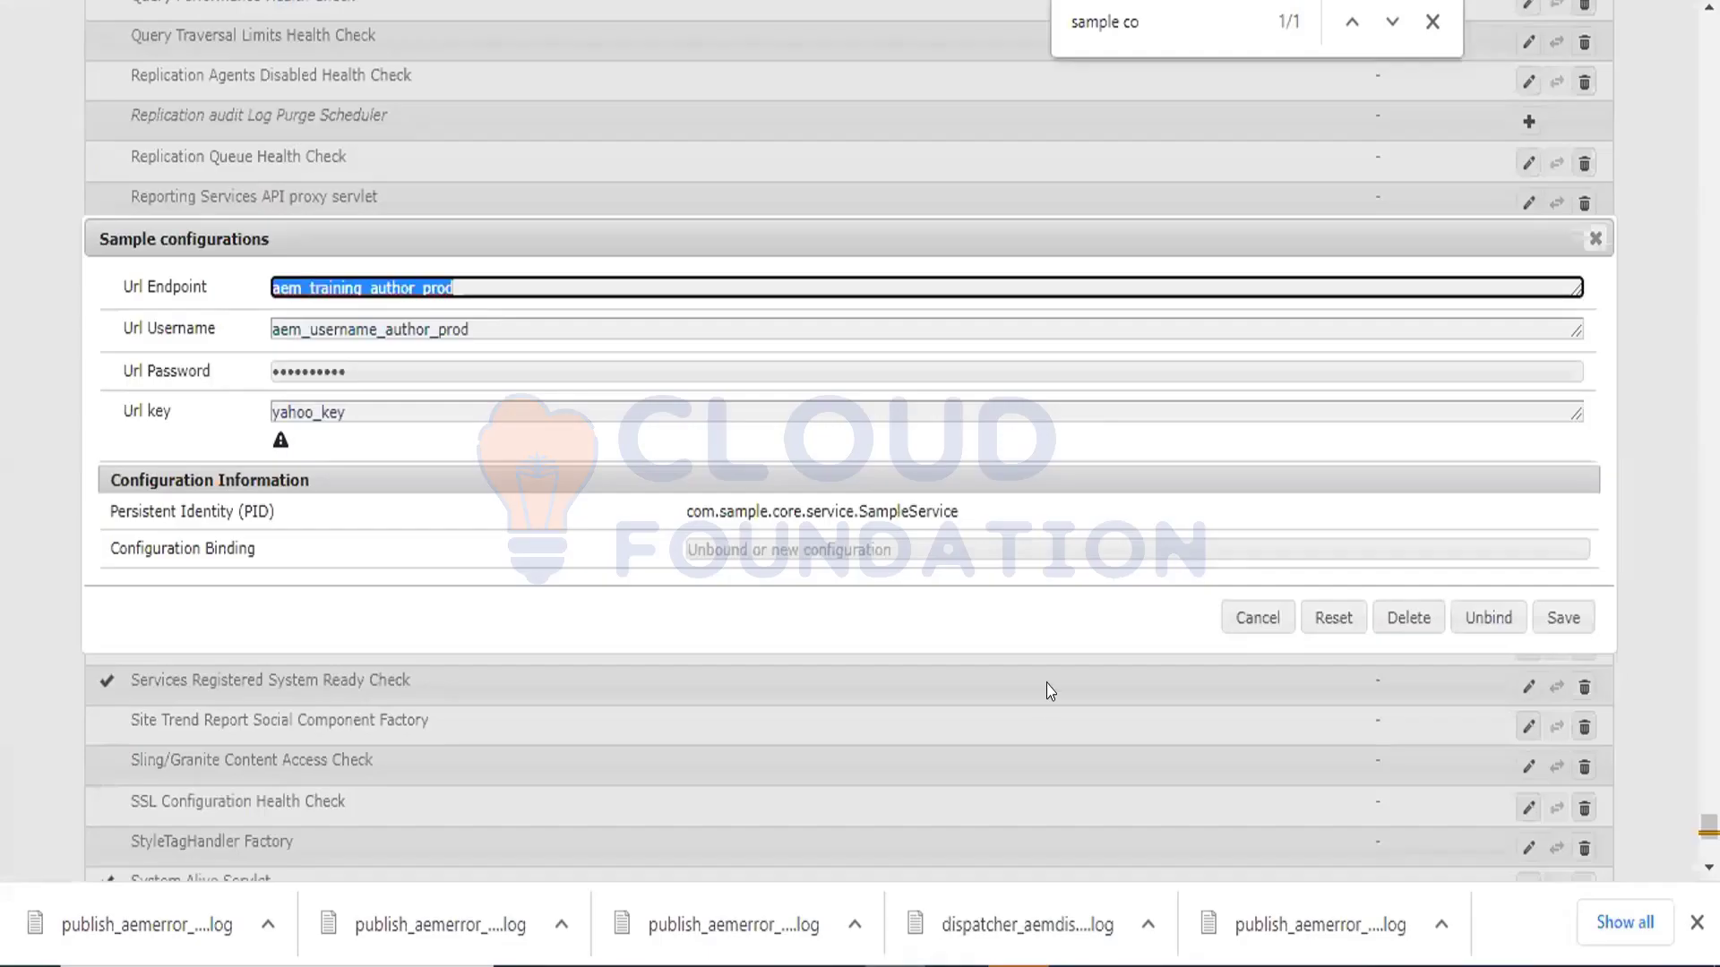
{"action": "key", "text": "ctrl+Tab"}
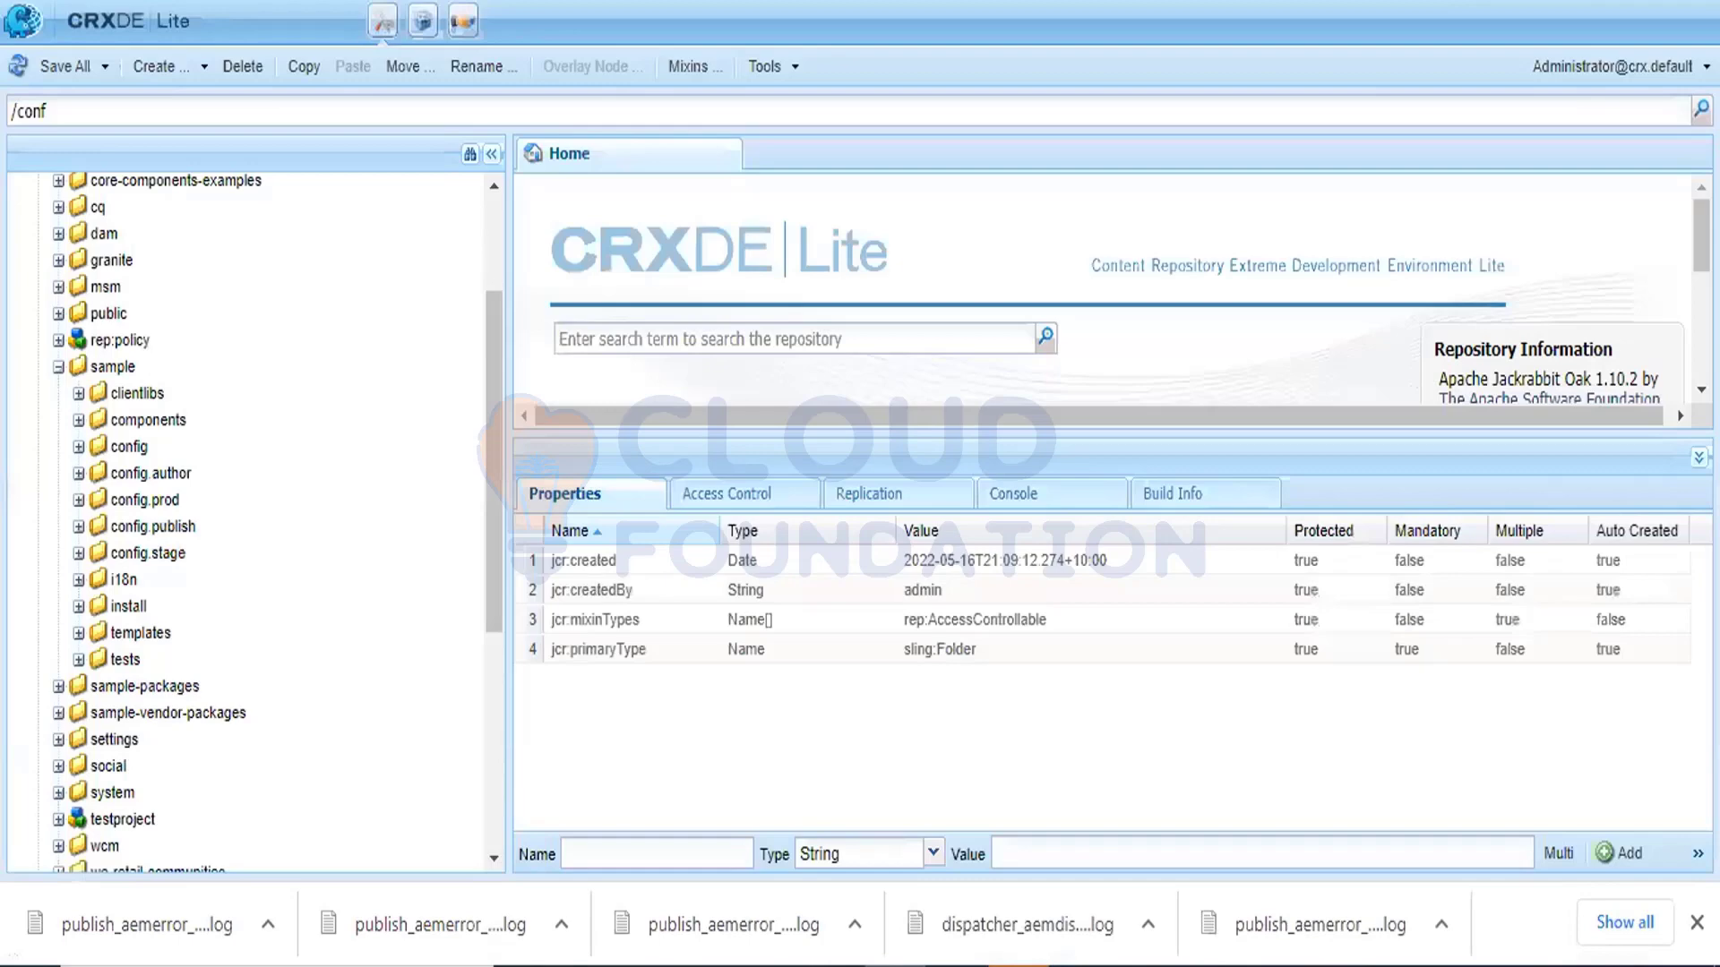
{"action": "key", "text": "ctrl+Tab"}
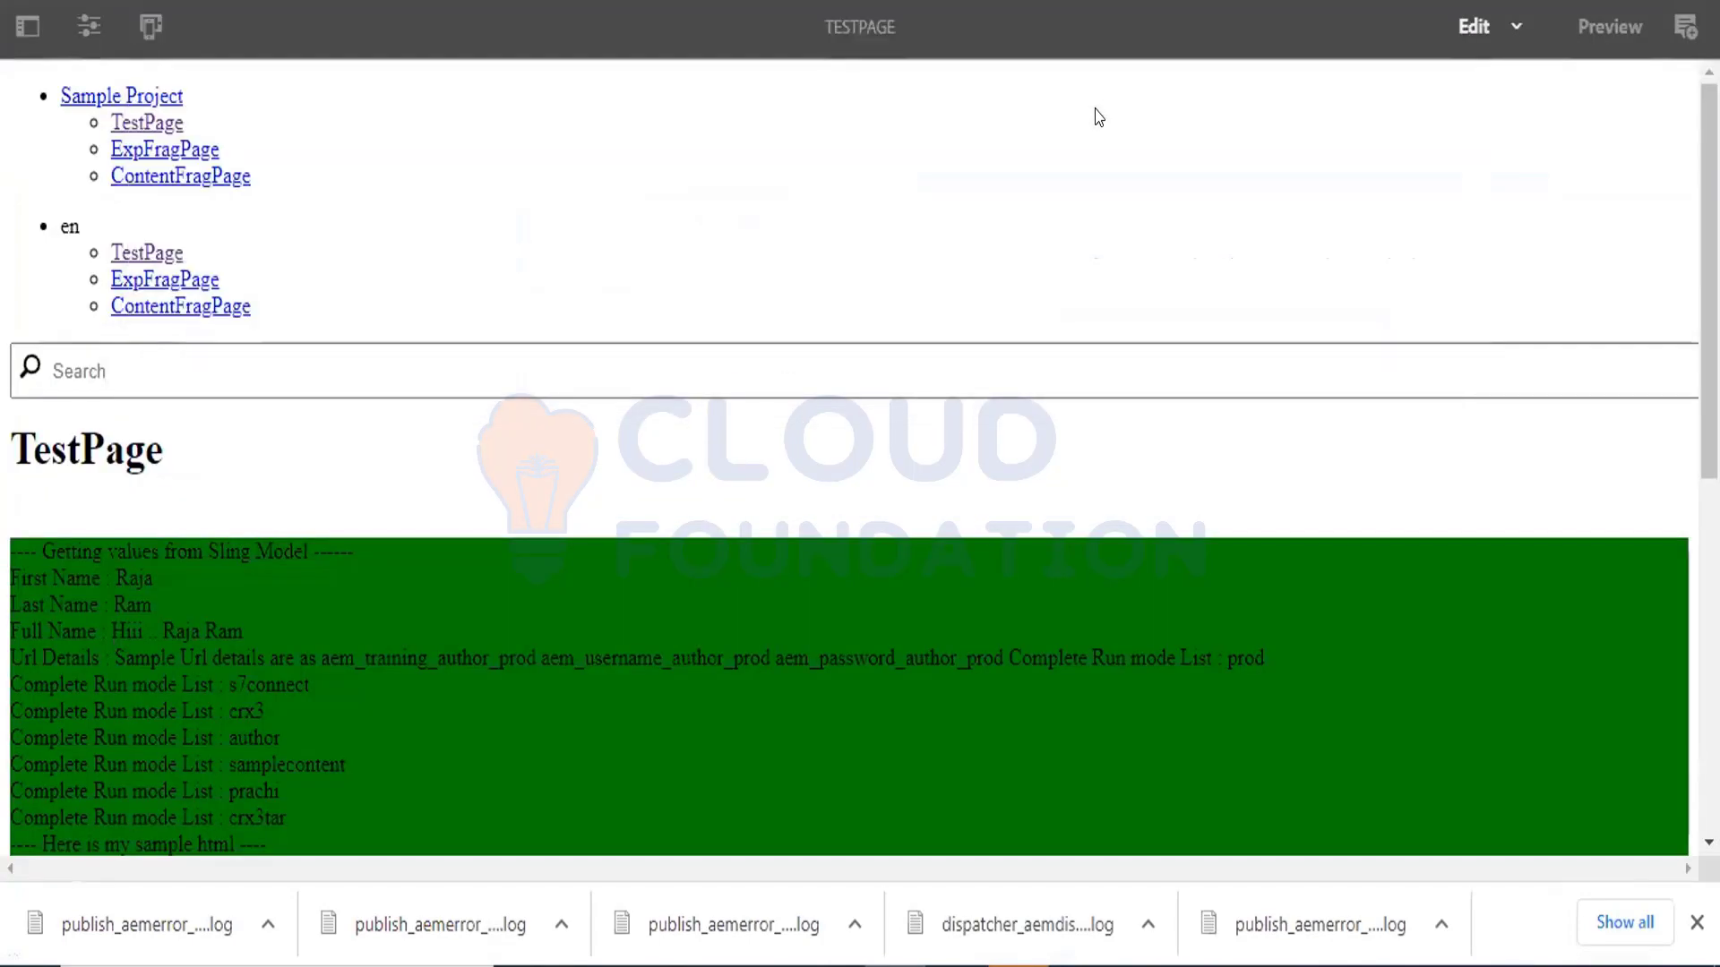
{"action": "key", "text": "ctrl+Tab"}
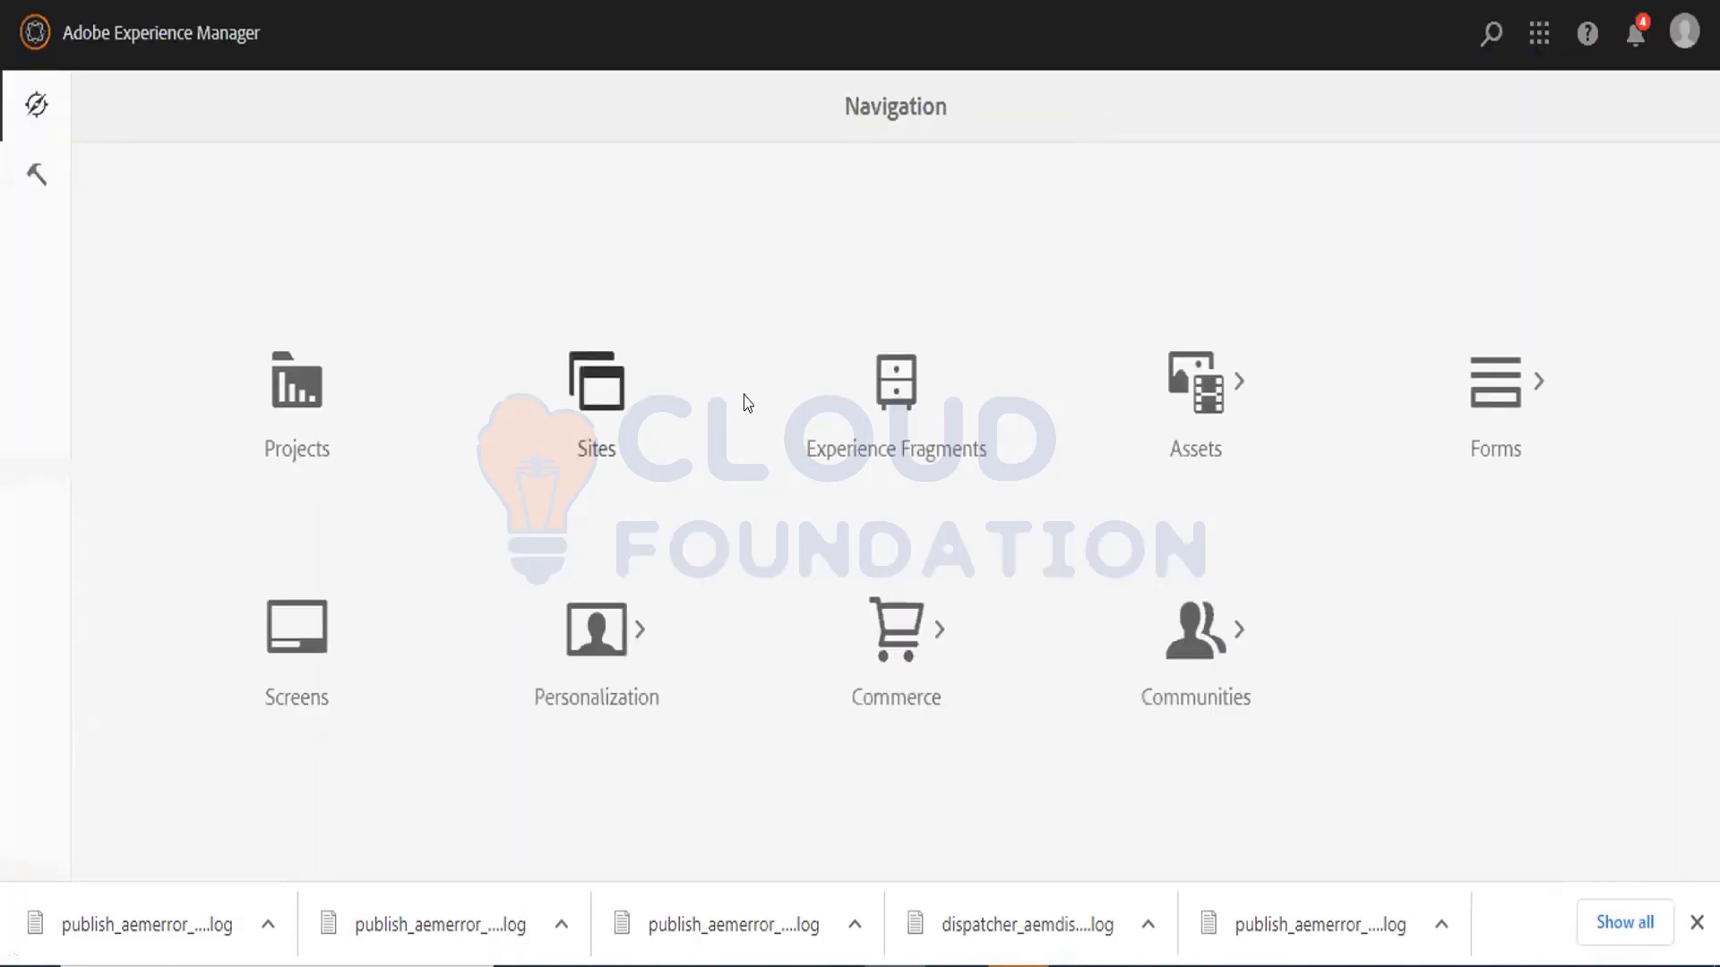
{"action": "left_click", "coordinate": [606, 407]}
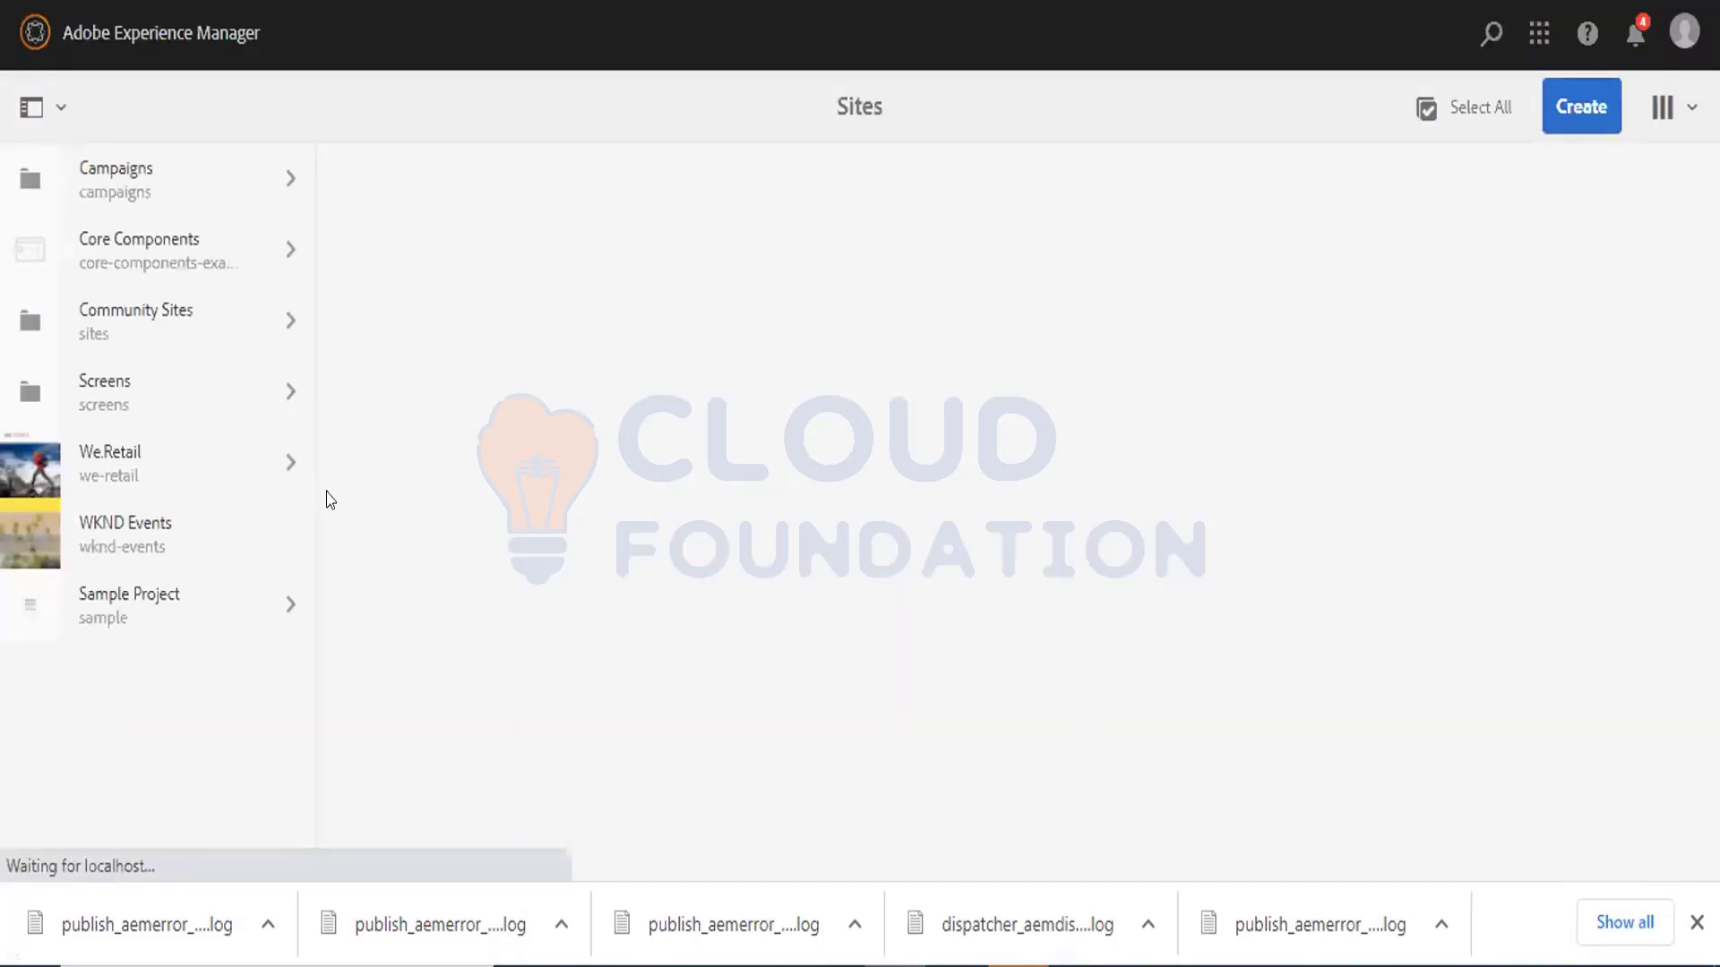
{"action": "left_click", "coordinate": [209, 609]}
{"action": "left_click", "coordinate": [449, 201]}
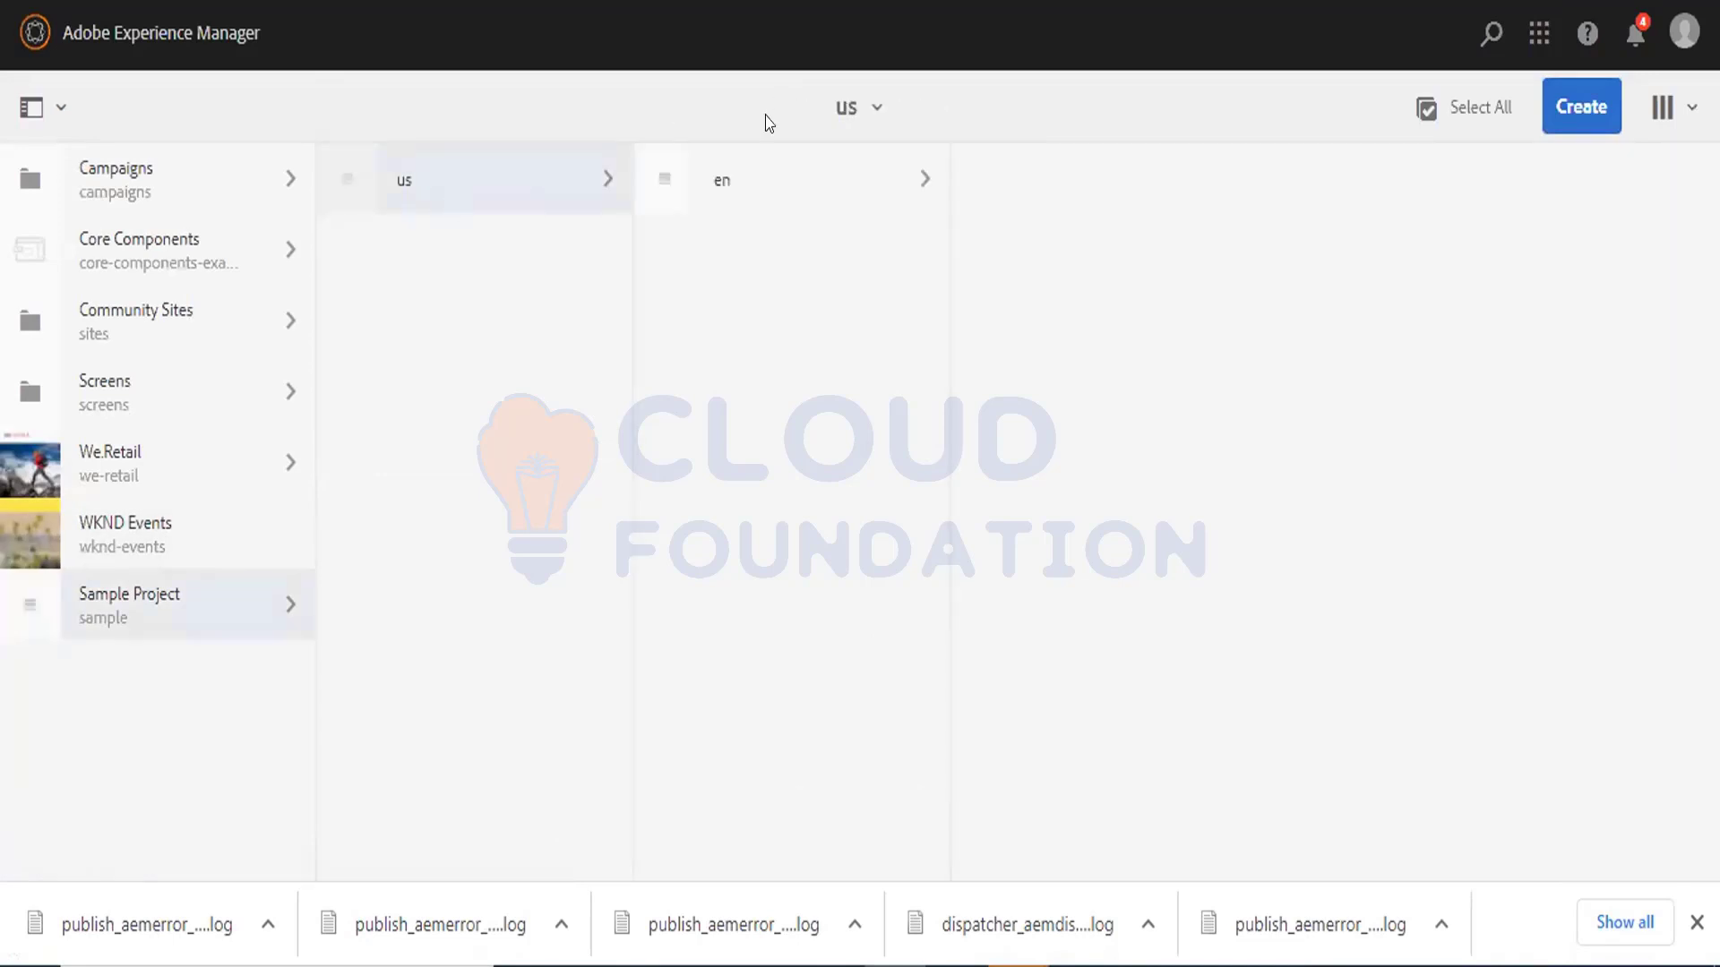
{"action": "left_click", "coordinate": [803, 170]}
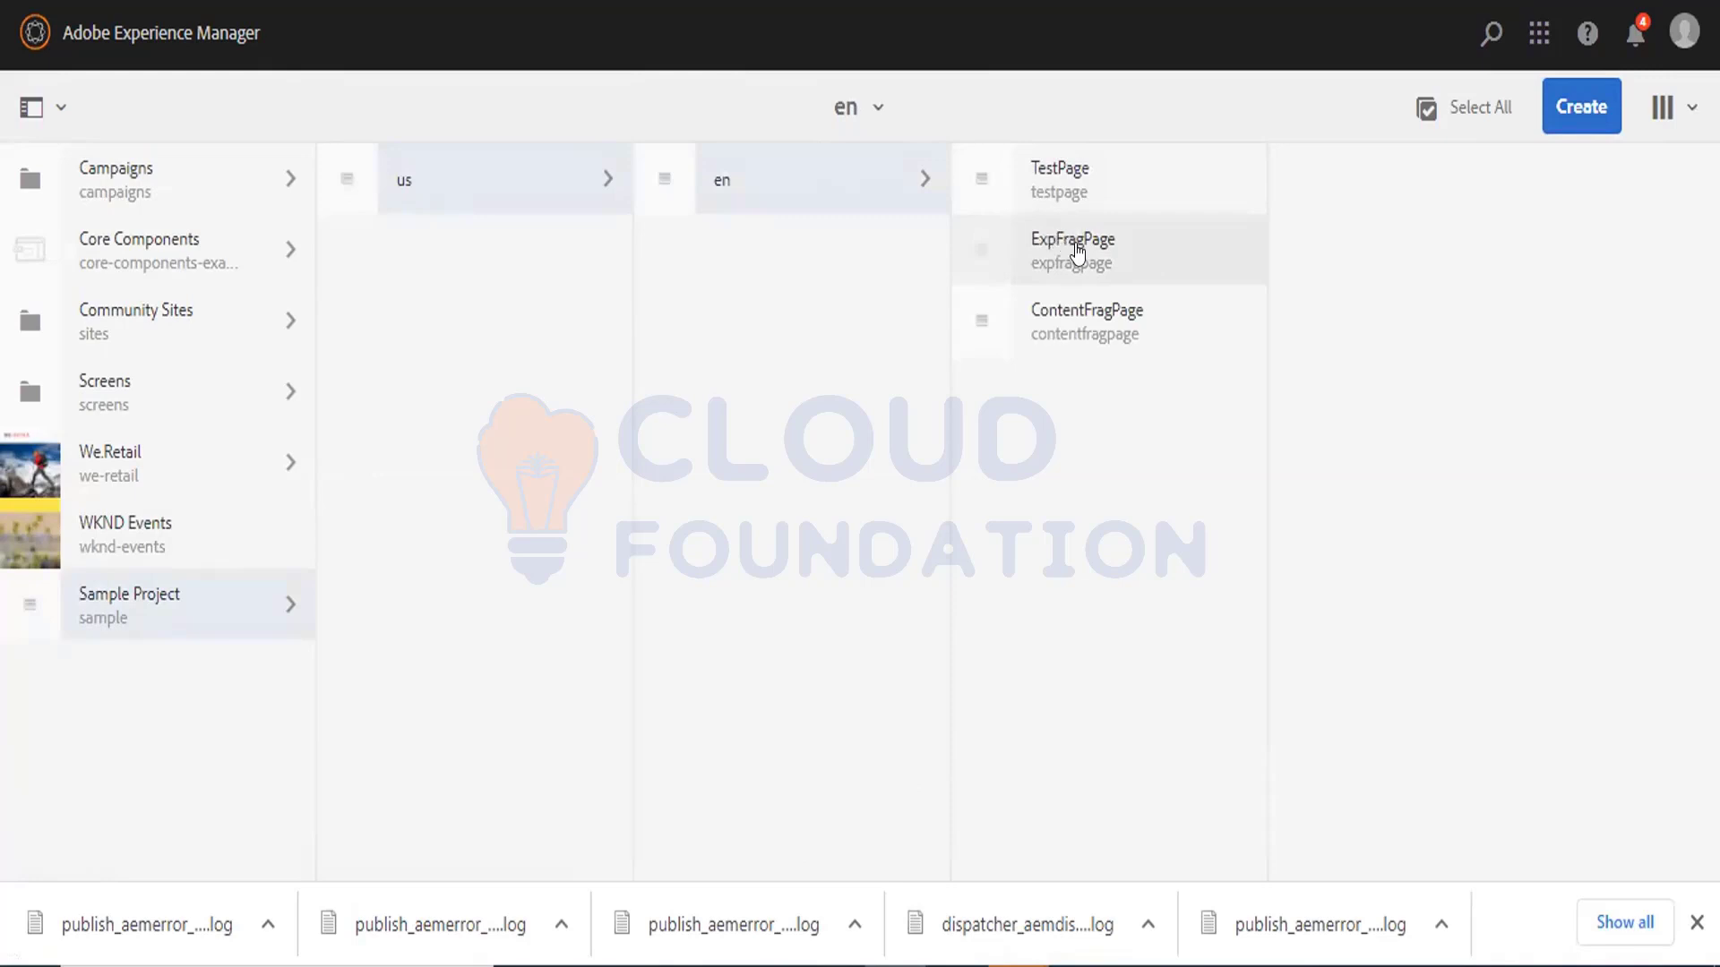
Step: Delete the ExpFragPage page from the en branch and confirm the deletion
{"action": "left_click", "coordinate": [993, 256]}
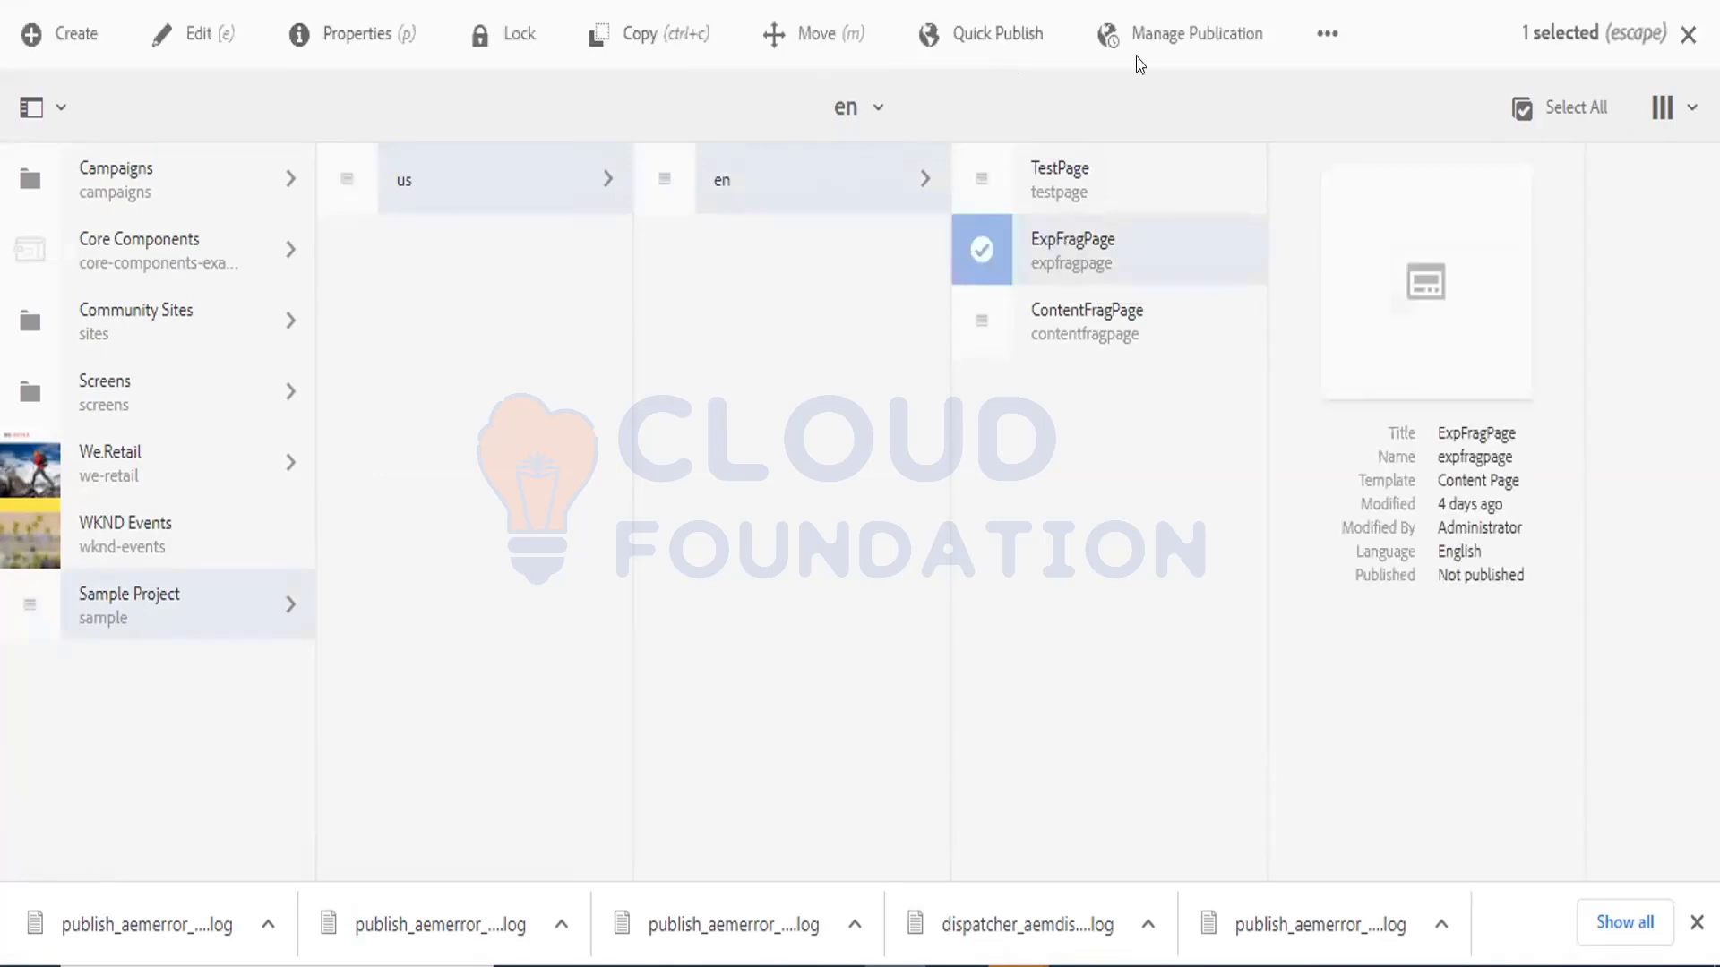
{"action": "left_click", "coordinate": [1325, 62]}
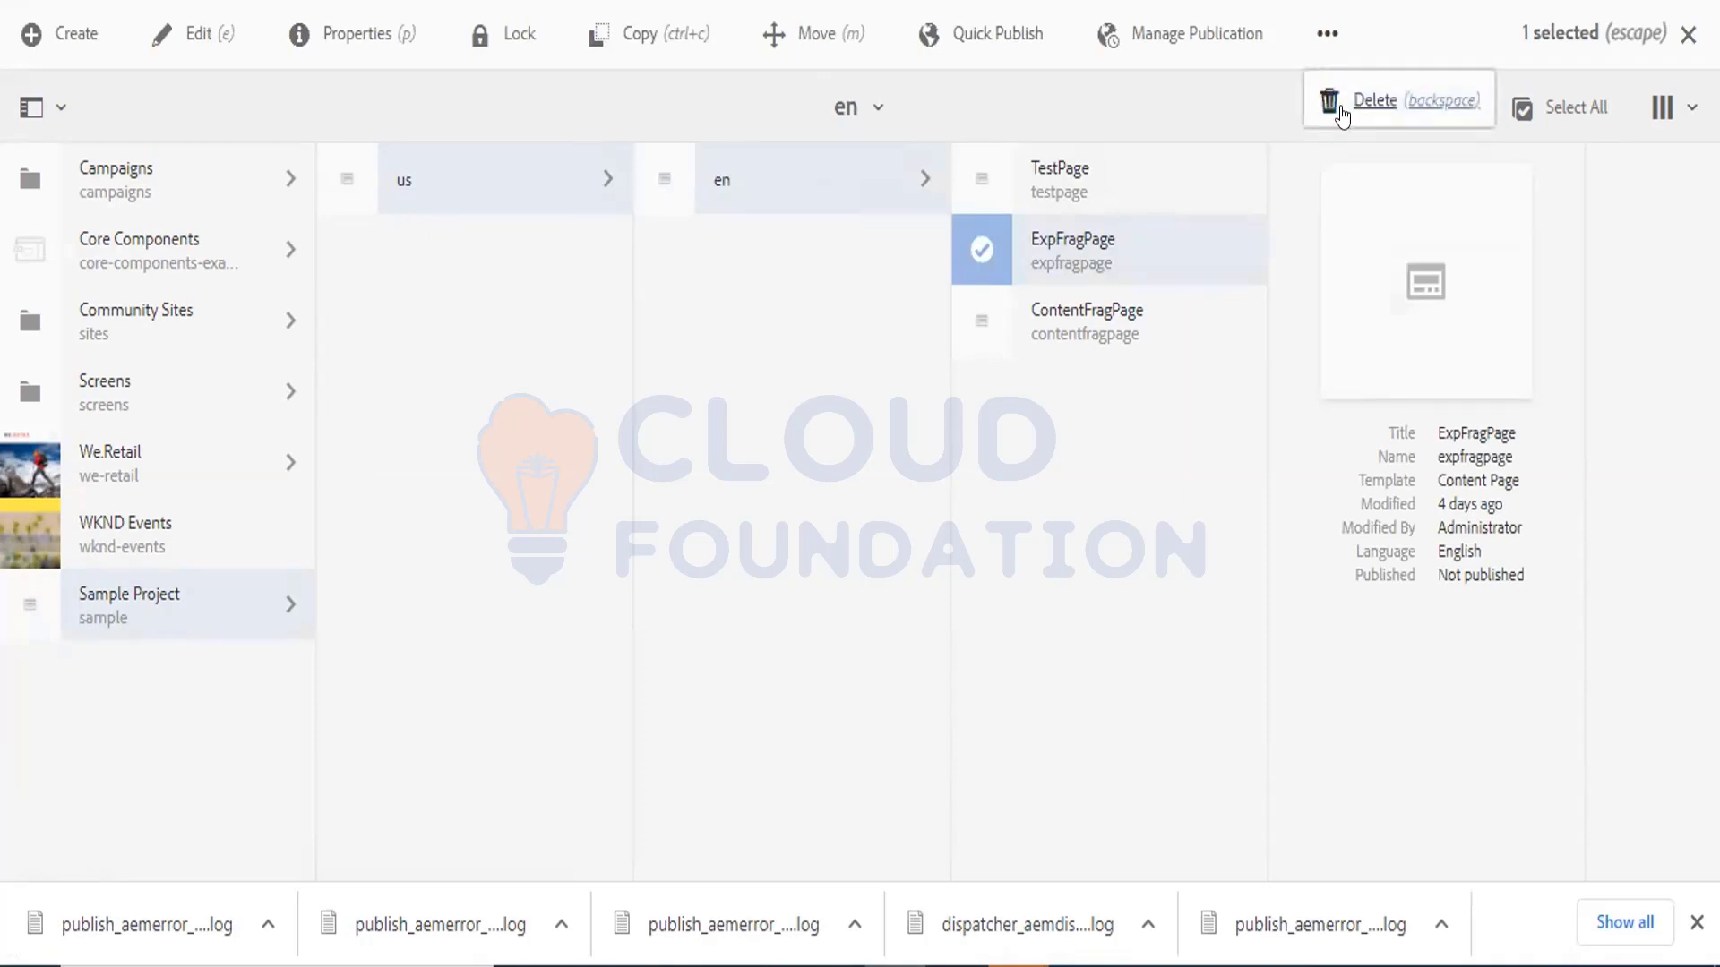
{"action": "left_click", "coordinate": [1334, 104]}
{"action": "left_click", "coordinate": [994, 553]}
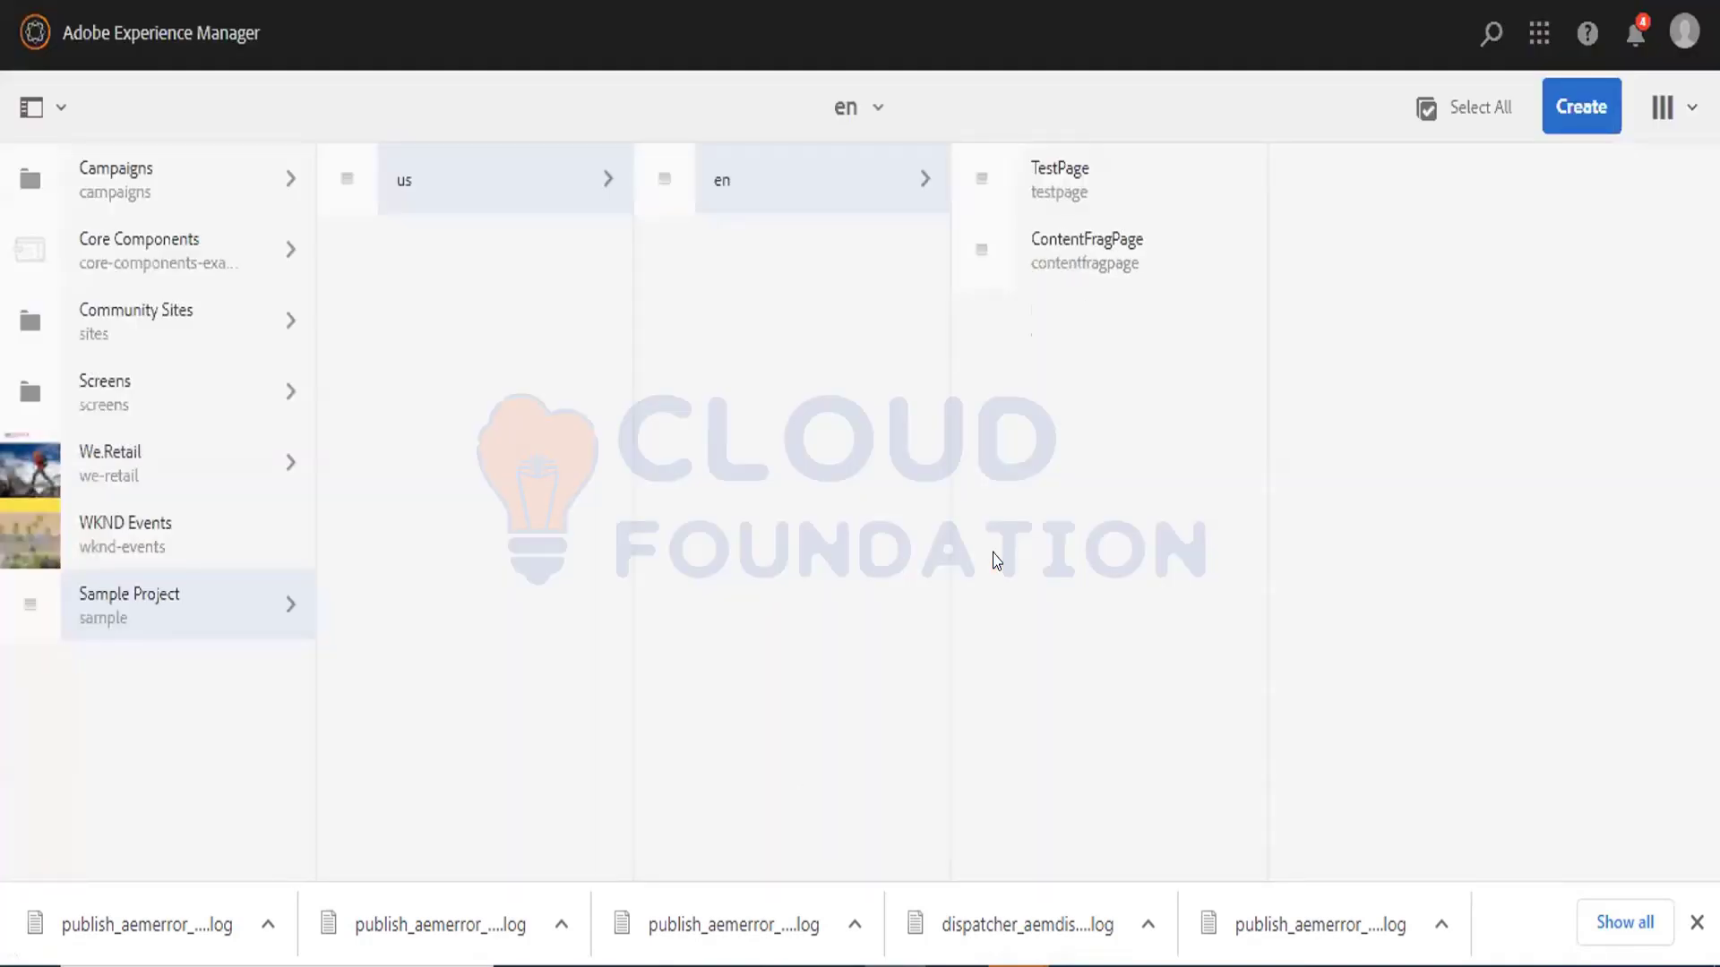
Step: Return to Notepad++, reload history.log, examine the recorded page path, and reload the file from disk again
{"action": "left_click", "coordinate": [806, 964]}
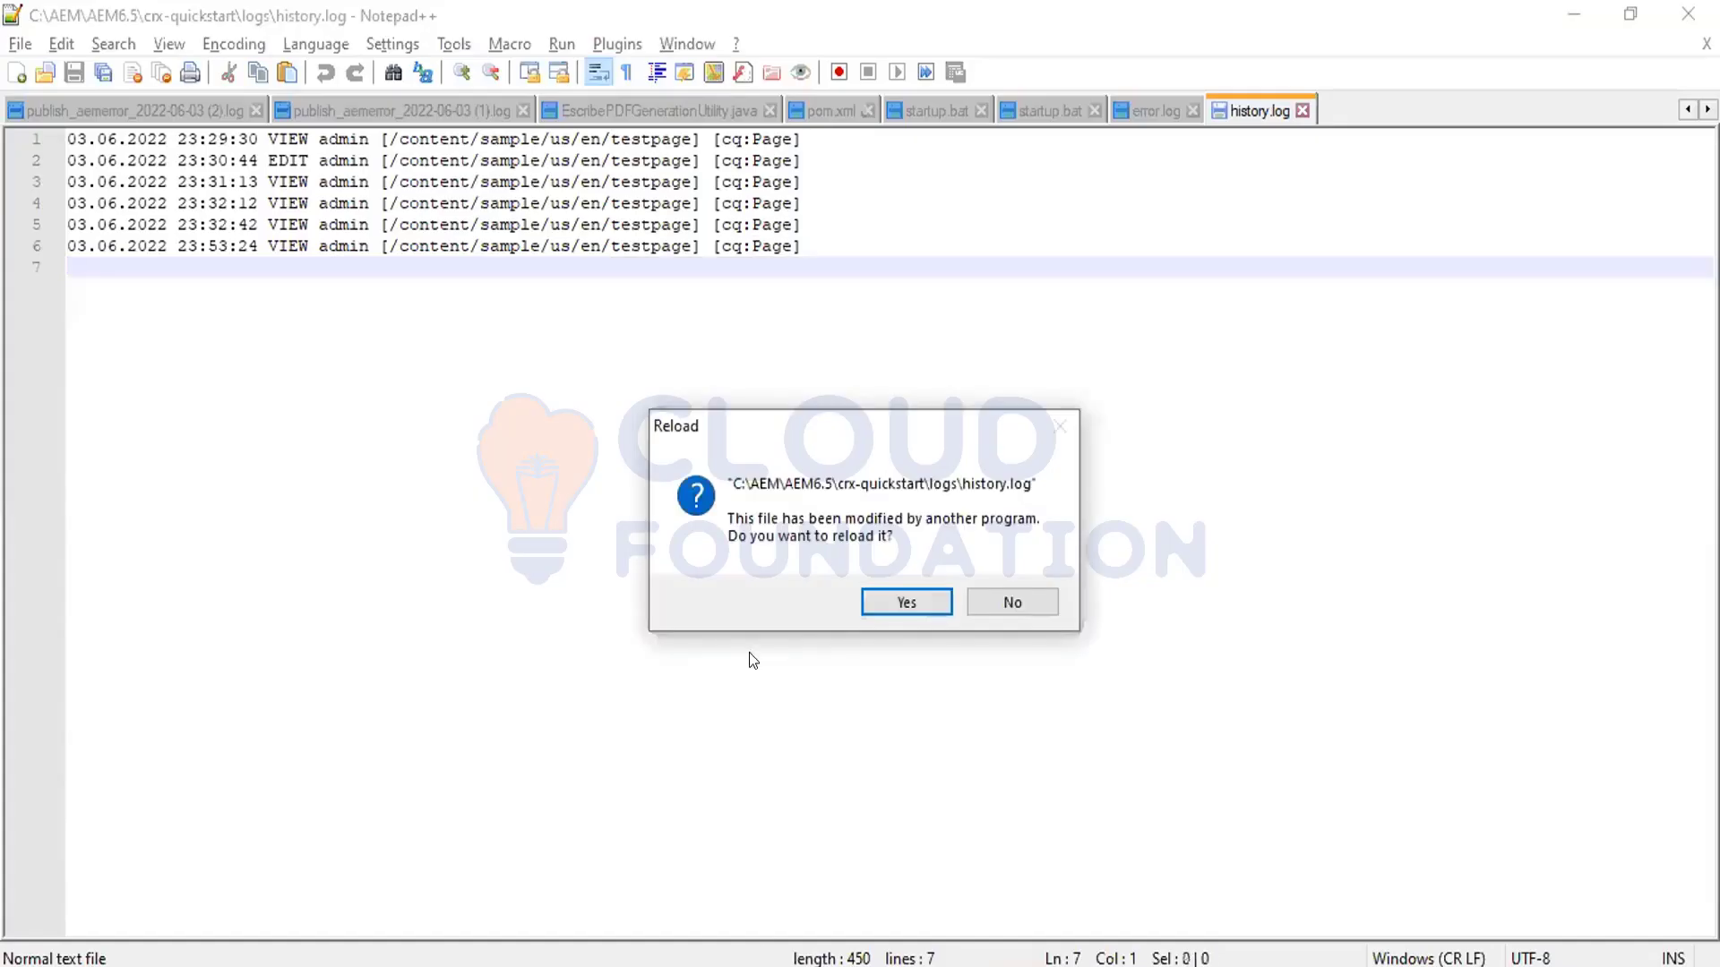
{"action": "left_click", "coordinate": [910, 601]}
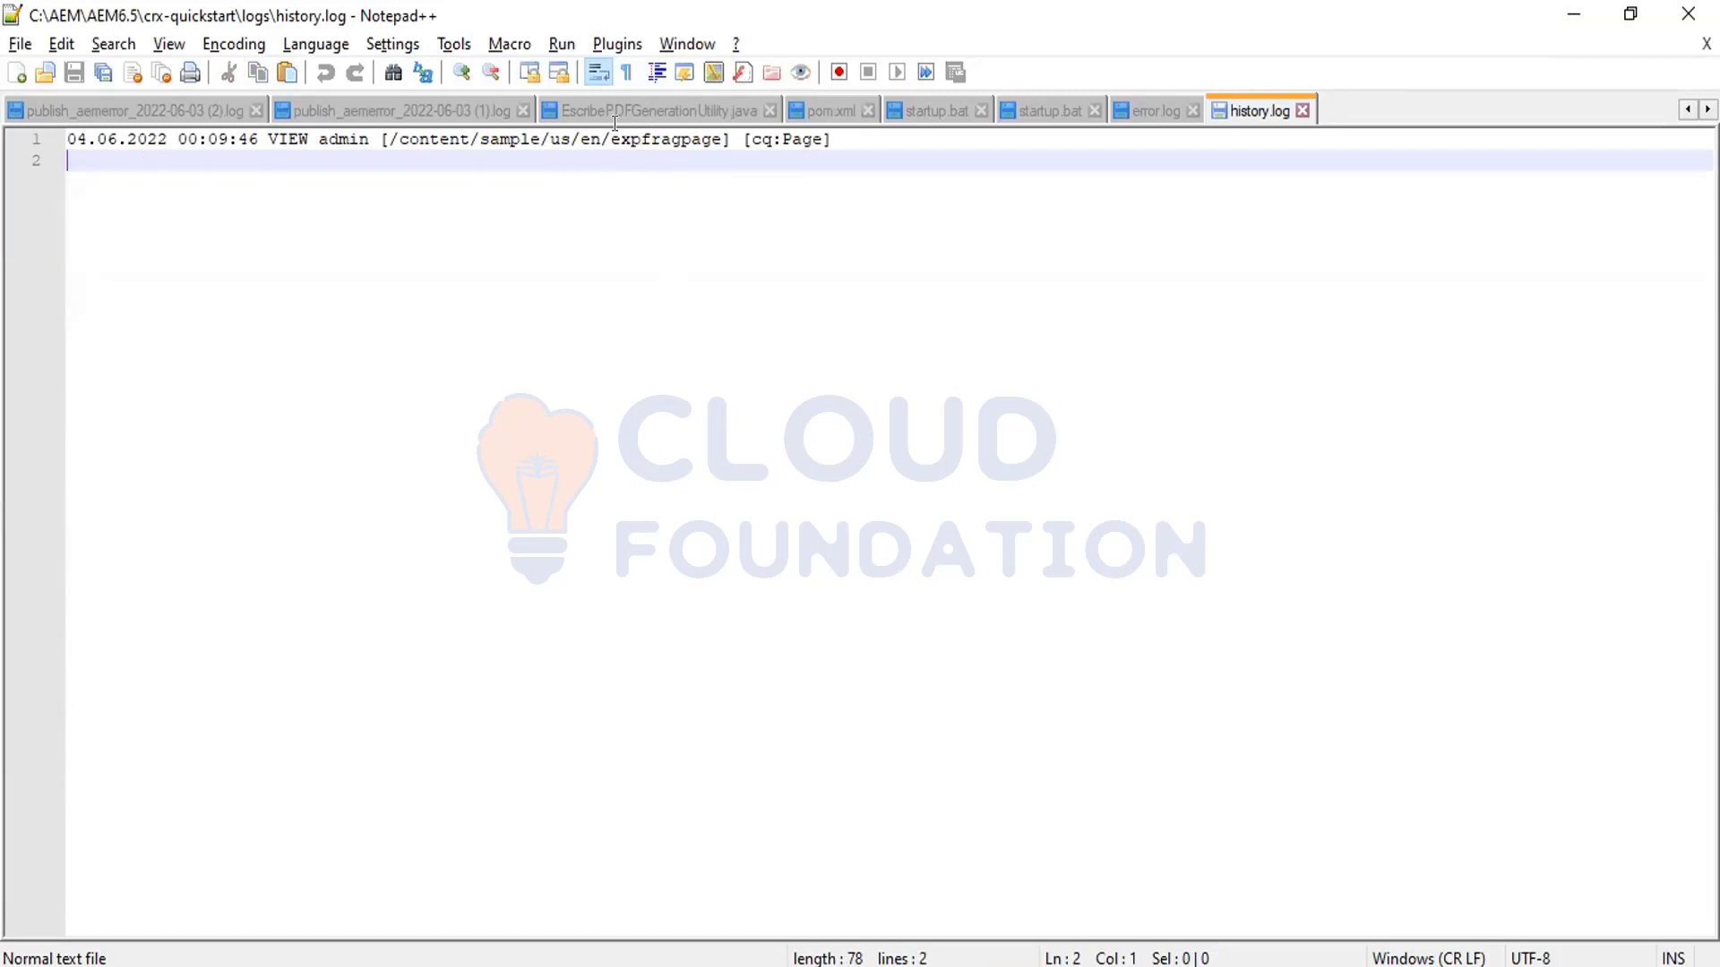
{"action": "left_click_drag", "start_coordinate": [380, 139], "coordinate": [760, 184]}
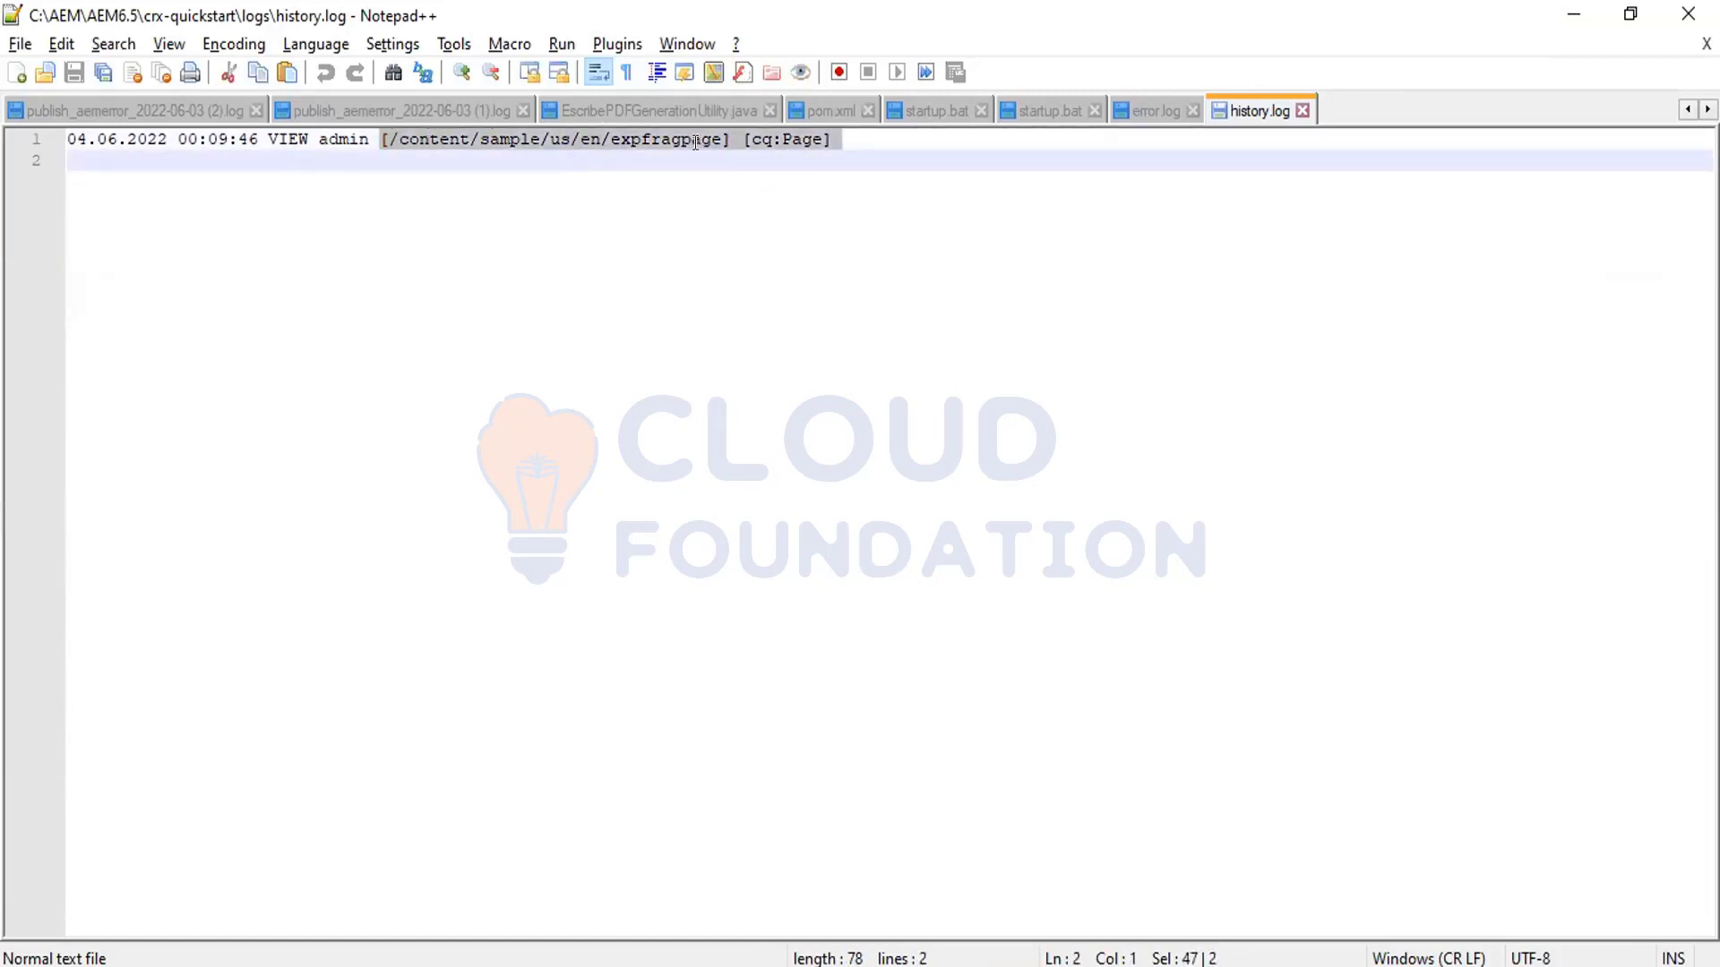
{"action": "key", "text": "Right"}
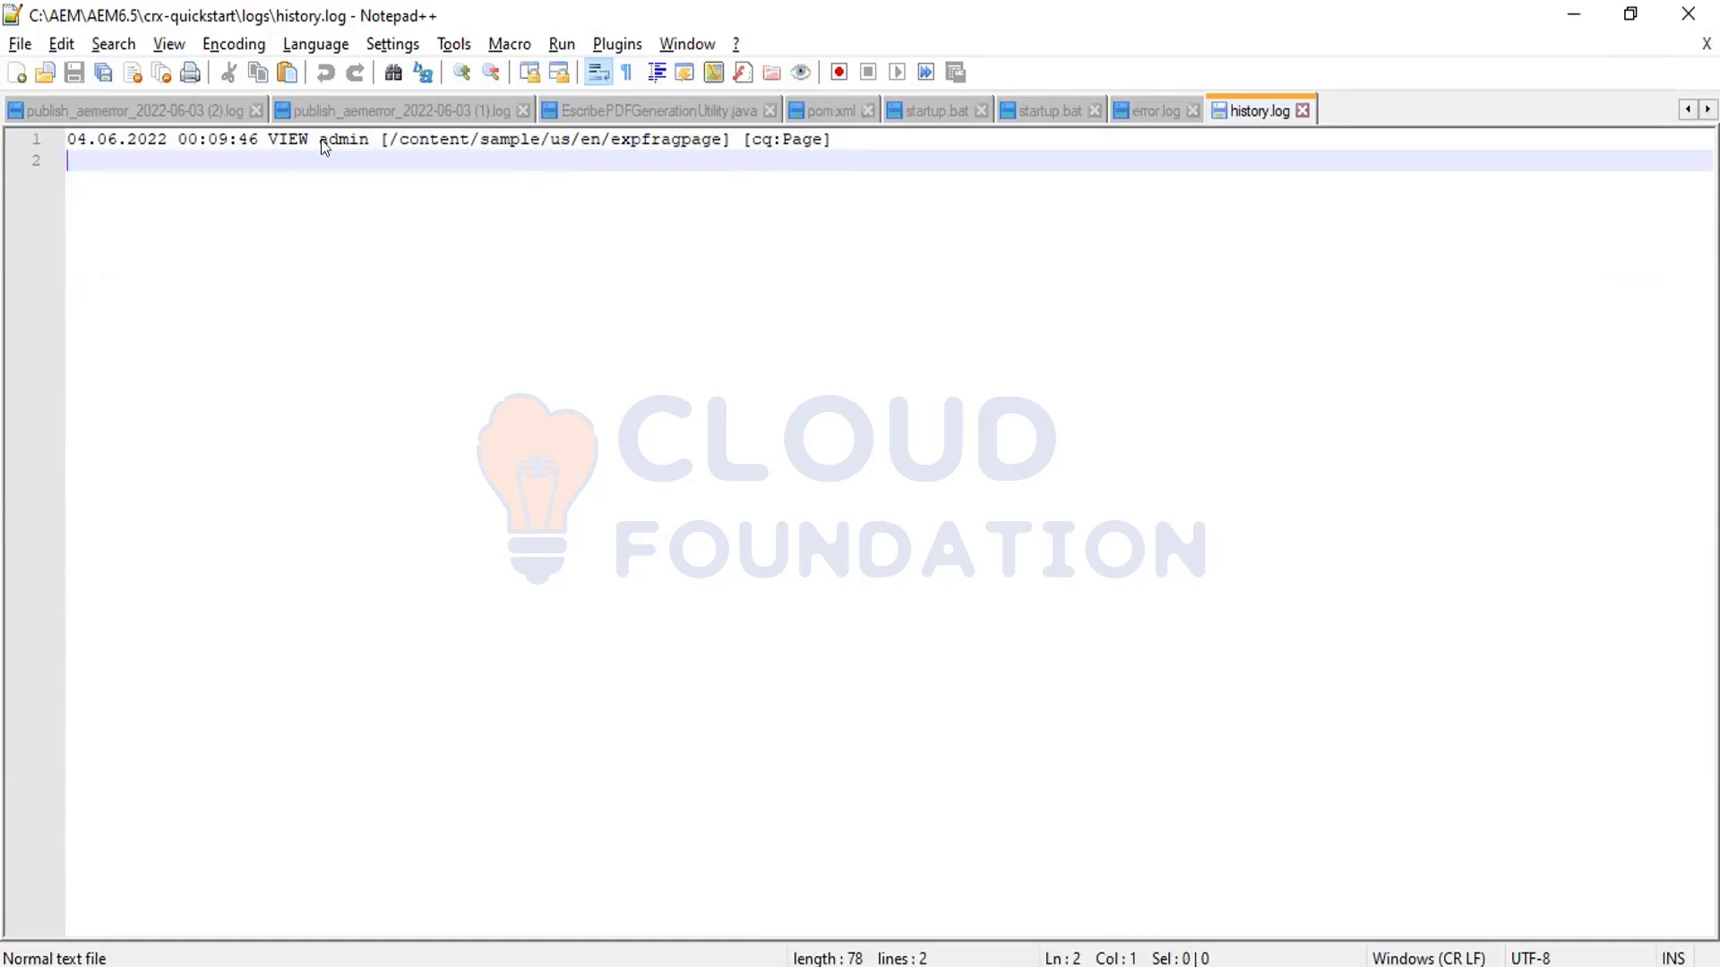
{"action": "left_click", "coordinate": [22, 44]}
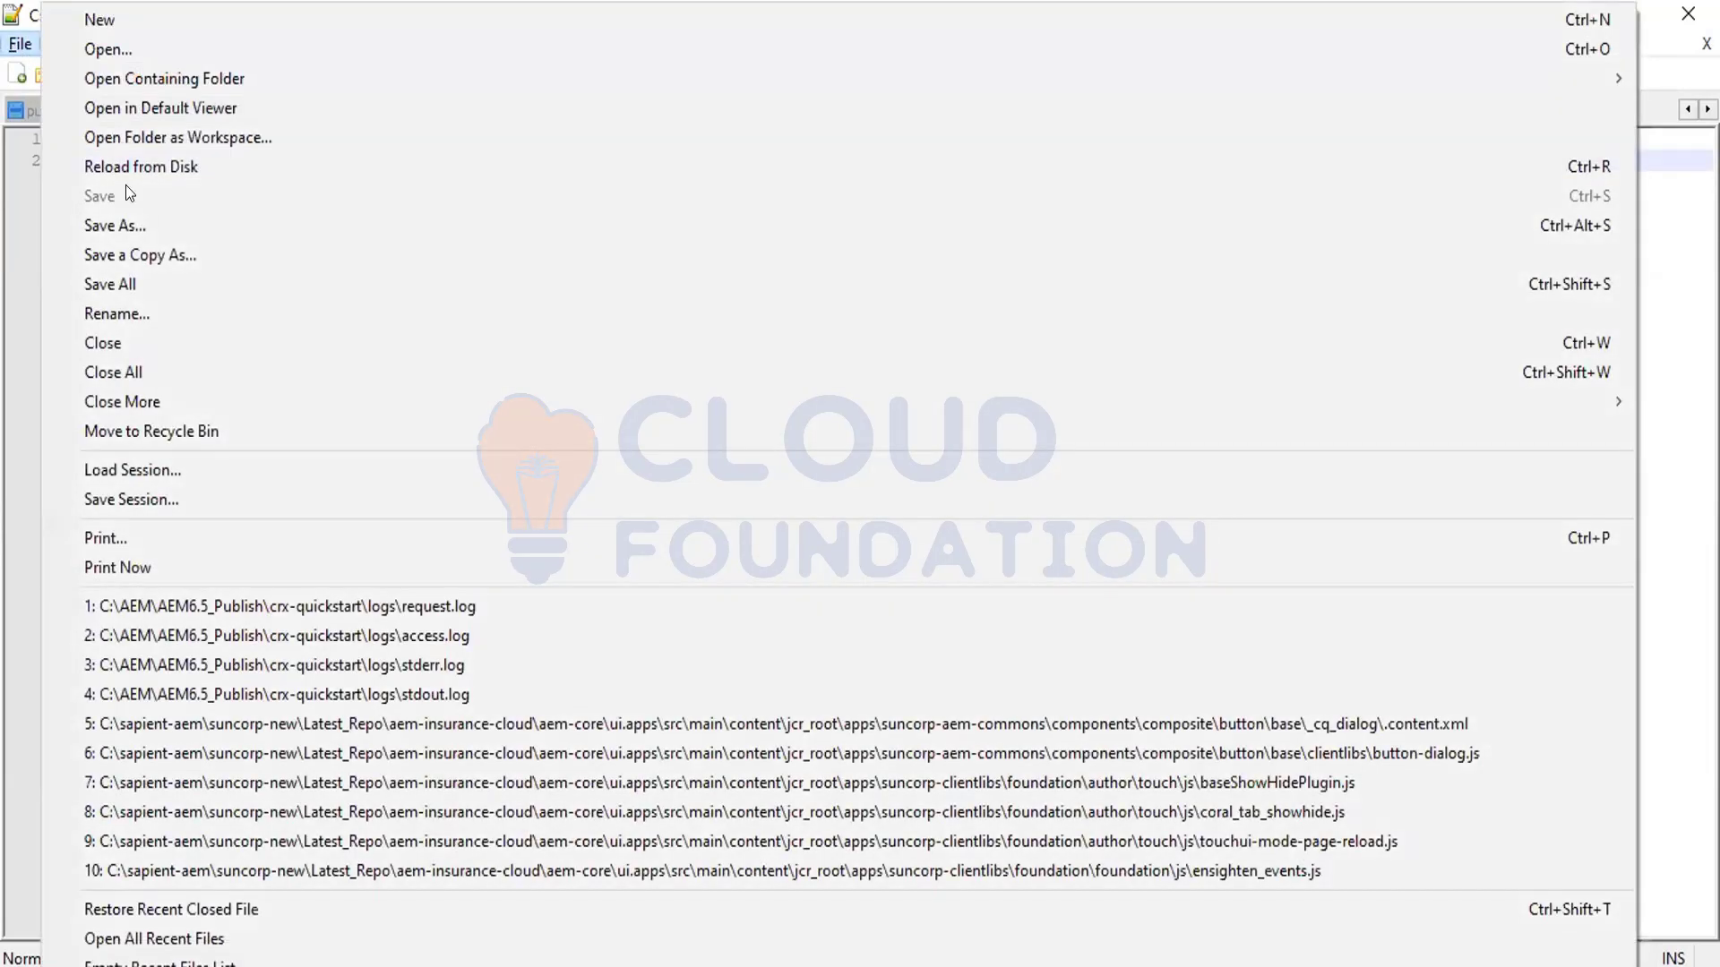
{"action": "left_click", "coordinate": [131, 158]}
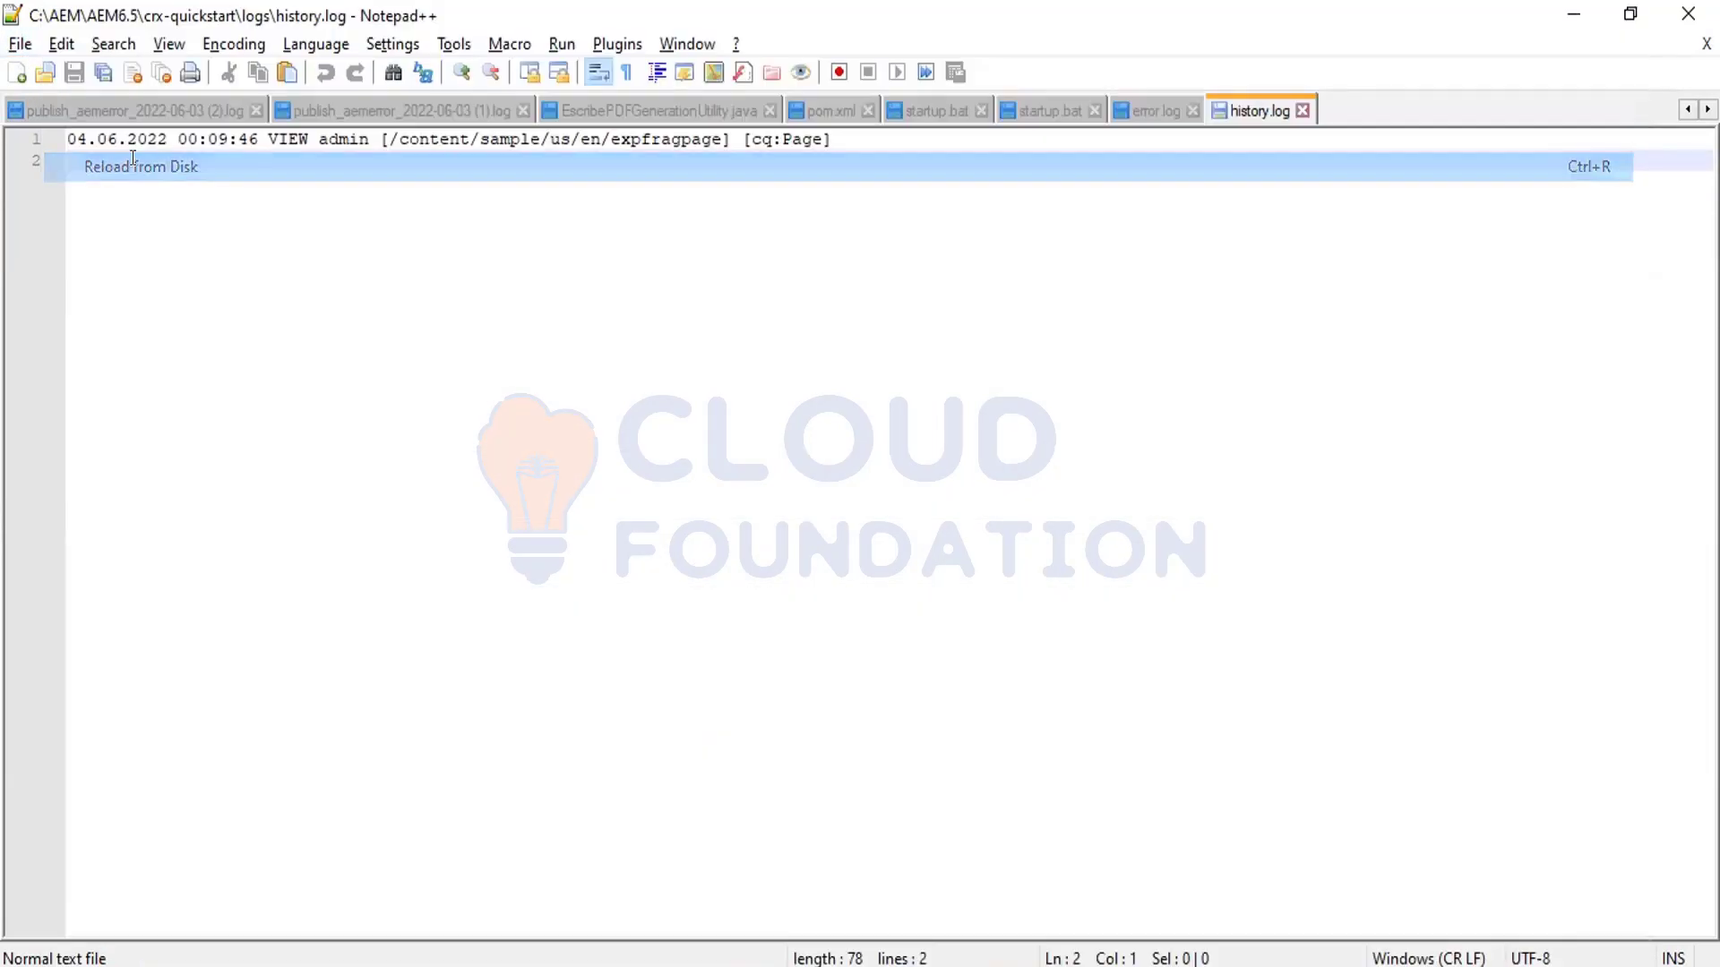
Step: Switch back to AEM Sites and start a new page under en using the Content Page template
{"action": "left_click", "coordinate": [1573, 13]}
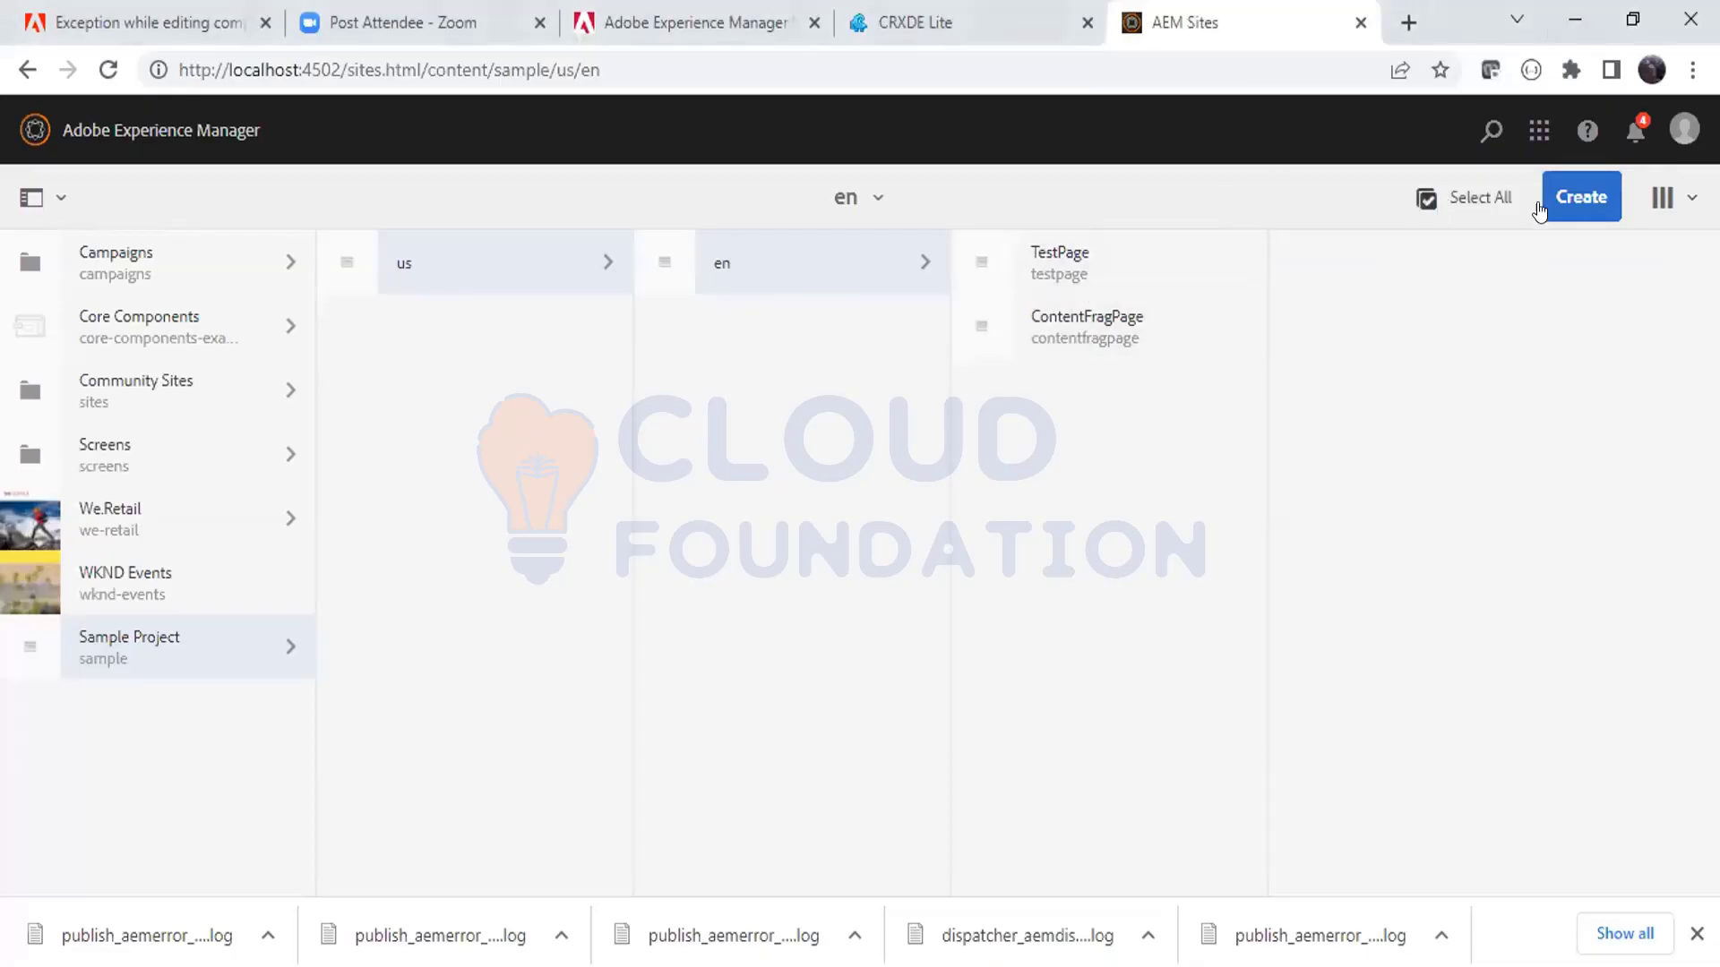
{"action": "left_click", "coordinate": [1576, 196]}
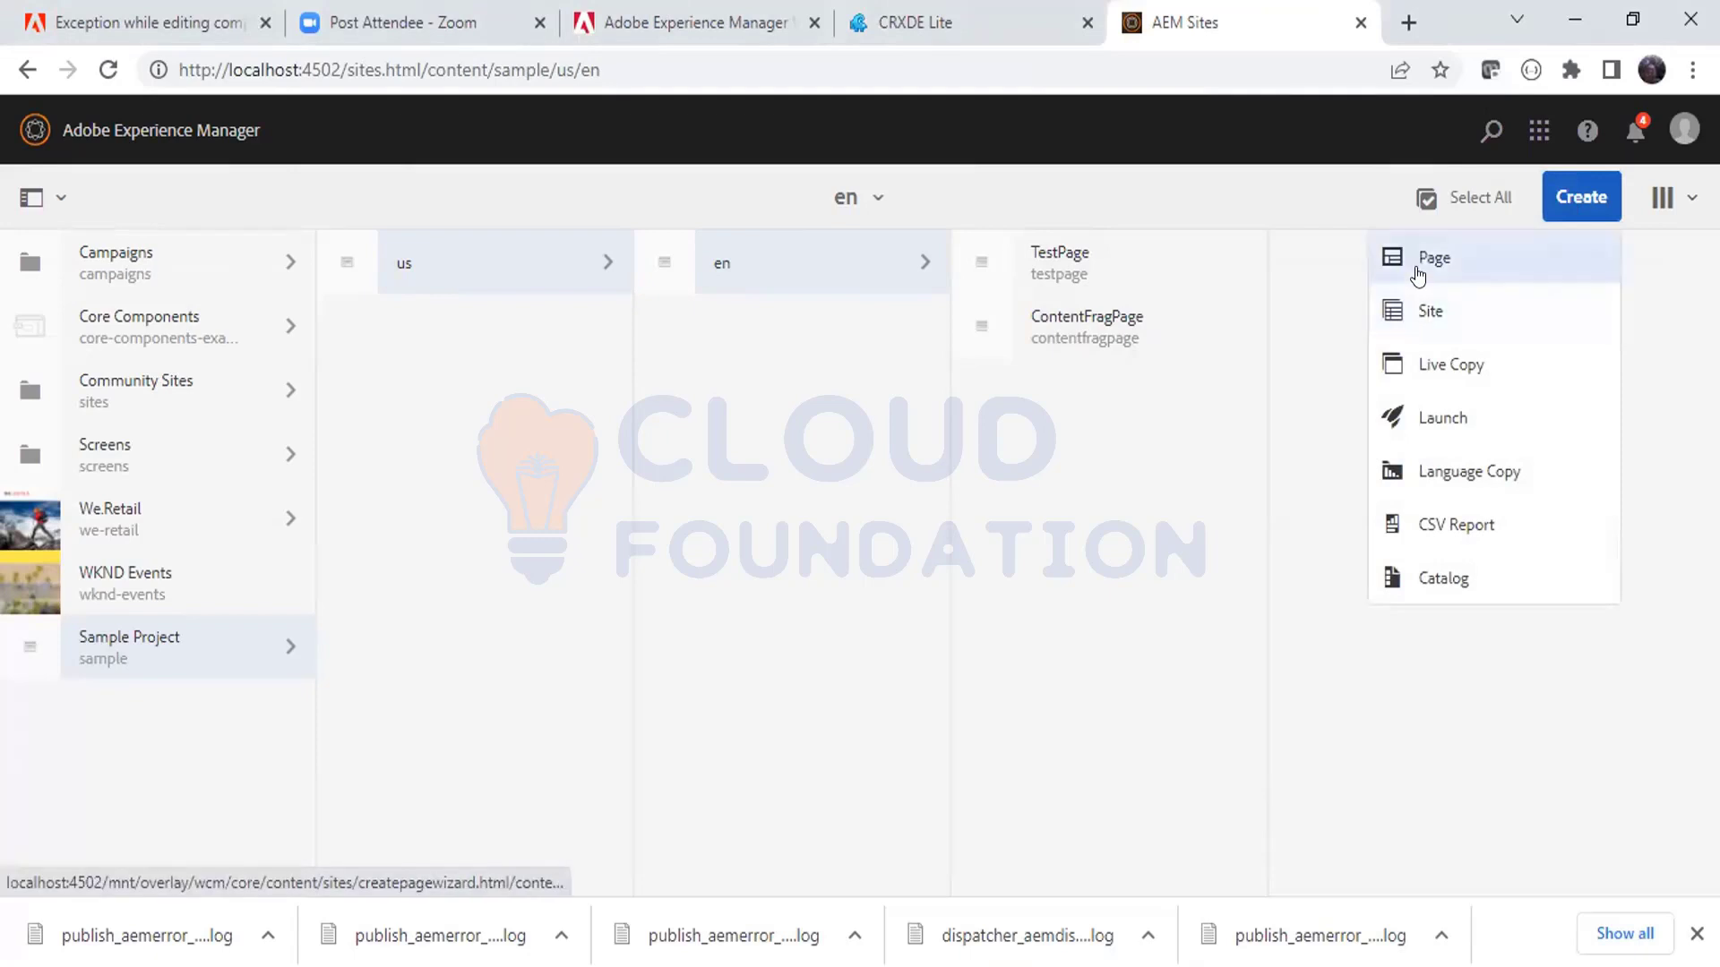
{"action": "left_click", "coordinate": [1416, 266]}
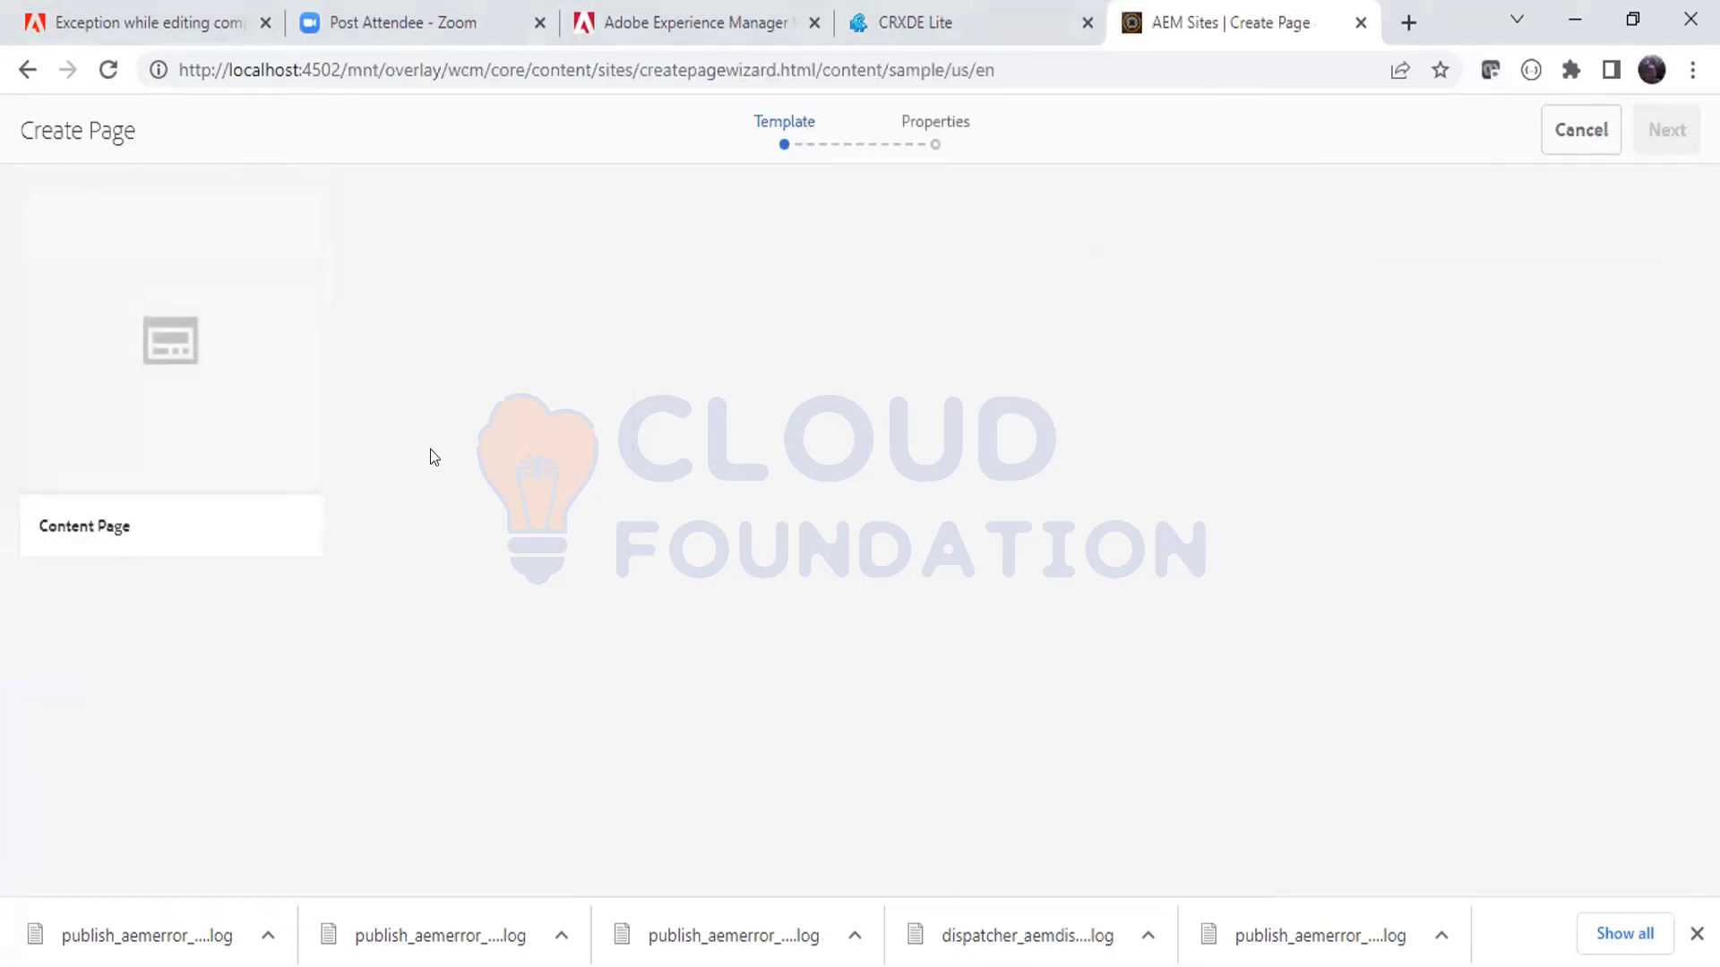
{"action": "left_click", "coordinate": [163, 296]}
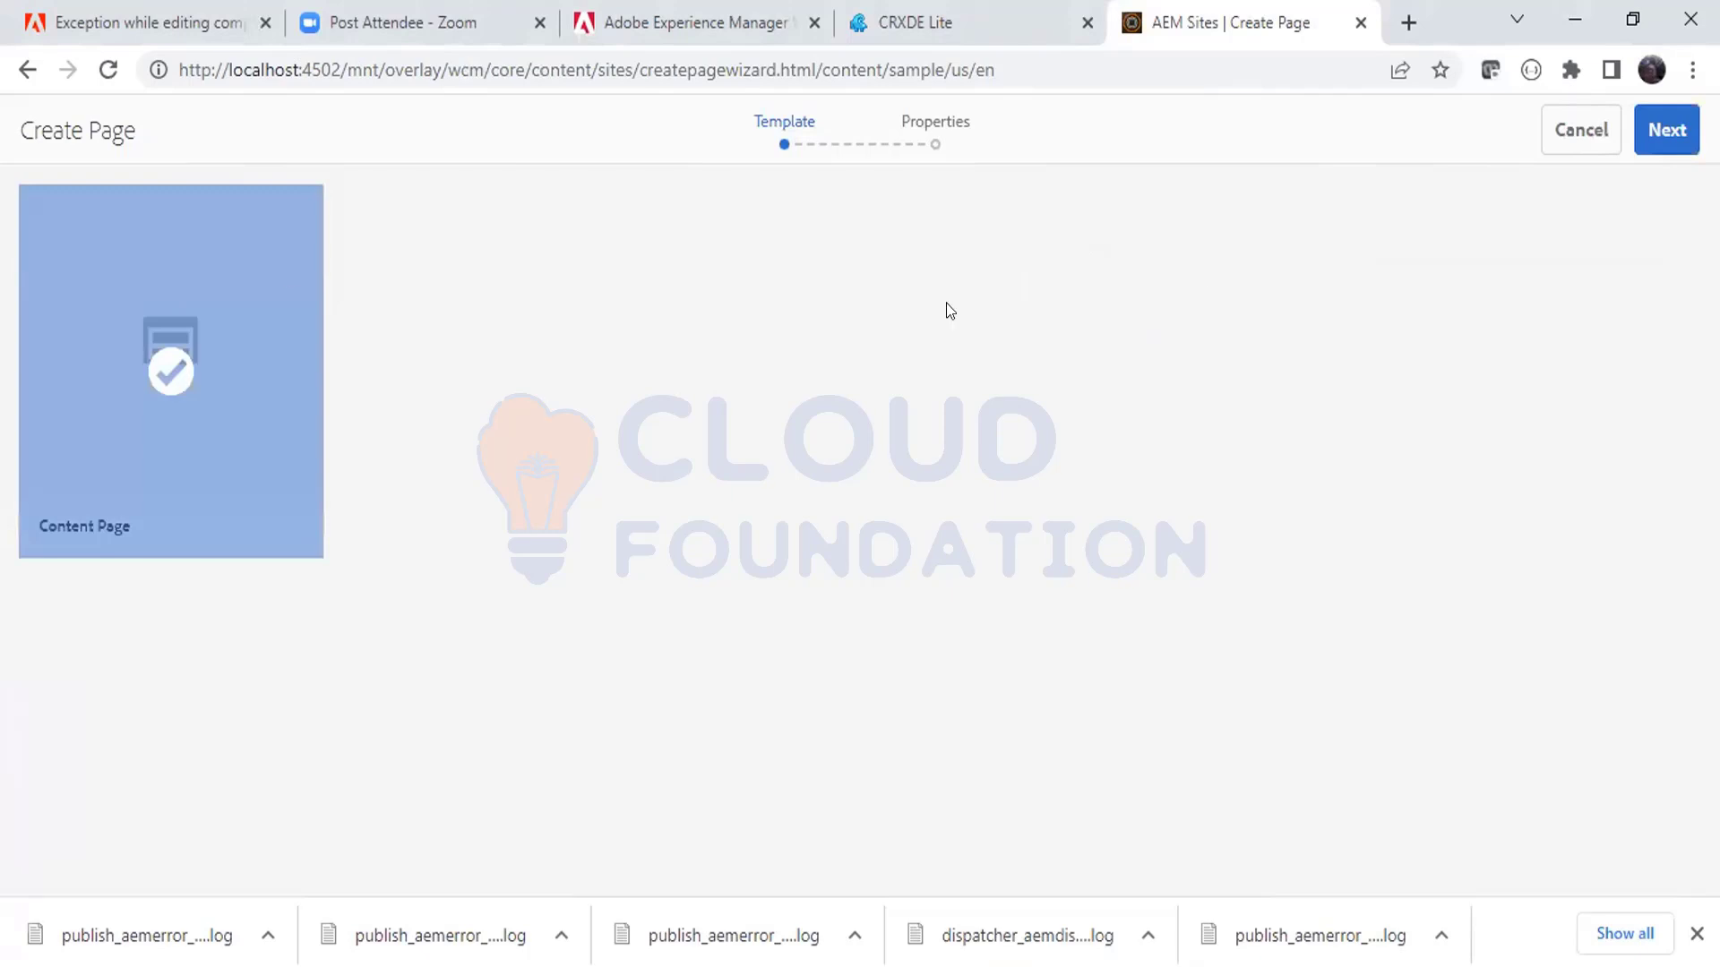
{"action": "left_click", "coordinate": [1651, 134]}
Step: Title the new page NewTestPage, create it, and open it in the page editor
{"action": "left_click", "coordinate": [677, 353]}
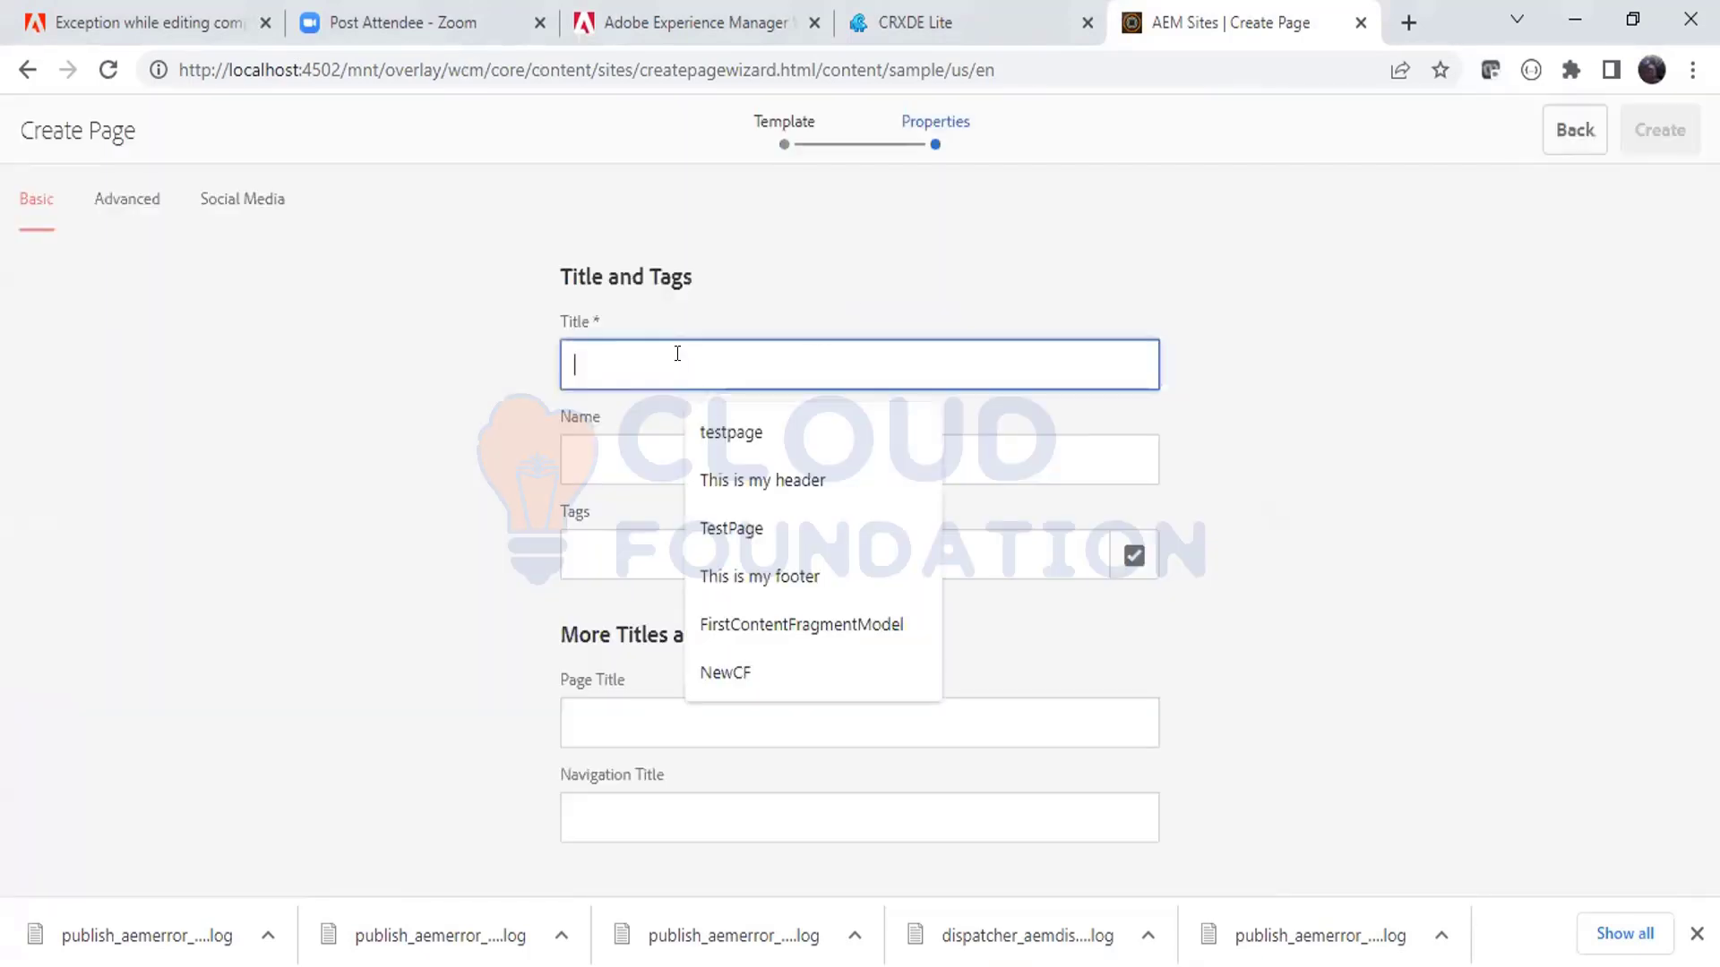
{"action": "type", "text": "NewtestPage"}
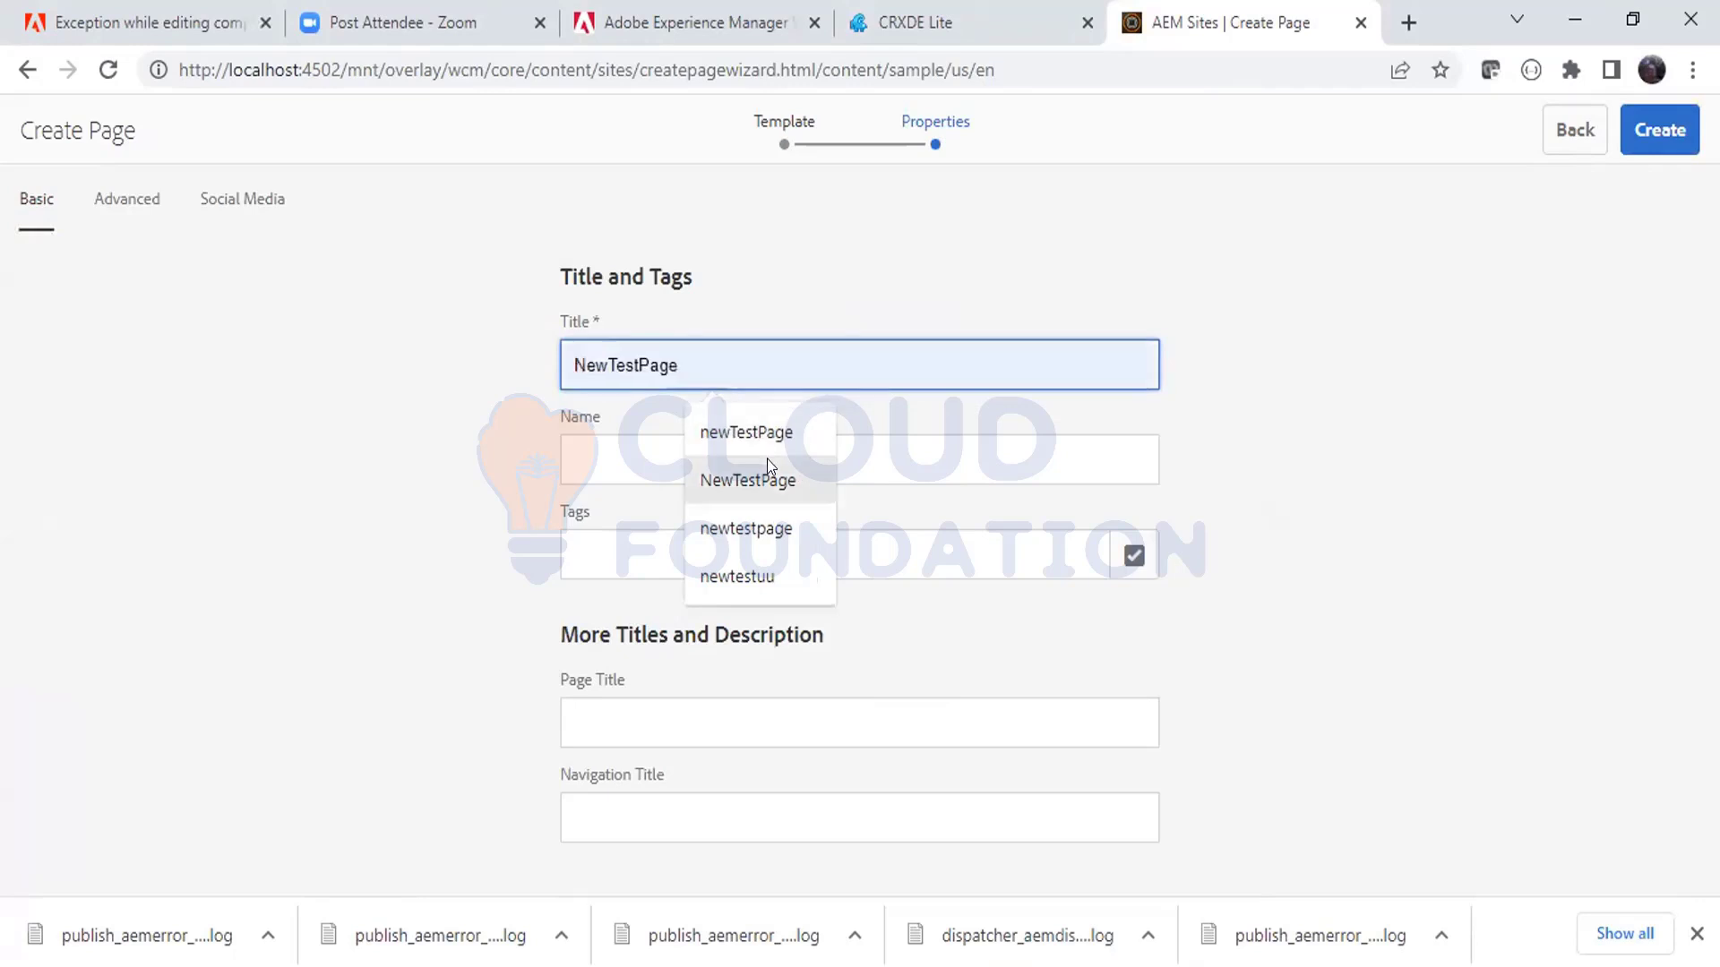
{"action": "left_click", "coordinate": [768, 482]}
{"action": "left_click", "coordinate": [1621, 131]}
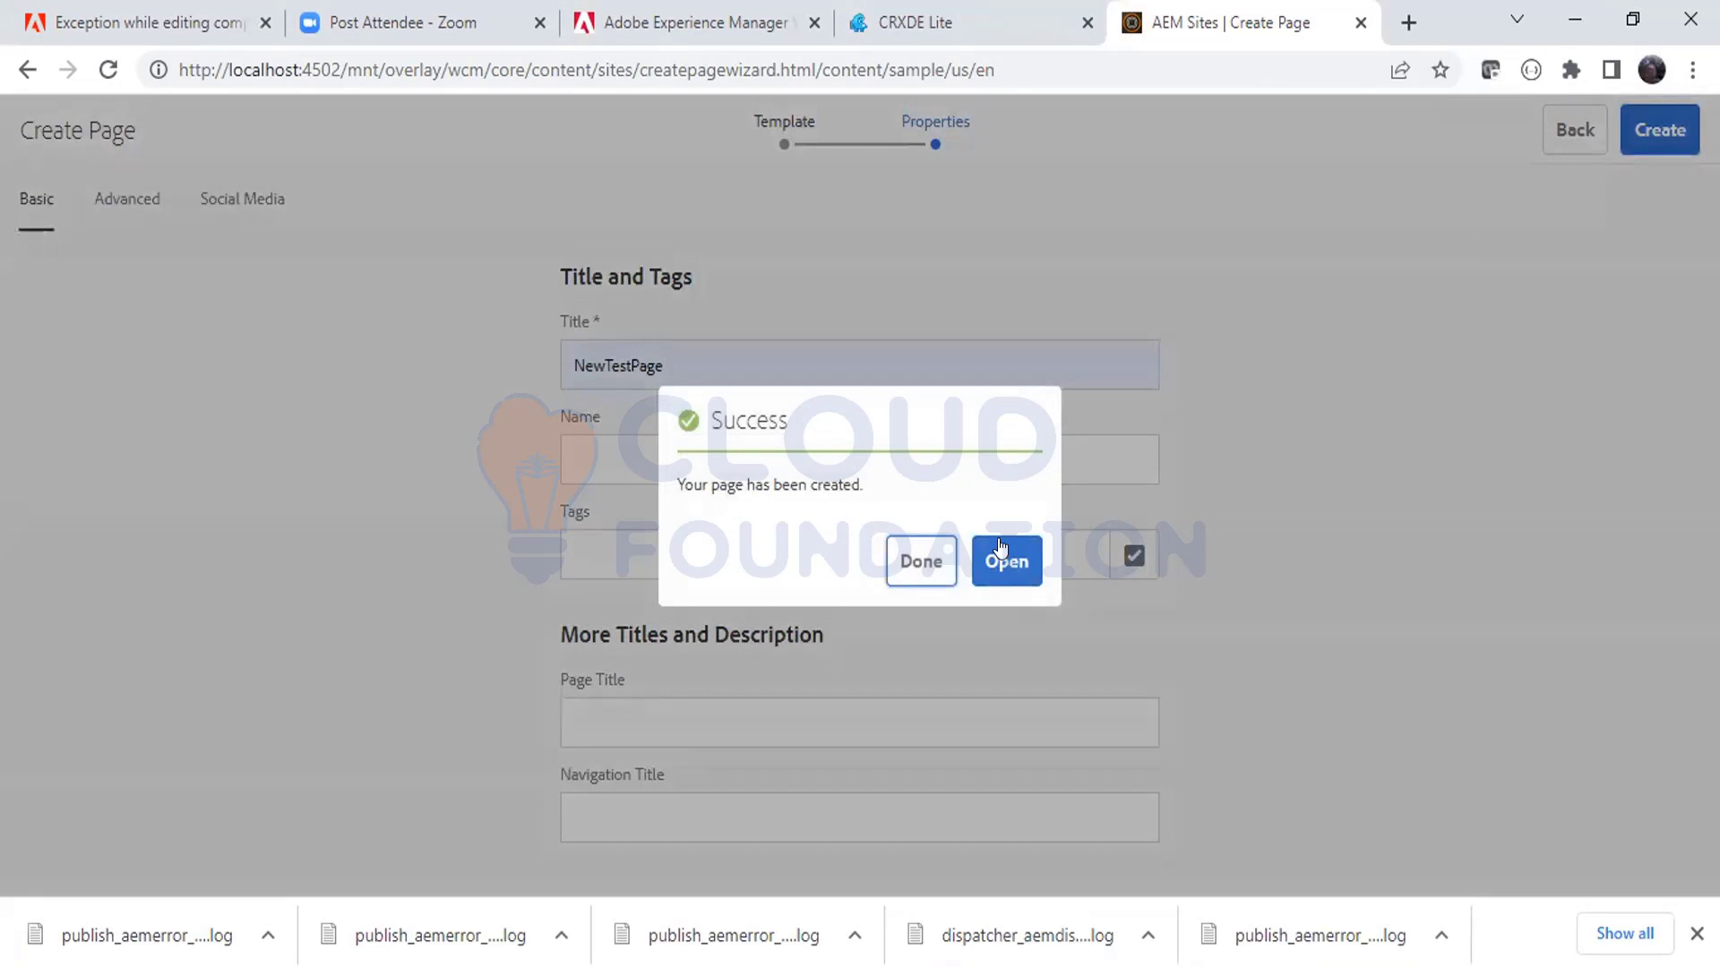
{"action": "left_click", "coordinate": [1006, 561]}
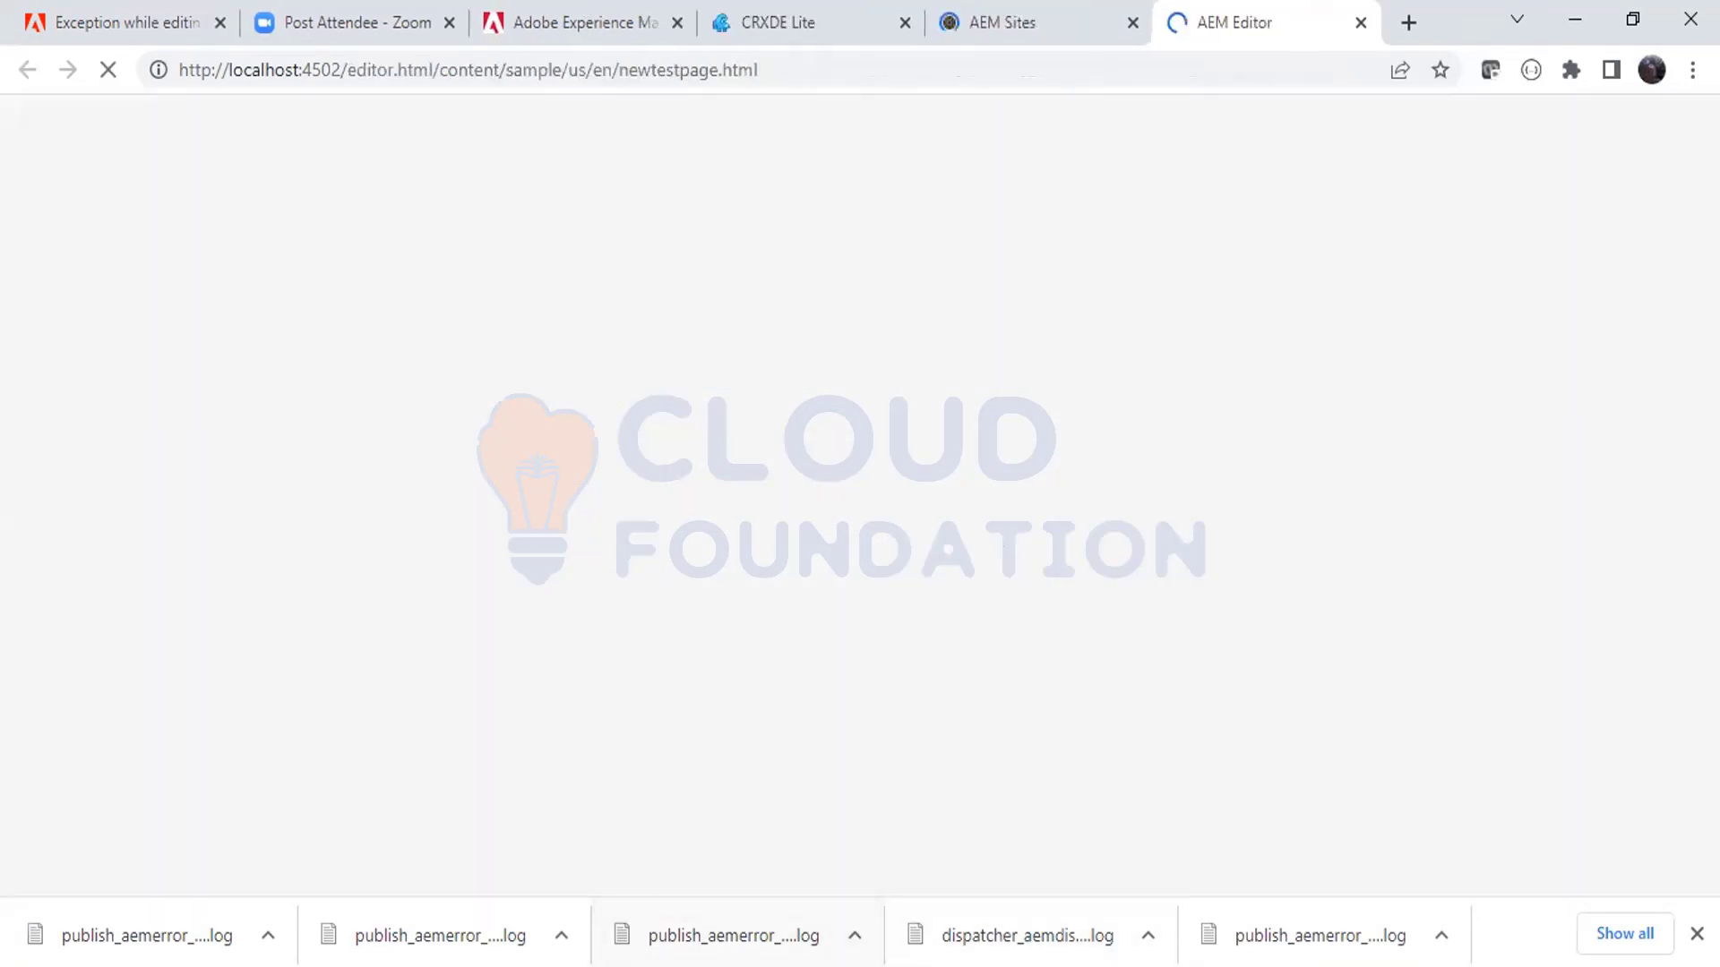
Step: Switch to Notepad++, reload history.log from disk, and examine the recorded action and page path for newtestpage
{"action": "key", "text": "alt+Tab"}
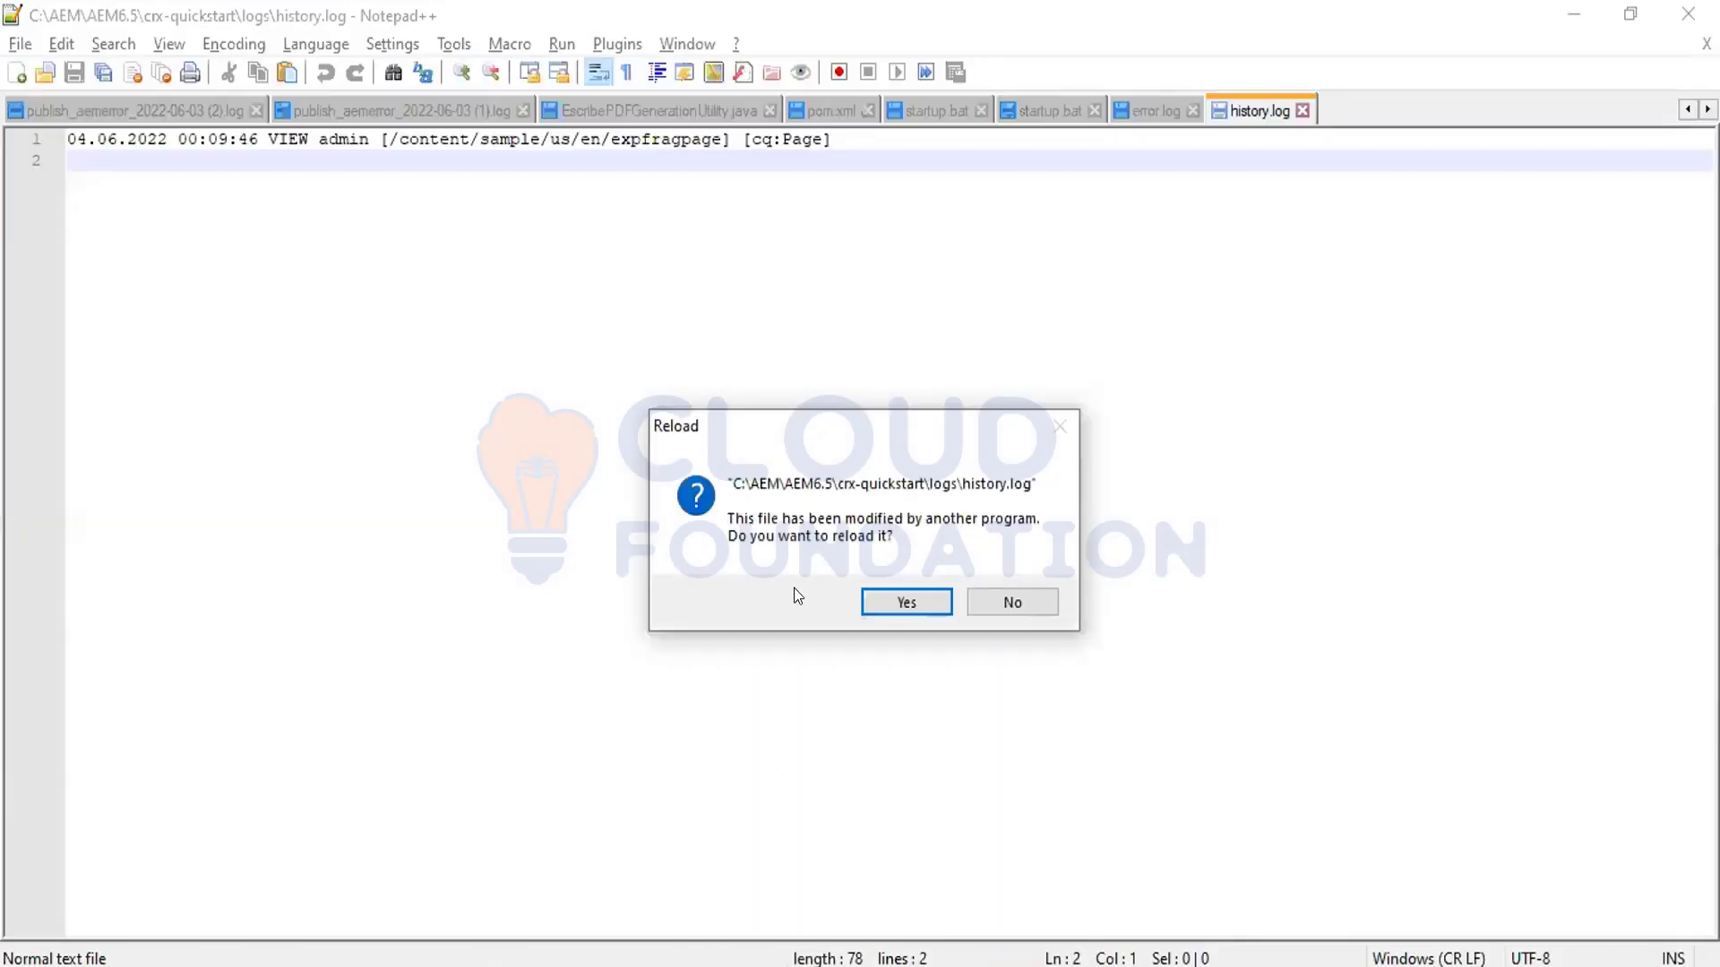
{"action": "left_click", "coordinate": [874, 595]}
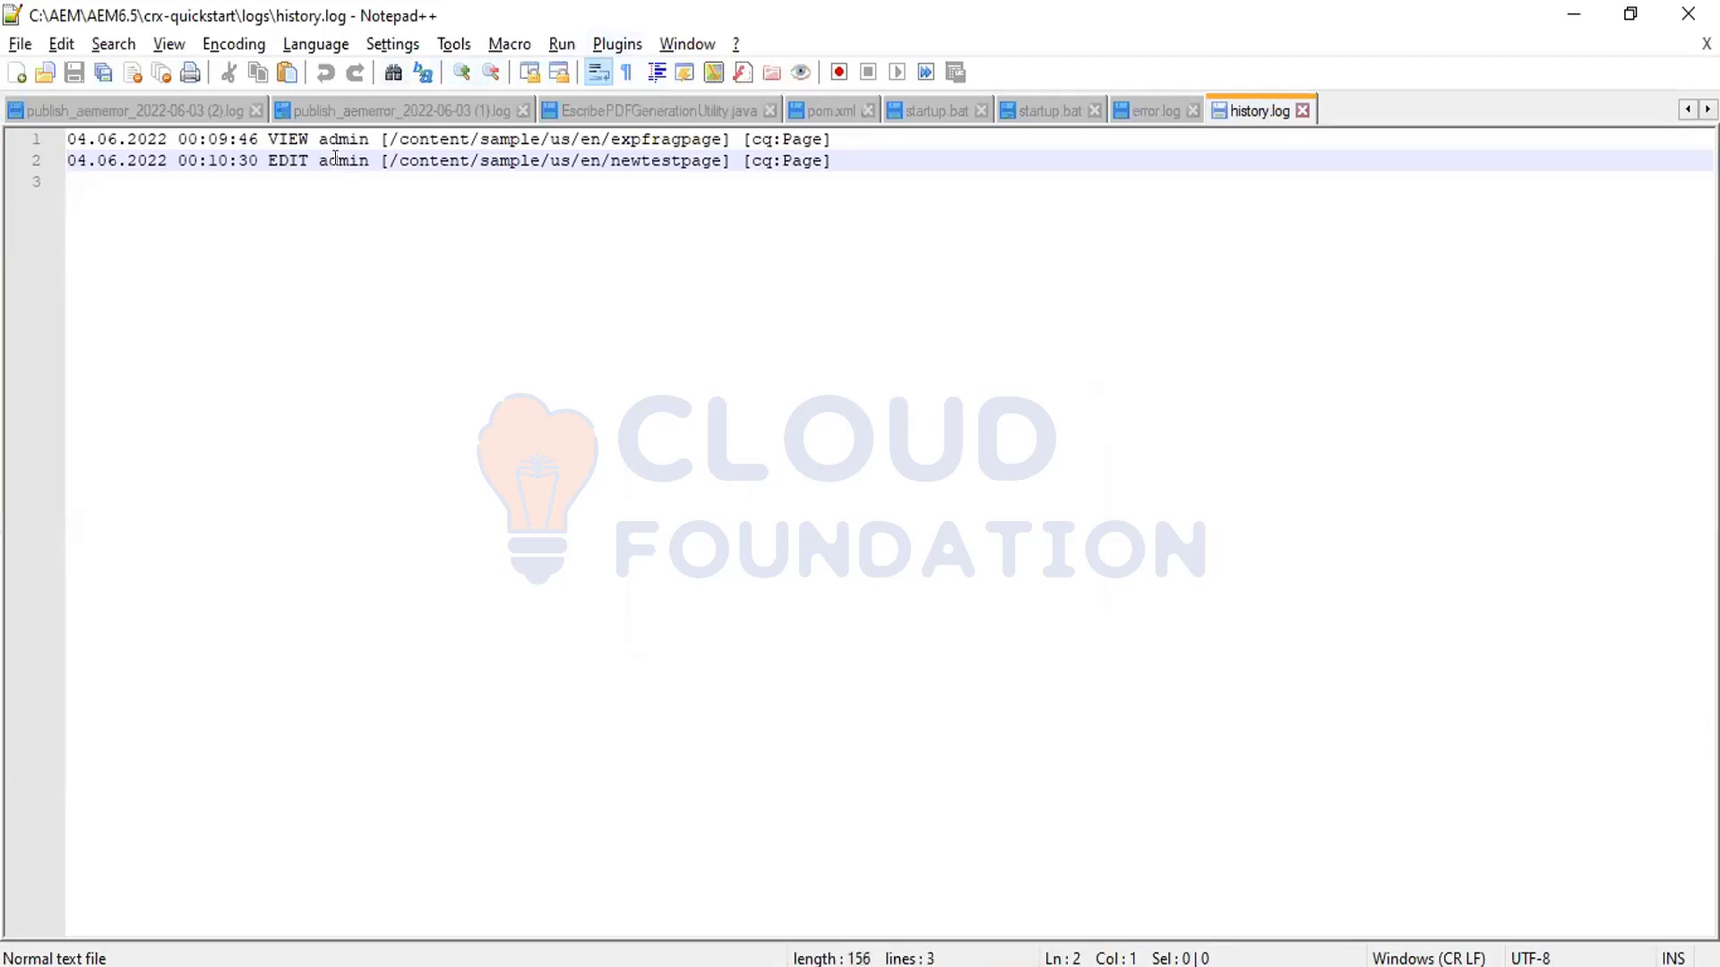
{"action": "double_click", "coordinate": [268, 154]}
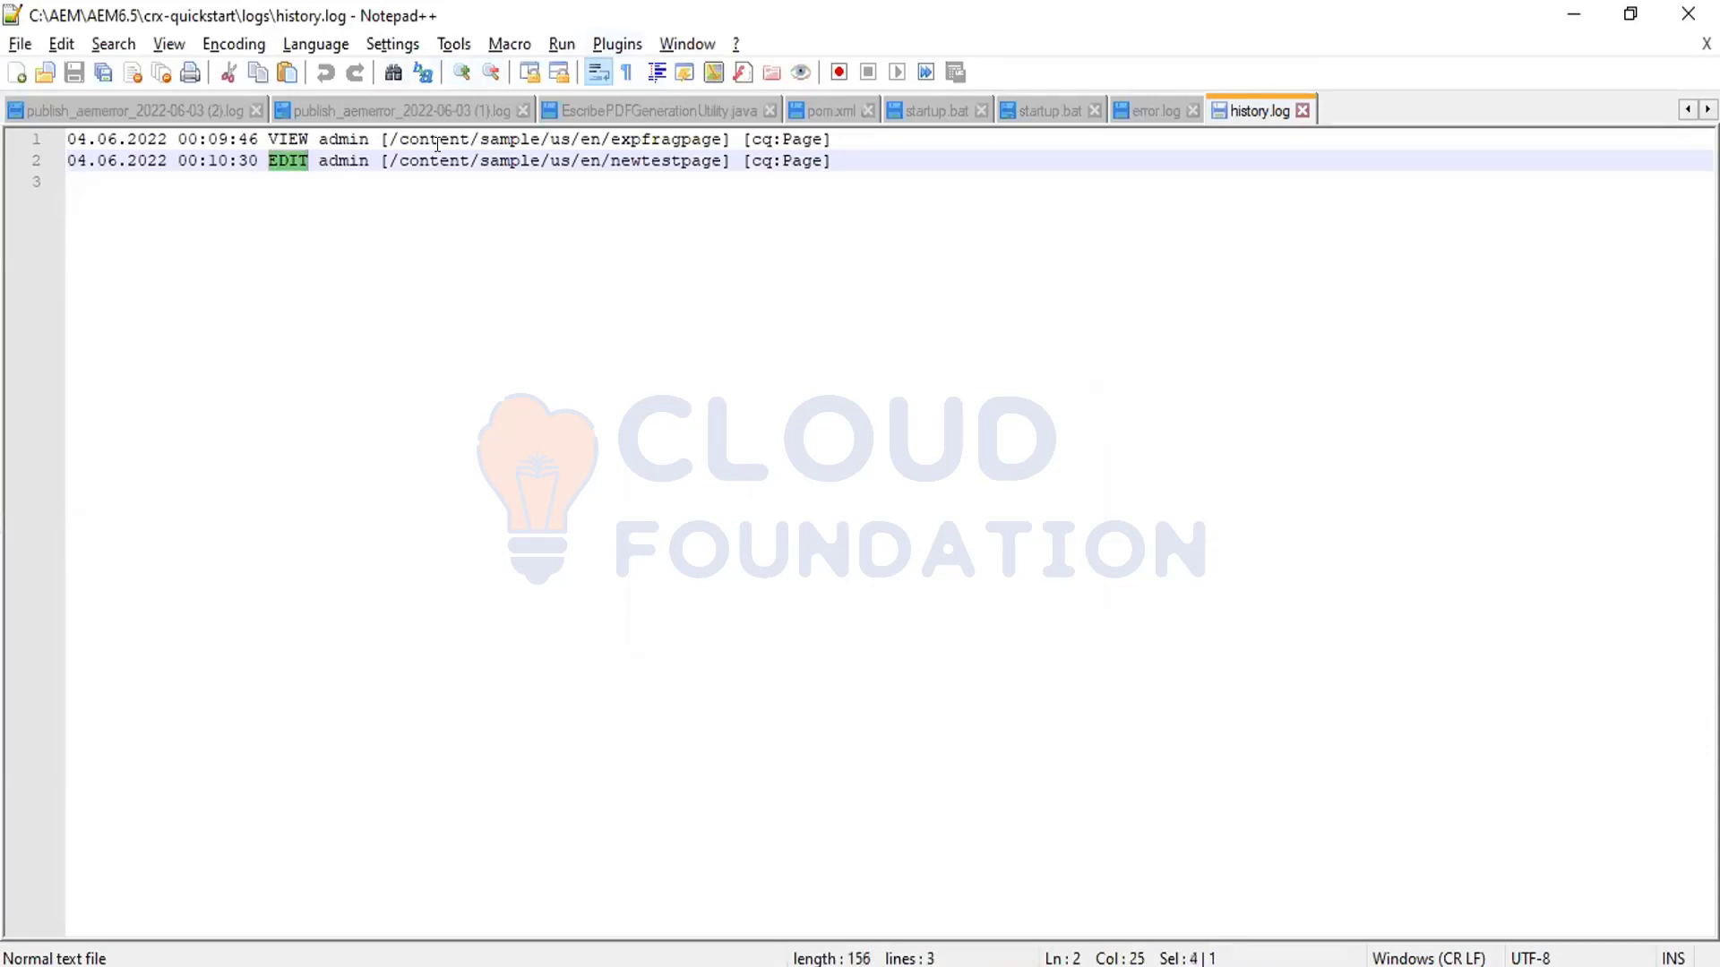
{"action": "left_click_drag", "start_coordinate": [408, 162], "coordinate": [691, 159]}
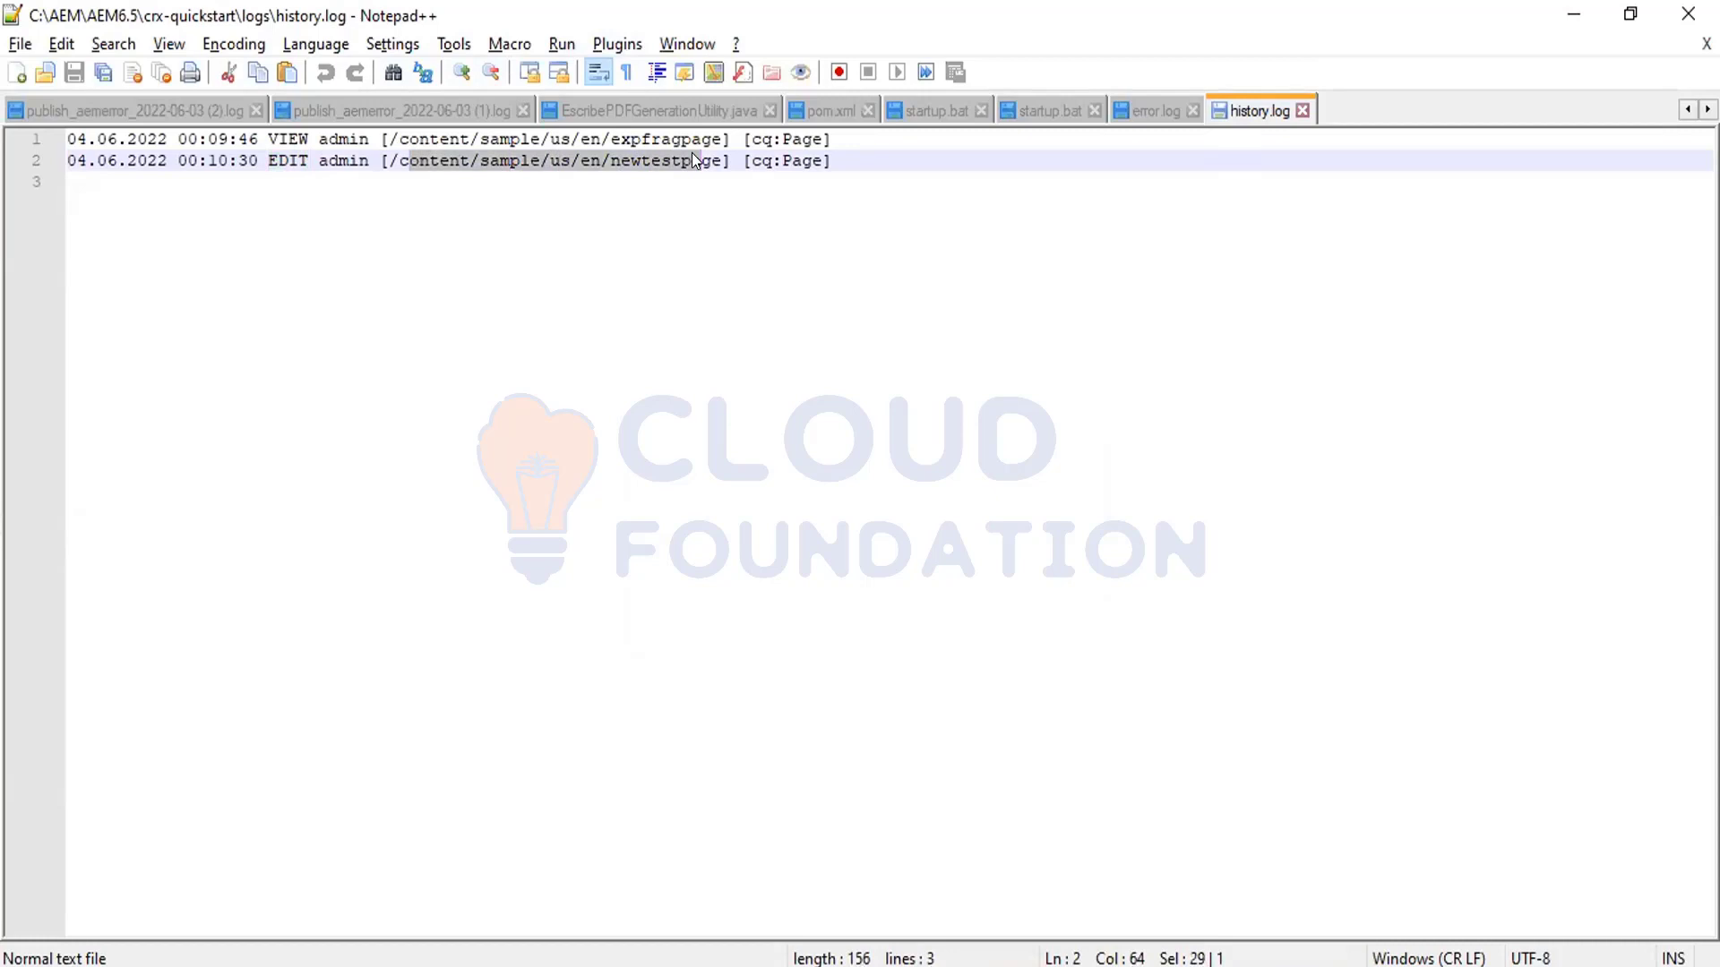
Step: Switch to the logs folder in File Explorer and review the current error, history and access log files
{"action": "left_click", "coordinate": [1572, 30]}
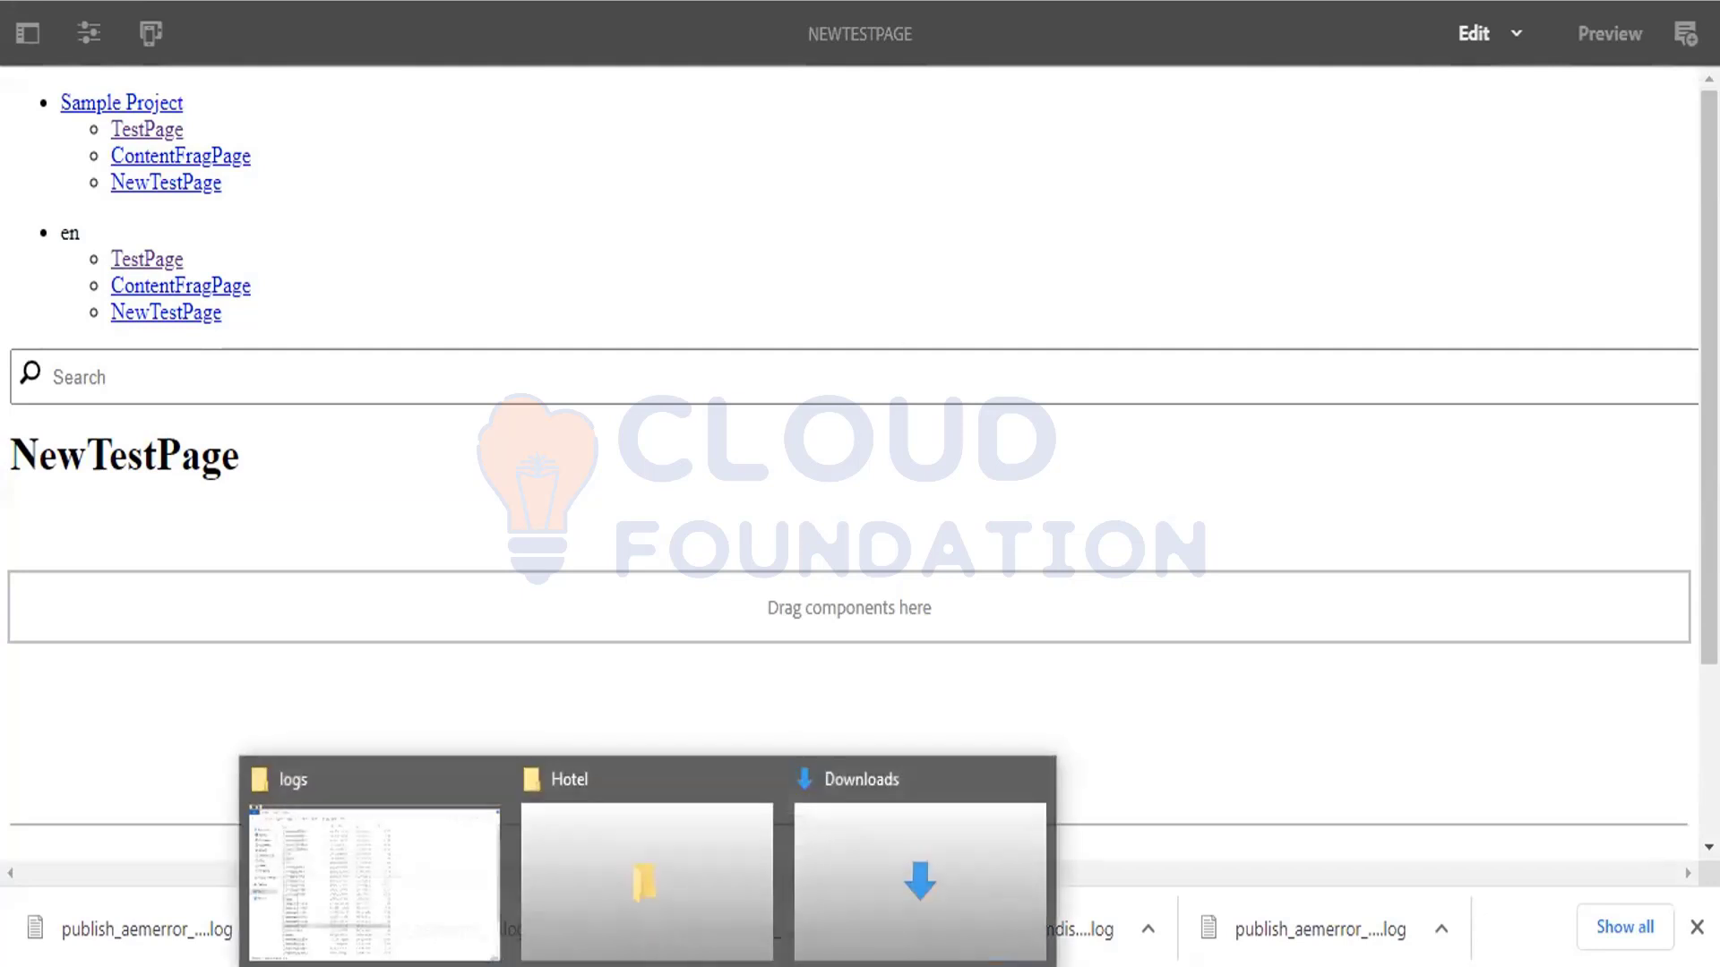
{"action": "left_click", "coordinate": [349, 879]}
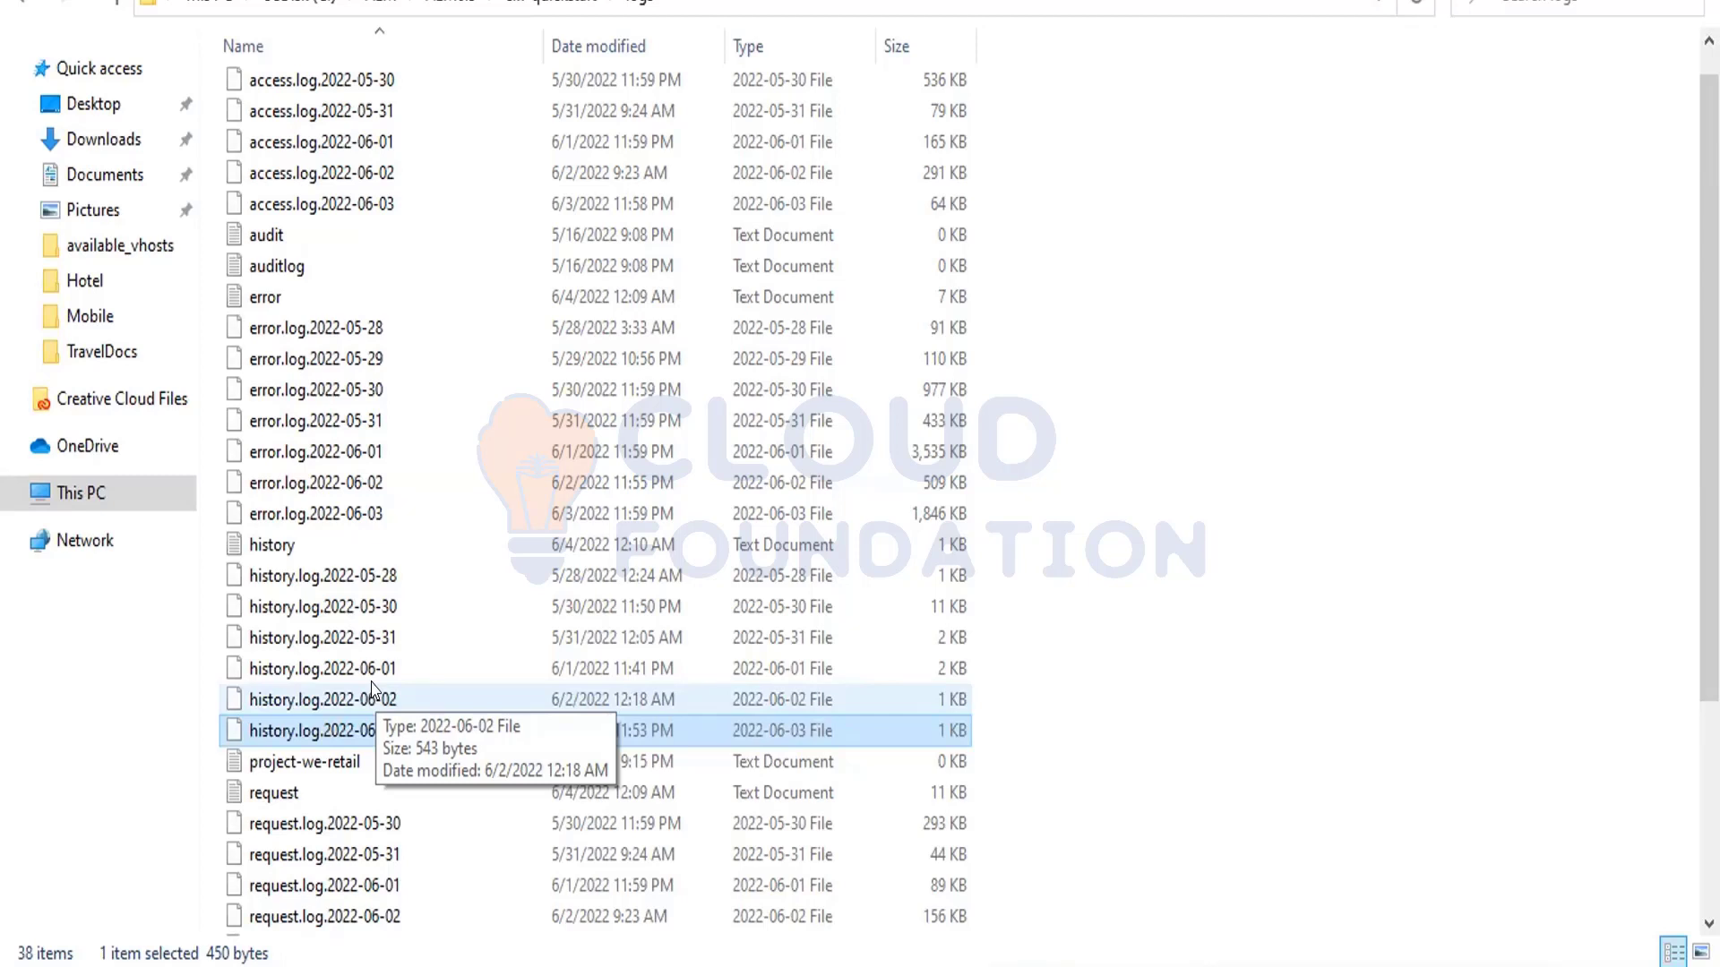
{"action": "left_click", "coordinate": [269, 309]}
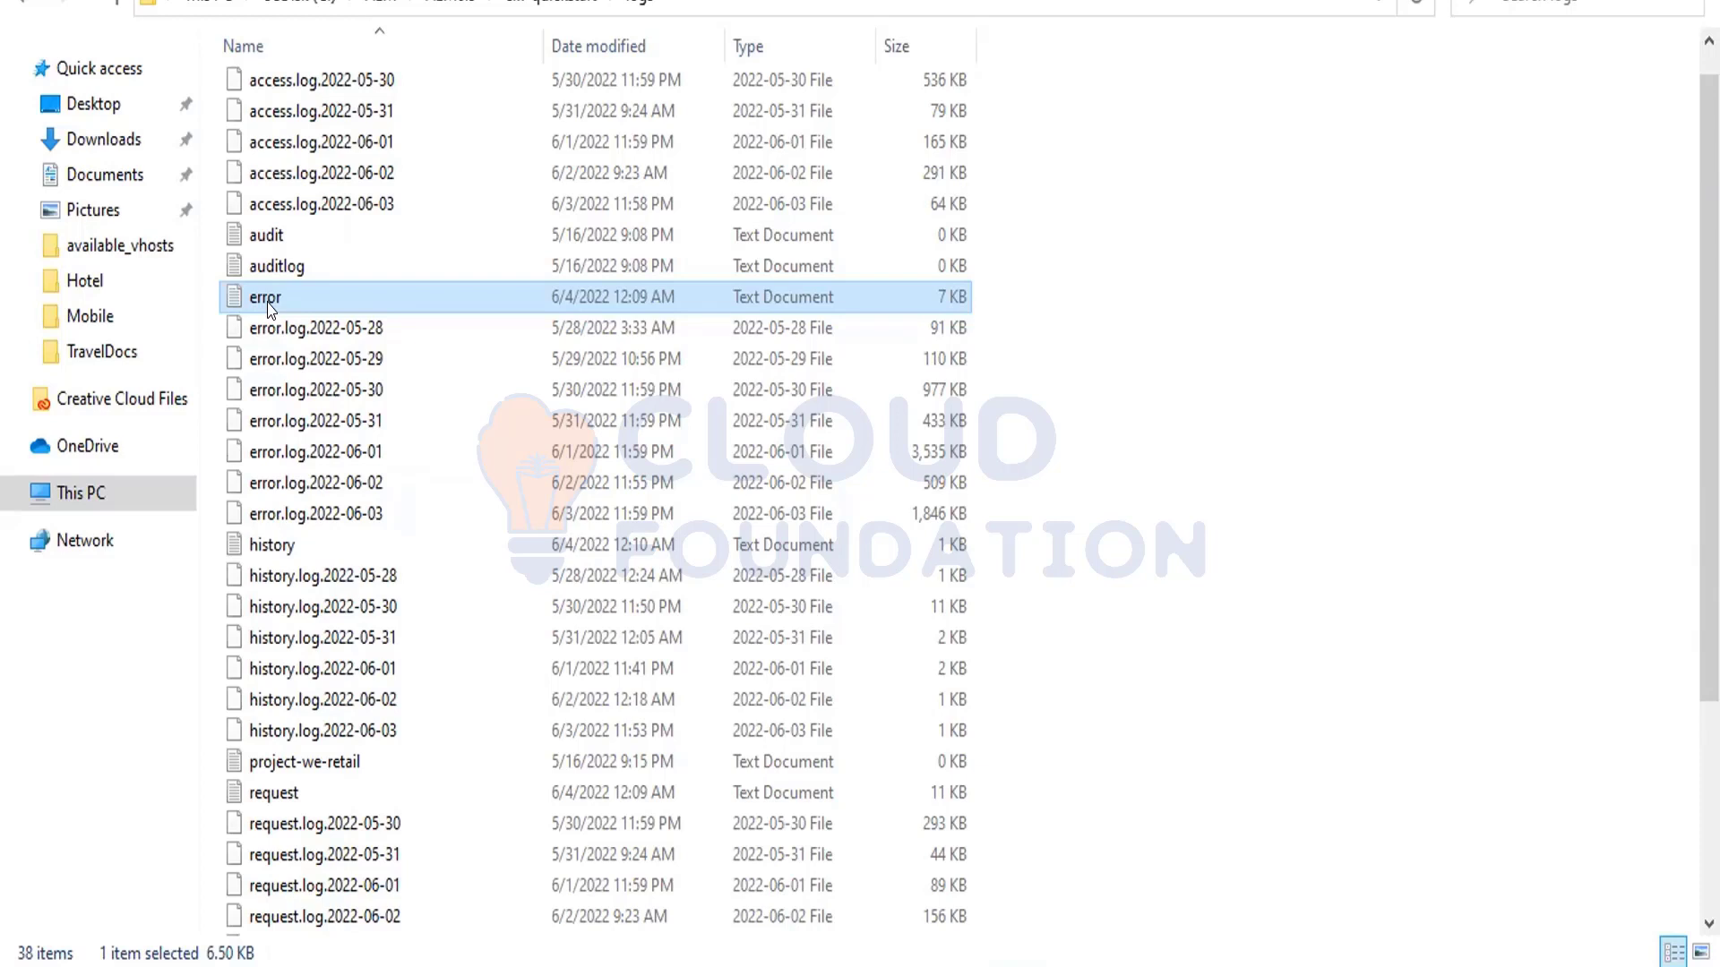
{"action": "left_click", "coordinate": [314, 65]}
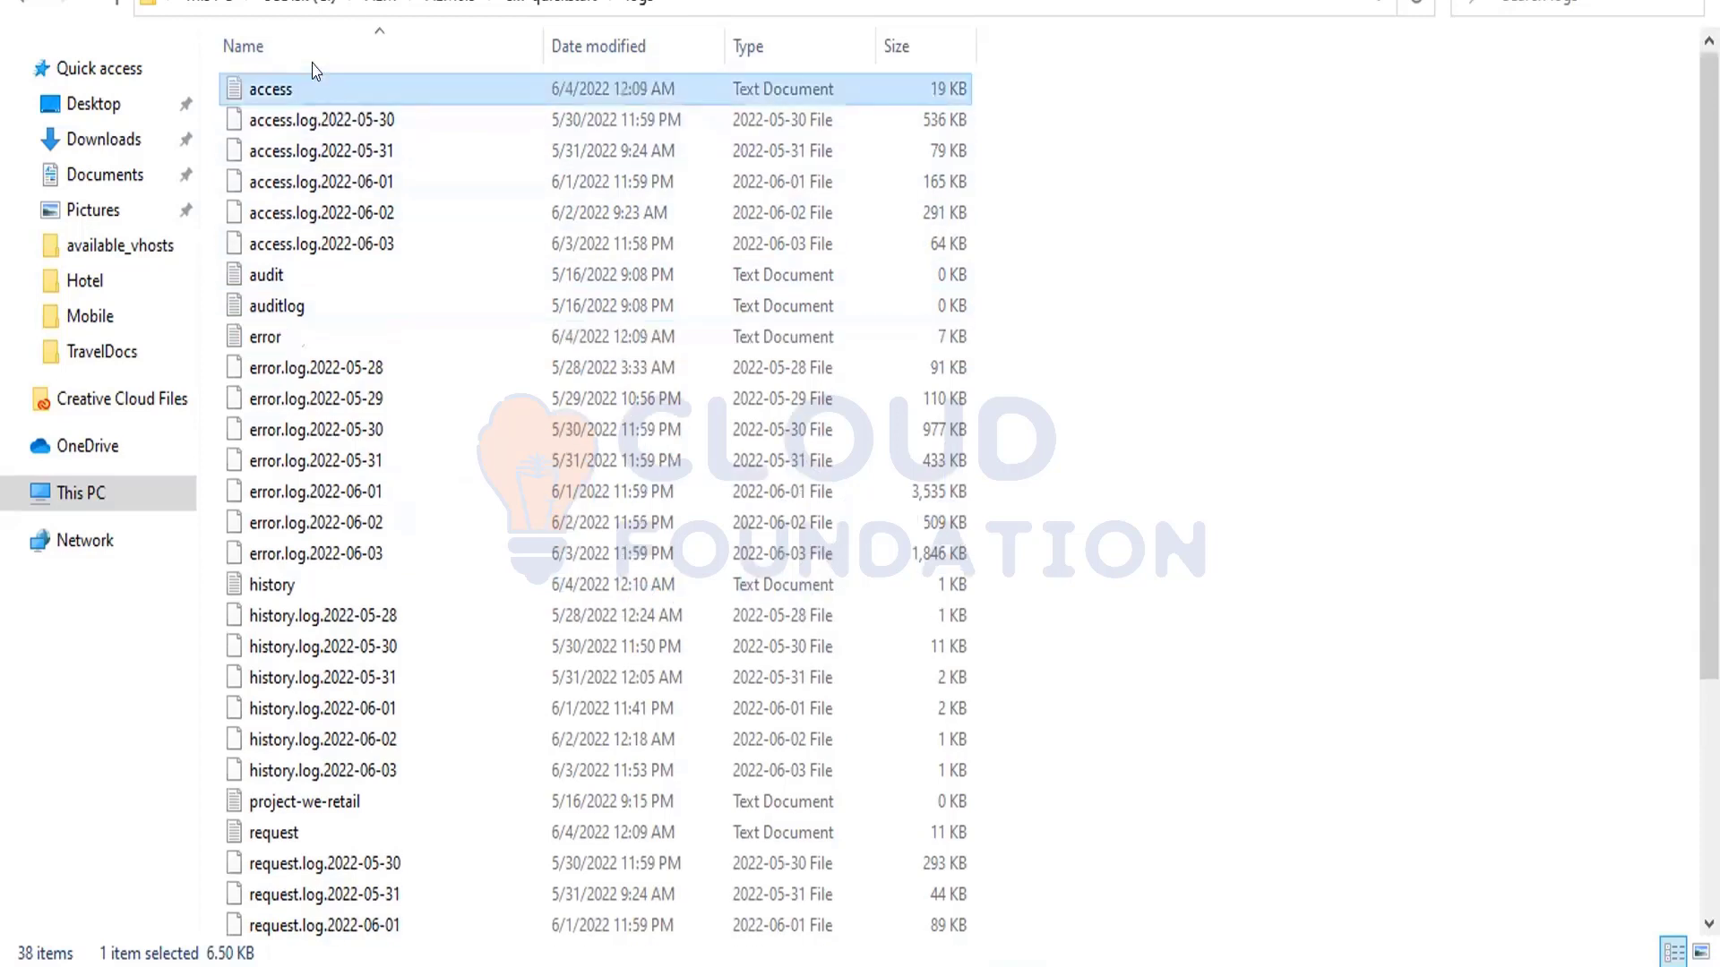
{"action": "left_click", "coordinate": [271, 587]}
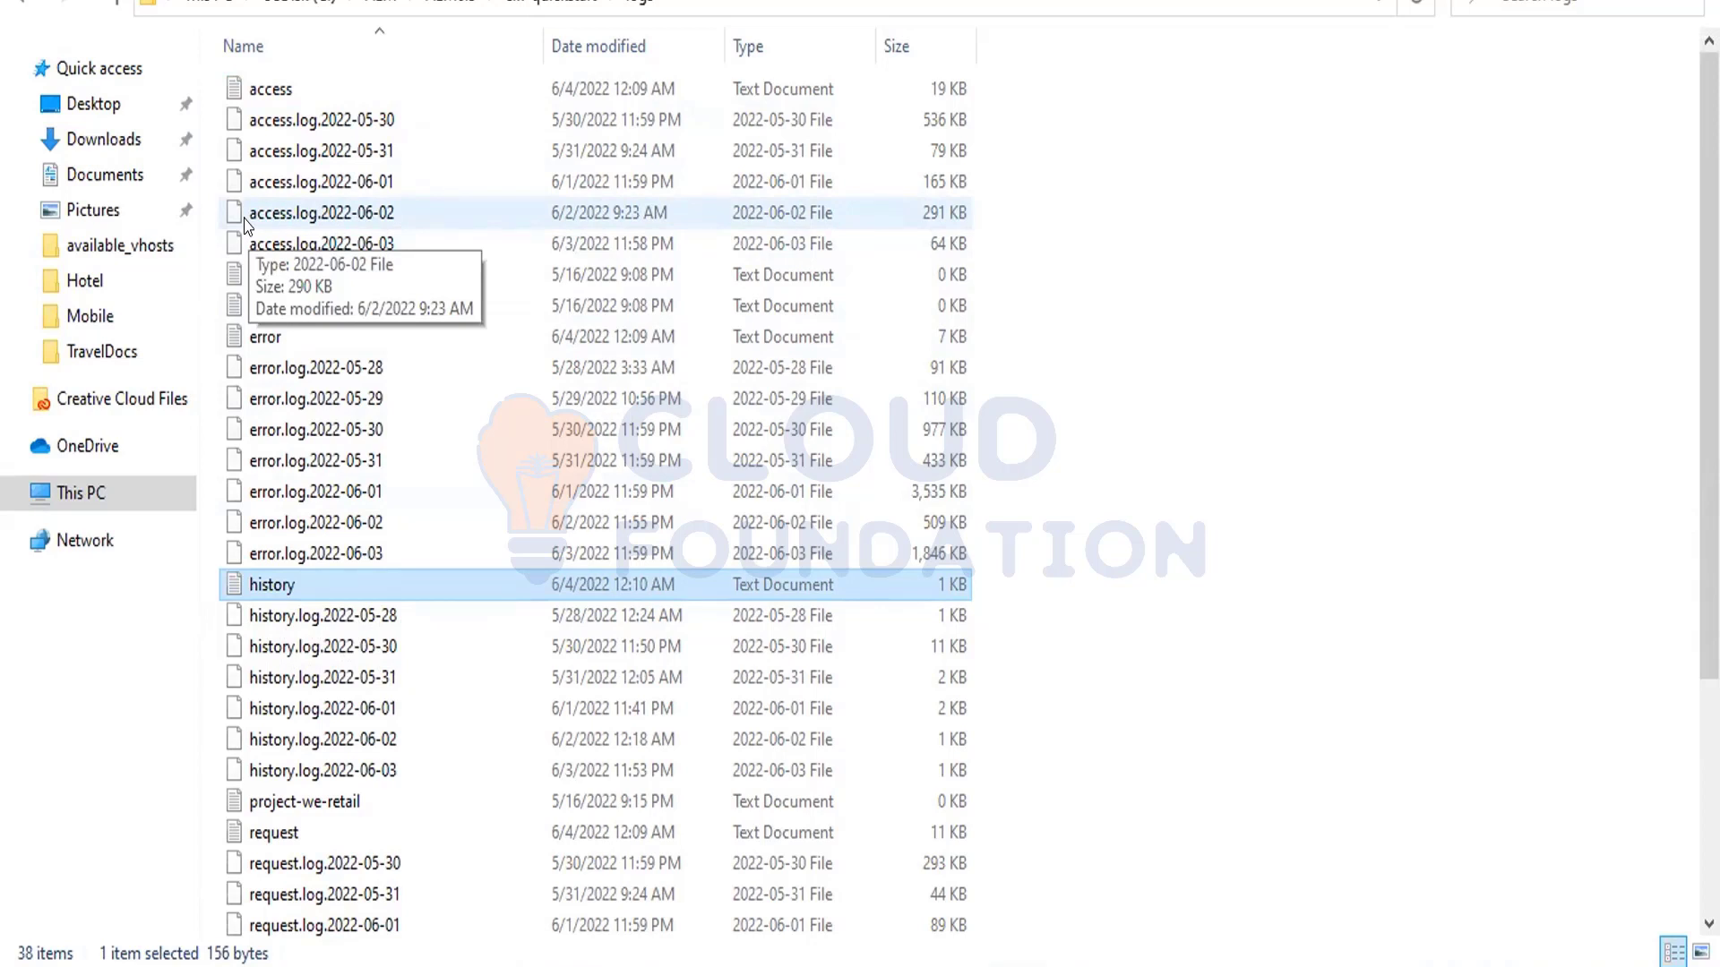
{"action": "left_click", "coordinate": [255, 94]}
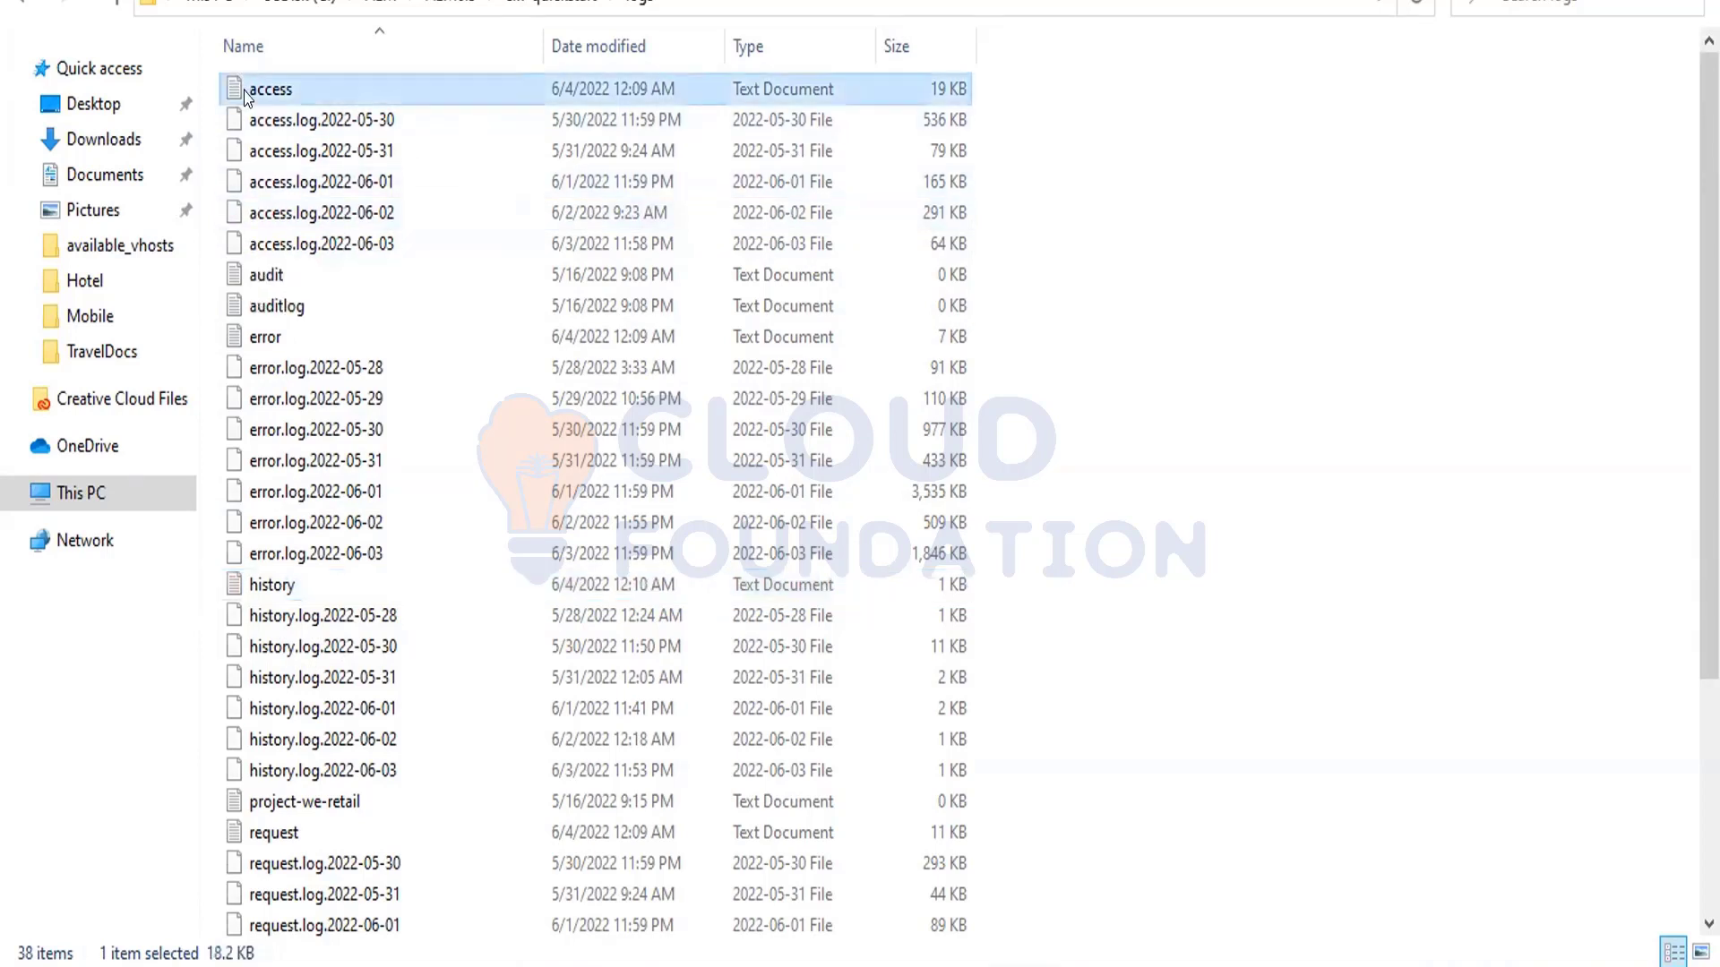
Step: Open the current access log from the logs folder in Notepad++, accepting the reload of history.log
{"action": "left_click_drag", "start_coordinate": [266, 100], "coordinate": [789, 891]}
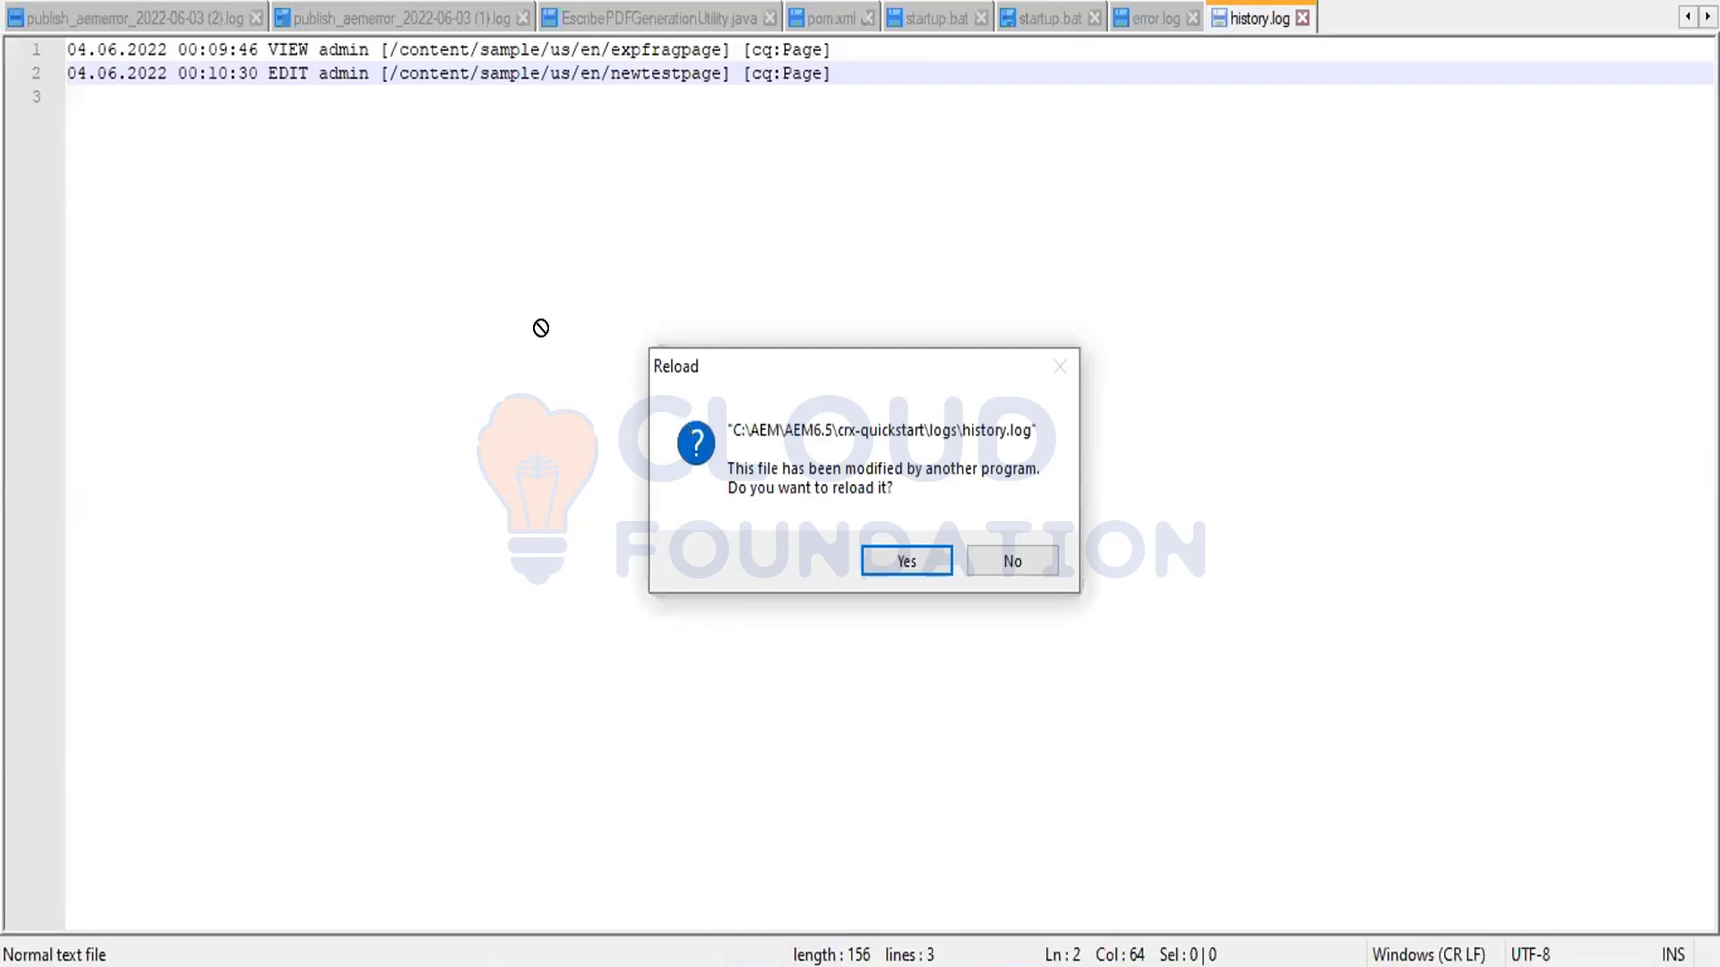
{"action": "left_click", "coordinate": [891, 562]}
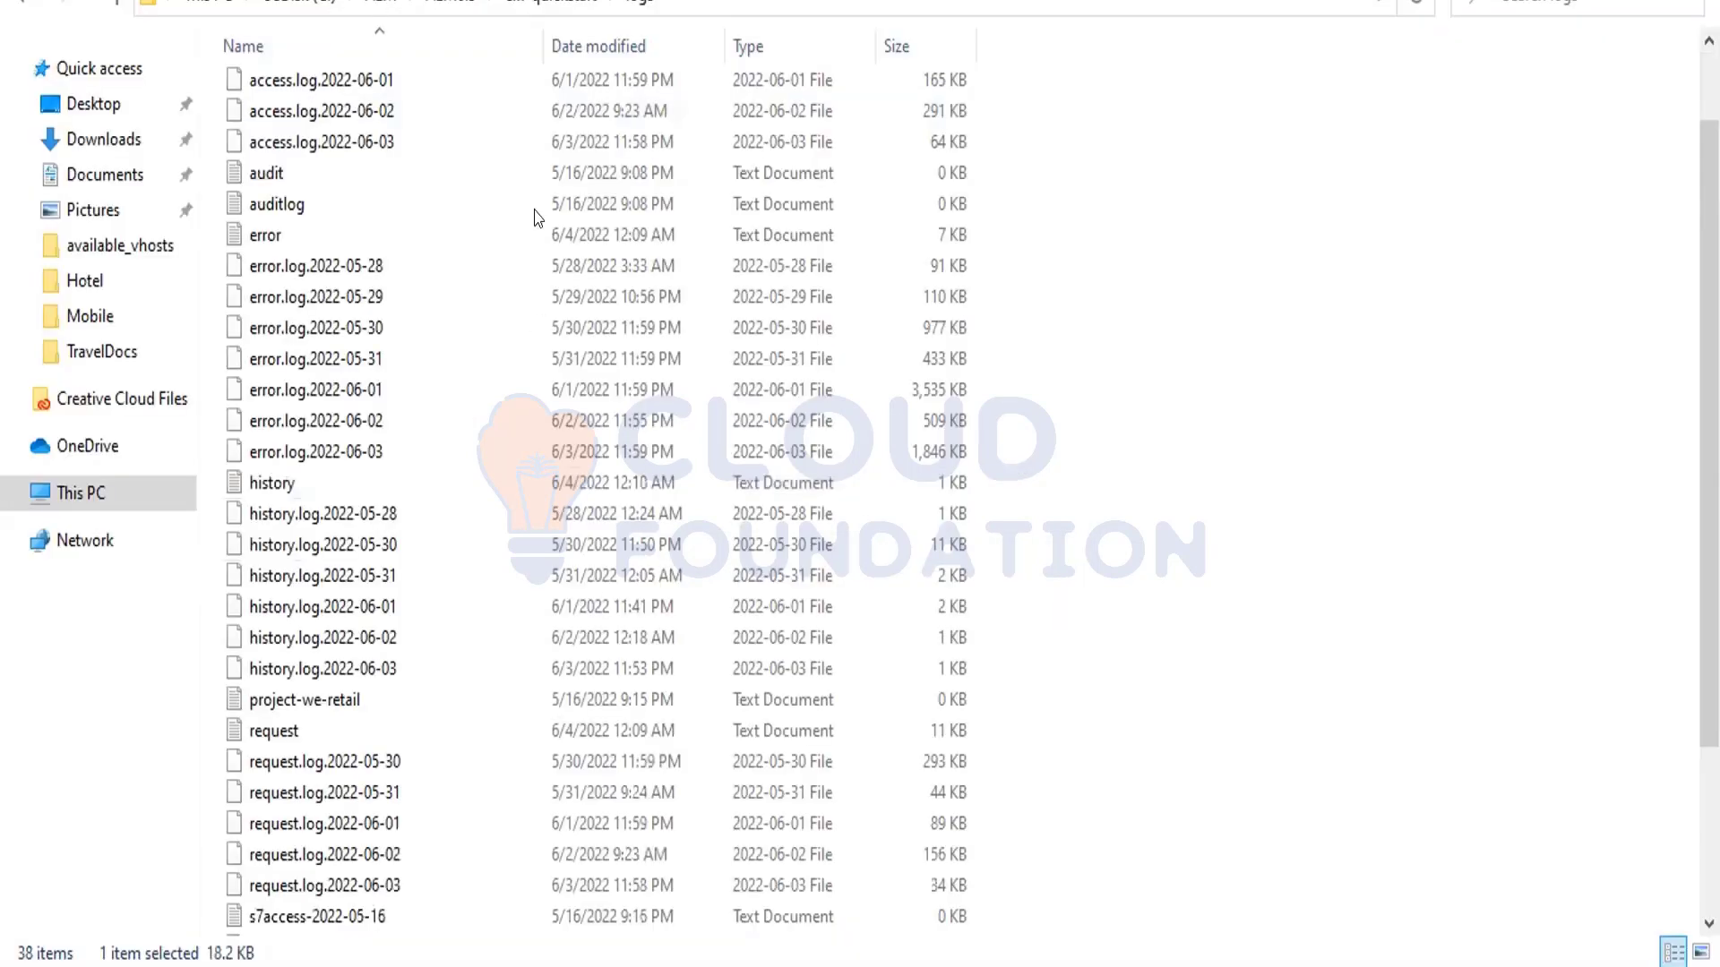
{"action": "scroll", "coordinate": [296, 82], "scroll_direction": "up", "scroll_amount": 2}
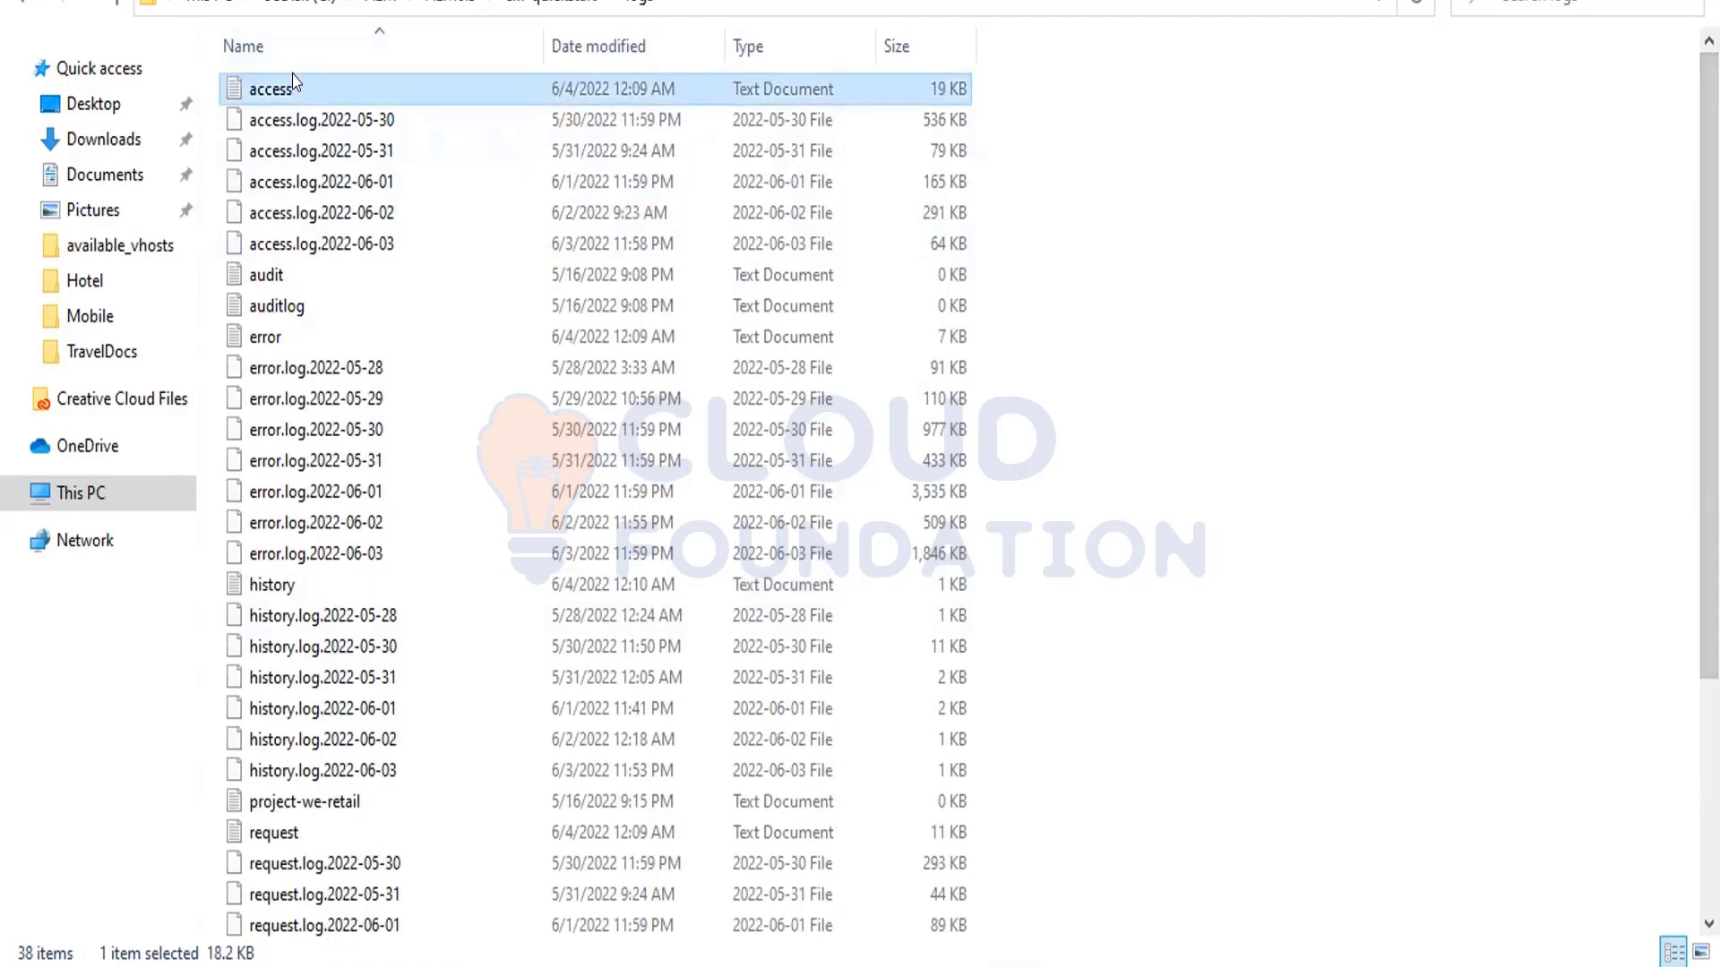
{"action": "left_click_drag", "start_coordinate": [296, 83], "coordinate": [722, 549]}
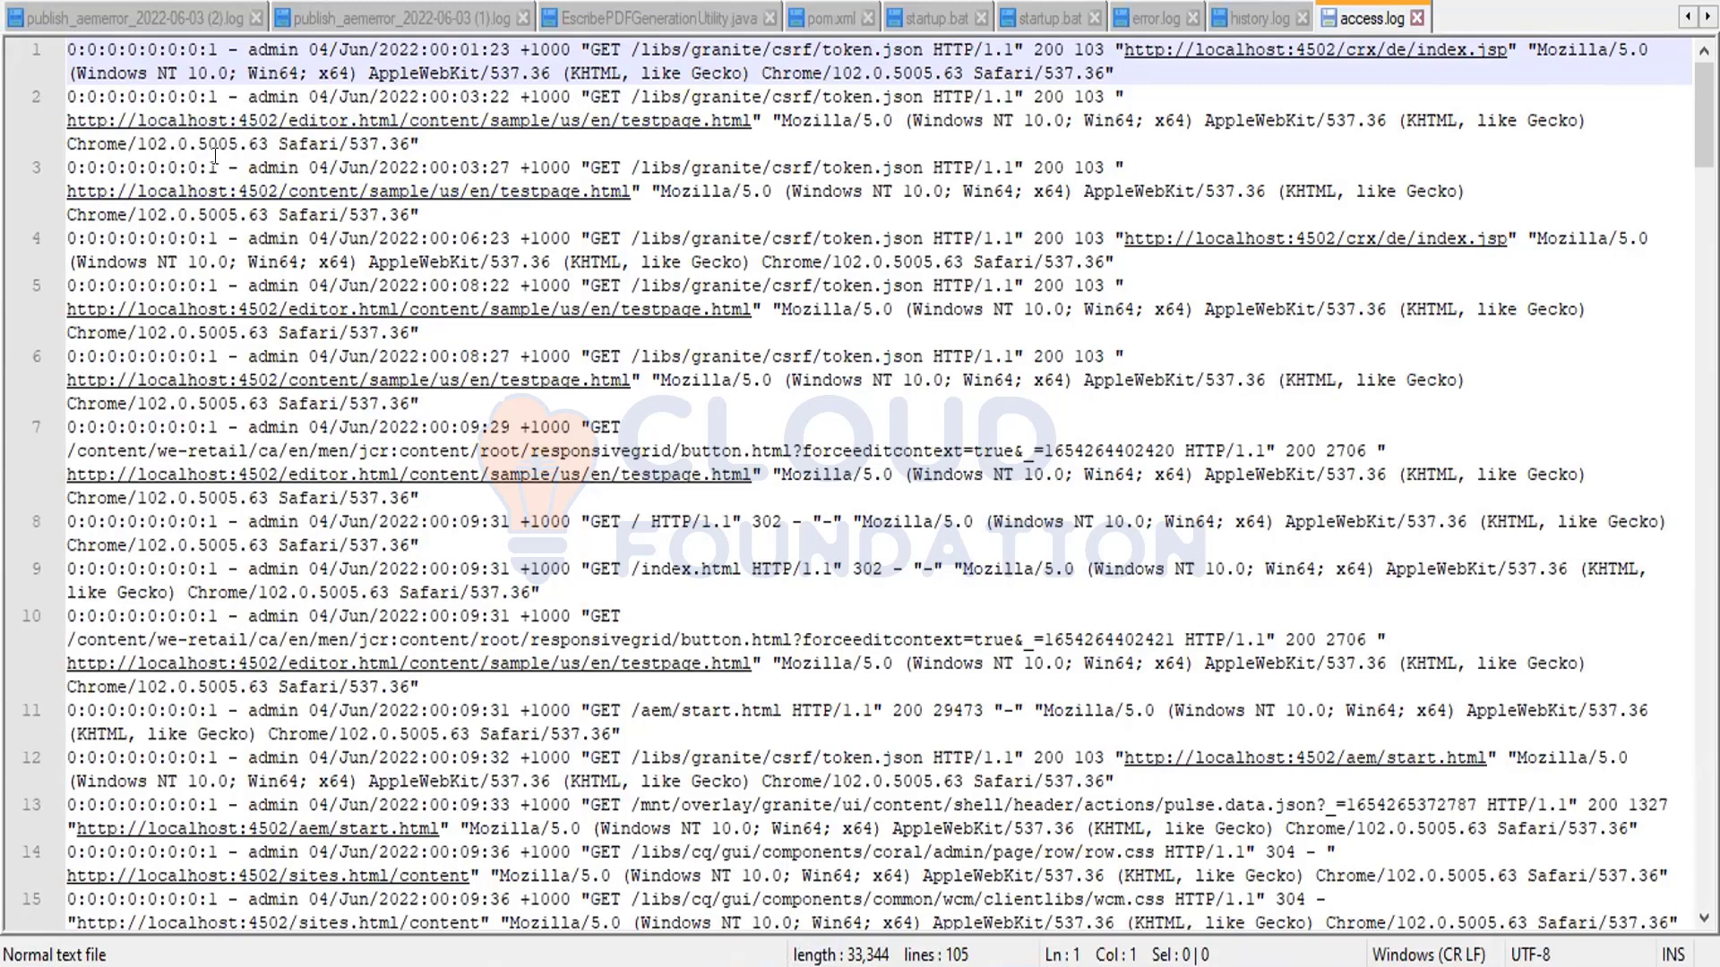
Step: Examine the third entry of access.log: its user, timestamp, request path, protocol, status code, response size, referring URL and user agent
{"action": "double_click", "coordinate": [269, 168]}
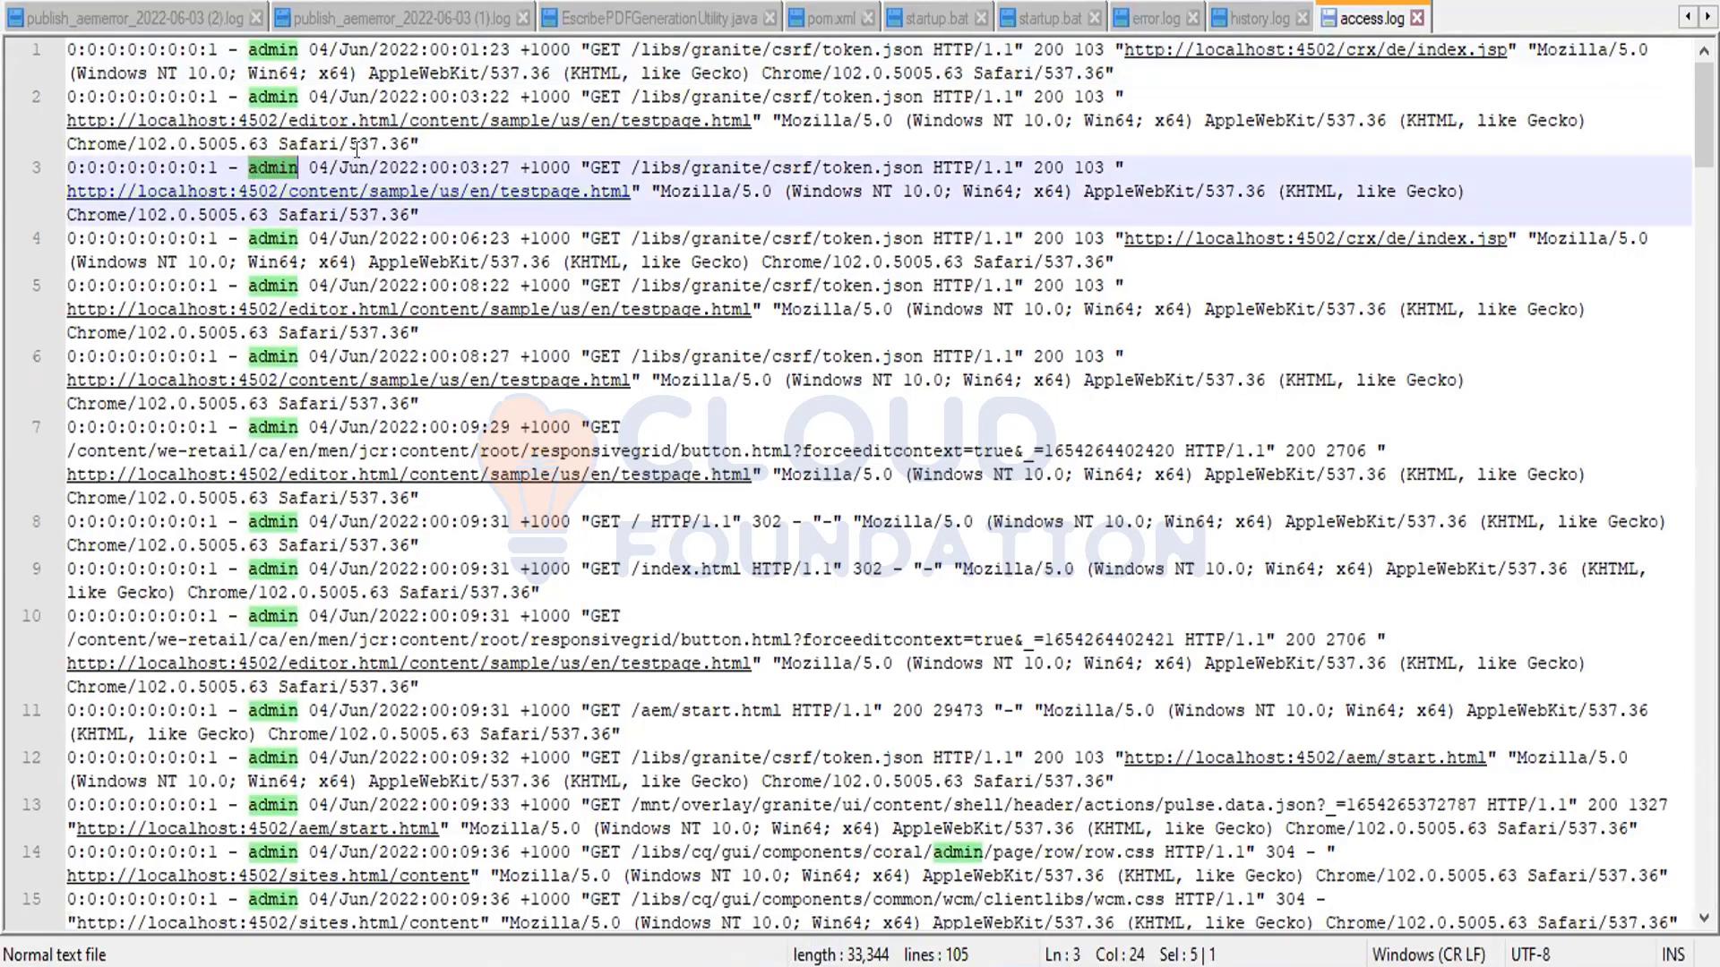
{"action": "left_click_drag", "start_coordinate": [363, 168], "coordinate": [874, 169]}
{"action": "double_click", "coordinate": [604, 168]}
{"action": "double_click", "coordinate": [949, 168]}
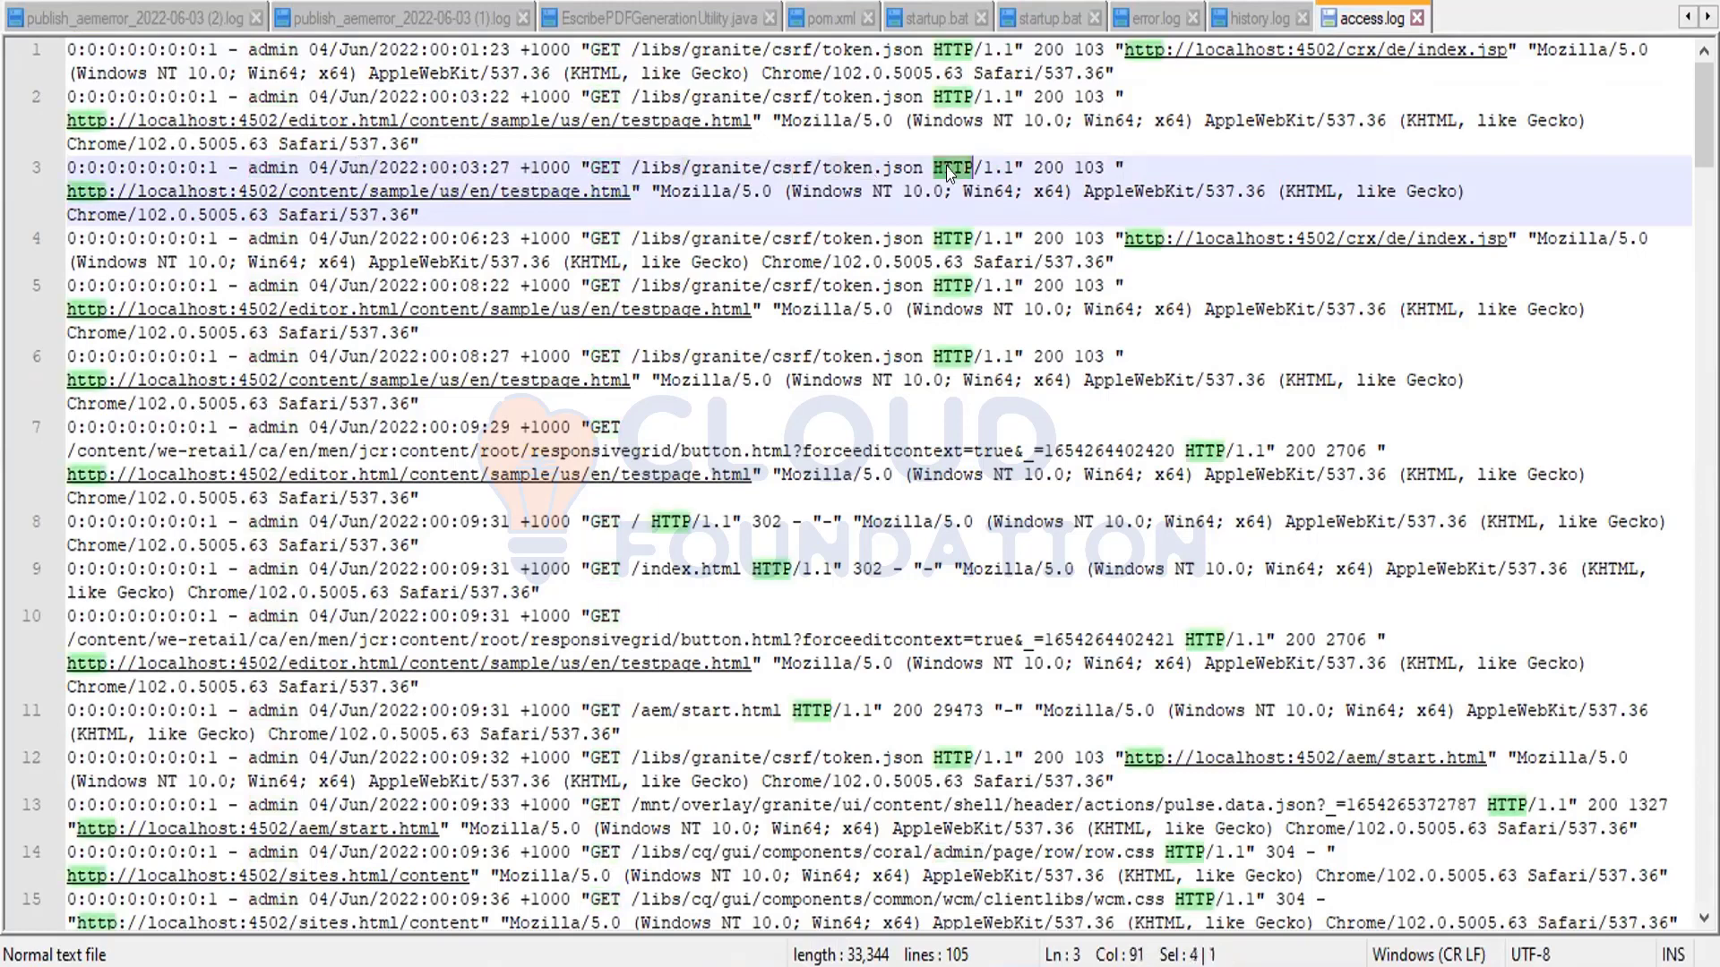
{"action": "double_click", "coordinate": [1048, 169]}
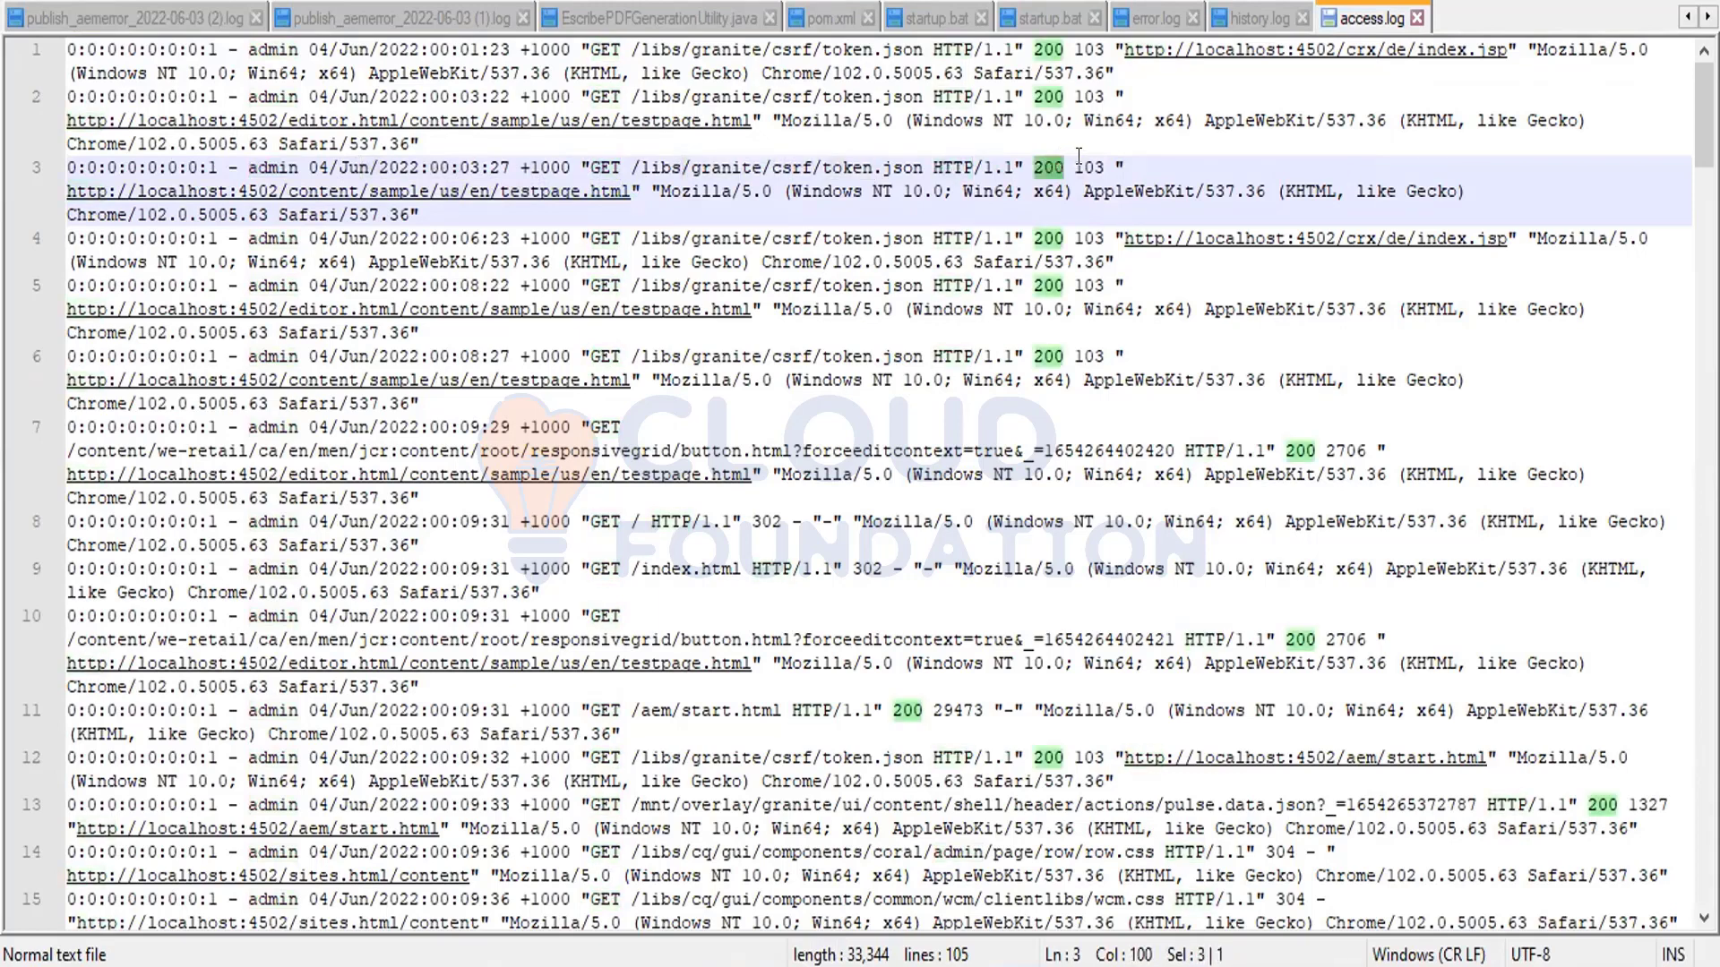
{"action": "double_click", "coordinate": [1088, 168]}
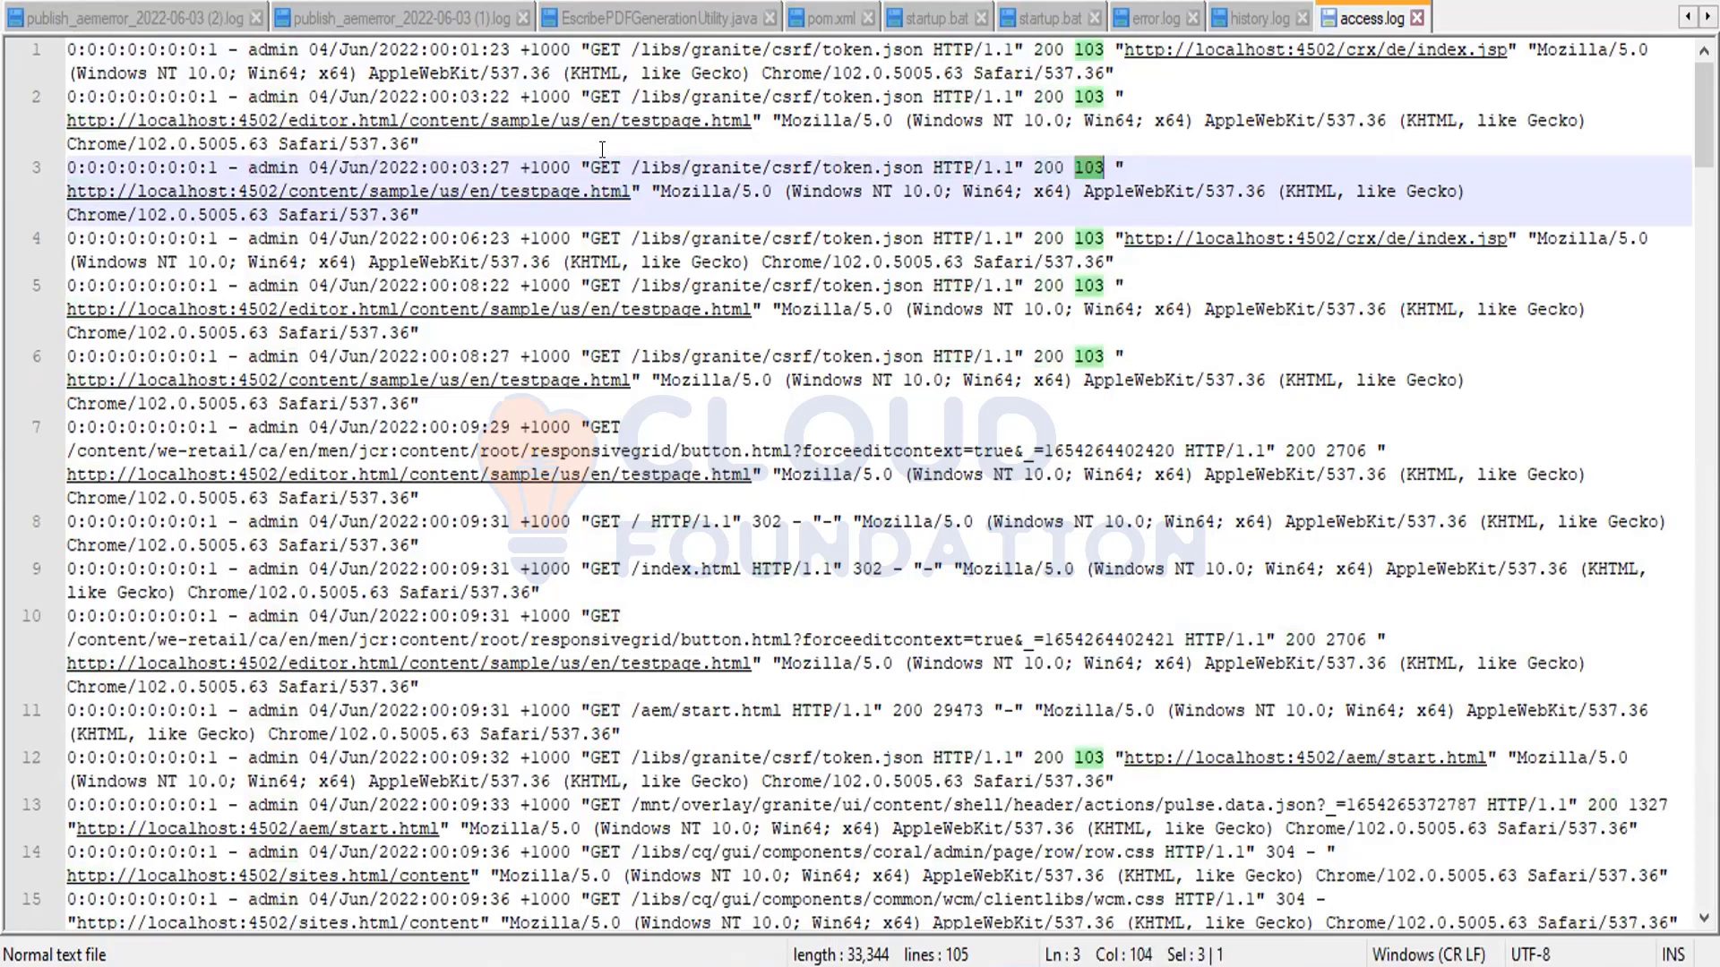
{"action": "left_click_drag", "start_coordinate": [636, 179], "coordinate": [540, 190]}
{"action": "left_click", "coordinate": [681, 188]}
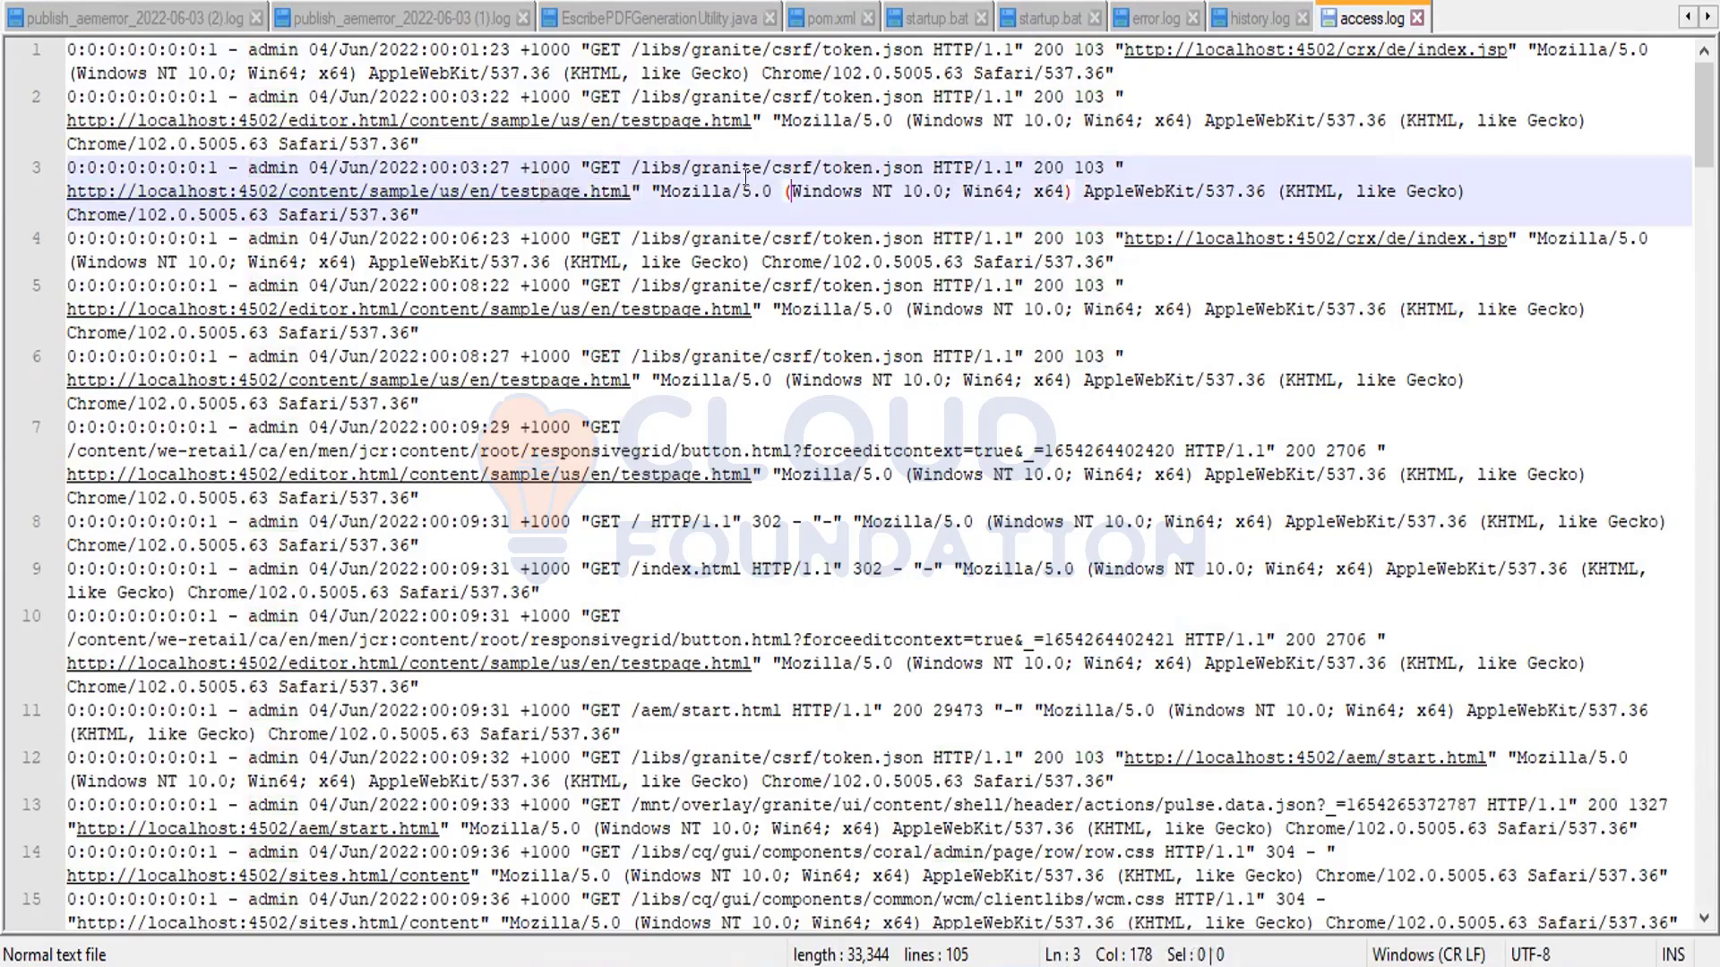
{"action": "left_click", "coordinate": [1058, 215], "text": "shift"}
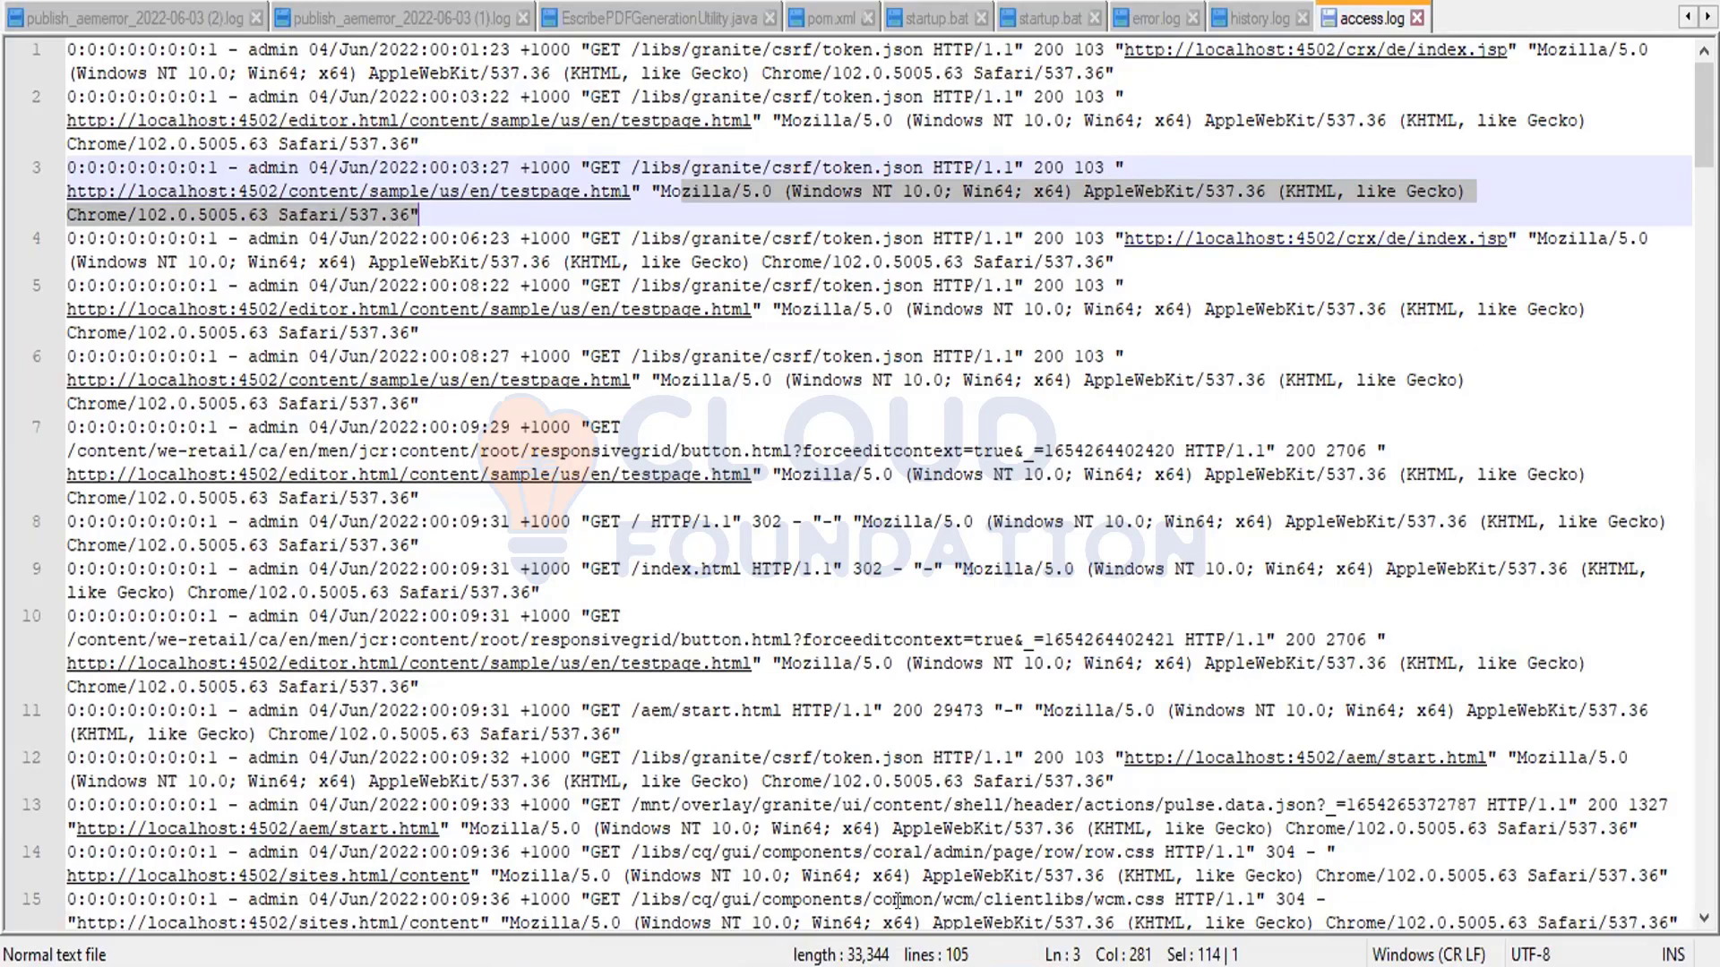
Step: Switch to the AEM Web Console in the browser, cancel the Sample configurations dialog, and open Sling's Log Support page
{"action": "left_click", "coordinate": [898, 956]}
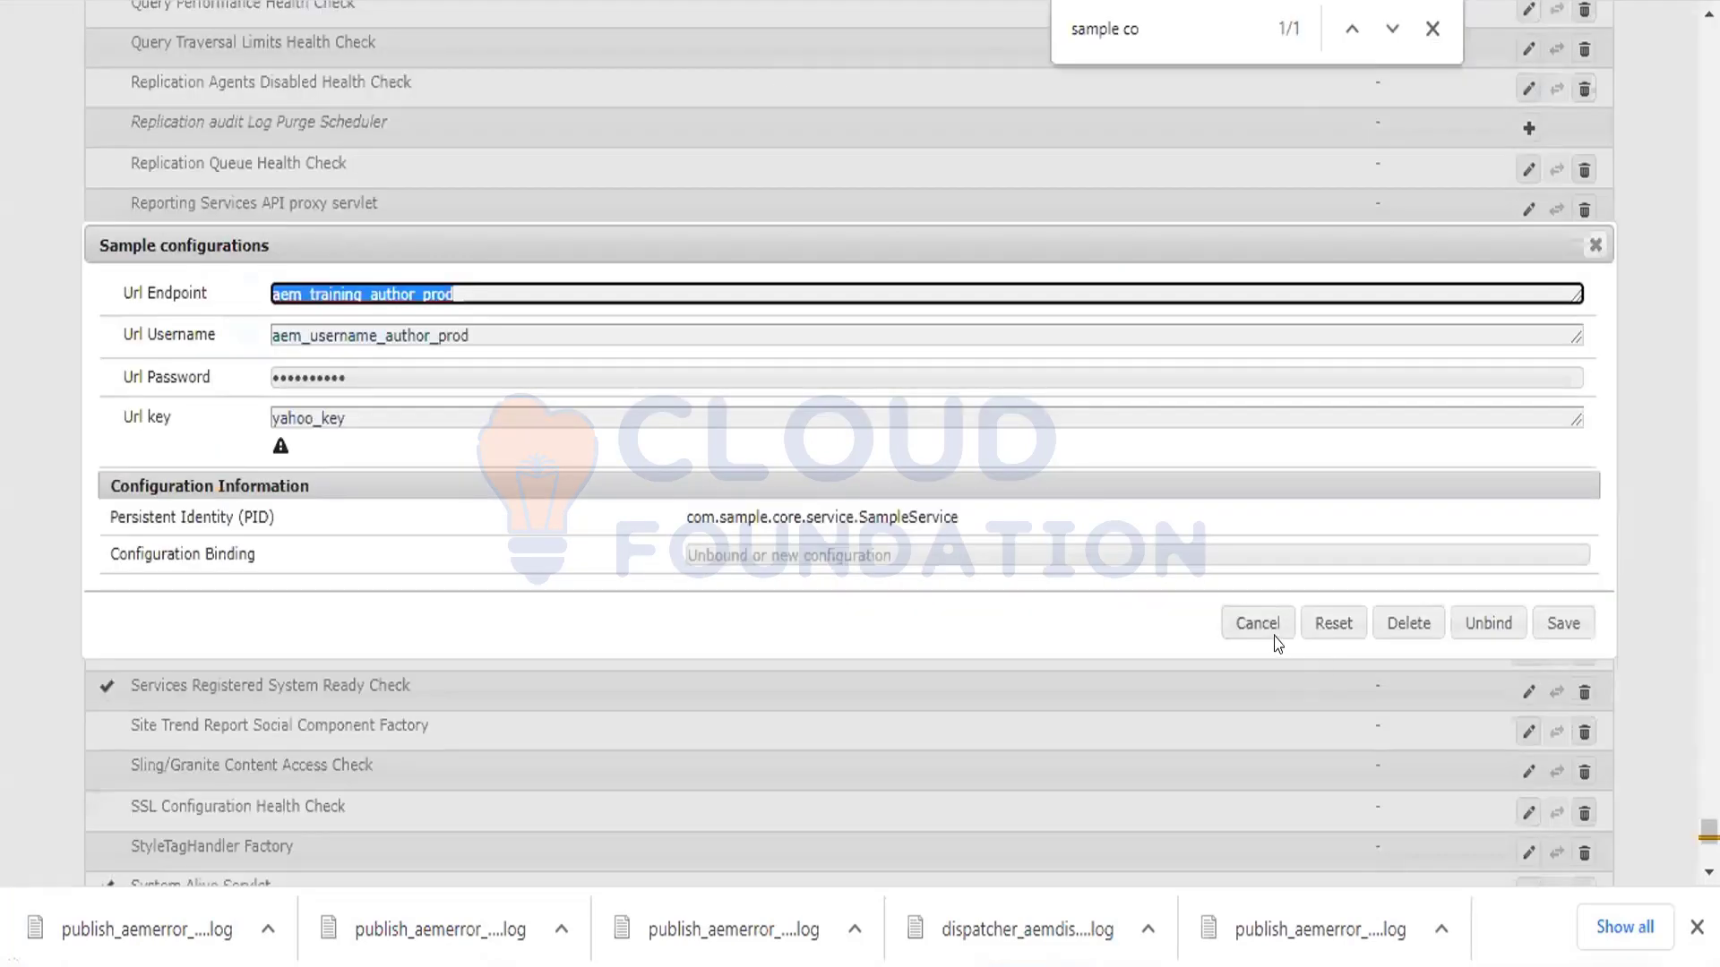
{"action": "left_click", "coordinate": [1257, 624]}
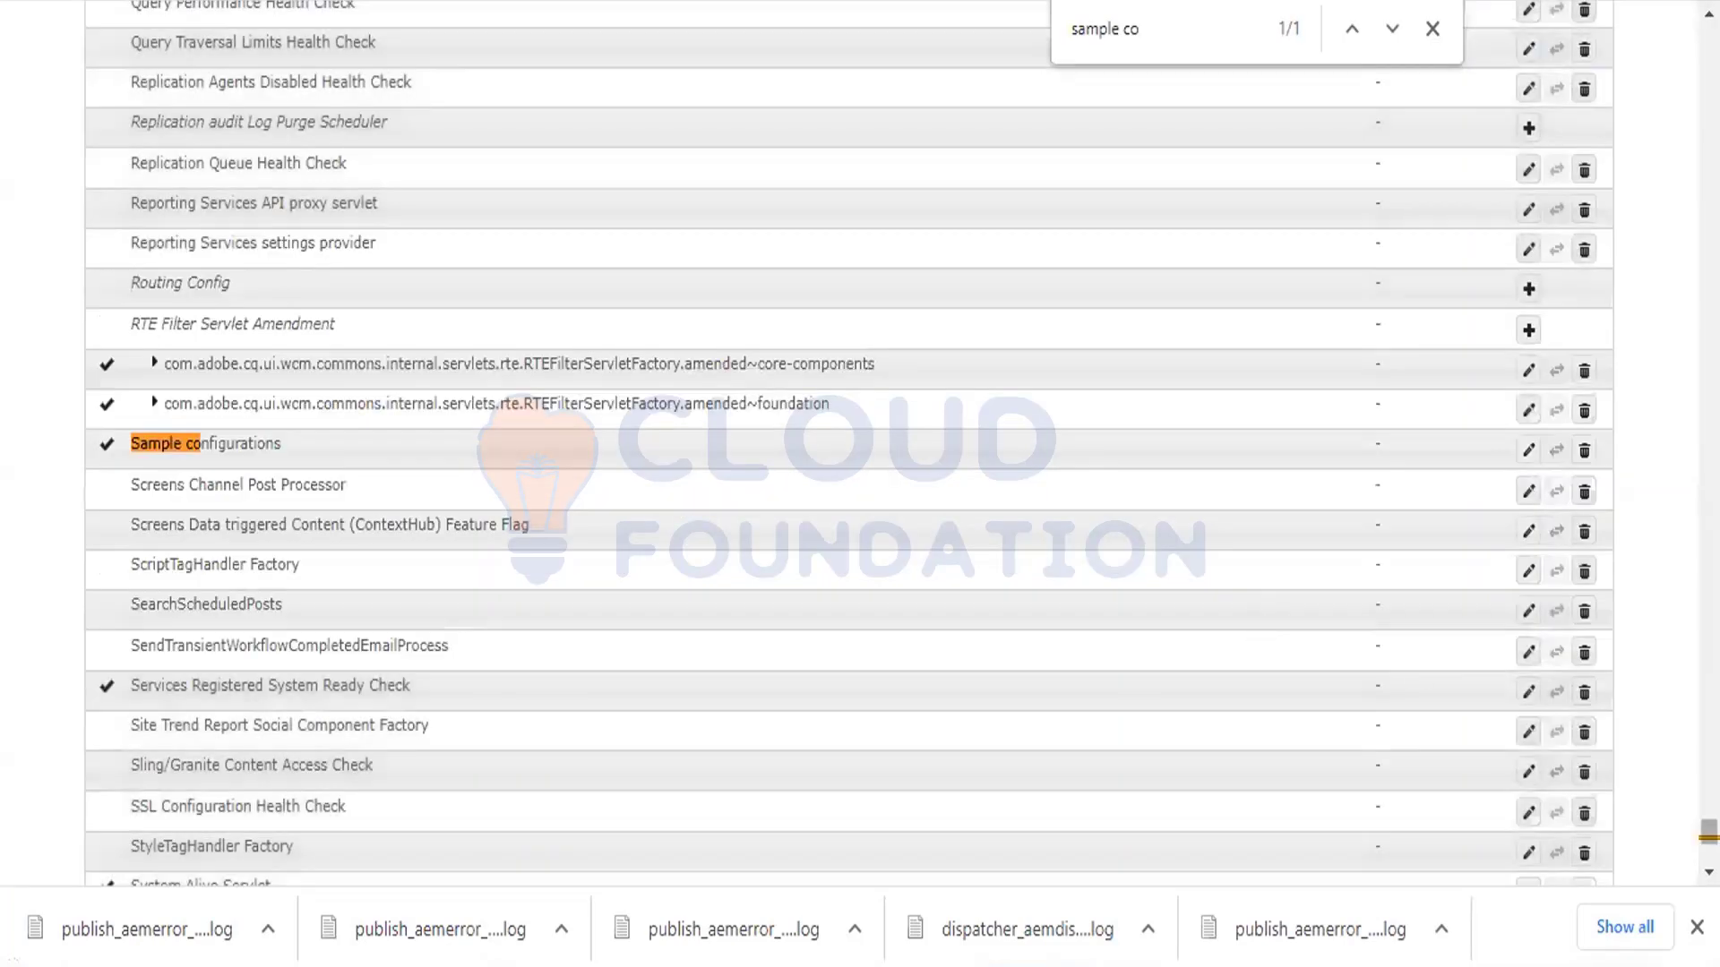
{"action": "scroll", "coordinate": [1665, 285], "scroll_direction": "up", "scroll_amount": 15}
{"action": "scroll", "coordinate": [1665, 285], "scroll_direction": "up", "scroll_amount": 15}
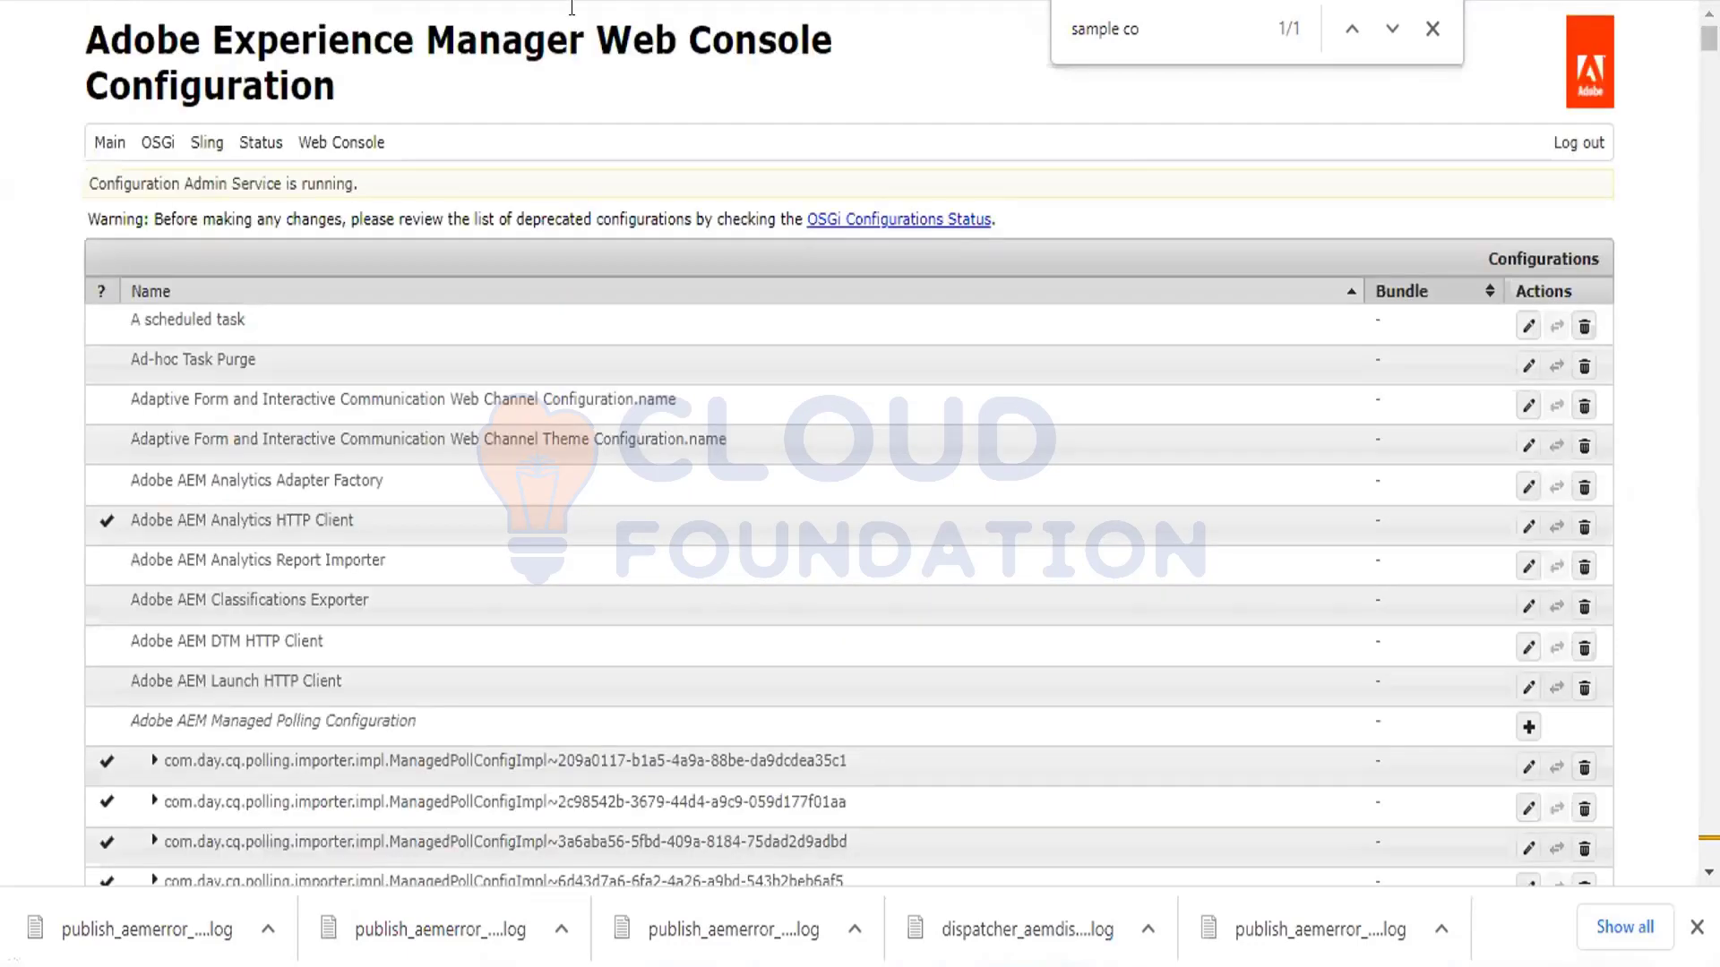
{"action": "mouse_move", "coordinate": [210, 148]}
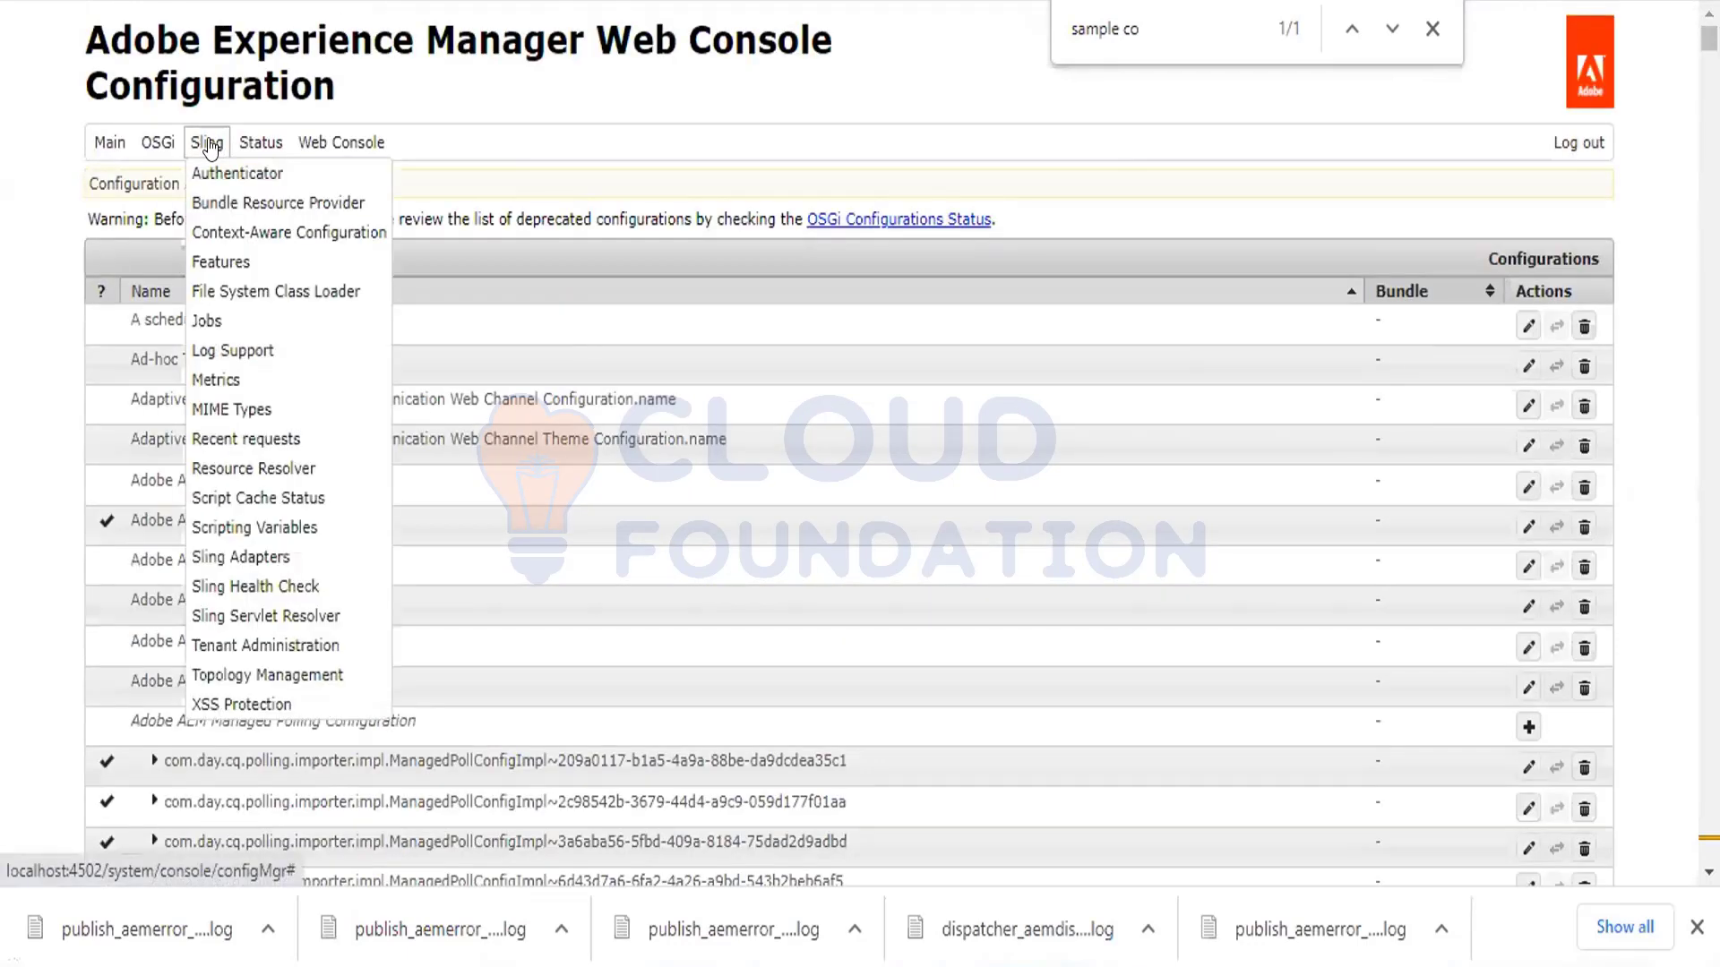
{"action": "left_click", "coordinate": [215, 352]}
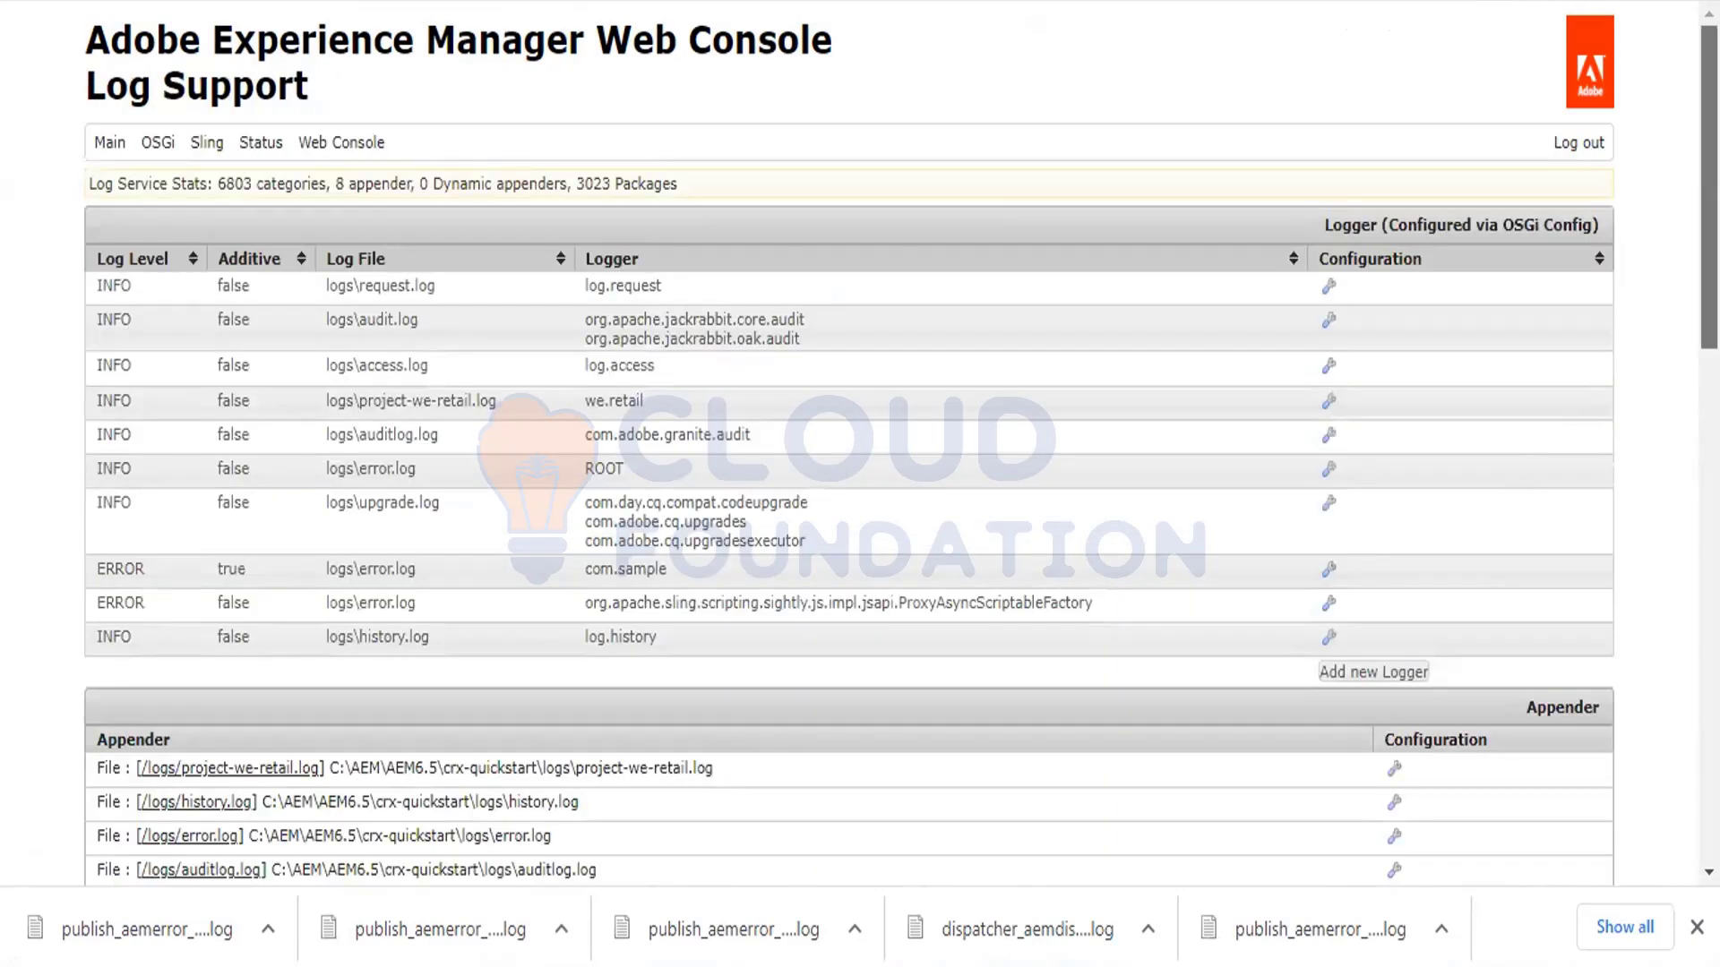
Step: Open history.log from the Appender list of the Log Support page and highlight its entries
{"action": "scroll", "coordinate": [667, 428], "scroll_direction": "down", "scroll_amount": 5}
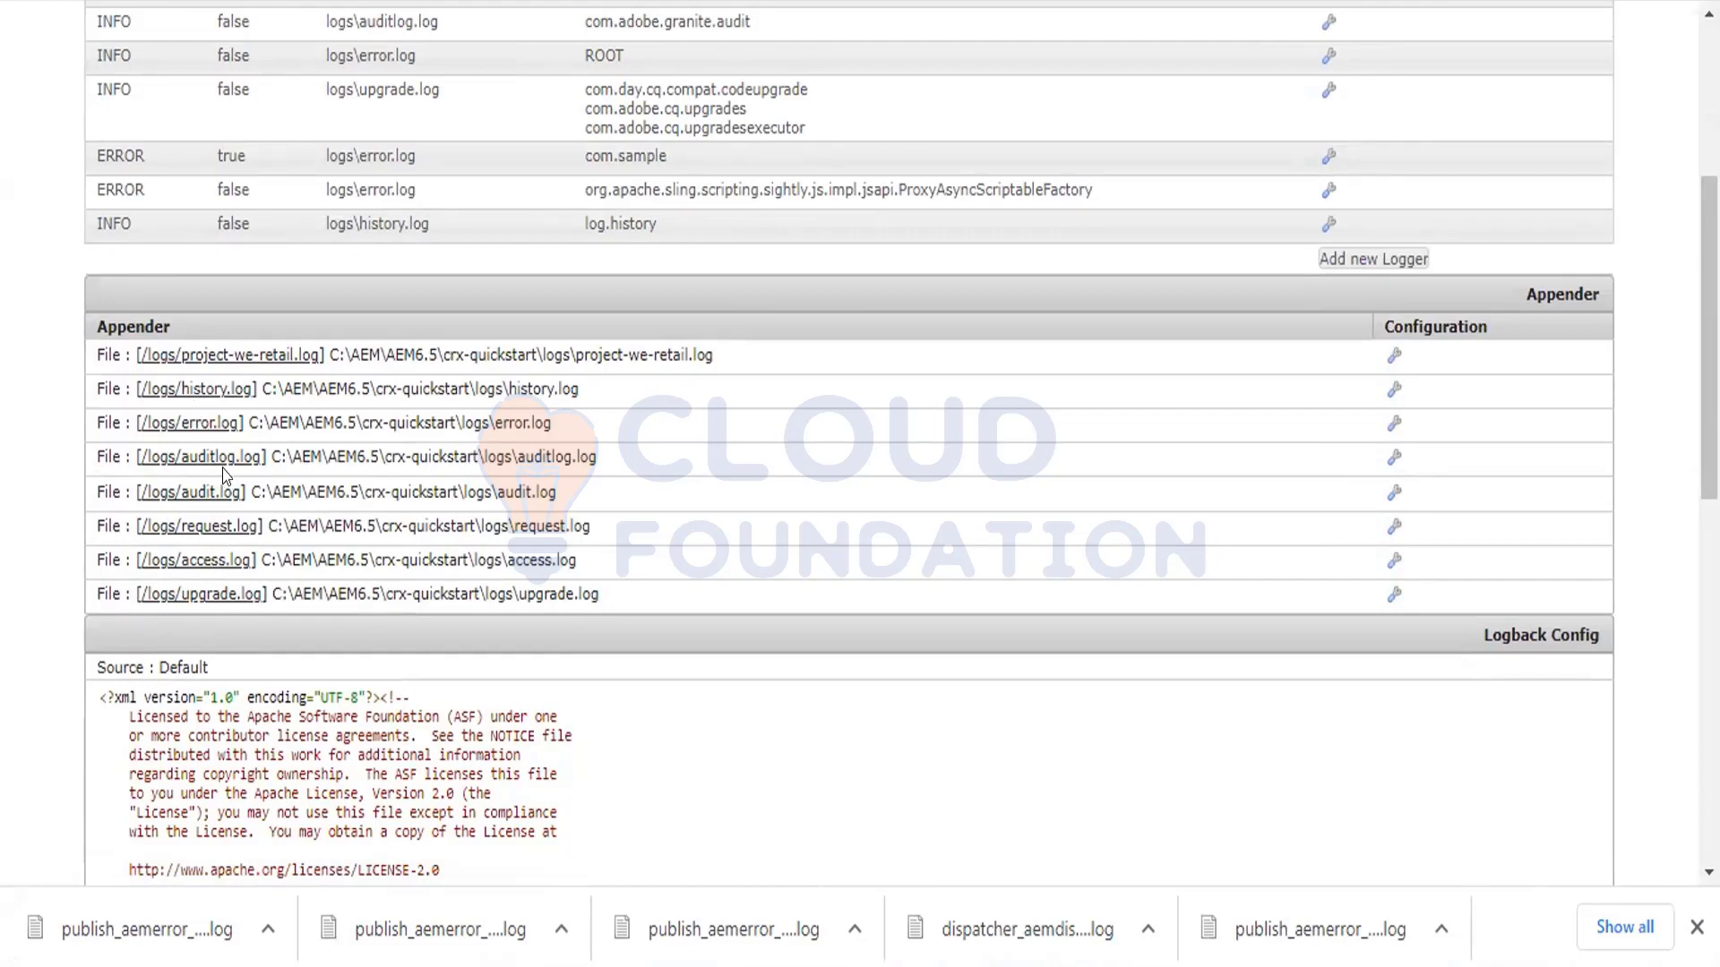
{"action": "left_click", "coordinate": [198, 389]}
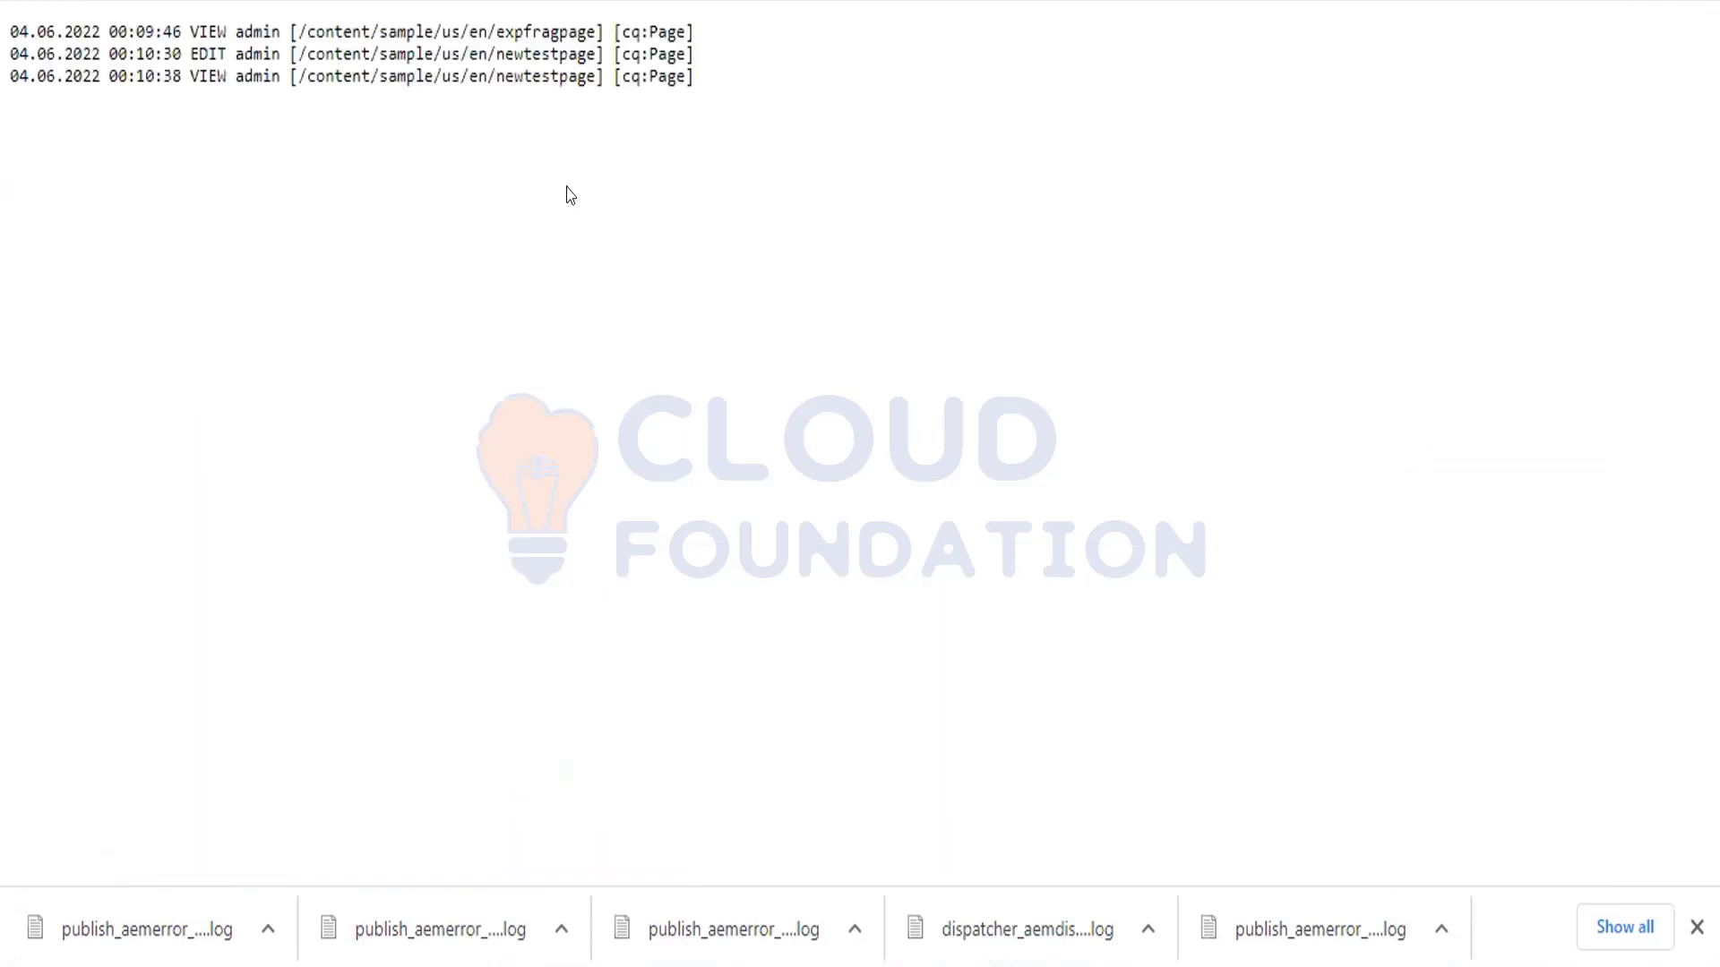
{"action": "left_click_drag", "start_coordinate": [716, 85], "coordinate": [441, 32]}
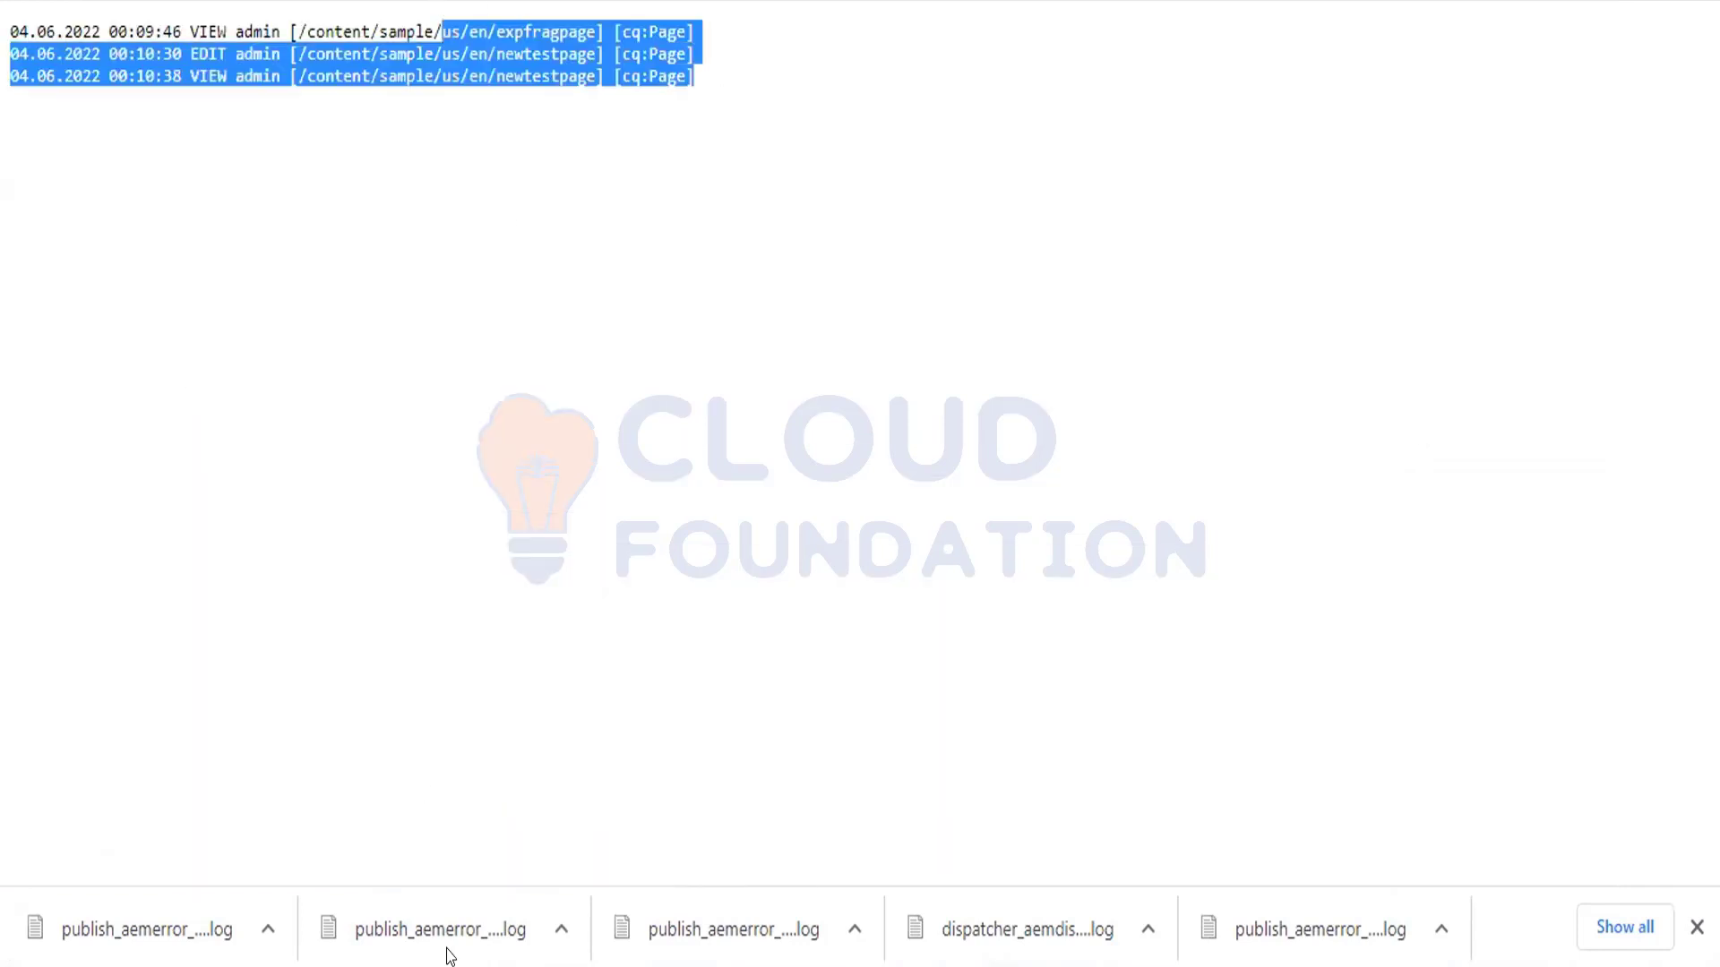
Step: Switch to Notepad++, reload access.log, and check the newtestpage entries in history.log against the browser copy
{"action": "key", "text": "alt+Tab"}
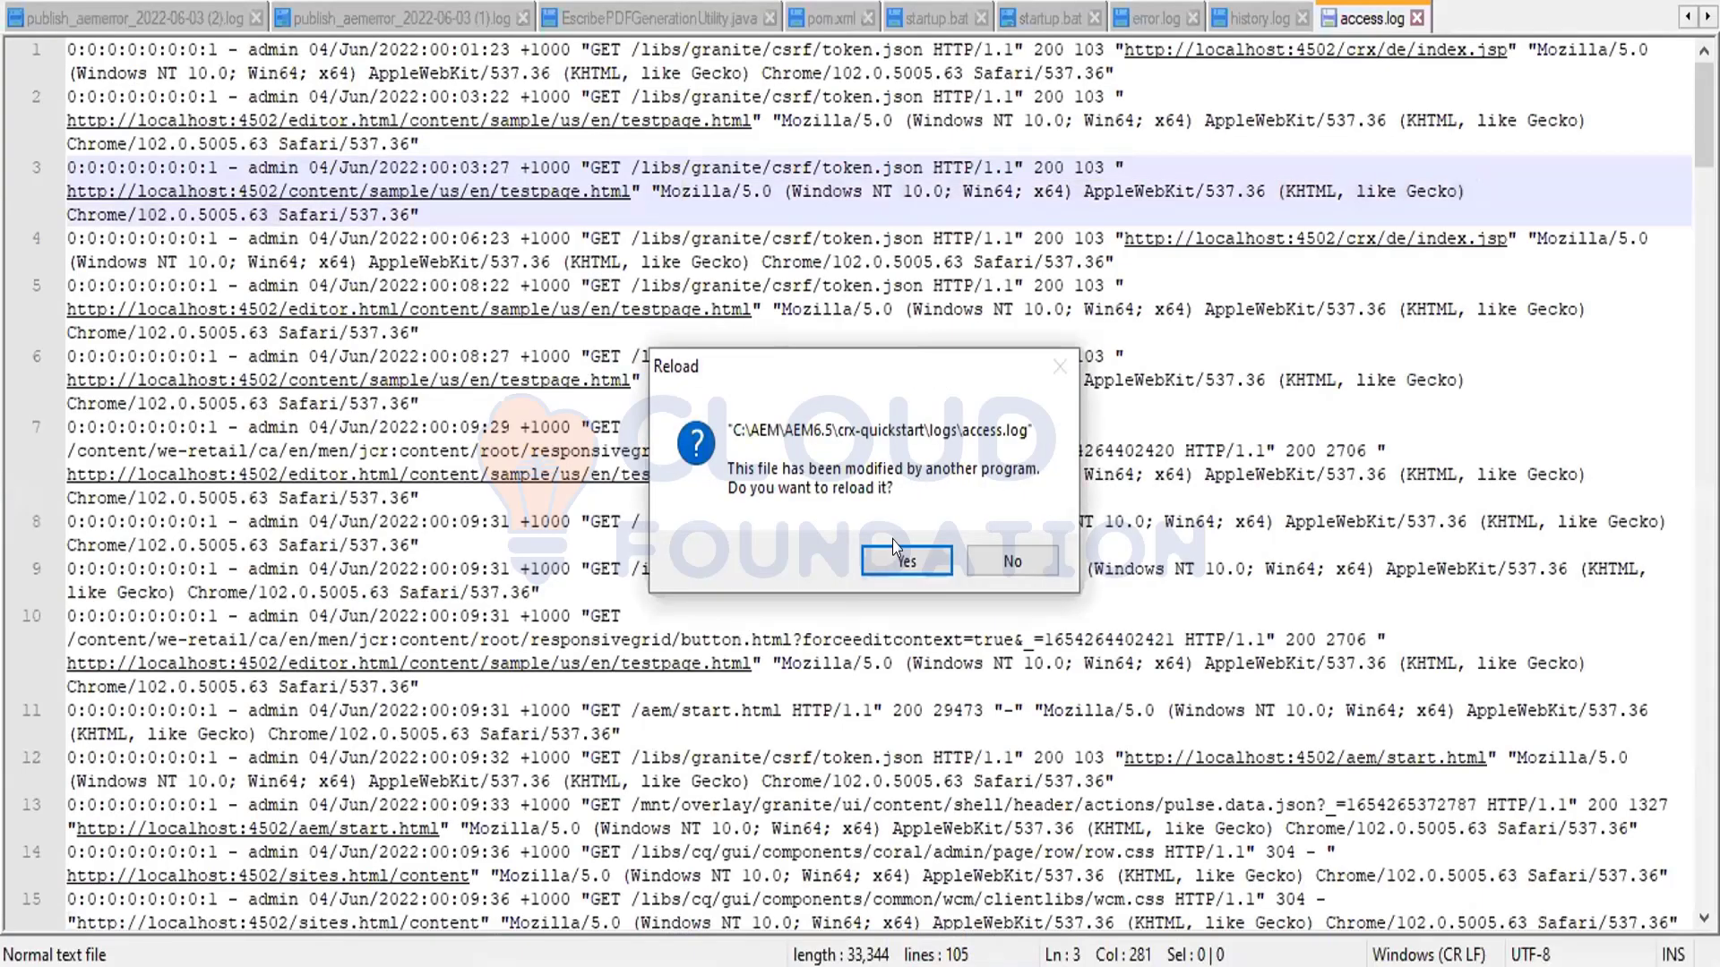
{"action": "left_click", "coordinate": [894, 550]}
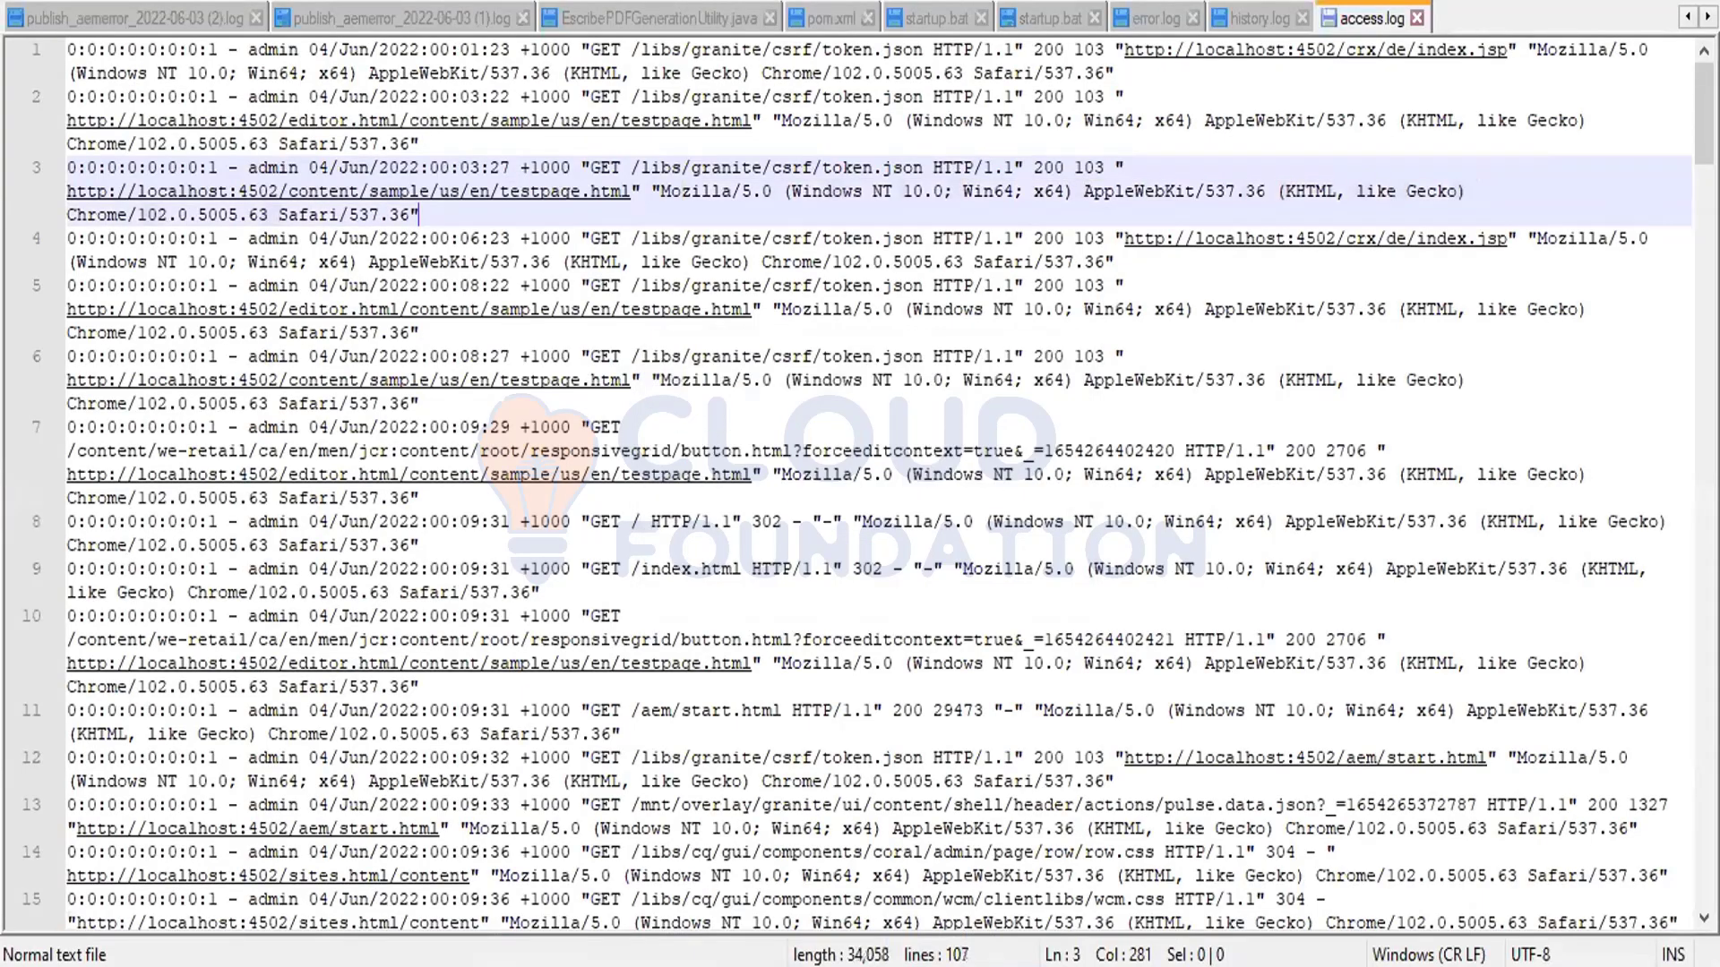
{"action": "left_click", "coordinate": [1258, 19]}
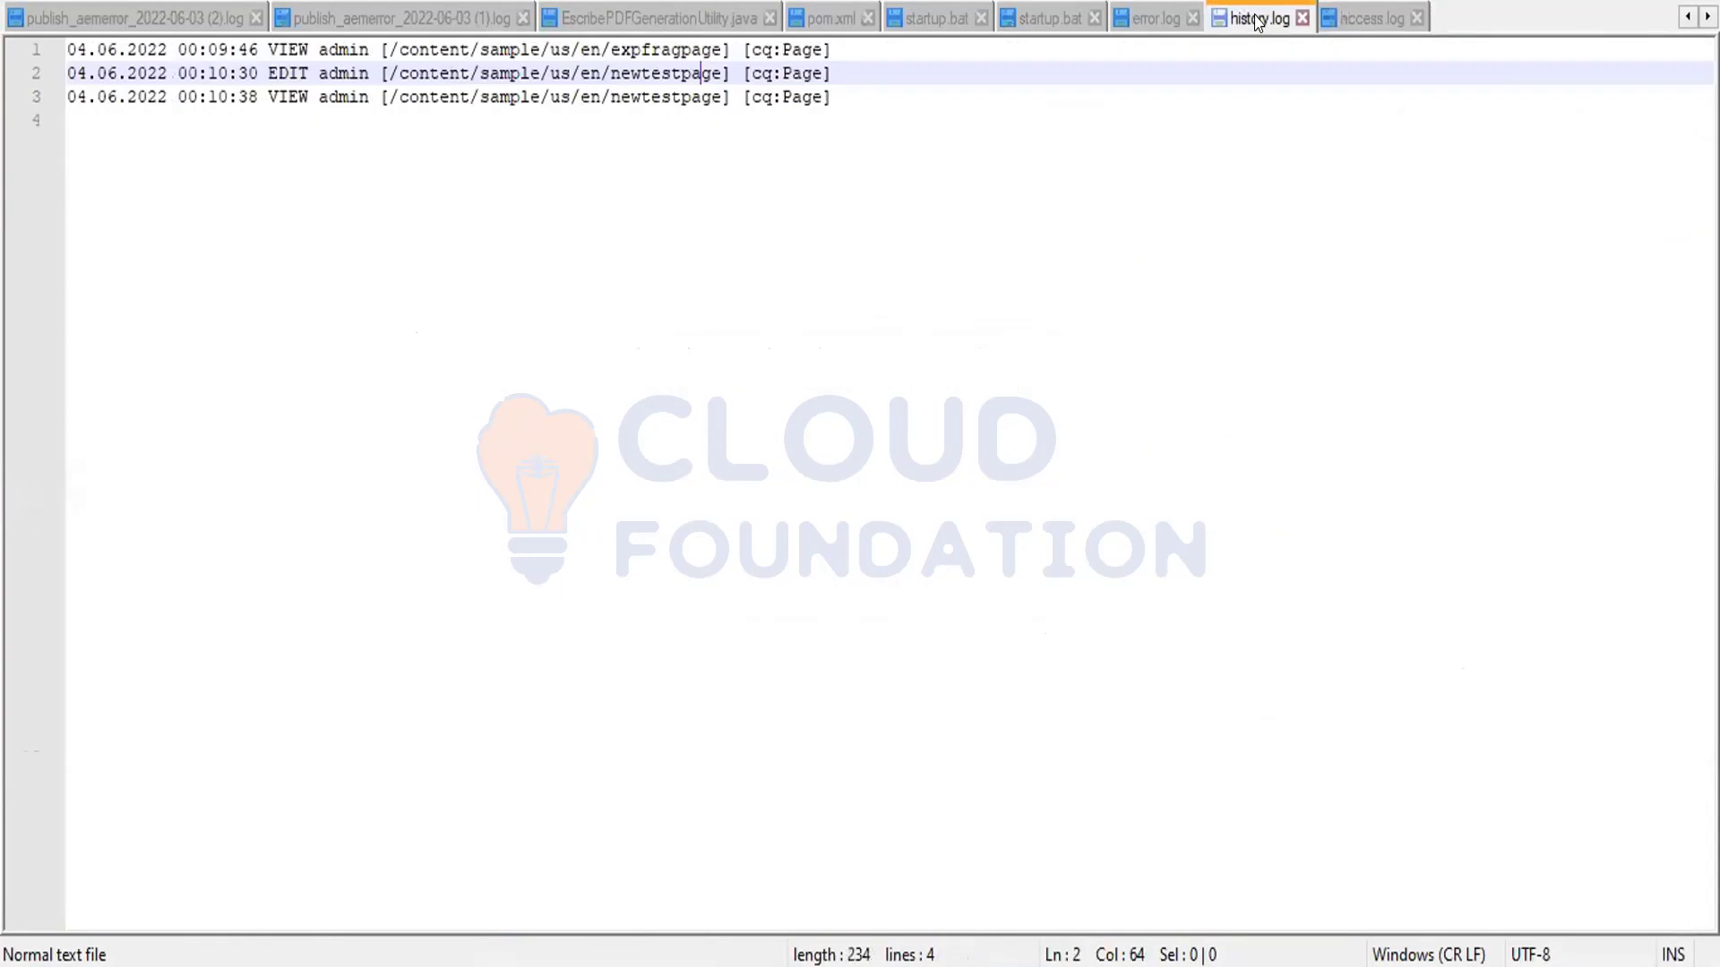
{"action": "left_click", "coordinate": [674, 97]}
Step: Return the browser to the Log Support page, then switch to File Explorer and go up to the crx-quickstart folder
{"action": "key", "text": "alt+Tab"}
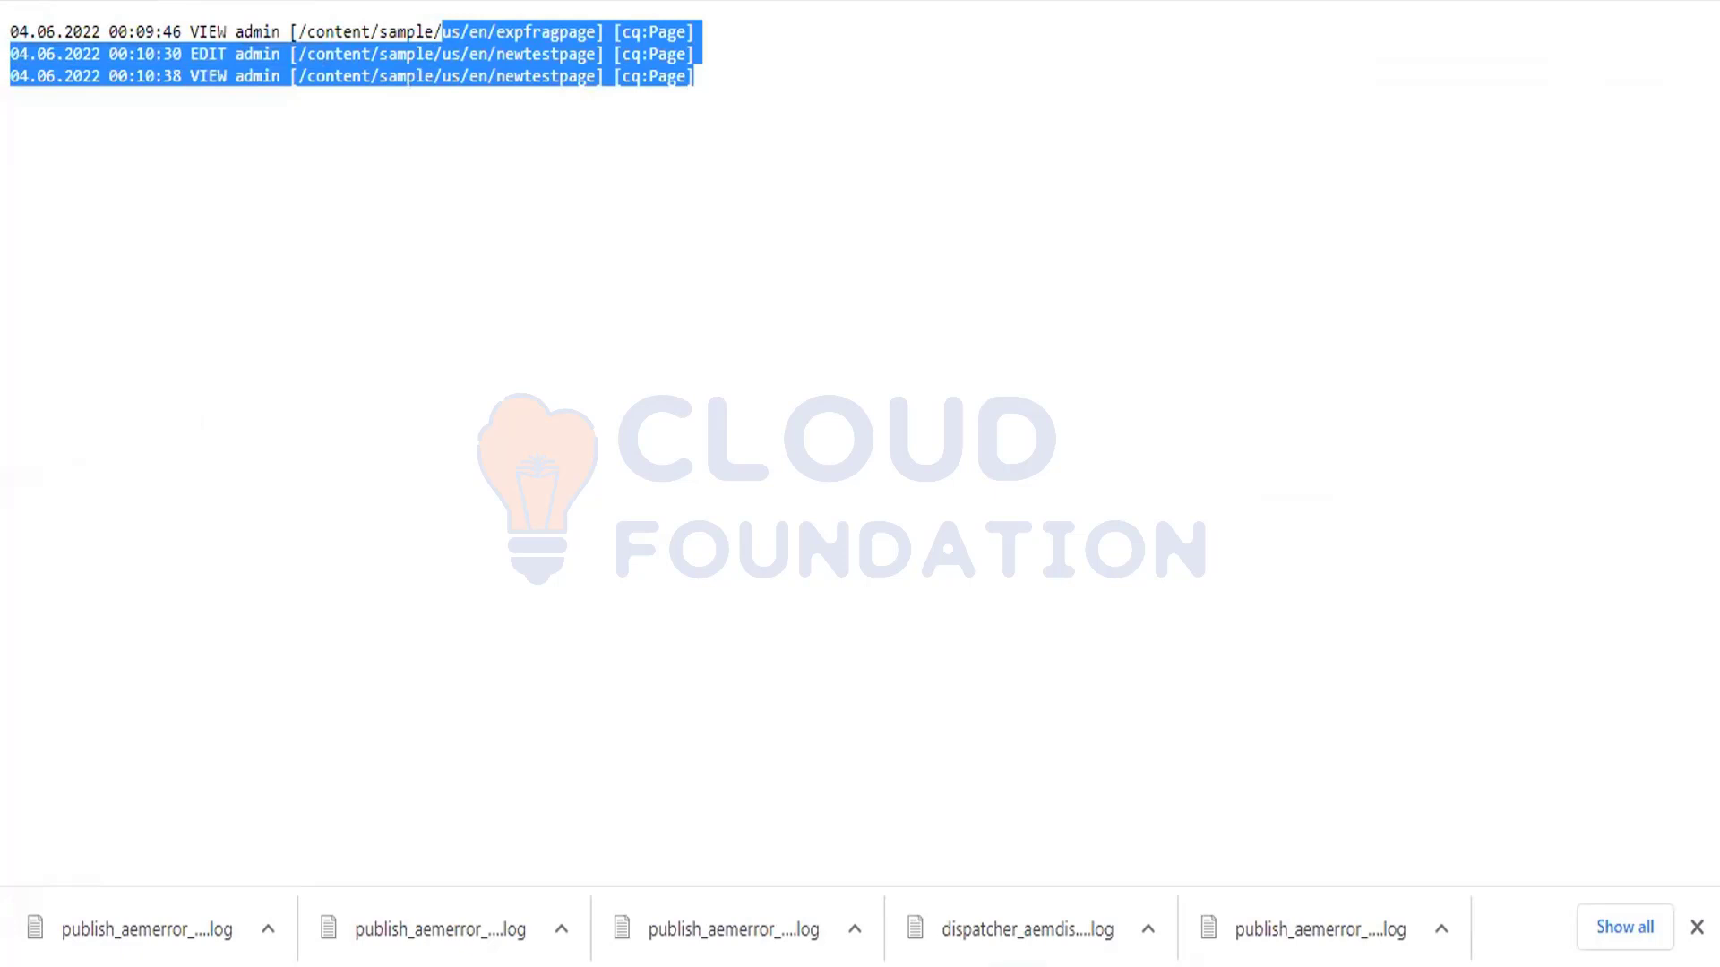
{"action": "key", "text": "alt+Left"}
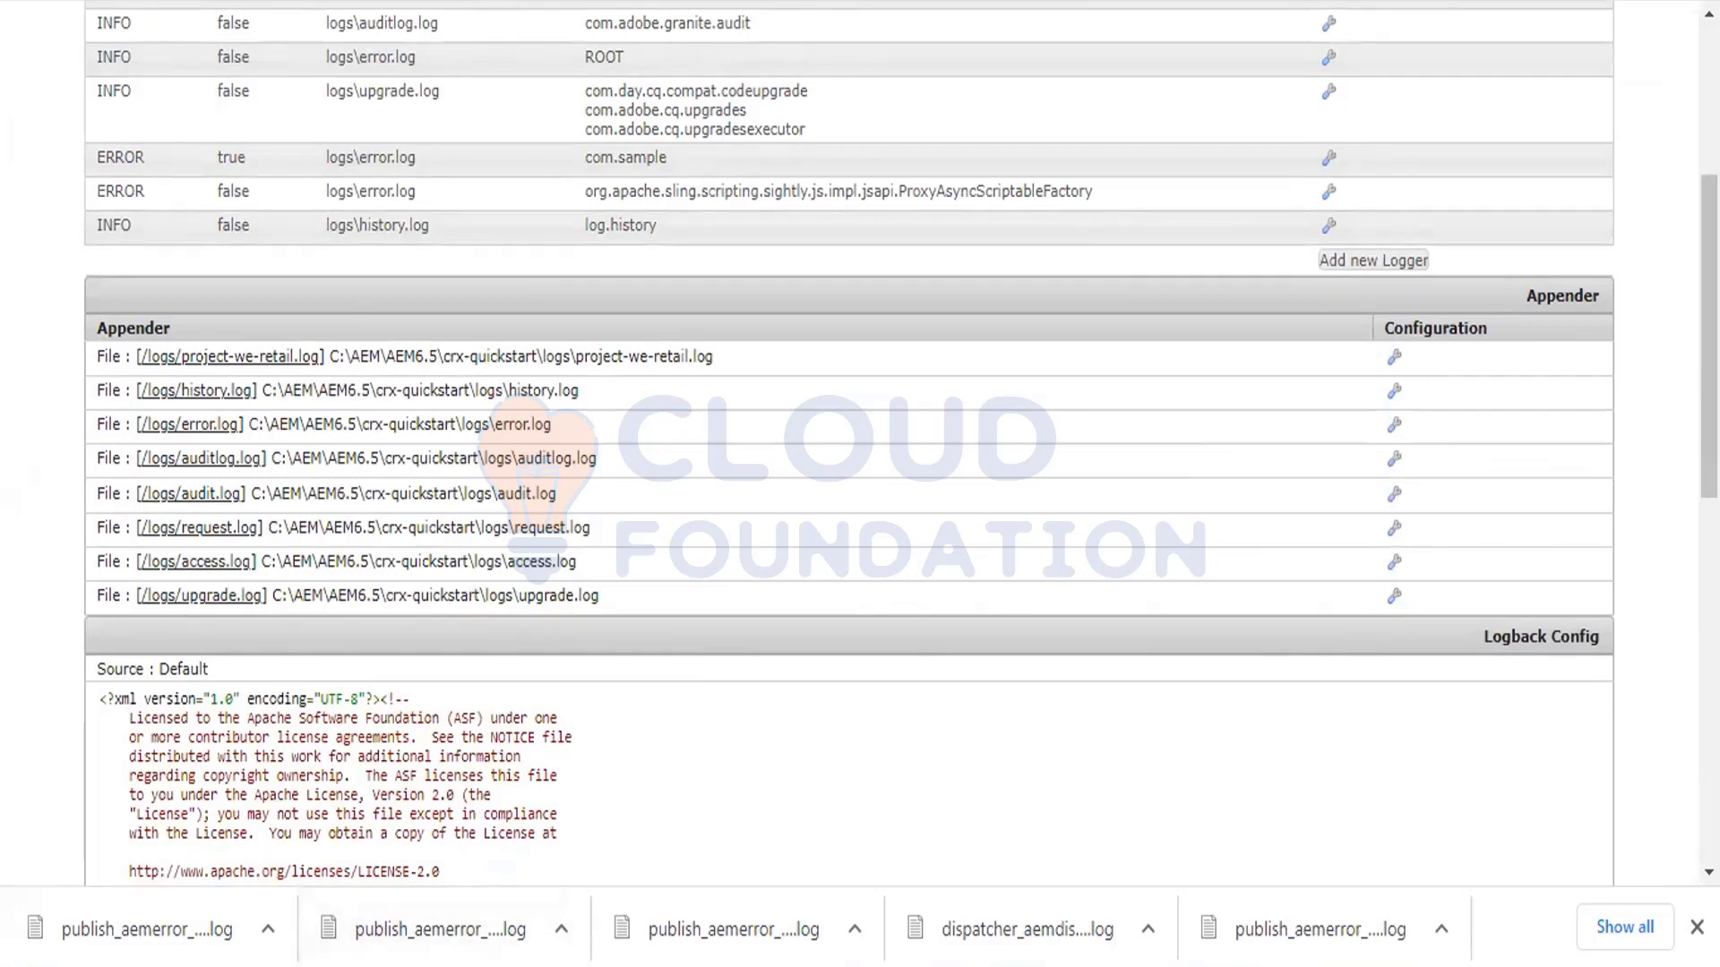
{"action": "mouse_move", "coordinate": [680, 964]}
{"action": "left_click", "coordinate": [403, 860]}
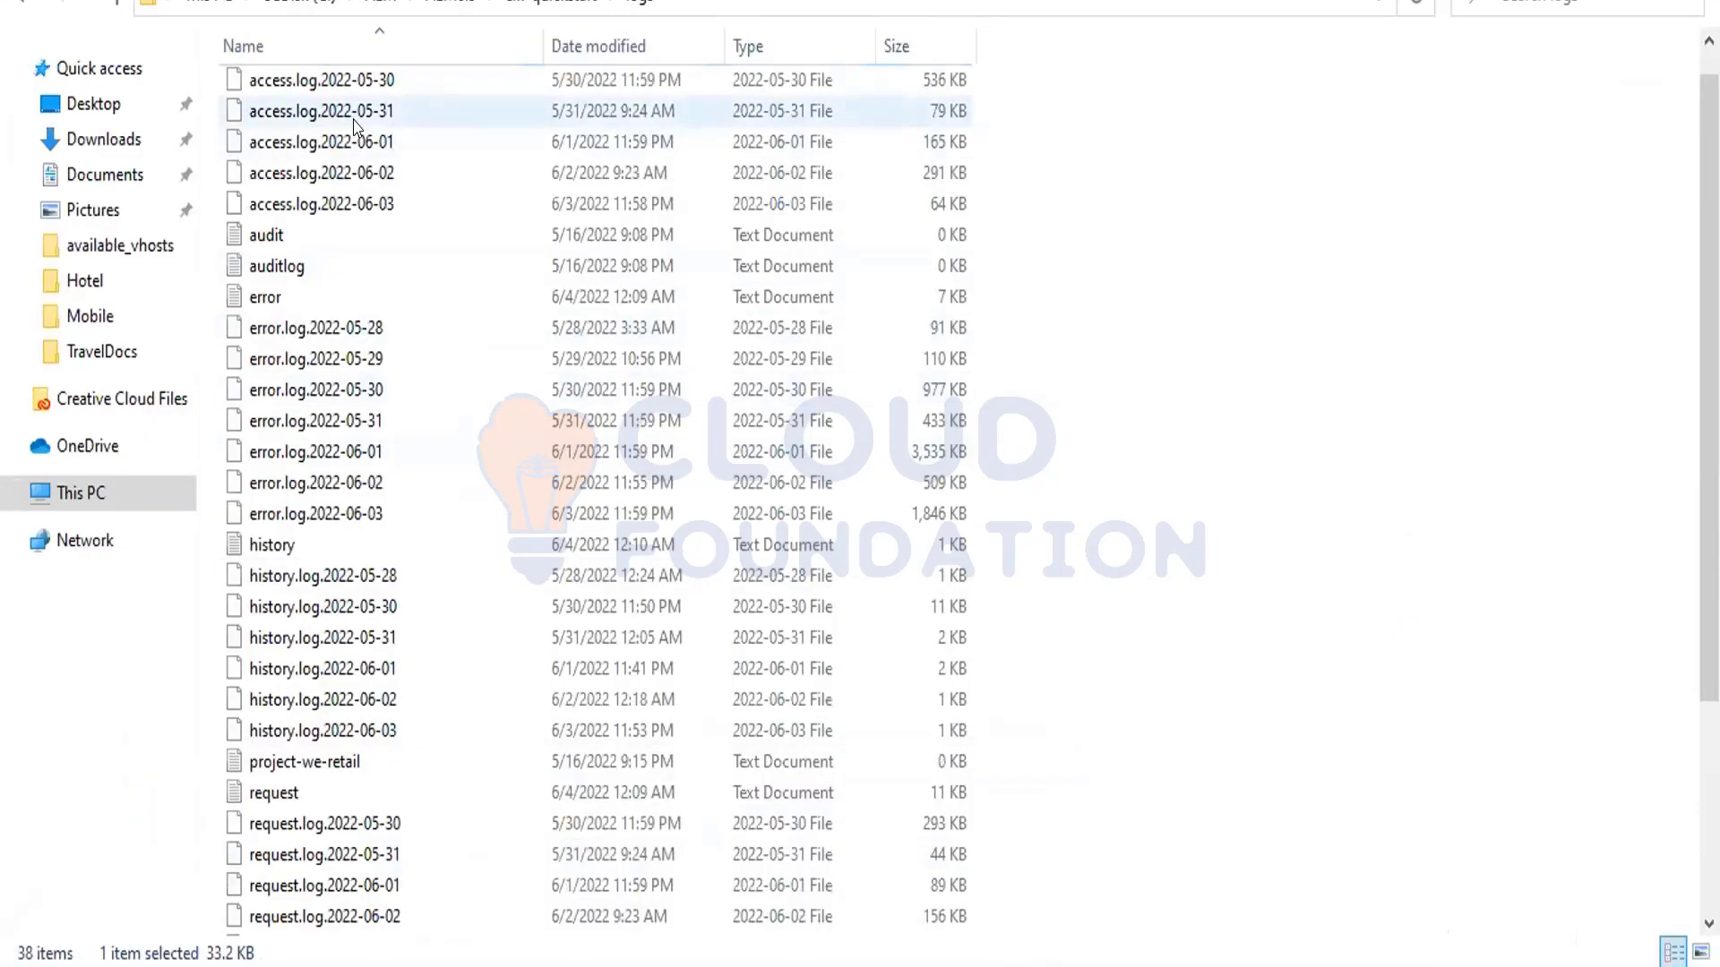
{"action": "left_click", "coordinate": [544, 4]}
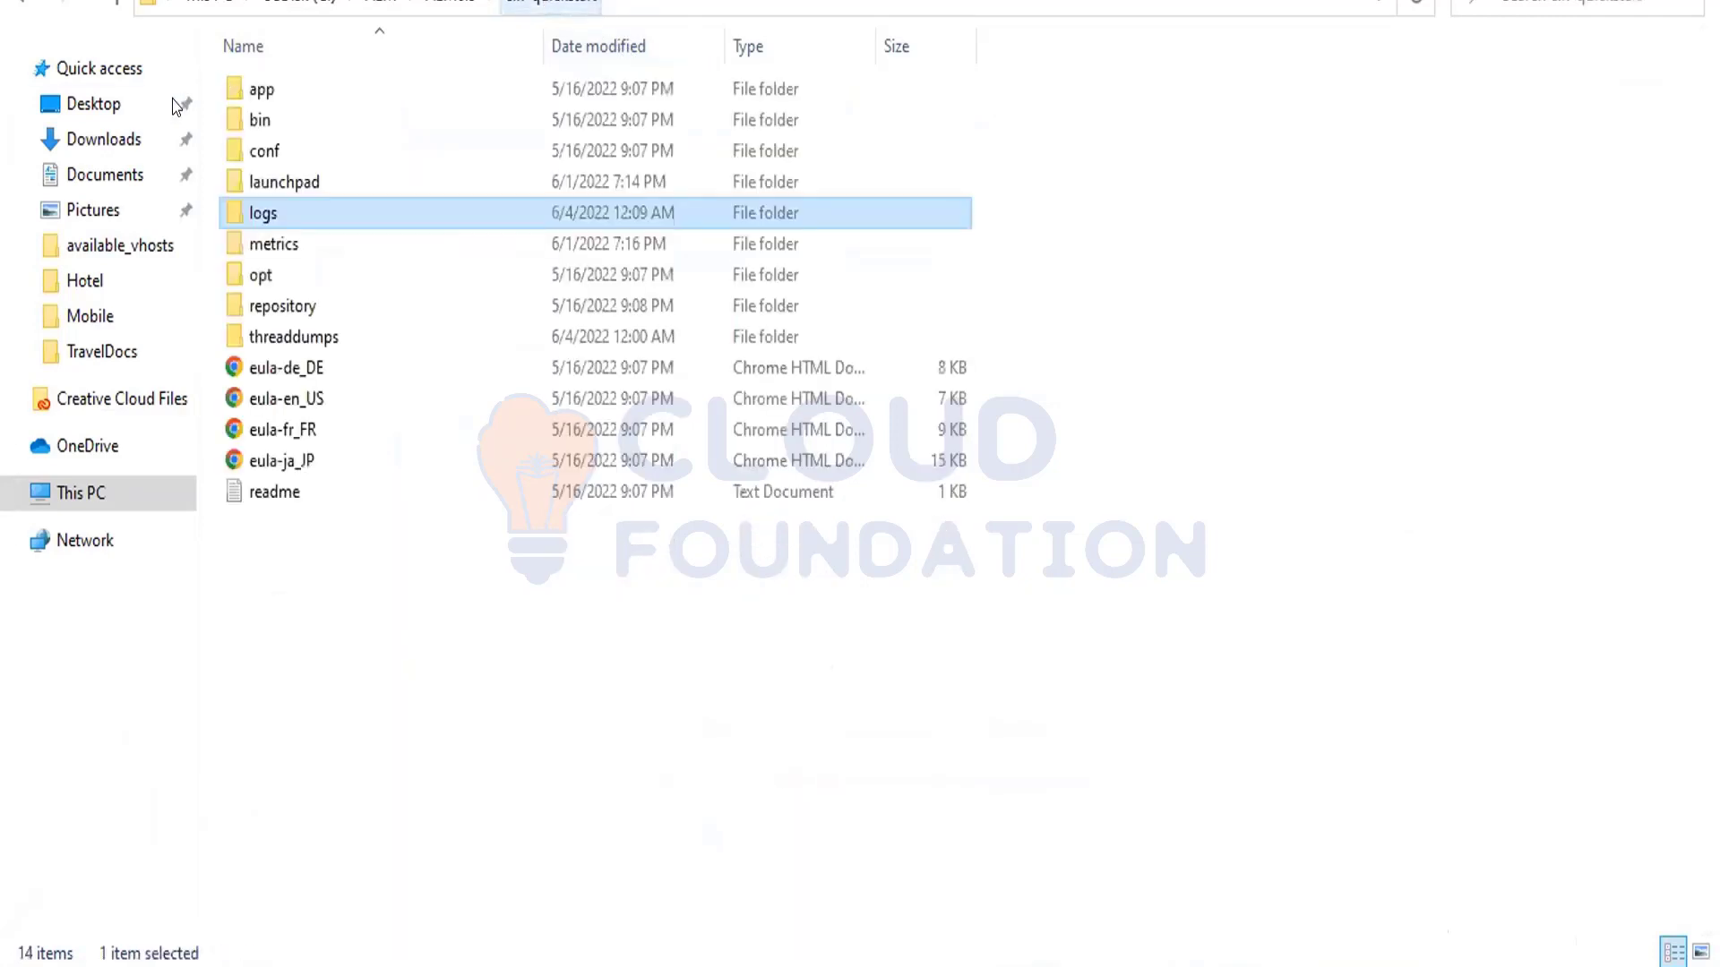
Step: Open the logs folder and examine the dated access.log files and the error log
{"action": "double_click", "coordinate": [250, 218]}
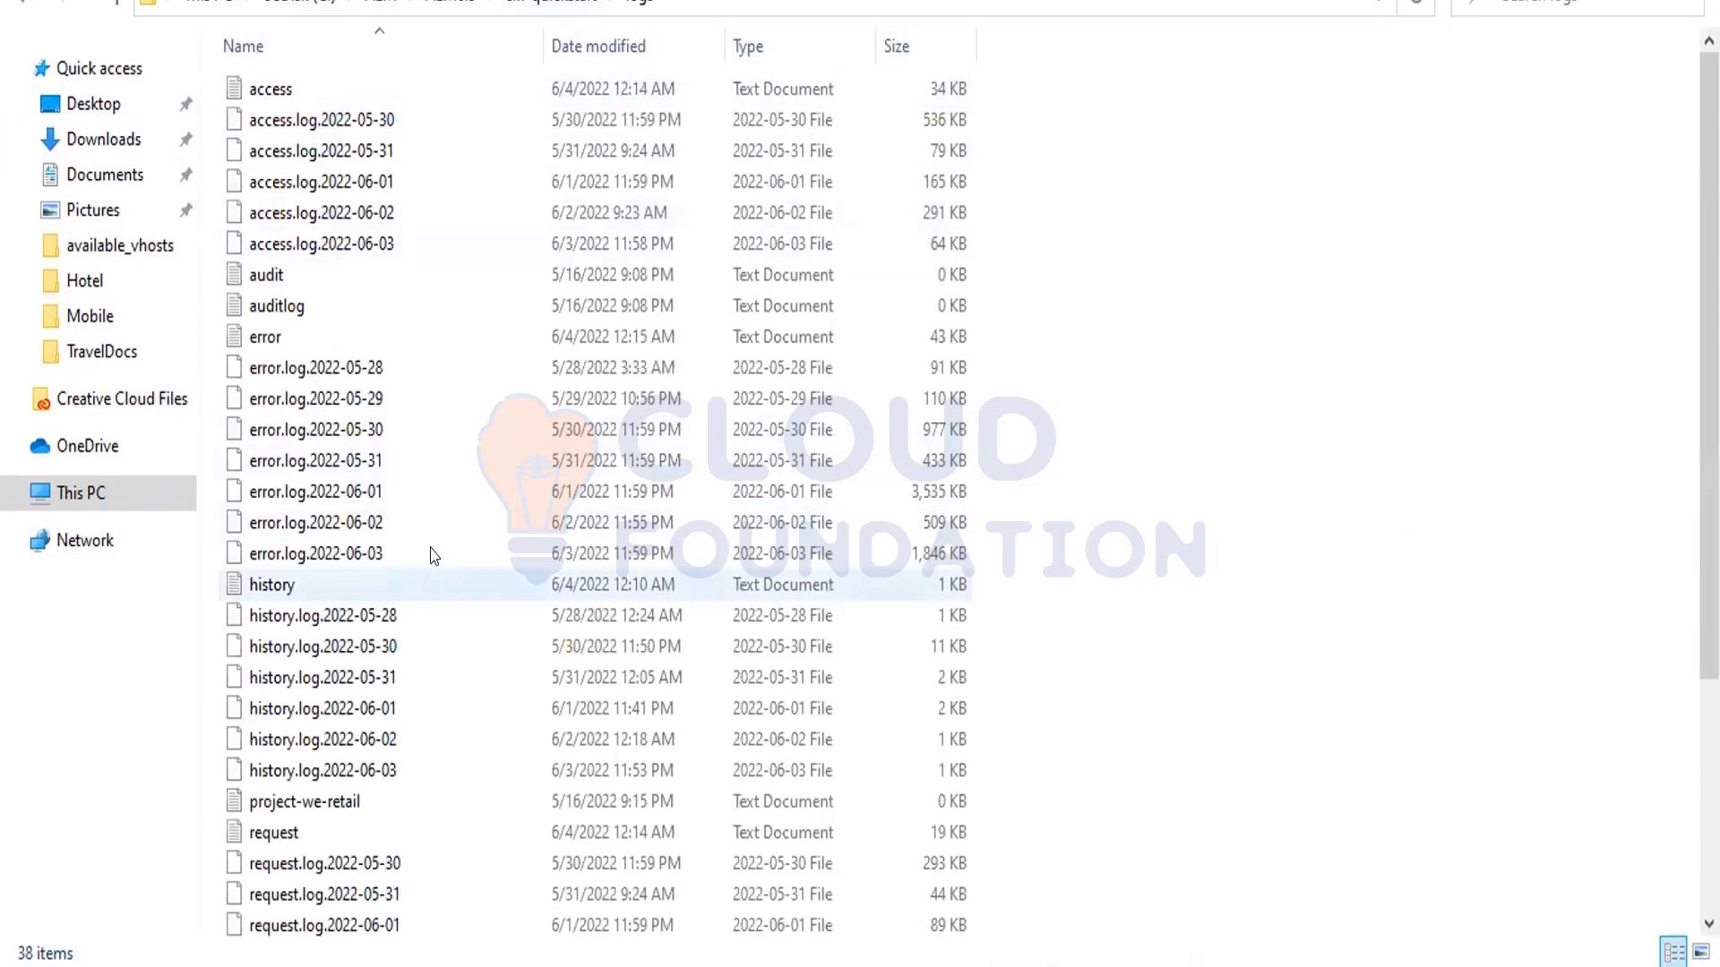
{"action": "left_click", "coordinate": [327, 123]}
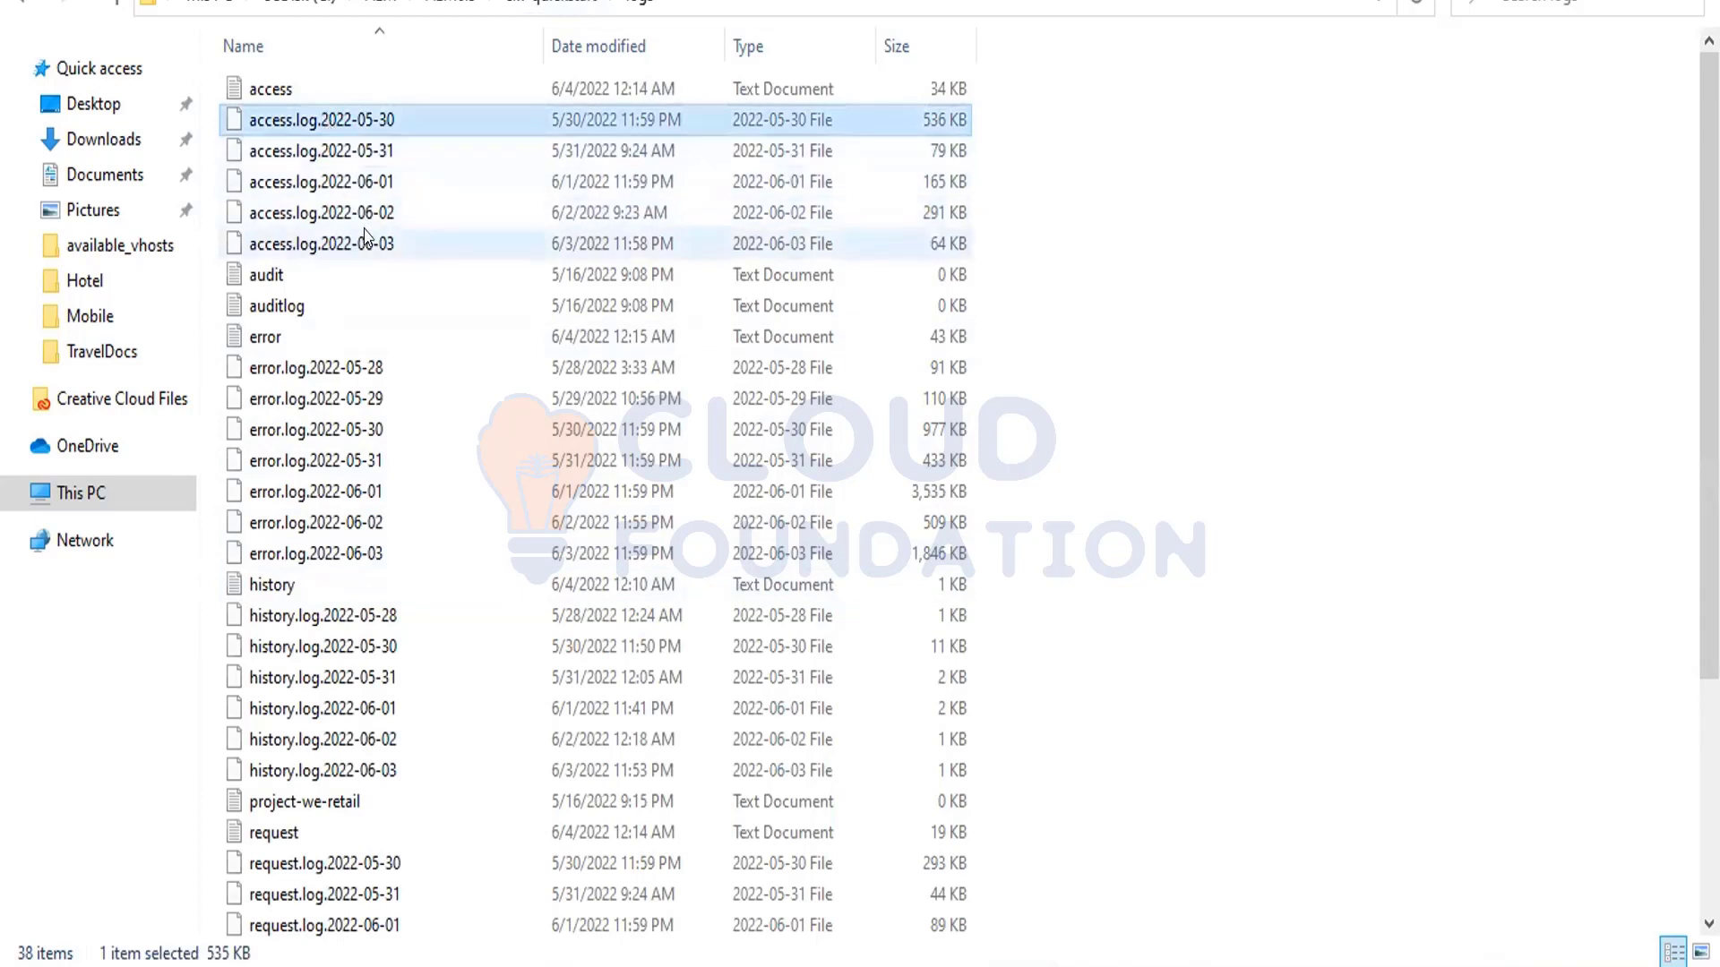
{"action": "mouse_move", "coordinate": [366, 238]}
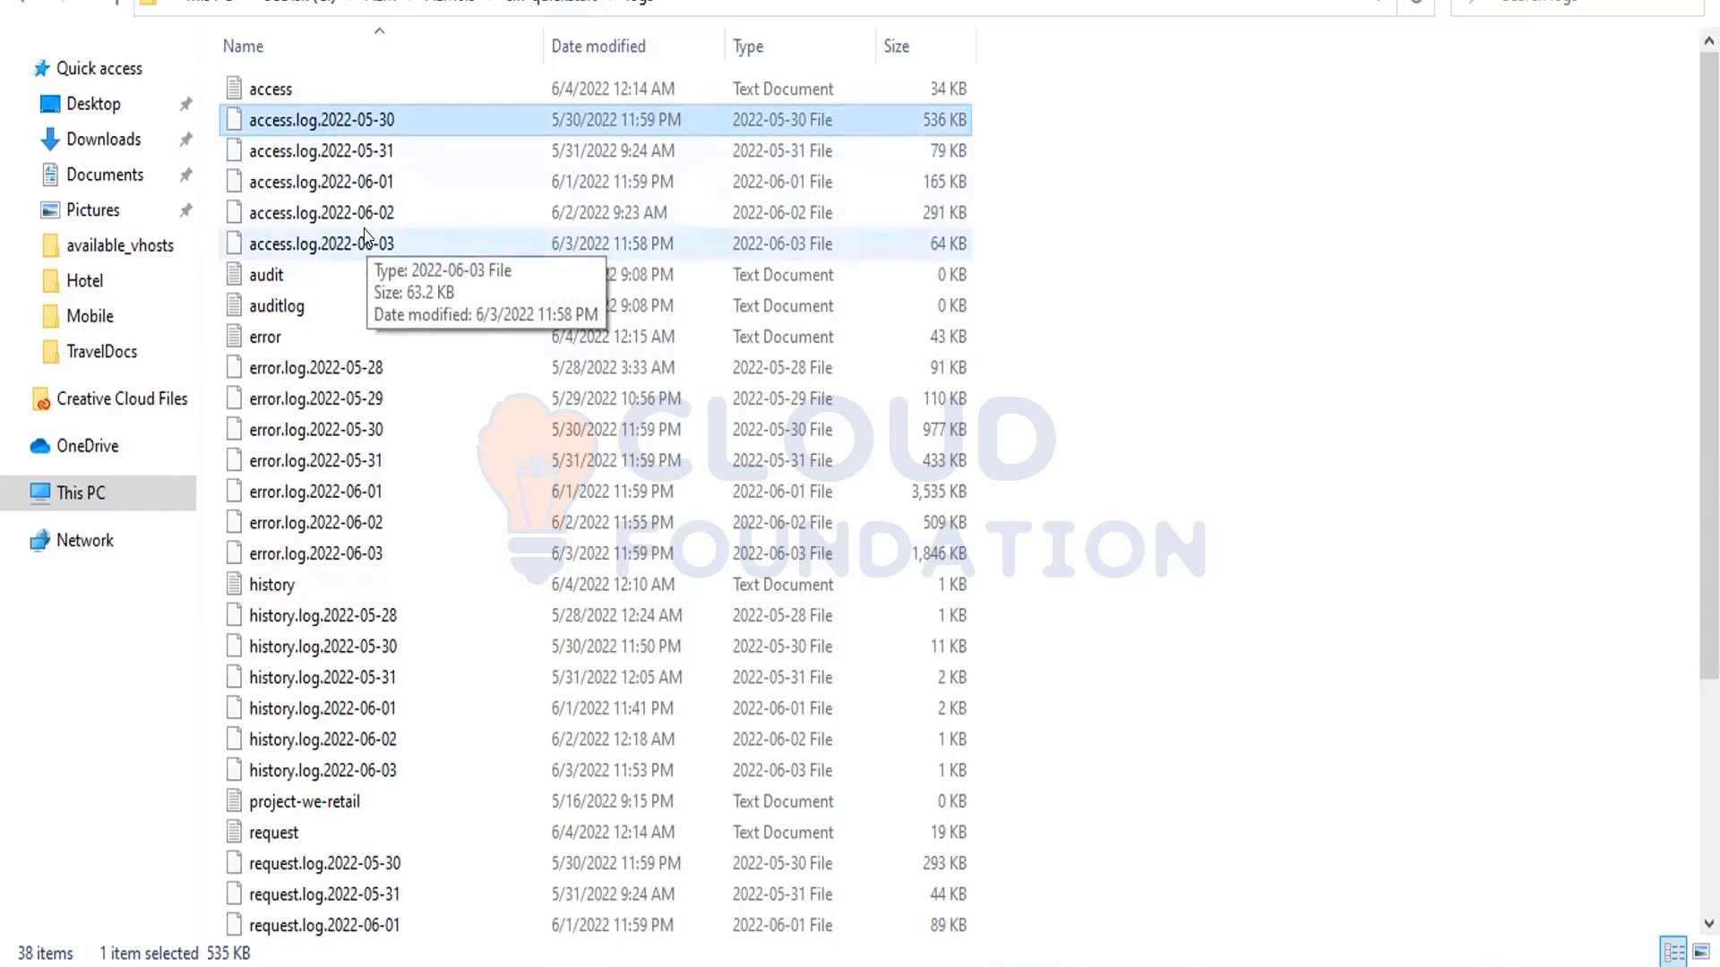
{"action": "mouse_move", "coordinate": [357, 120]}
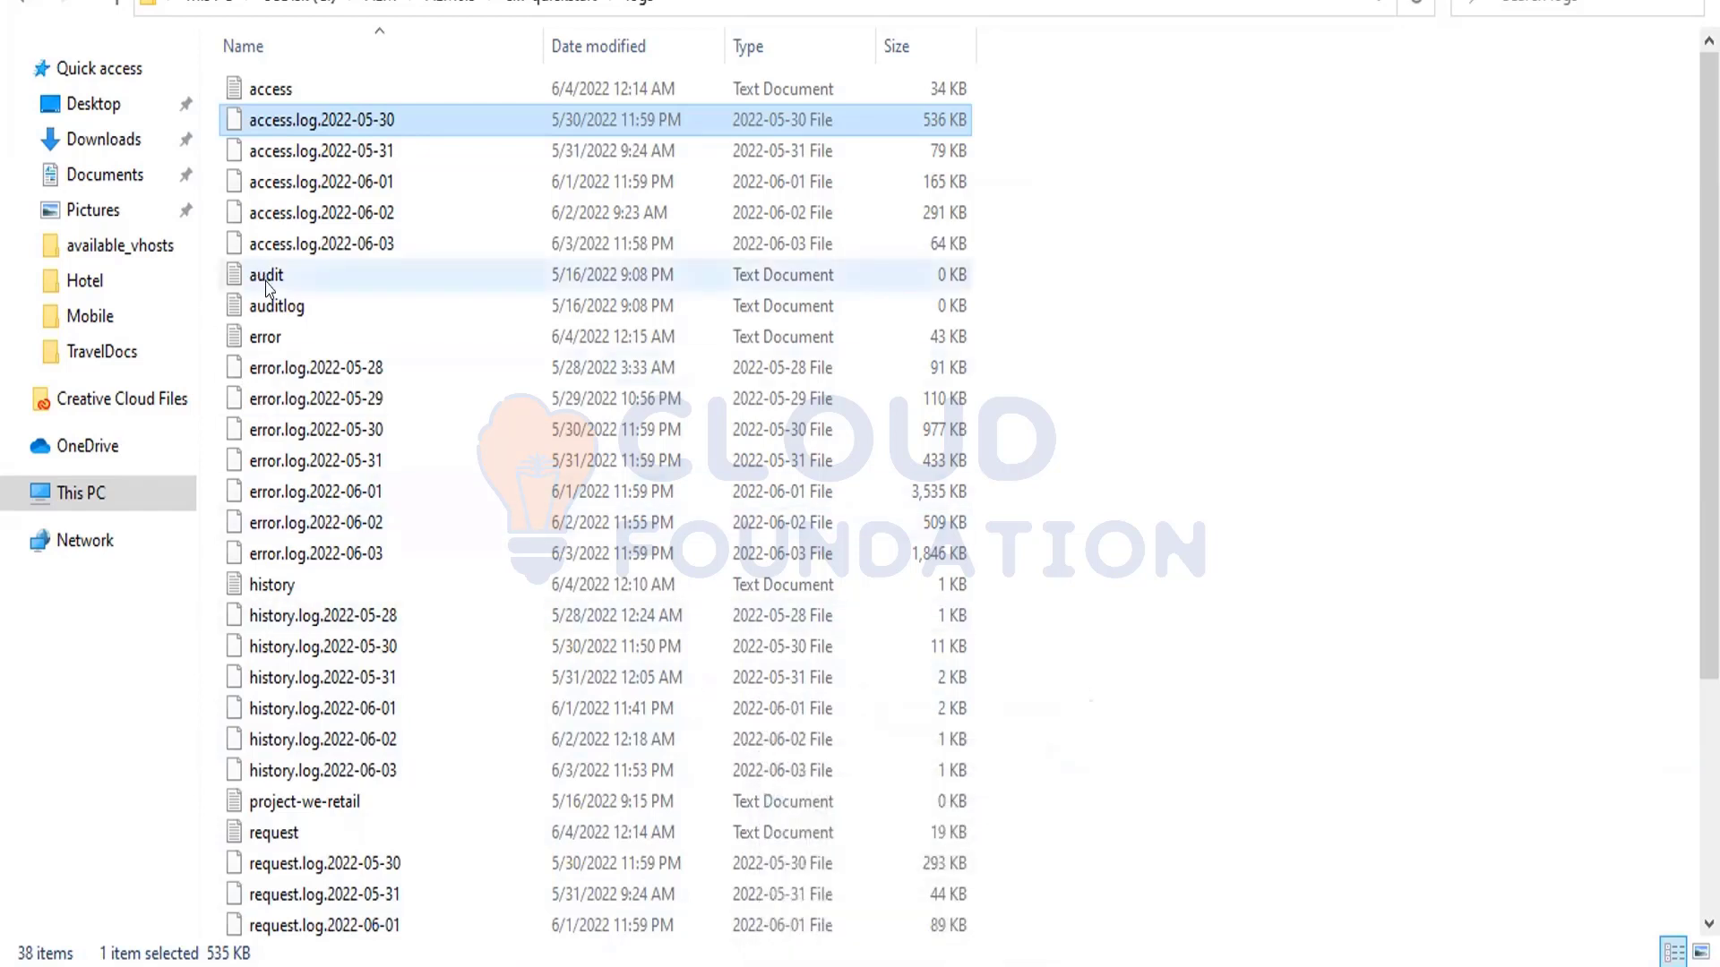
{"action": "left_click", "coordinate": [272, 336]}
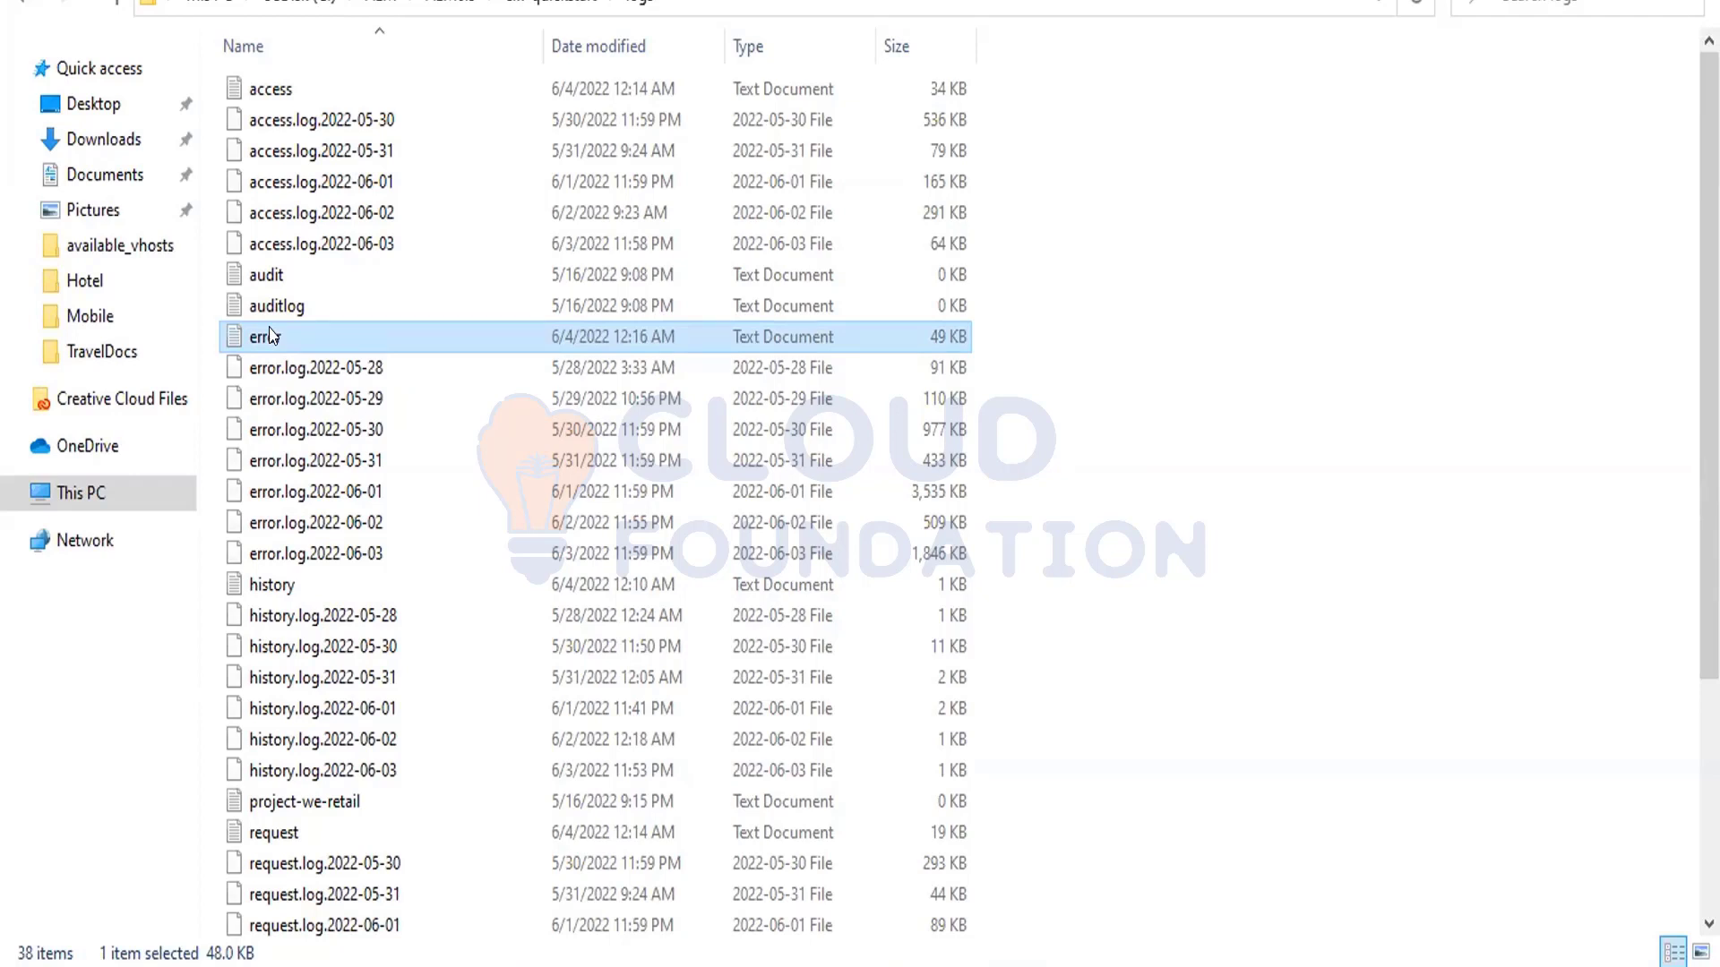
Step: Switch to the browser and open the Web Console Configuration page at localhost:4502/system/console/configMgr
{"action": "mouse_move", "coordinate": [278, 343]}
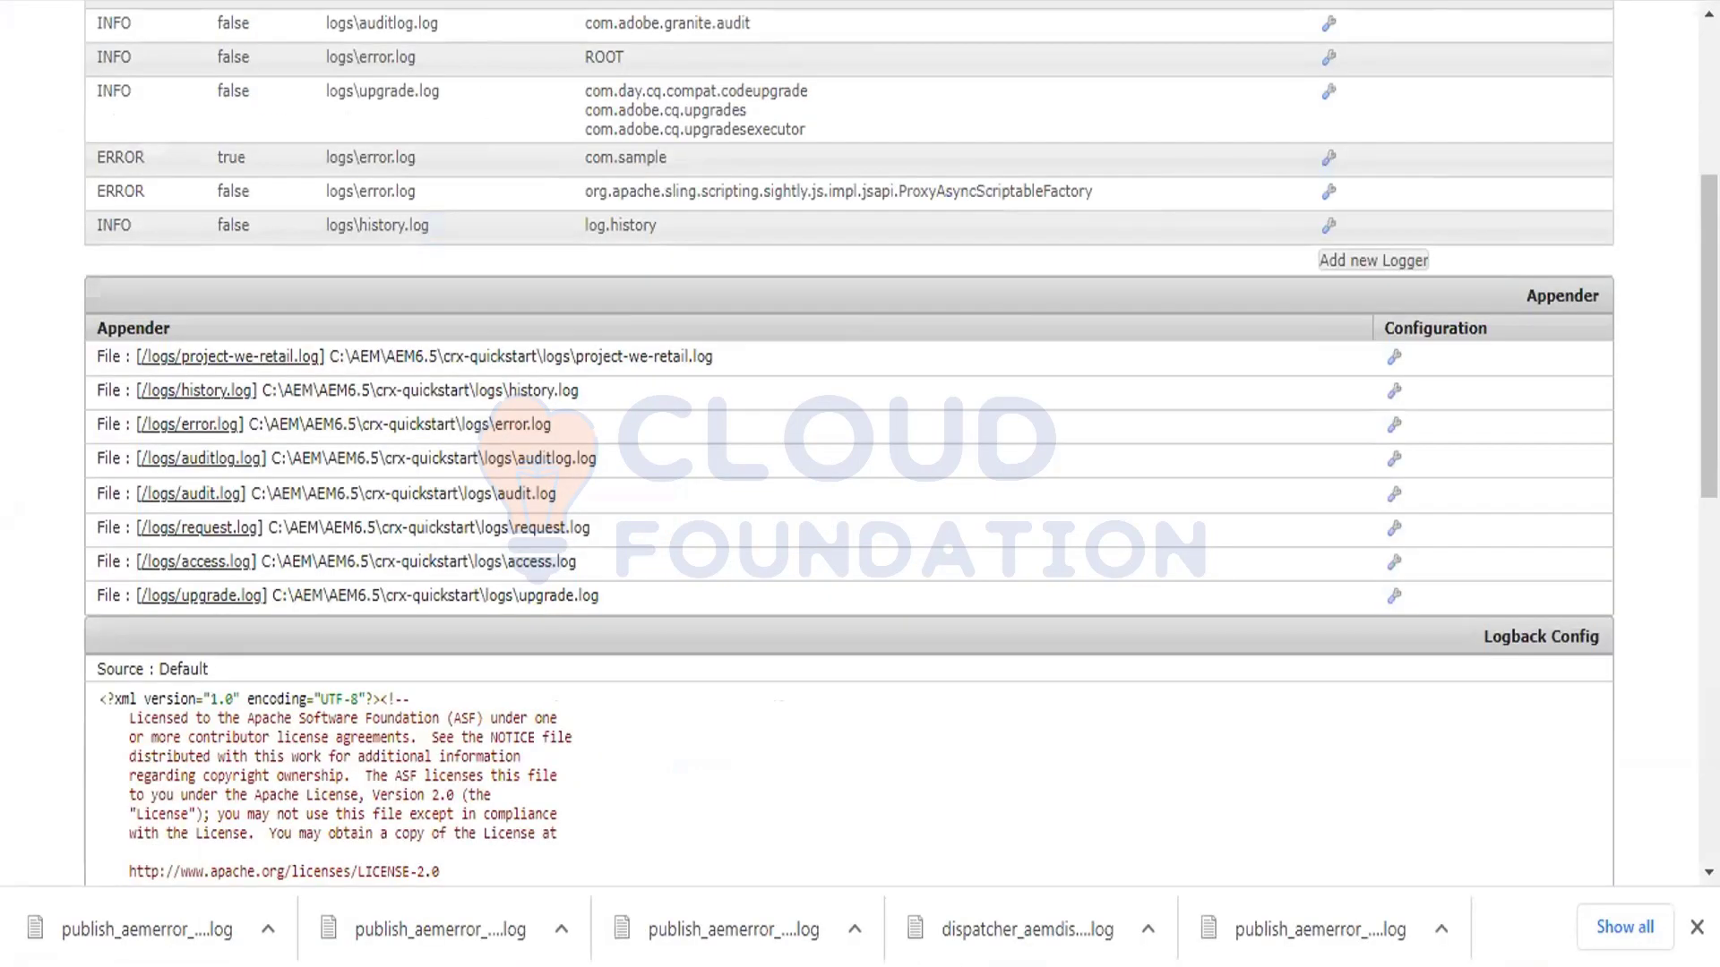
{"action": "type", "text": "config"}
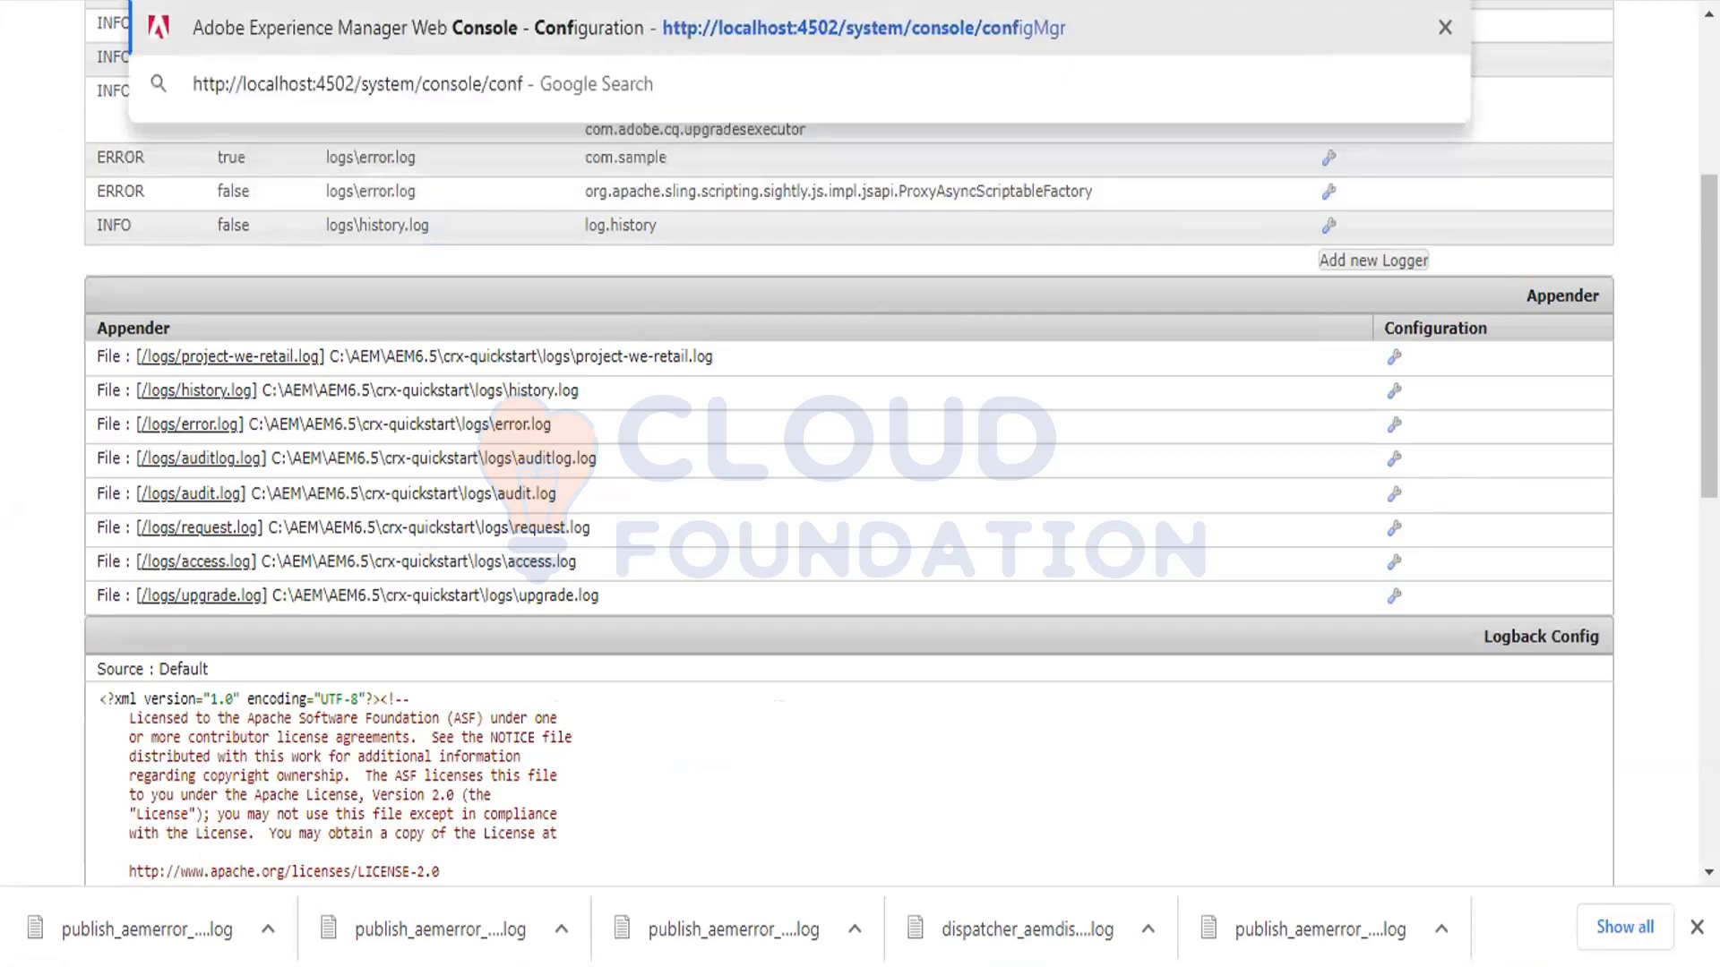
{"action": "type", "text": "Mgr"}
{"action": "key", "text": "Return"}
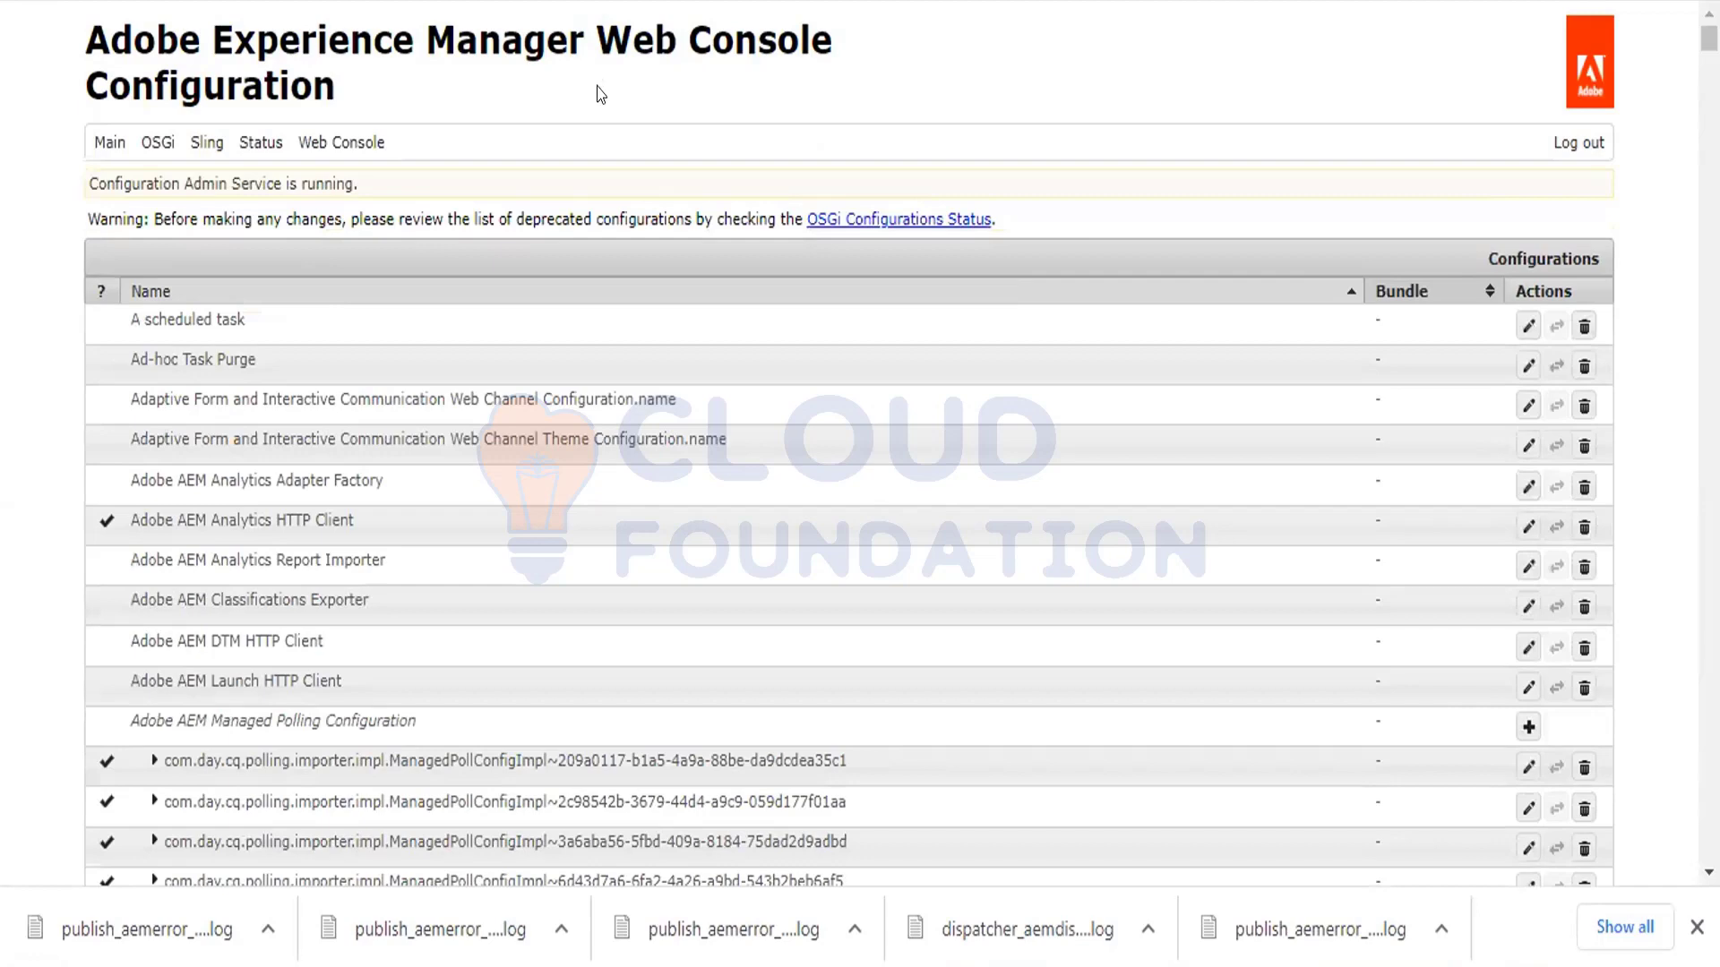
Step: Find "logging lo" on the Configuration page and review the entries under Apache Sling Logging Logger Configuration
{"action": "key", "text": "ctrl+f"}
{"action": "type", "text": "lo"}
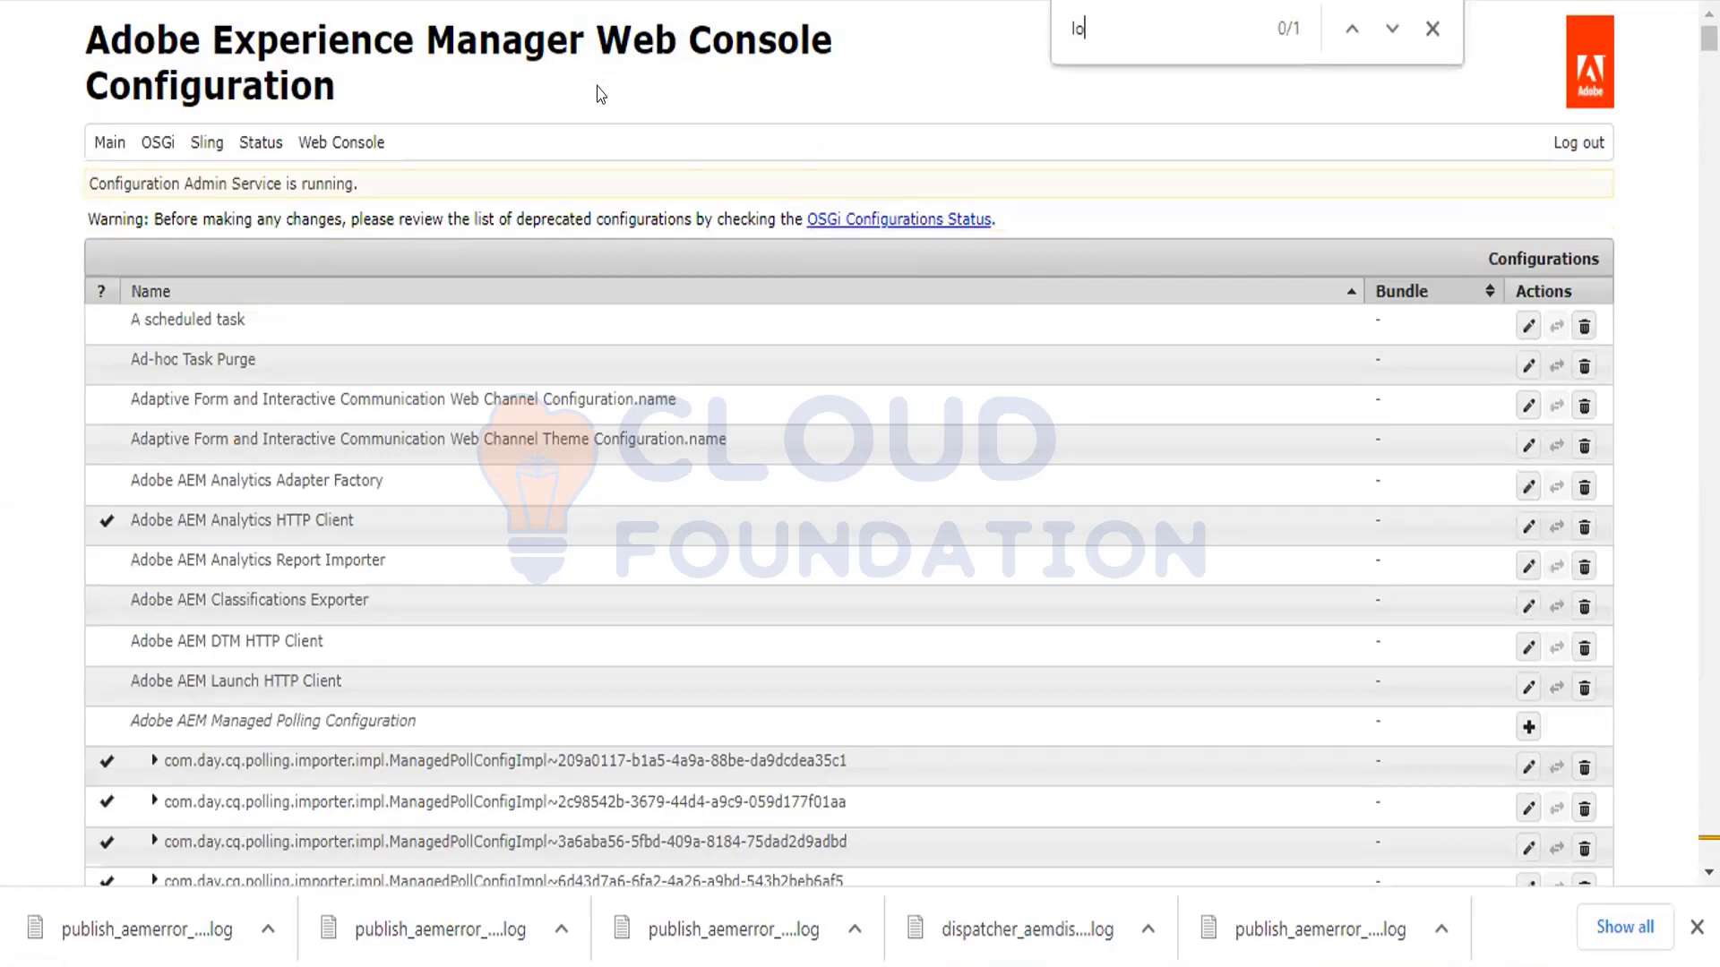
{"action": "type", "text": "gging lo"}
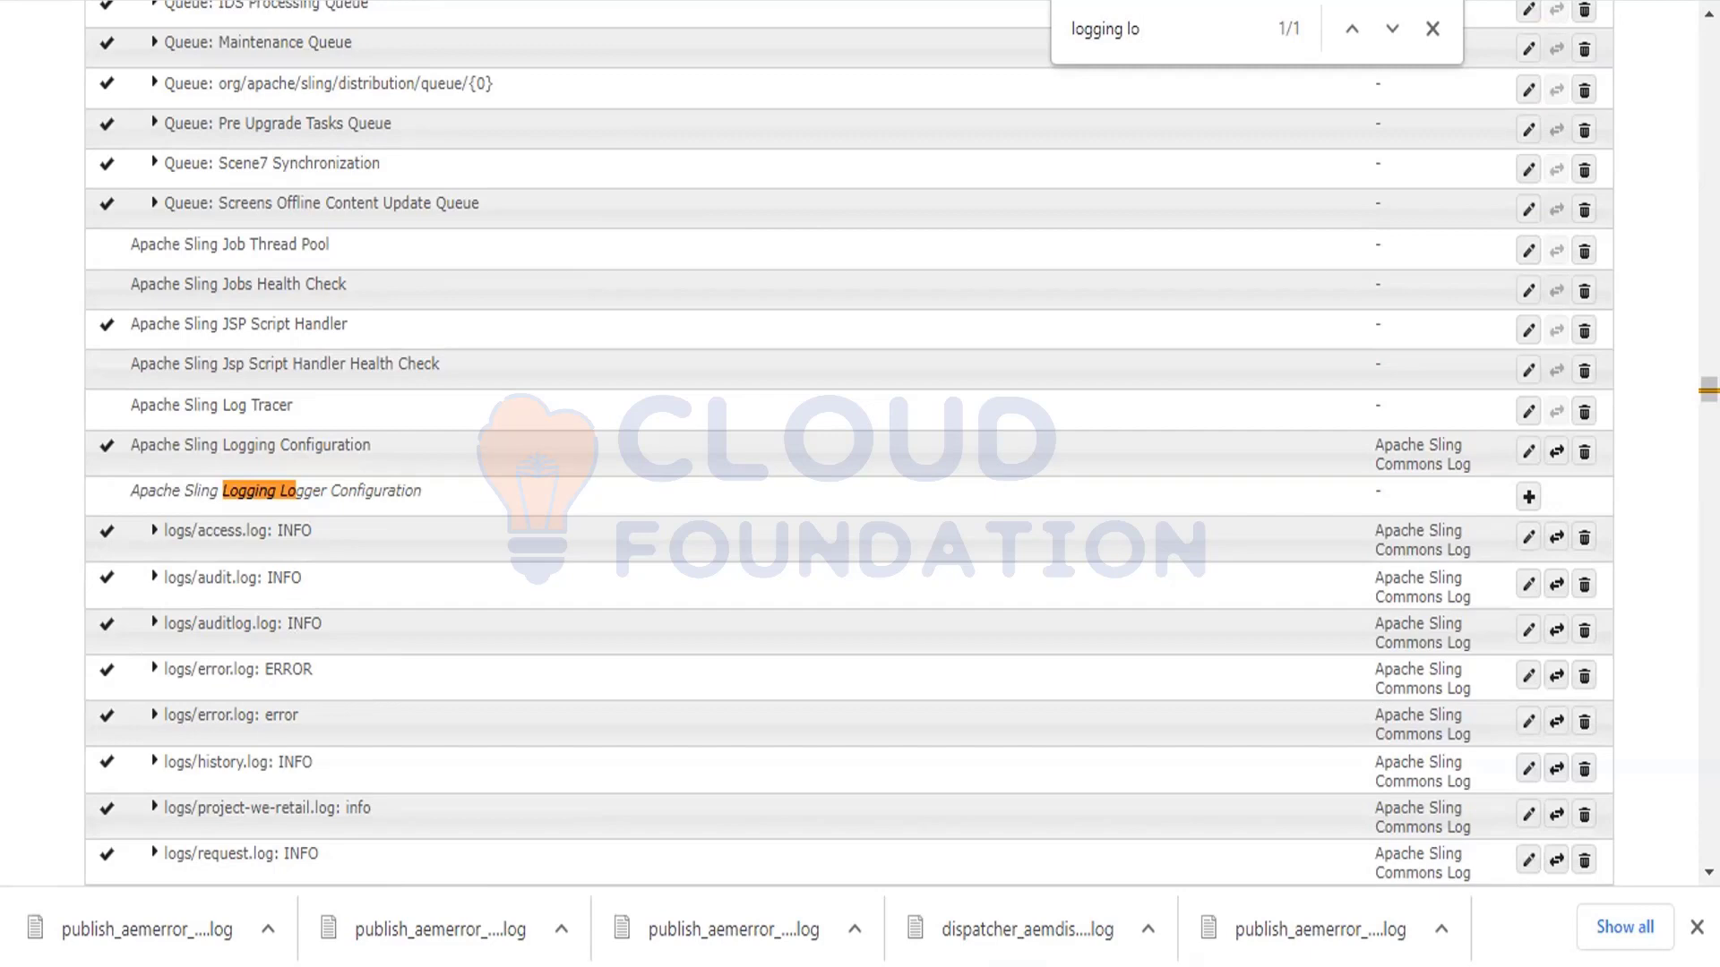
{"action": "scroll", "coordinate": [1708, 872], "scroll_direction": "down", "scroll_amount": 3}
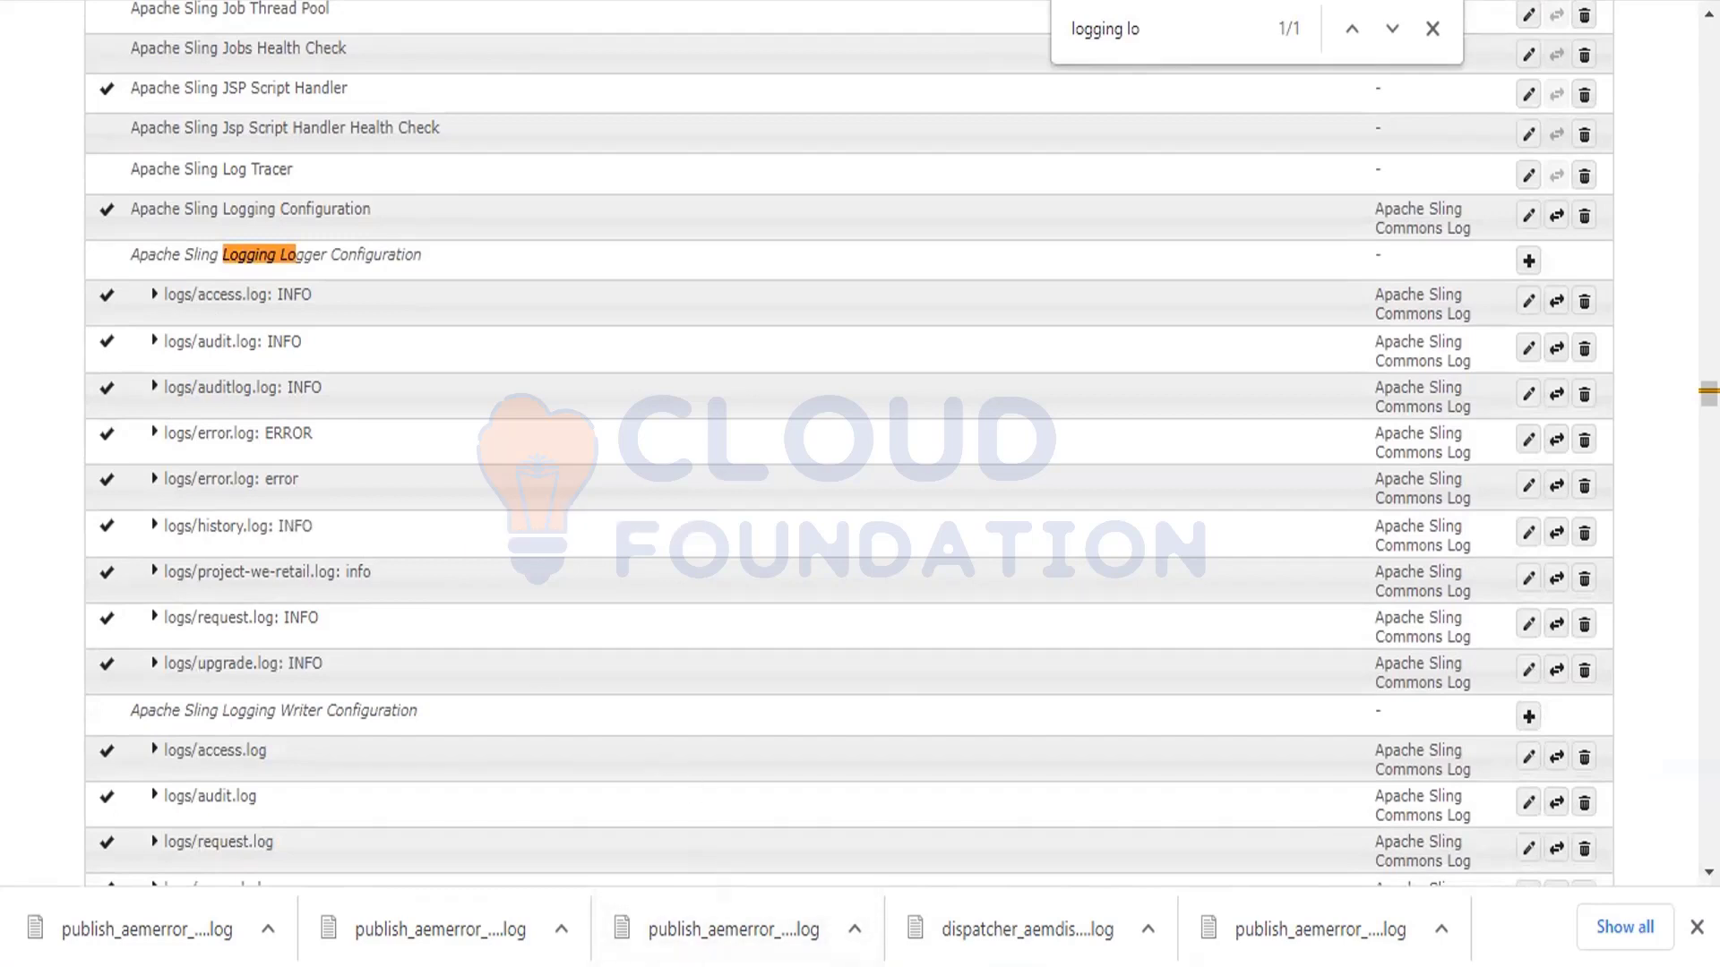
Step: Check the logs folder in File Explorer, then switch to the sample project in IntelliJ and highlight com.sample.core in SampleConfiguration.java's package line
{"action": "mouse_move", "coordinate": [568, 919]}
{"action": "left_click", "coordinate": [445, 902]}
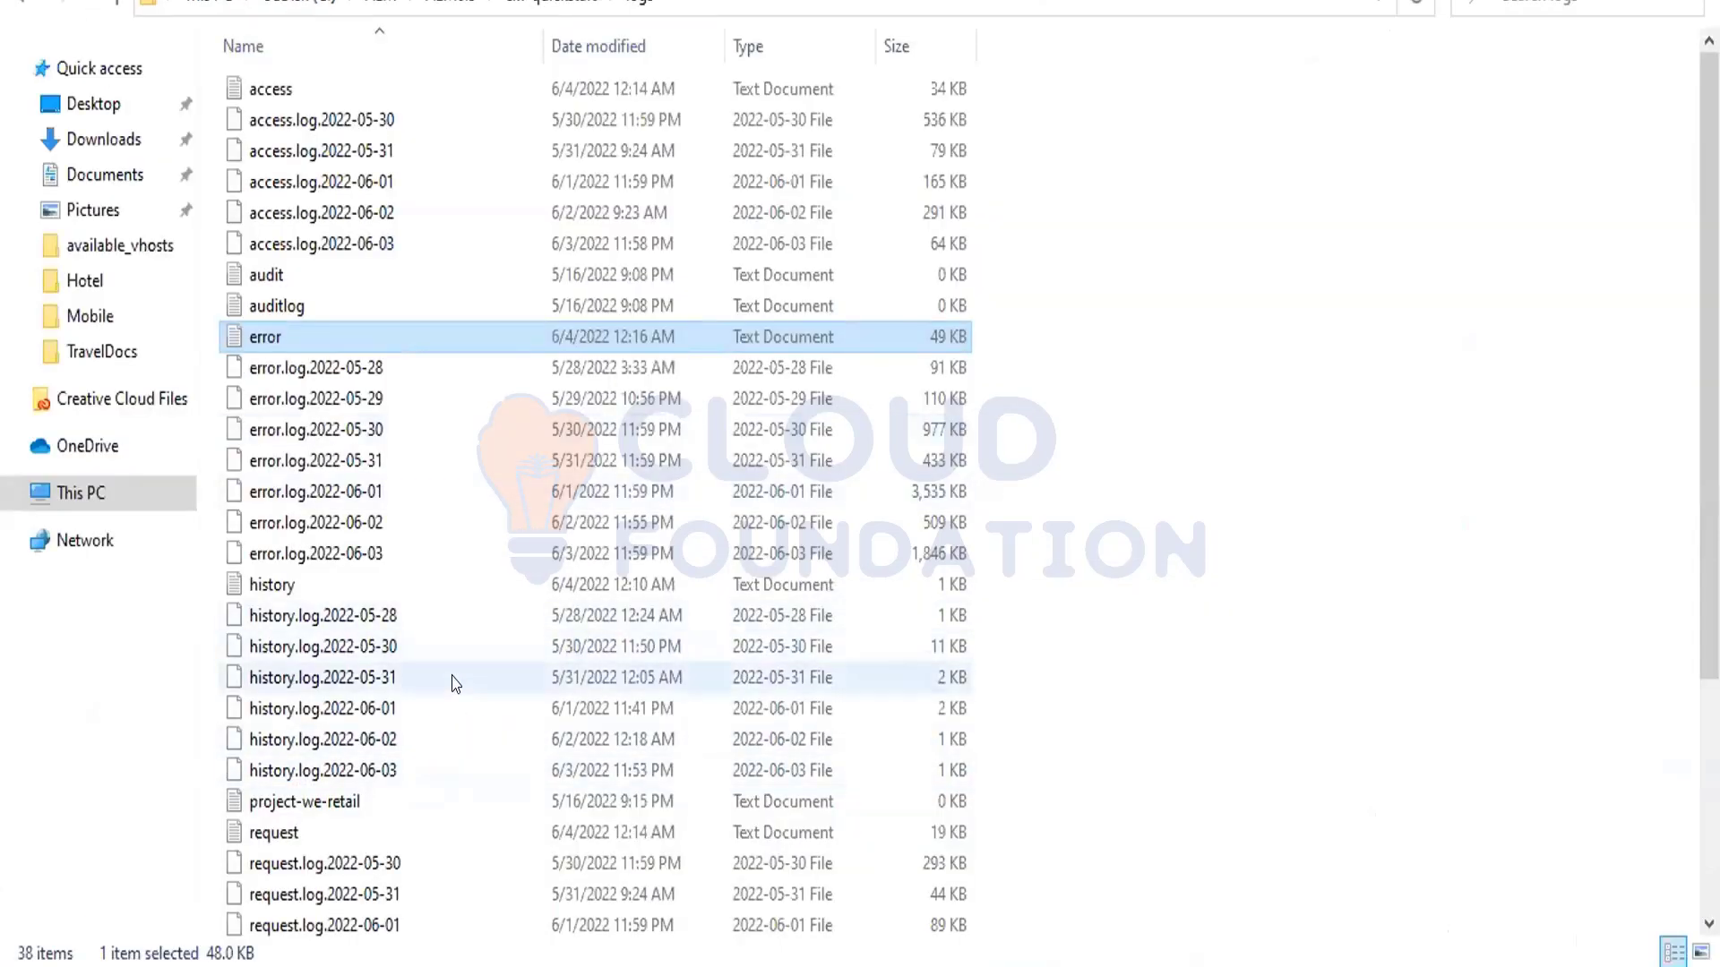
{"action": "key", "text": "alt+Tab"}
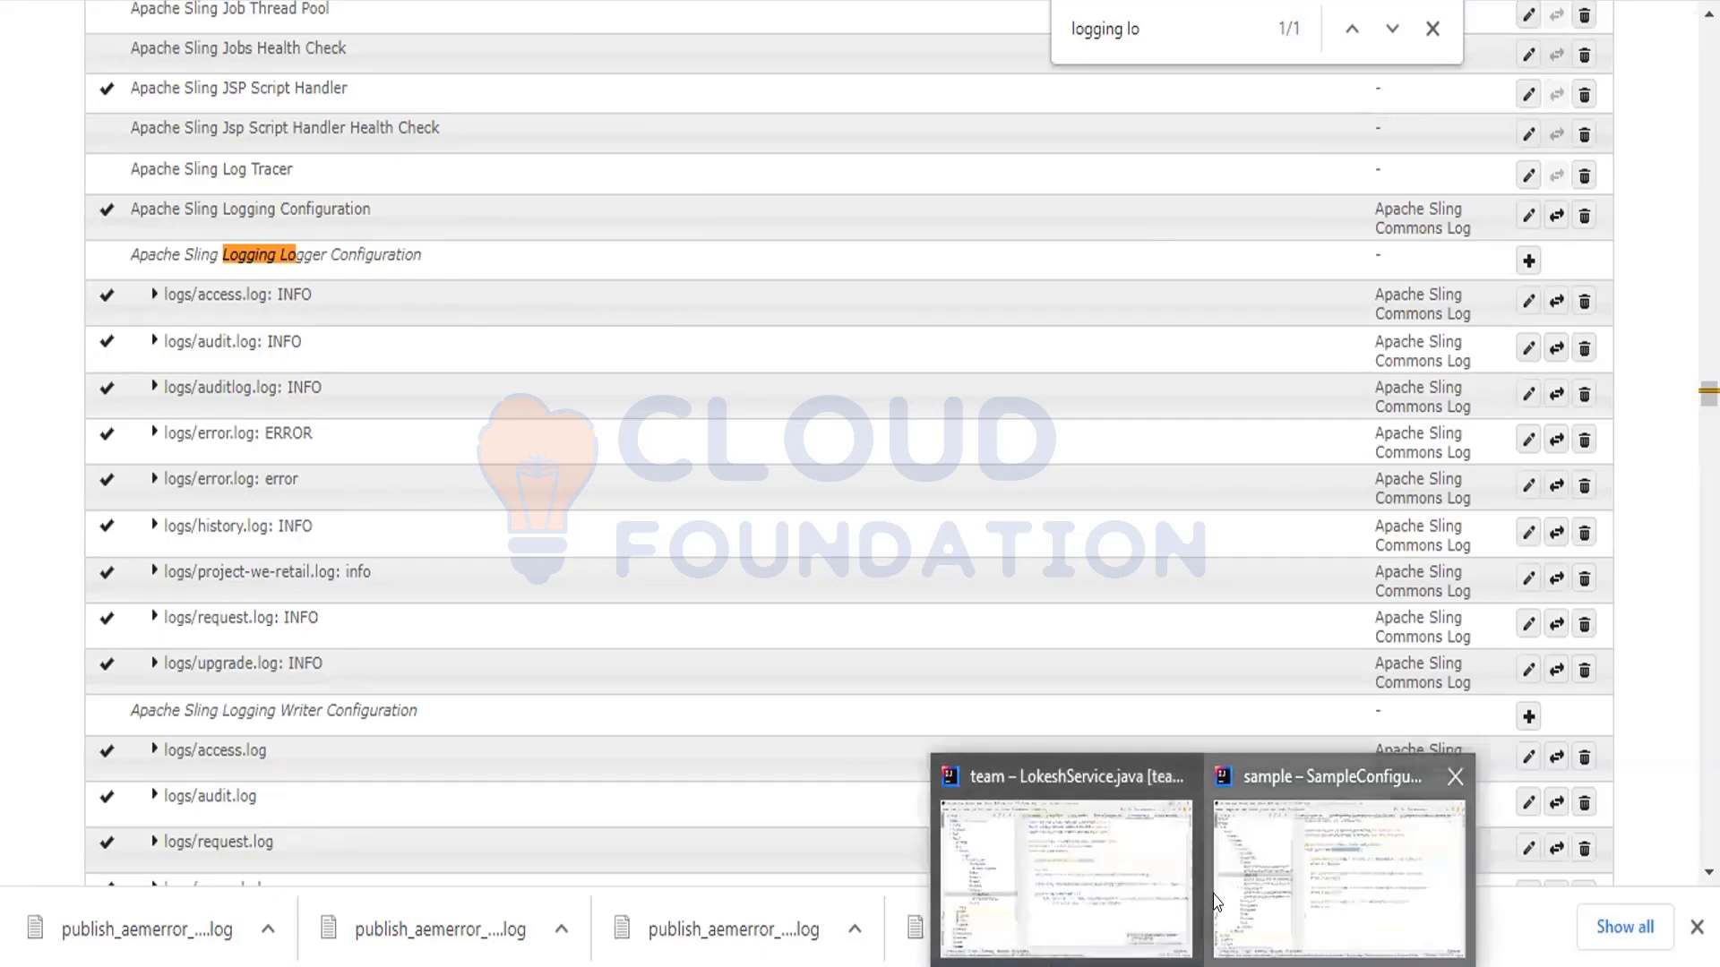
{"action": "left_click", "coordinate": [1213, 896]}
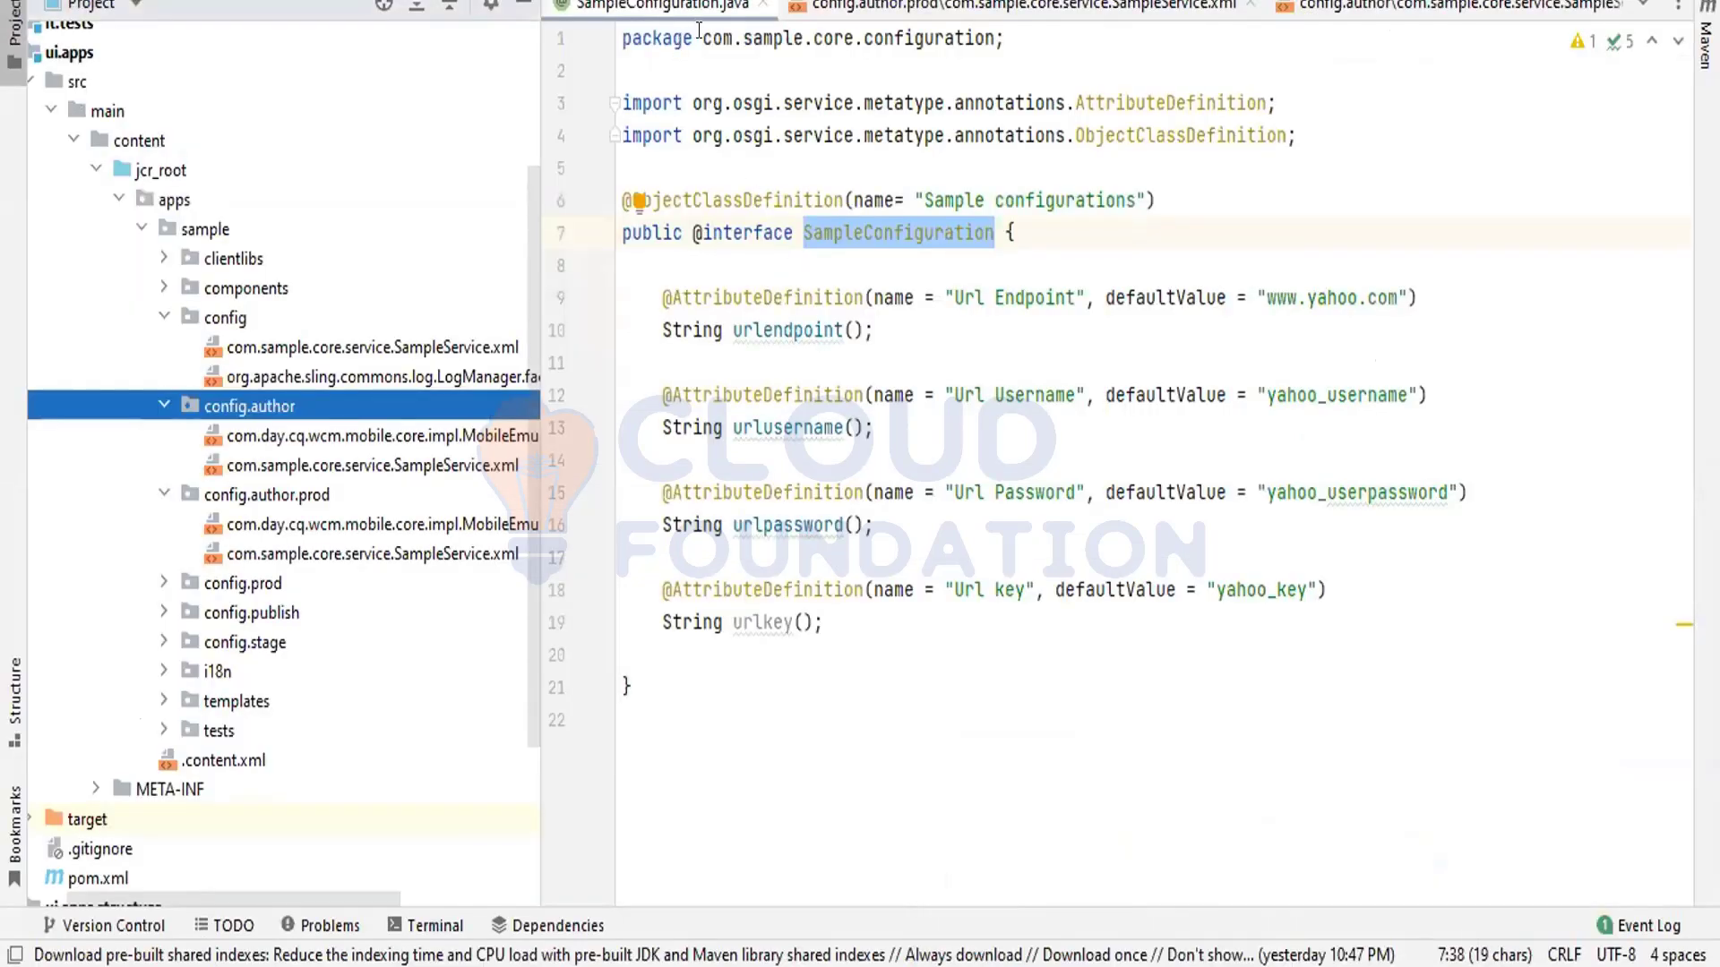
{"action": "left_click_drag", "start_coordinate": [703, 38], "coordinate": [843, 36]}
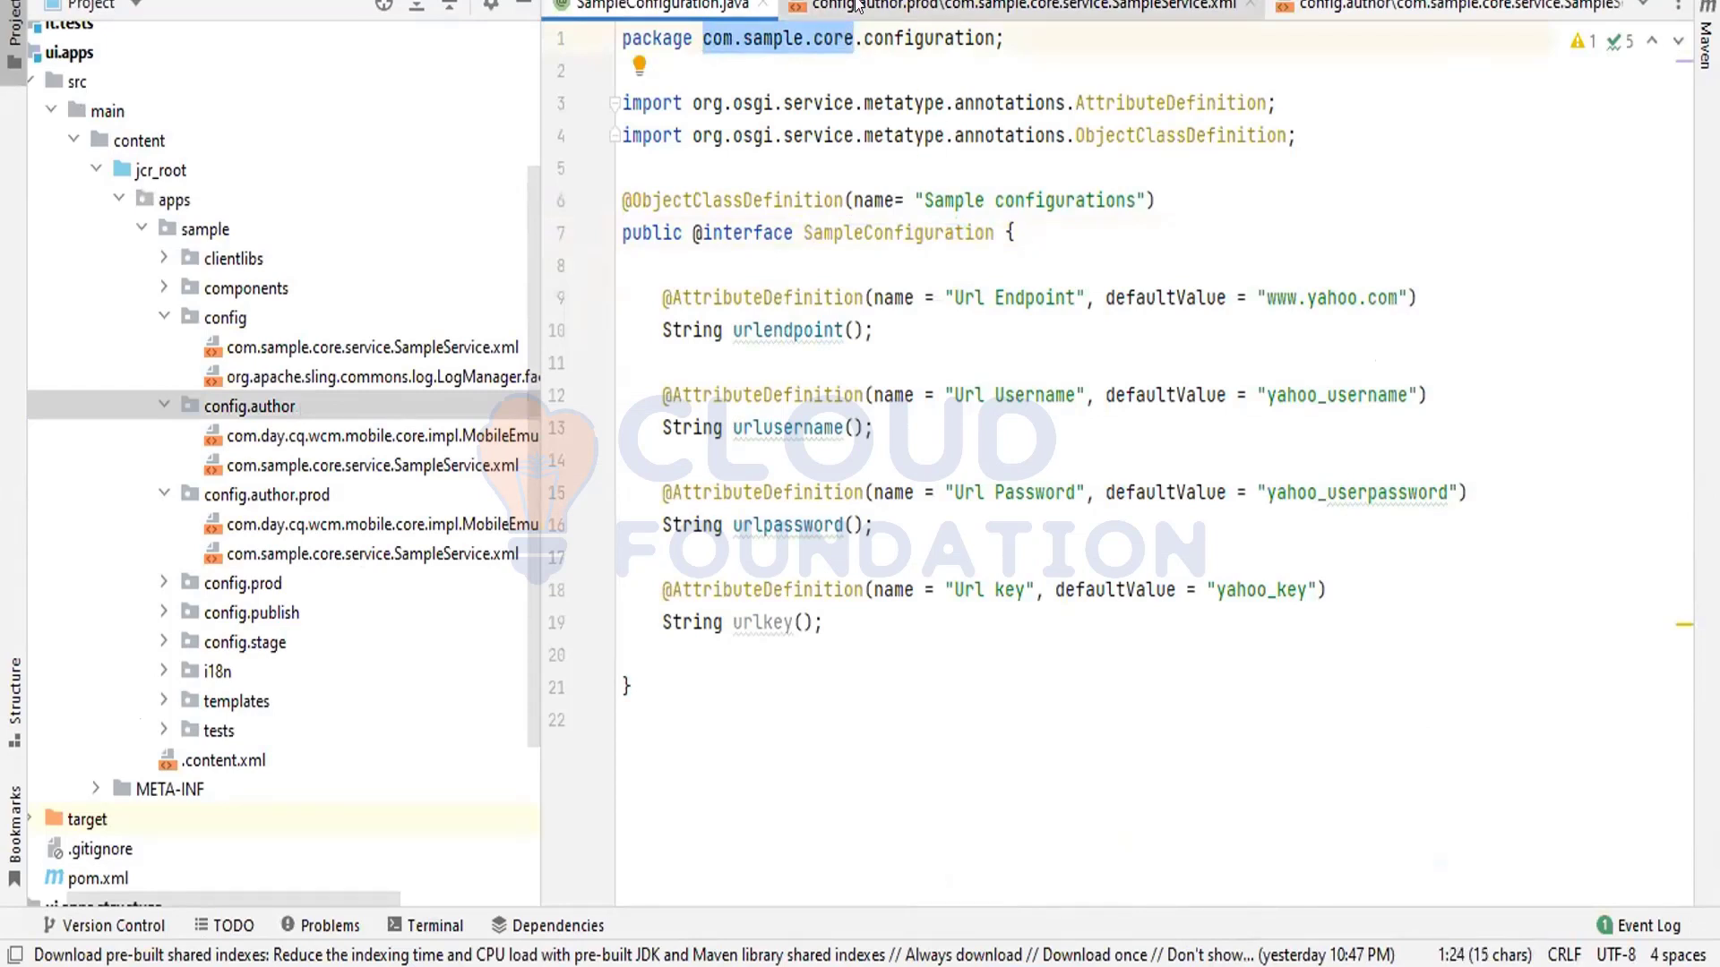
{"action": "mouse_move", "coordinate": [922, 123]}
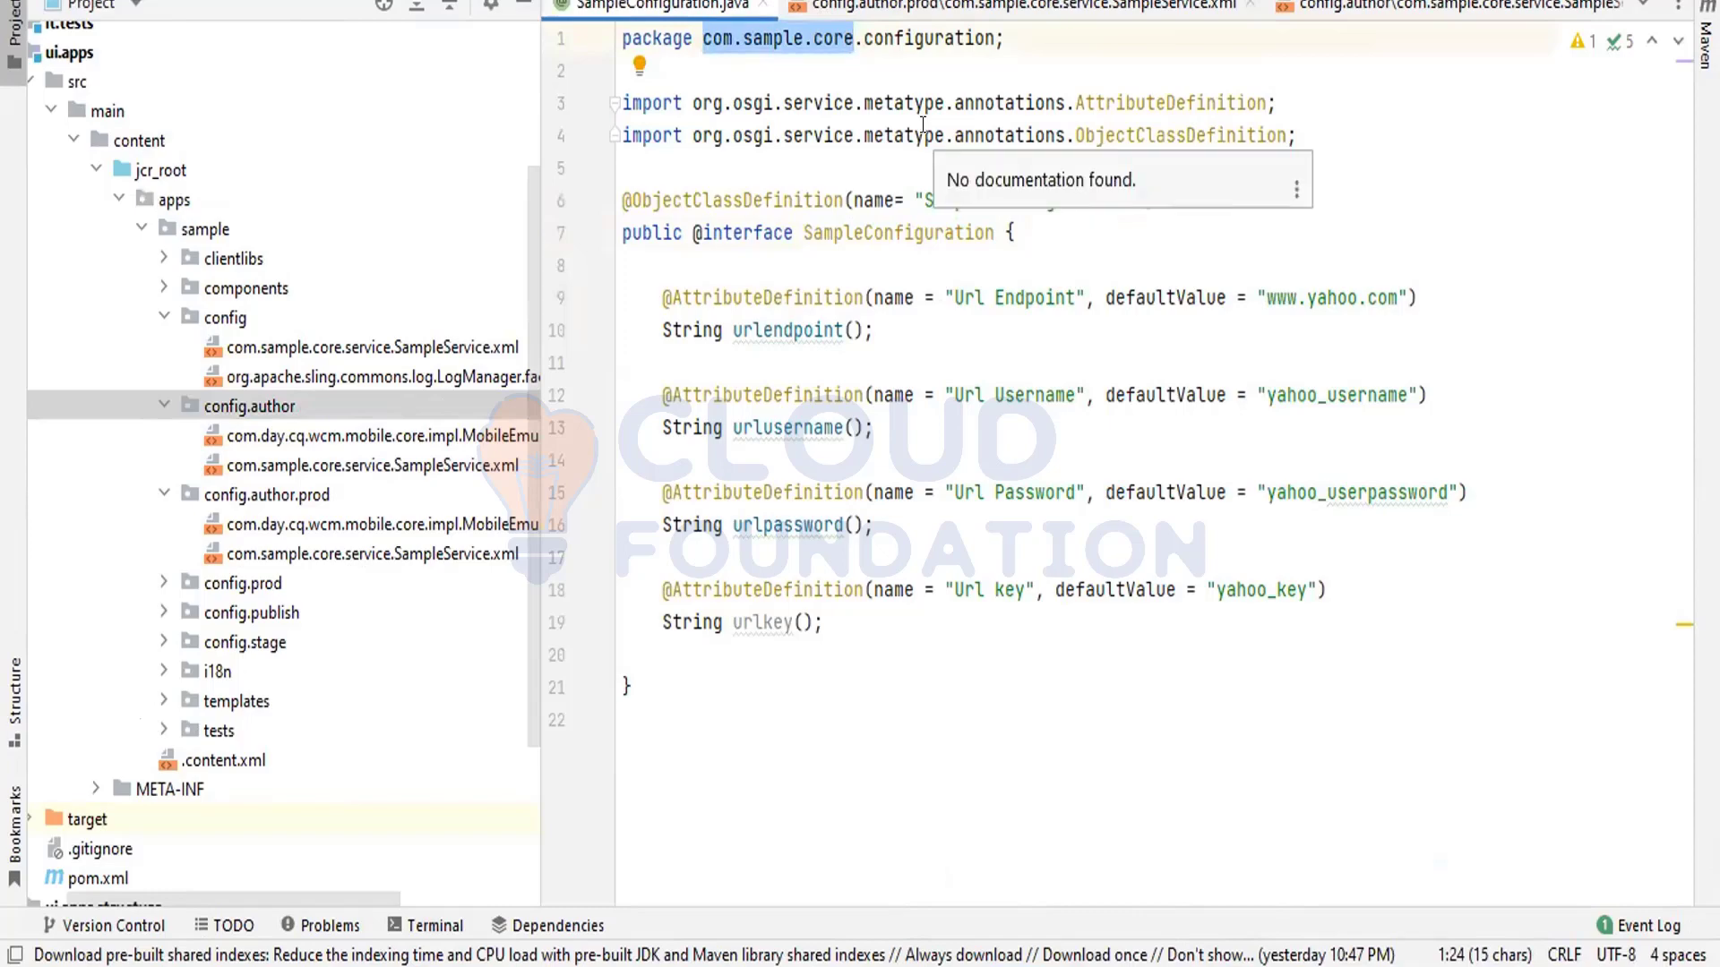
Step: Back in the browser, start a new Apache Sling Logging Logger Configuration with log level Debug and log file logs/sample-error.log
{"action": "key", "text": "alt+Tab"}
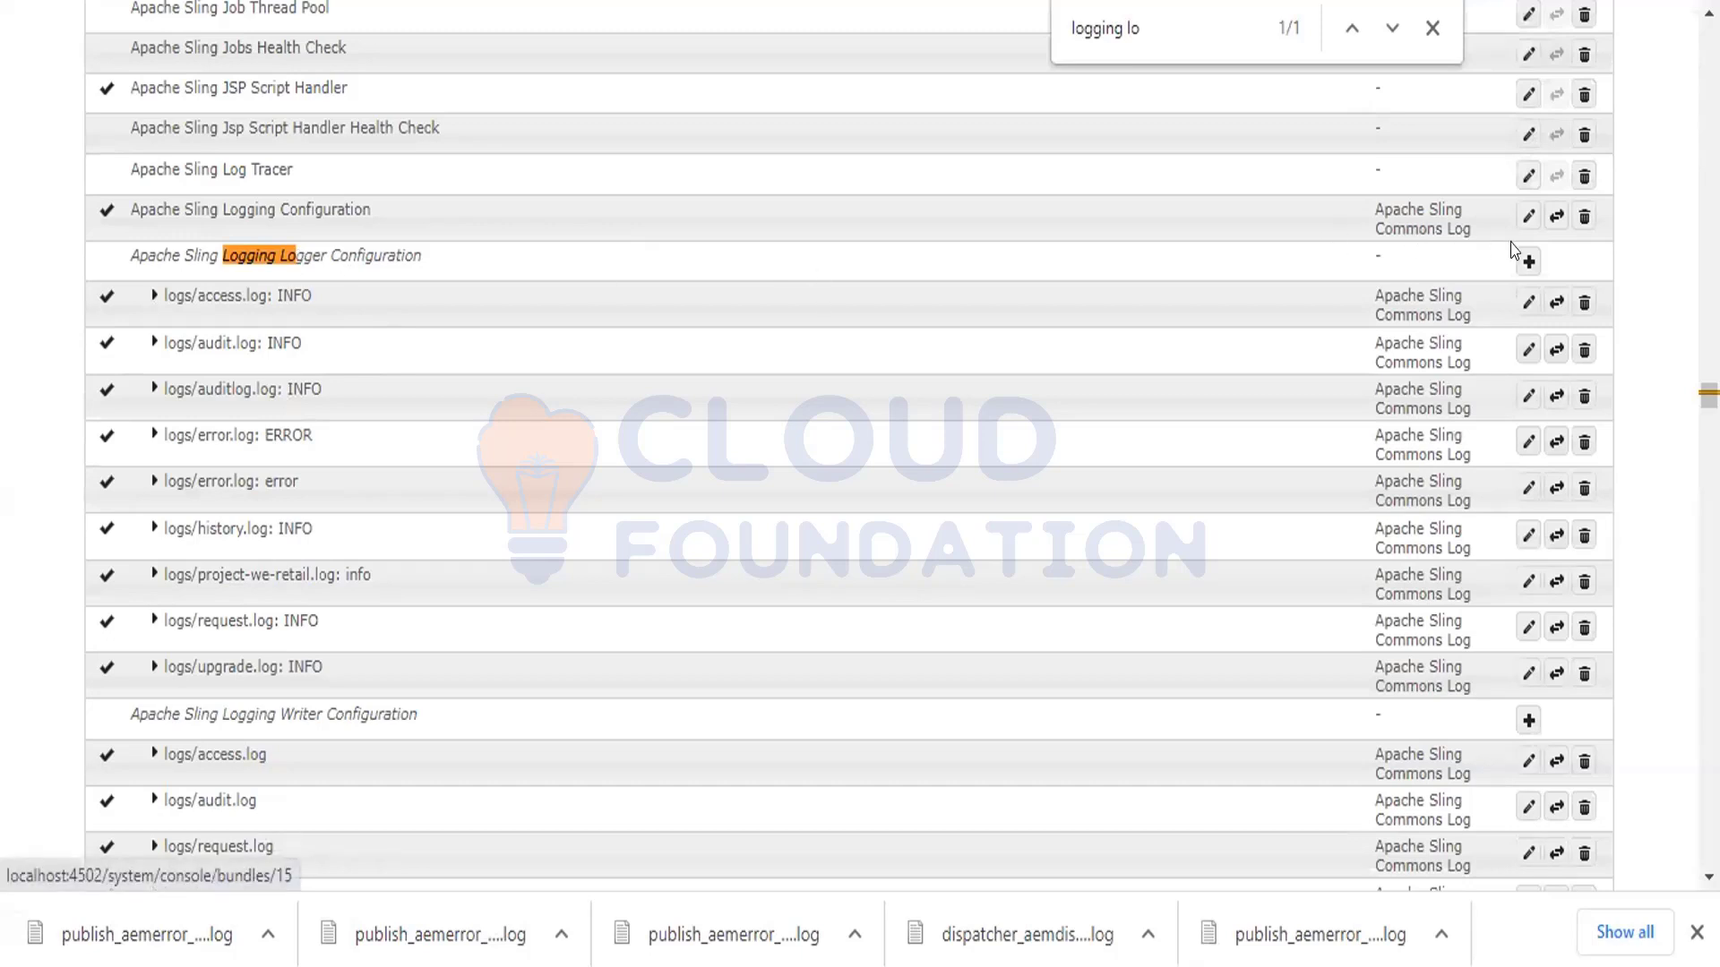
{"action": "left_click", "coordinate": [1527, 263]}
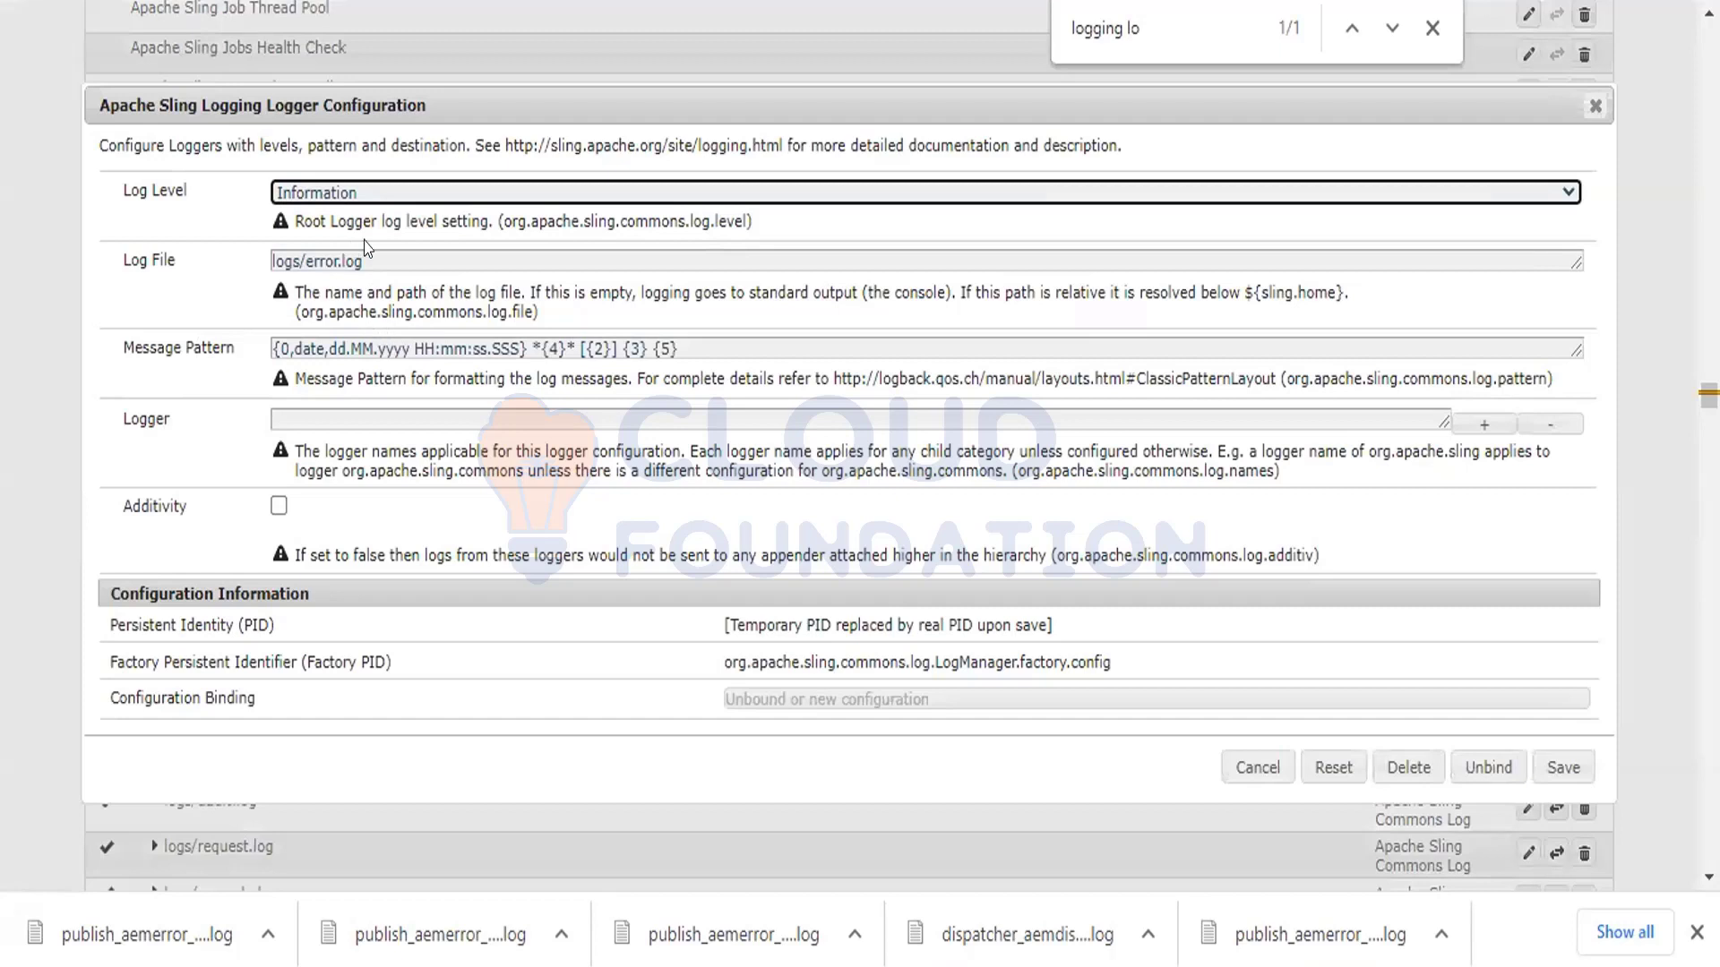
{"action": "left_click", "coordinate": [370, 193]}
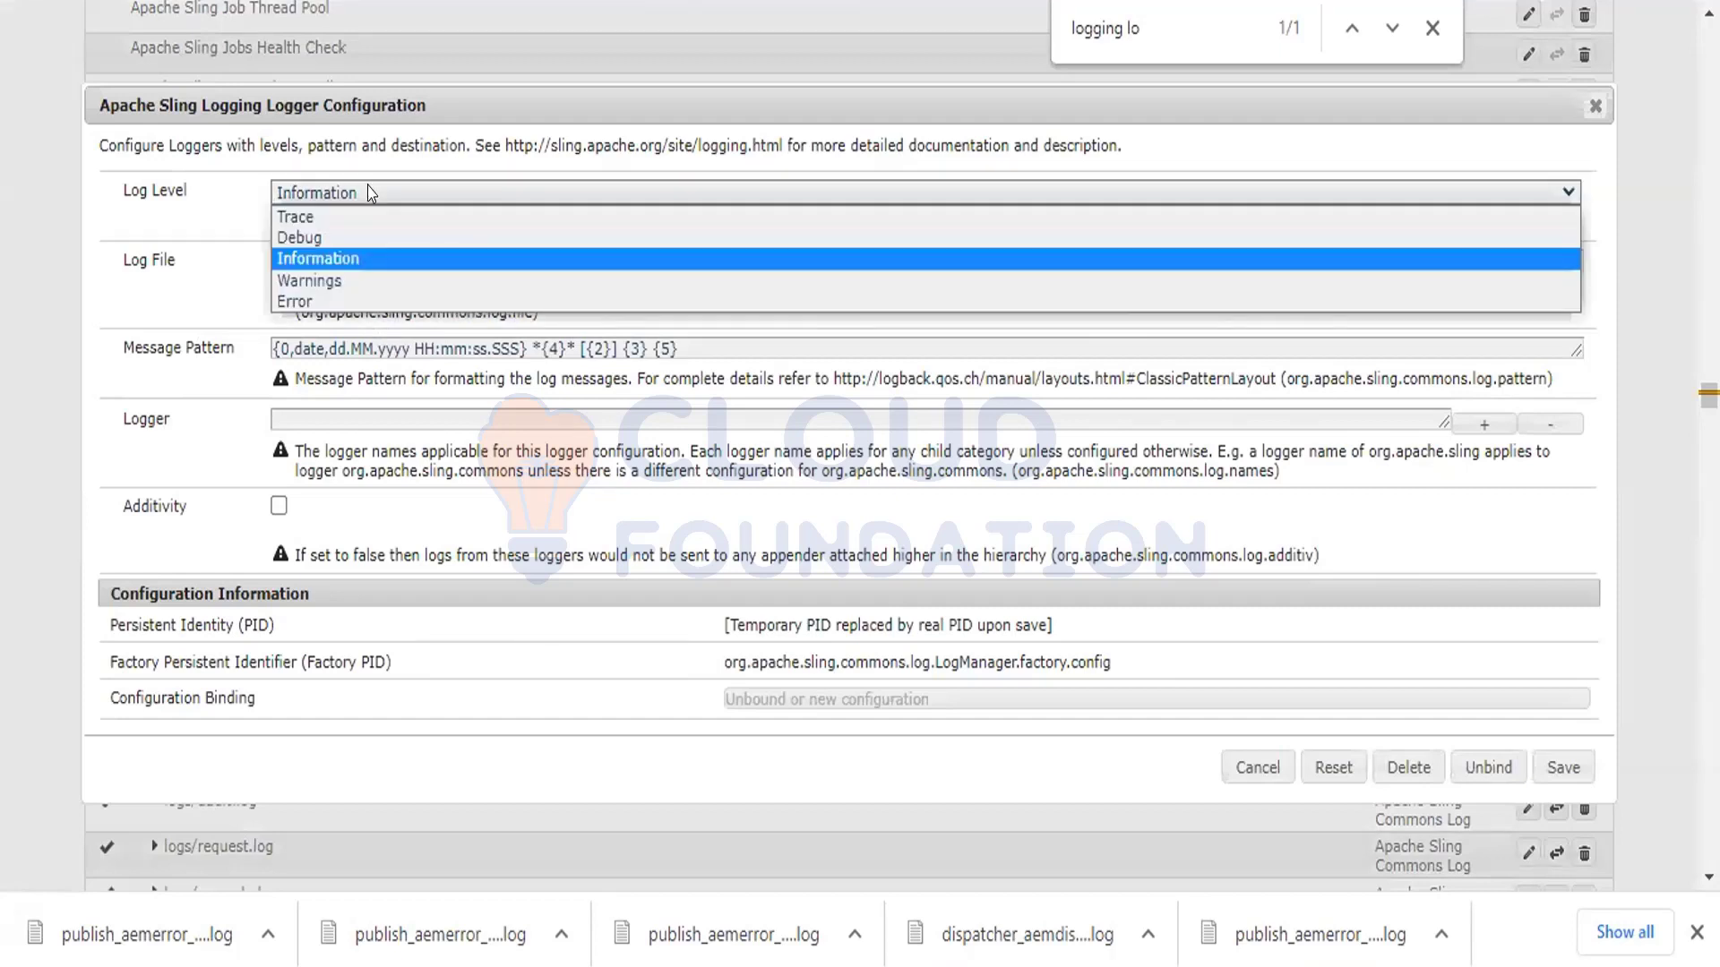
{"action": "left_click", "coordinate": [328, 238]}
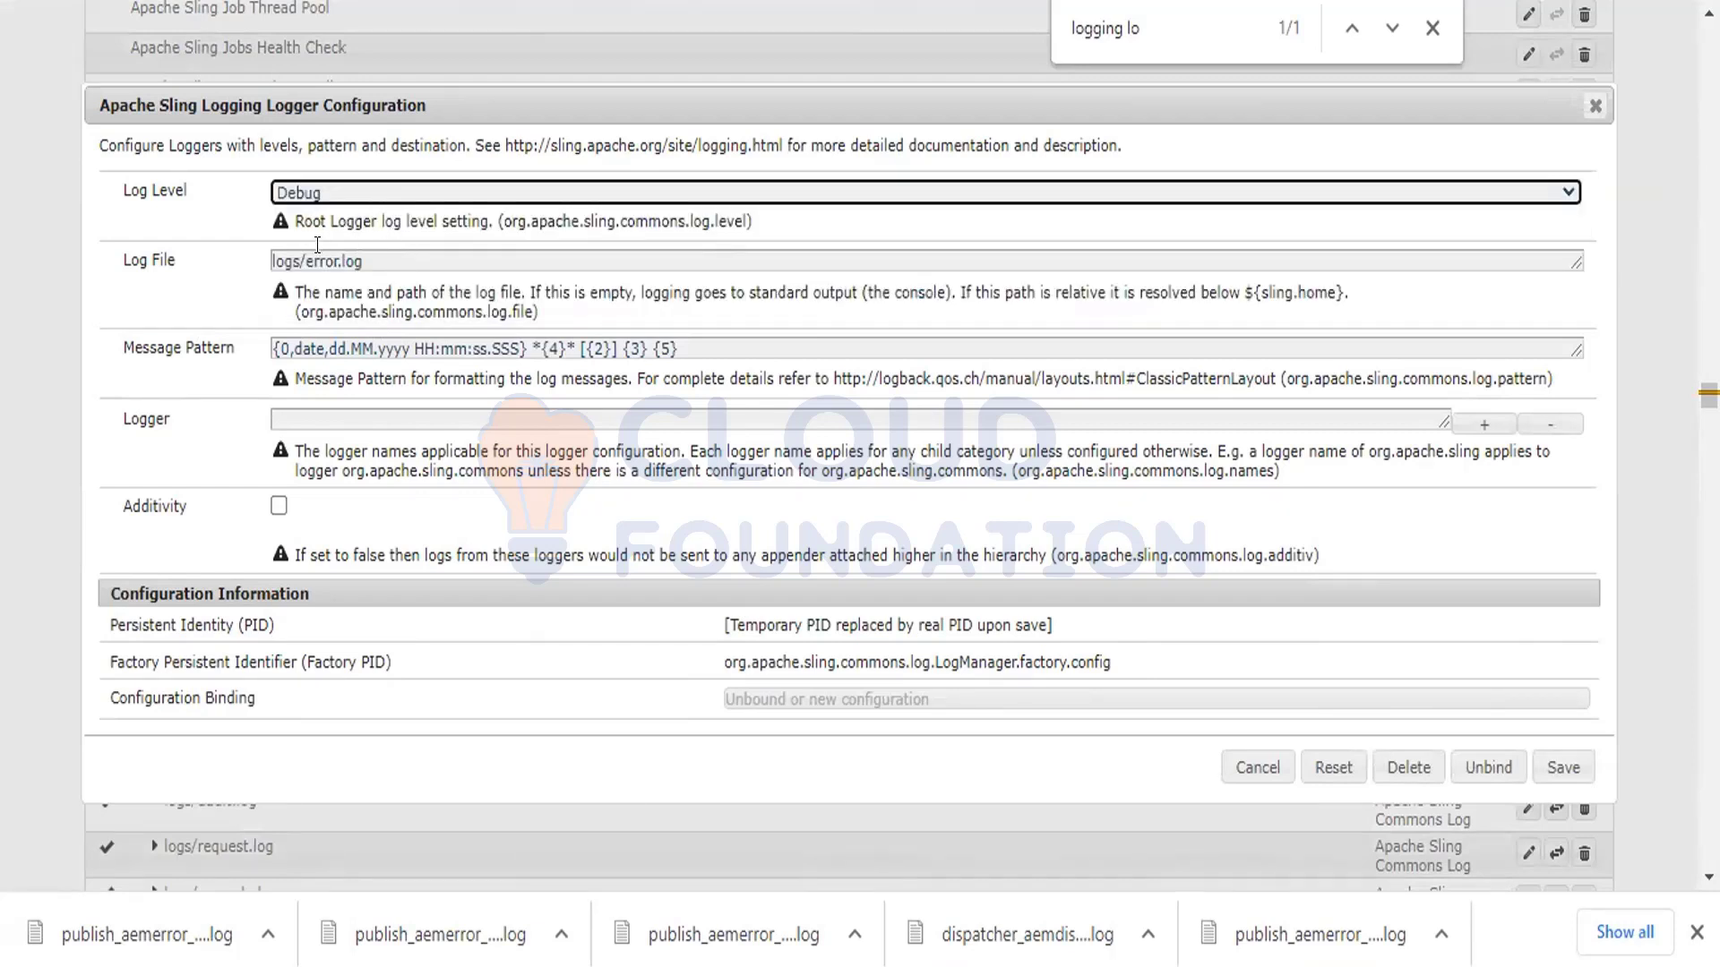
{"action": "left_click", "coordinate": [298, 255]}
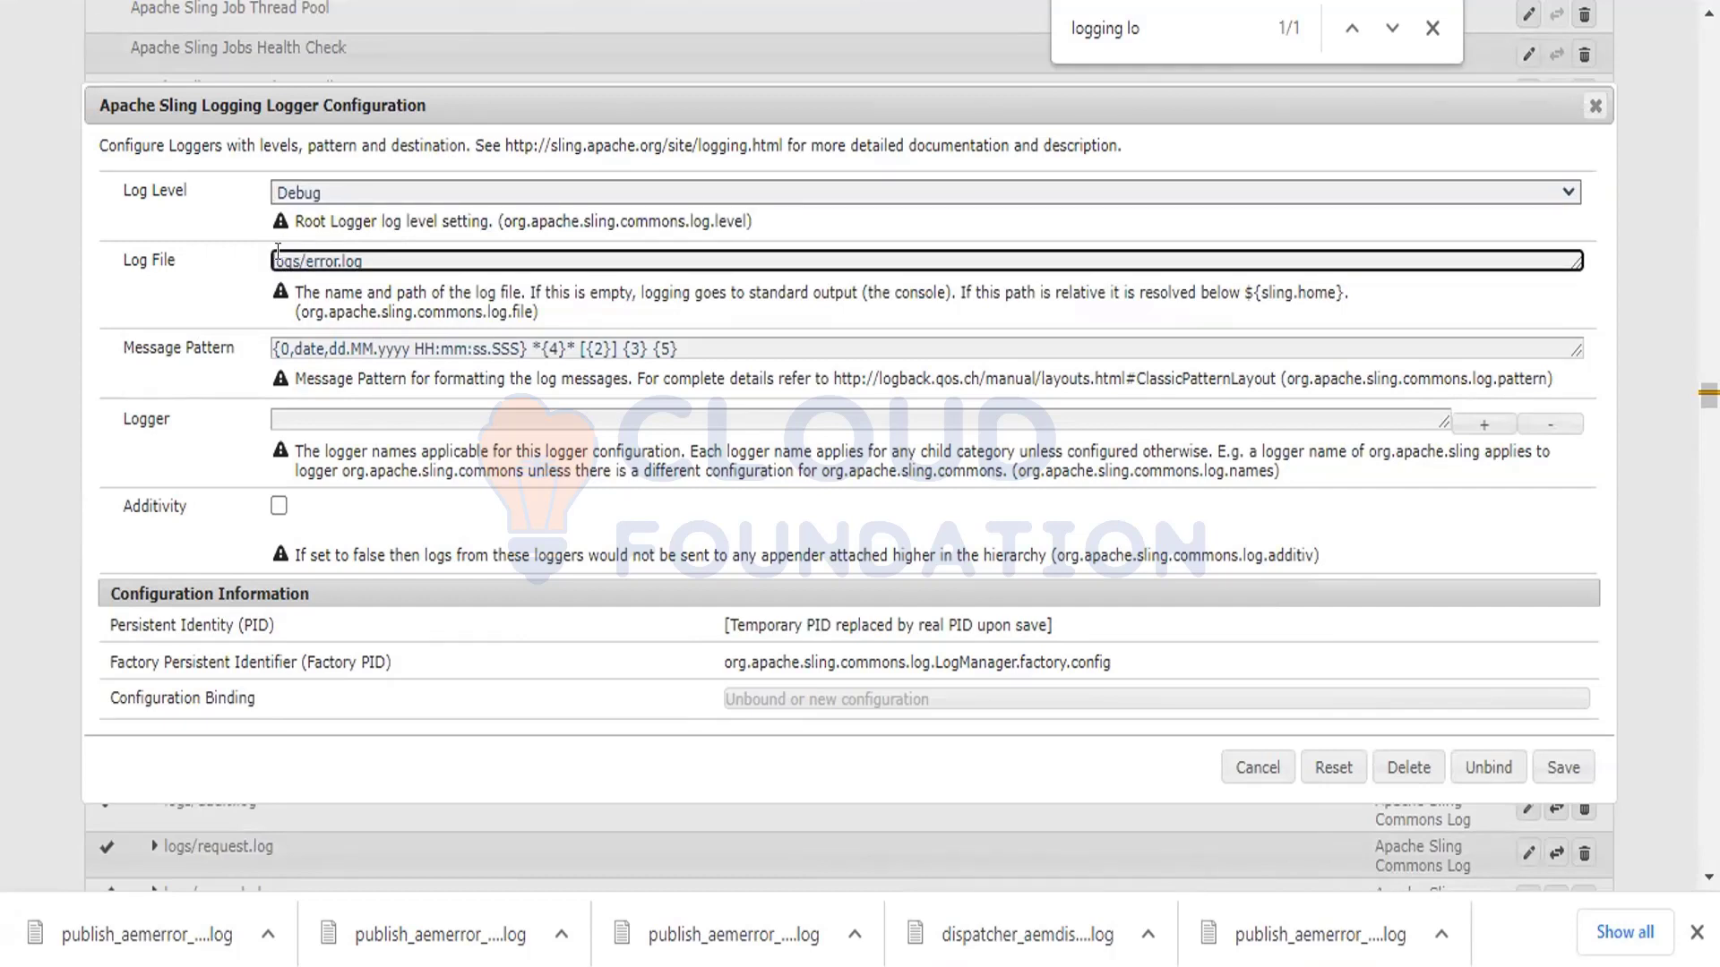
{"action": "double_click", "coordinate": [298, 256]}
{"action": "left_click", "coordinate": [299, 255]}
{"action": "type", "text": "sample-"}
Step: Review the Log Level, Log File and Logger fields of the new logger configuration, highlighting the sample-error.log file name
{"action": "left_click_drag", "start_coordinate": [313, 198], "coordinate": [266, 199]}
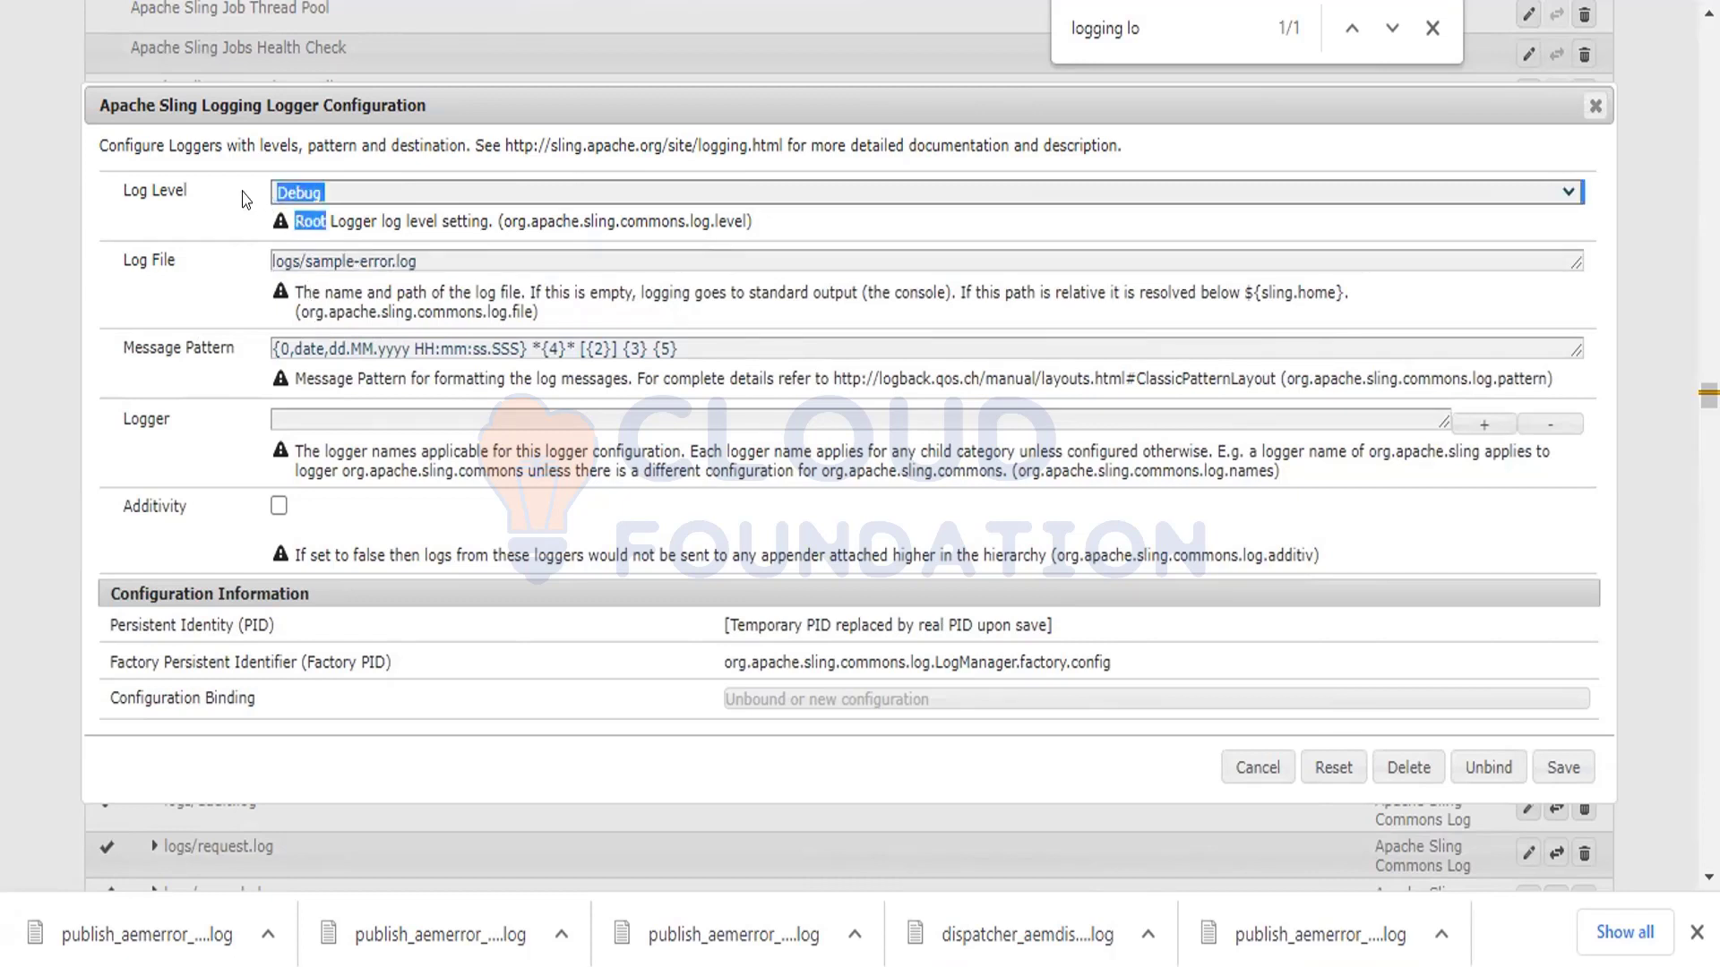
{"action": "left_click", "coordinate": [248, 199]}
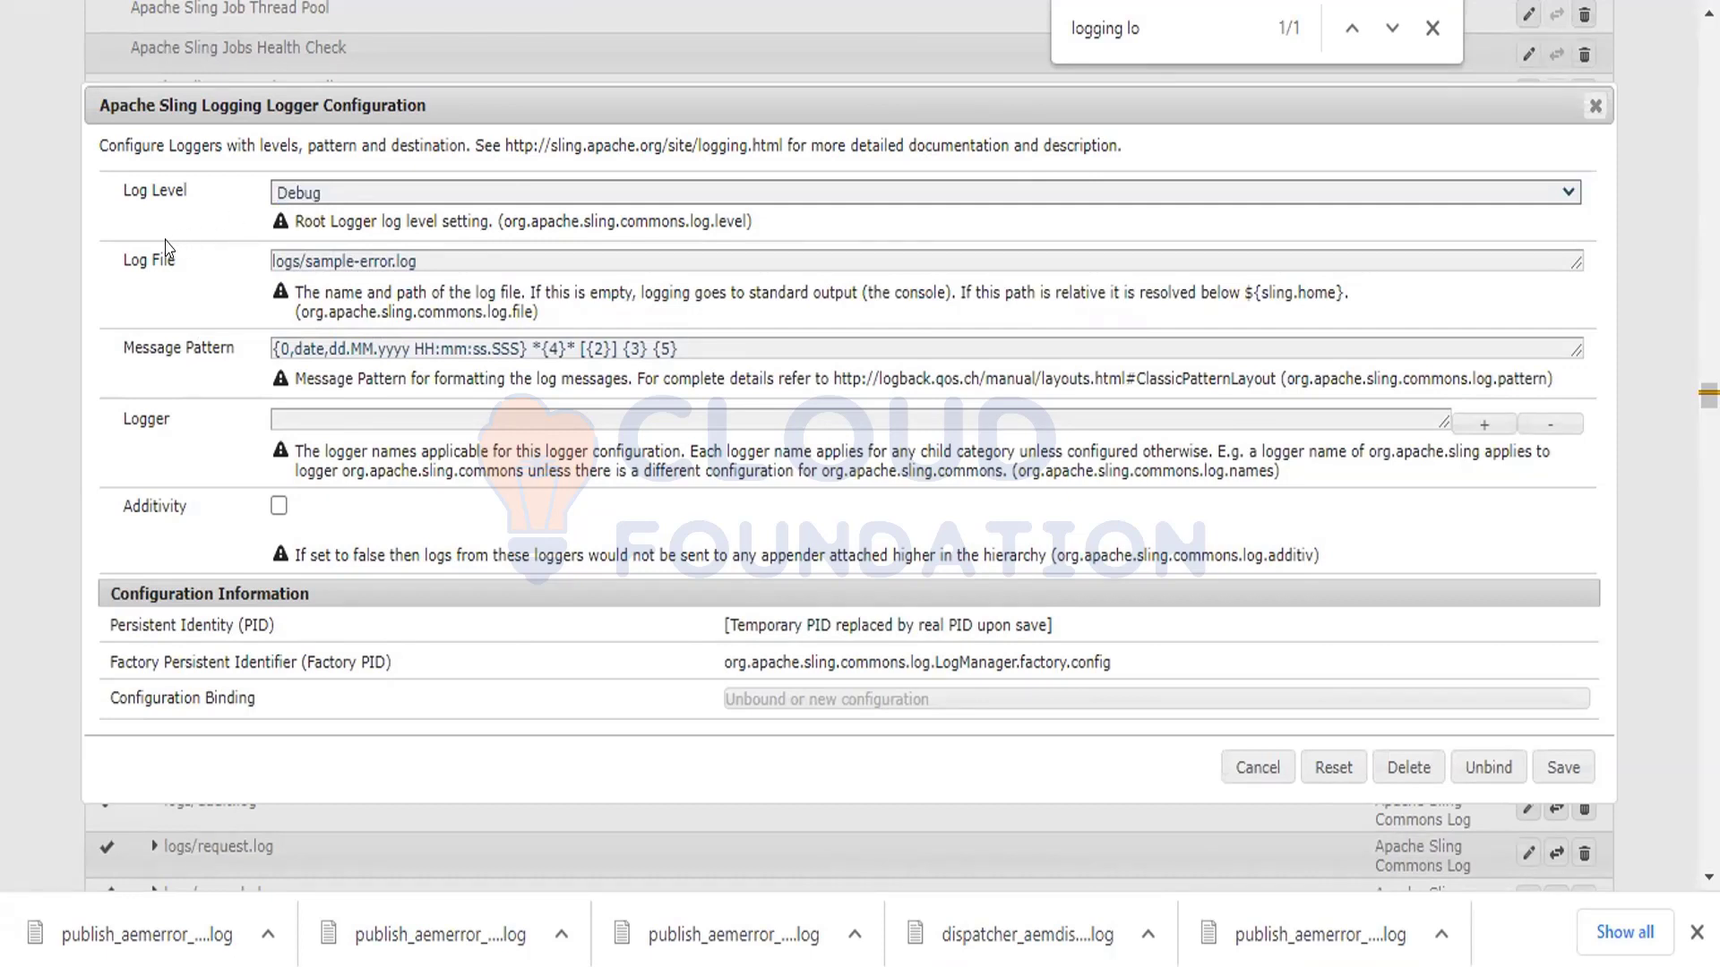
{"action": "left_click_drag", "start_coordinate": [174, 259], "coordinate": [114, 261]}
{"action": "double_click", "coordinate": [142, 409]}
{"action": "left_click_drag", "start_coordinate": [305, 261], "coordinate": [455, 264]}
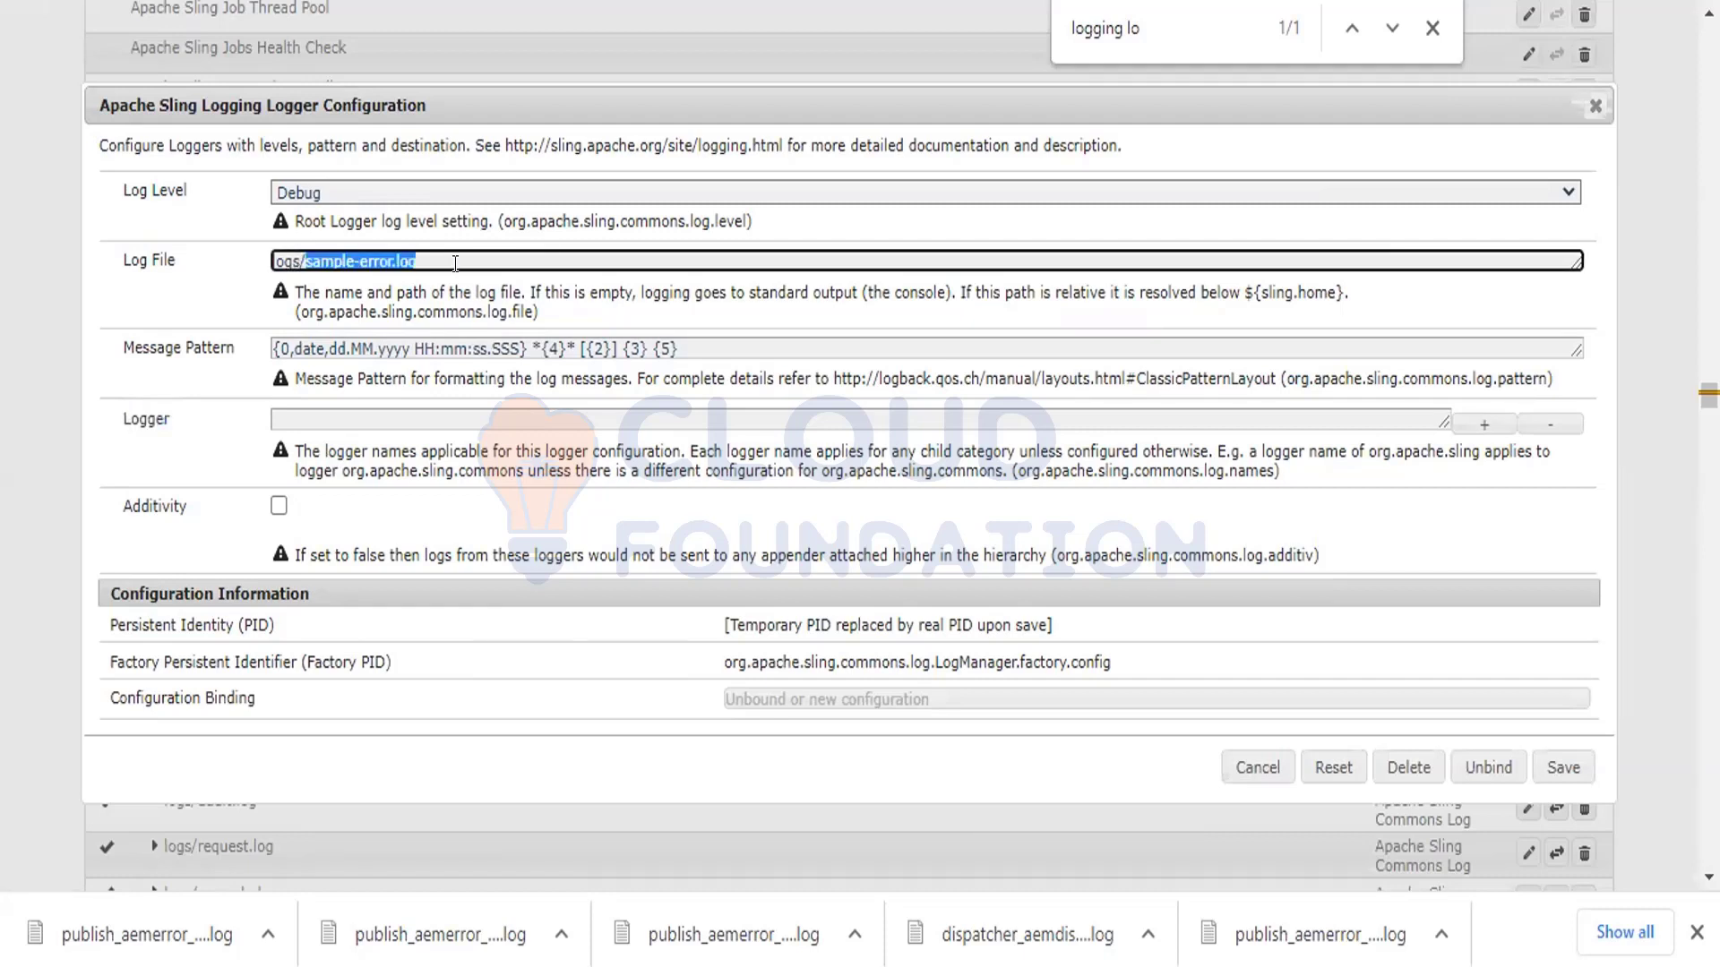
Step: Copy com.sample.core from the package line of SampleConfiguration.java in IntelliJ and paste it as the Logger name of the new configuration
{"action": "left_click", "coordinate": [351, 405]}
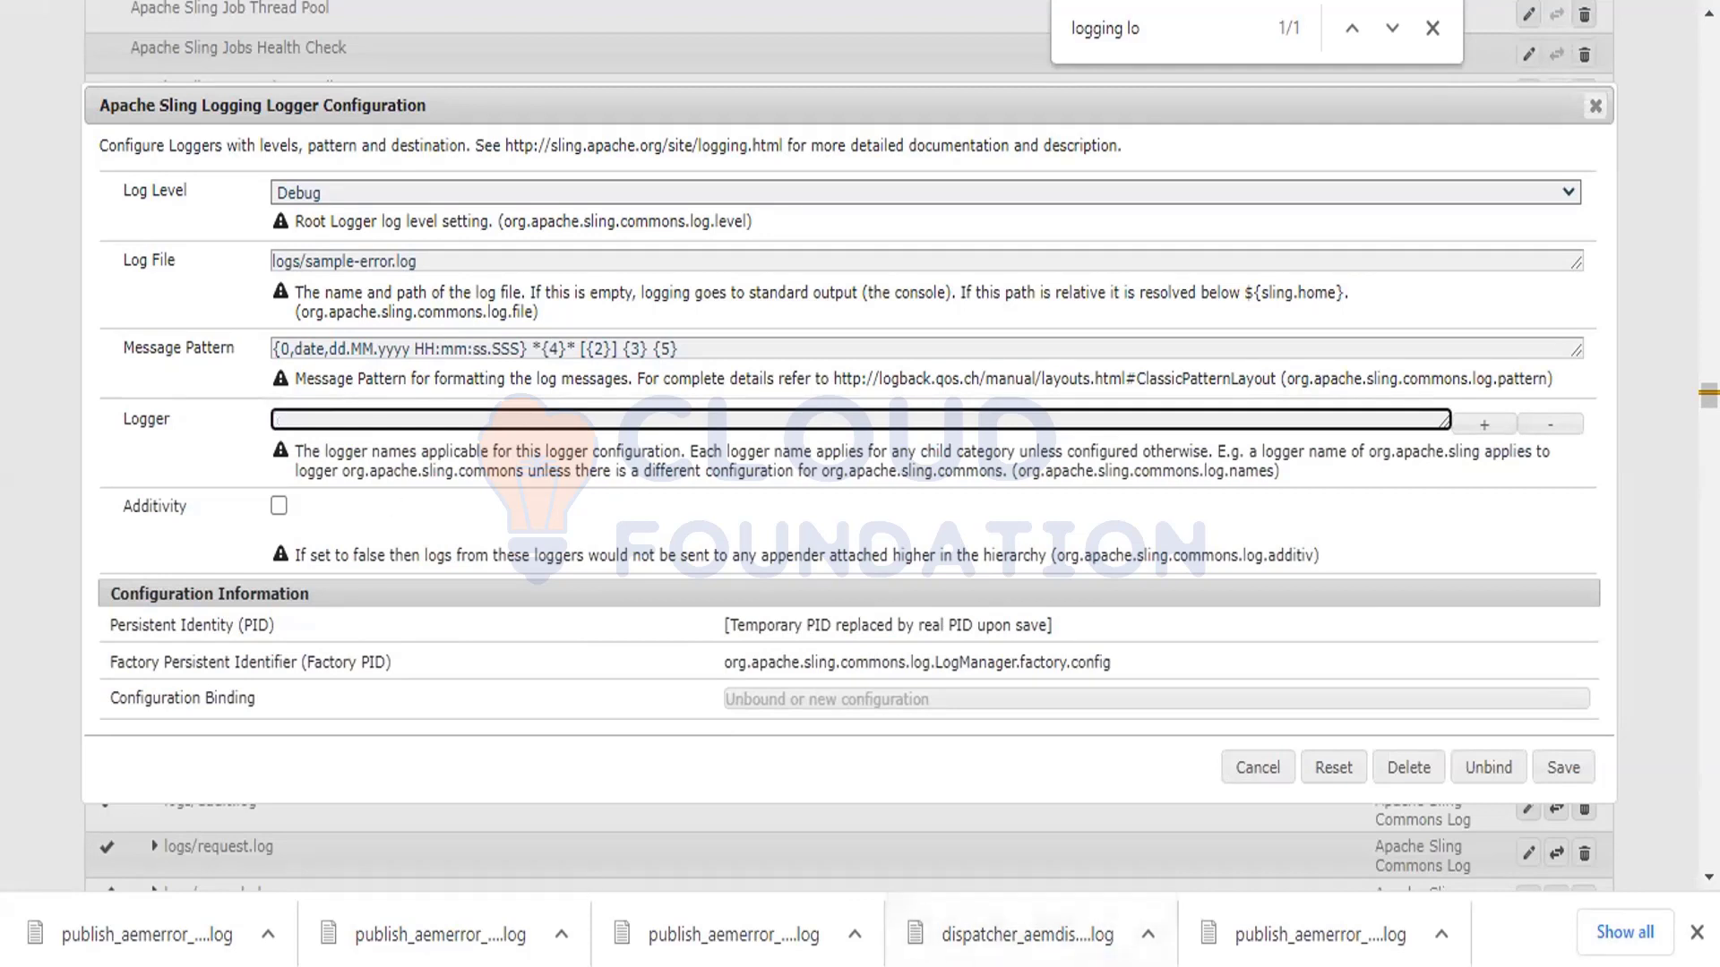
{"action": "mouse_move", "coordinate": [1200, 966]}
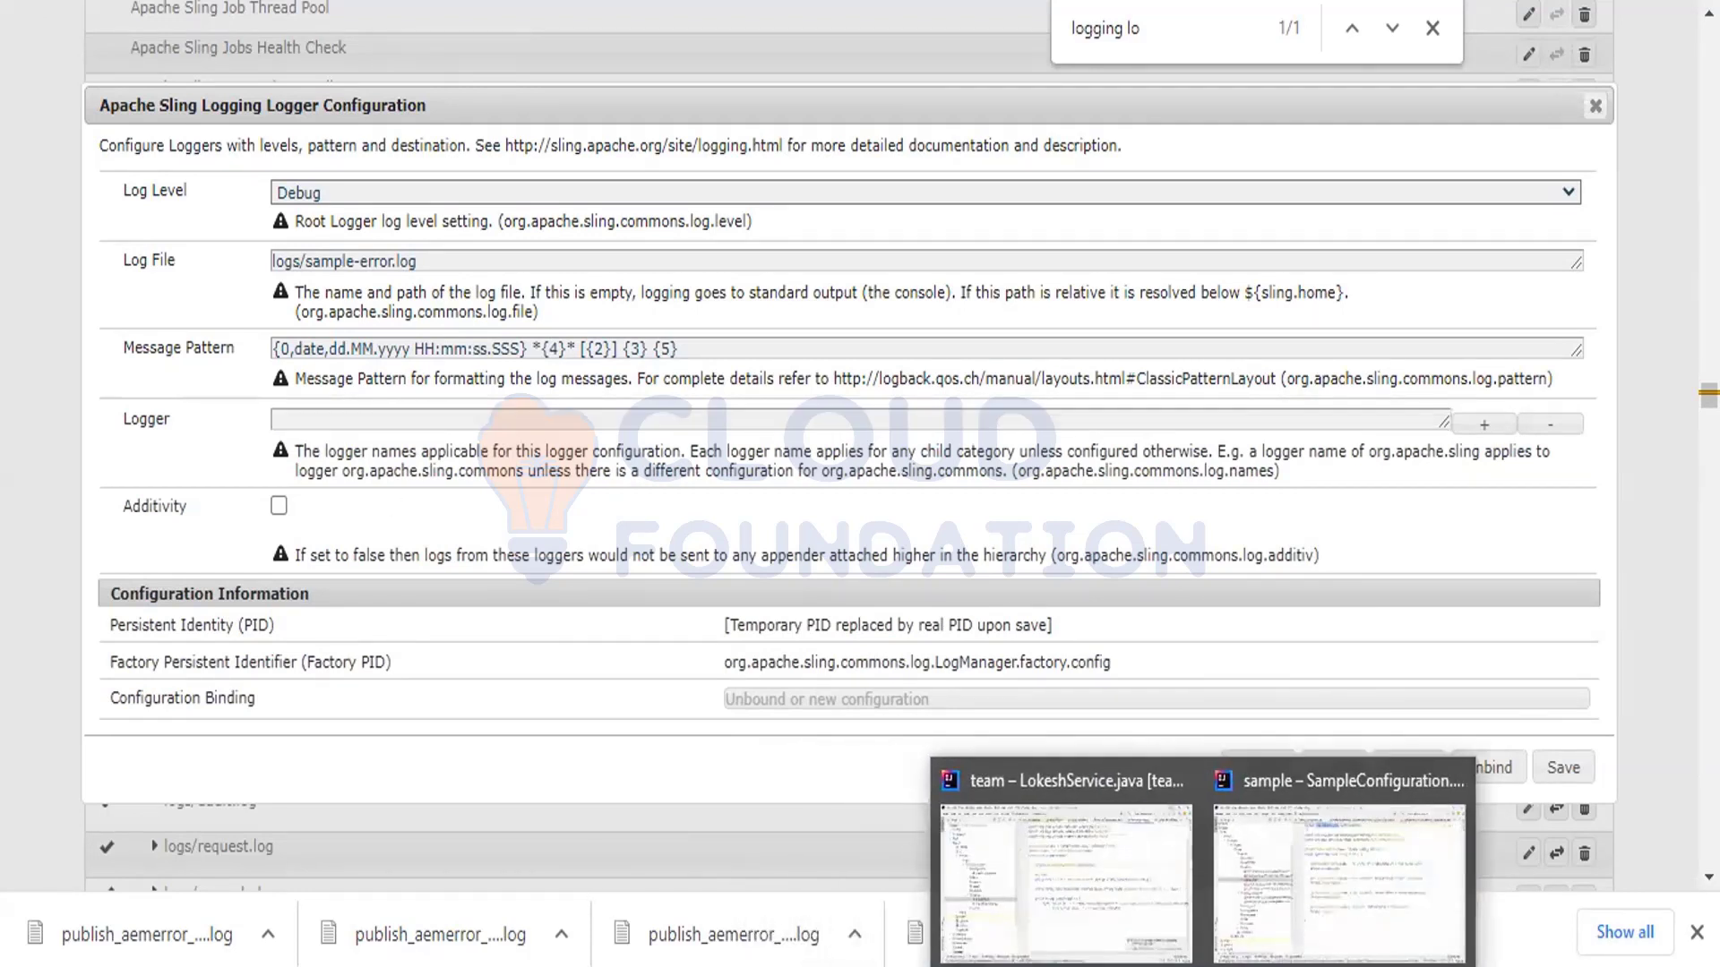
{"action": "left_click", "coordinate": [1231, 881]}
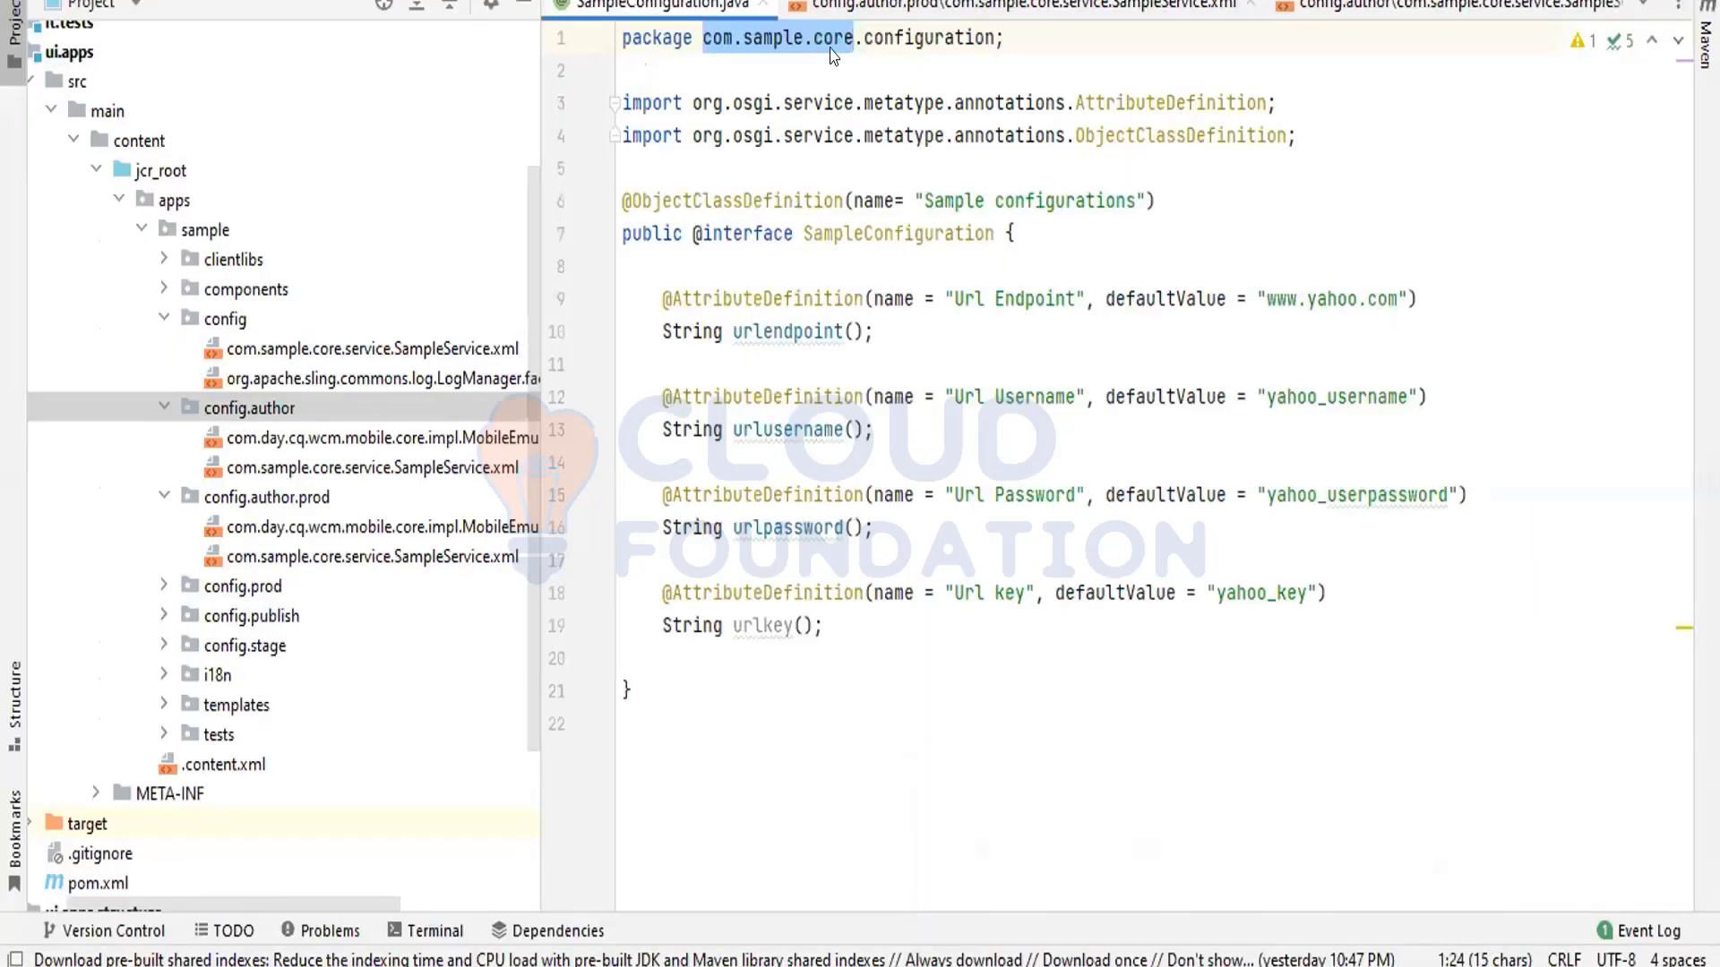
{"action": "left_click", "coordinate": [706, 38]}
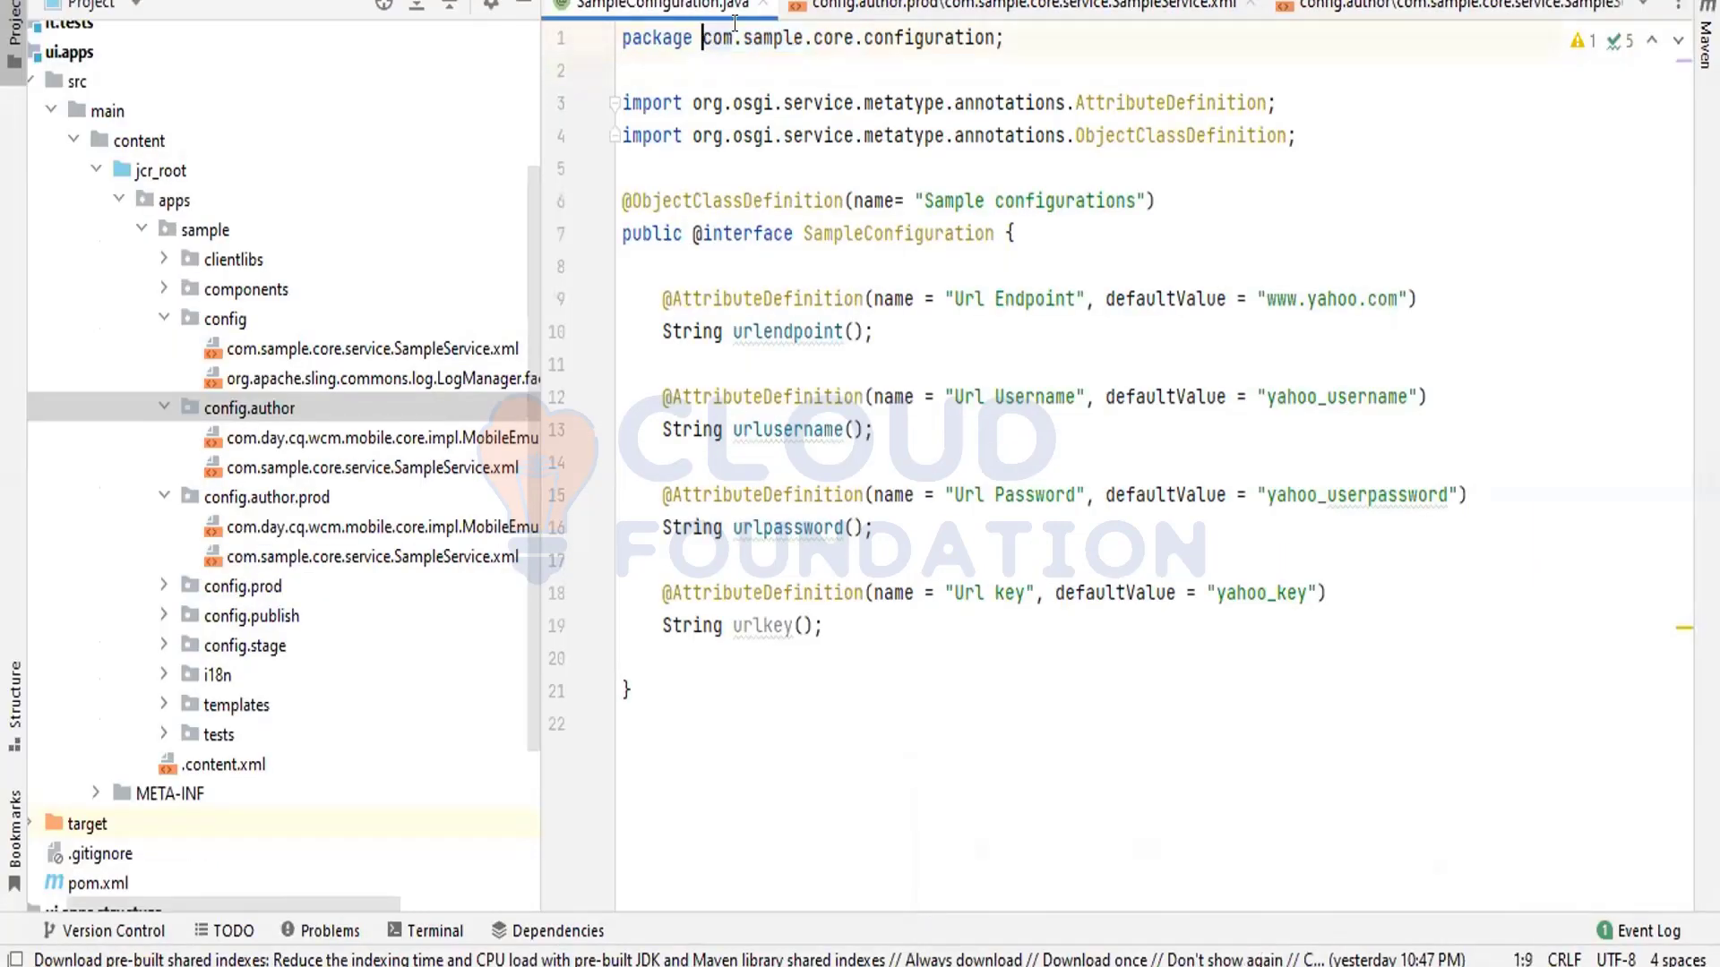
{"action": "left_click_drag", "start_coordinate": [734, 24], "coordinate": [842, 25]}
{"action": "key", "text": "ctrl+c"}
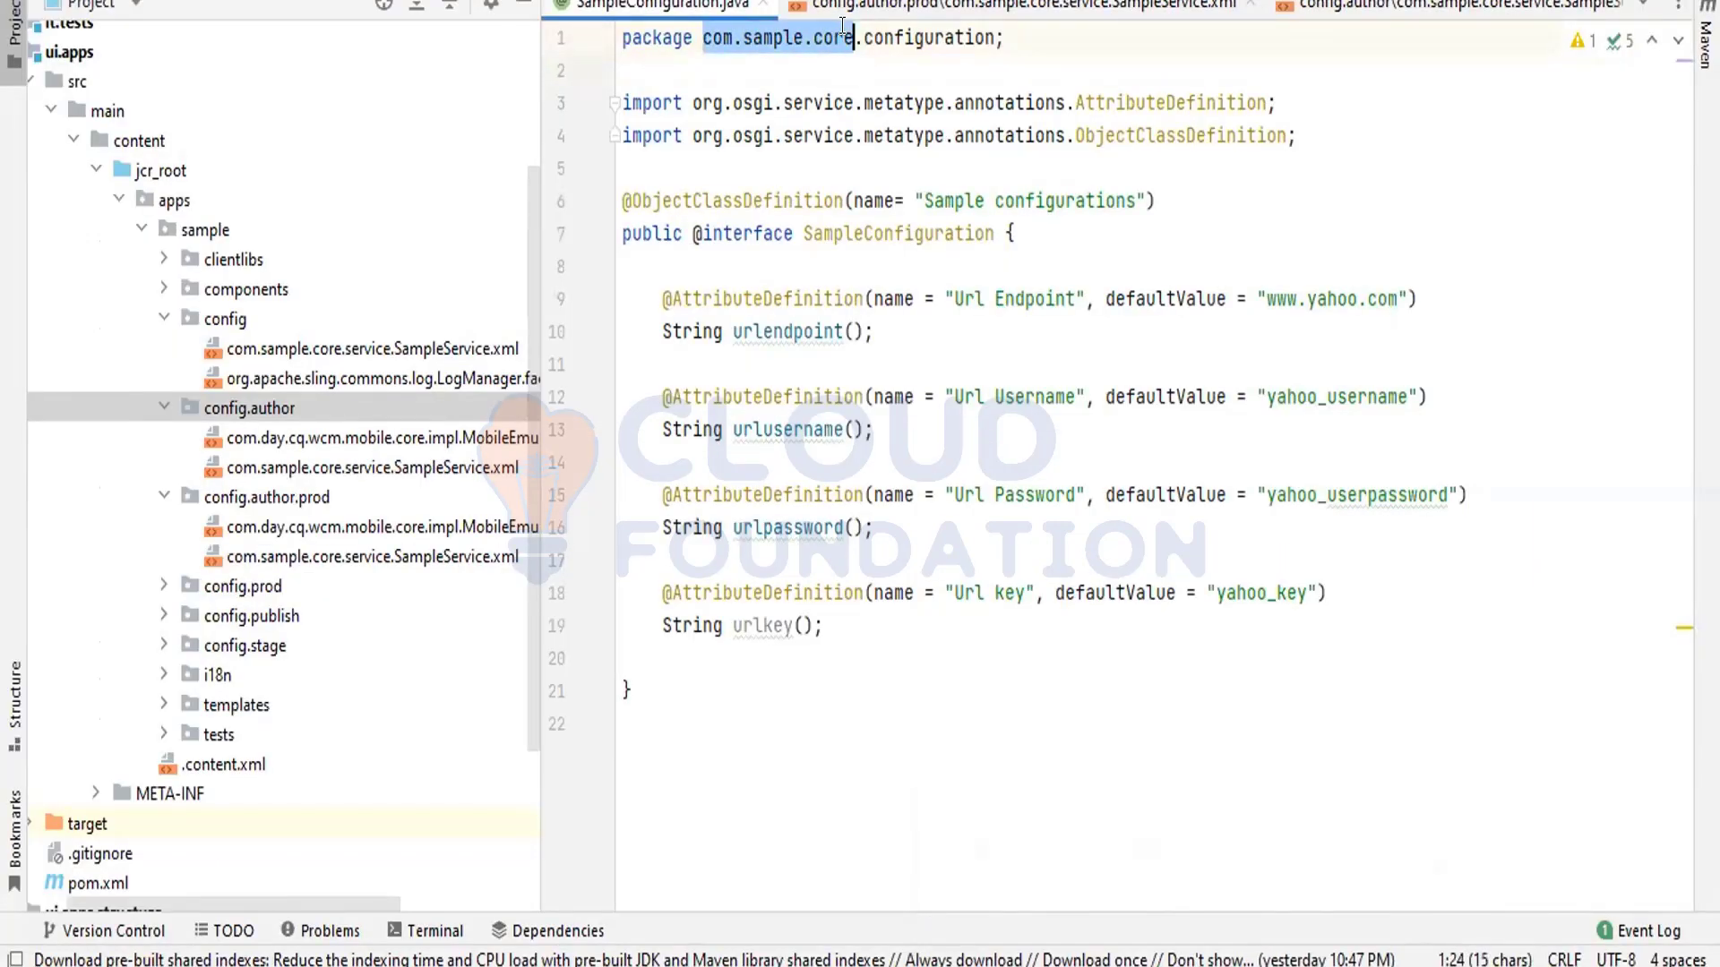
{"action": "key", "text": "alt+Tab"}
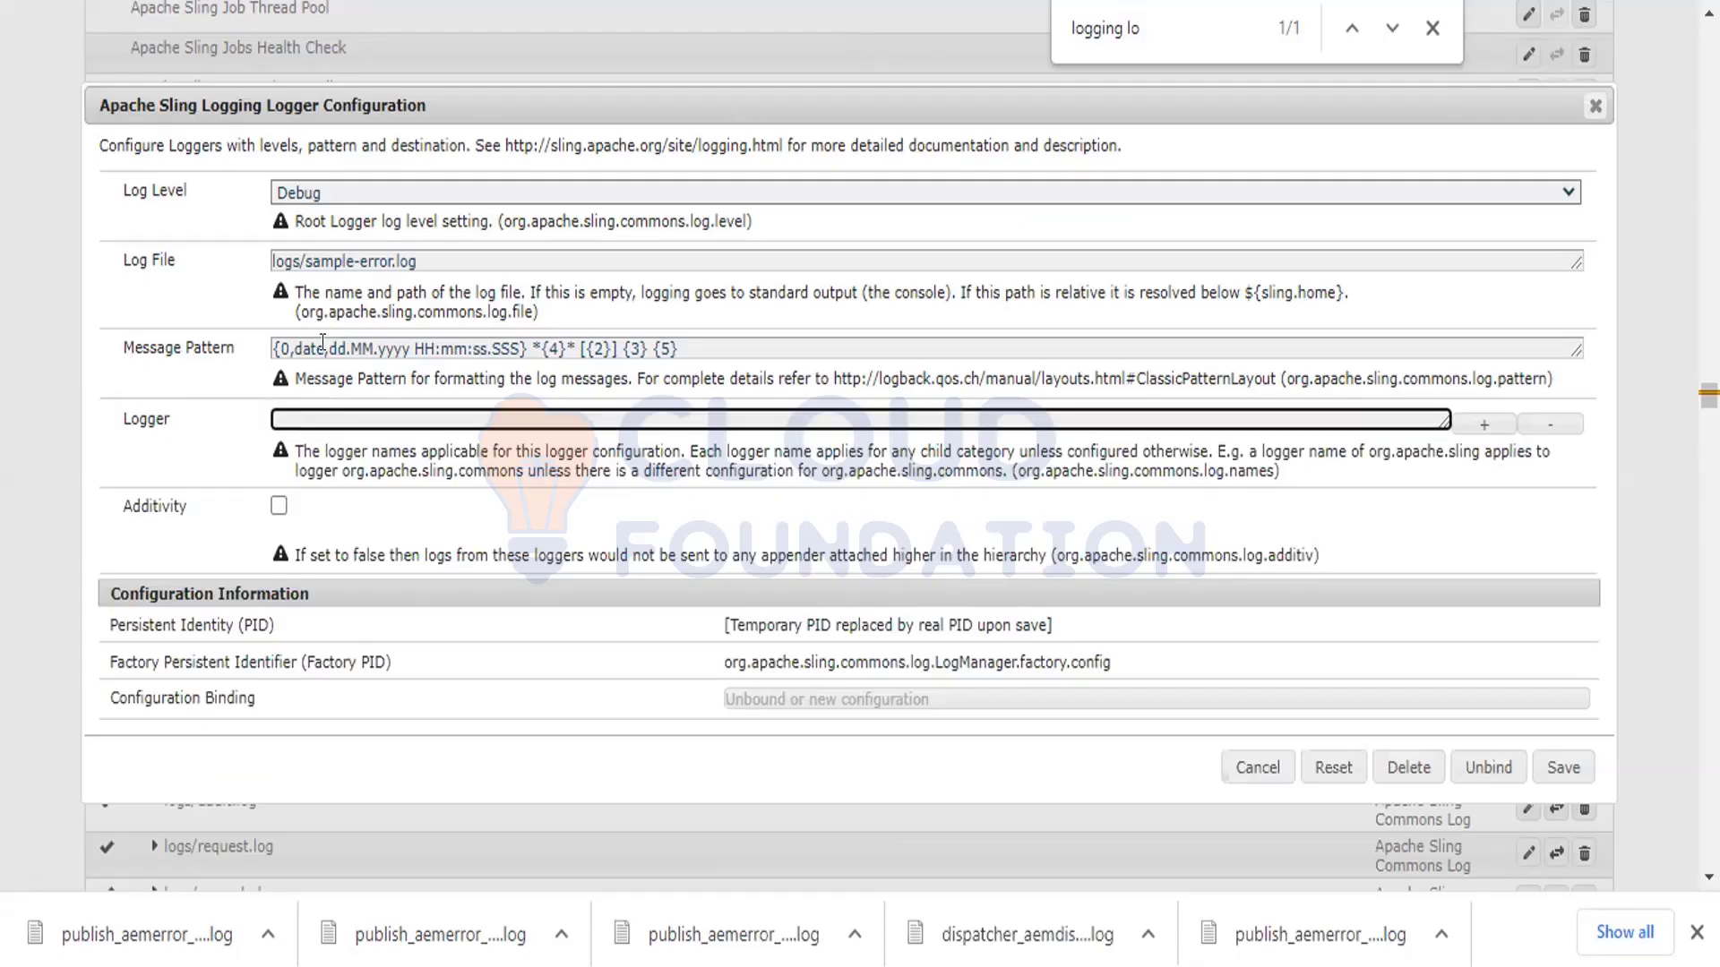
{"action": "key", "text": "ctrl+v"}
Step: Highlight sample-error.log in the Log File value, then switch to File Explorer and look in the logs folder for files starting with "s"
{"action": "left_click_drag", "start_coordinate": [306, 261], "coordinate": [501, 249]}
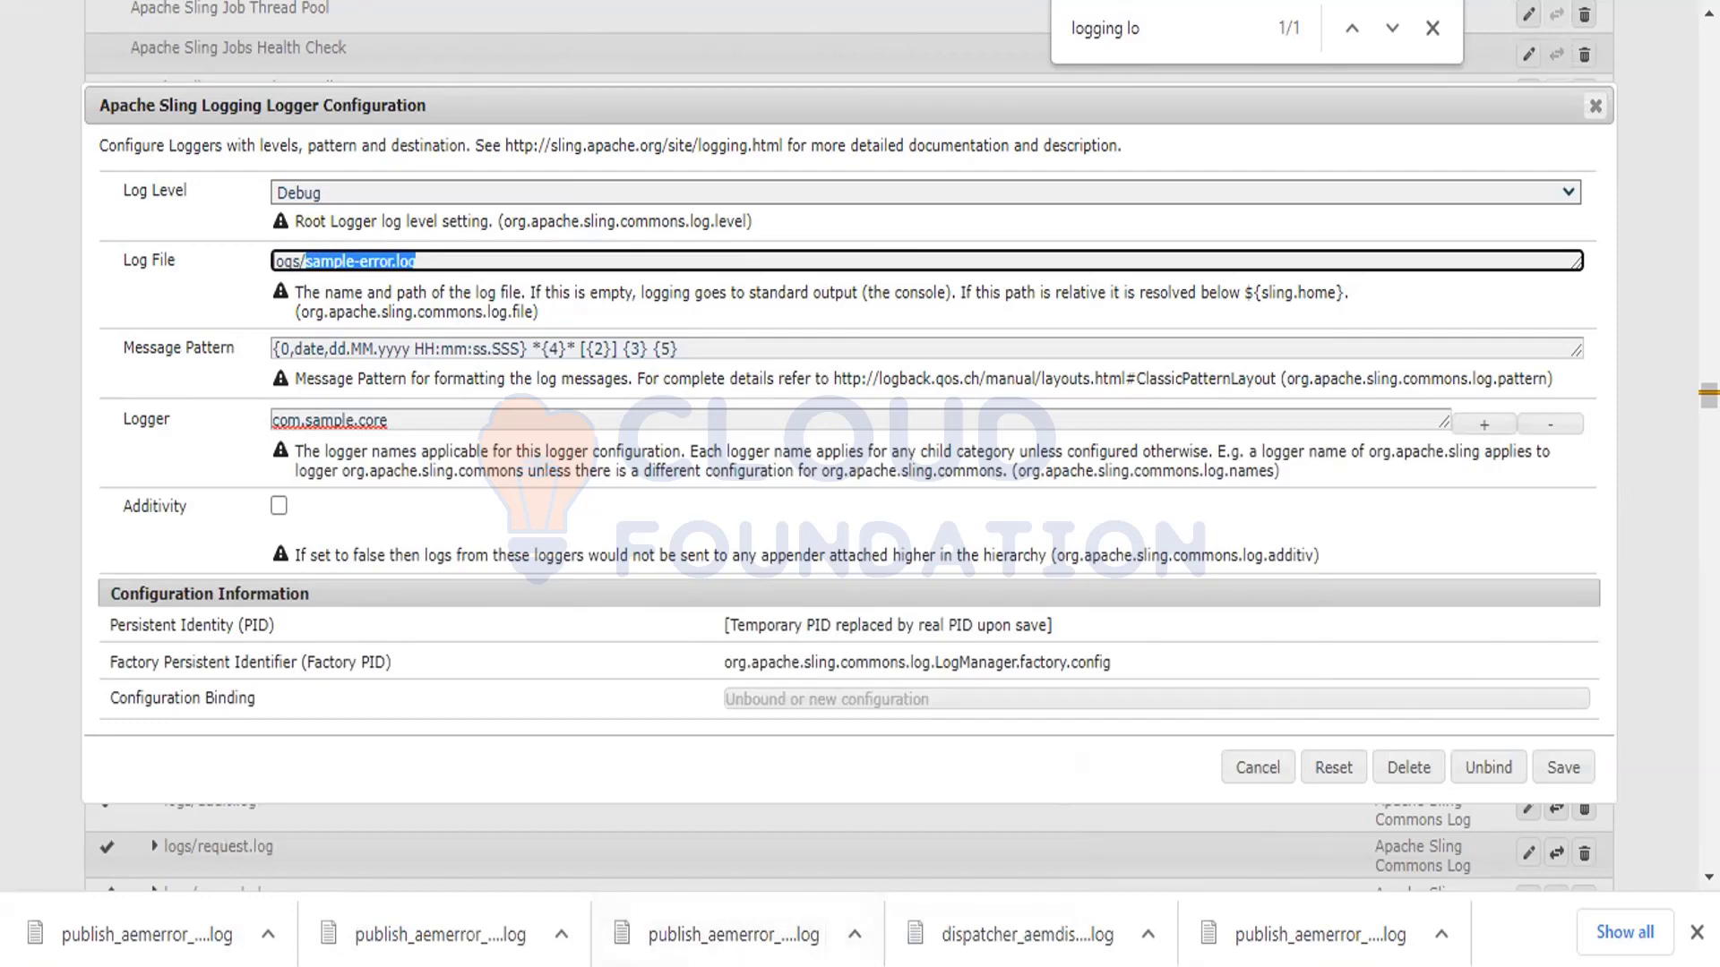
{"action": "left_click", "coordinate": [602, 966]}
{"action": "left_click", "coordinate": [430, 864]}
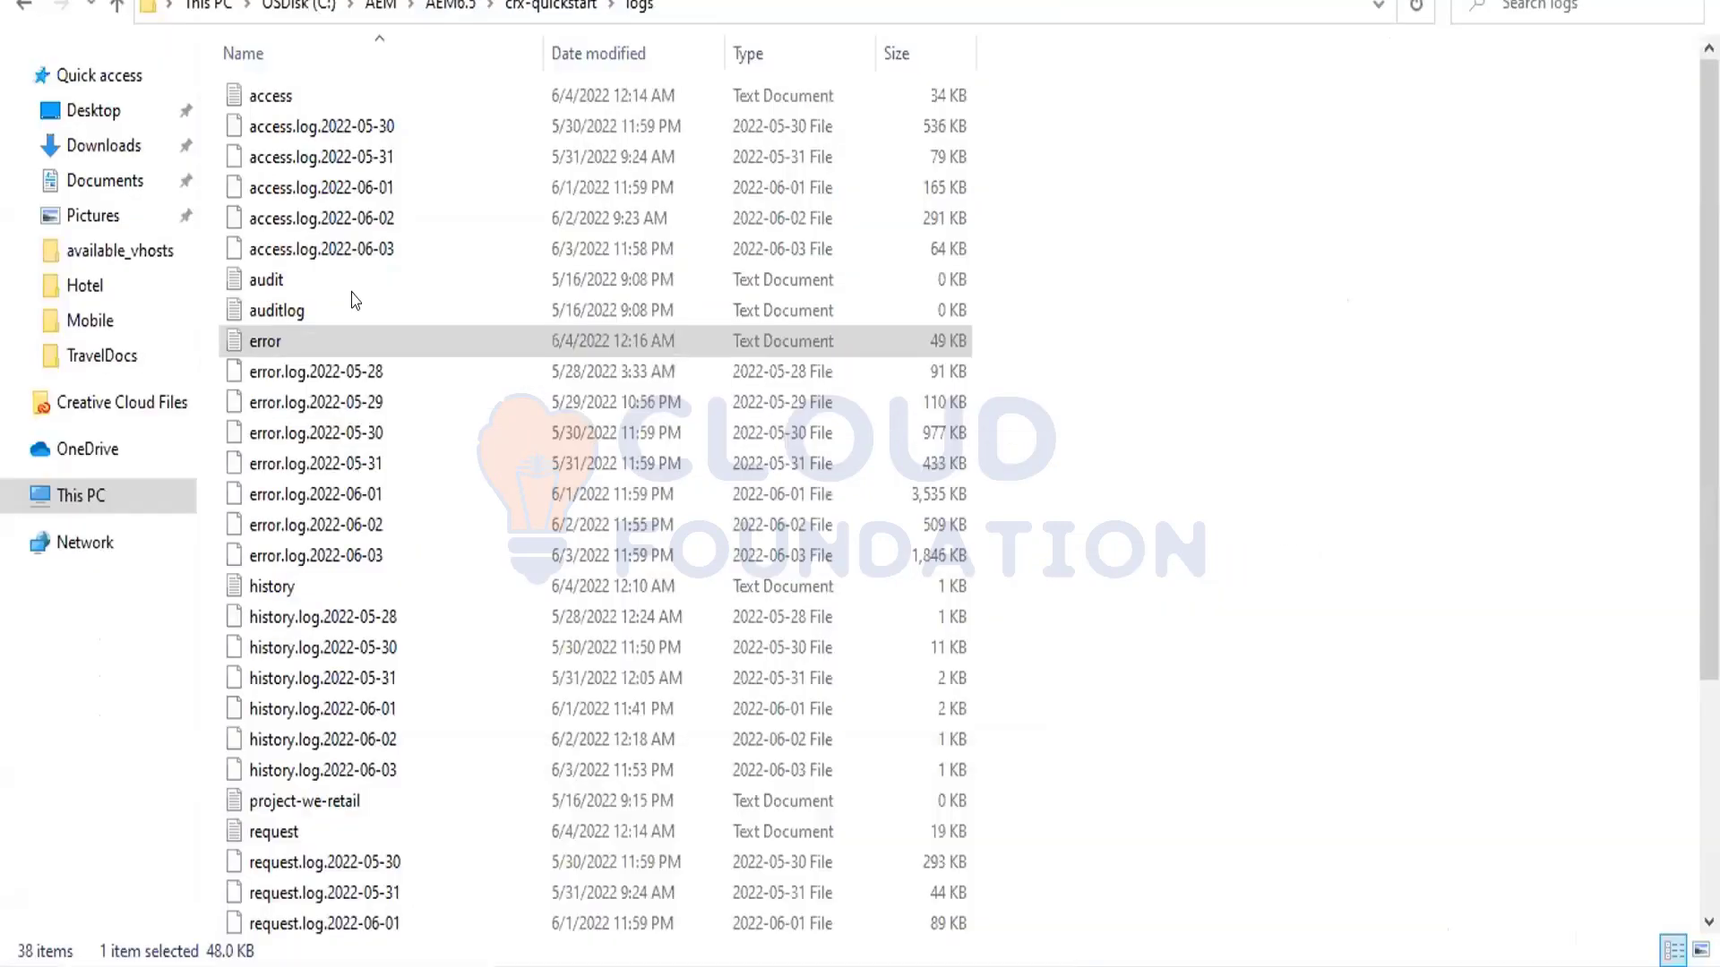
{"action": "left_click", "coordinate": [362, 248]}
{"action": "key", "text": "s"}
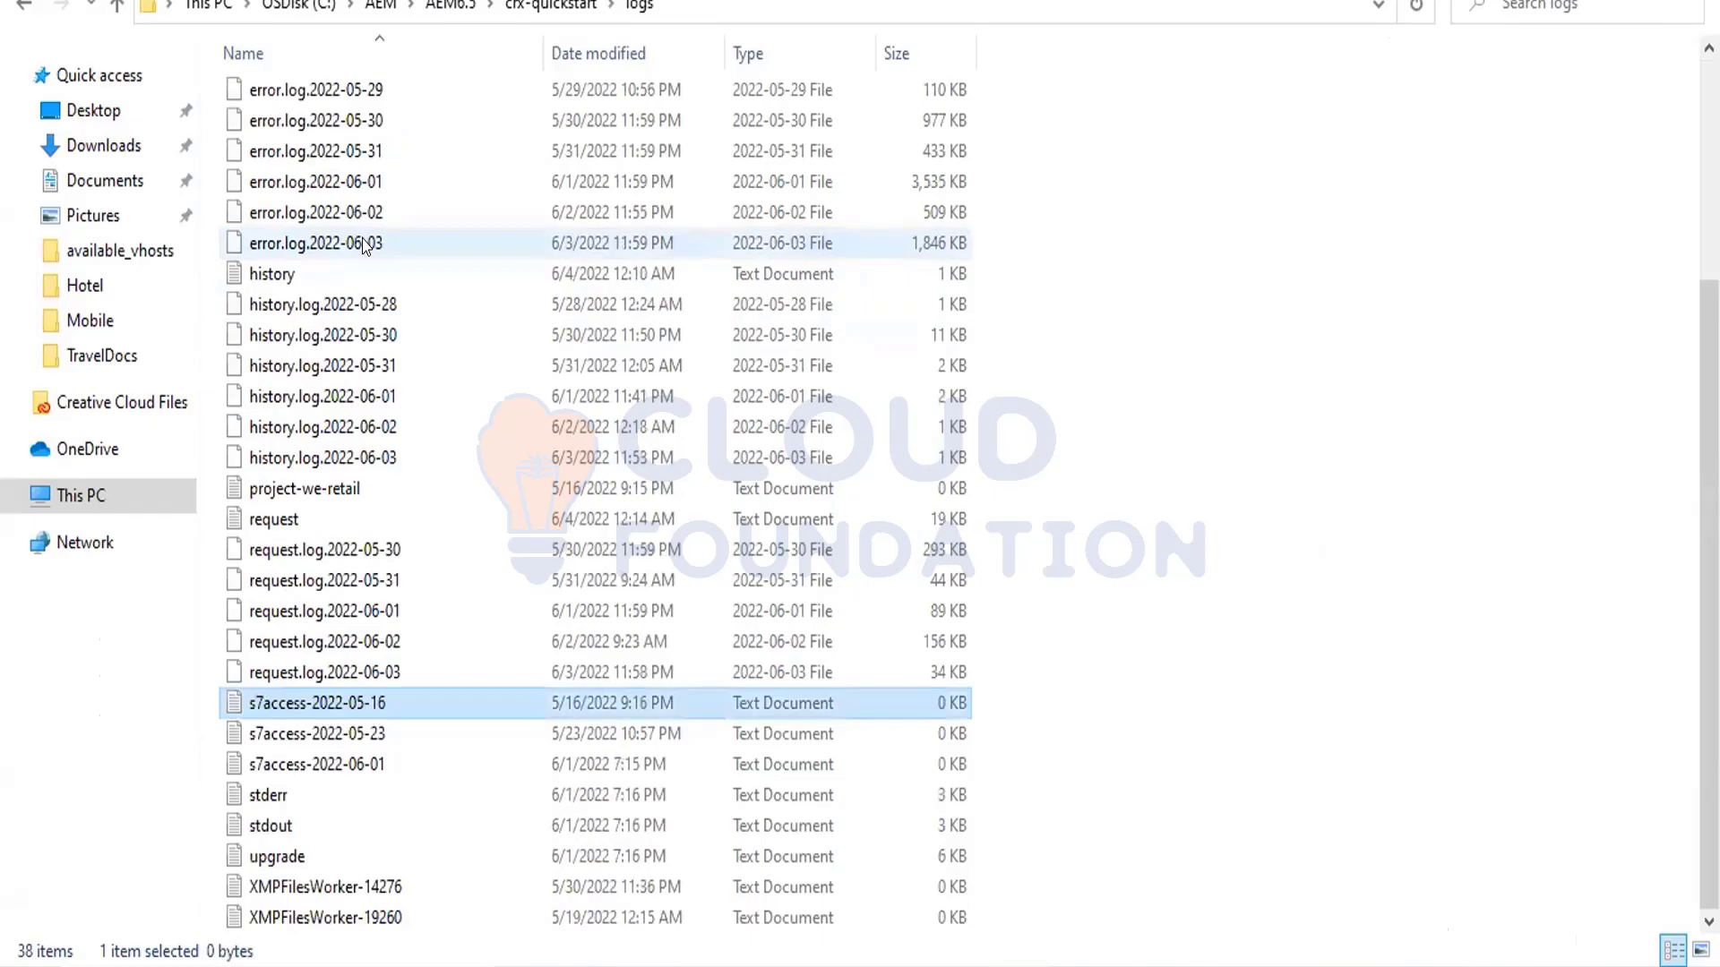
Step: Save the new logger configuration in the browser, then switch to File Explorer to check the logs folder for the sample-error file
{"action": "key", "text": "alt+Tab"}
{"action": "left_click", "coordinate": [1550, 779]}
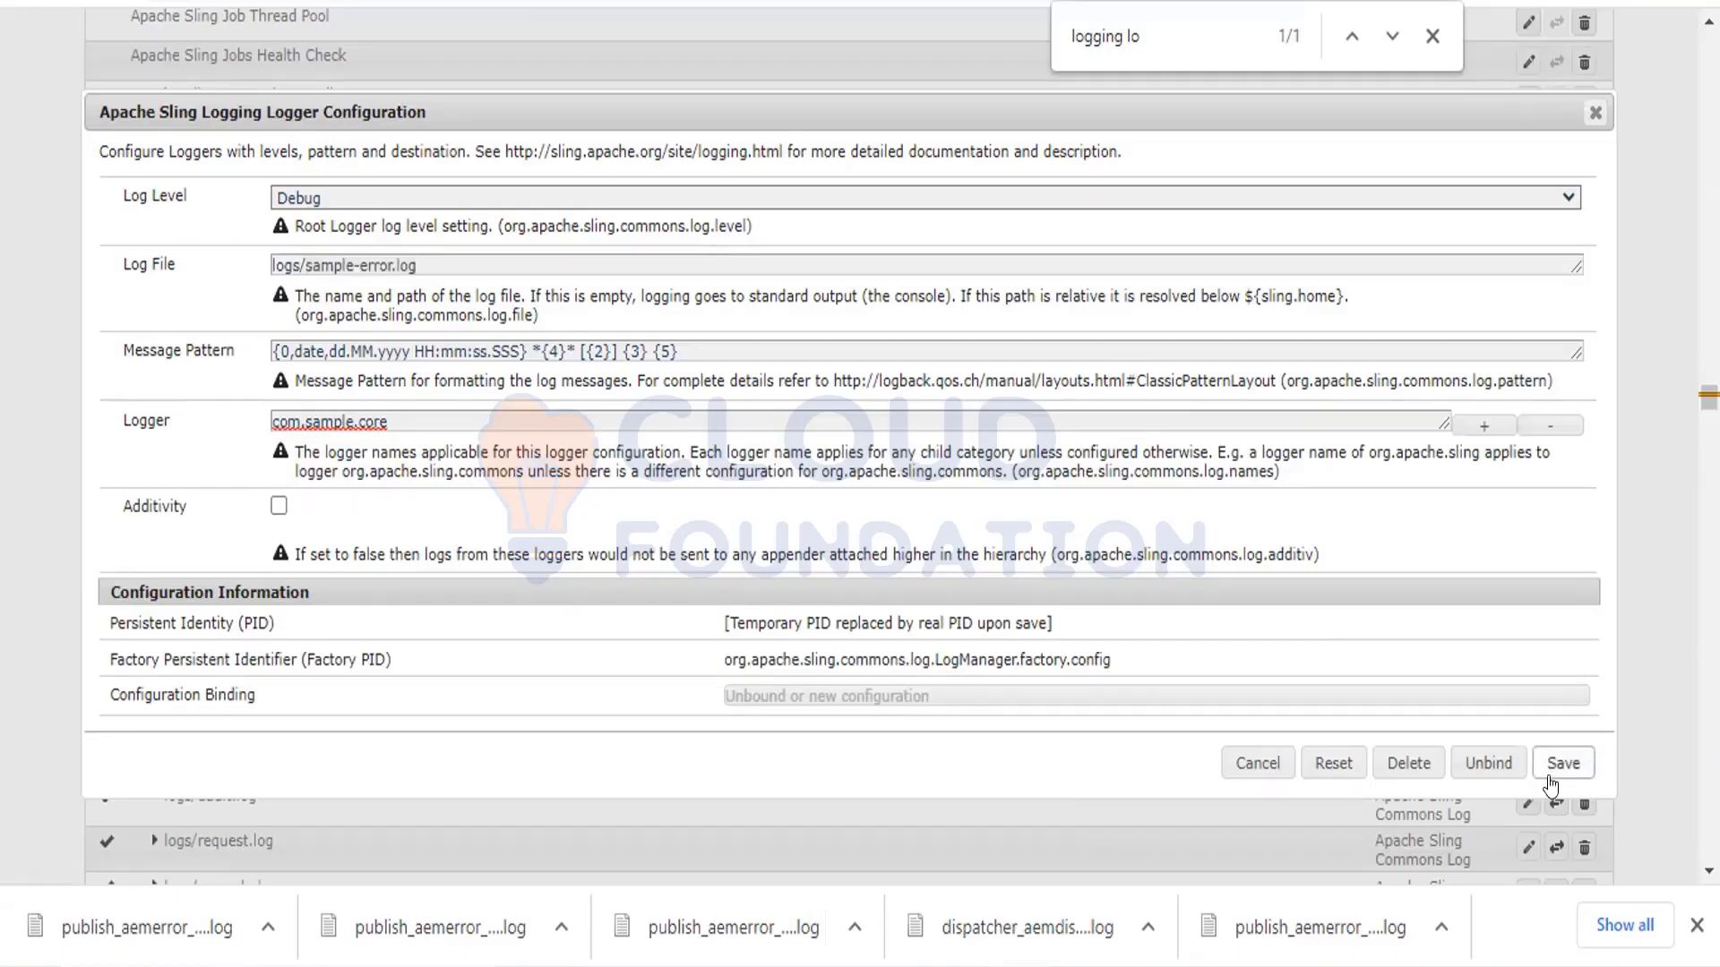
{"action": "key", "text": "alt+Tab"}
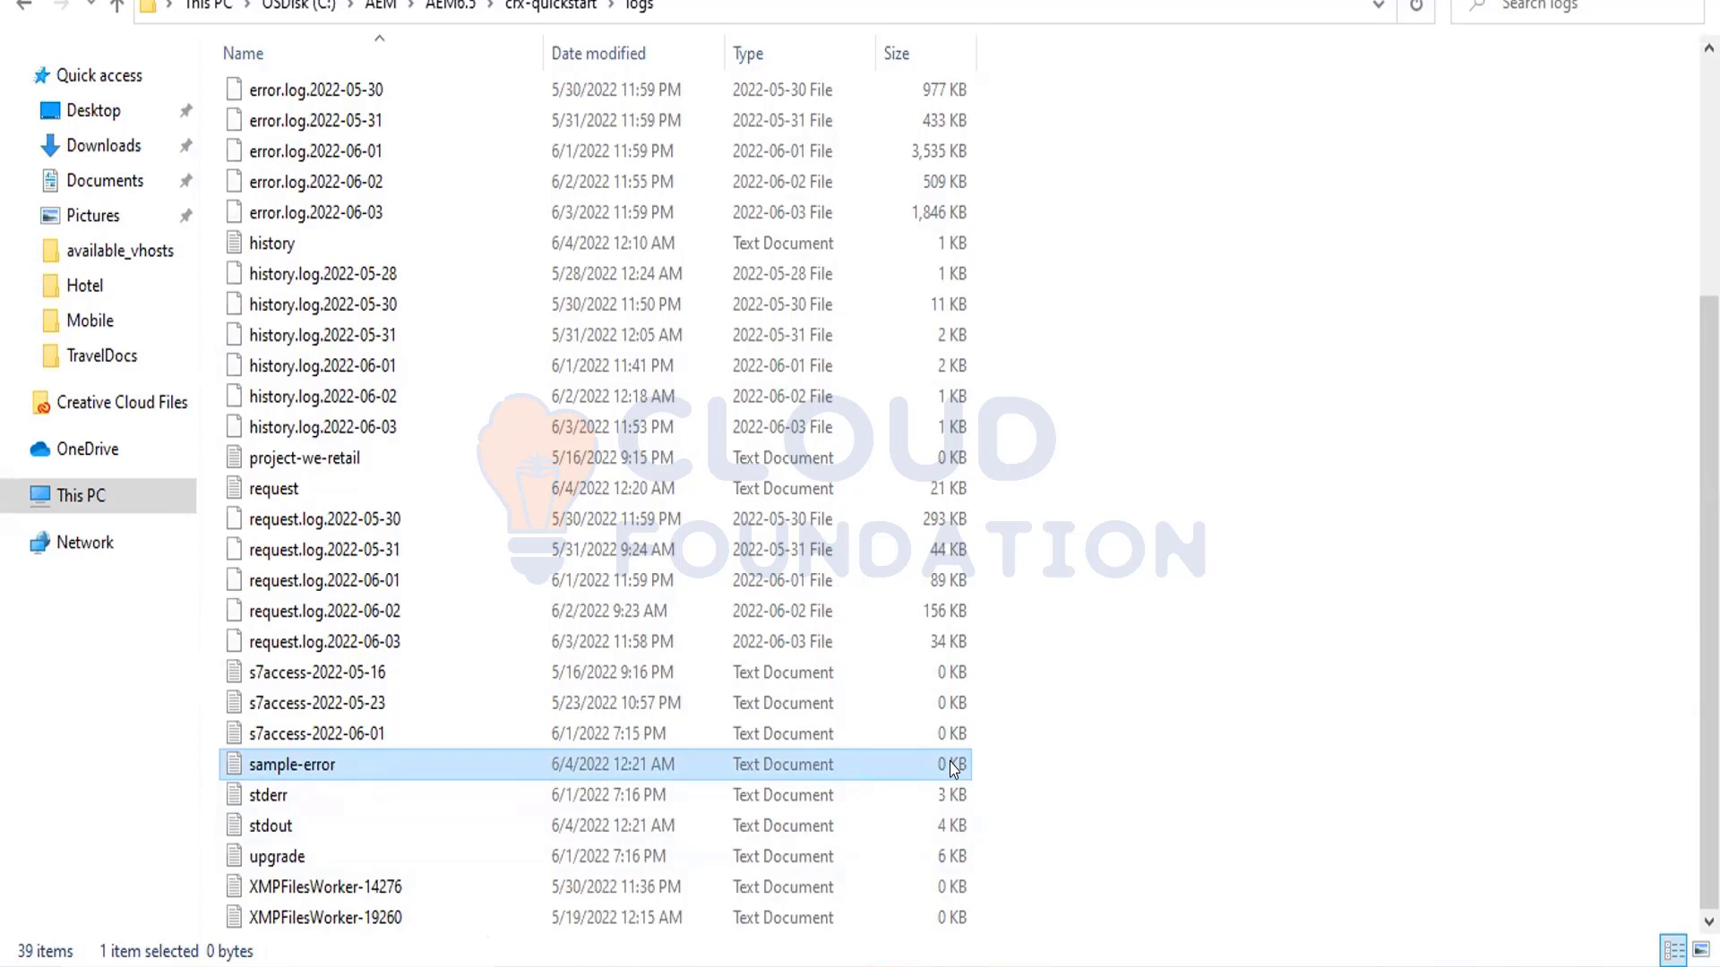
Step: Switch to IntelliJ, close all editor tabs except SampleConfiguration.java, and locate that file in the project tree
{"action": "key", "text": "alt+Tab"}
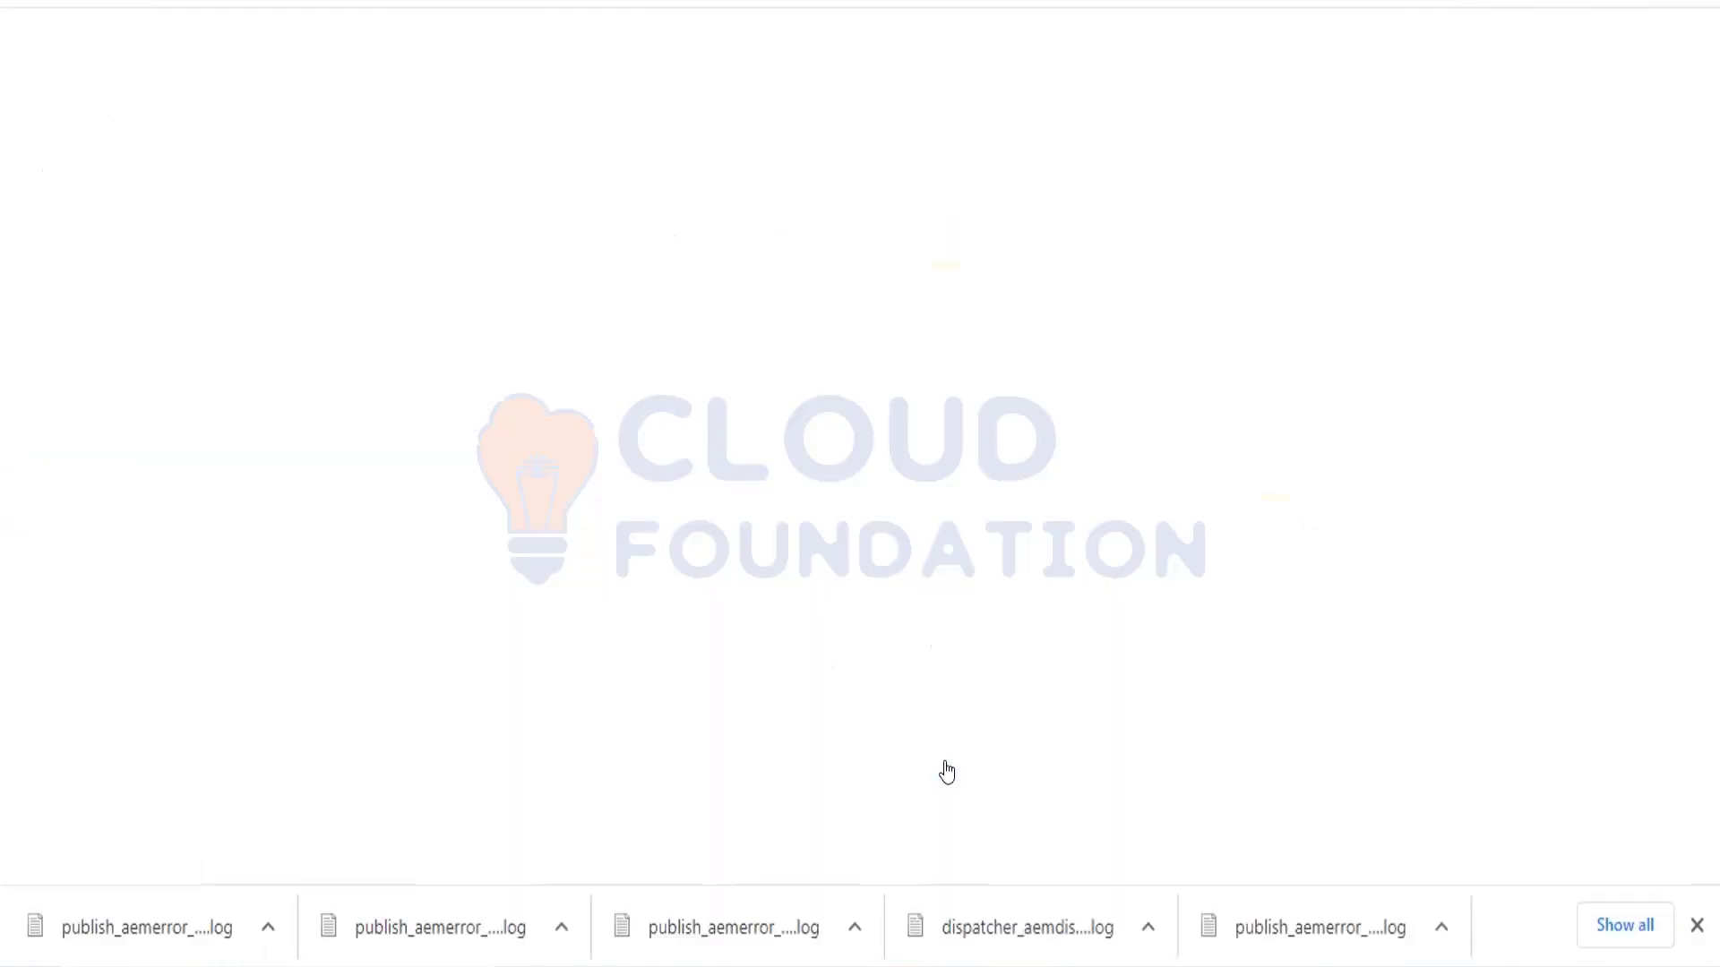
{"action": "key", "text": "alt+Tab"}
{"action": "key", "text": "alt+Tab"}
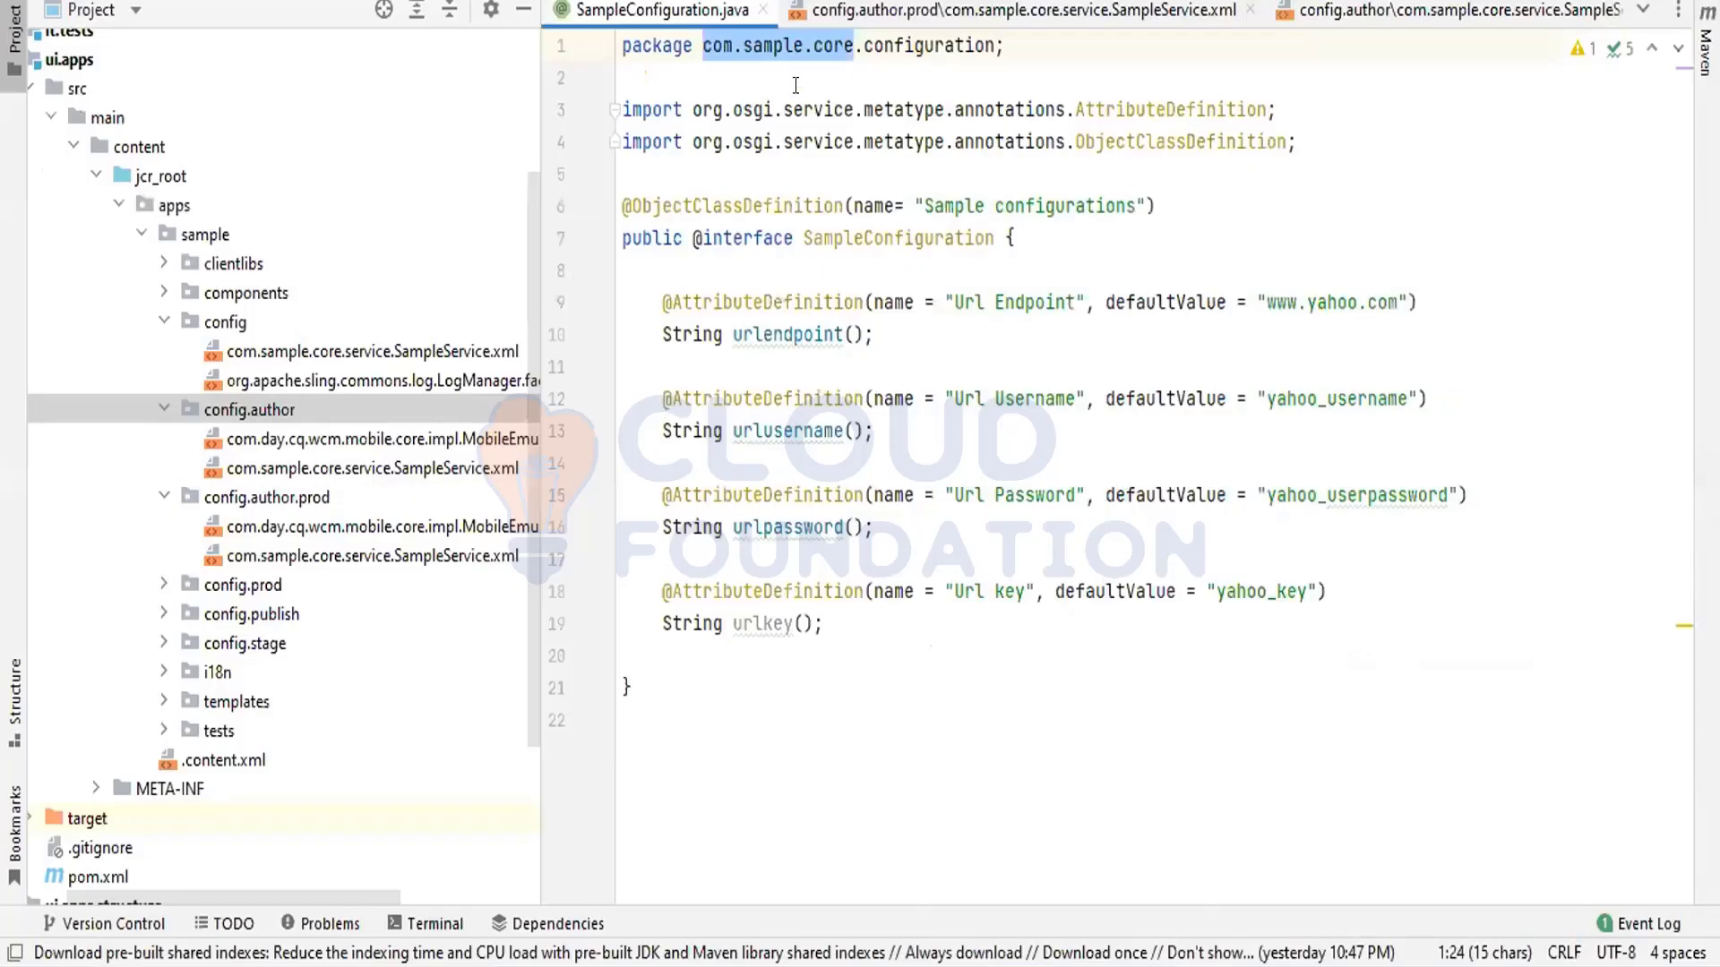
{"action": "right_click", "coordinate": [733, 15]}
{"action": "left_click", "coordinate": [781, 57]}
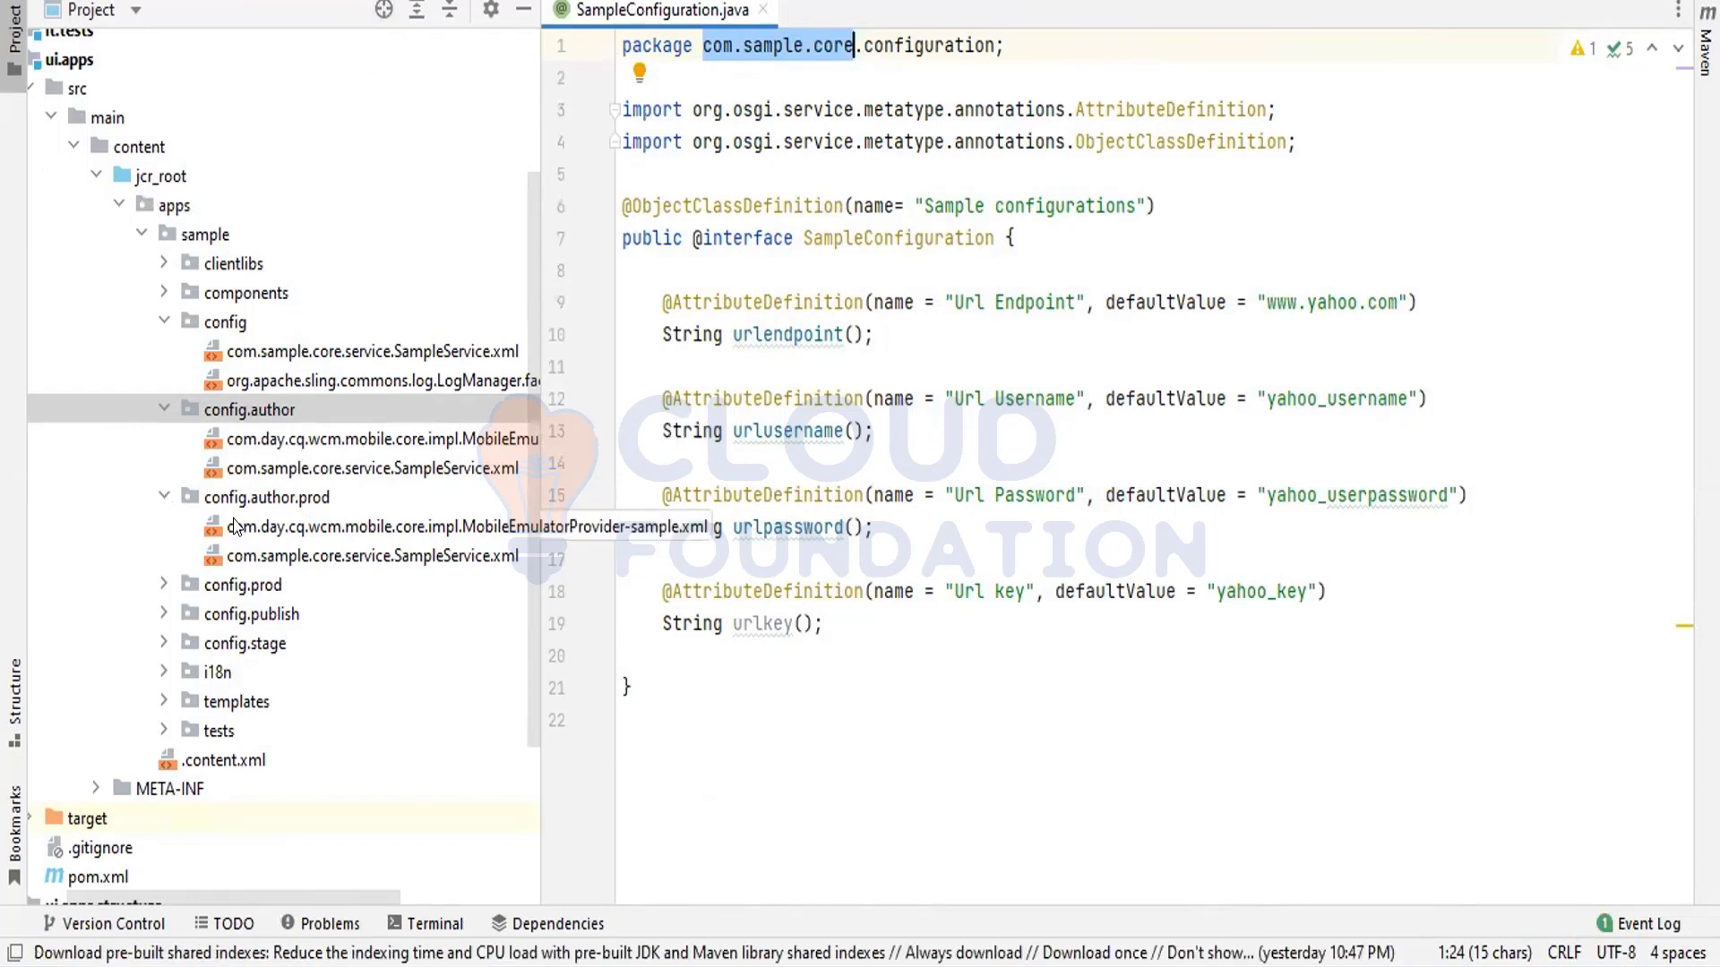
{"action": "left_click", "coordinate": [383, 11]}
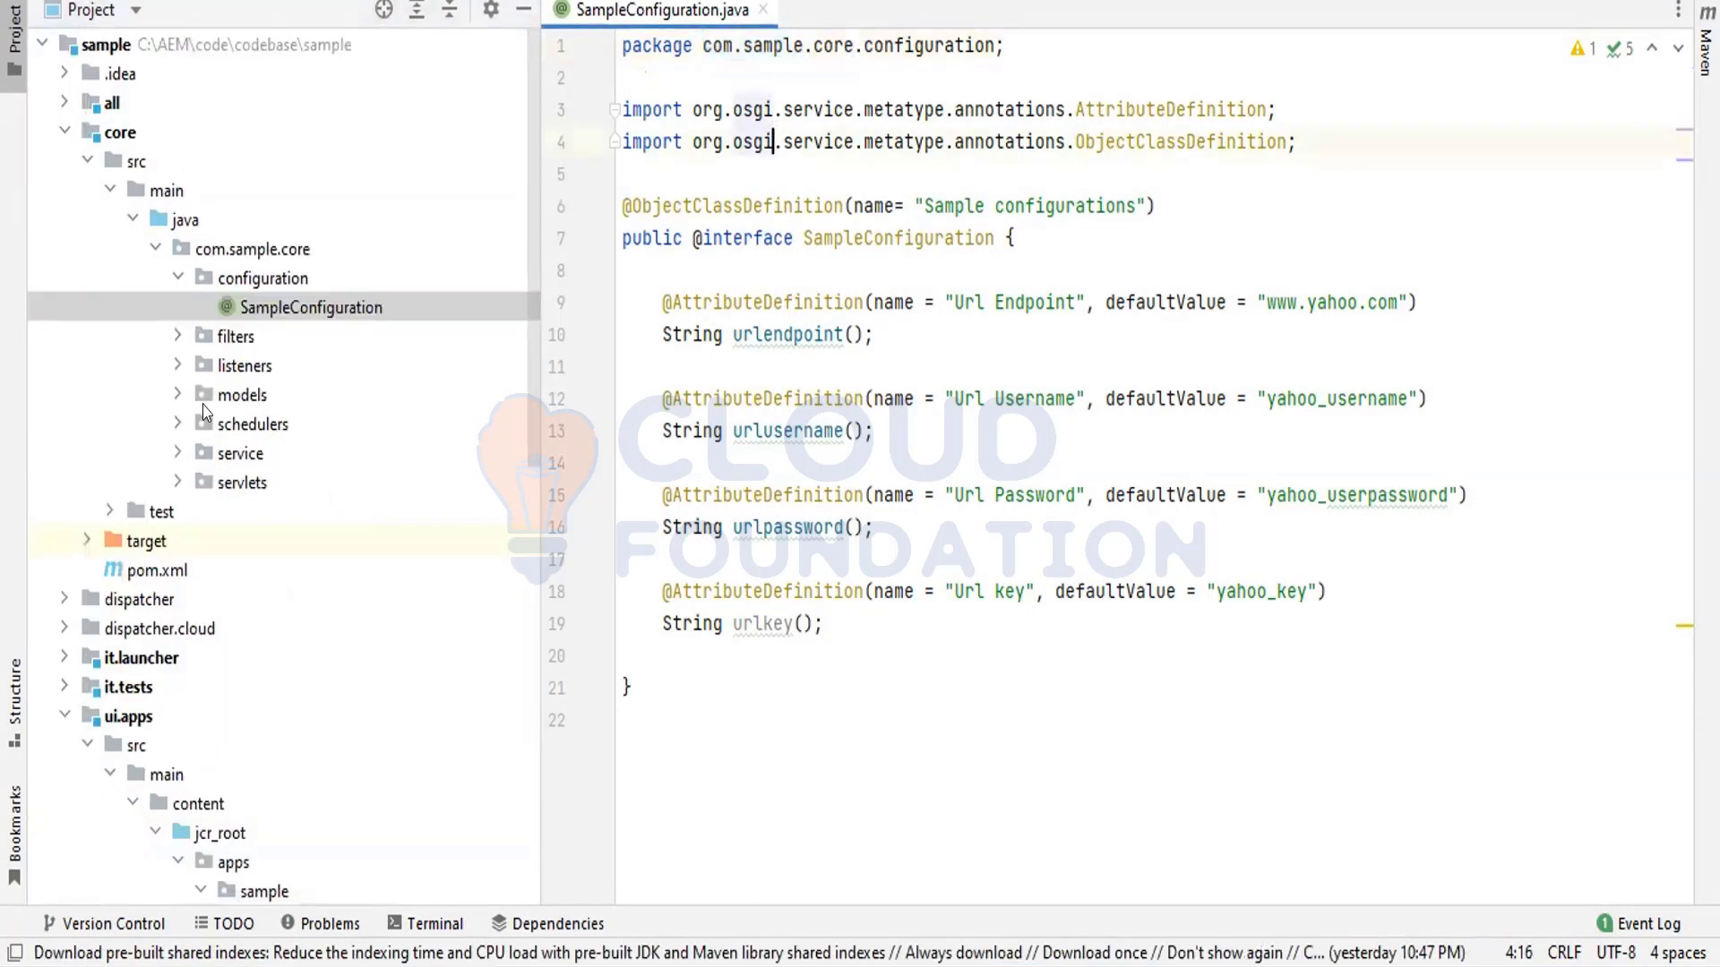
{"action": "left_click", "coordinate": [177, 454]}
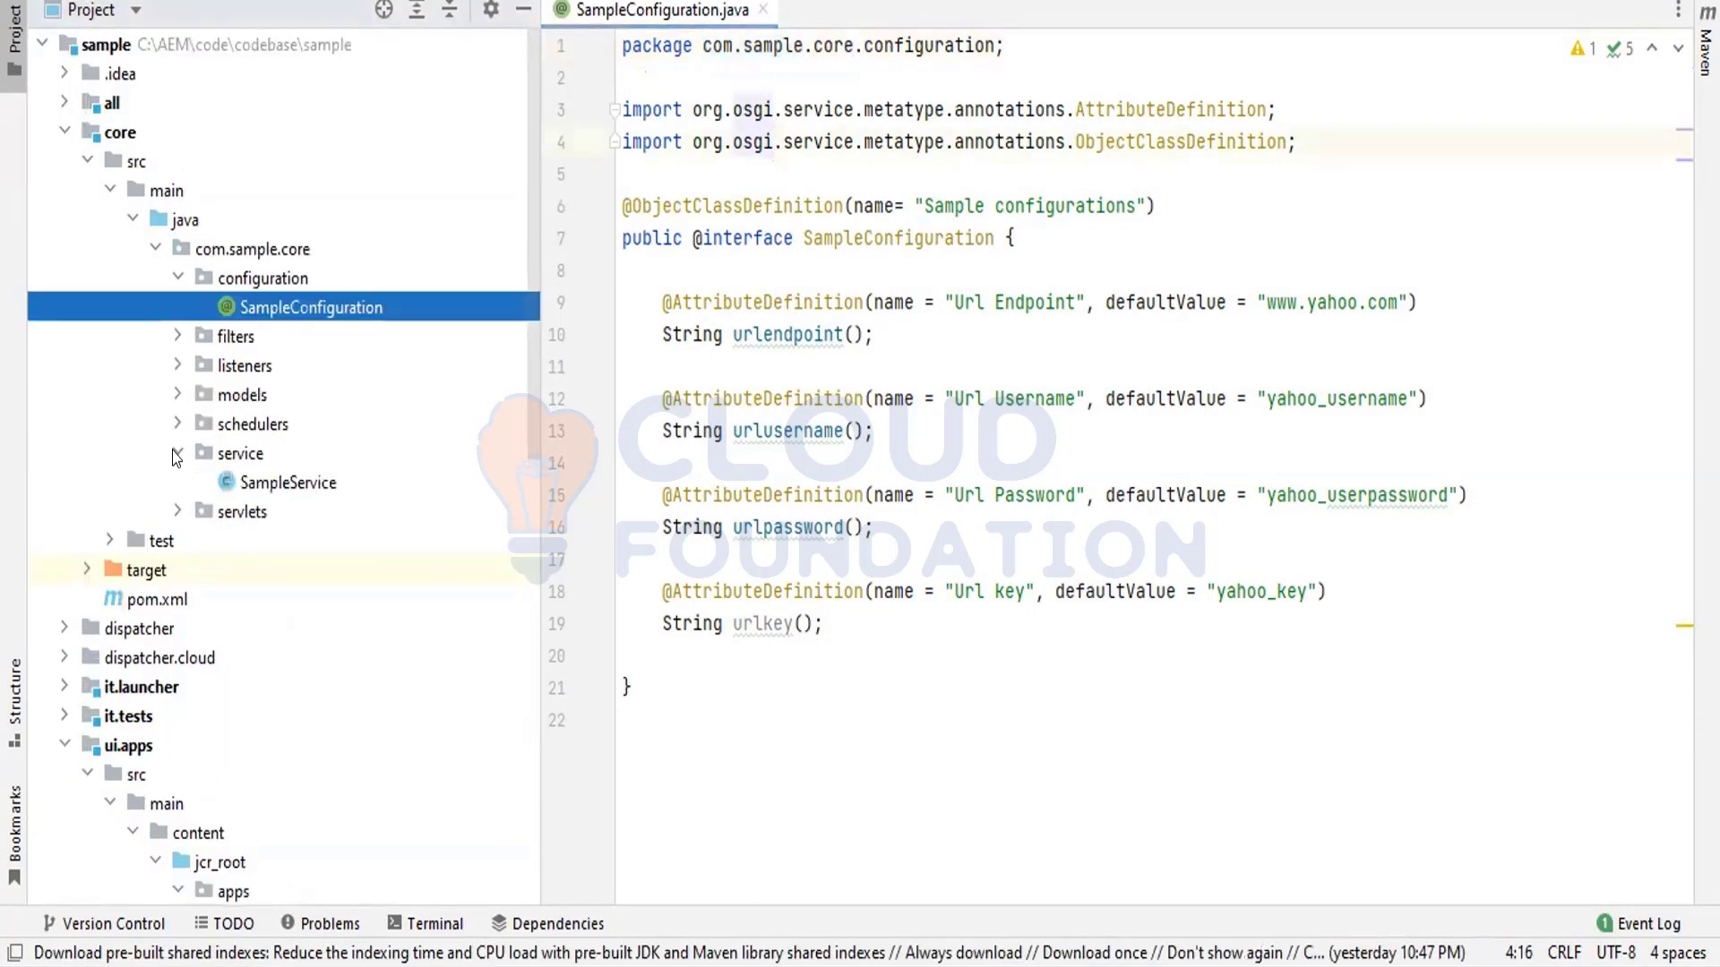
{"action": "right_click", "coordinate": [178, 455]}
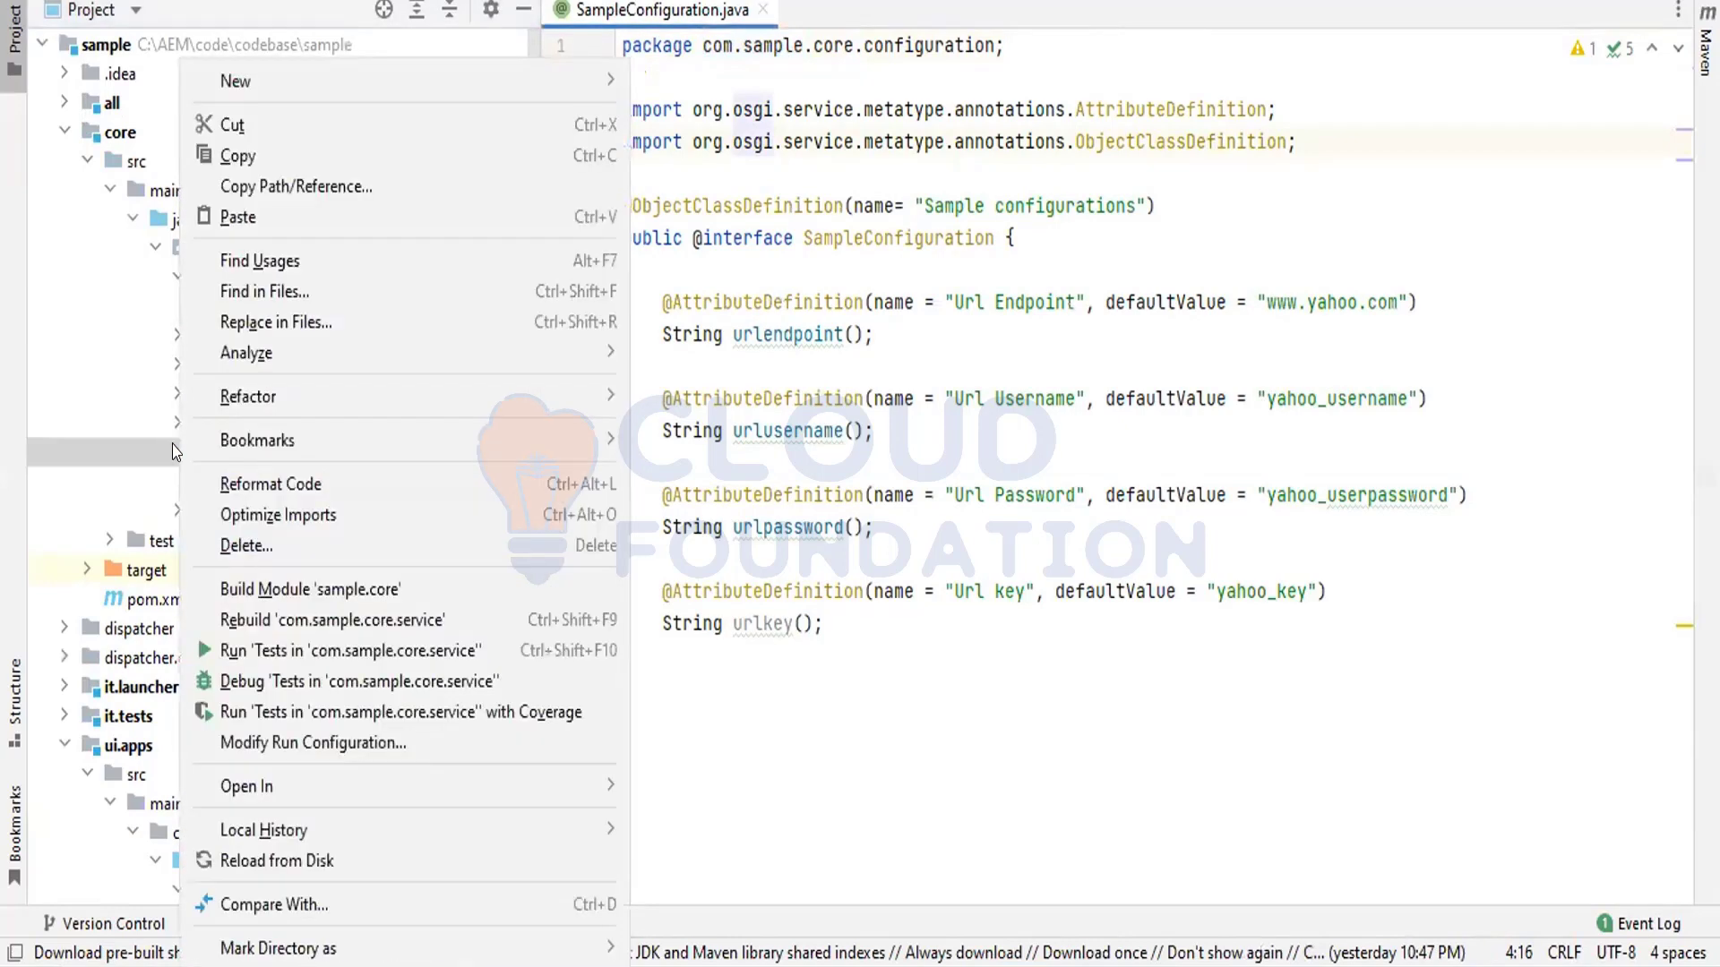
{"action": "key", "text": "Escape"}
{"action": "left_click", "coordinate": [176, 454]}
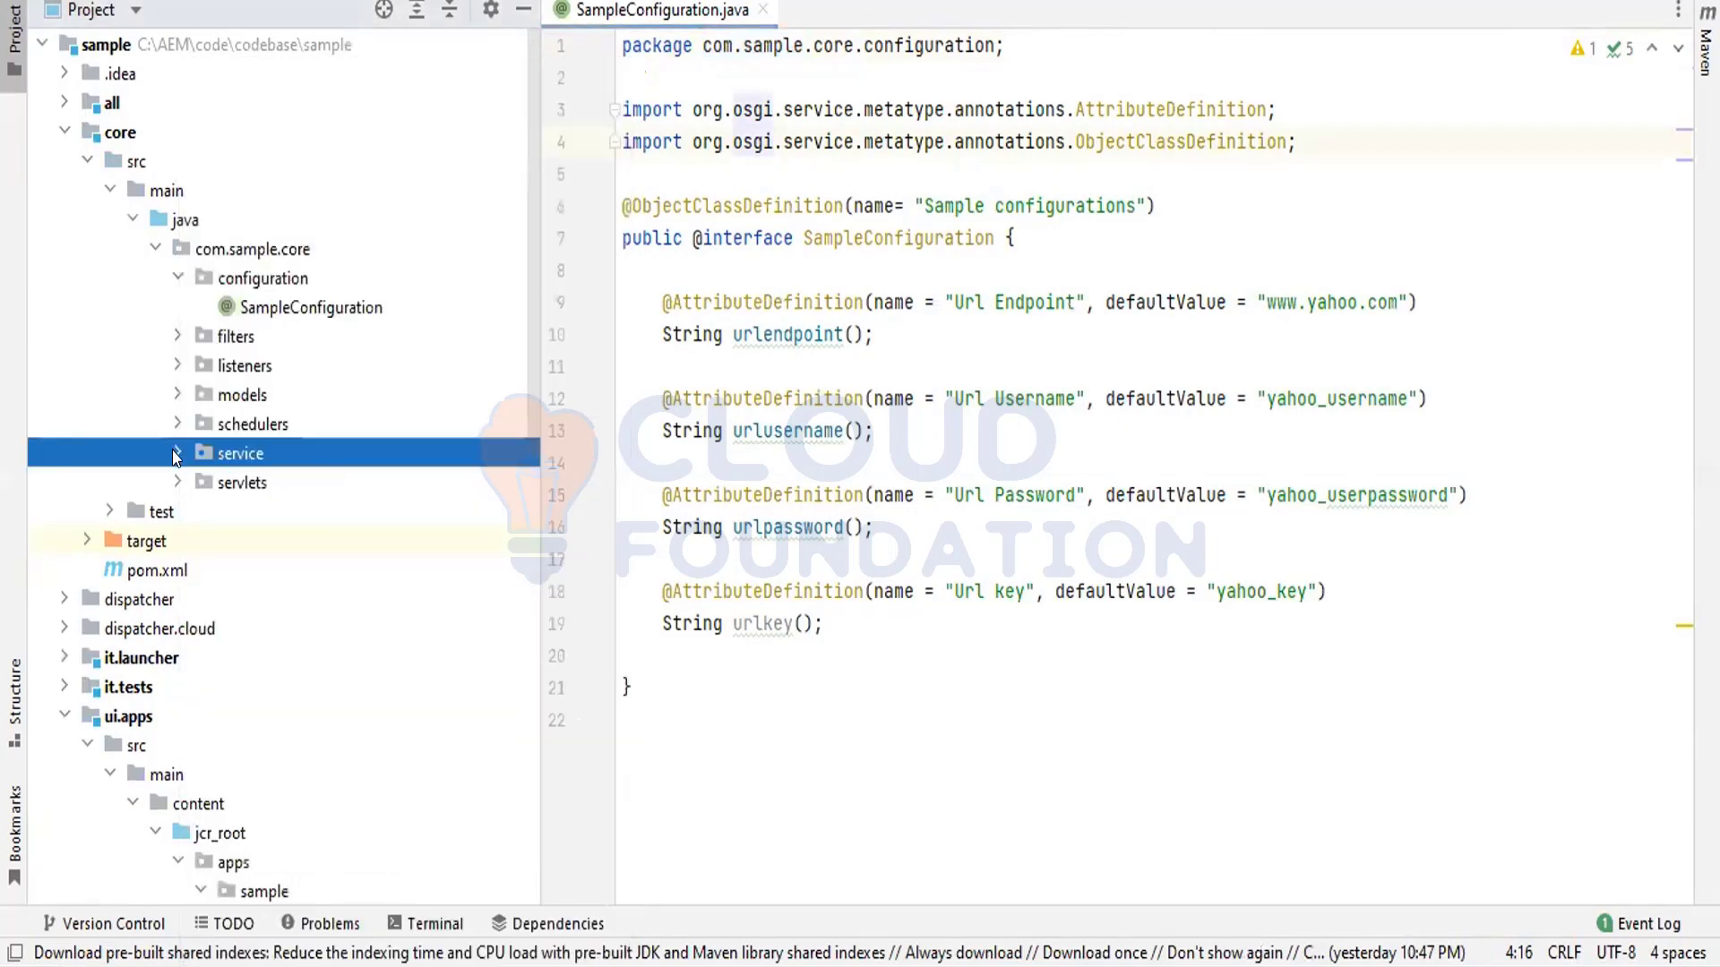
Step: Expand the filters and schedulers packages under com.sample.core and open the SimpleScheduledTask class
{"action": "left_click", "coordinate": [175, 340]}
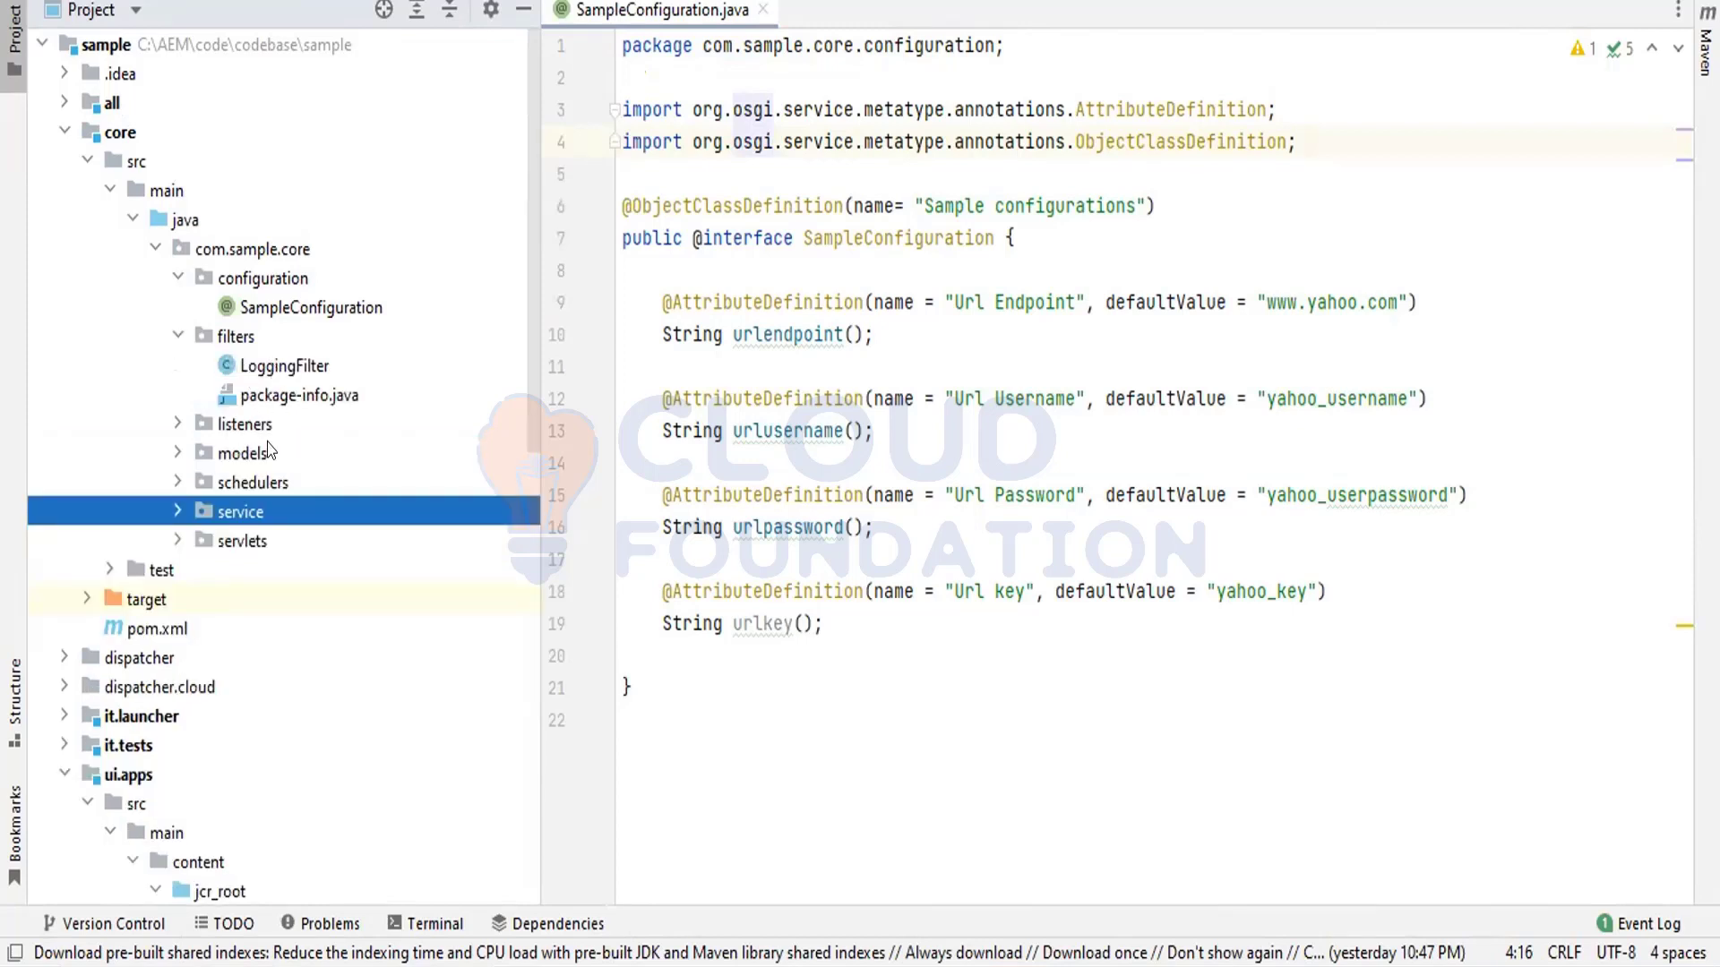
{"action": "left_click", "coordinate": [193, 483]}
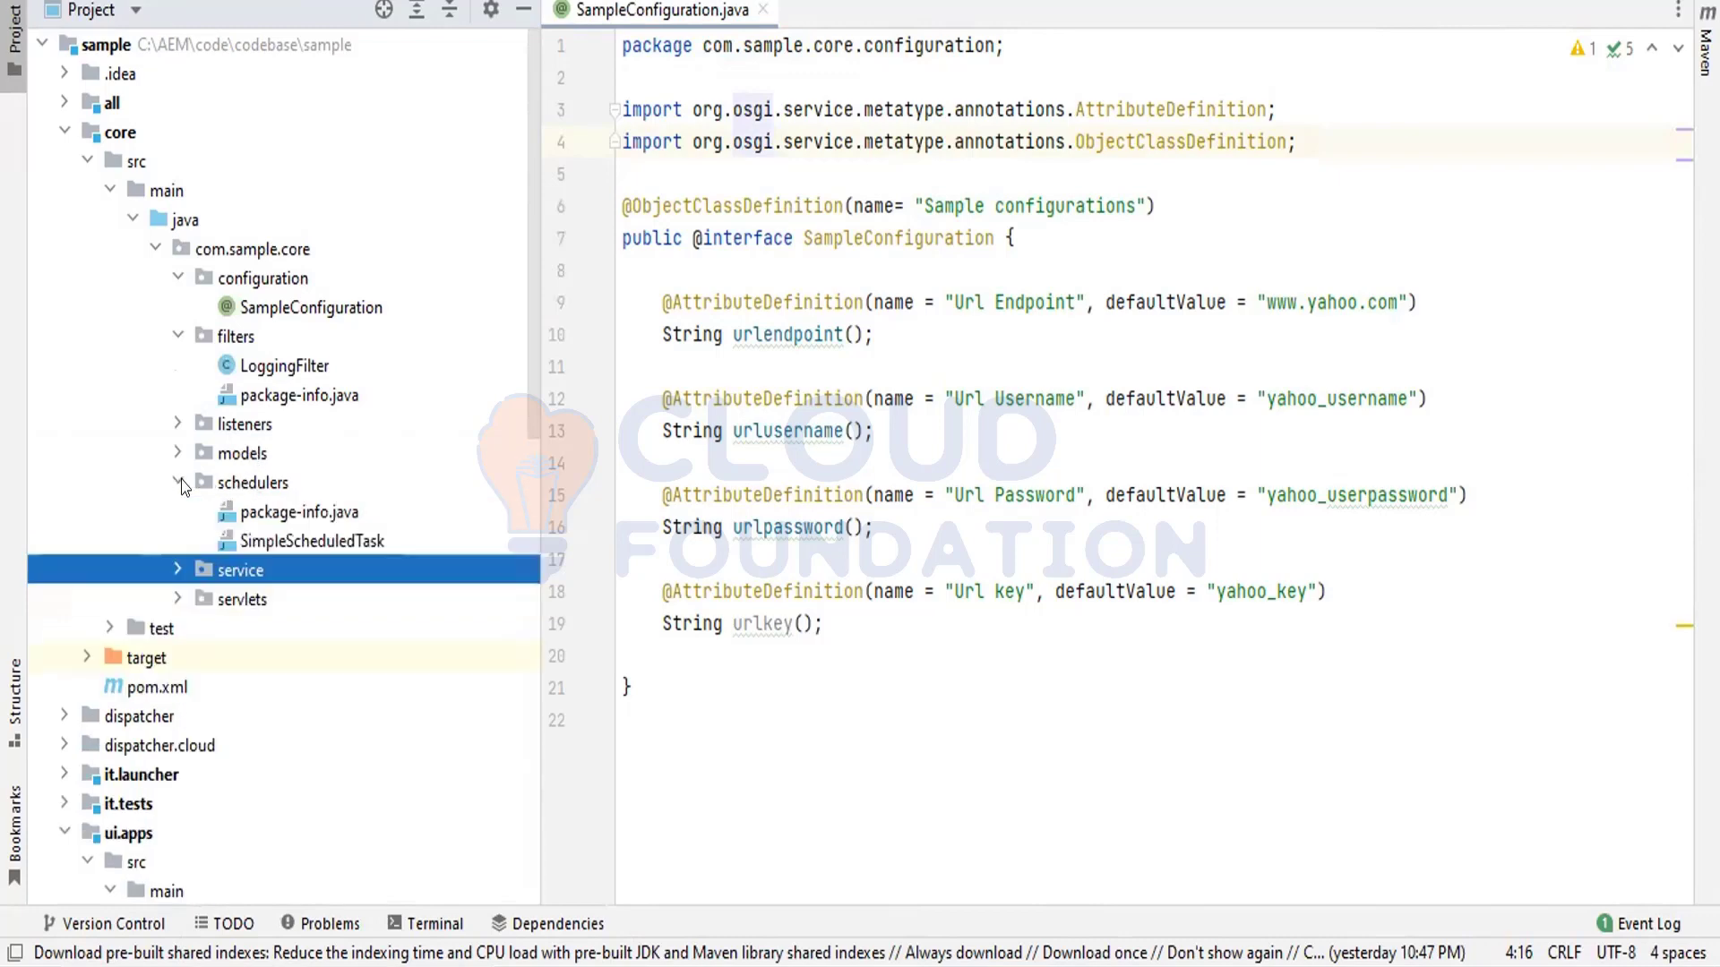
{"action": "right_click", "coordinate": [273, 541]}
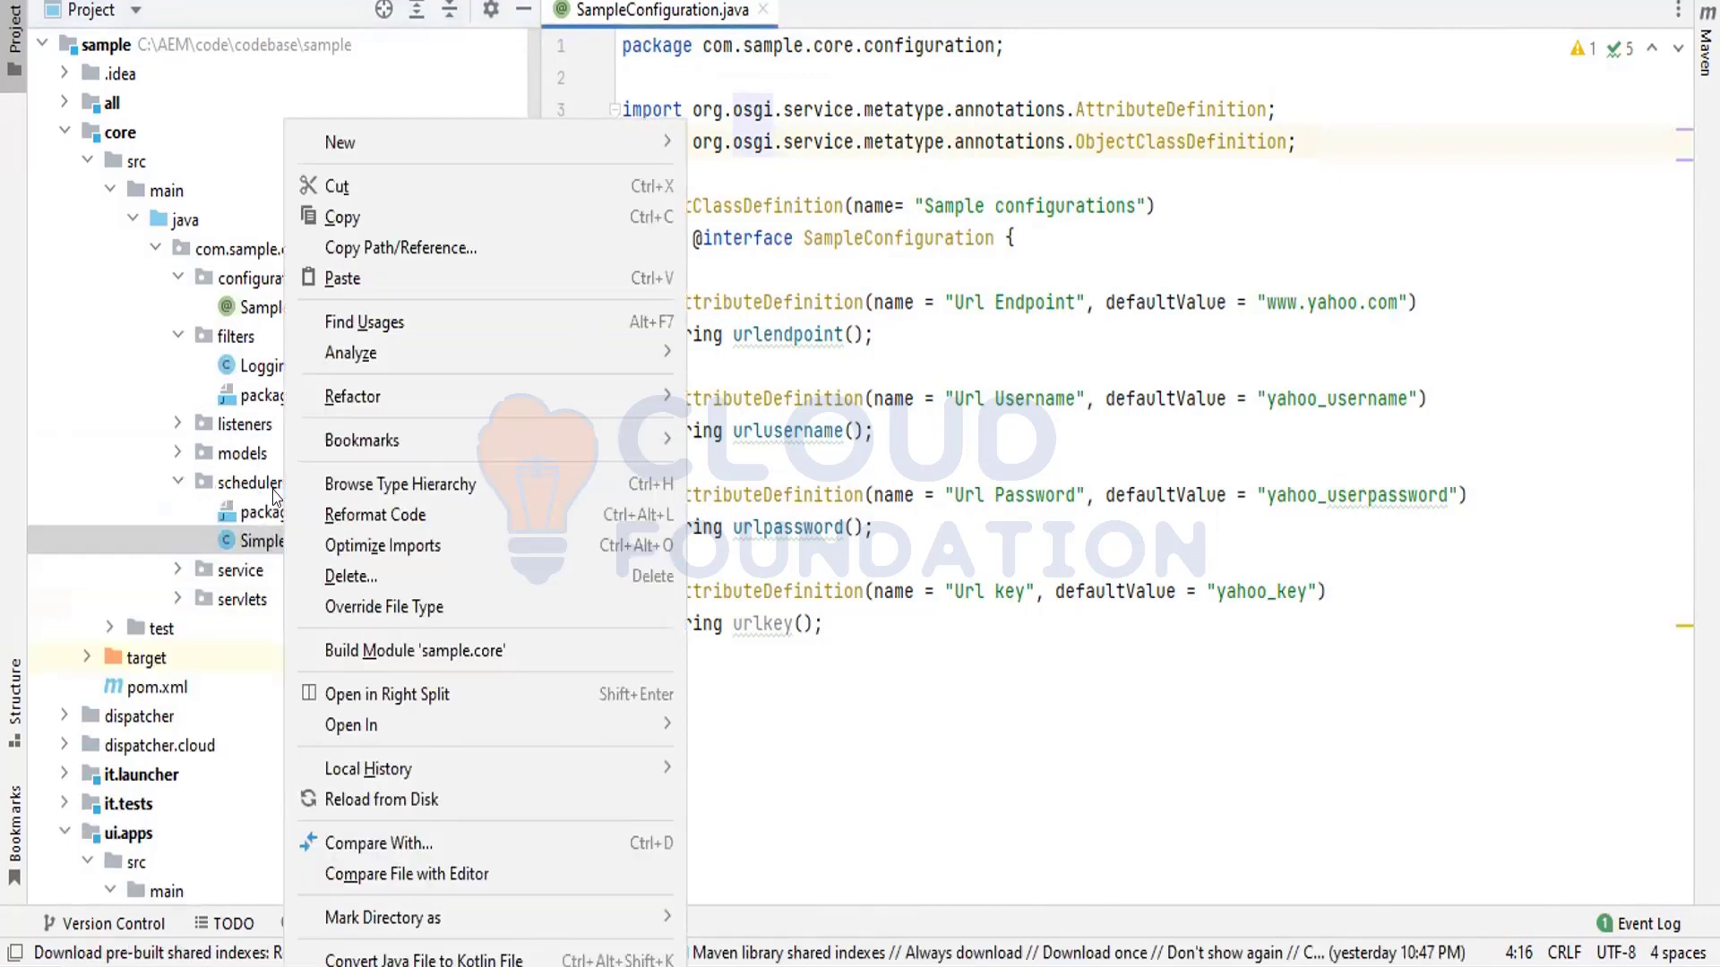
{"action": "double_click", "coordinate": [251, 536]}
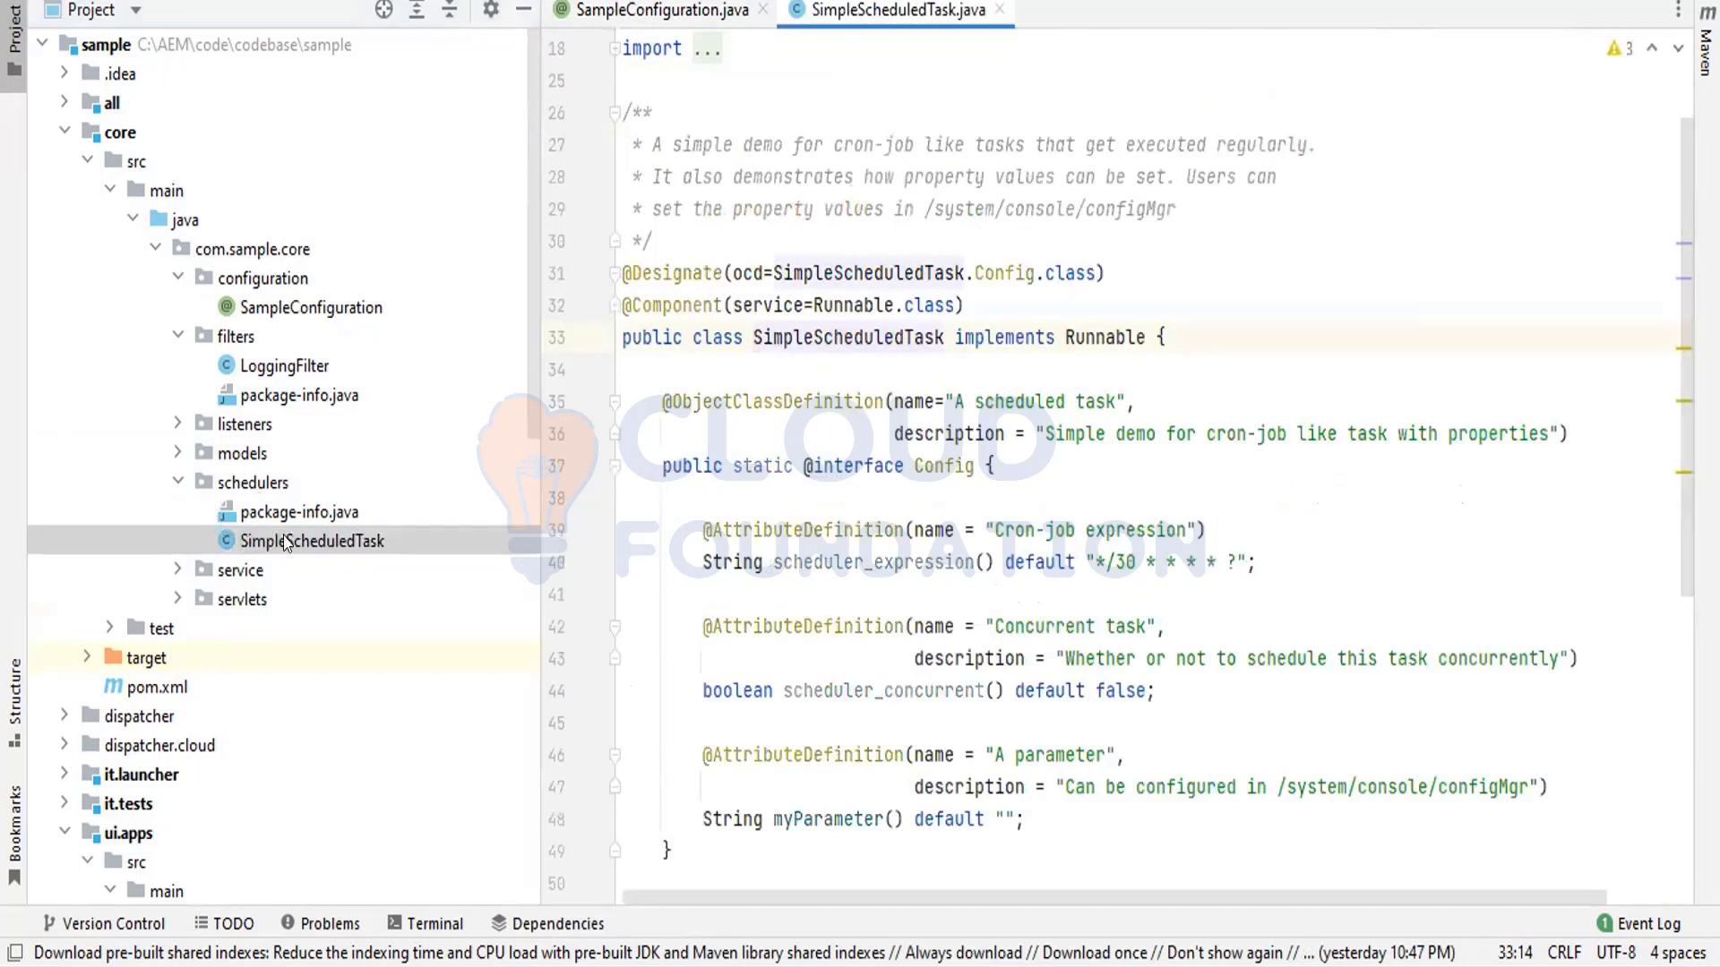
Step: Find the Logger declaration, private final Logger logger = LoggerFactory.getLogger(getClass());, in SimpleScheduledTask.java and select it for copying
{"action": "left_click", "coordinate": [1687, 350]}
{"action": "right_click", "coordinate": [1687, 349]}
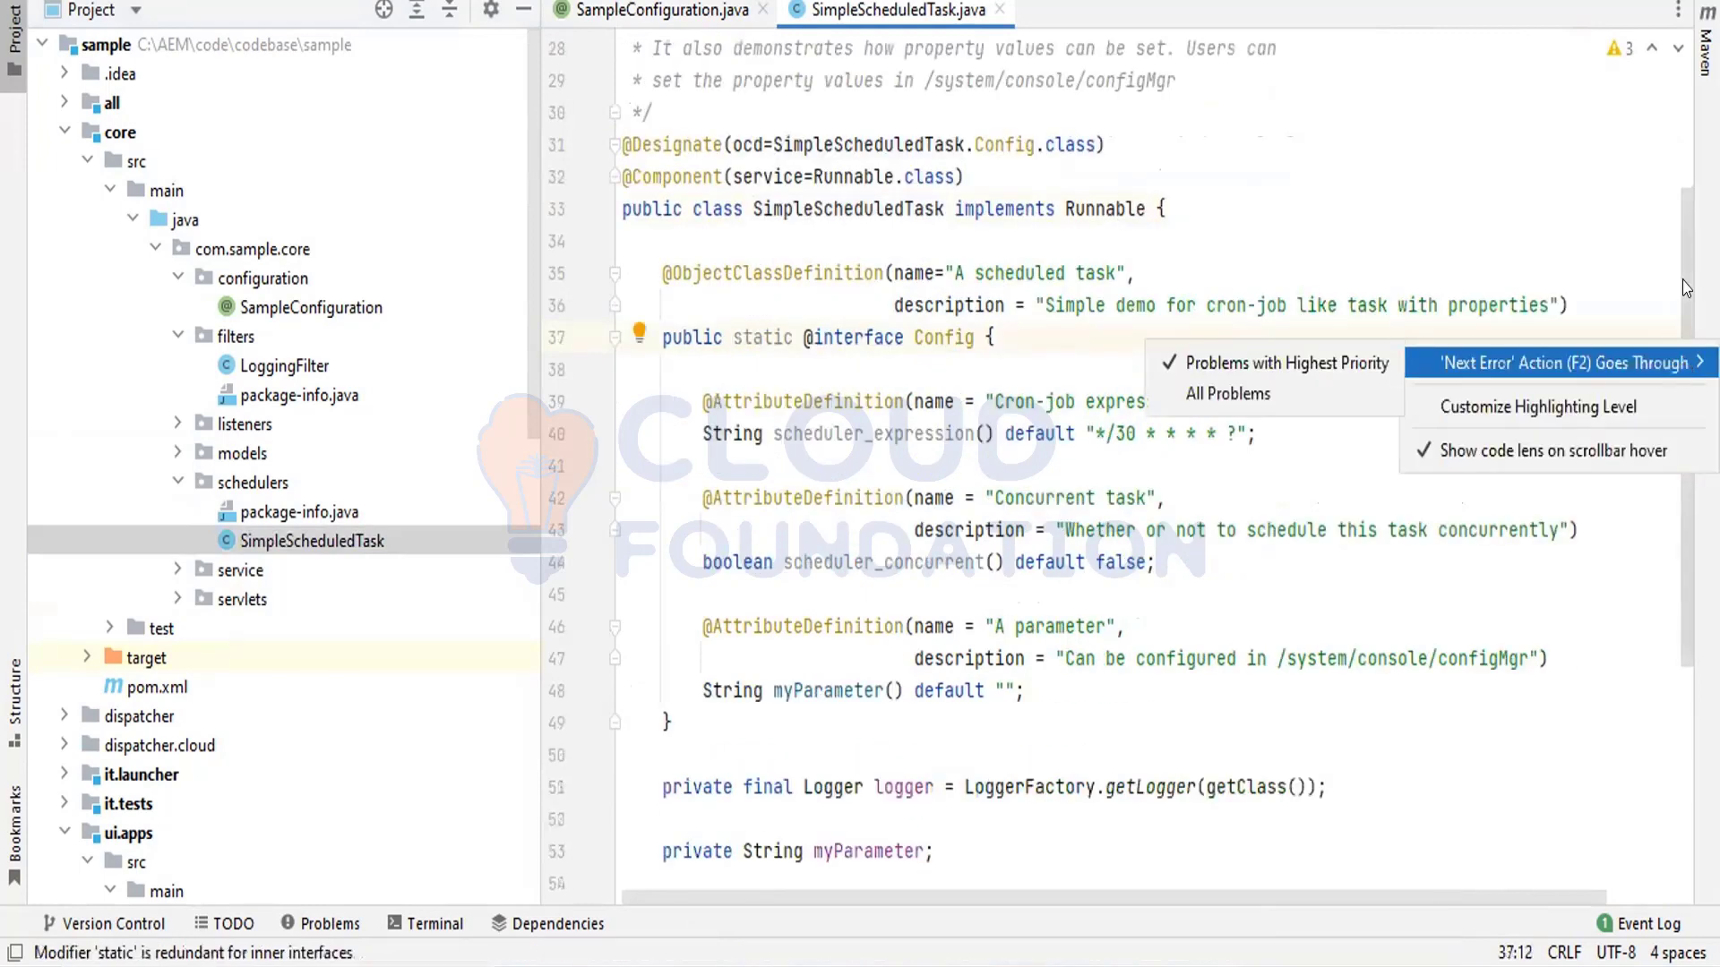
{"action": "key", "text": "Escape"}
{"action": "right_click", "coordinate": [1686, 414]}
{"action": "left_click", "coordinate": [1272, 722]}
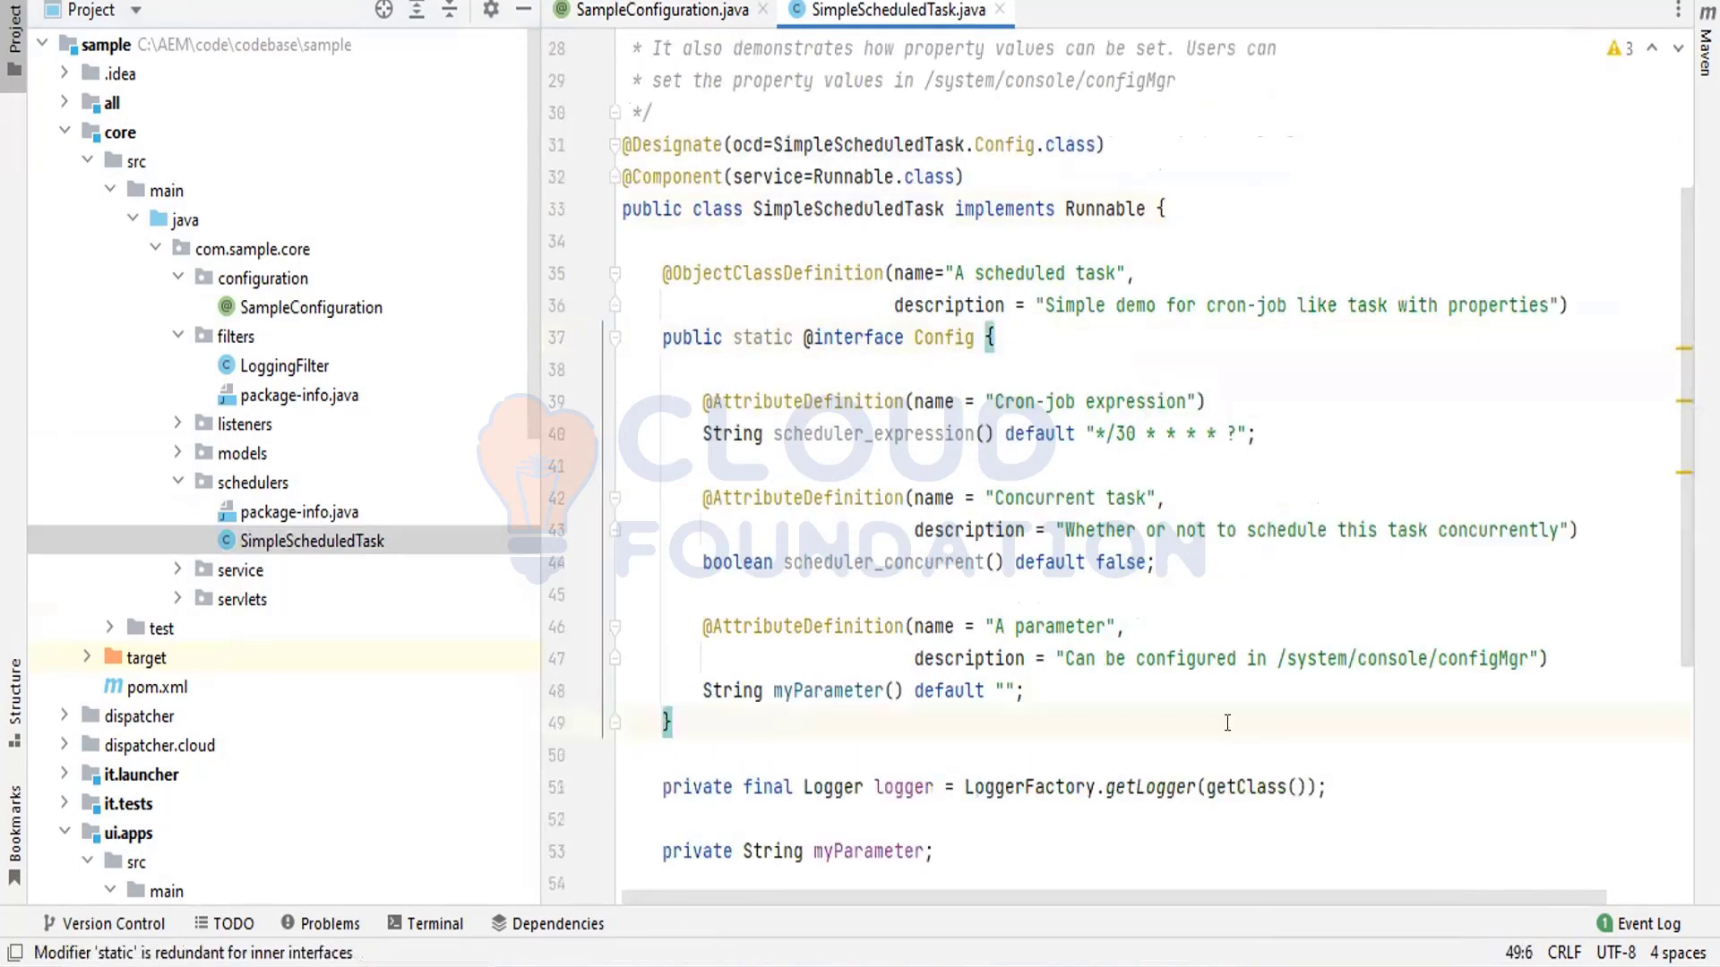
{"action": "right_click", "coordinate": [1272, 722]}
{"action": "left_click_drag", "start_coordinate": [657, 782], "coordinate": [1320, 767]}
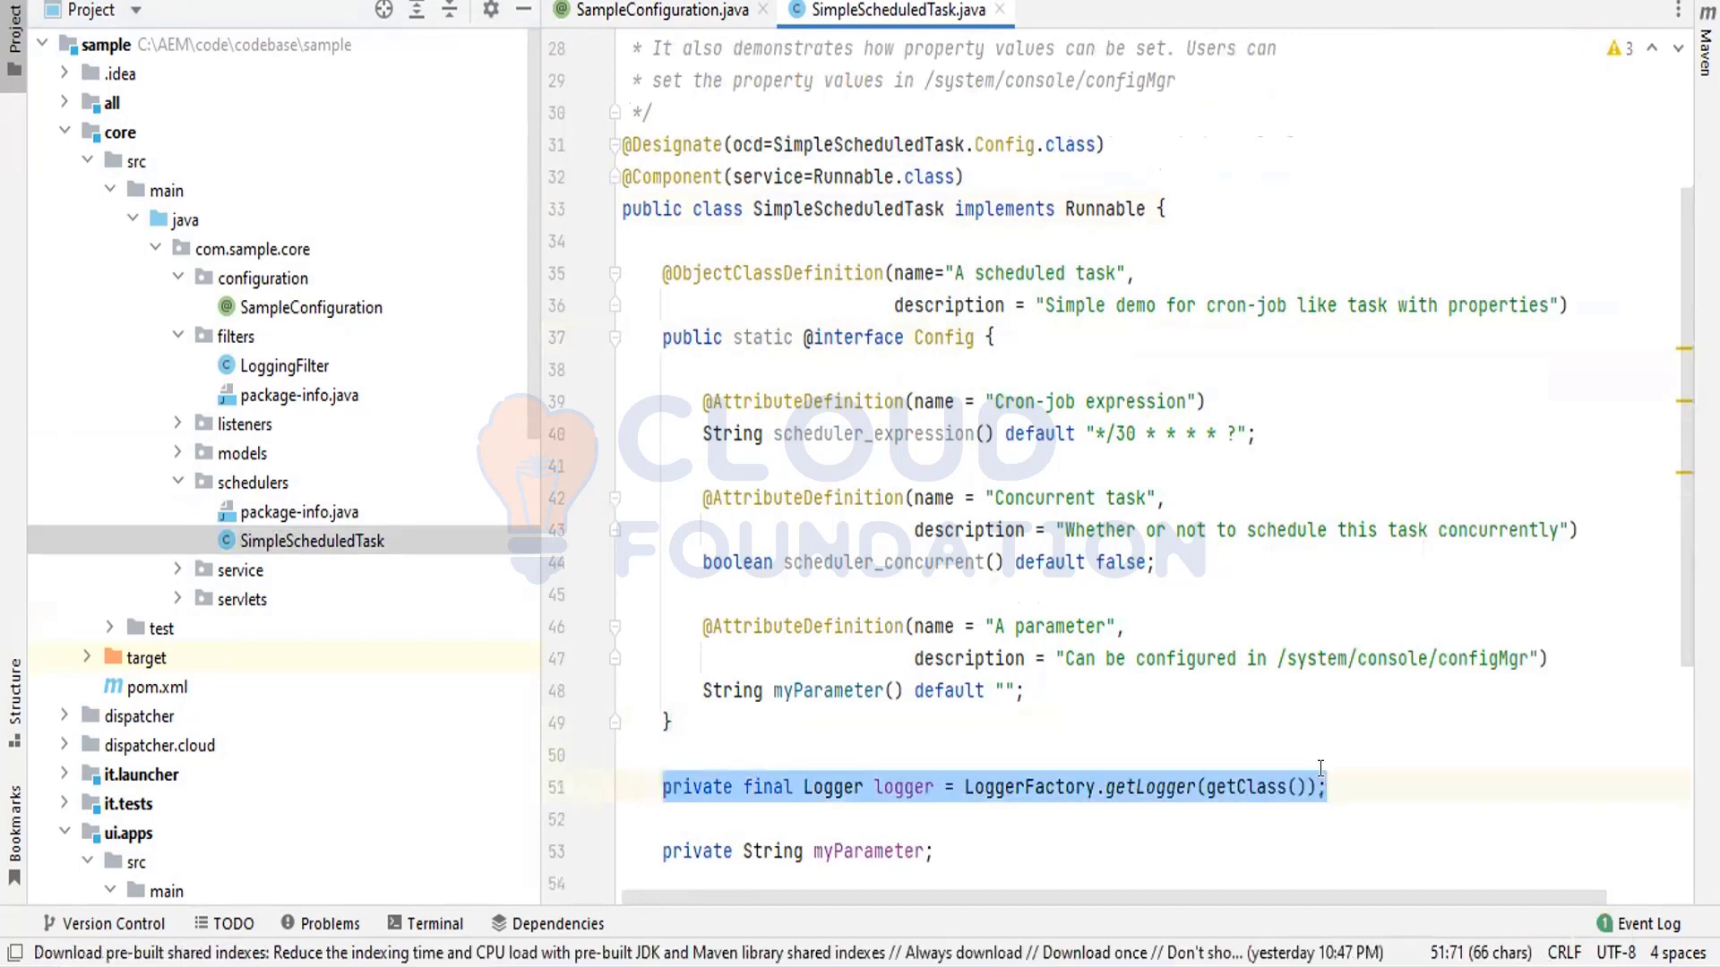
Step: Expand the service package under com.sample.core and open SampleService.java
{"action": "left_click", "coordinate": [671, 12]}
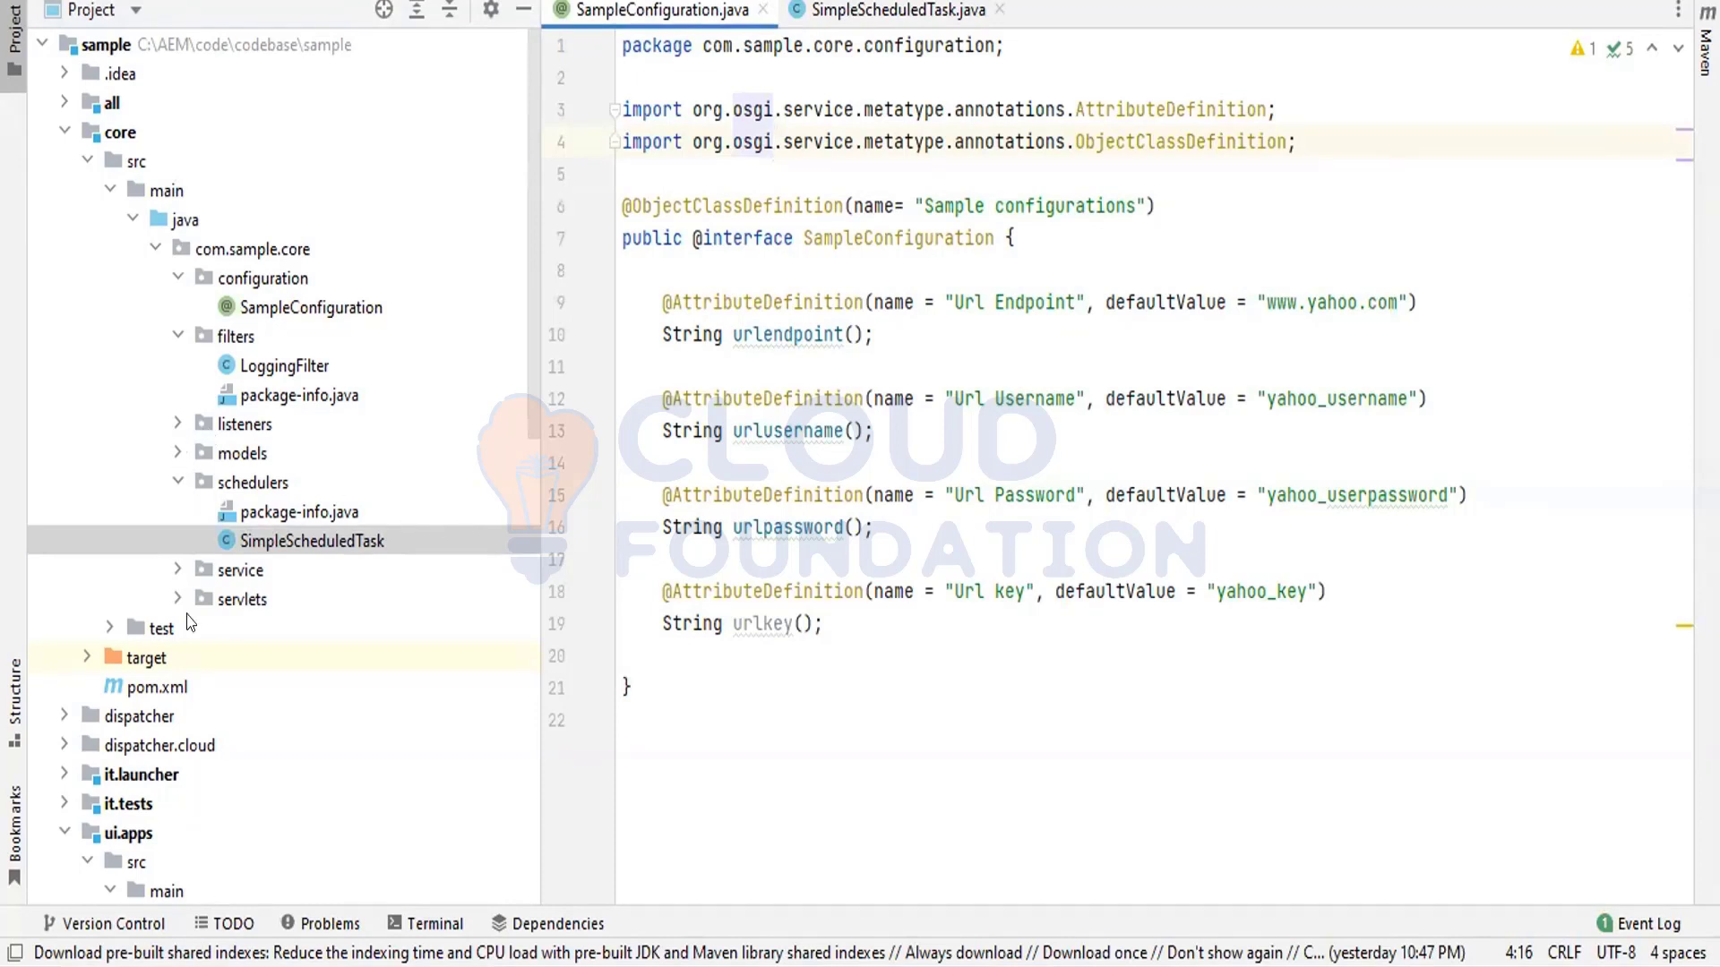
{"action": "left_click", "coordinate": [175, 568]}
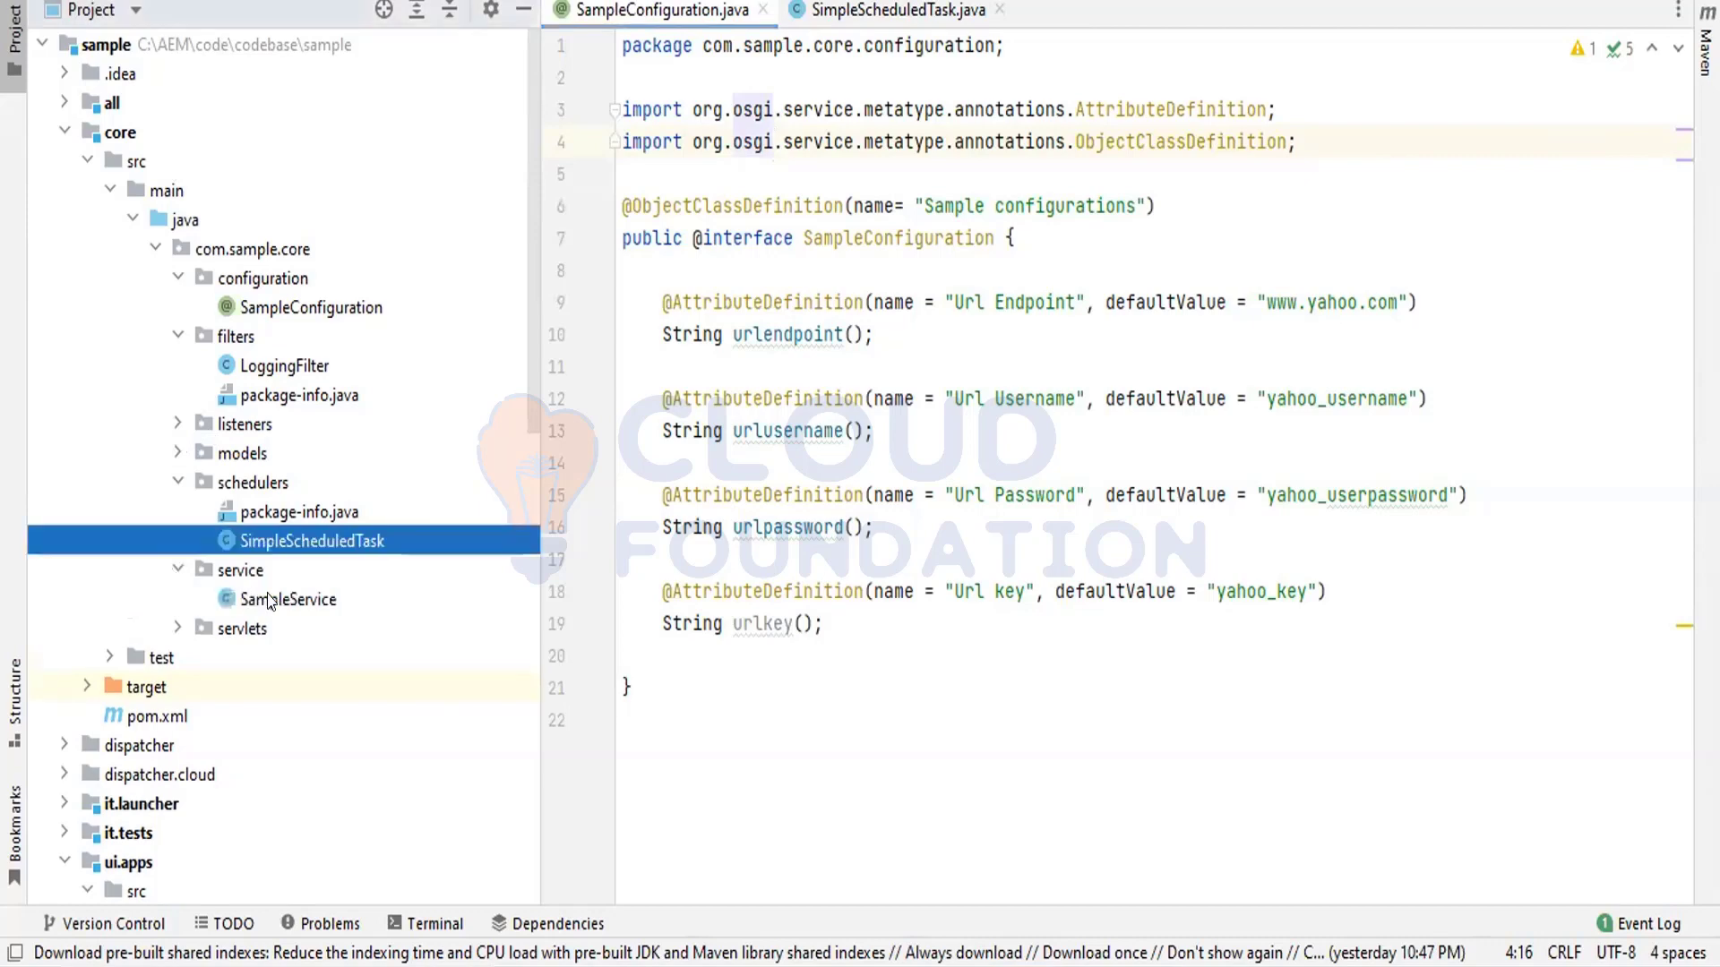
{"action": "right_click", "coordinate": [269, 600]}
{"action": "left_click", "coordinate": [231, 594]}
{"action": "double_click", "coordinate": [232, 594]}
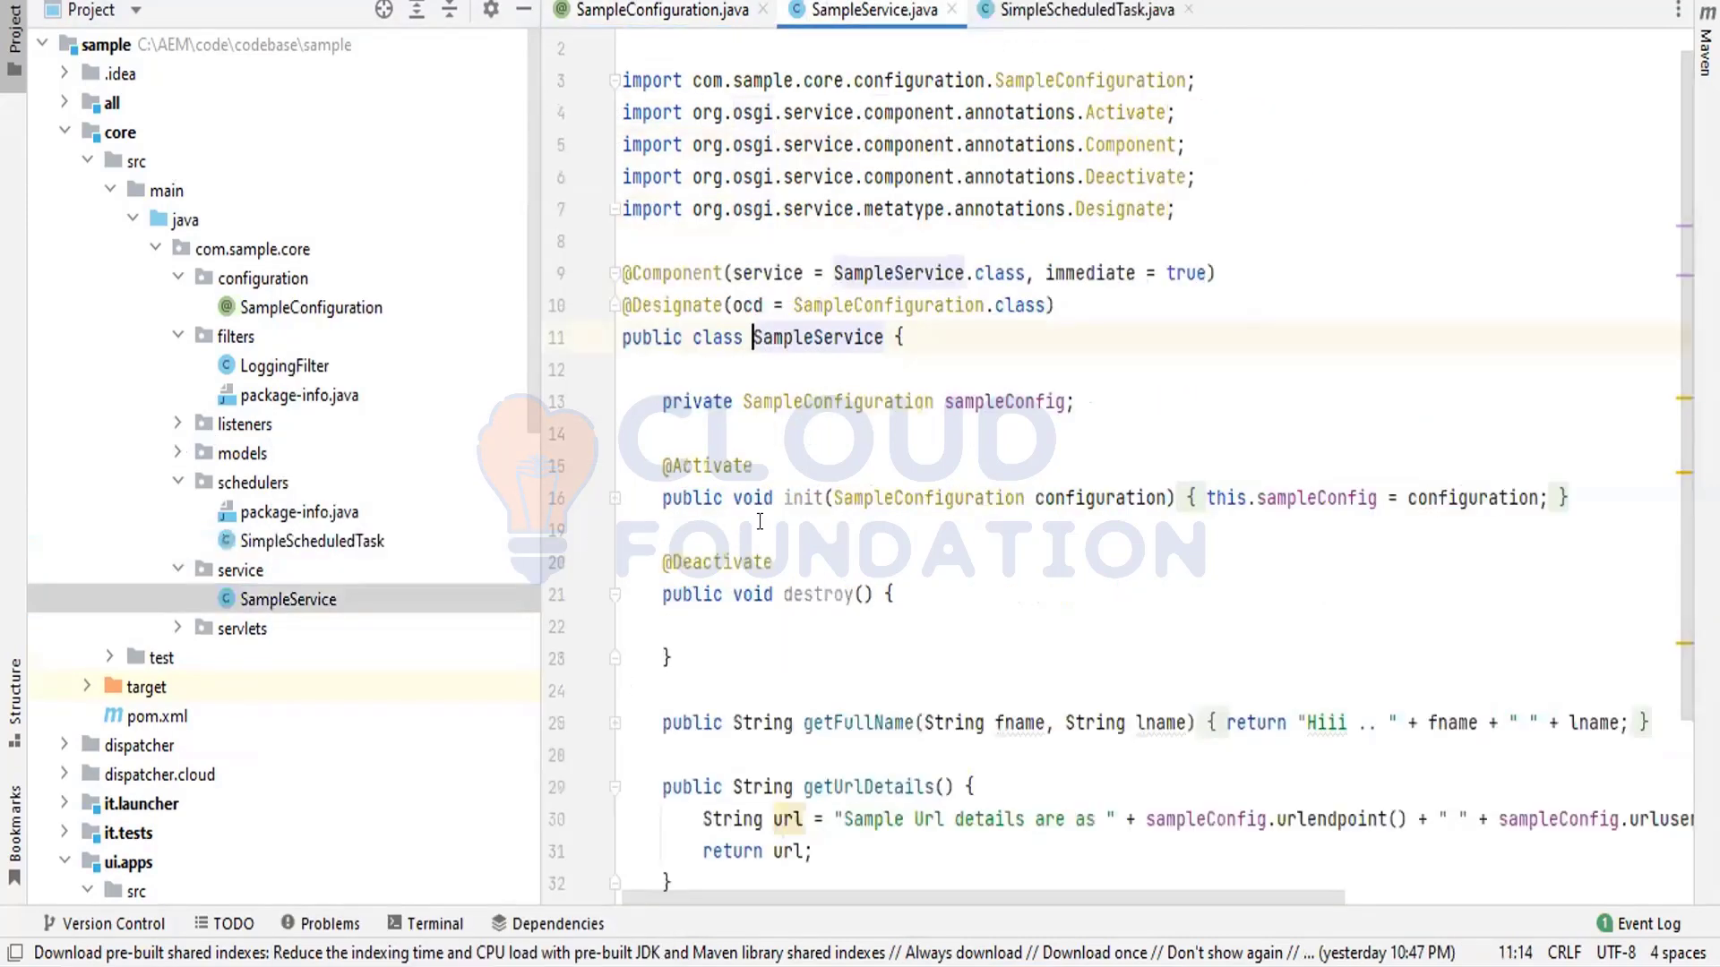
Step: Paste the Logger declaration, with its slf4j imports, on a new line below the SampleService class header, before the sampleConfig field
{"action": "right_click", "coordinate": [932, 343]}
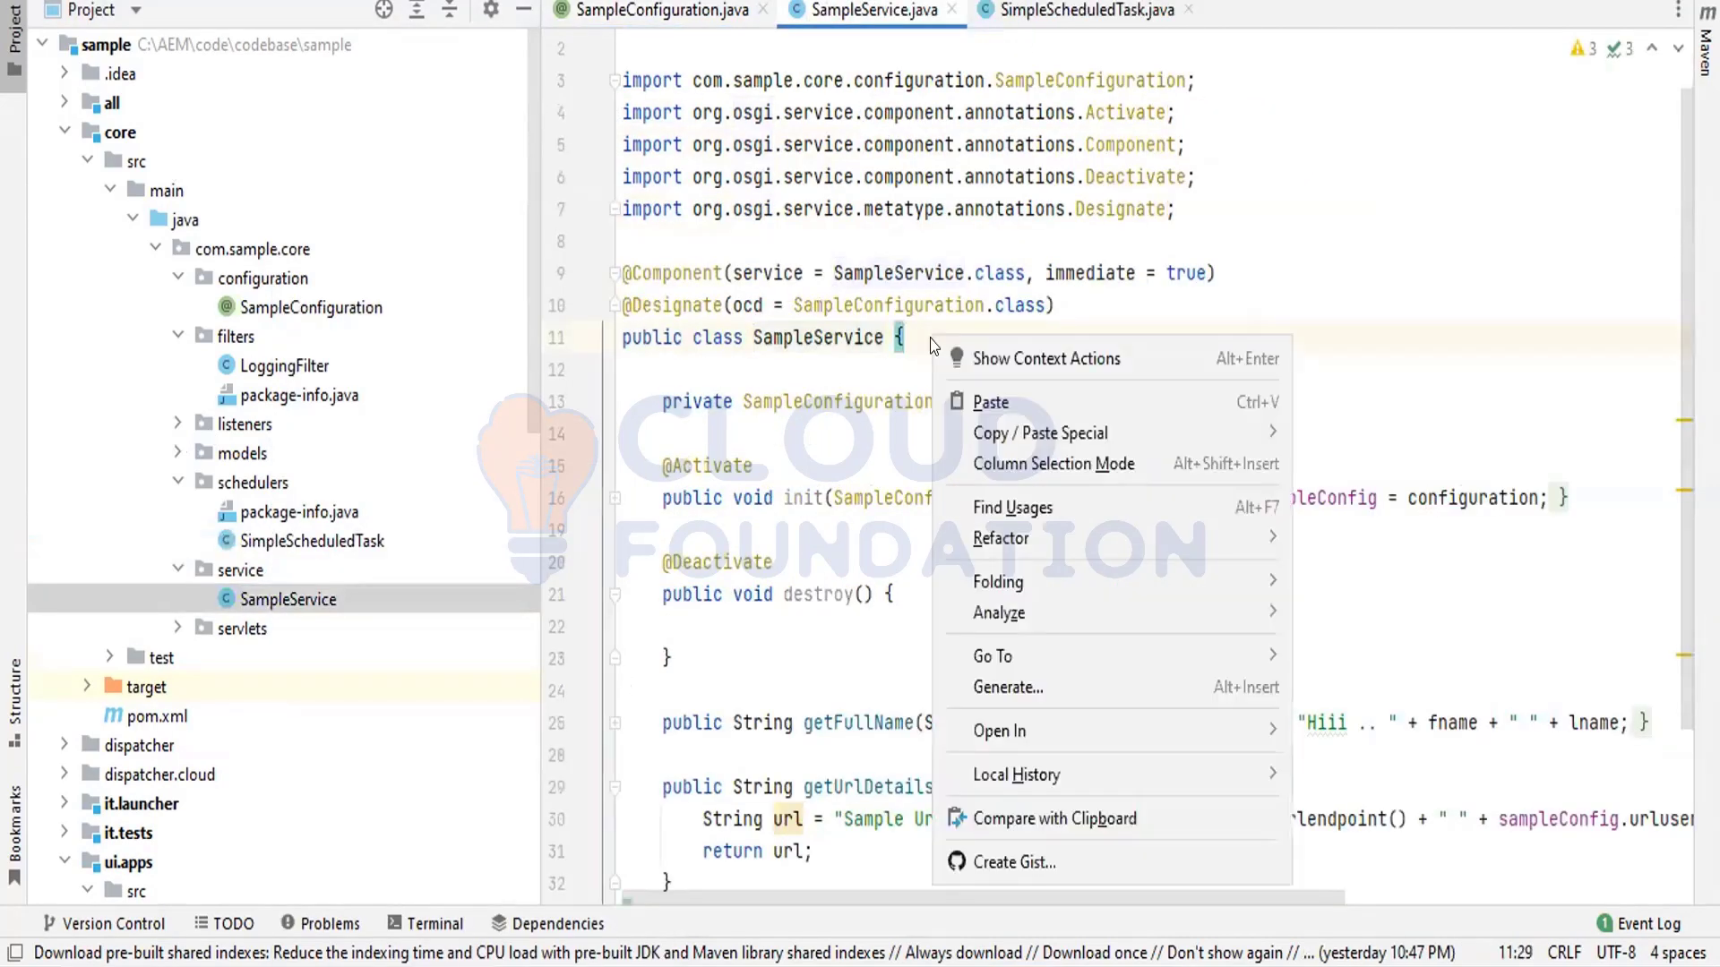
{"action": "left_click", "coordinate": [913, 336]}
{"action": "right_click", "coordinate": [917, 336]}
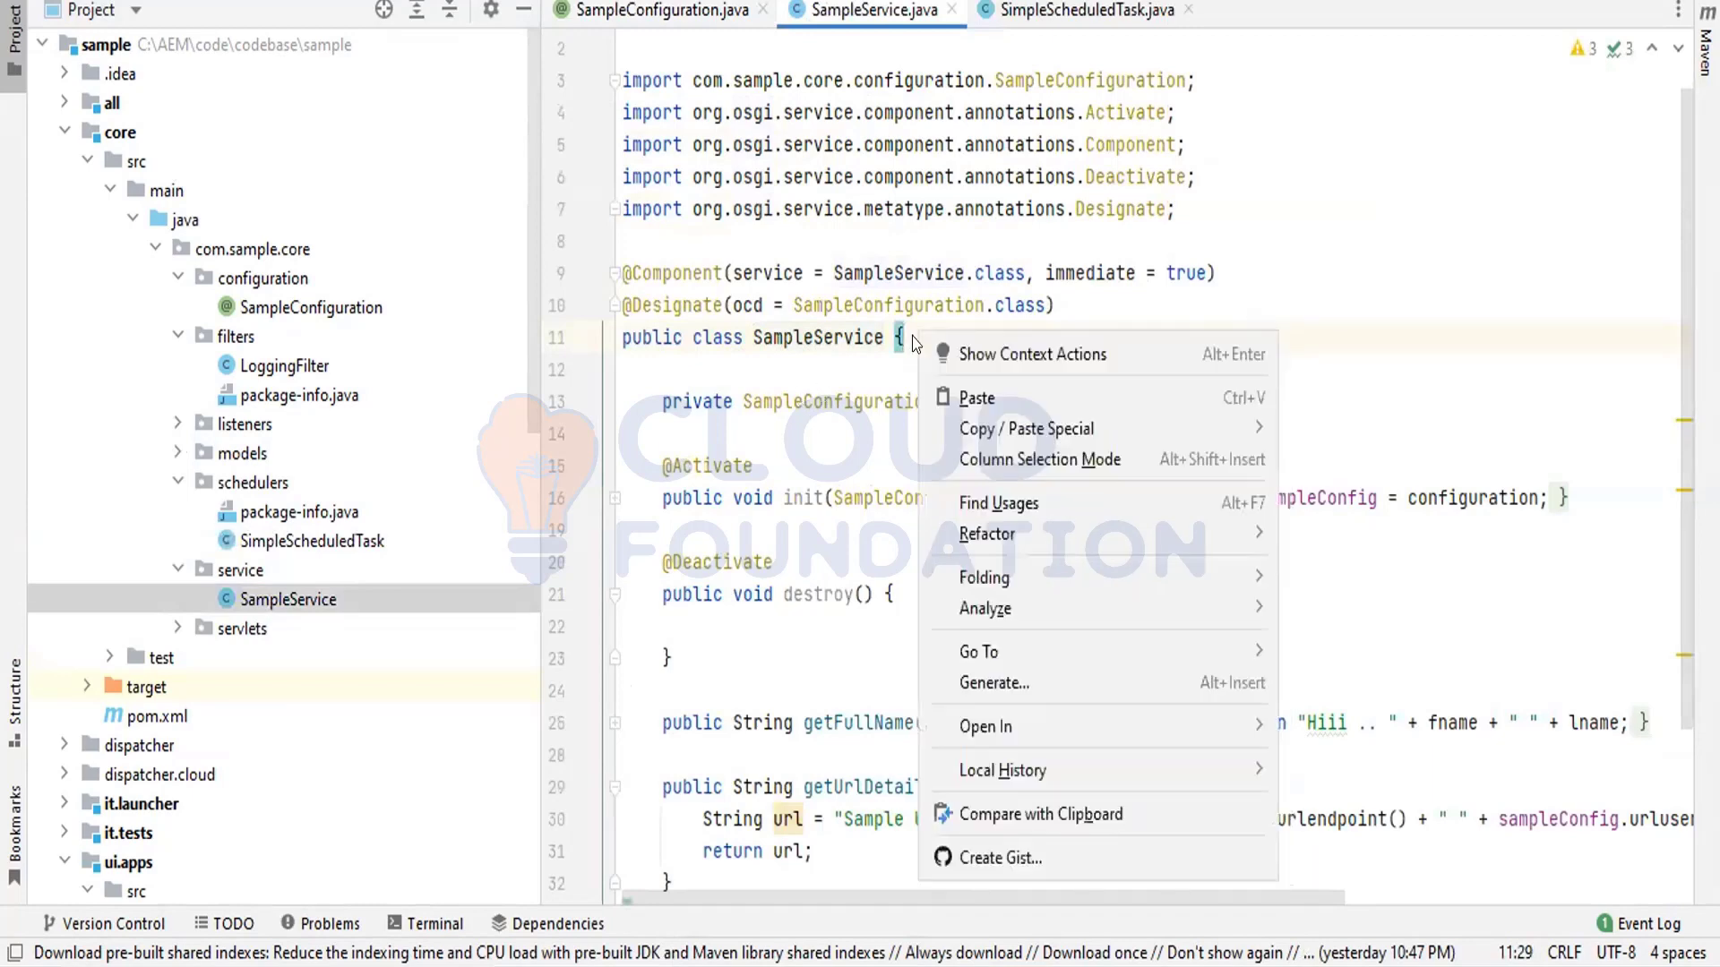
{"action": "left_click", "coordinate": [899, 337]}
{"action": "key", "text": "Return"}
{"action": "key", "text": "Return"}
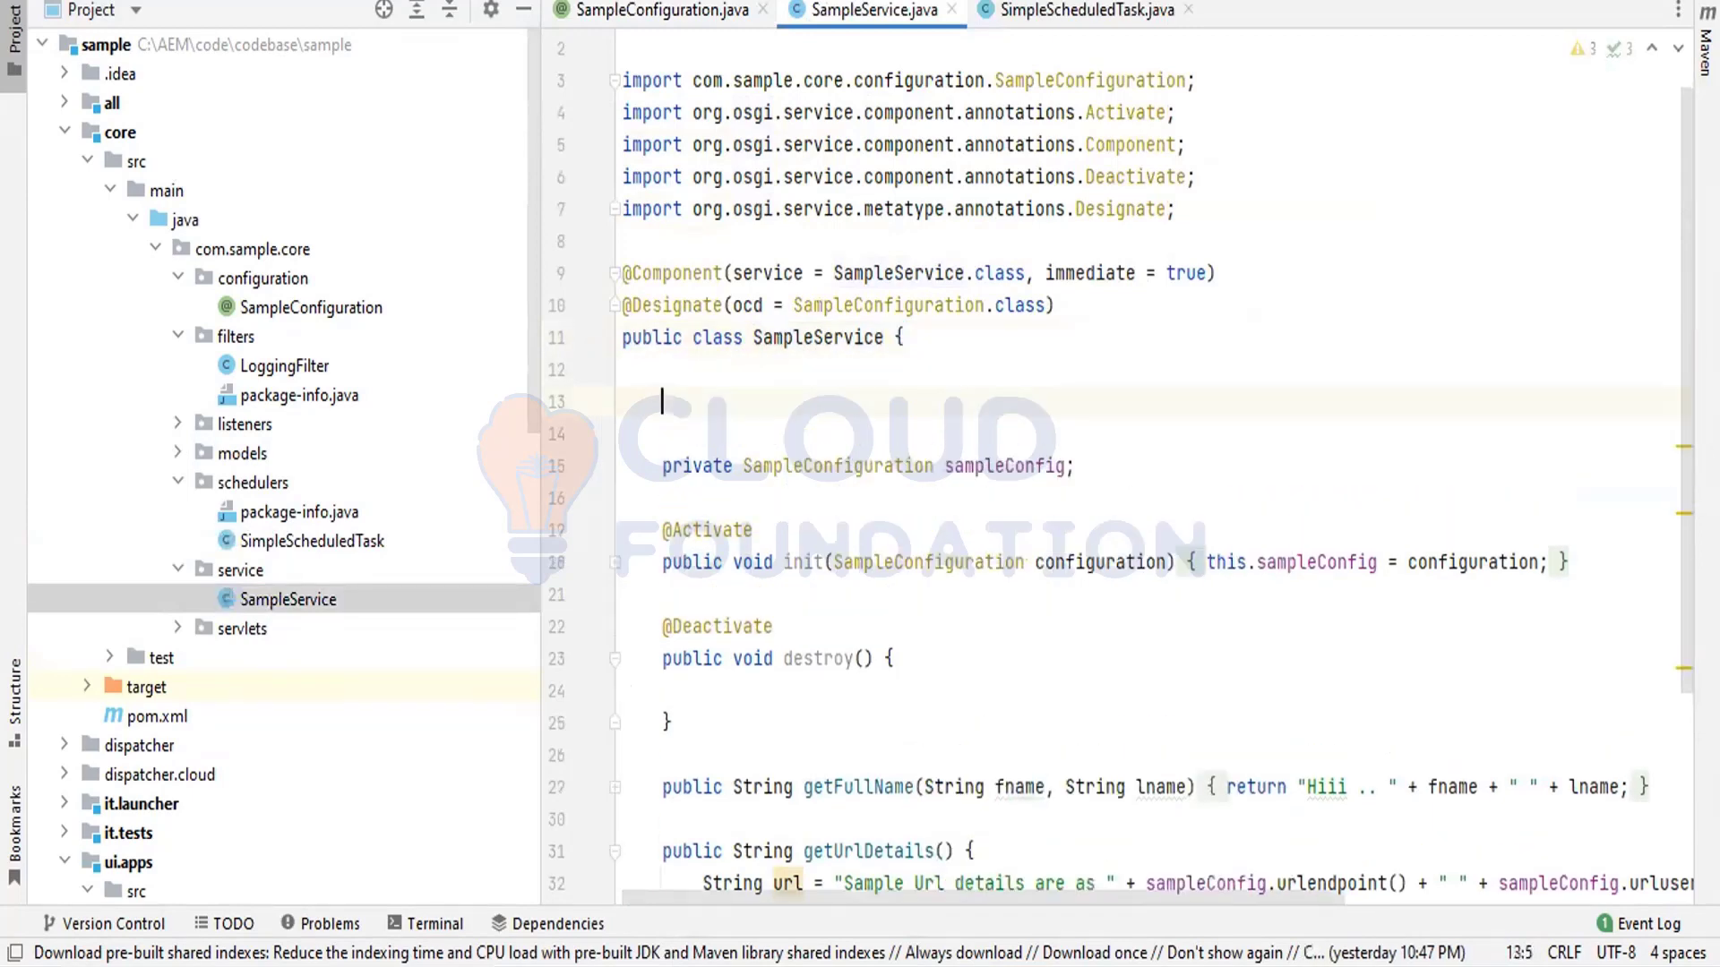
{"action": "key", "text": "ctrl+v"}
{"action": "key", "text": "ctrl+v"}
{"action": "key", "text": "ctrl+z"}
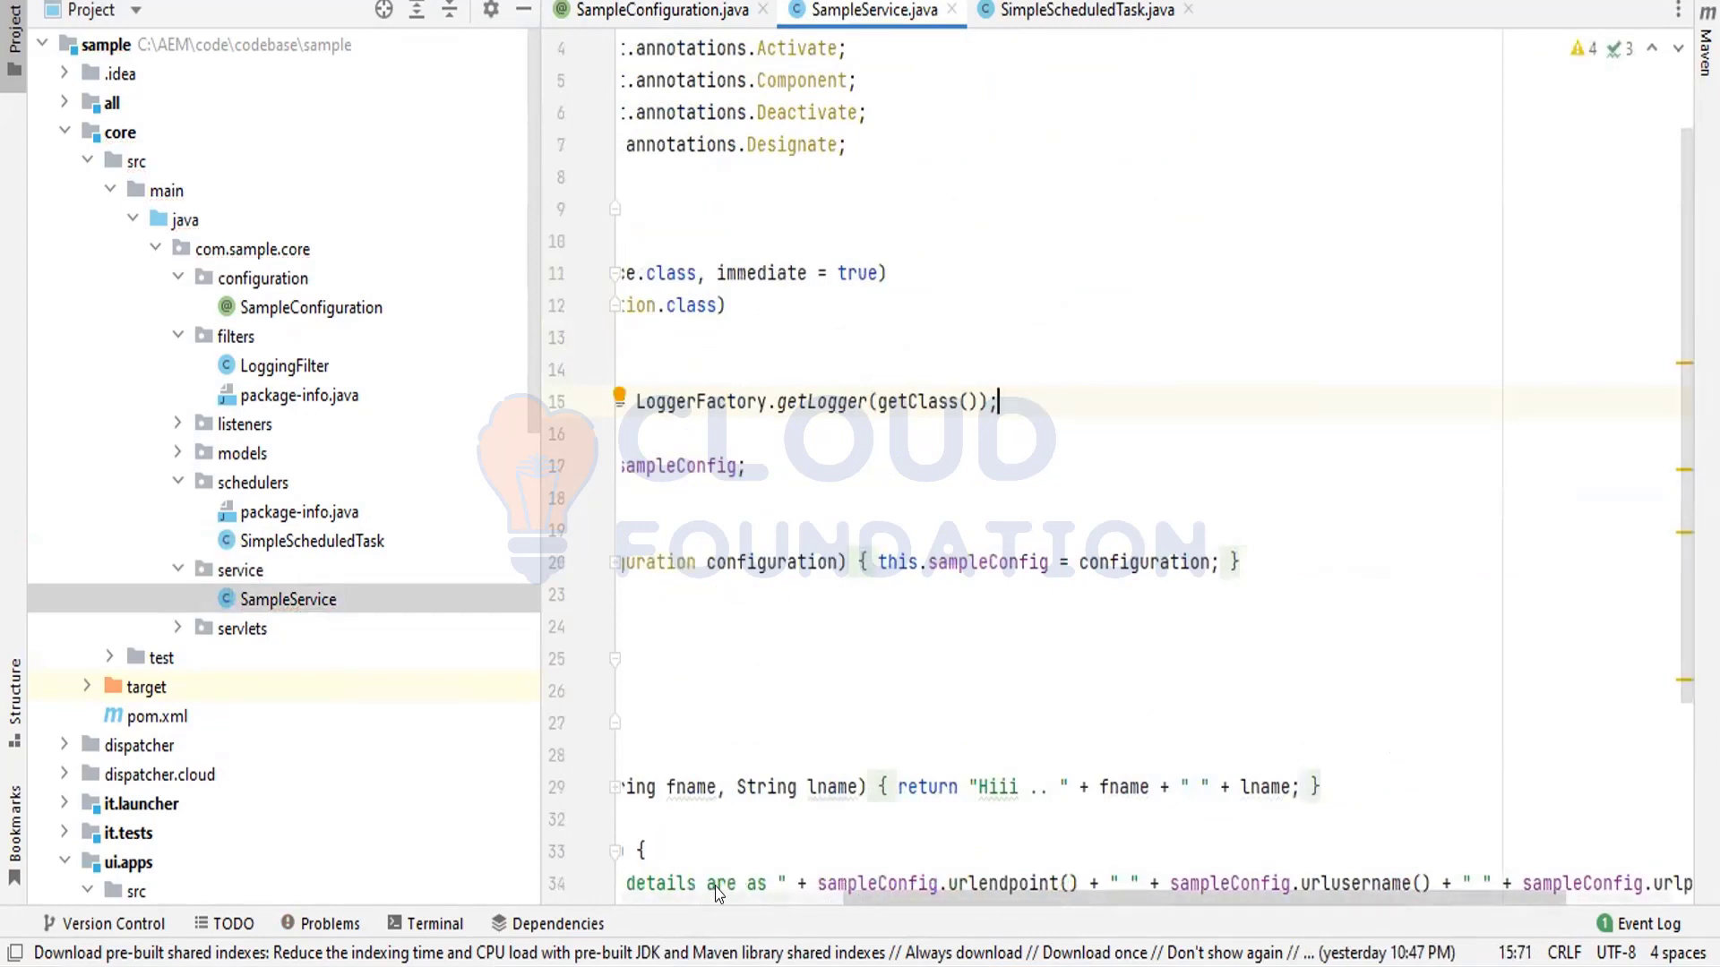
{"action": "left_click", "coordinate": [857, 787]}
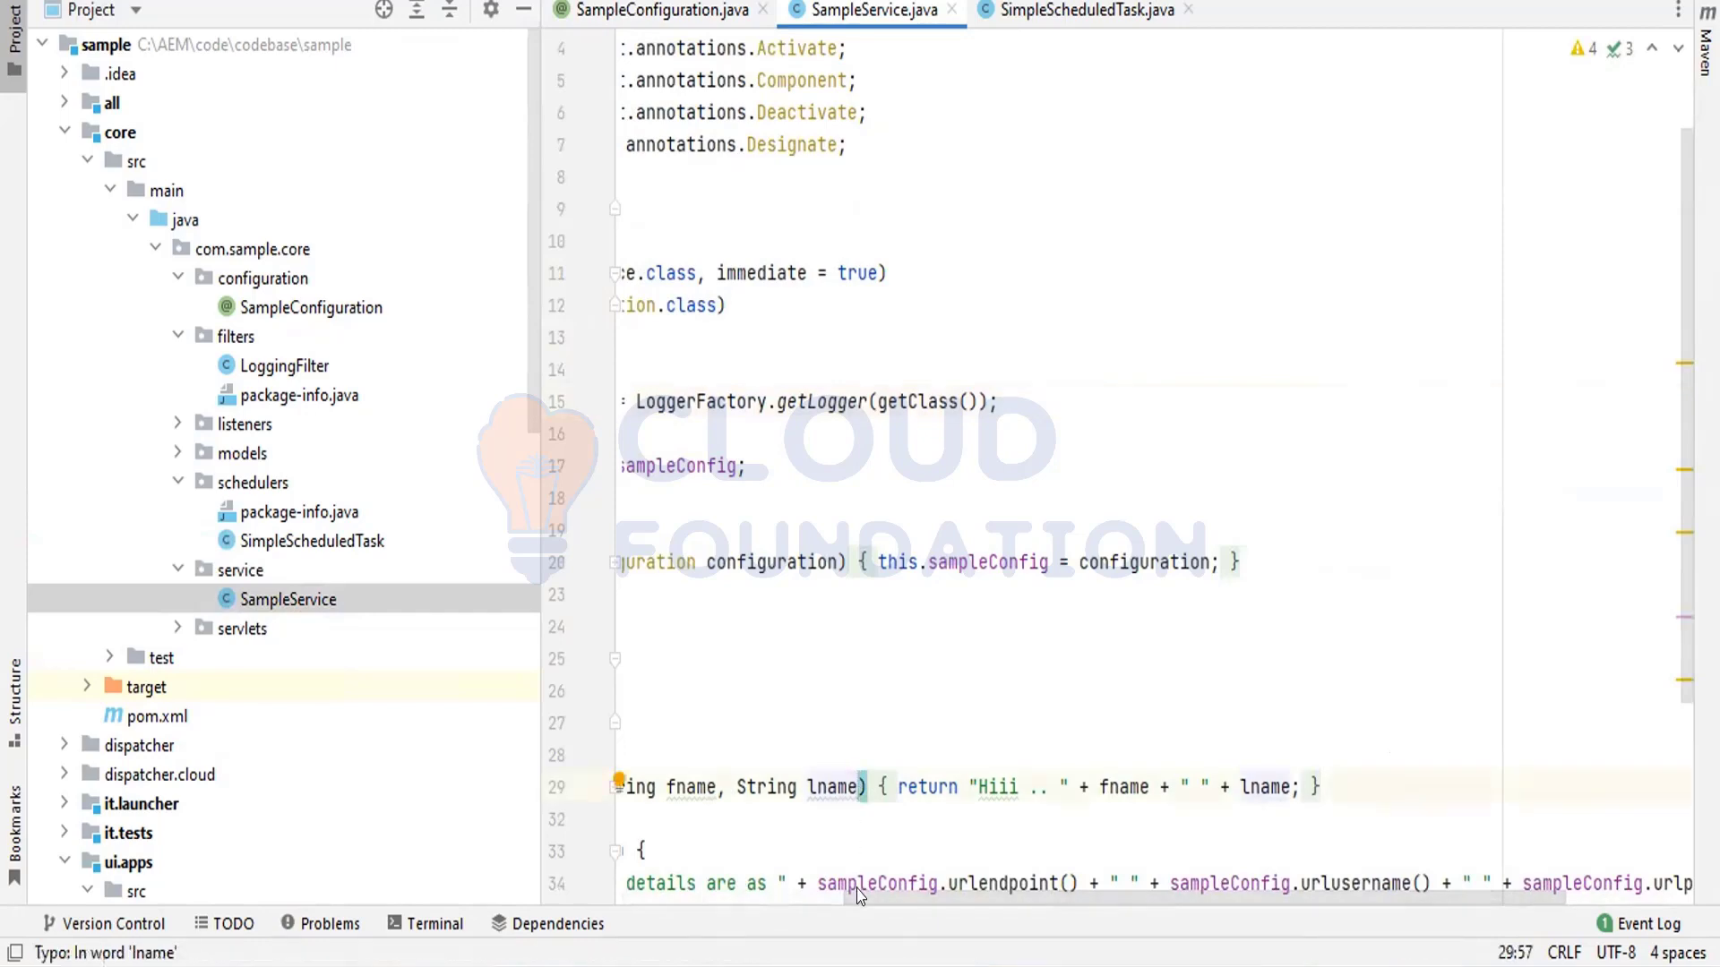
{"action": "scroll", "coordinate": [682, 878], "scroll_direction": "left", "scroll_amount": 5}
{"action": "scroll", "coordinate": [682, 877], "scroll_direction": "left", "scroll_amount": 3}
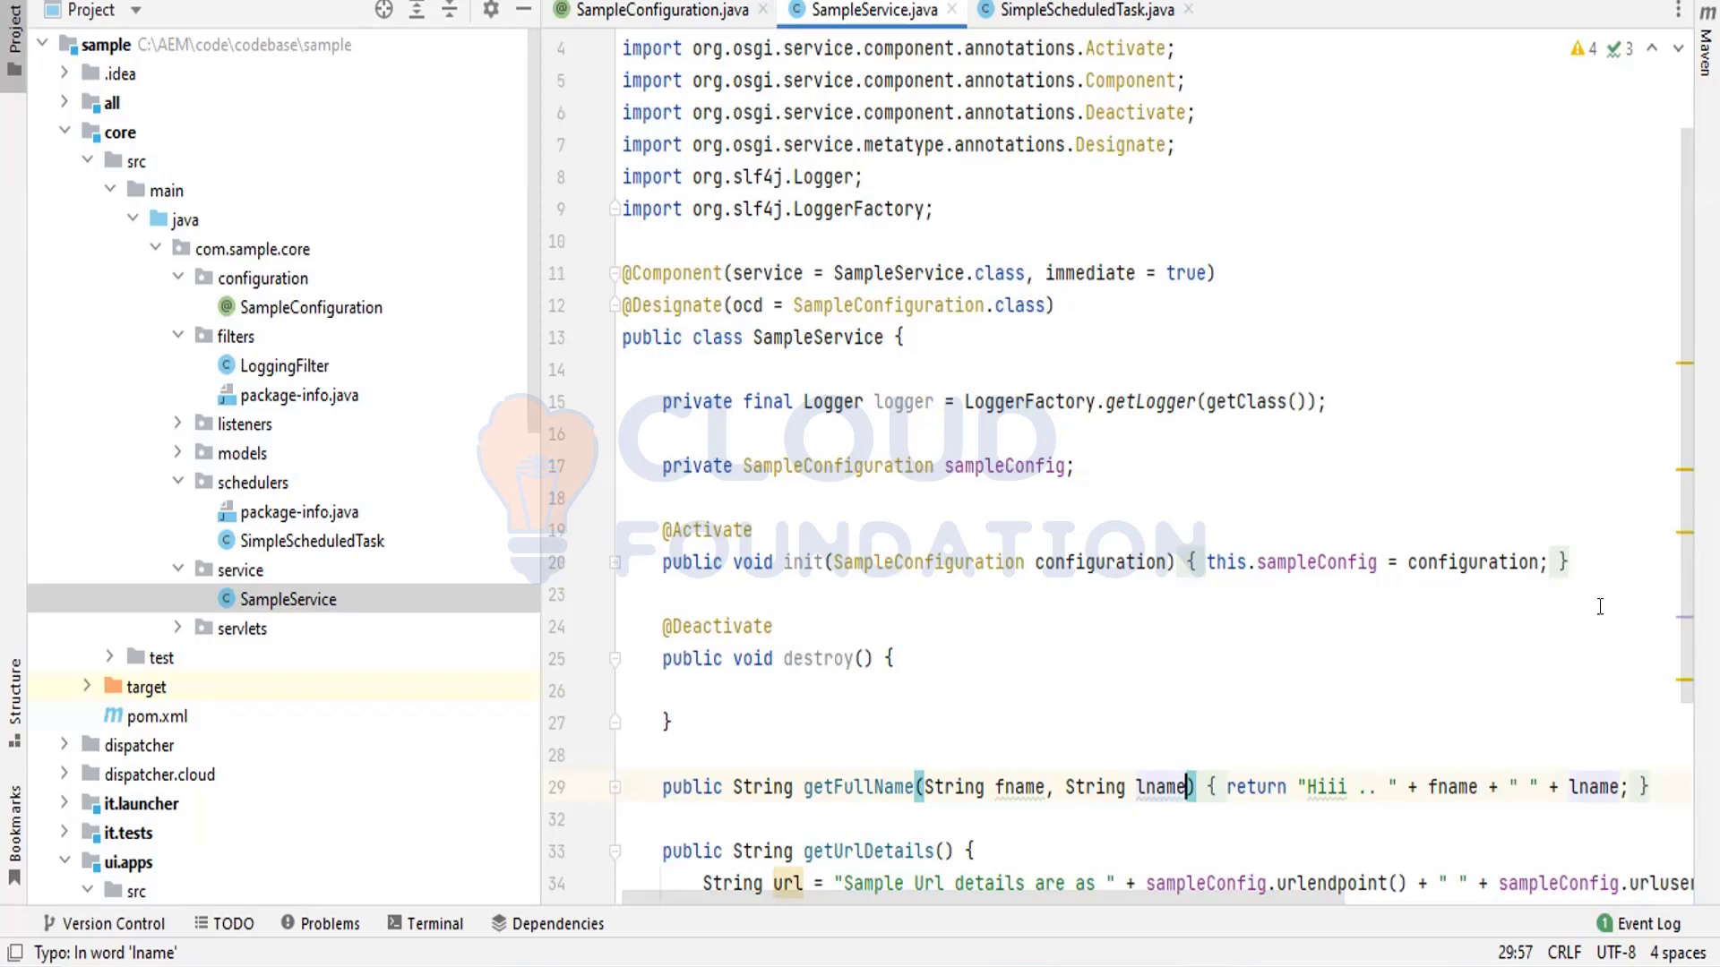
Step: Start a logger call on a new first line inside getUrlDetails(), undoing the declaration pasted there by mistake
{"action": "scroll", "coordinate": [1600, 606], "scroll_direction": "down", "scroll_amount": 3}
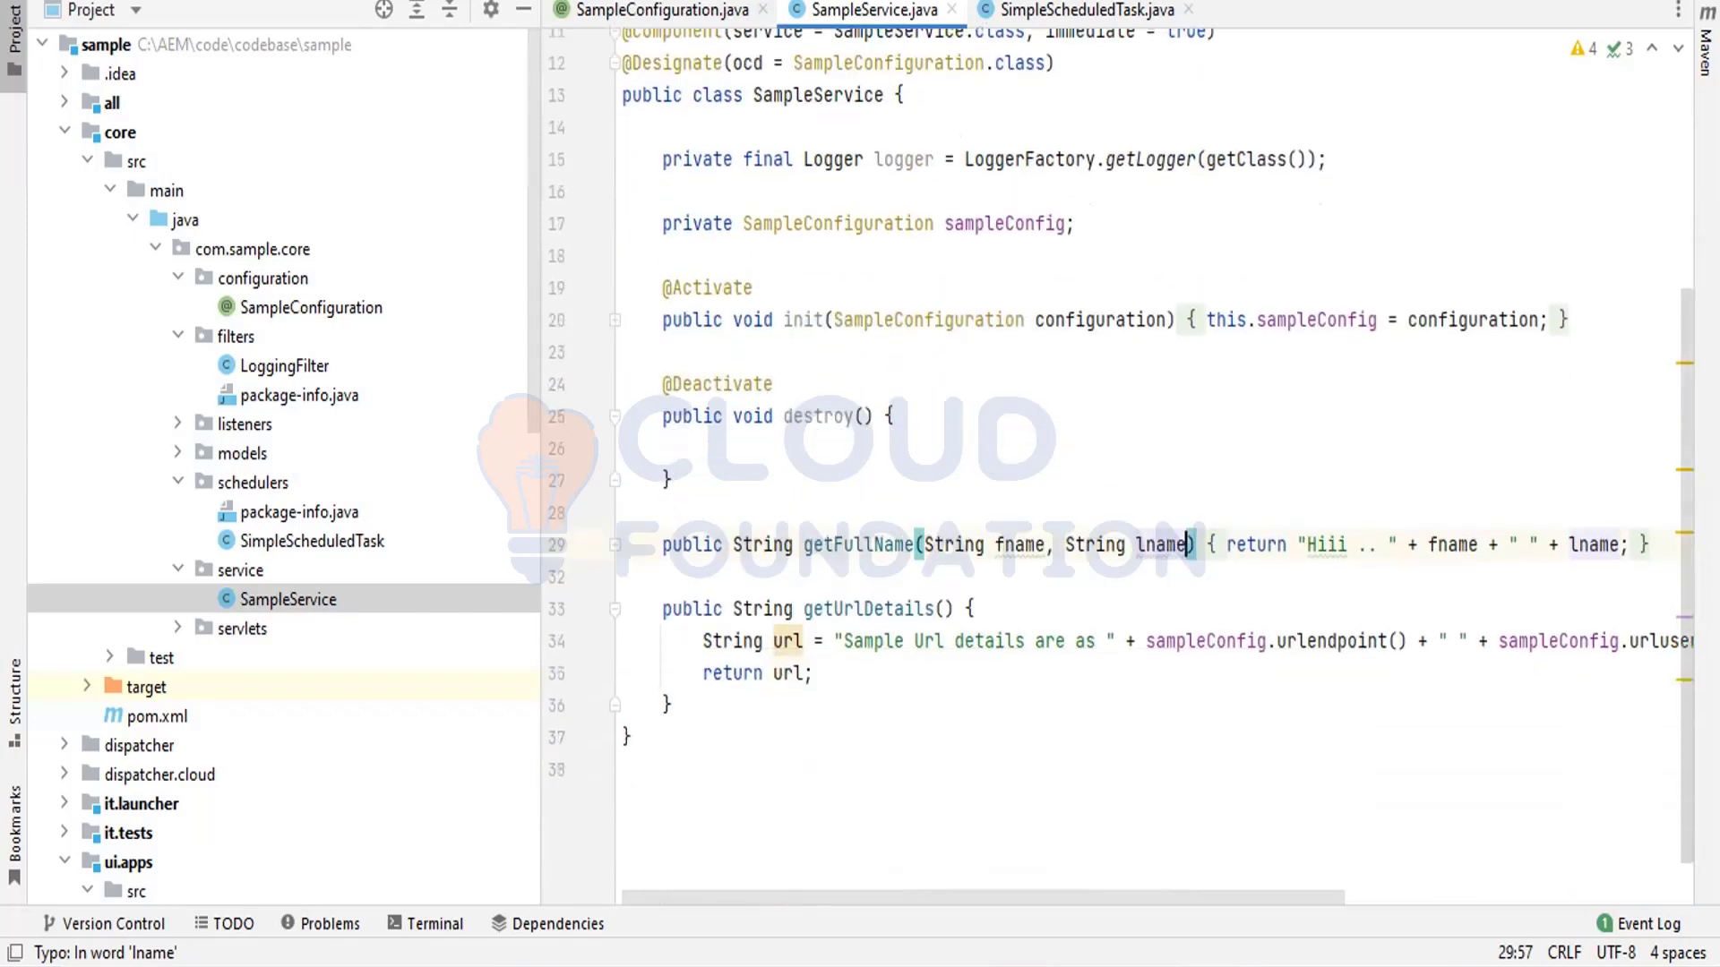
{"action": "left_click", "coordinate": [985, 607]}
{"action": "key", "text": "Return"}
{"action": "type", "text": "private final Logger logger = LoggerFactory.getLogger(getClass());"}
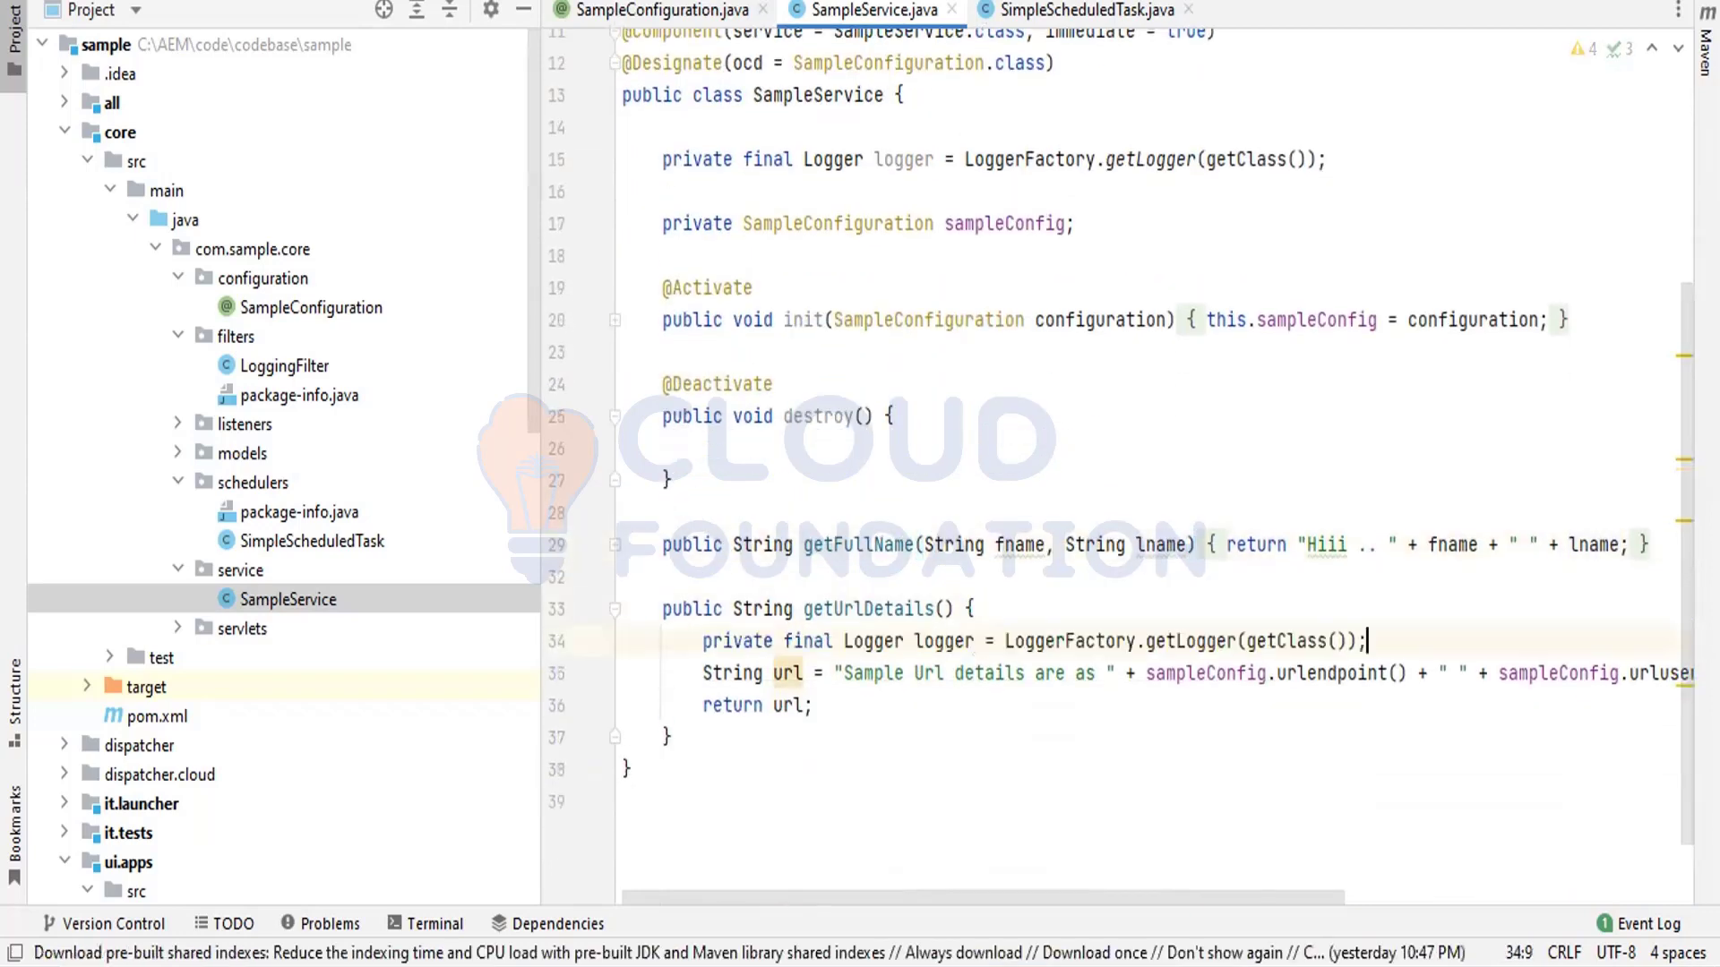
{"action": "key", "text": "ctrl+z"}
{"action": "type", "text": "lo"}
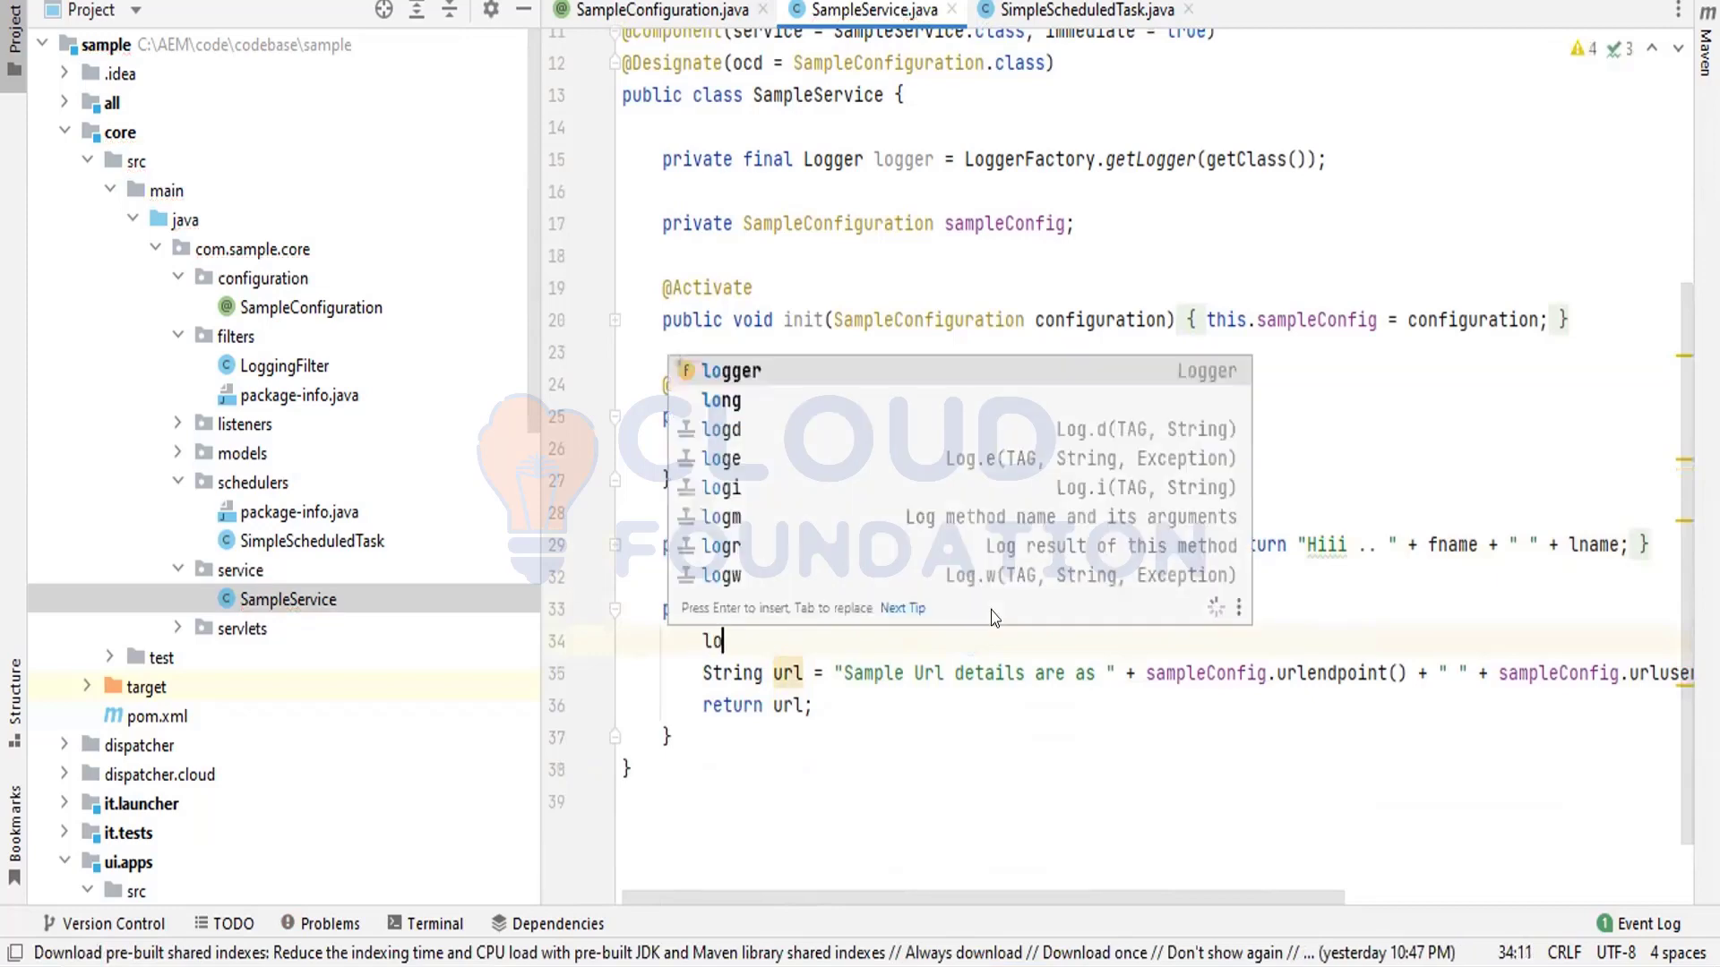
{"action": "key", "text": "Return"}
{"action": "type", "text": "."}
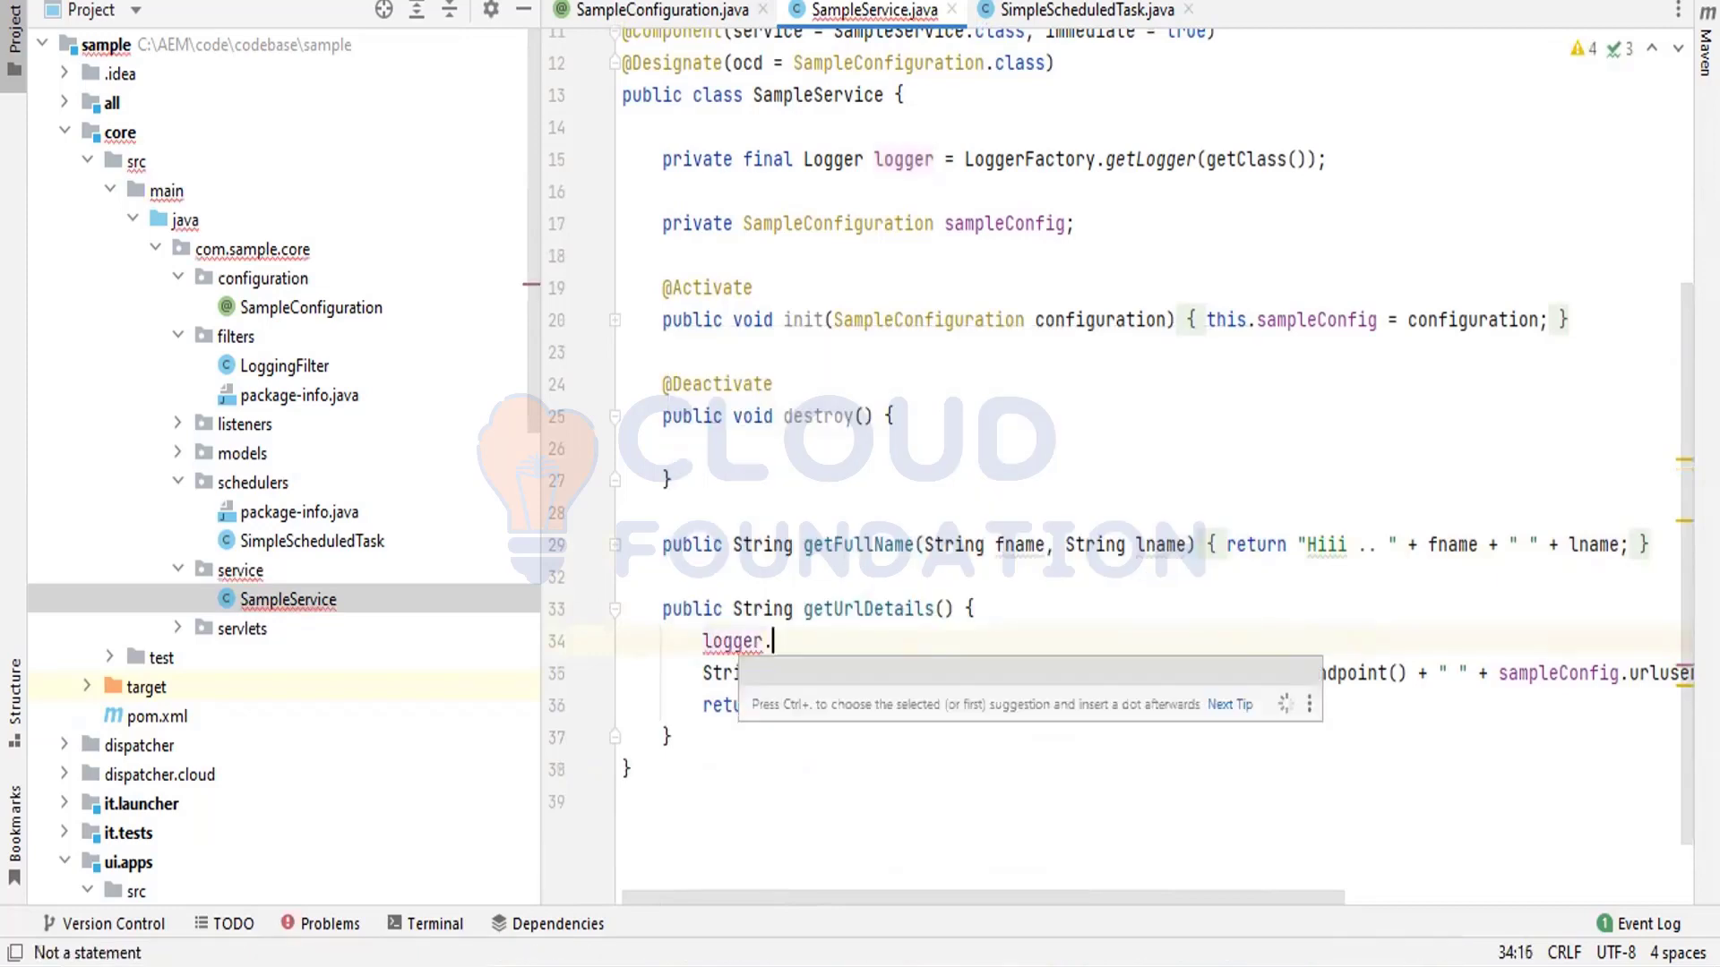
Step: Look through the completion suggestions for the methods of the logger object, from debug and error to info and trace
{"action": "key", "text": "Down"}
{"action": "key", "text": "Down"}
{"action": "key", "text": "Down"}
{"action": "key", "text": "Down"}
{"action": "key", "text": "Down"}
{"action": "key", "text": "Down"}
{"action": "key", "text": "Down"}
{"action": "key", "text": "Down"}
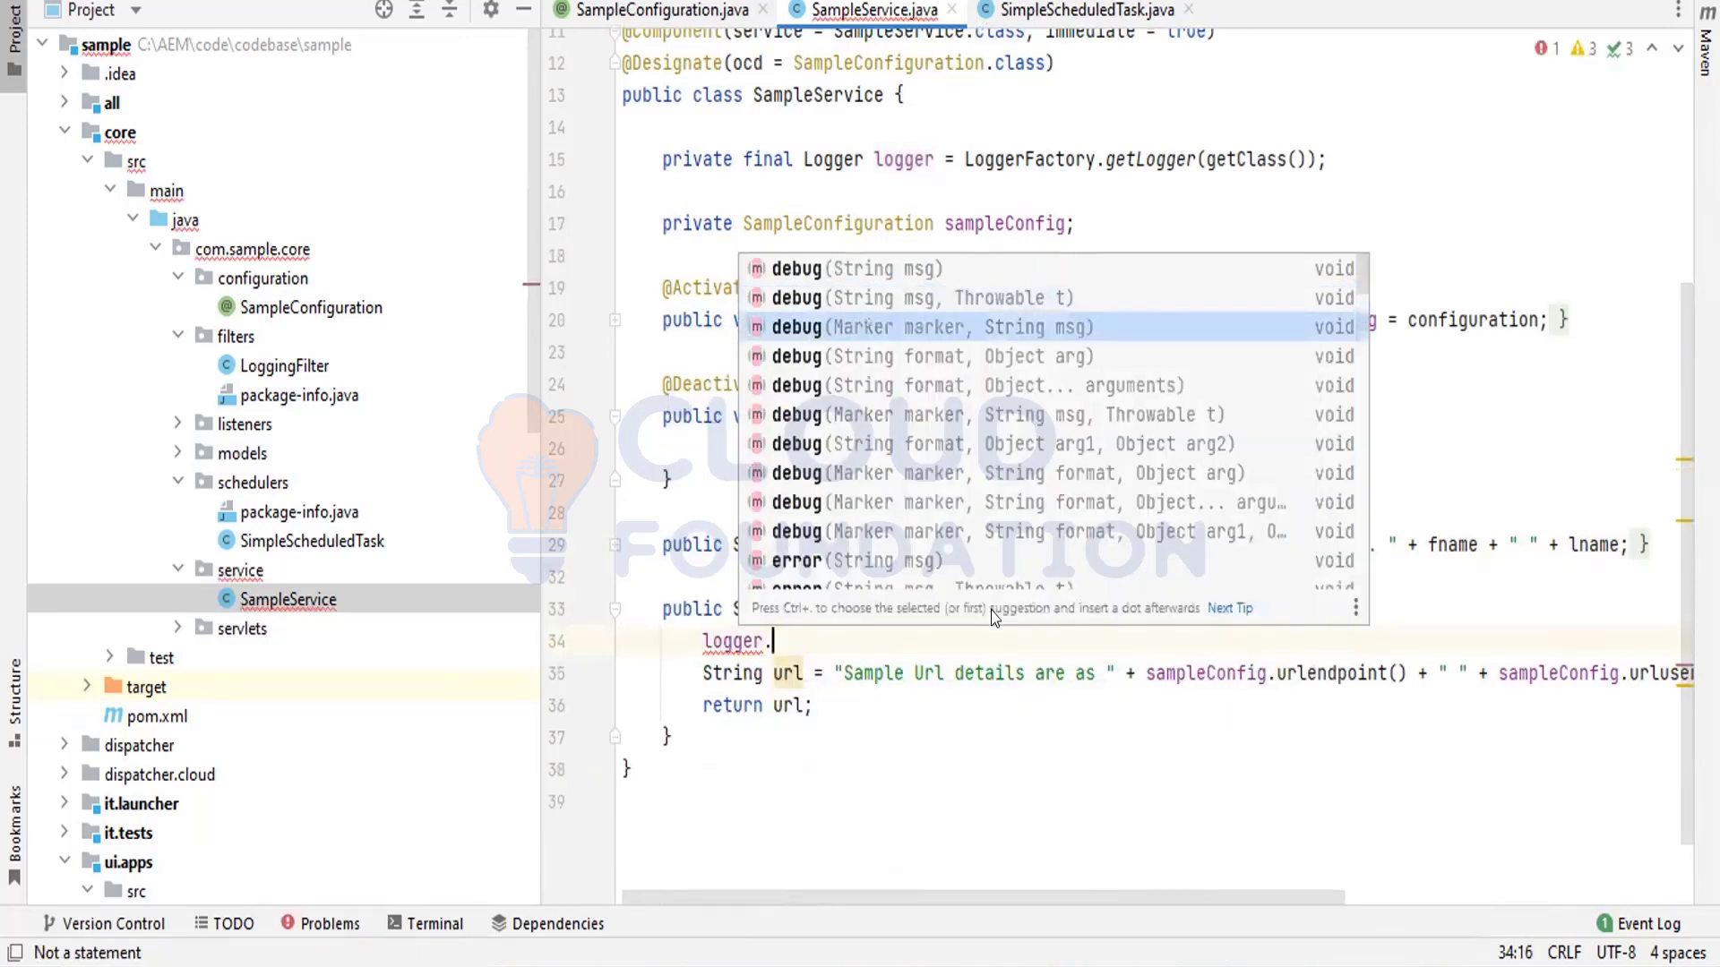
{"action": "key", "text": "Down"}
{"action": "key", "text": "Down"}
{"action": "key", "text": "Down"}
{"action": "key", "text": "Down"}
{"action": "key", "text": "Down"}
{"action": "key", "text": "Down"}
{"action": "key", "text": "Down"}
{"action": "key", "text": "Down"}
{"action": "key", "text": "Down"}
{"action": "key", "text": "Down"}
{"action": "key", "text": "Down"}
{"action": "key", "text": "Down"}
{"action": "key", "text": "Down"}
{"action": "key", "text": "Down"}
{"action": "key", "text": "Down"}
{"action": "key", "text": "Down"}
{"action": "key", "text": "Down"}
{"action": "key", "text": "Down"}
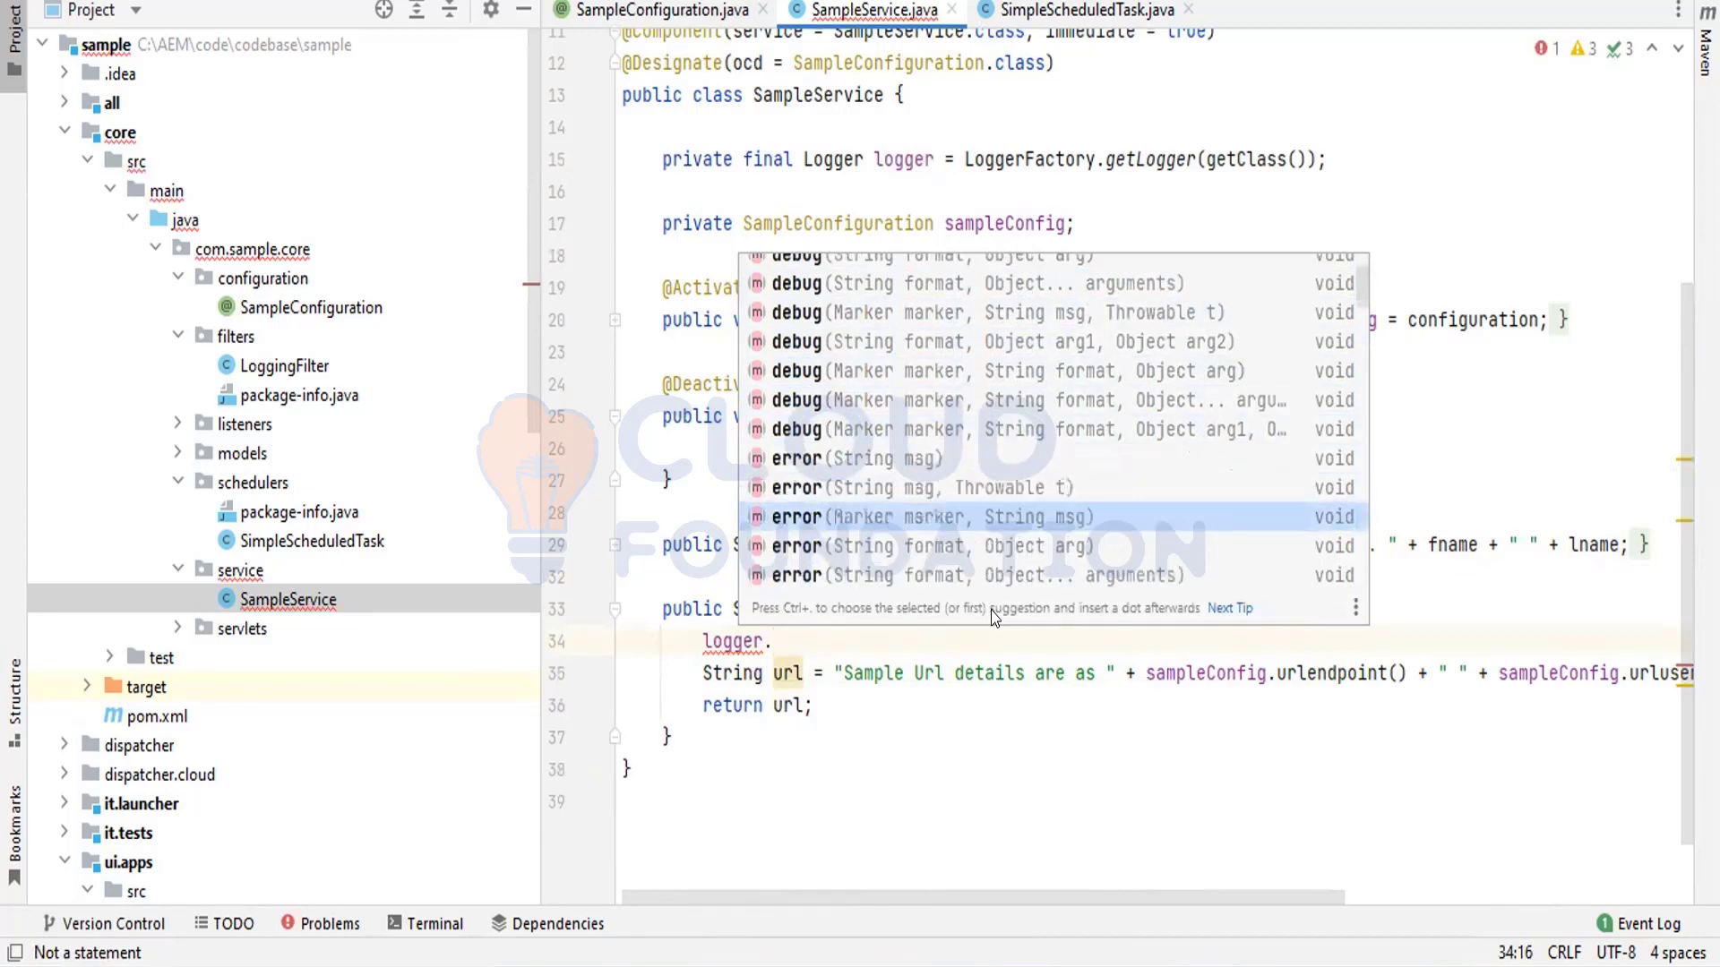
{"action": "key", "text": "Down"}
{"action": "key", "text": "Down"}
{"action": "key", "text": "Down"}
{"action": "key", "text": "Down"}
{"action": "key", "text": "Down"}
{"action": "key", "text": "Down"}
{"action": "key", "text": "Down"}
{"action": "key", "text": "Down"}
{"action": "key", "text": "Down"}
{"action": "key", "text": "Down"}
{"action": "key", "text": "Down"}
{"action": "key", "text": "Down"}
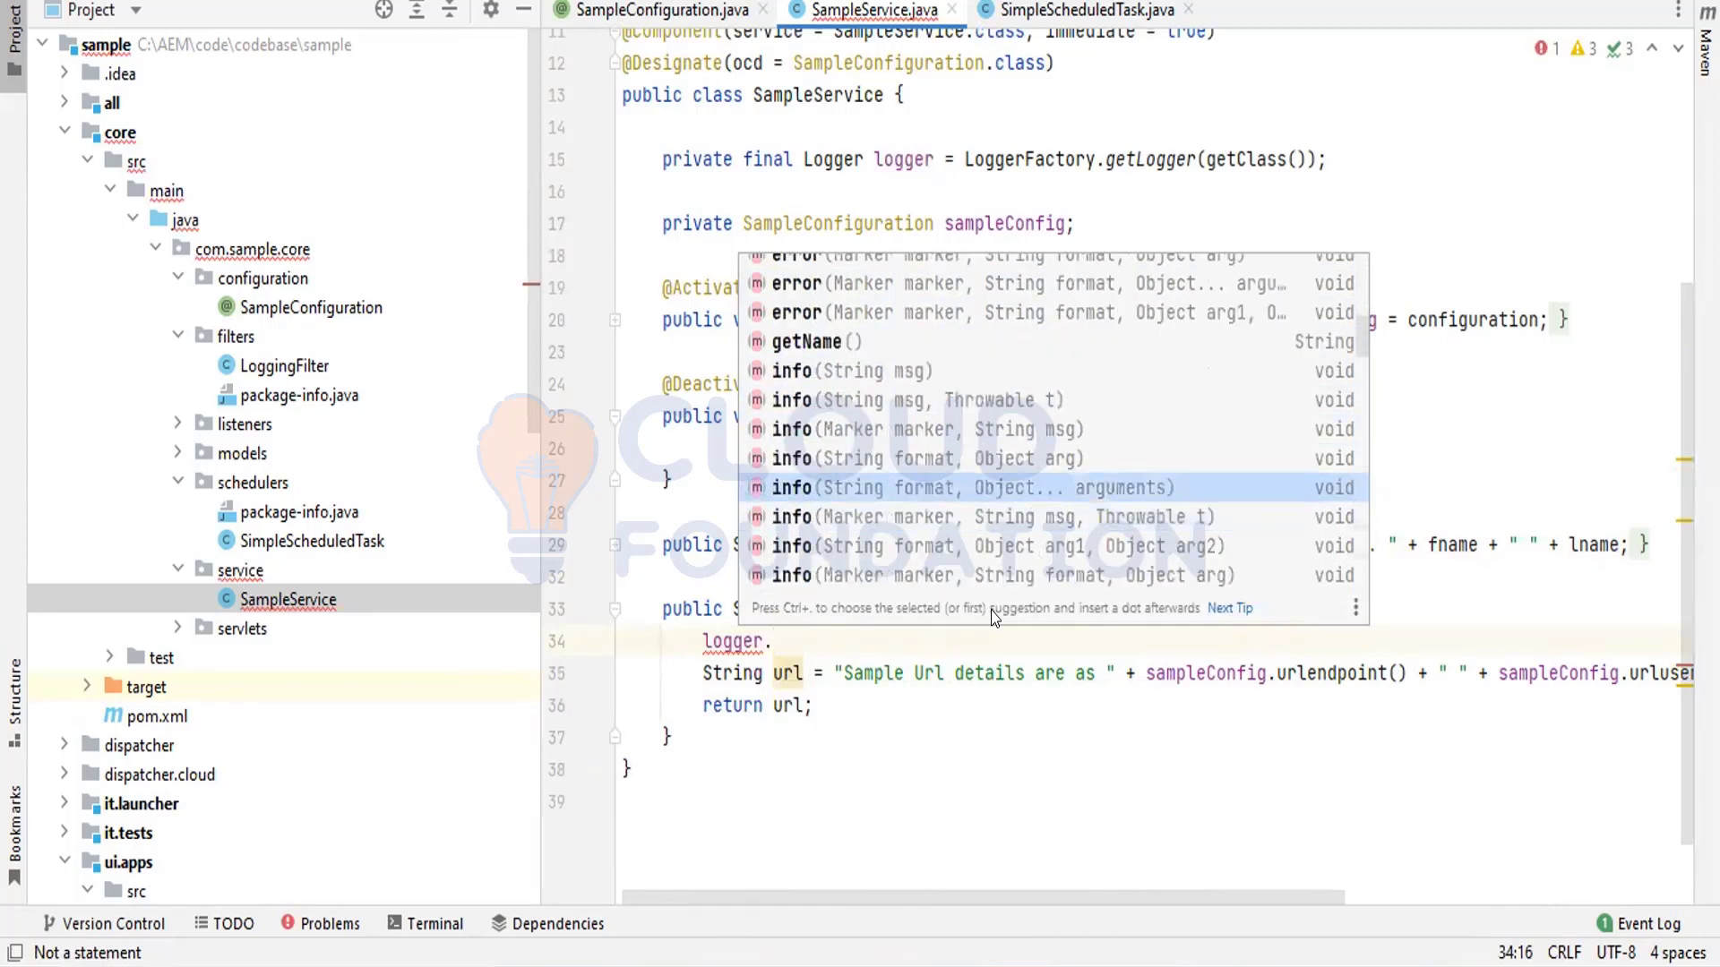
{"action": "key", "text": "Down"}
{"action": "key", "text": "Down"}
{"action": "key", "text": "Down"}
{"action": "key", "text": "Down"}
{"action": "key", "text": "Down"}
{"action": "key", "text": "Down"}
{"action": "key", "text": "Down"}
{"action": "key", "text": "Down"}
{"action": "key", "text": "Down"}
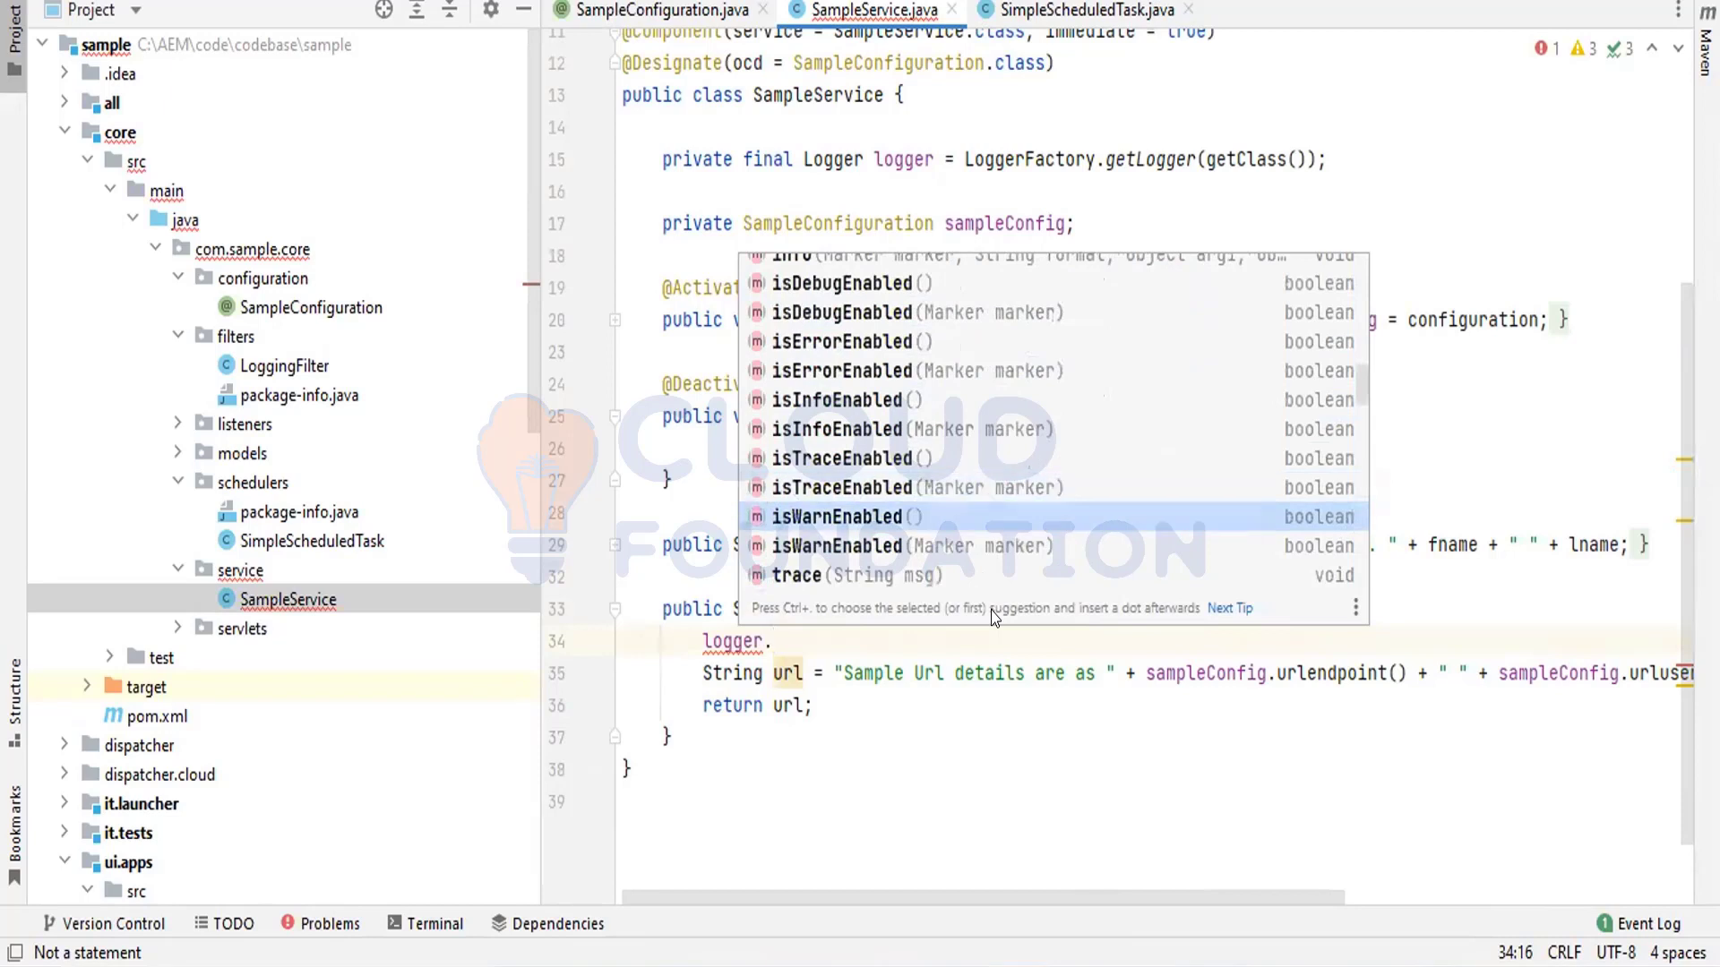
{"action": "key", "text": "Down"}
{"action": "key", "text": "Down"}
{"action": "key", "text": "Down"}
{"action": "key", "text": "Down"}
{"action": "key", "text": "Down"}
{"action": "key", "text": "Down"}
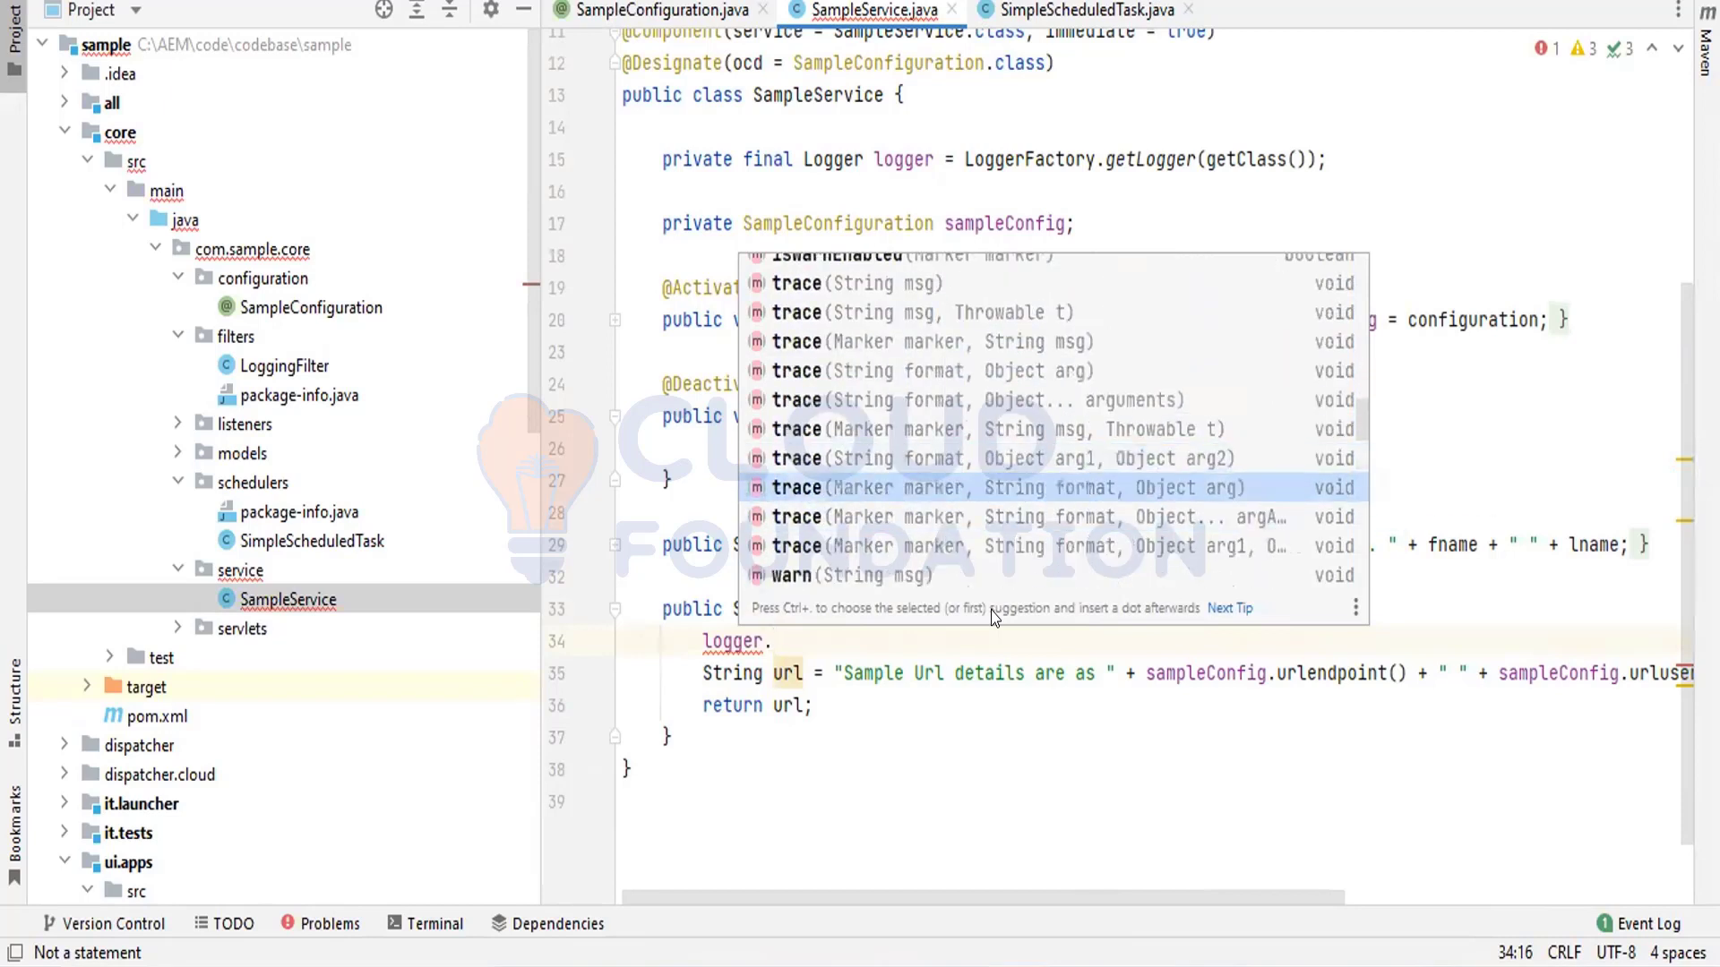
{"action": "key", "text": "Up"}
{"action": "key", "text": "Up"}
{"action": "key", "text": "Up"}
{"action": "key", "text": "Up"}
{"action": "key", "text": "Up"}
{"action": "key", "text": "Up"}
{"action": "key", "text": "Up"}
{"action": "key", "text": "Up"}
{"action": "key", "text": "Up"}
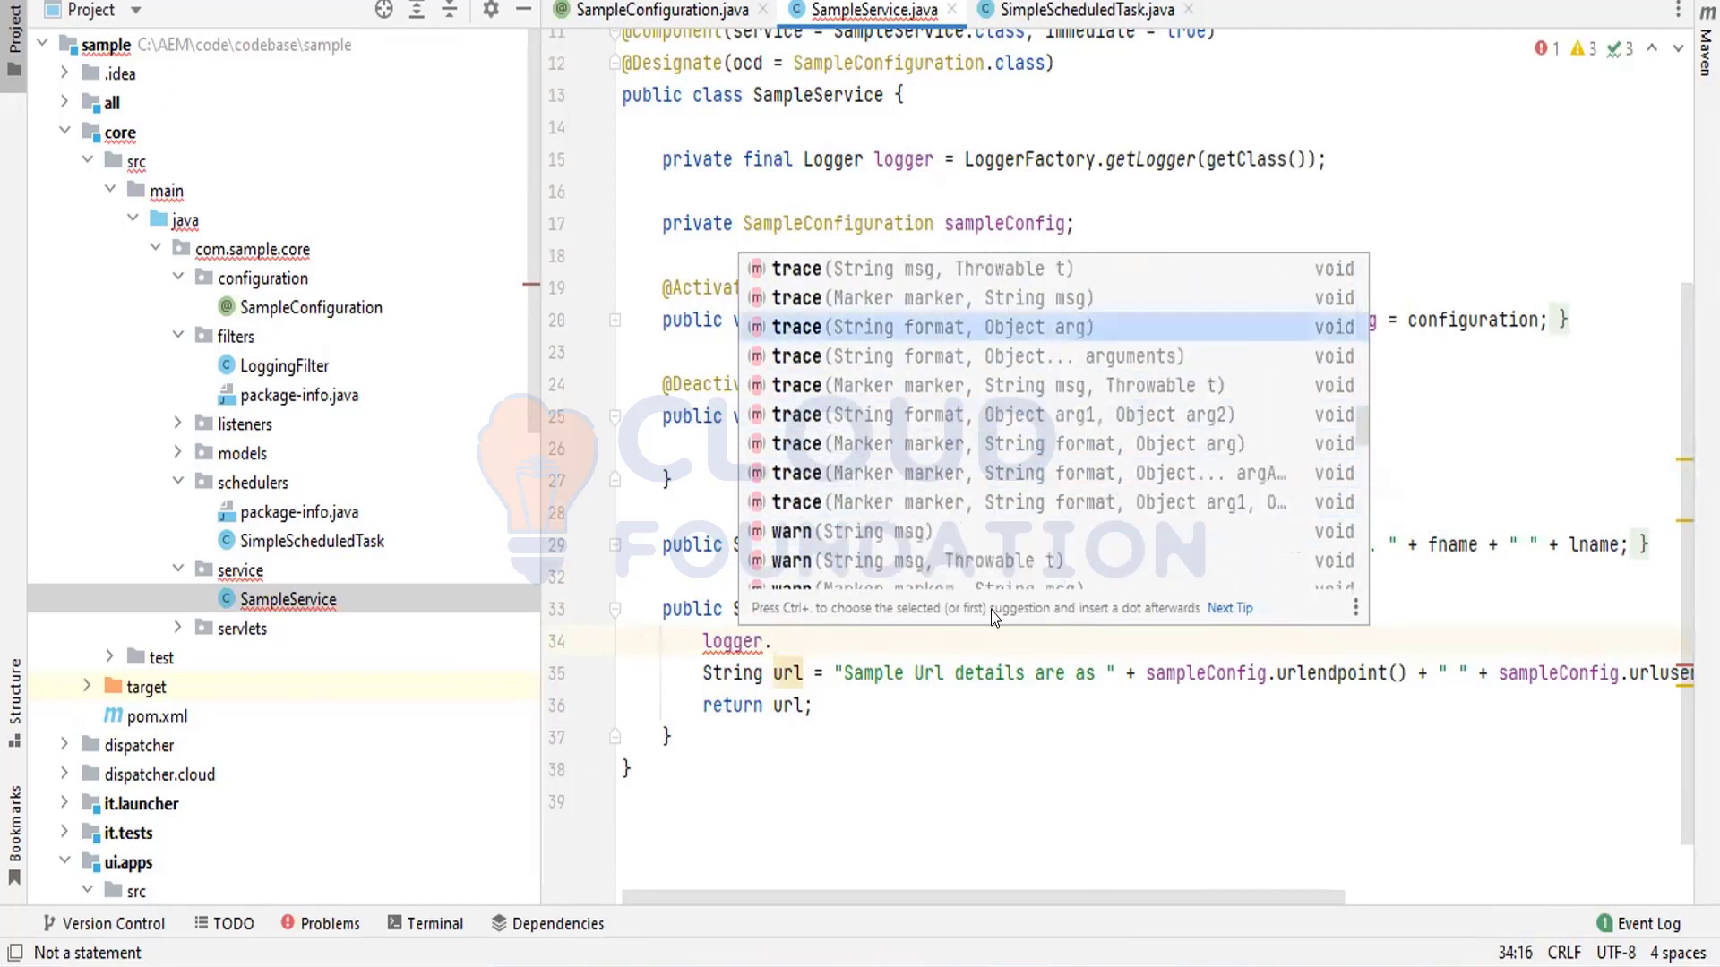
Step: Complete the call in getUrlDetails() as logger.debug() and switch to the AEM Web Console in the browser
{"action": "type", "text": "de"}
{"action": "key", "text": "Return"}
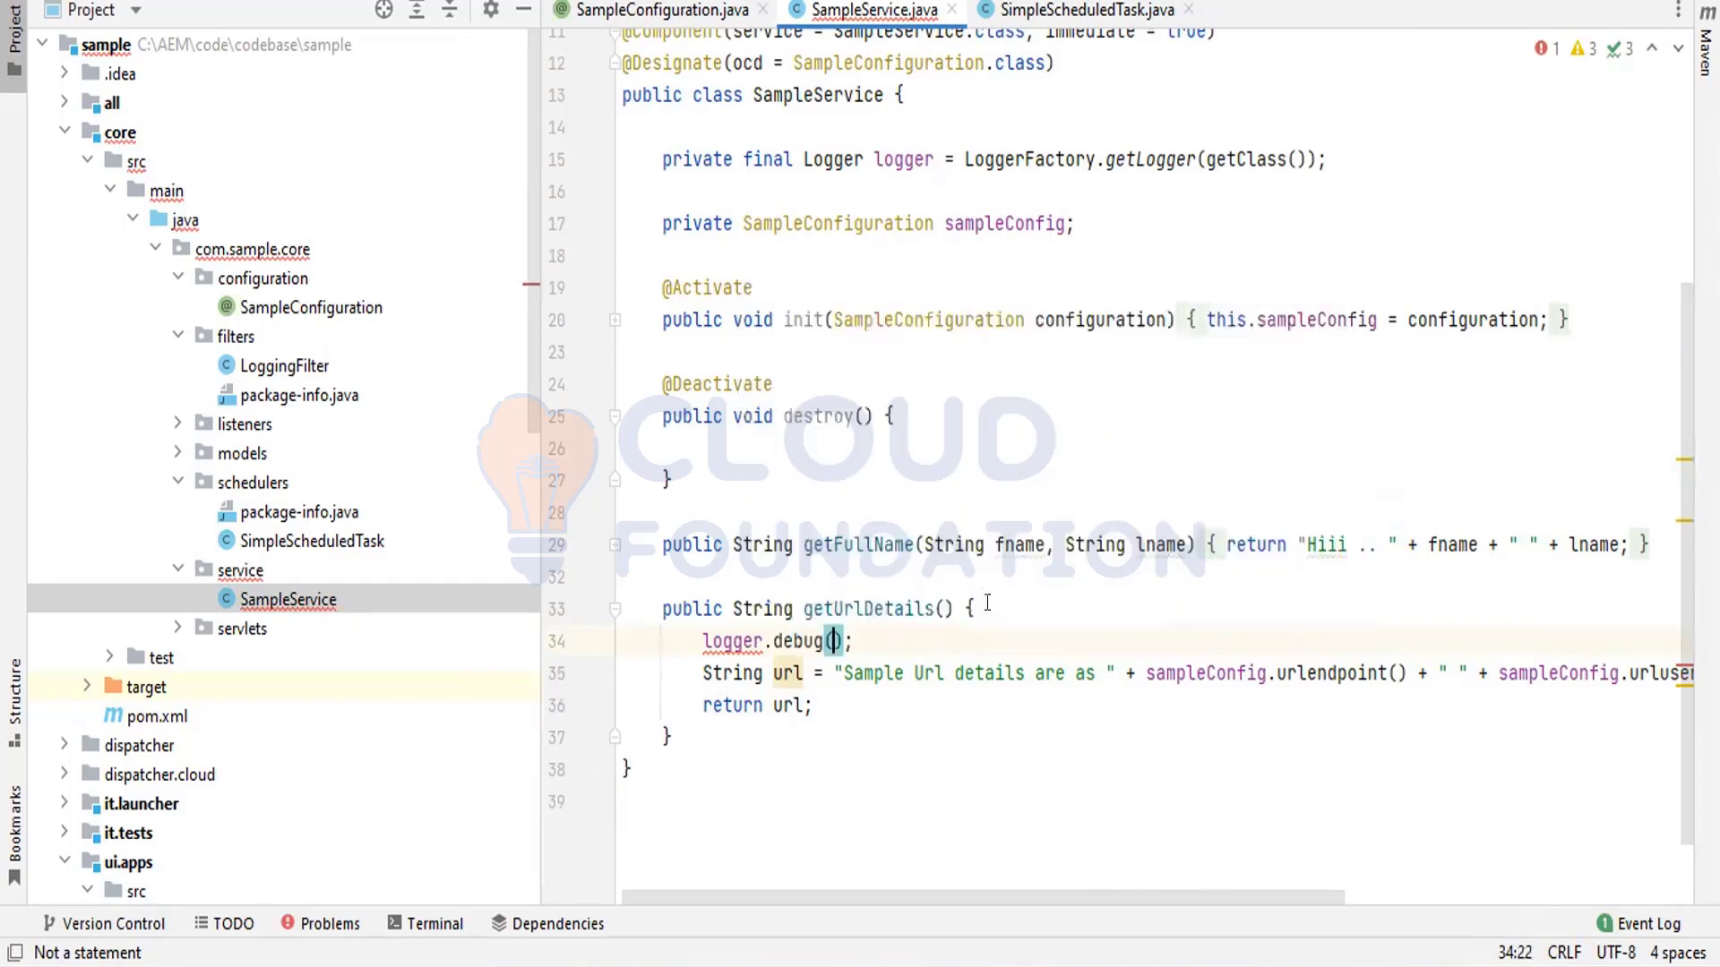
{"action": "key", "text": "alt+Tab"}
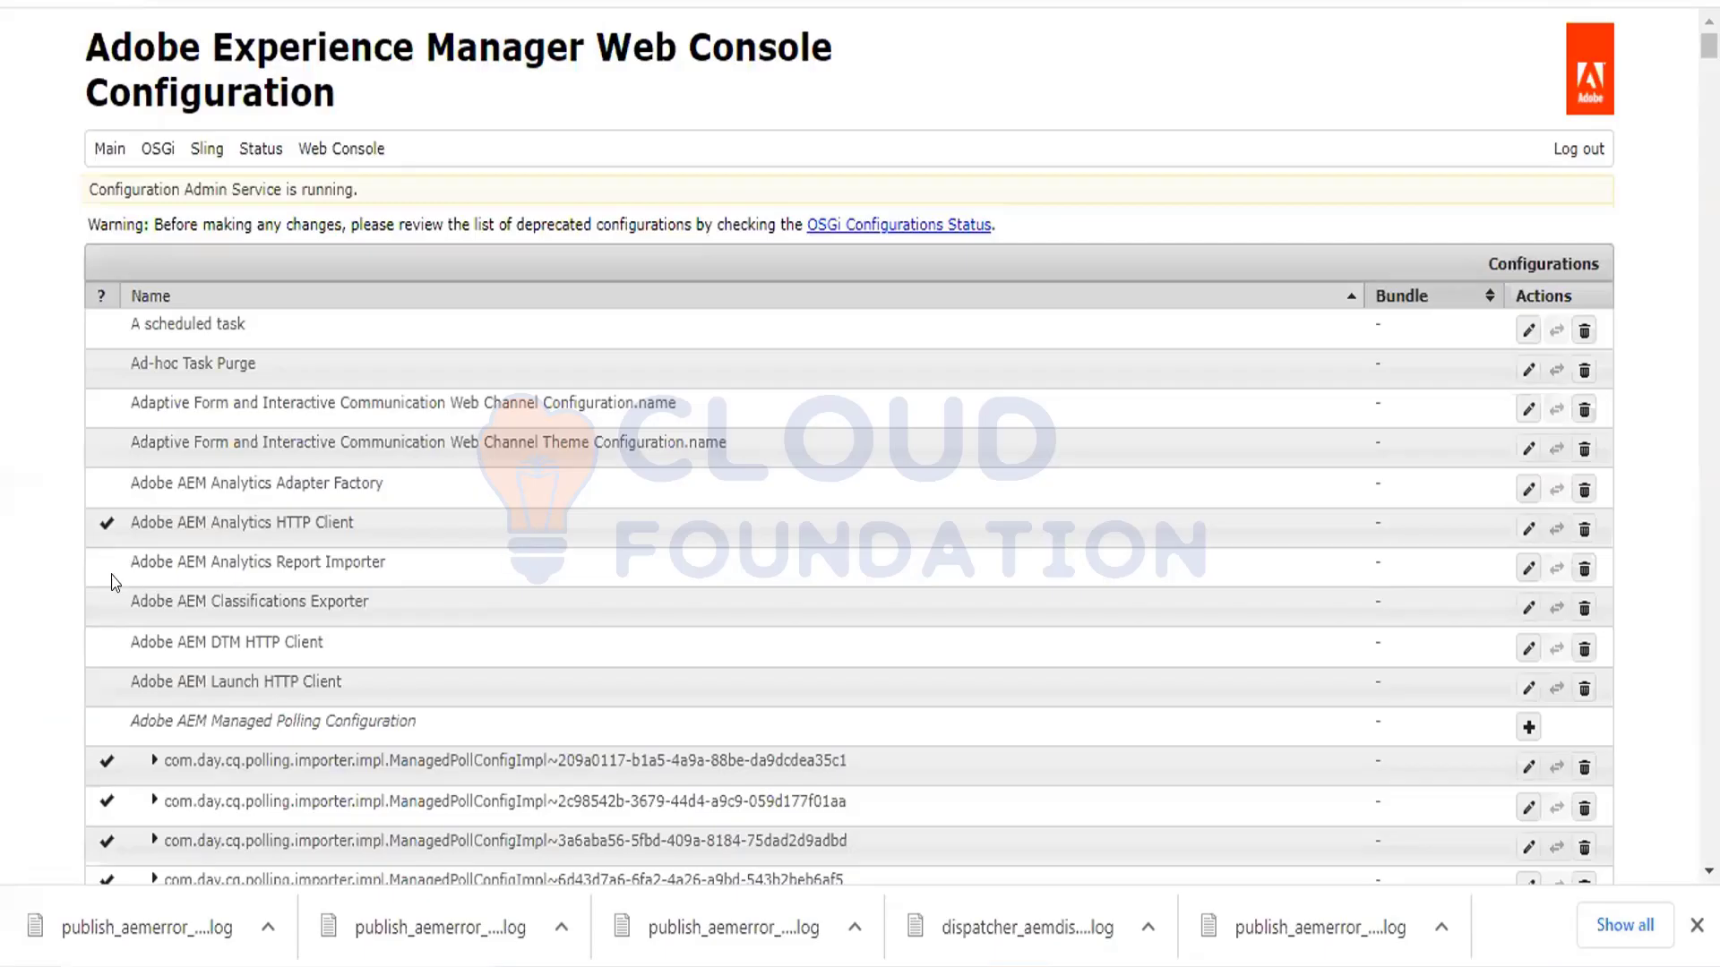
Step: Find the Apache Sling Logging Logger entries, open the logs/sample-error.log configuration and examine its Log Level options, keeping Debug selected
{"action": "key", "text": "ctrl+f"}
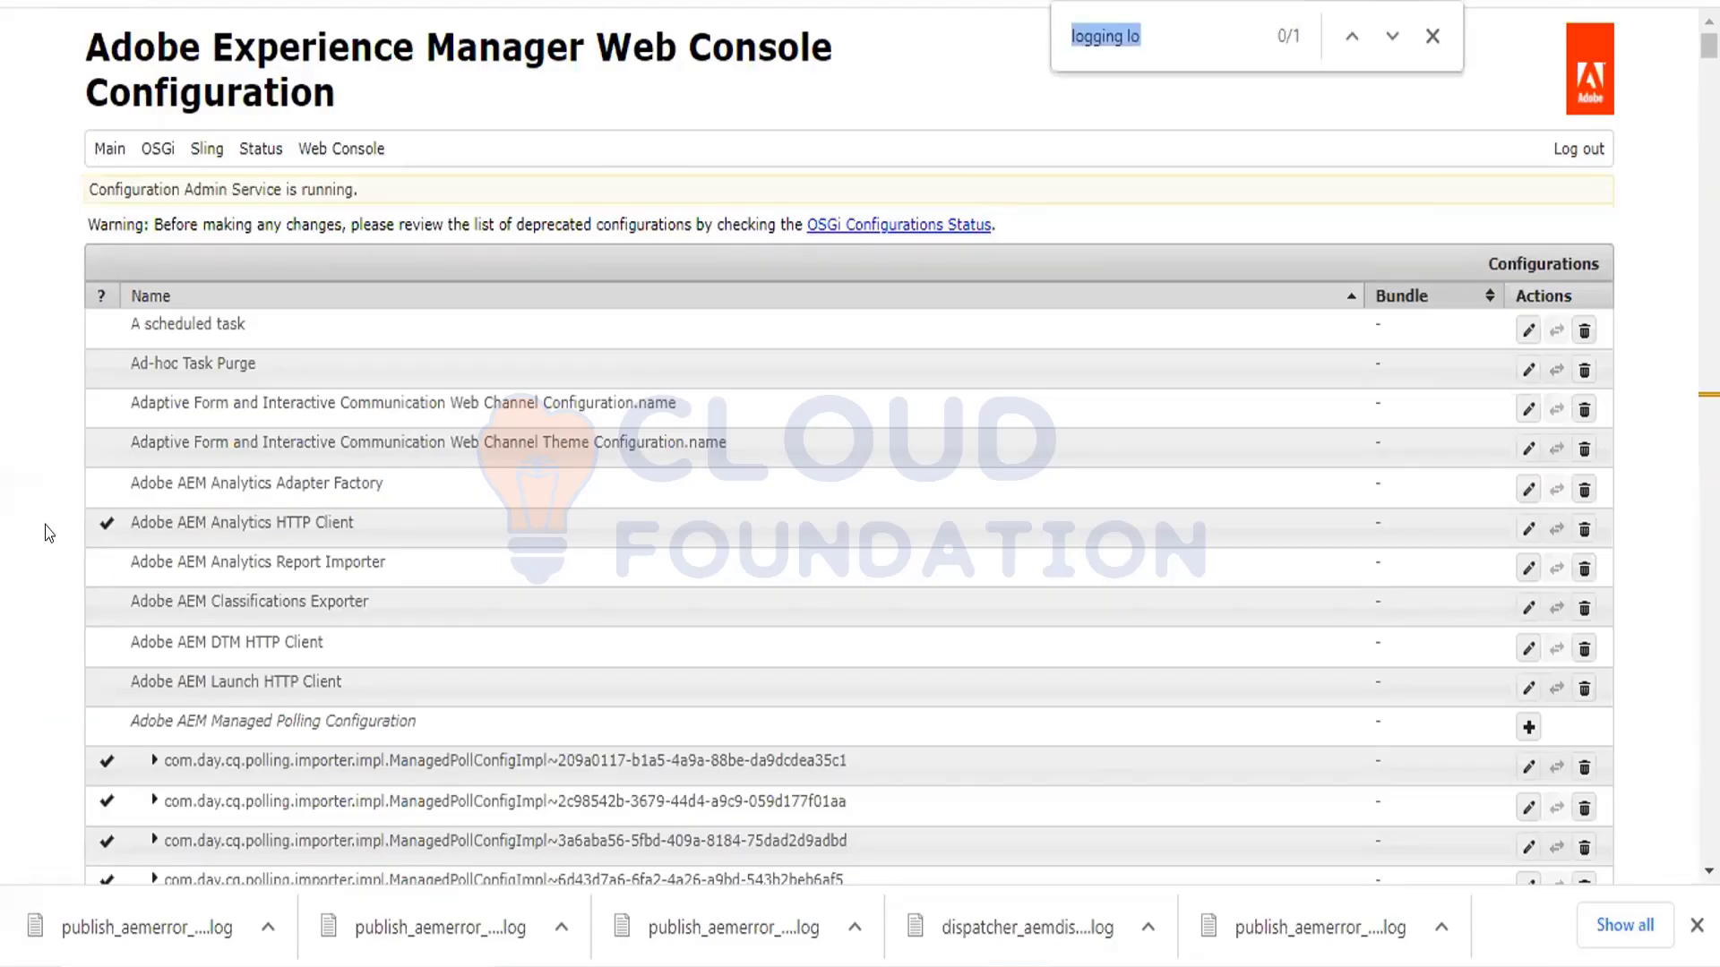
{"action": "key", "text": "Return"}
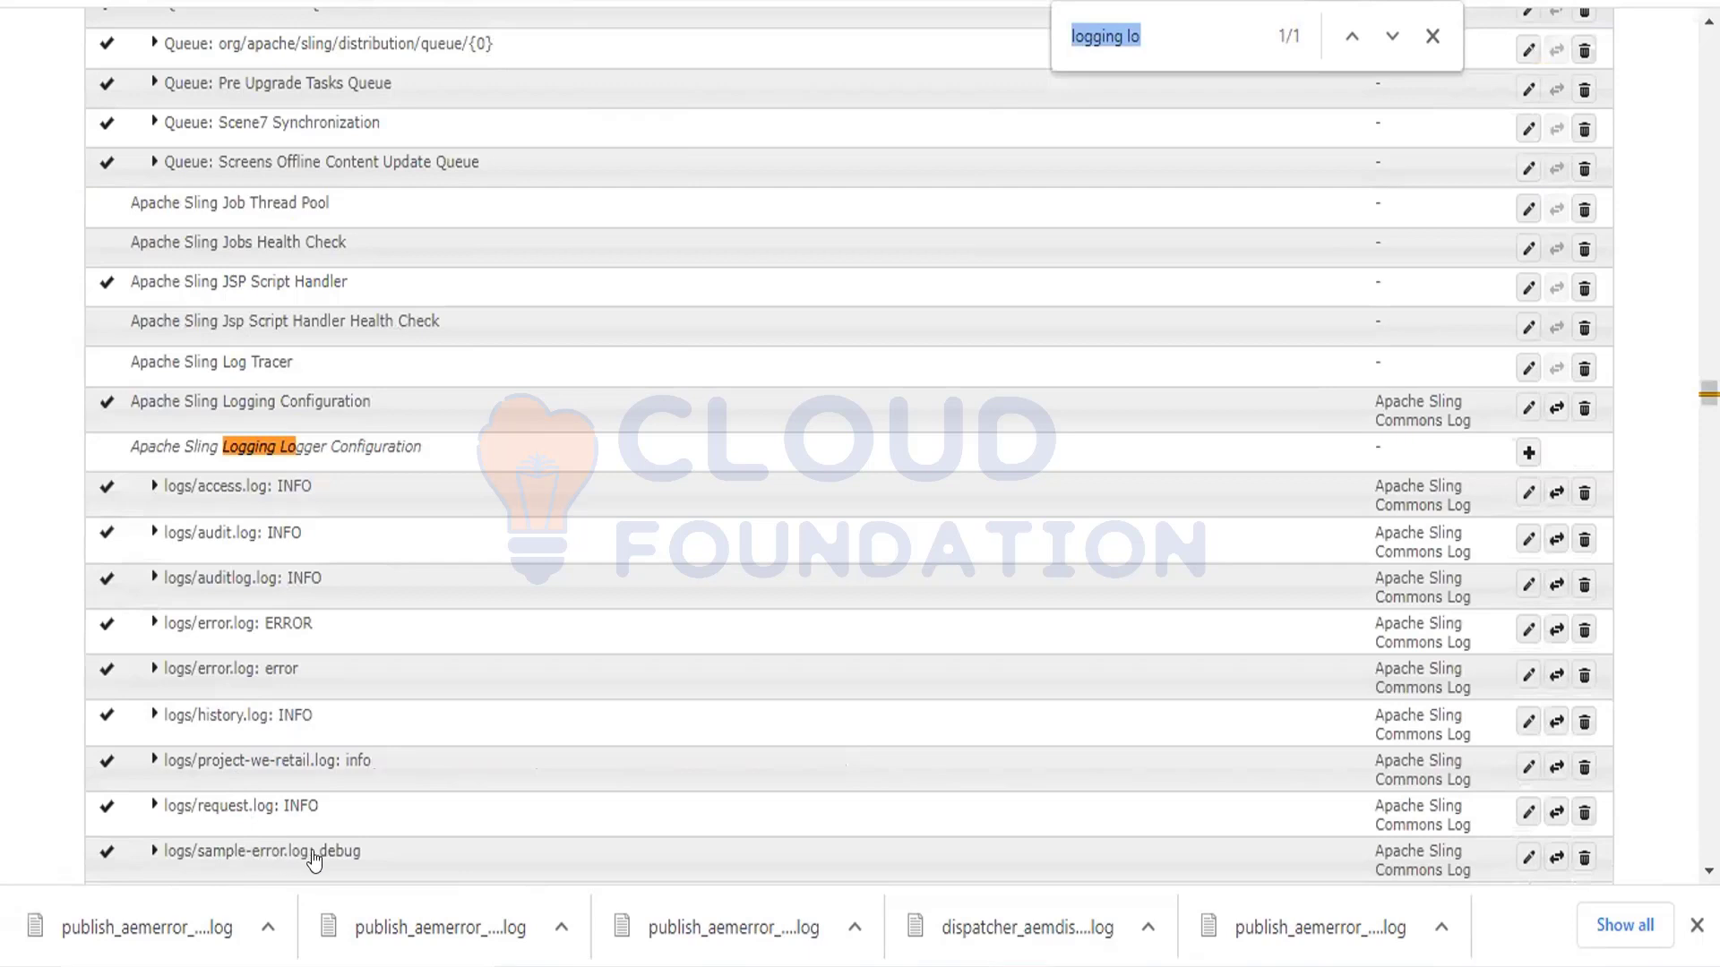
{"action": "left_click", "coordinate": [295, 858]}
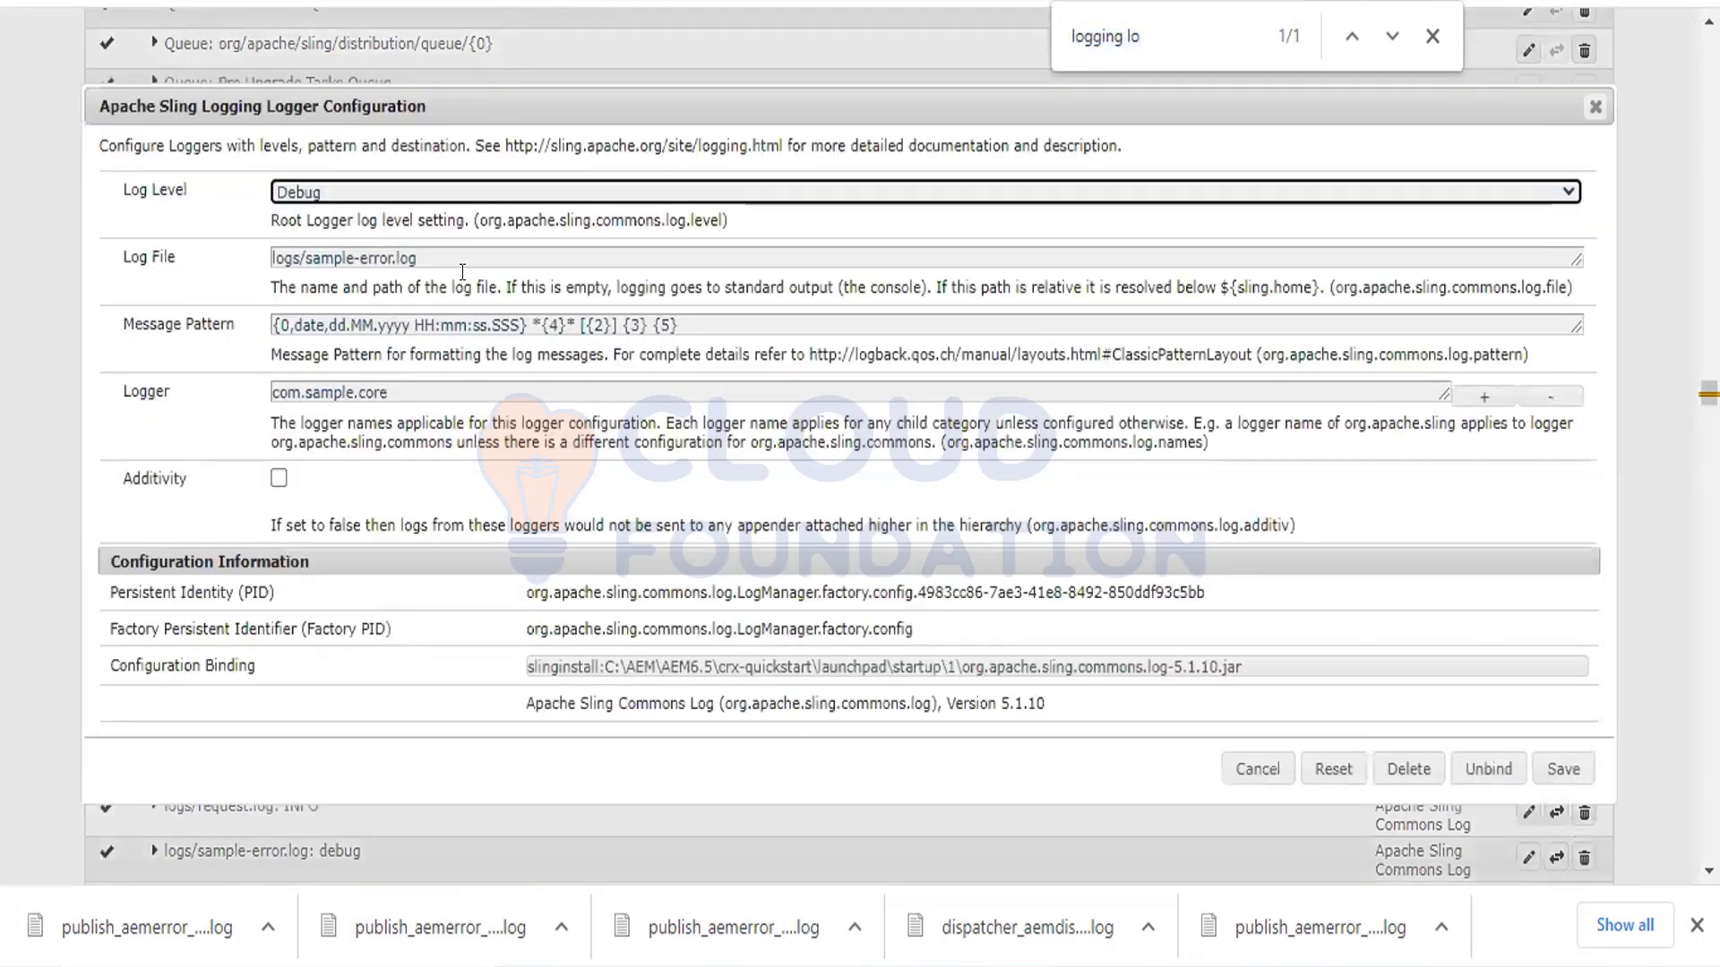
{"action": "left_click_drag", "start_coordinate": [187, 182], "coordinate": [94, 182]}
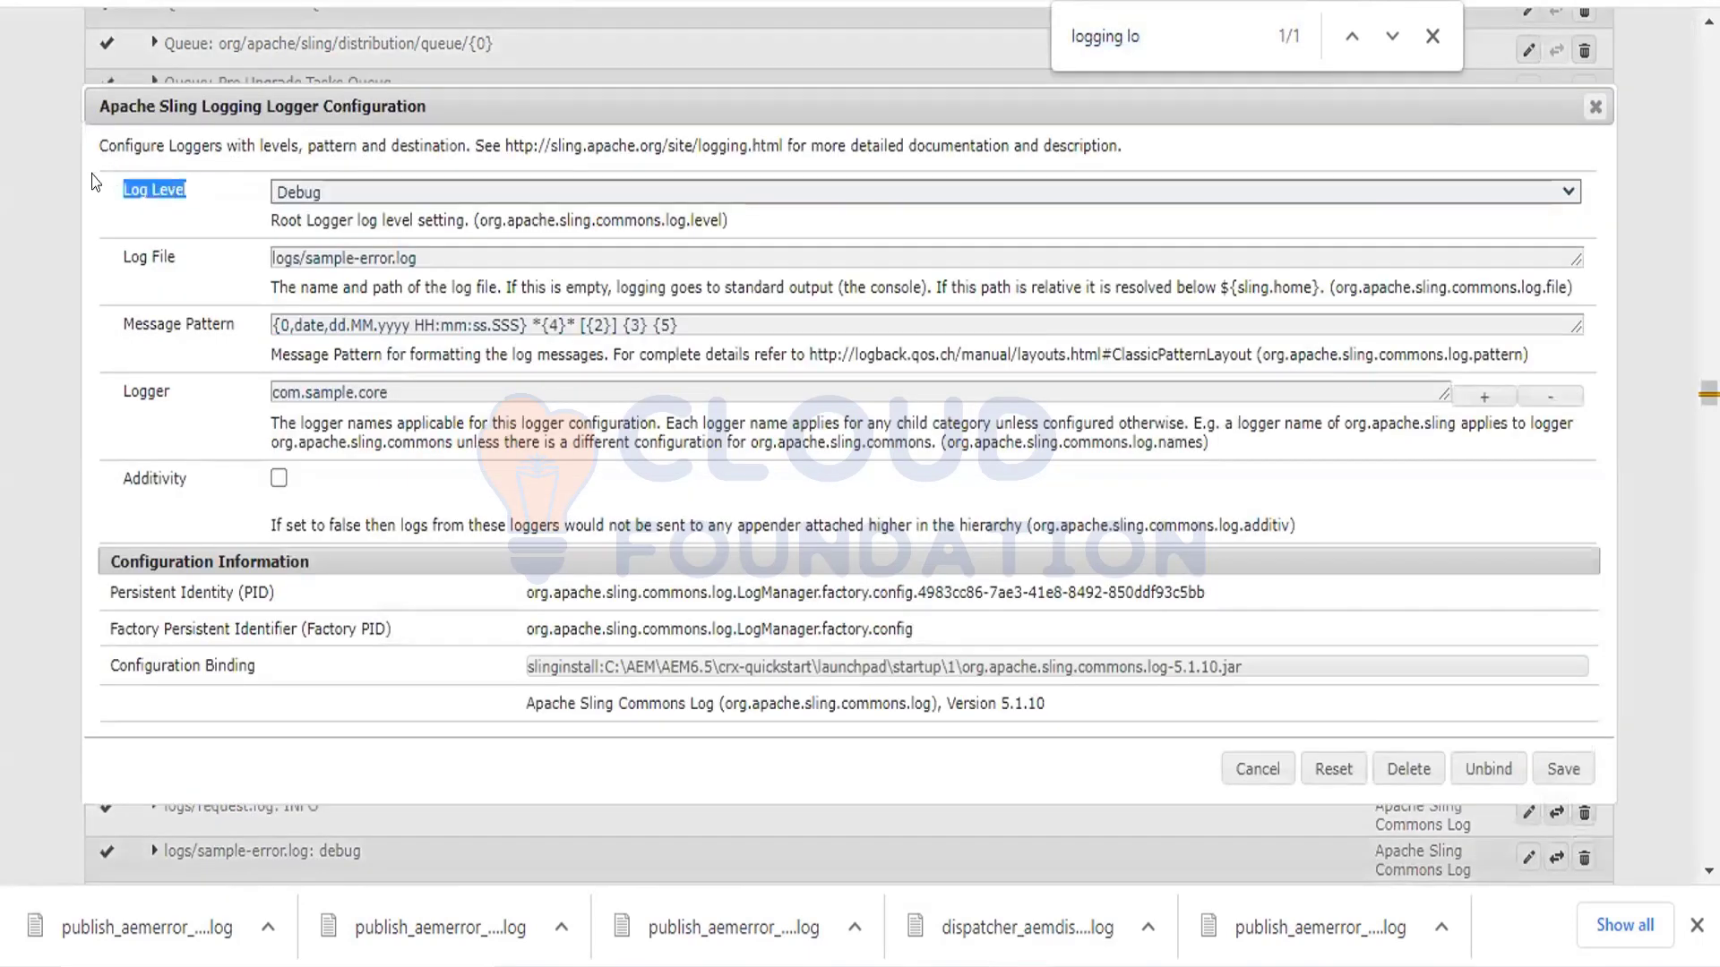
{"action": "left_click", "coordinate": [335, 195]}
{"action": "key", "text": "alt+Tab"}
{"action": "left_click", "coordinate": [336, 197]}
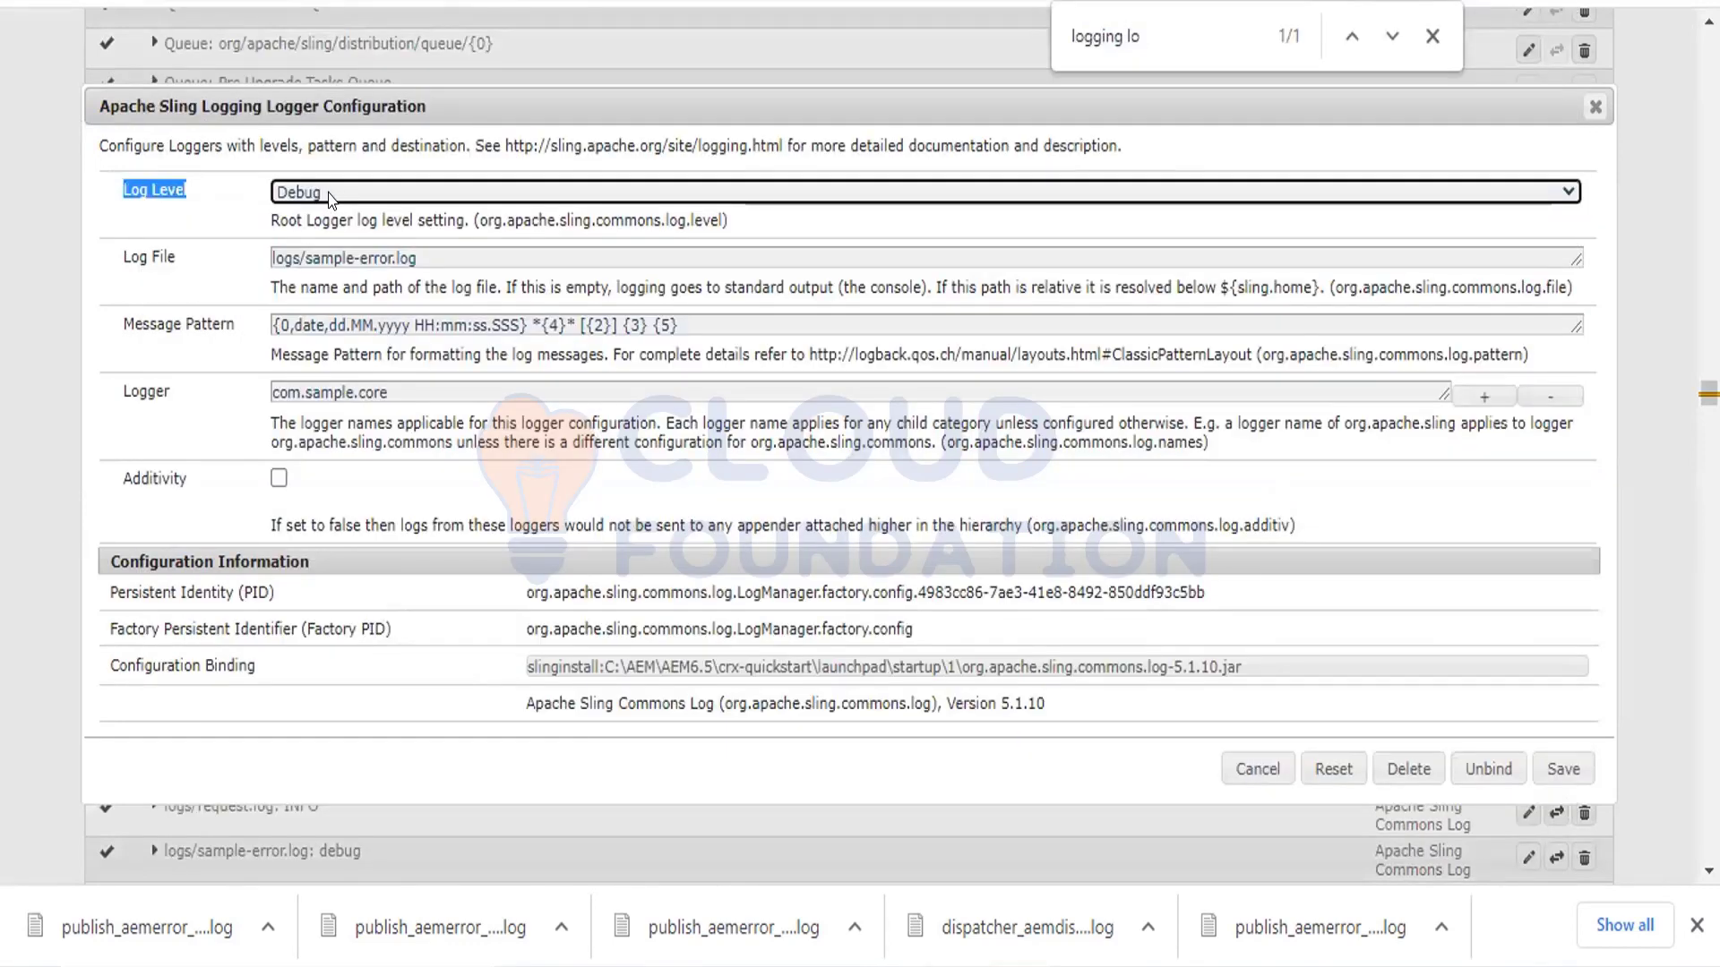
{"action": "left_click", "coordinate": [331, 192]}
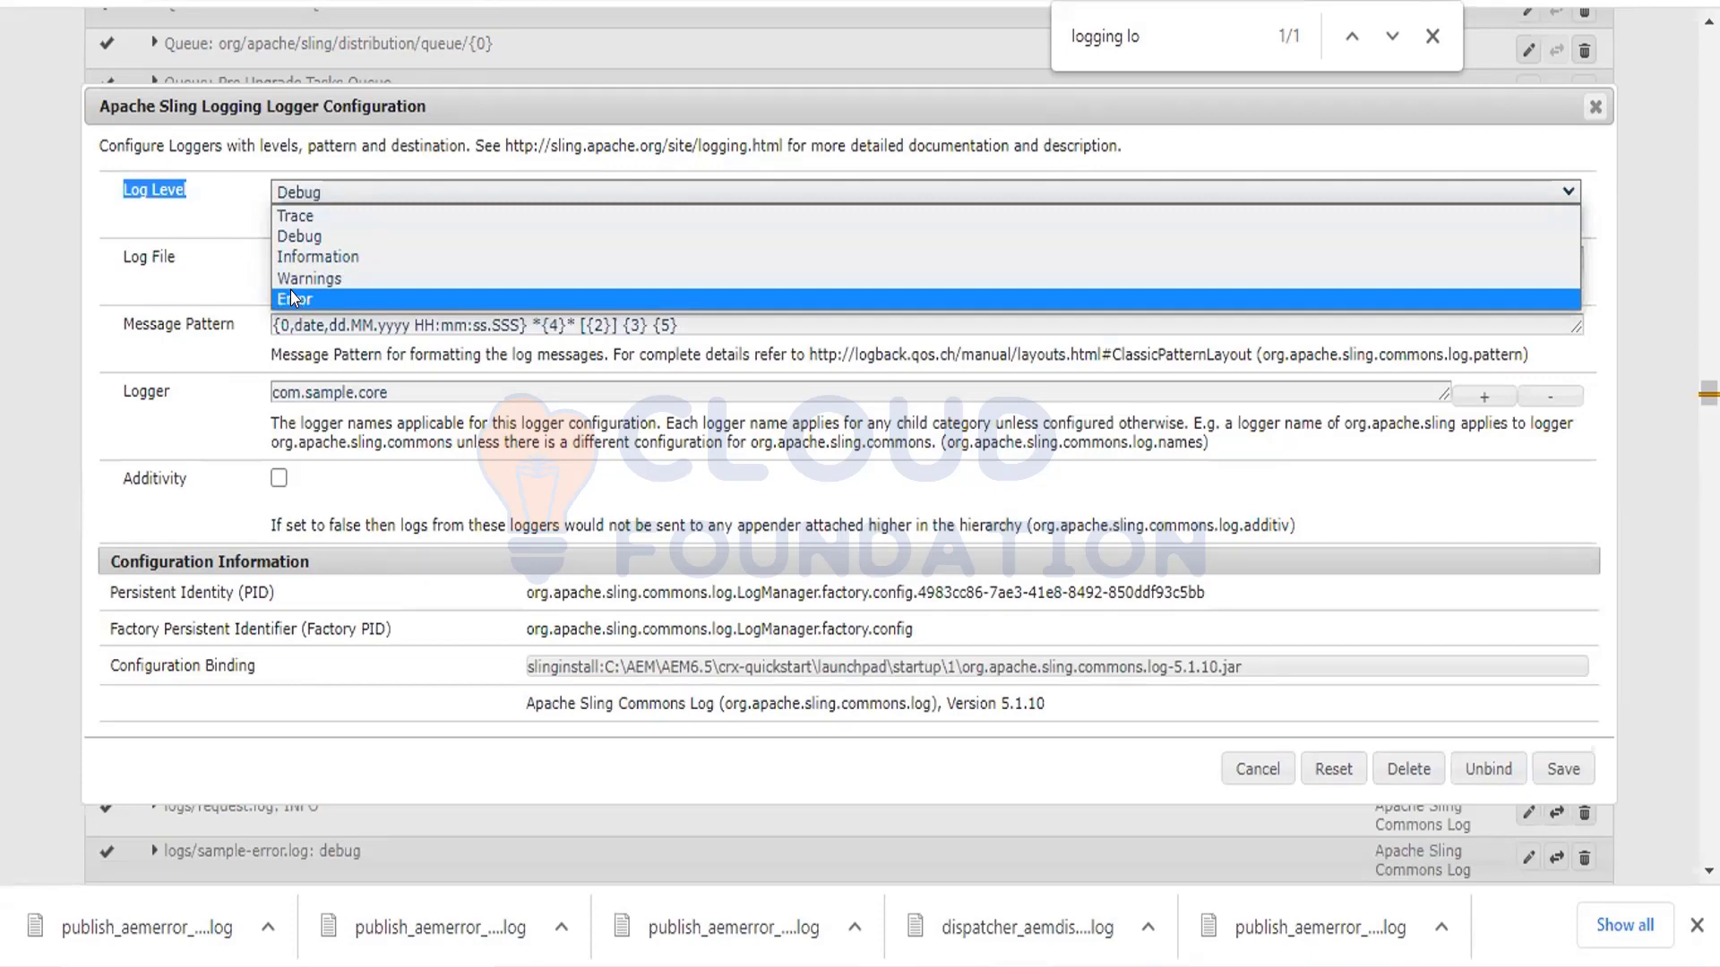
{"action": "left_click", "coordinate": [292, 237]}
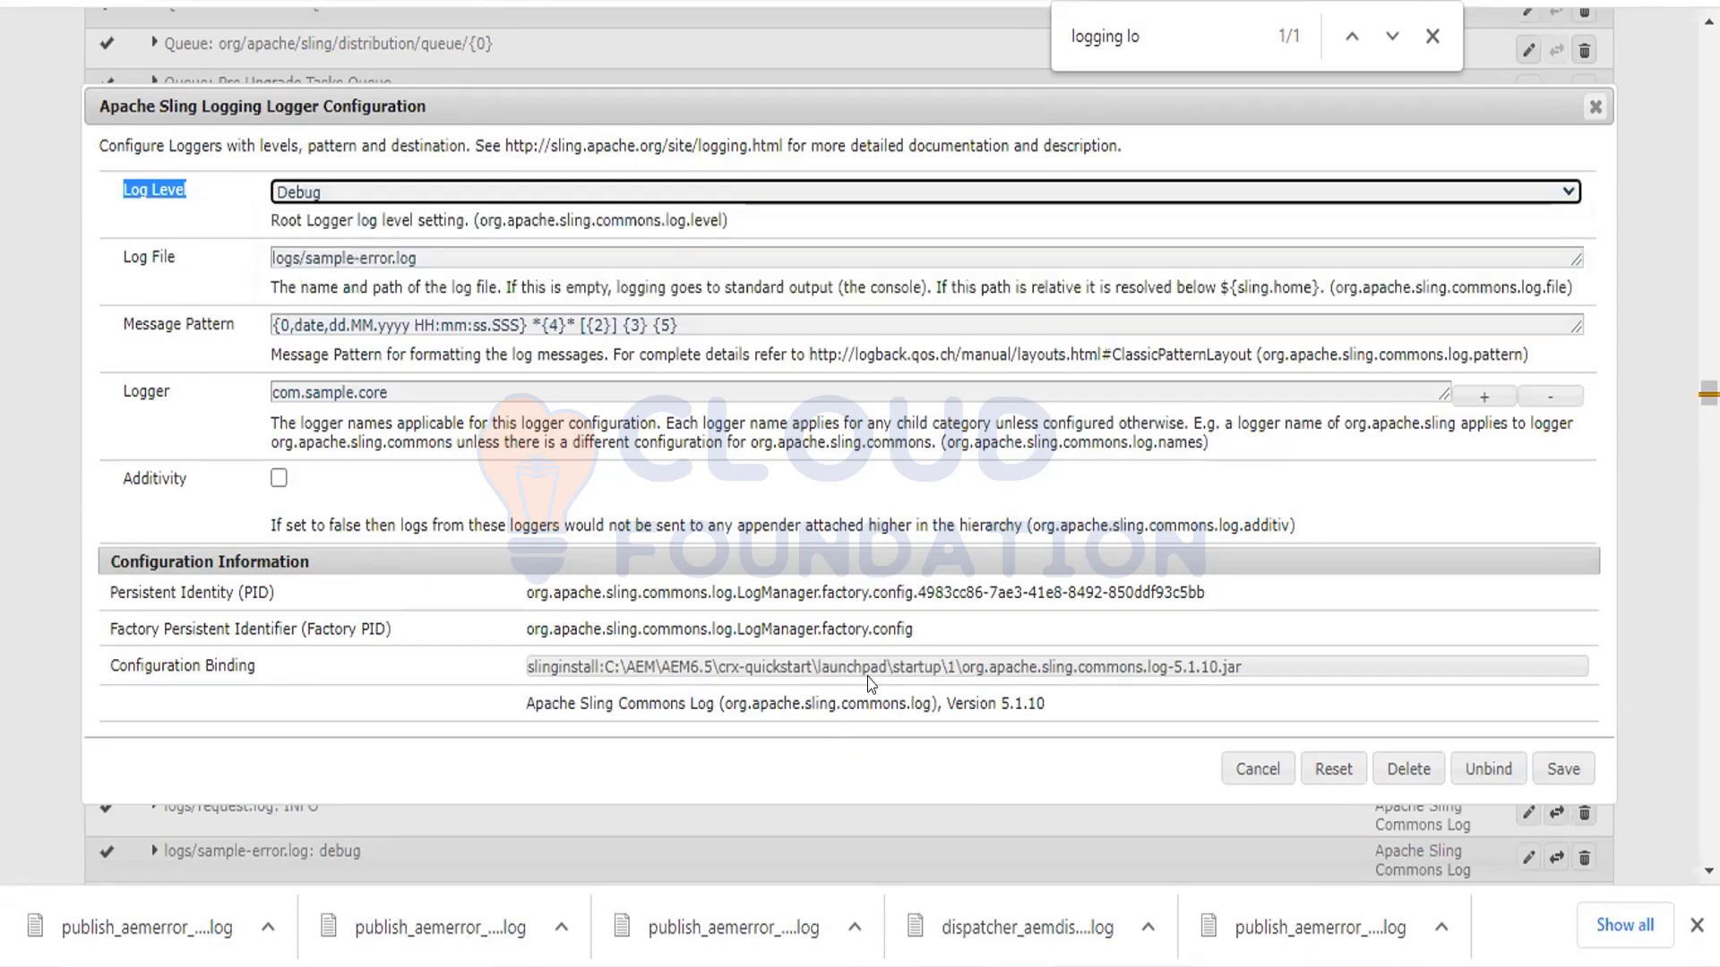
Step: Switch to IntelliJ IDEA and give the logger.debug() call the message "Inside debug of getUrlDetails", copying the method name from its declaration
{"action": "key", "text": "alt+Tab"}
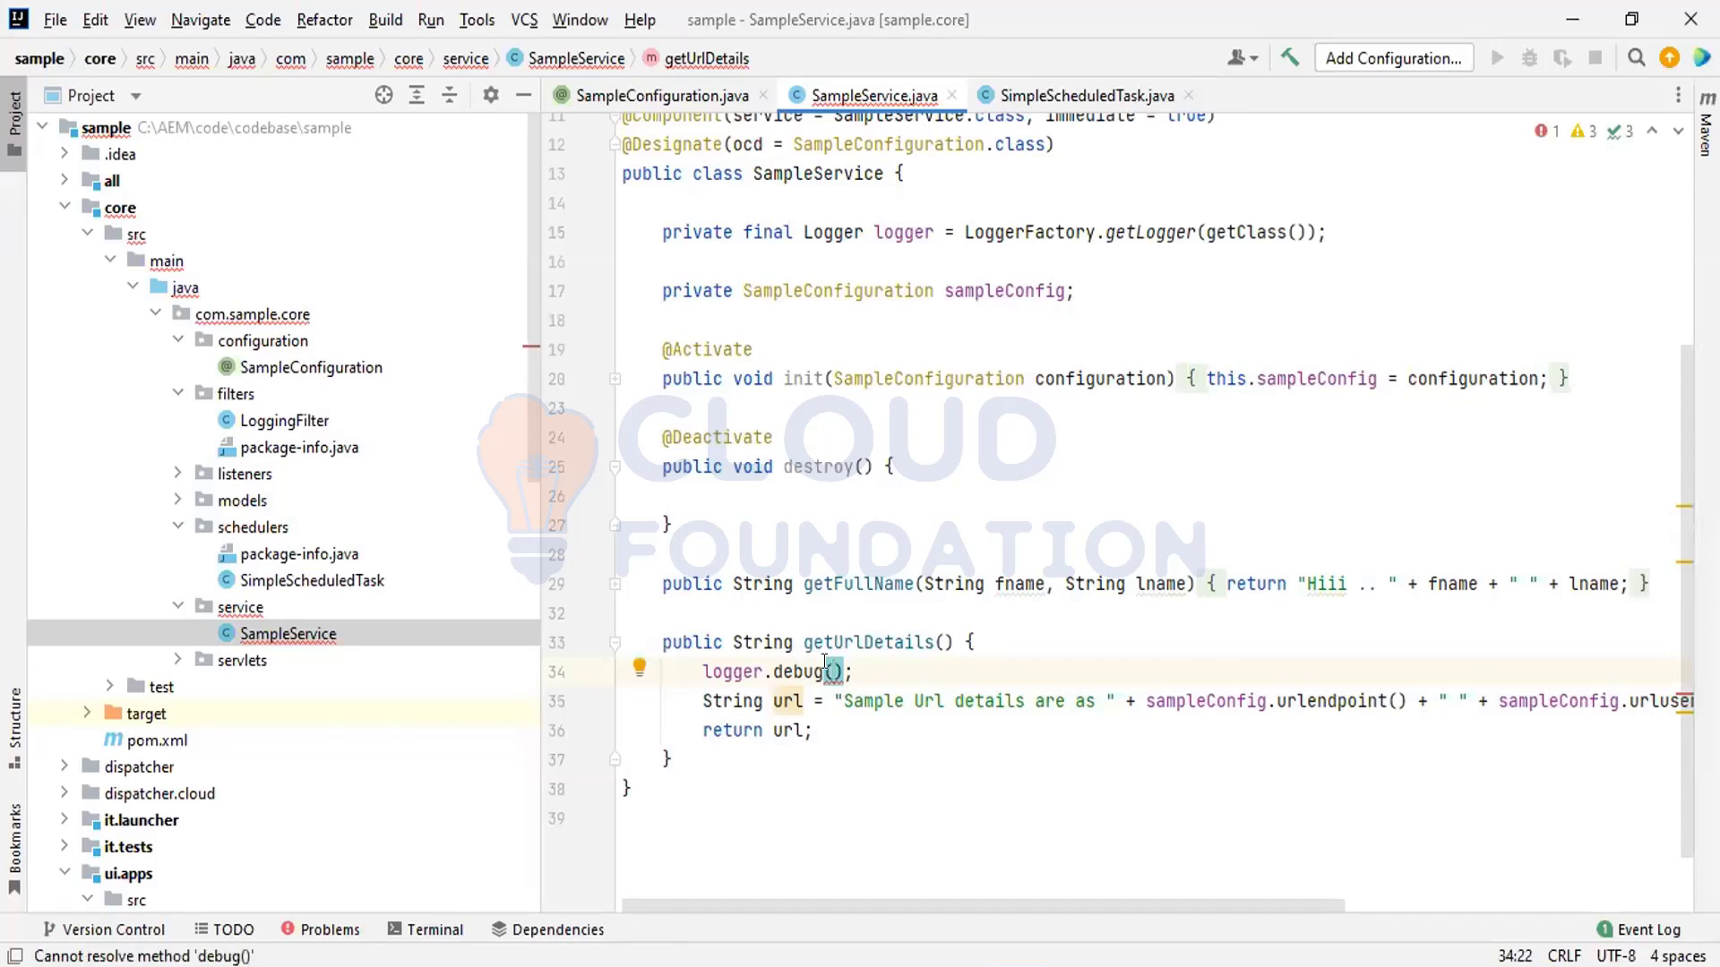
{"action": "type", "text": "\""}
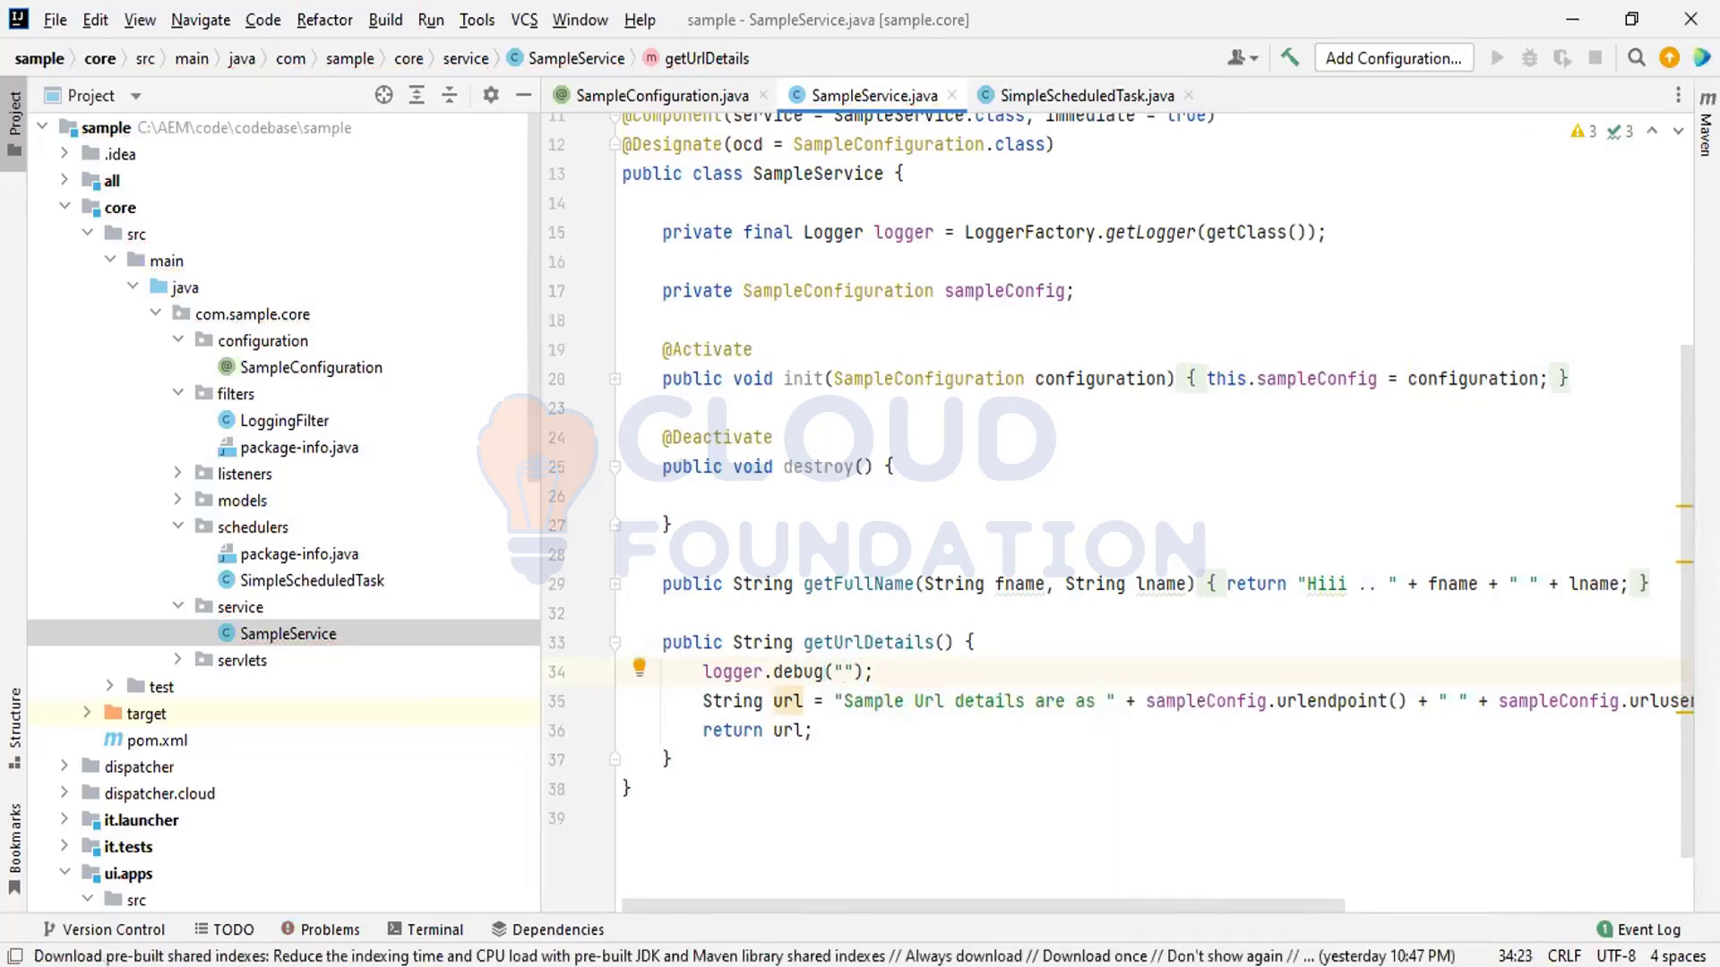
{"action": "type", "text": "Inside de"}
{"action": "type", "text": "bug od"}
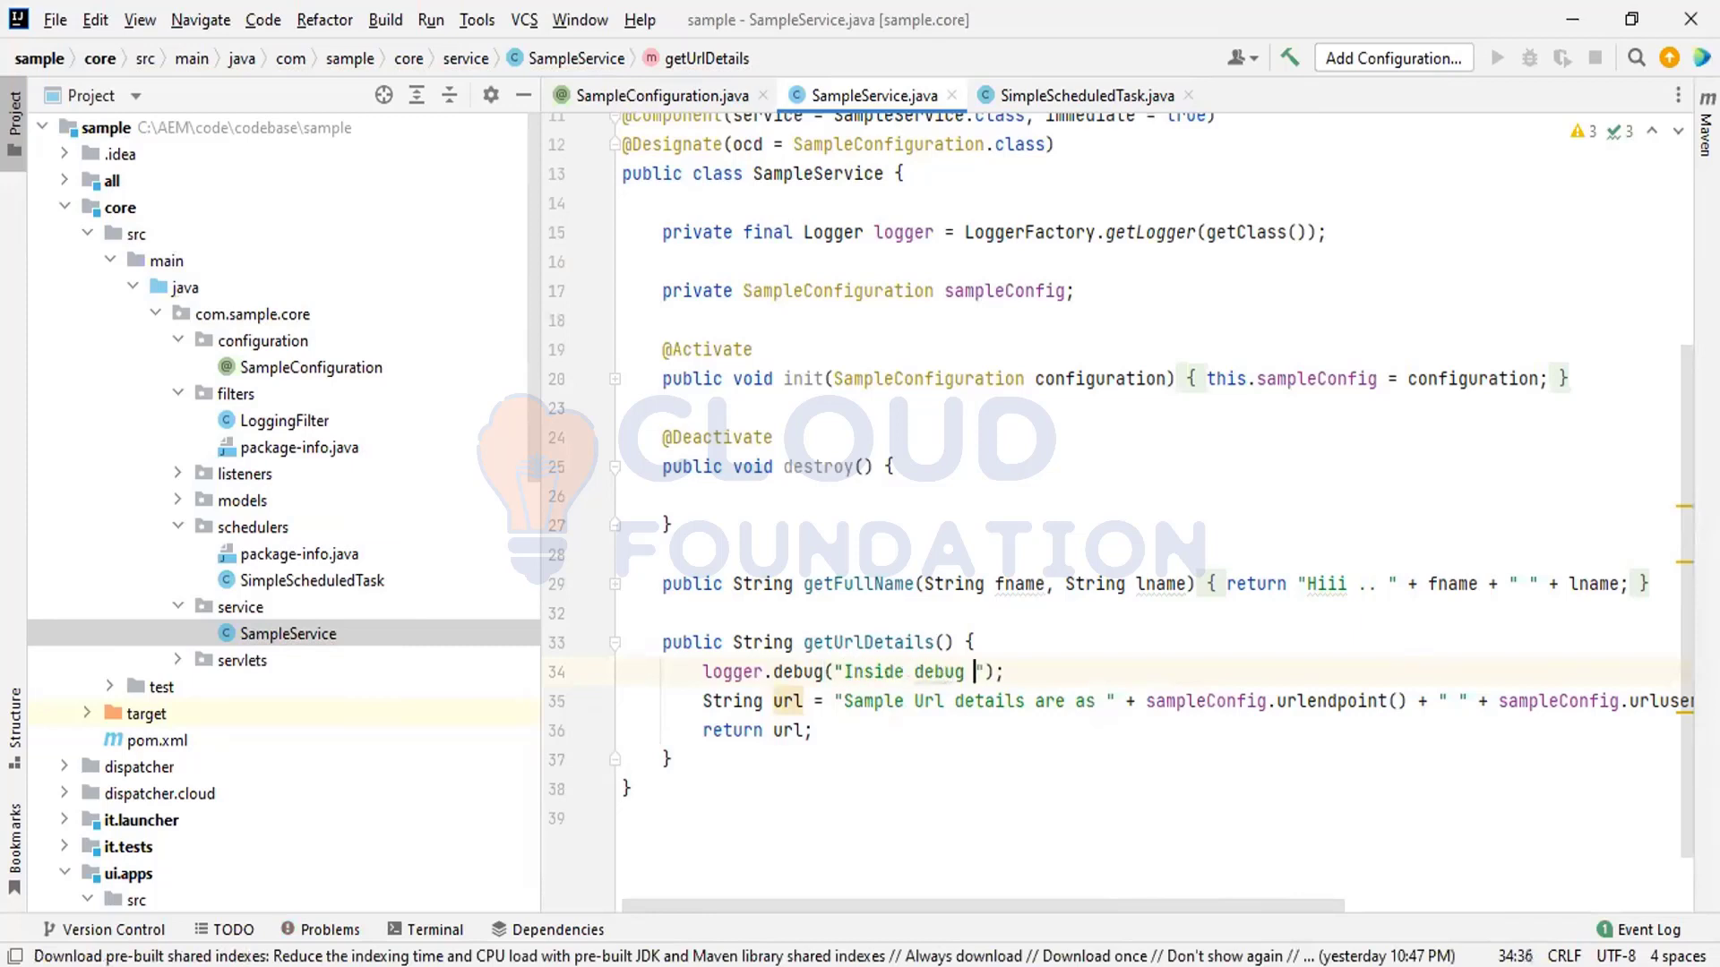
{"action": "key", "text": "BackSpace"}
{"action": "type", "text": "f"}
{"action": "double_click", "coordinate": [839, 639]}
{"action": "key", "text": "ctrl+c"}
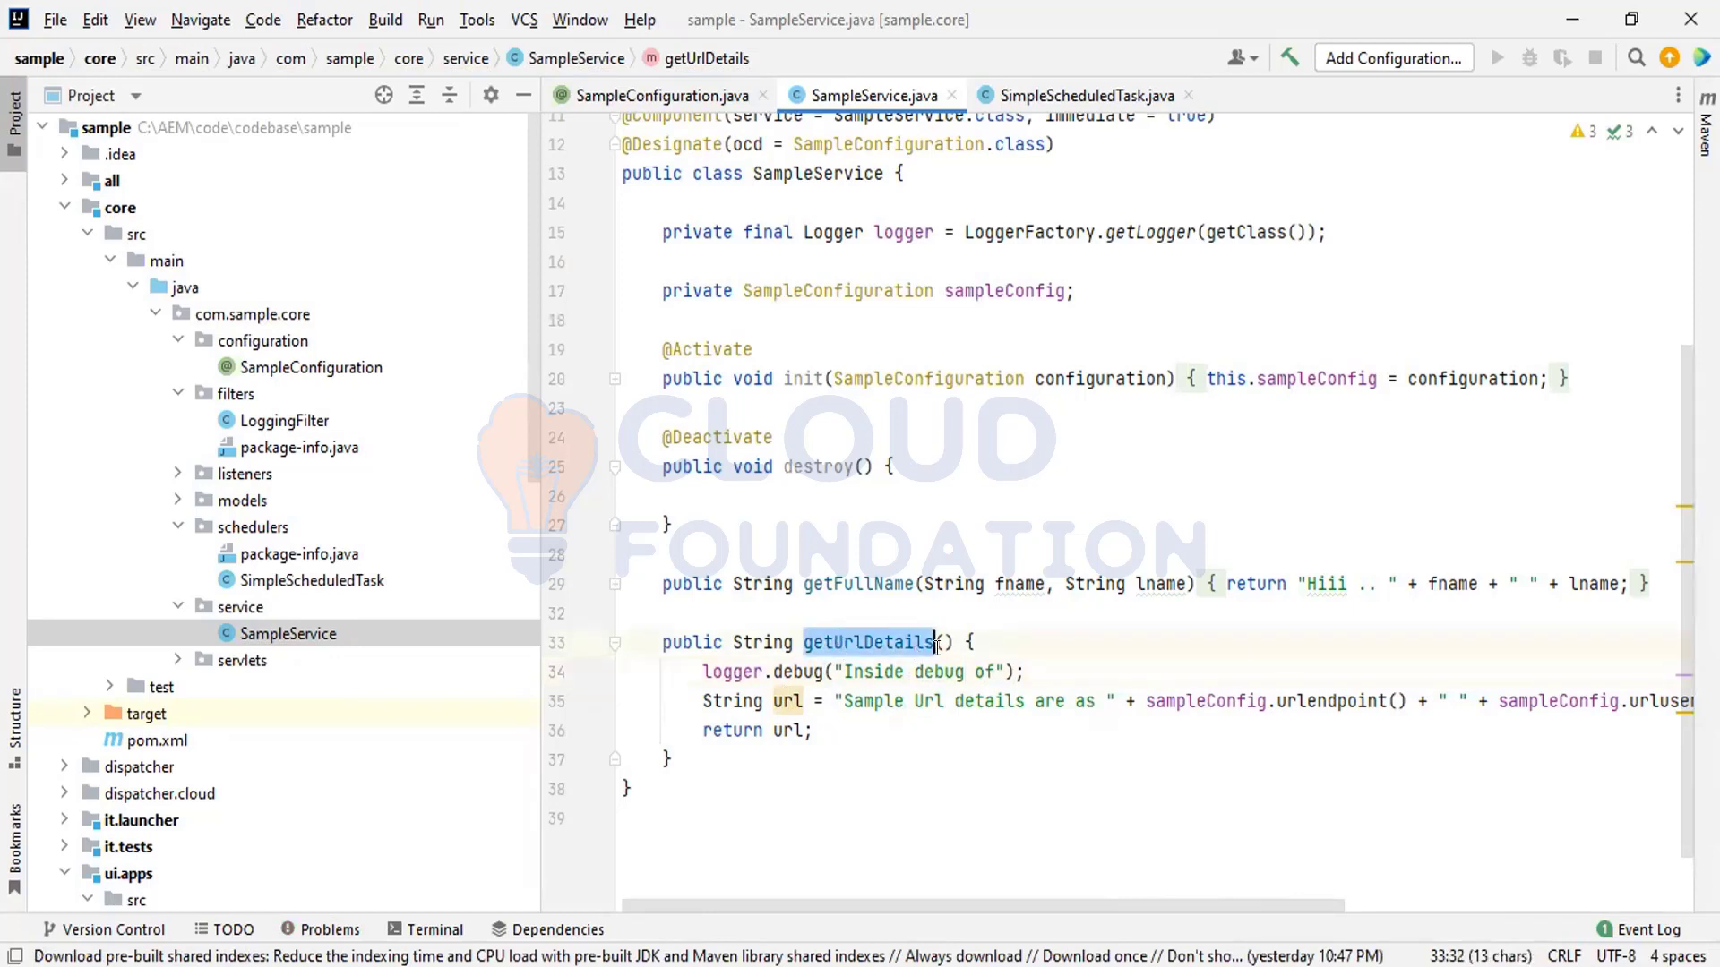
{"action": "left_click", "coordinate": [995, 671]}
{"action": "key", "text": "ctrl+v"}
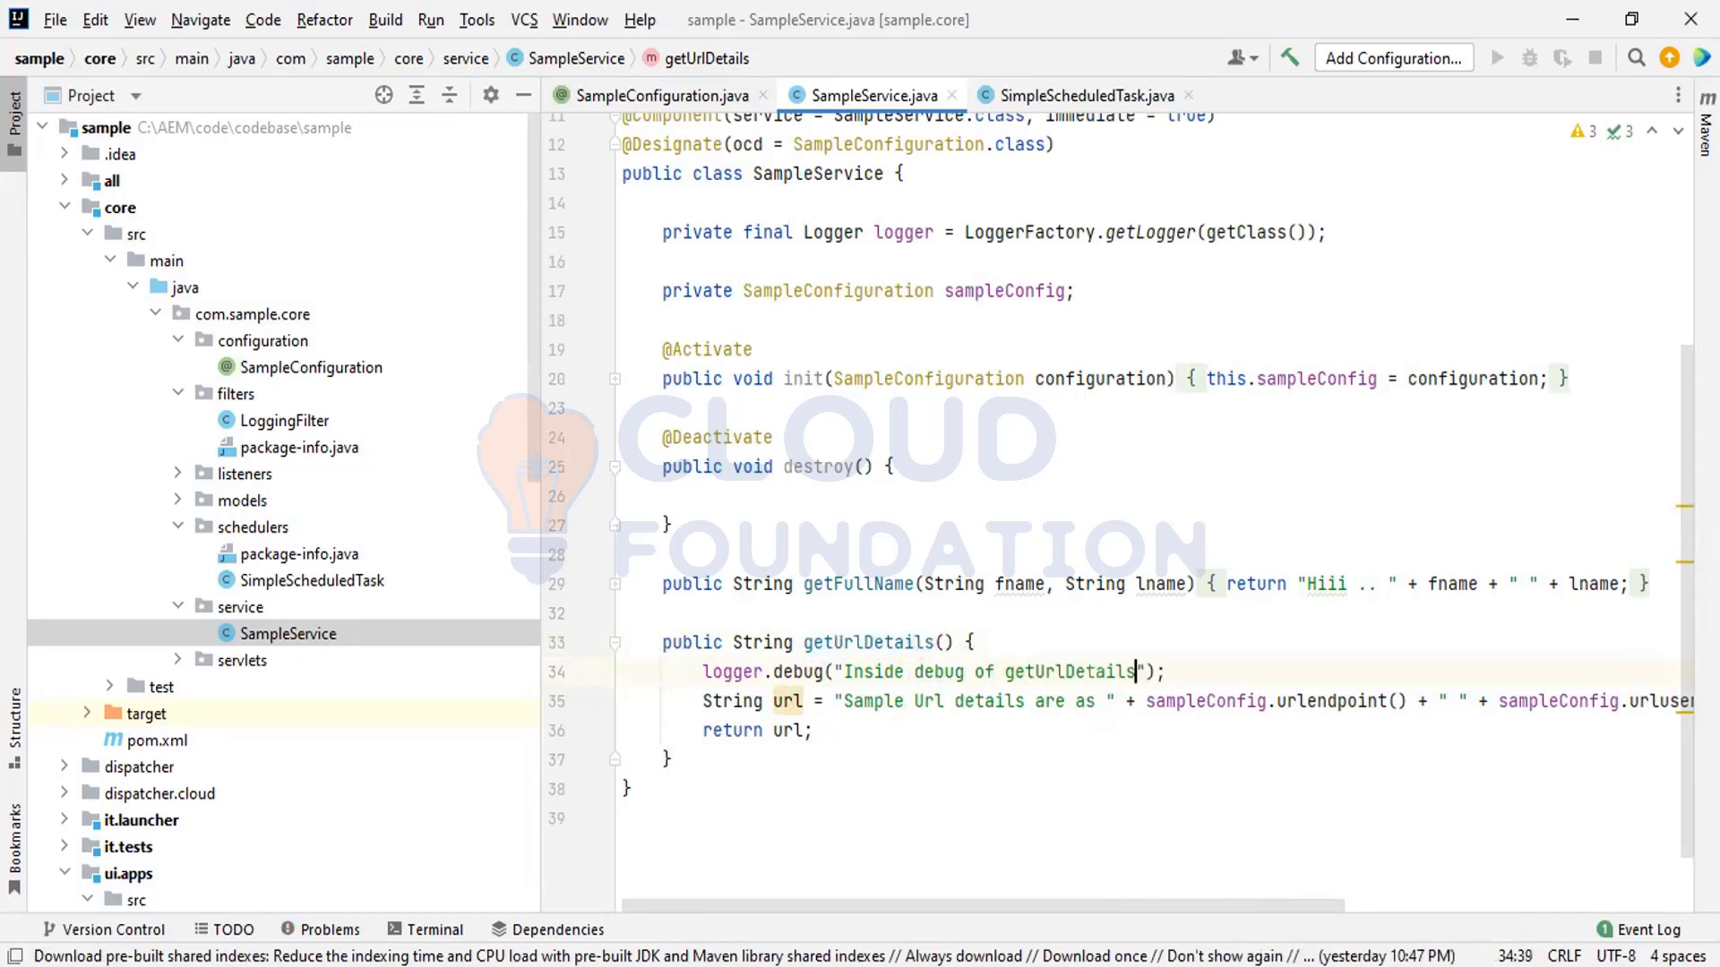
Step: Duplicate the logger.debug statement in getUrlDetails() until five identical calls stand above the url line
{"action": "left_click_drag", "start_coordinate": [703, 671], "coordinate": [1179, 660]}
{"action": "key", "text": "ctrl+c"}
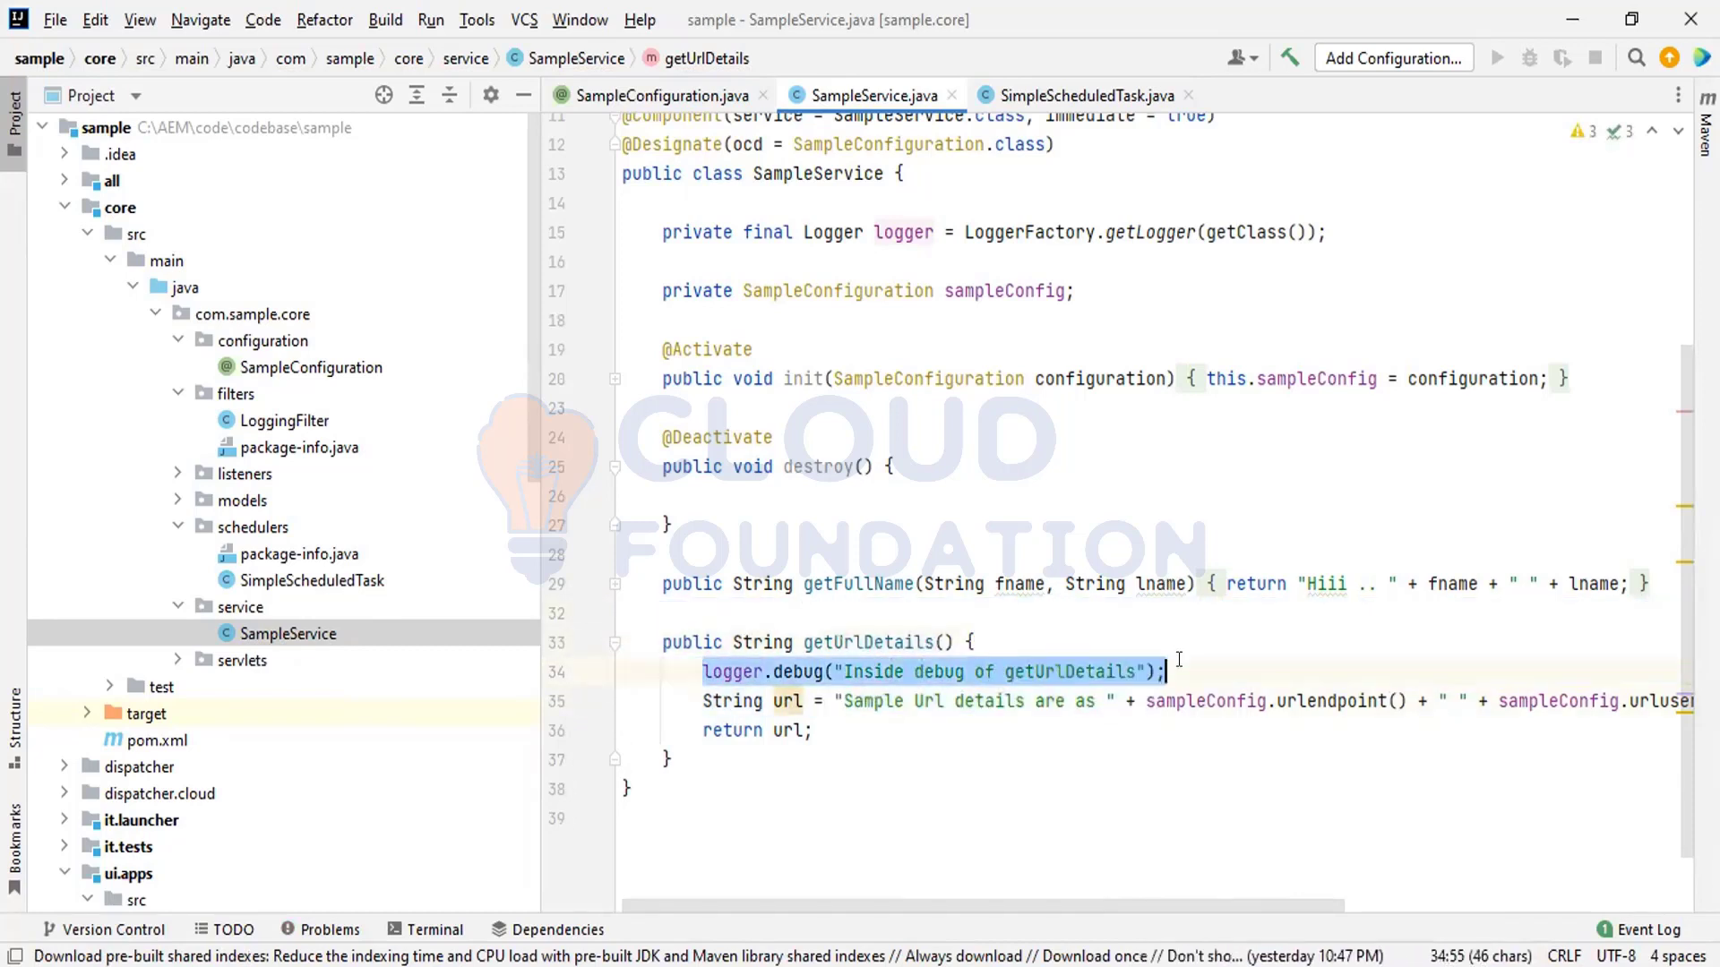
{"action": "left_click", "coordinate": [1178, 660]}
{"action": "key", "text": "ctrl+d"}
{"action": "key", "text": "ctrl+d"}
{"action": "key", "text": "Return"}
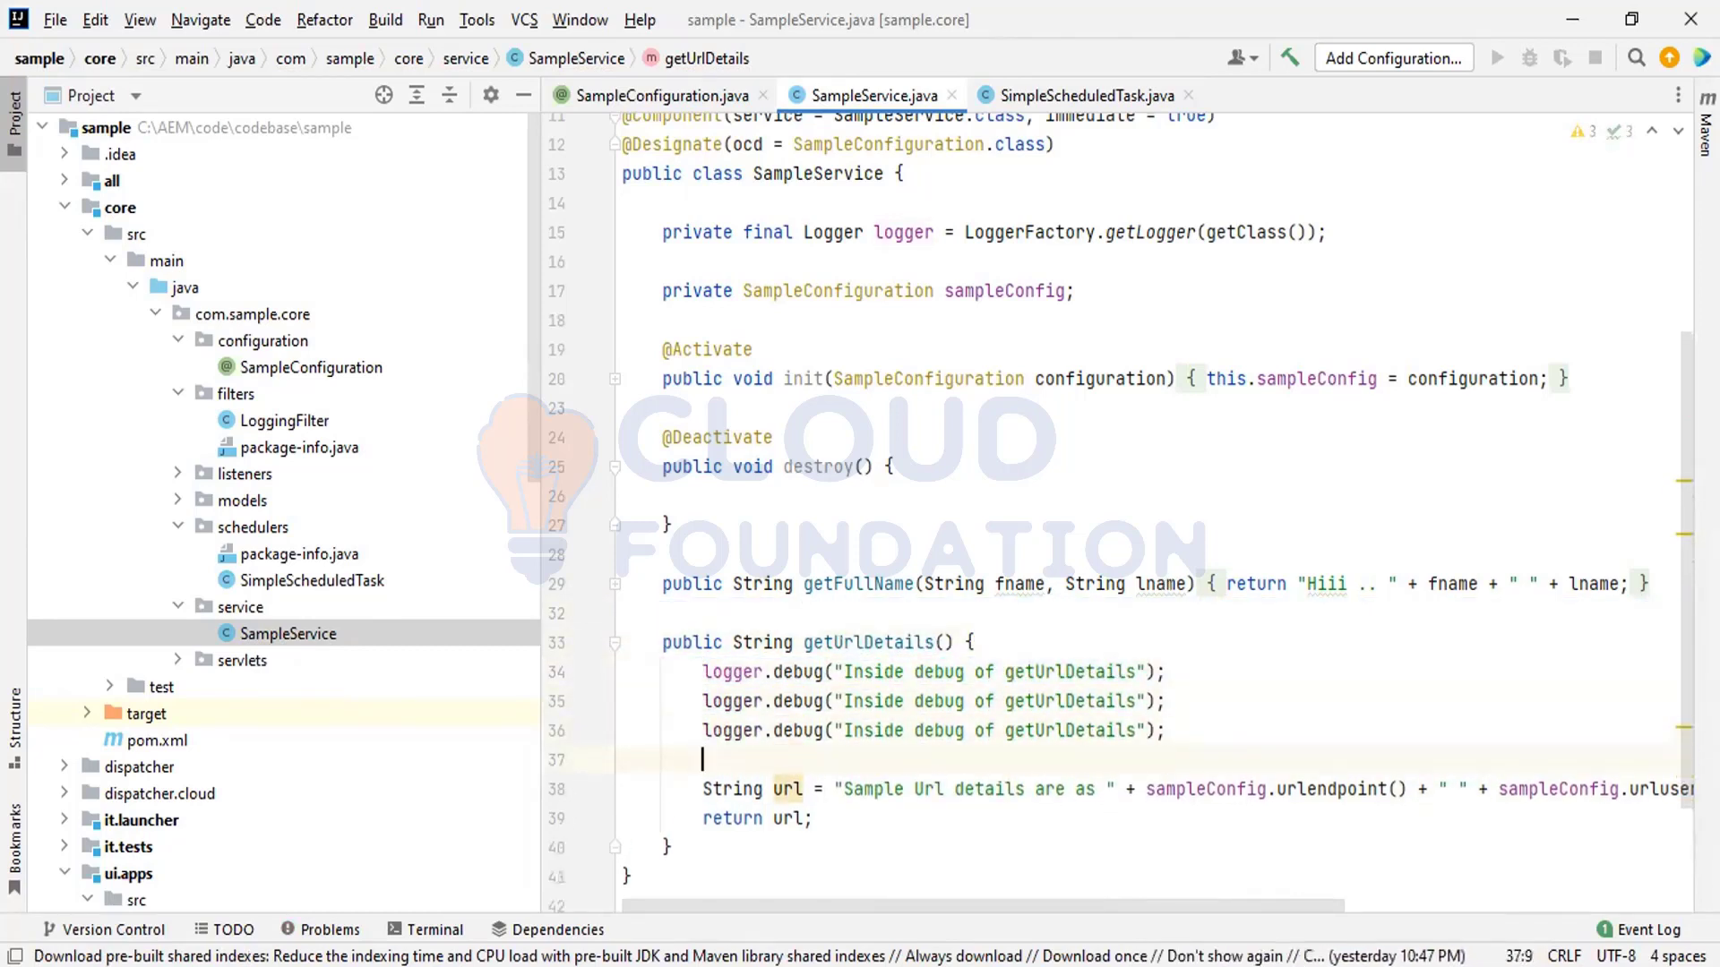
{"action": "key", "text": "ctrl+v"}
{"action": "key", "text": "Return"}
{"action": "key", "text": "ctrl+v"}
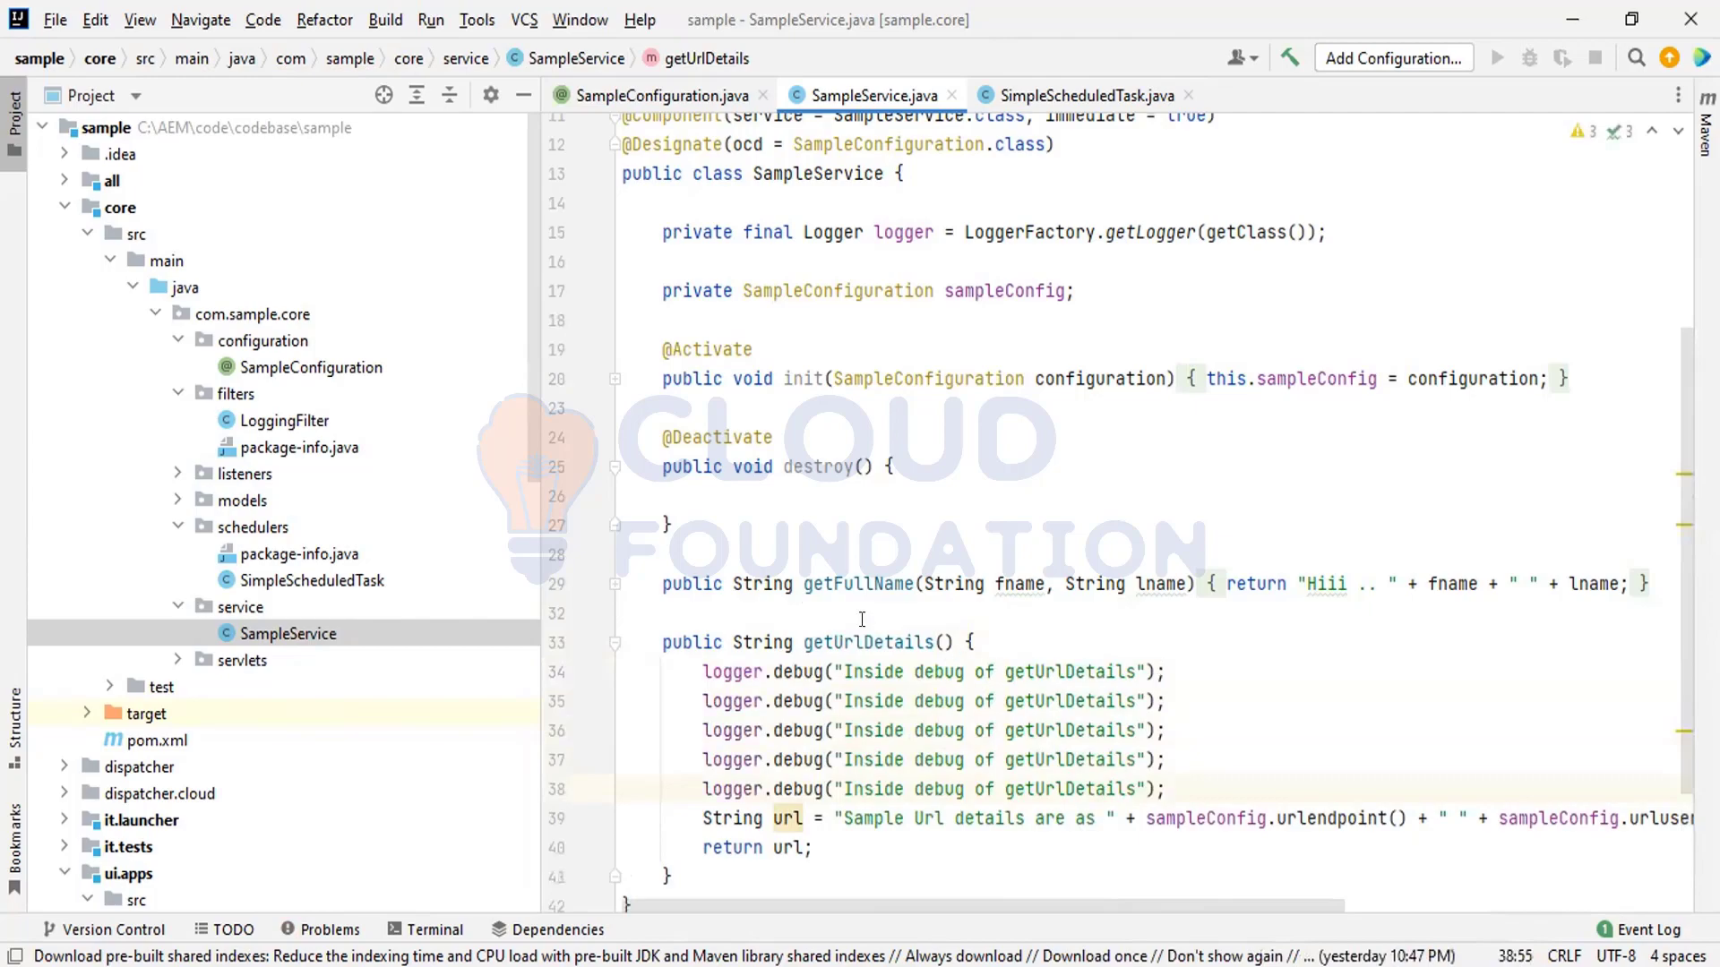
Step: Check the Log Level options in the AEM Web Console and change the first logger call in getUrlDetails() to trace in IntelliJ IDEA
{"action": "key", "text": "alt+Tab"}
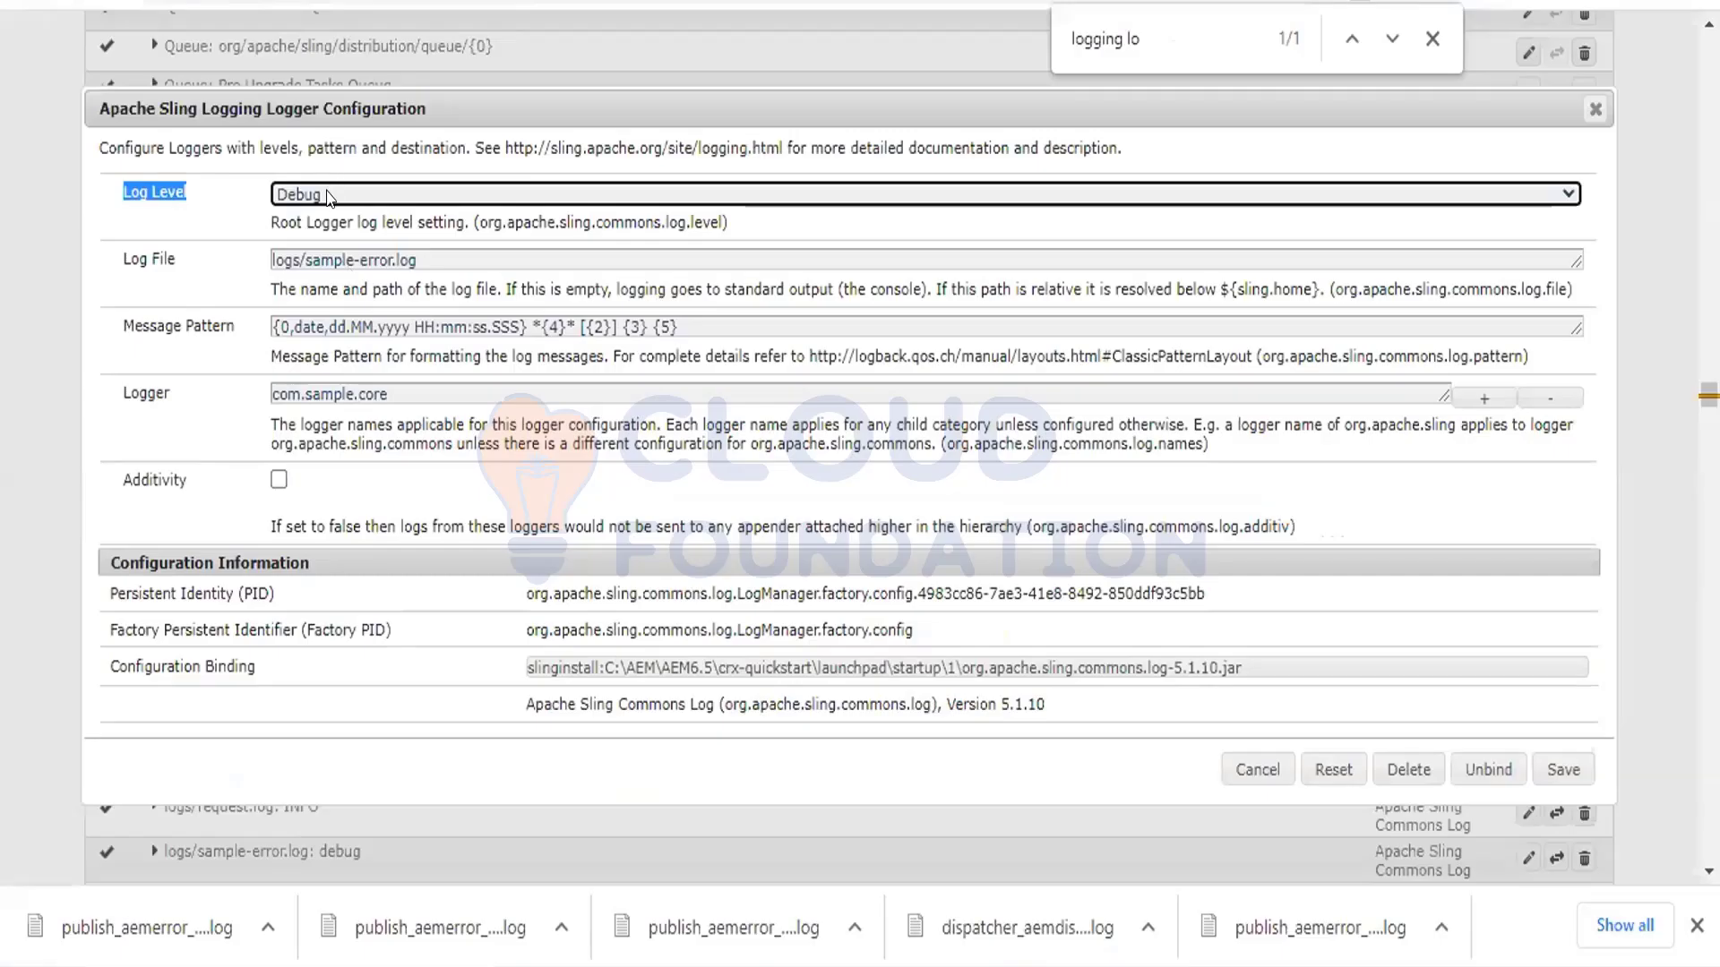
{"action": "left_click", "coordinate": [330, 195]}
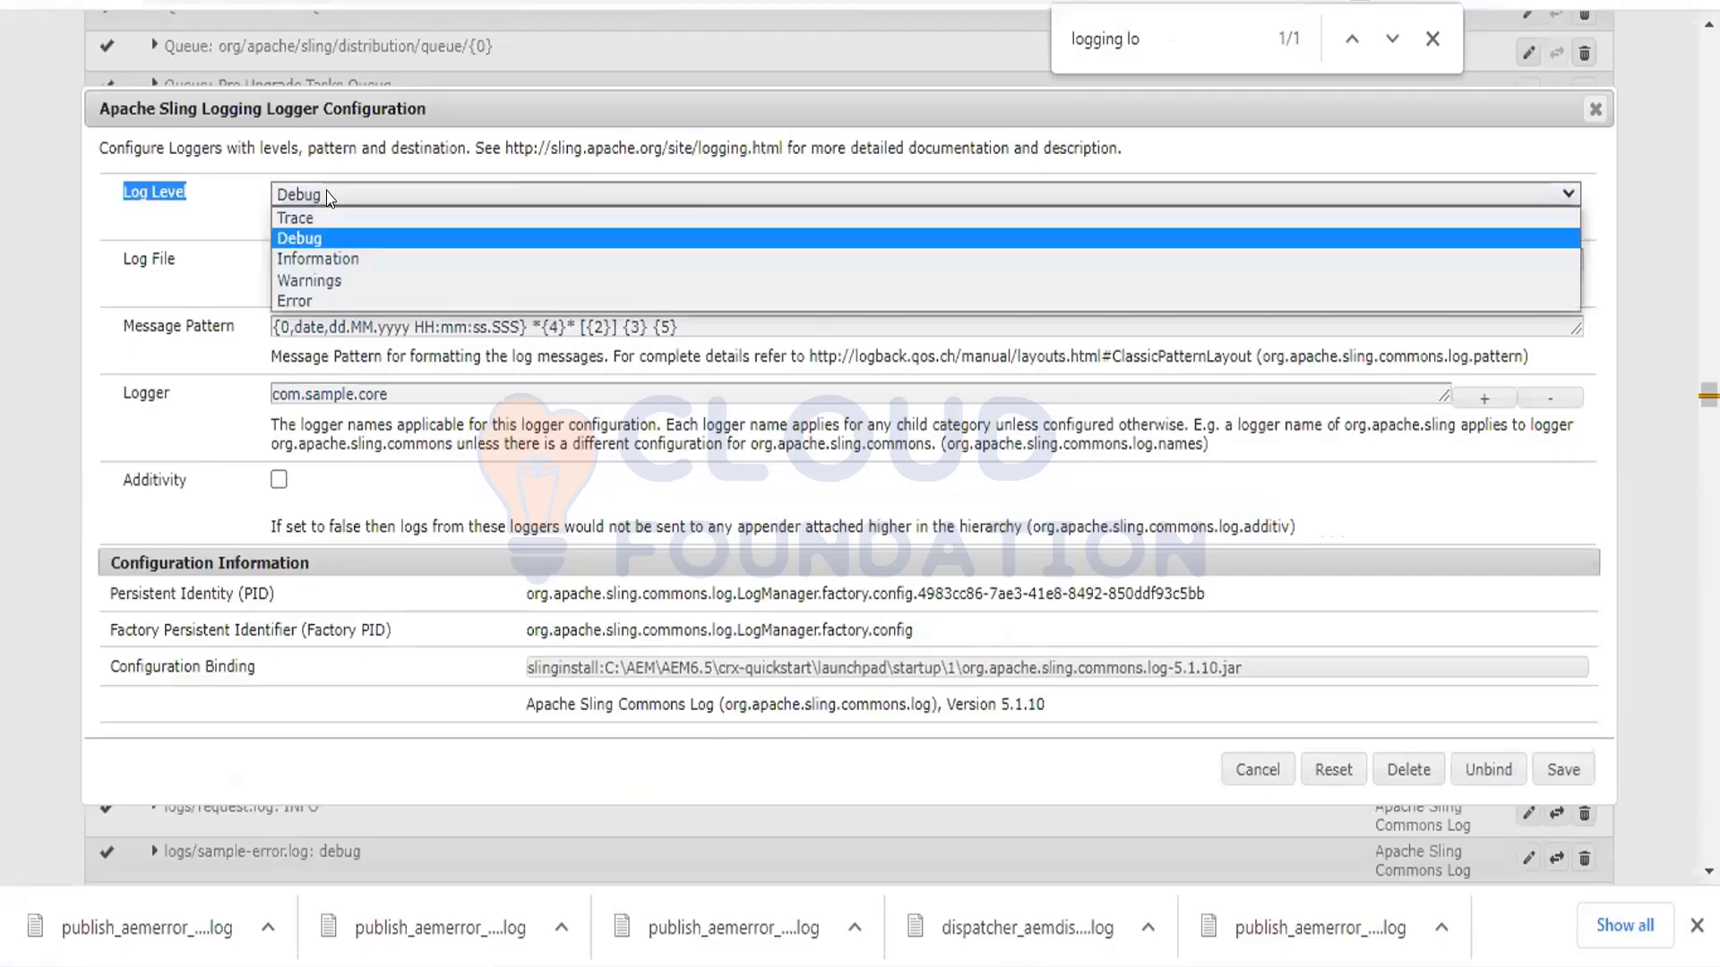
{"action": "left_click", "coordinate": [315, 259]}
{"action": "key", "text": "alt+Tab"}
{"action": "double_click", "coordinate": [801, 640]}
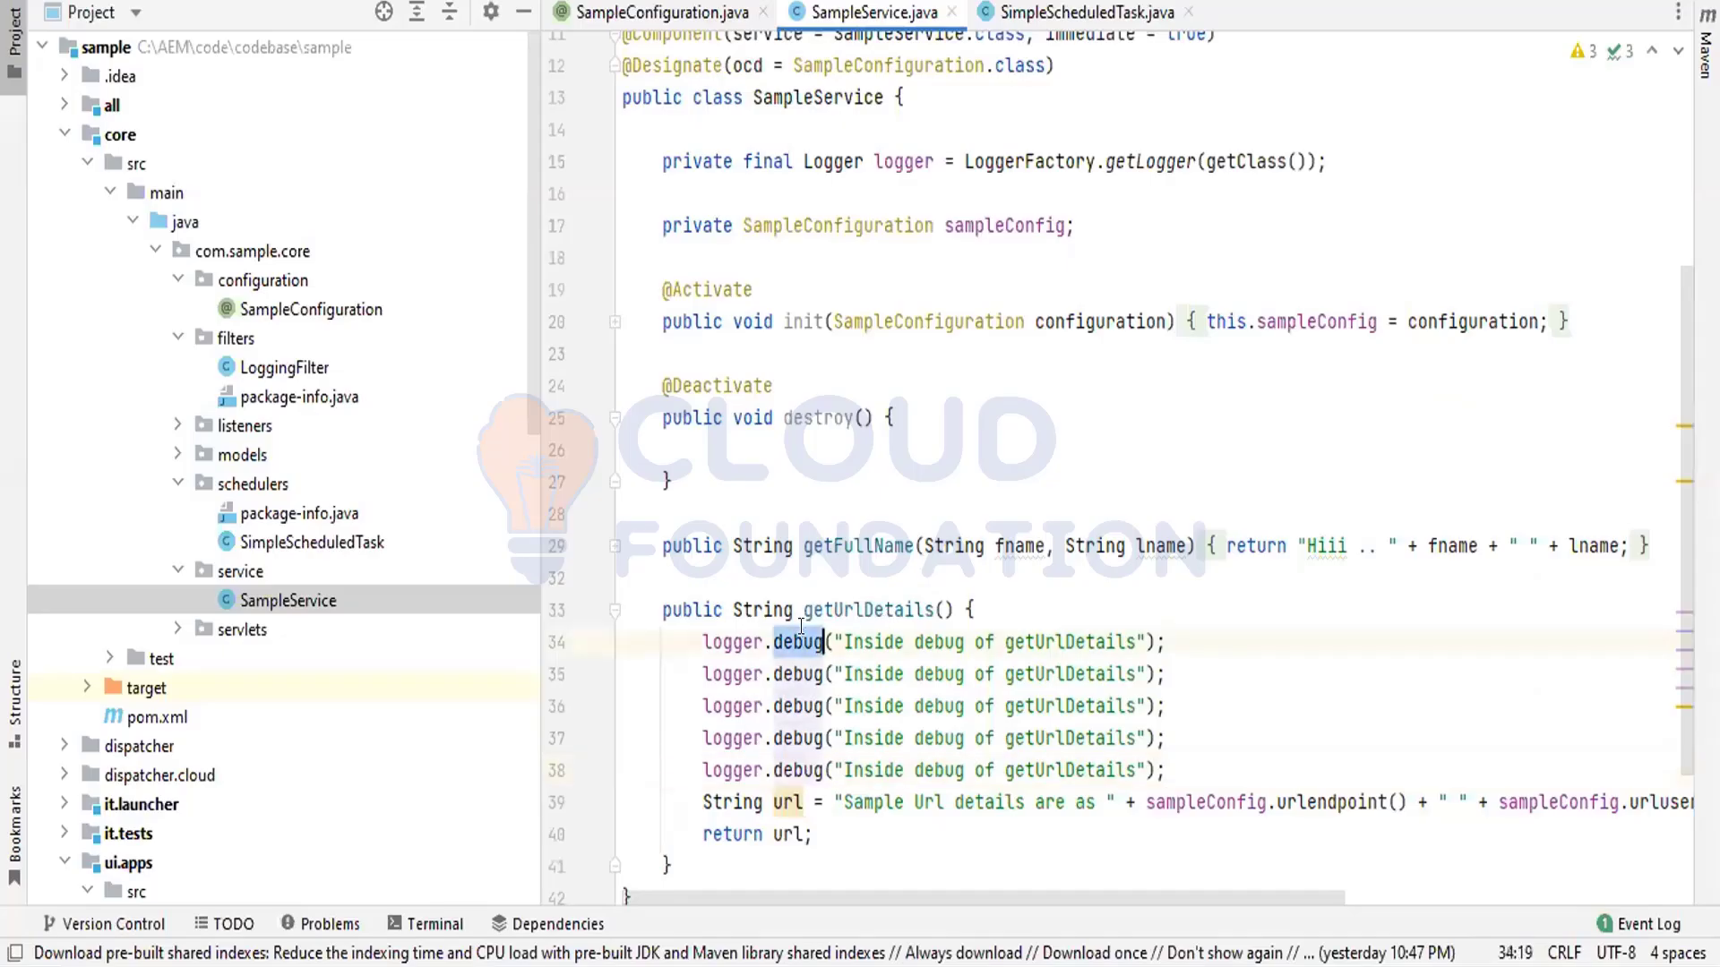
{"action": "type", "text": "tra"}
{"action": "key", "text": "Return"}
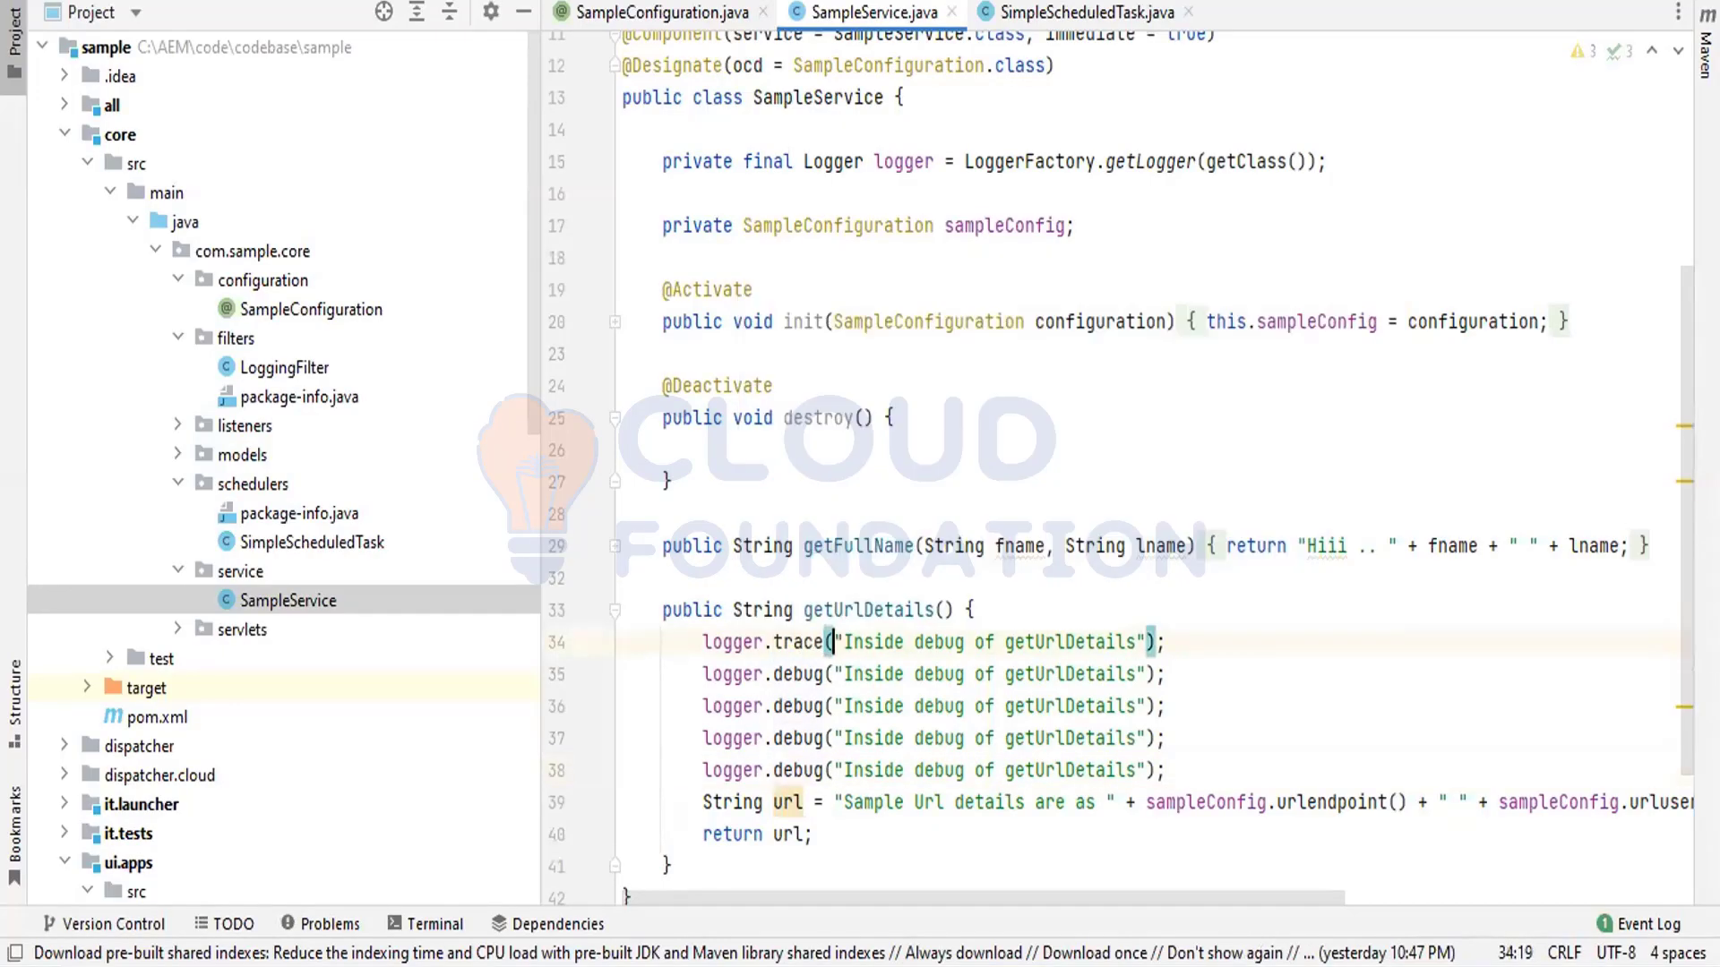
Step: Change the third logger call in getUrlDetails() to info and the fourth one to warn
{"action": "double_click", "coordinate": [785, 704]}
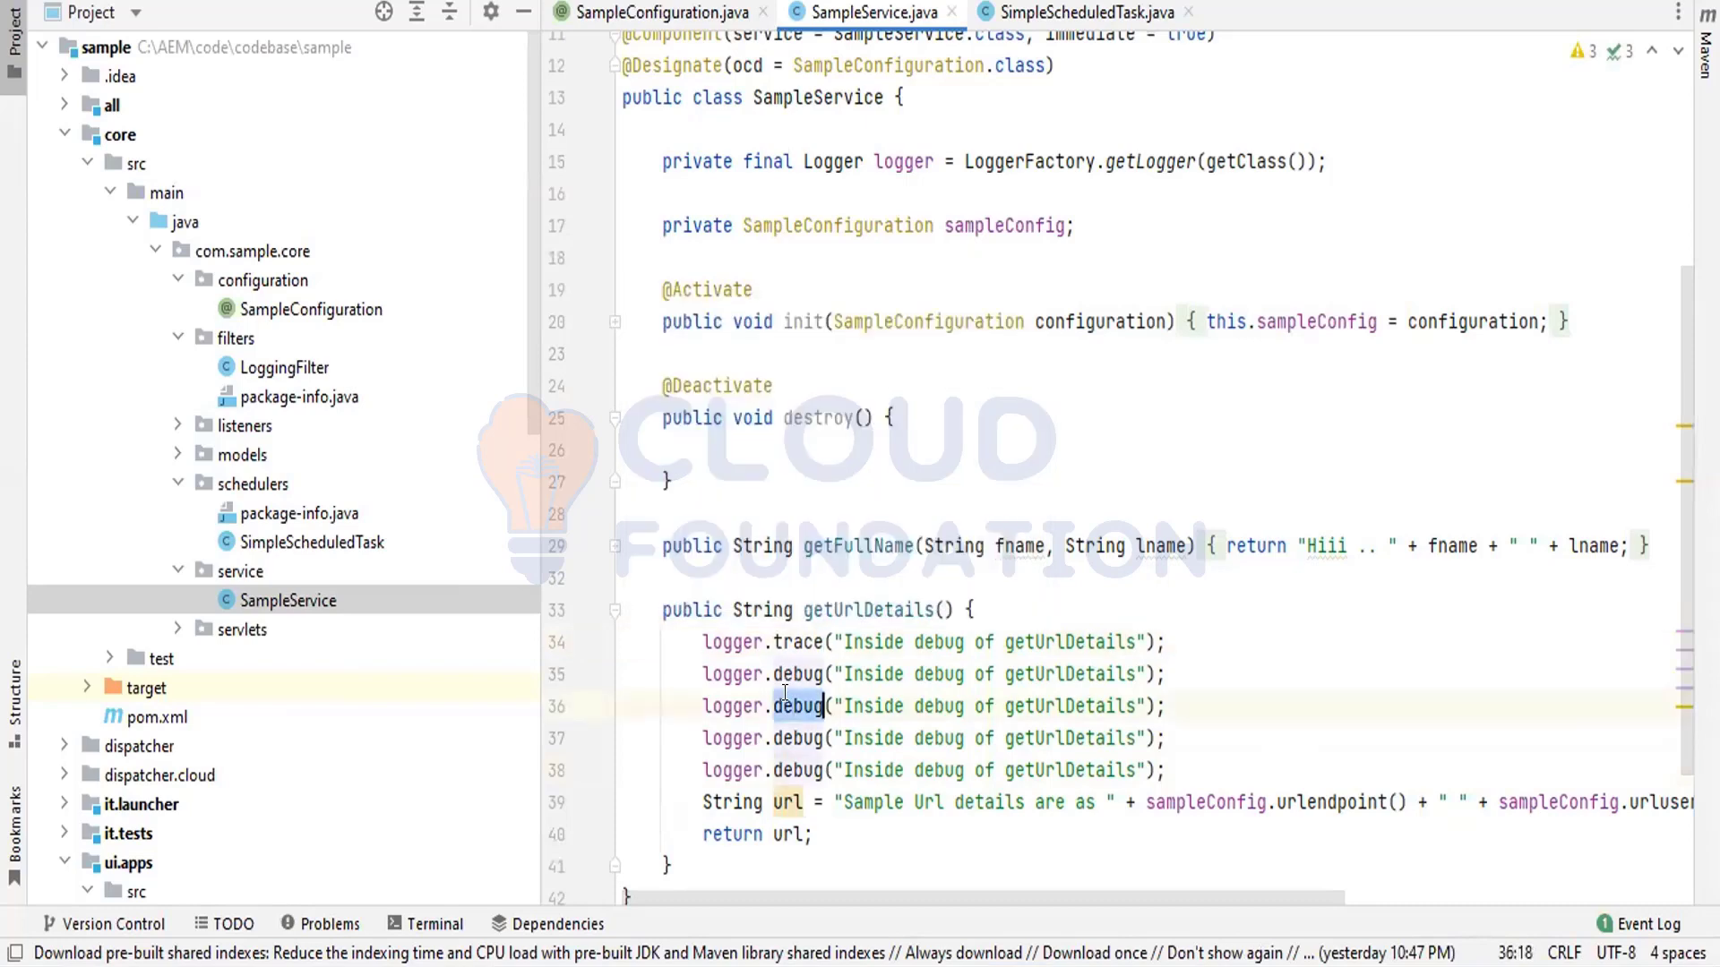
{"action": "type", "text": "info"}
{"action": "key", "text": "Return"}
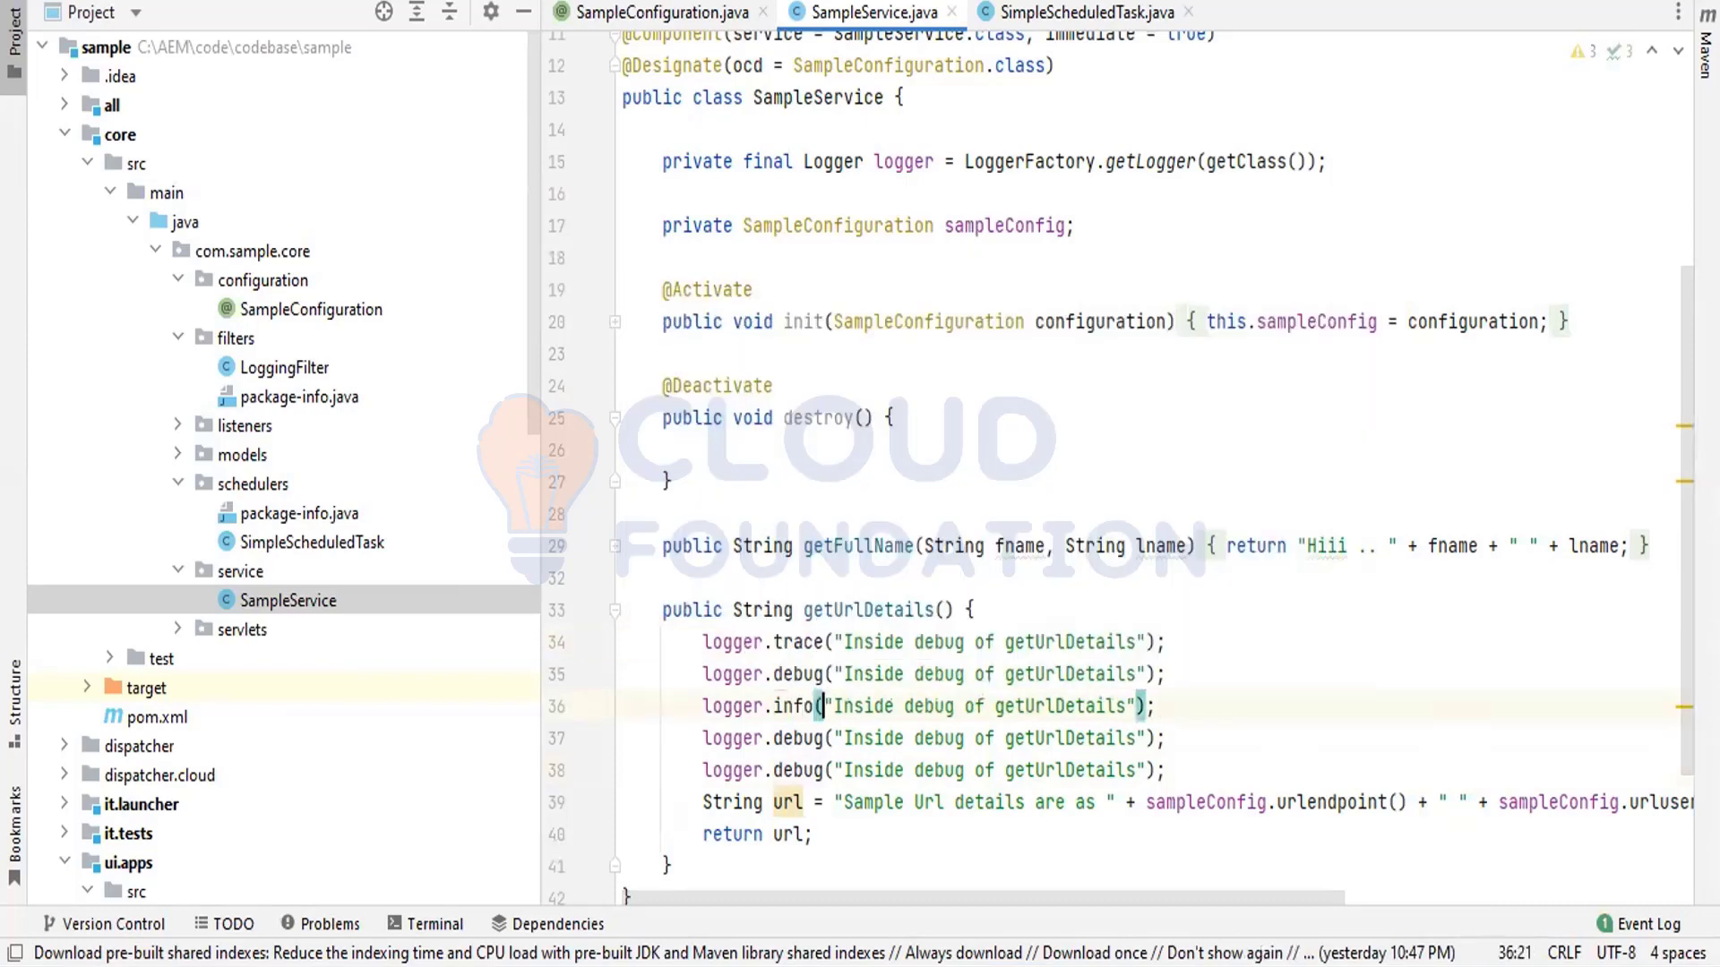
{"action": "double_click", "coordinate": [798, 738]}
{"action": "type", "text": "wa"}
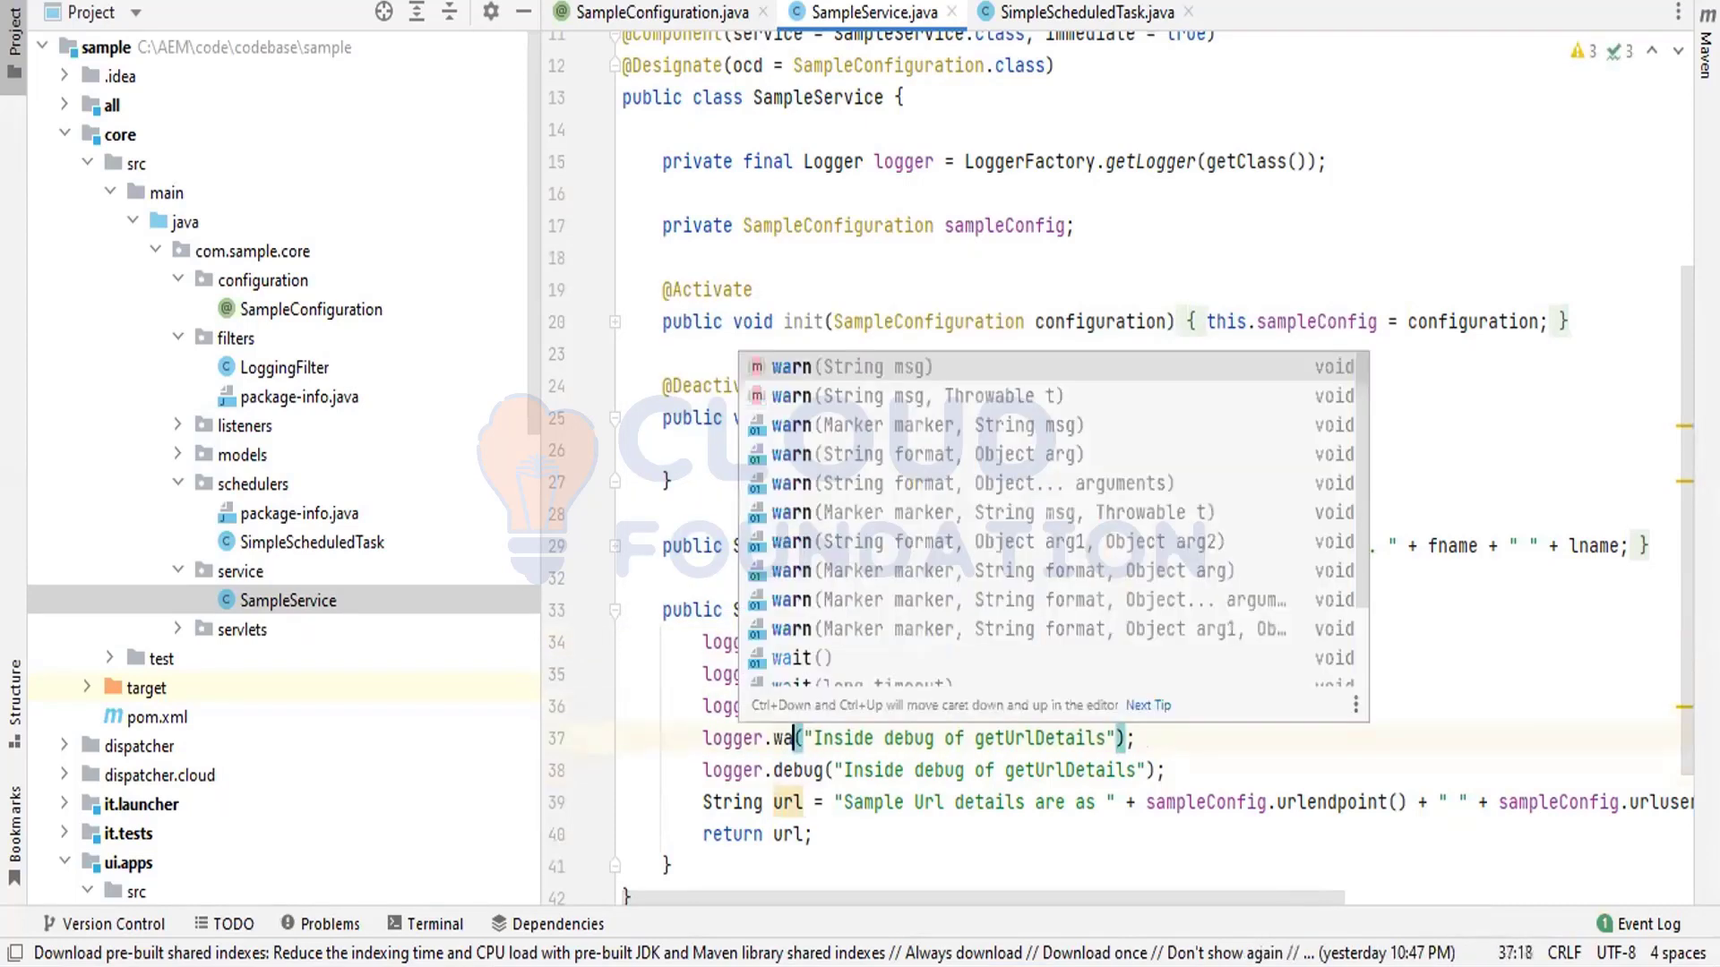
{"action": "key", "text": "Return"}
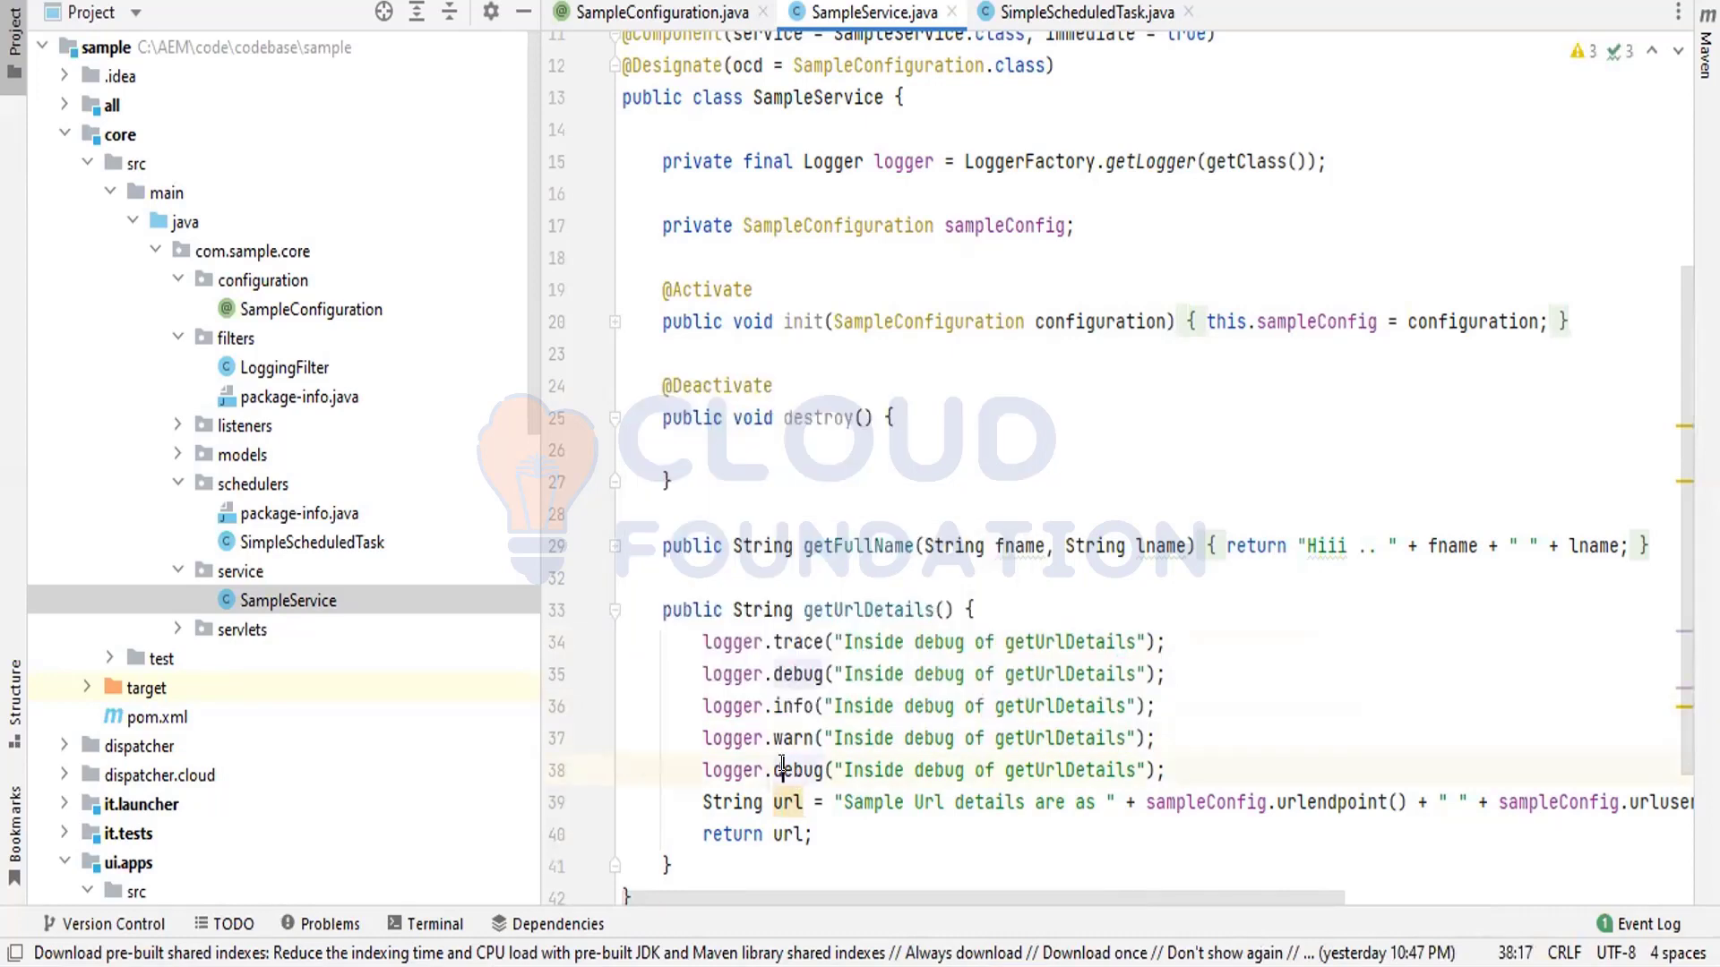
Step: Recheck the Log Level options in the AEM Web Console and change the fifth logger call in getUrlDetails() to error
{"action": "double_click", "coordinate": [787, 770]}
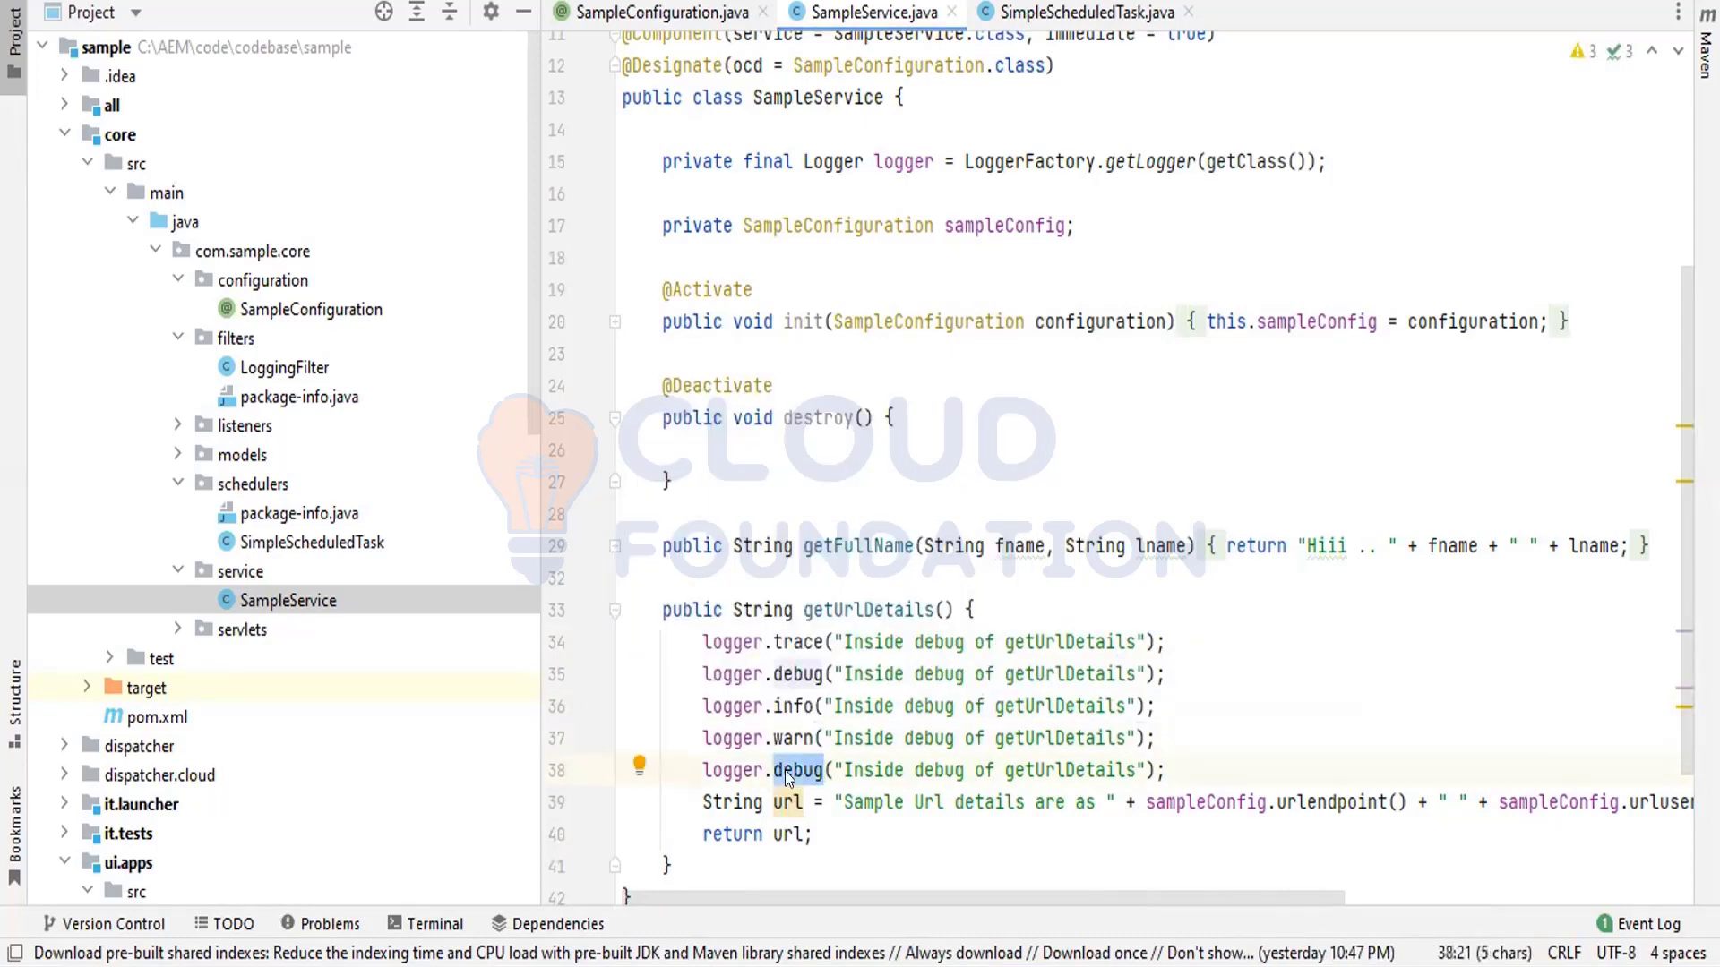
{"action": "key", "text": "alt+Tab"}
{"action": "left_click", "coordinate": [368, 195]}
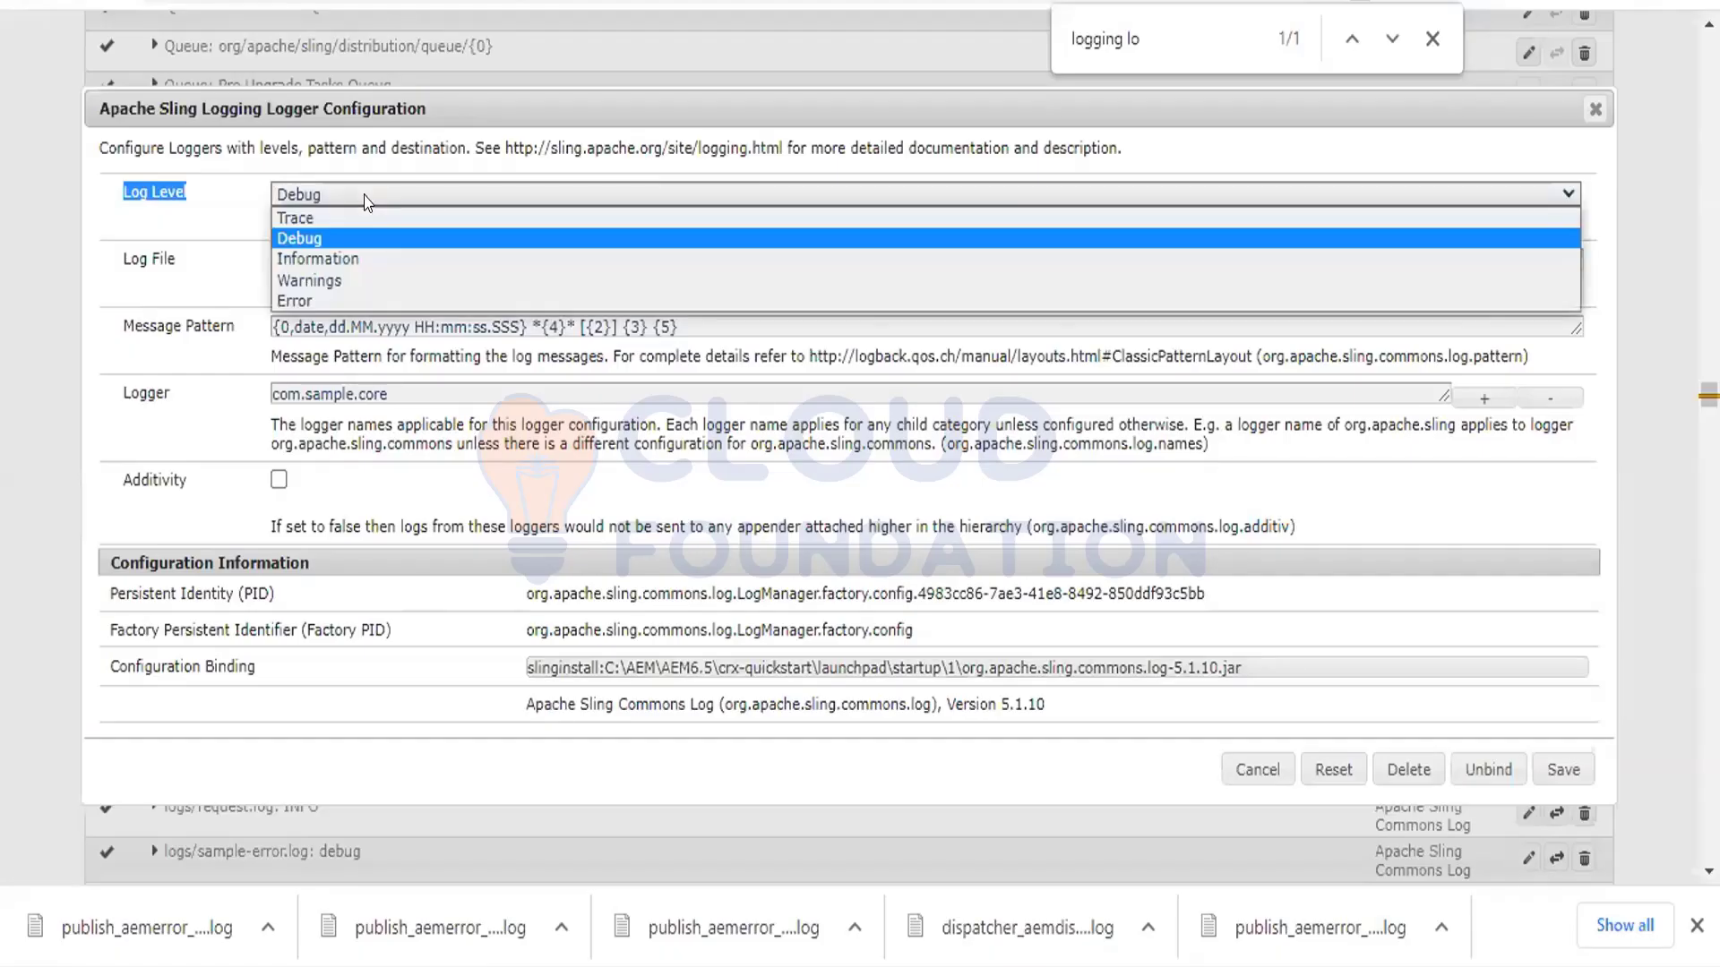
{"action": "left_click", "coordinate": [367, 199]}
{"action": "key", "text": "alt+Tab"}
{"action": "type", "text": "er"}
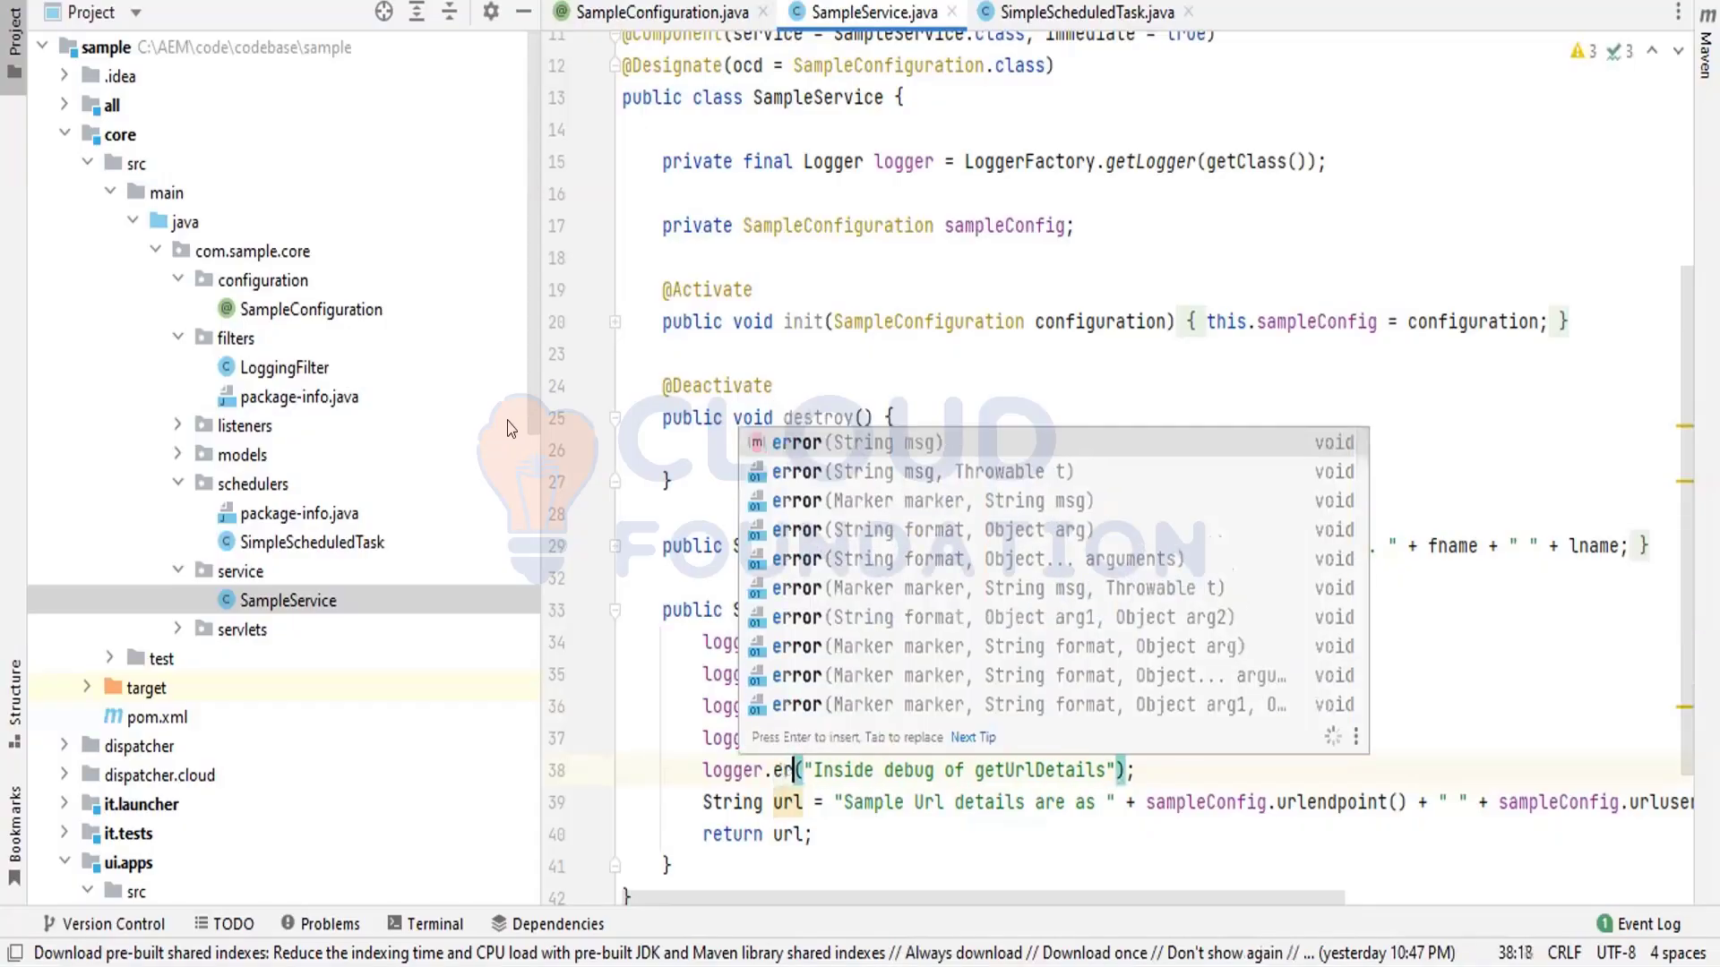
{"action": "type", "text": "ror"}
{"action": "key", "text": "Return"}
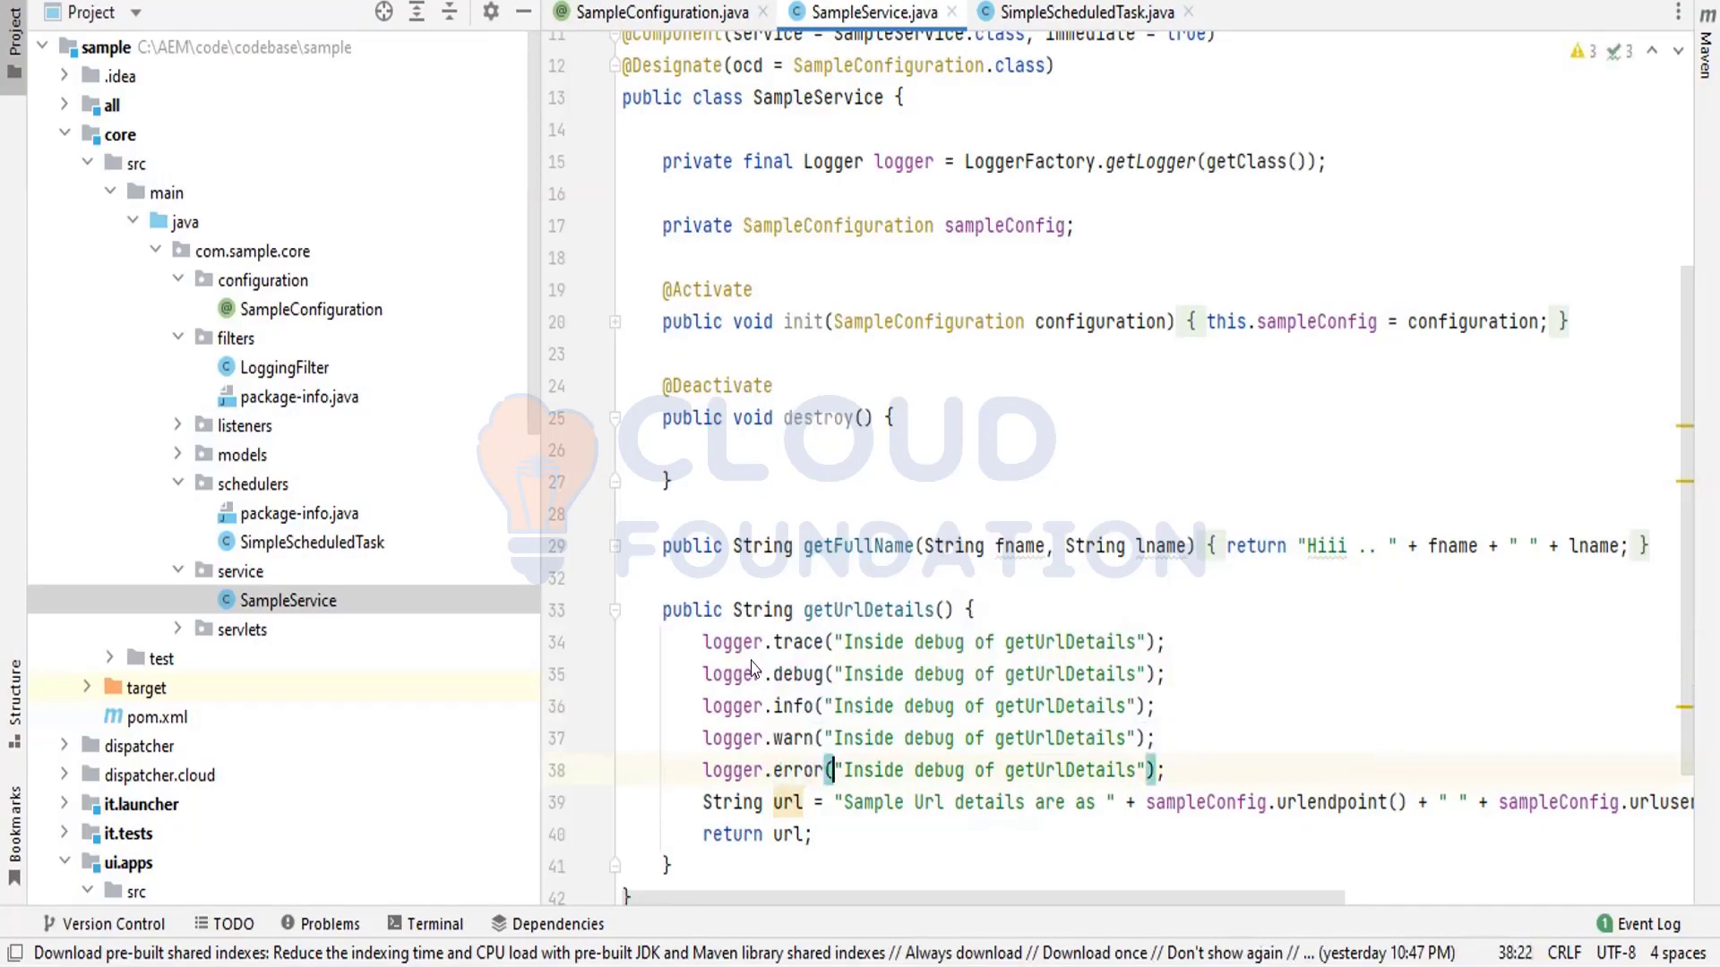
Step: Review the five logger calls in getUrlDetails(), from trace to error, along with the documentation of the logger methods
{"action": "left_click", "coordinate": [1229, 666]}
{"action": "left_click", "coordinate": [702, 641]}
{"action": "left_click_drag", "start_coordinate": [702, 641], "coordinate": [1182, 768]}
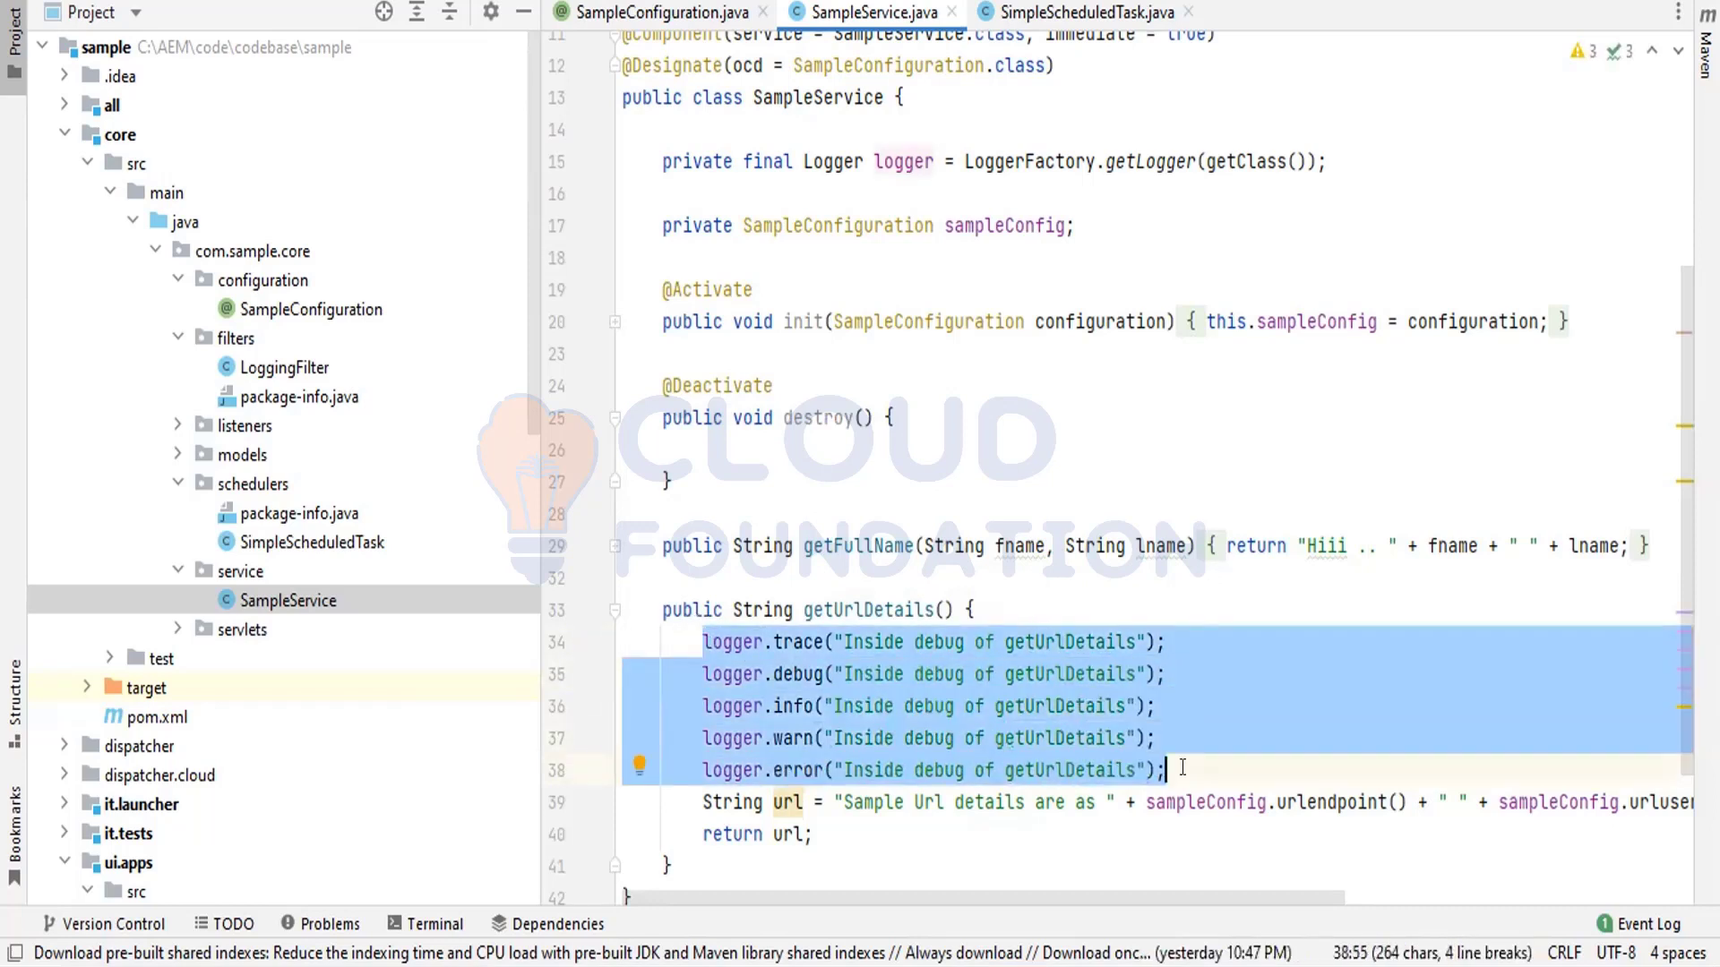
{"action": "left_click", "coordinate": [1182, 767]}
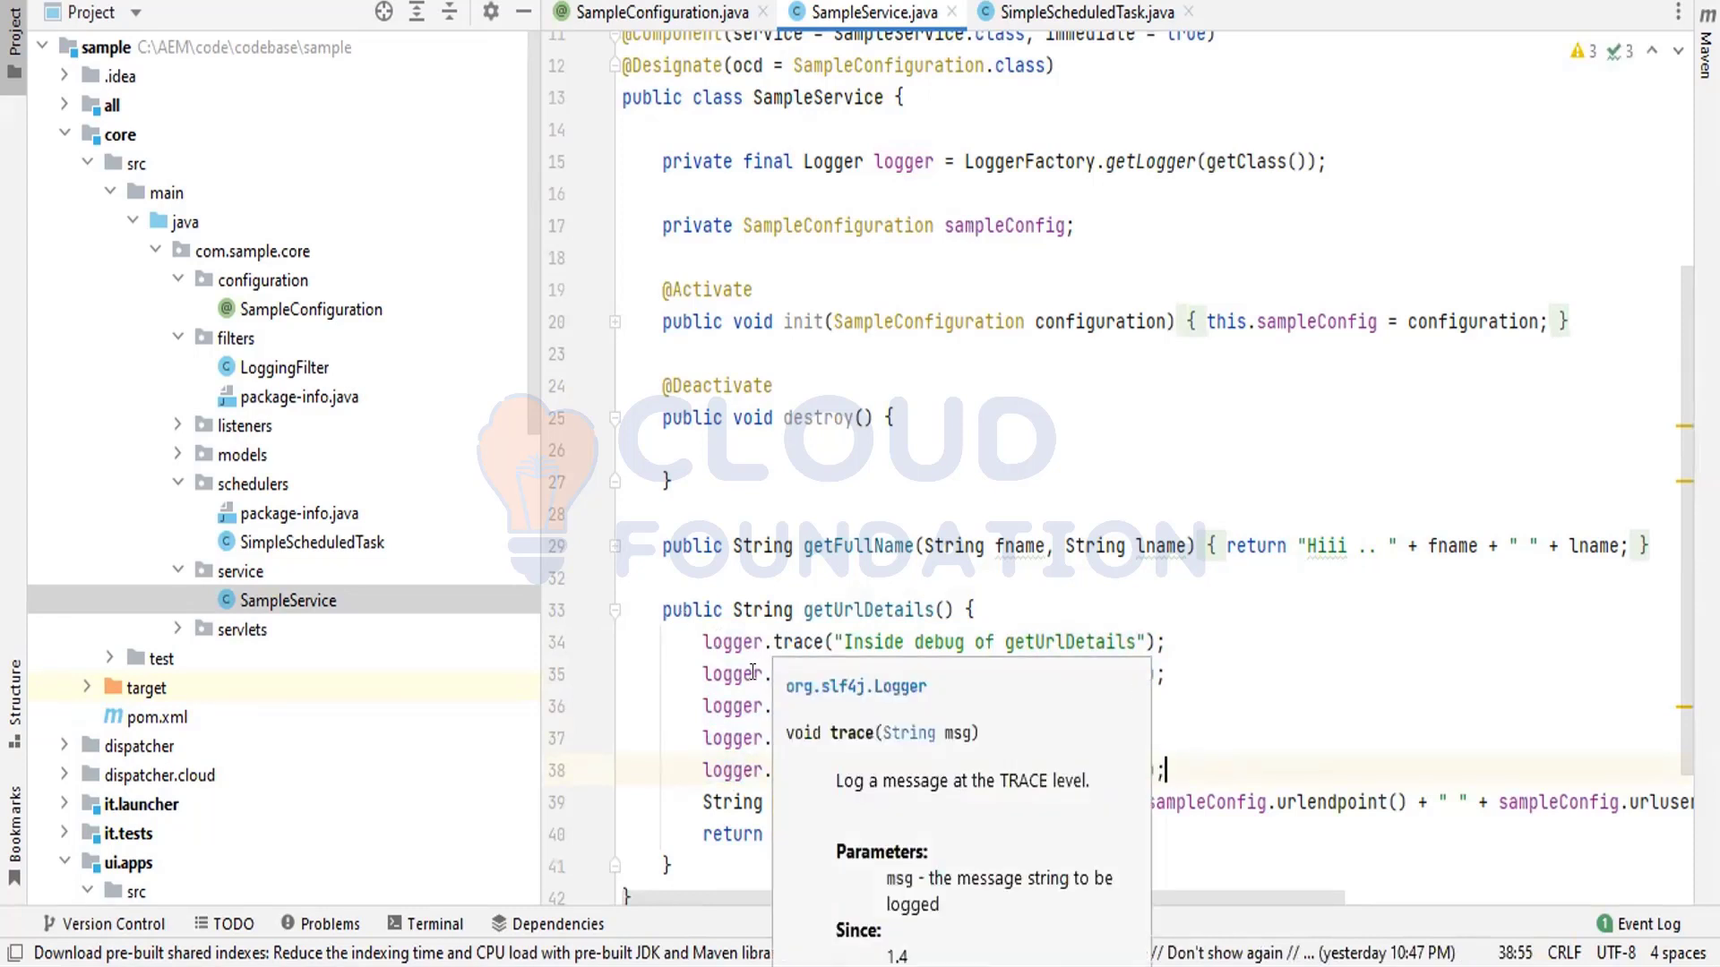
{"action": "left_click", "coordinate": [753, 673]}
{"action": "double_click", "coordinate": [782, 761]}
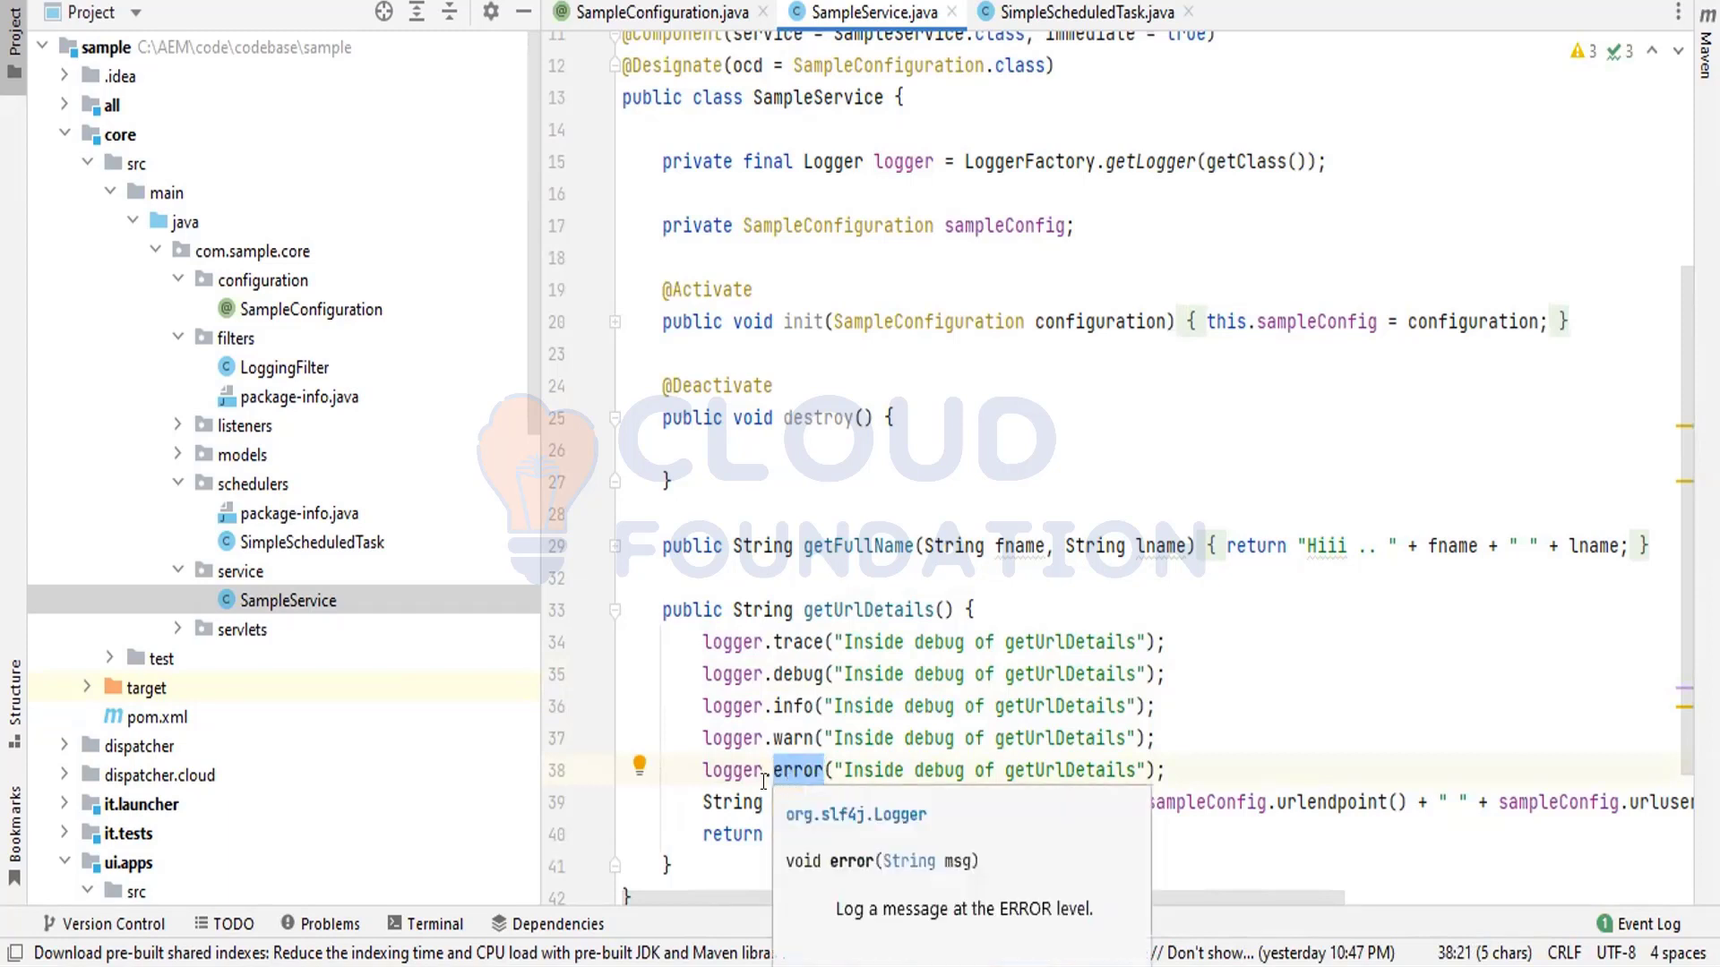
{"action": "double_click", "coordinate": [726, 772]}
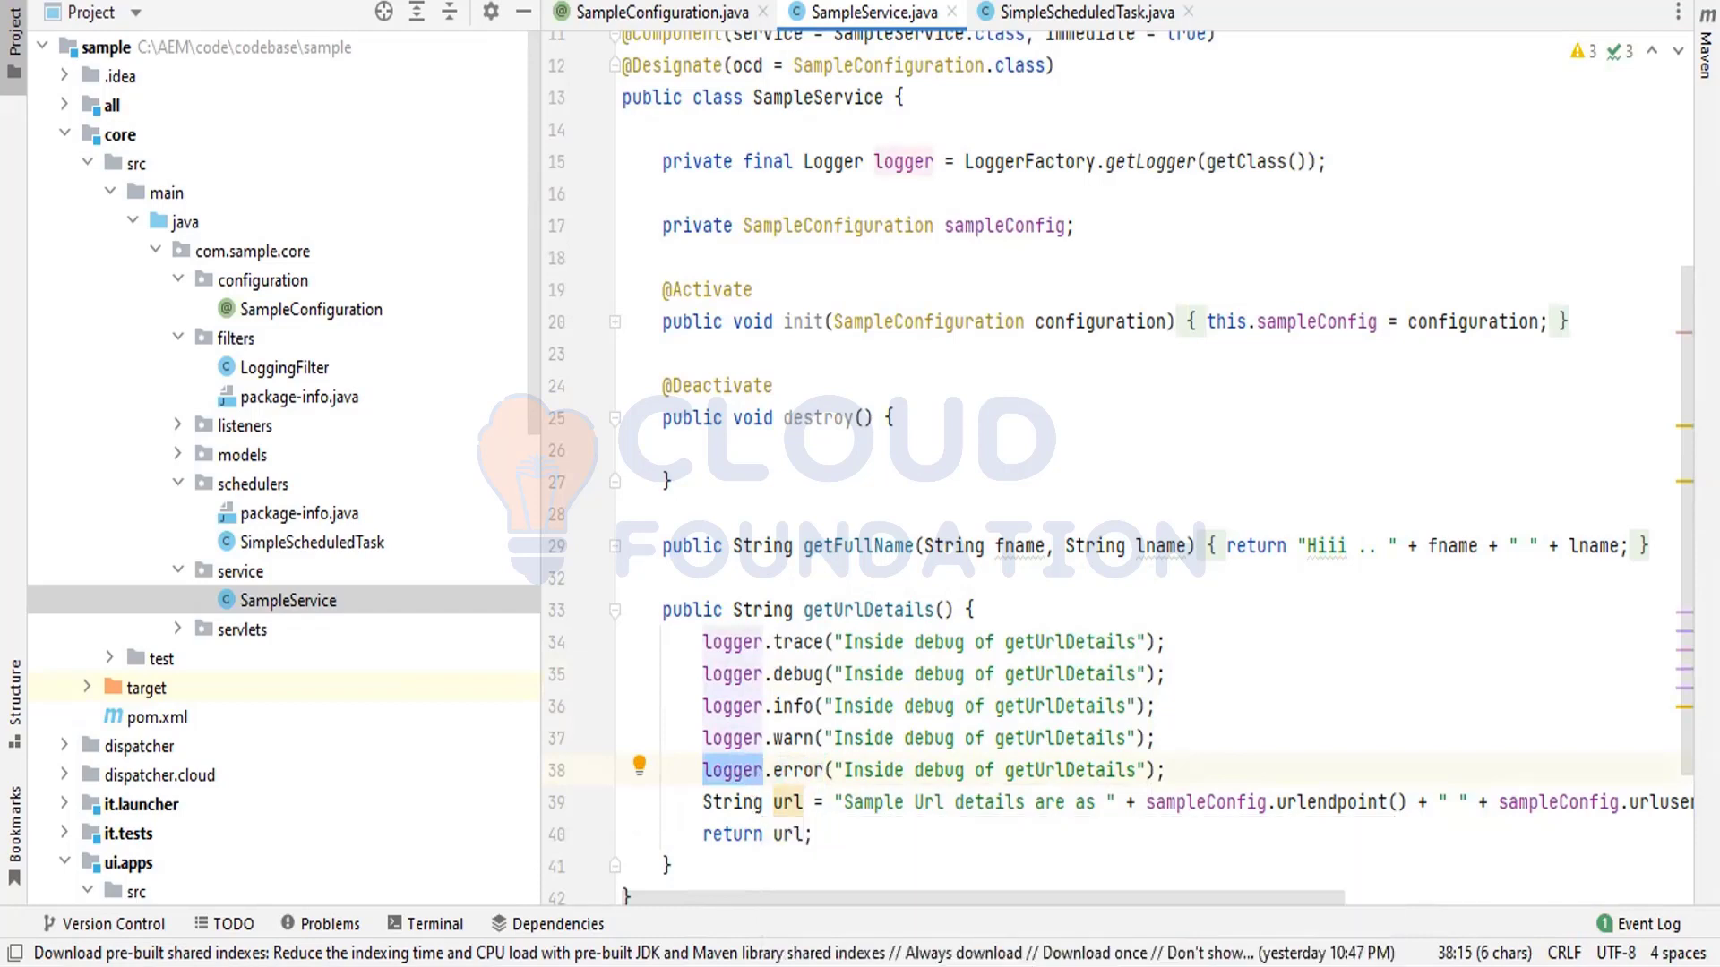
Step: Select the method name trace in the first logger call of getUrlDetails()
{"action": "key", "text": "alt+Tab"}
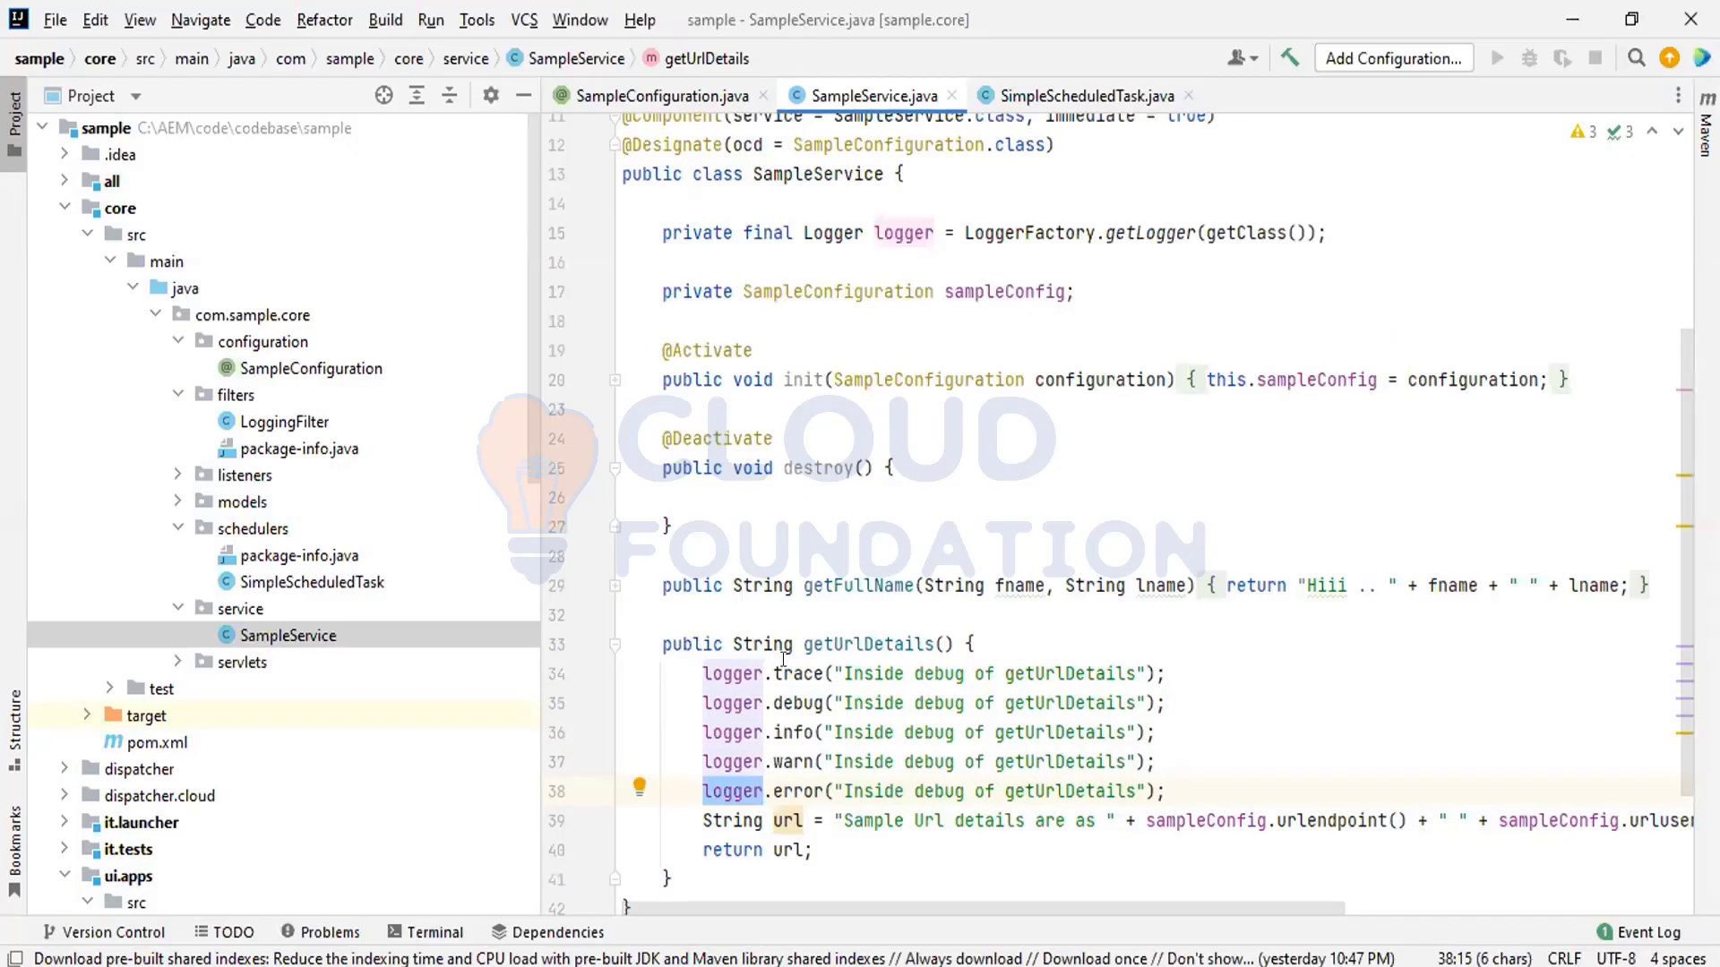
{"action": "double_click", "coordinate": [782, 663]}
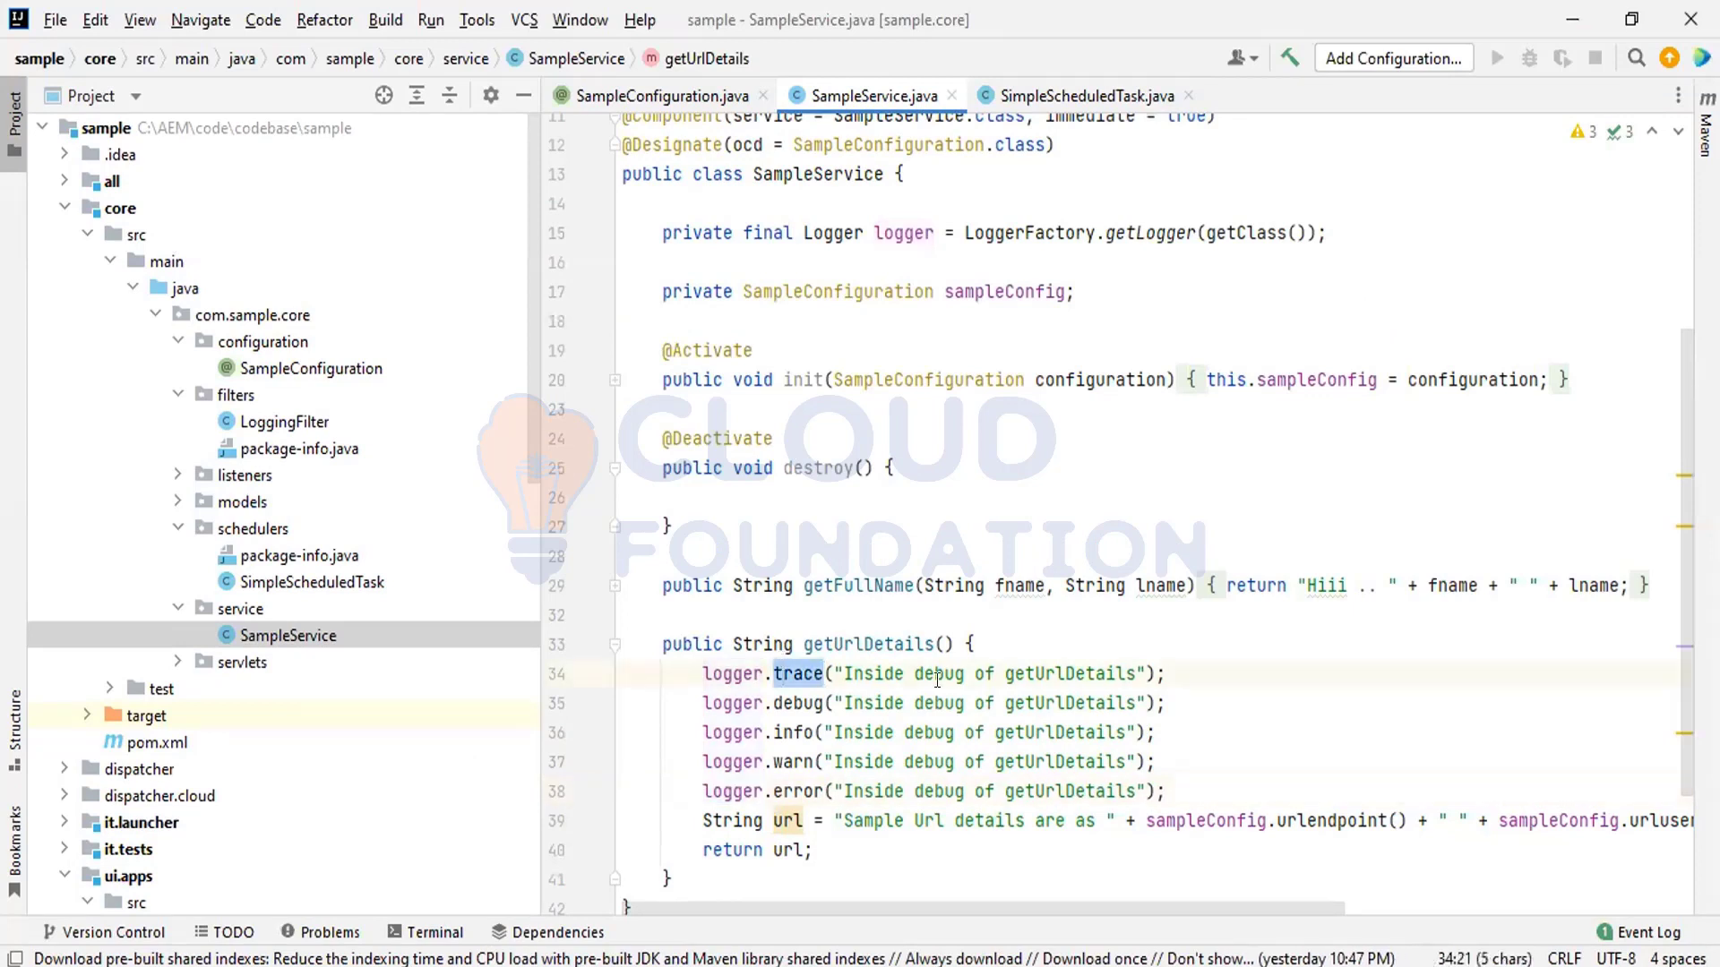